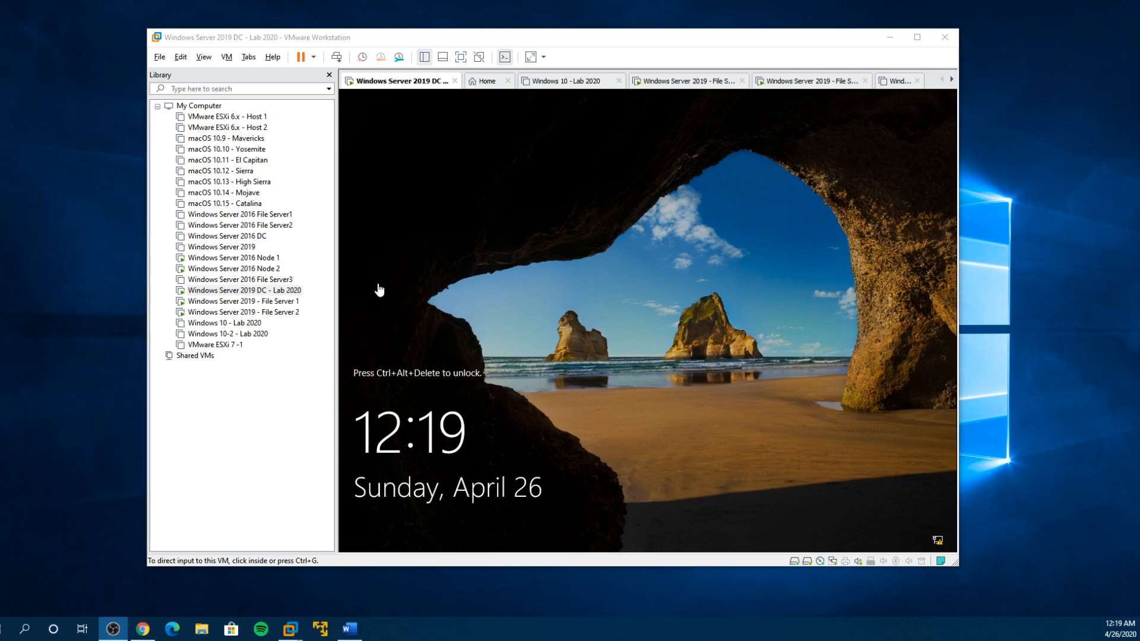
- Inspect Hard Disk 2 in the settings of the Windows Server 2019 DC - Lab 2020 virtual machine, leaving them unchanged
click(264, 293)
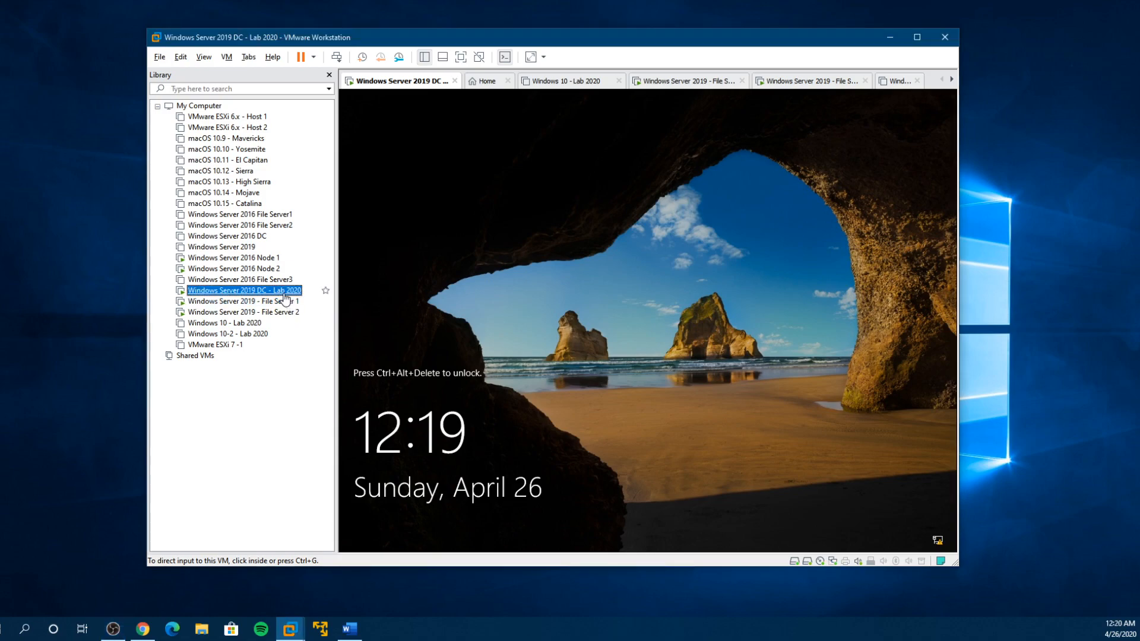
right_click(264, 293)
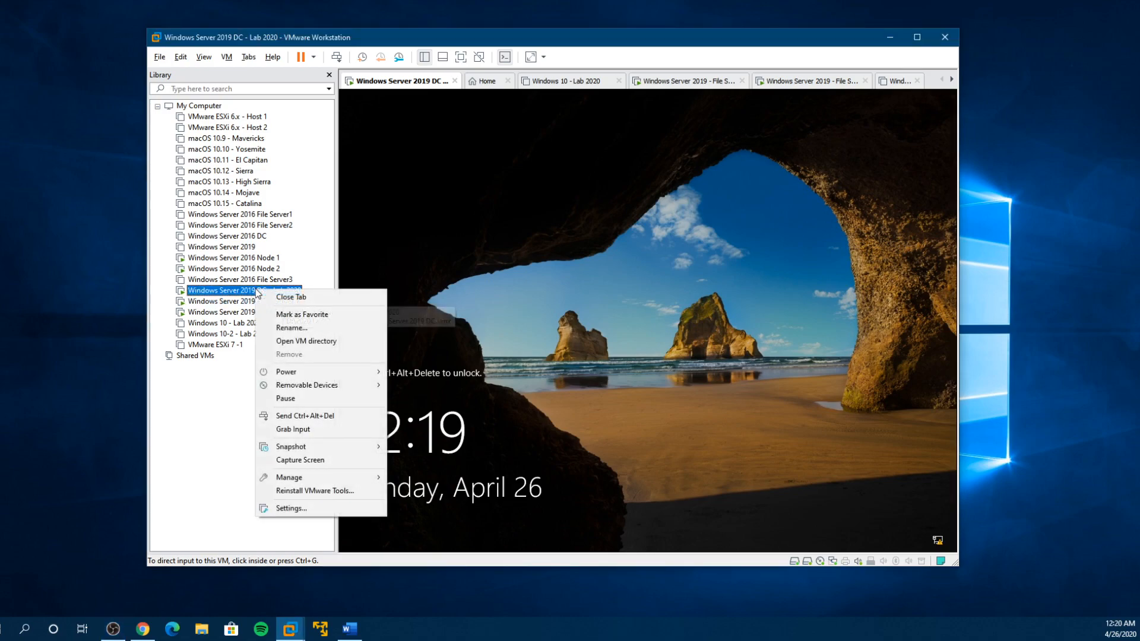
click(288, 508)
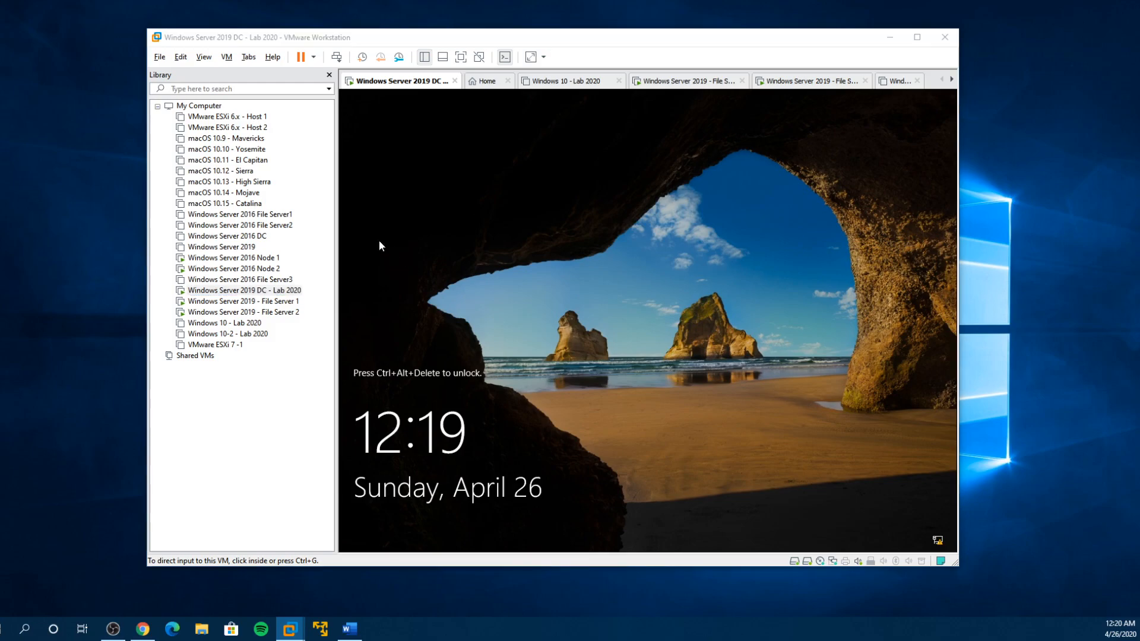
click(383, 183)
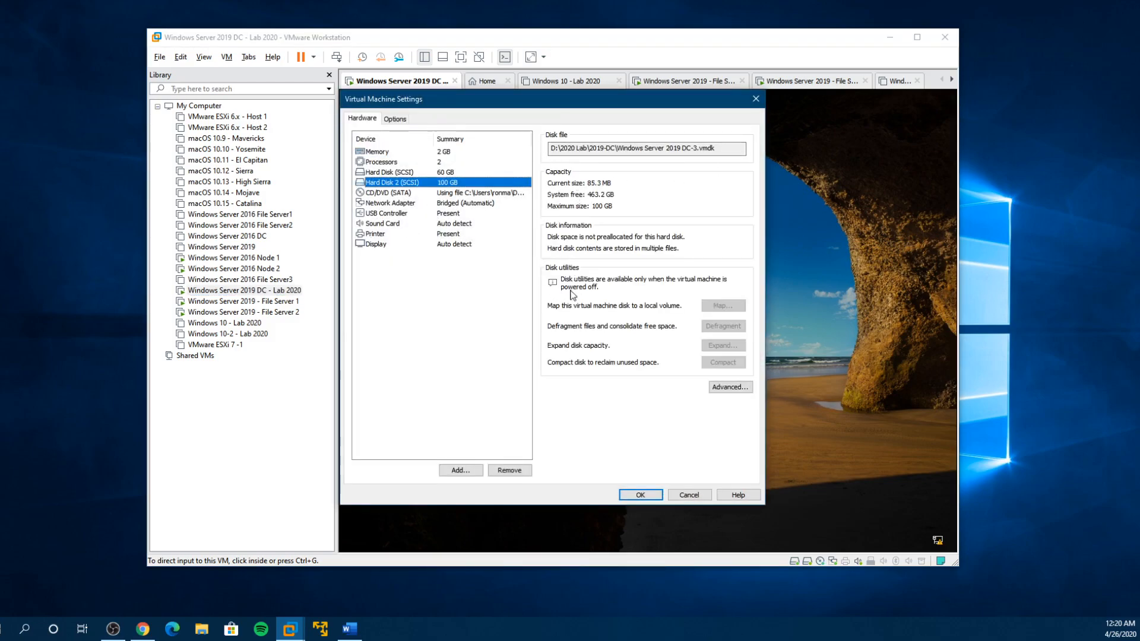
click(691, 496)
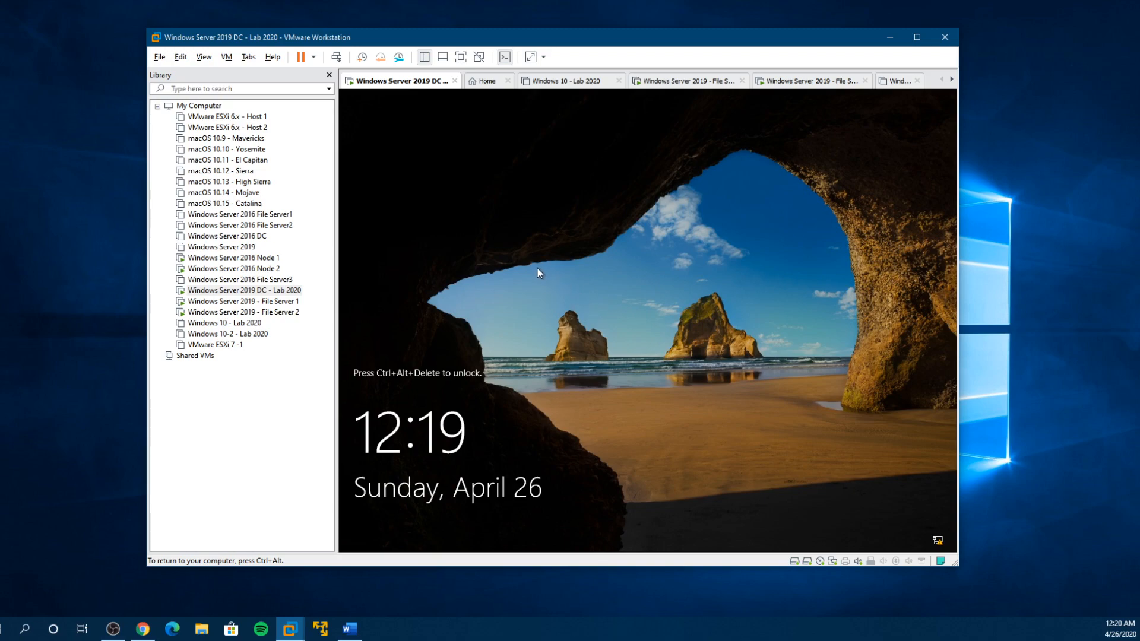
right_click(259, 292)
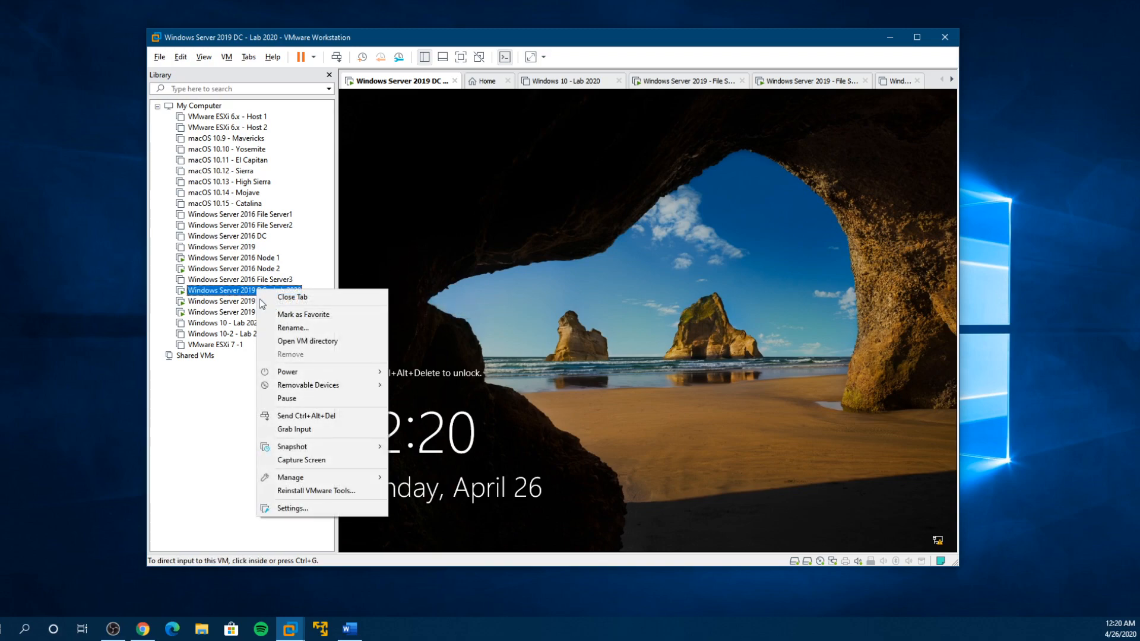
click(292, 508)
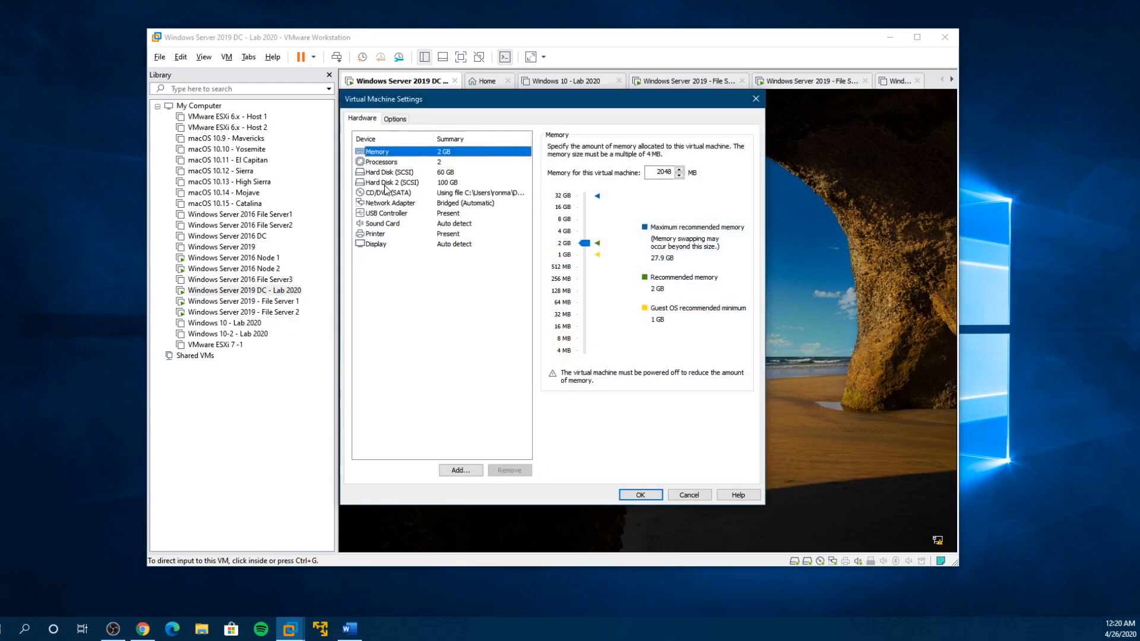
click(386, 183)
click(692, 497)
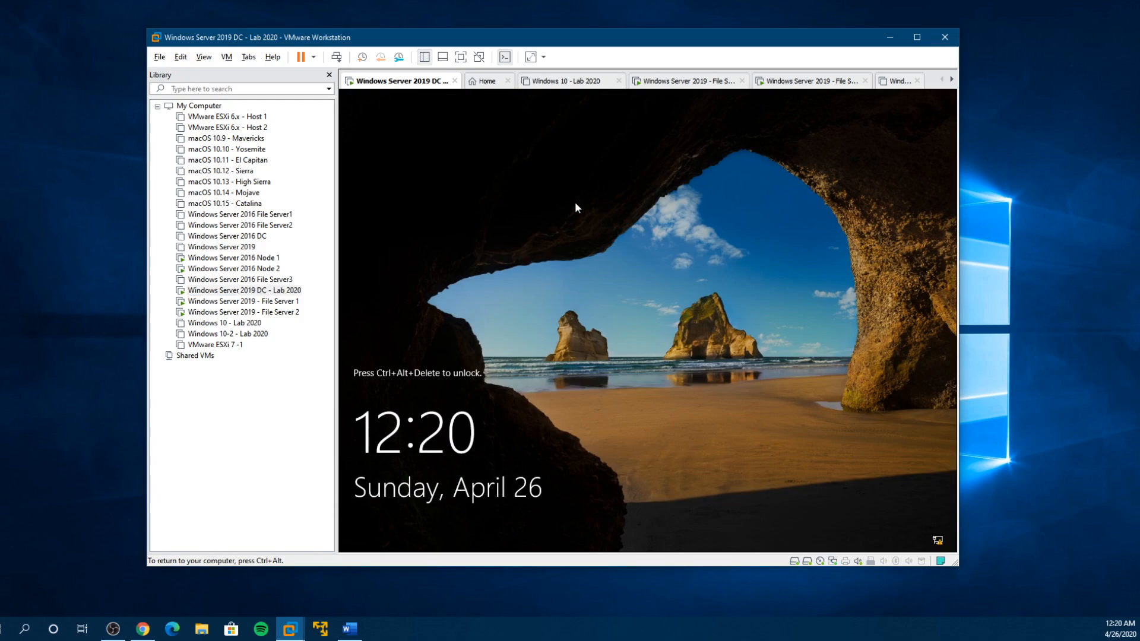
- Show the virtual machine in full screen, sign in with the account password and dismiss the Shutdown Event Tracker
click(461, 58)
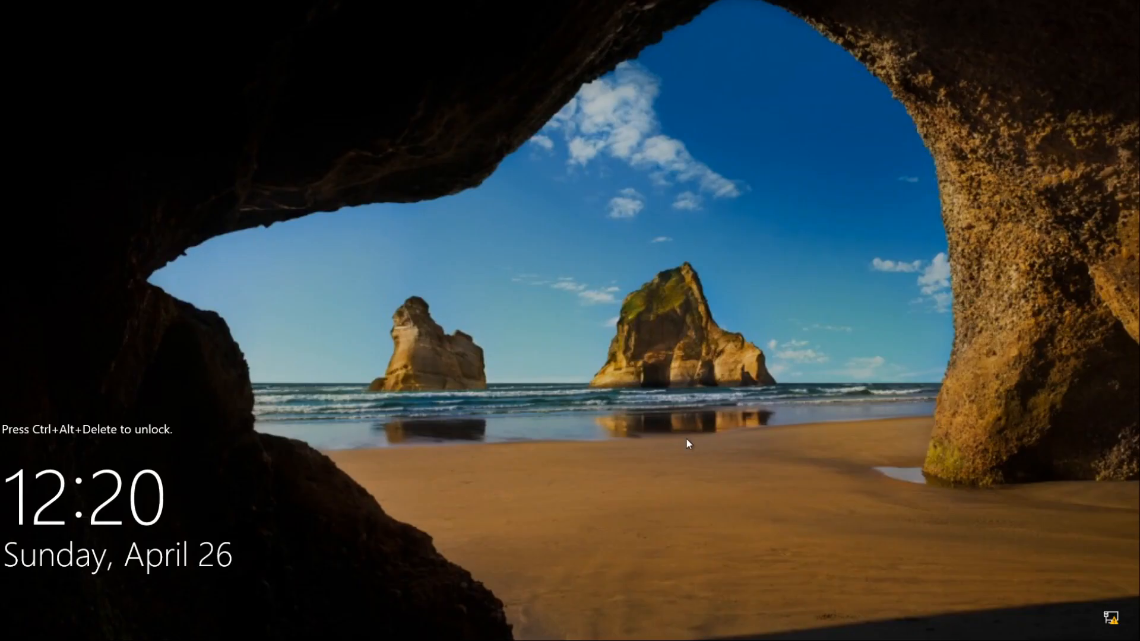
key(ctrl+alt+Delete)
text(••••••••••••)
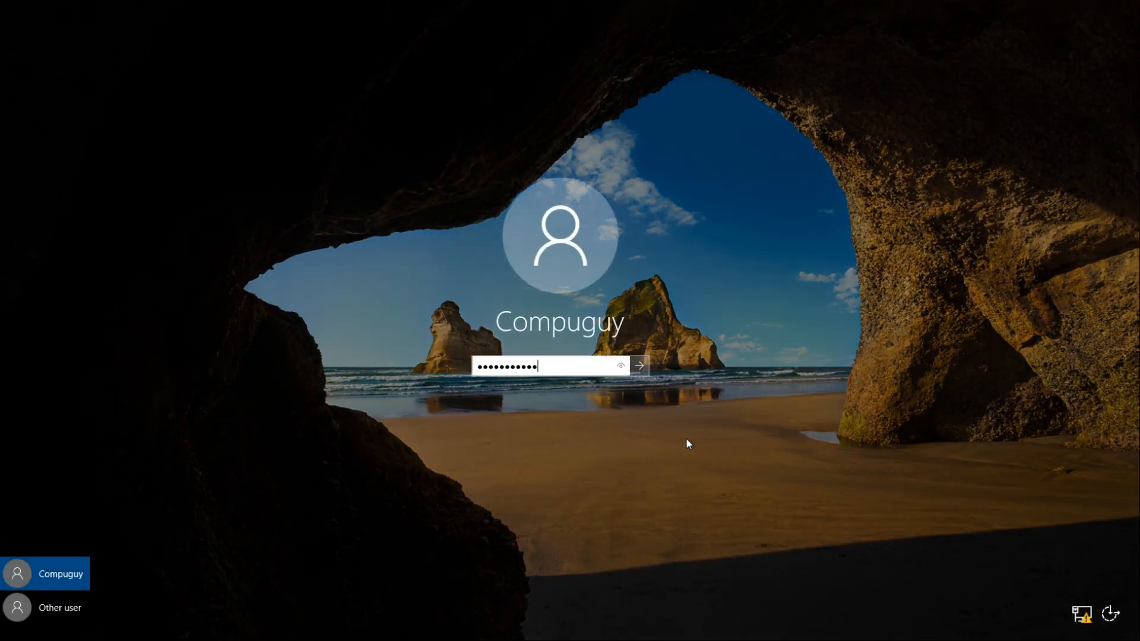
key(Return)
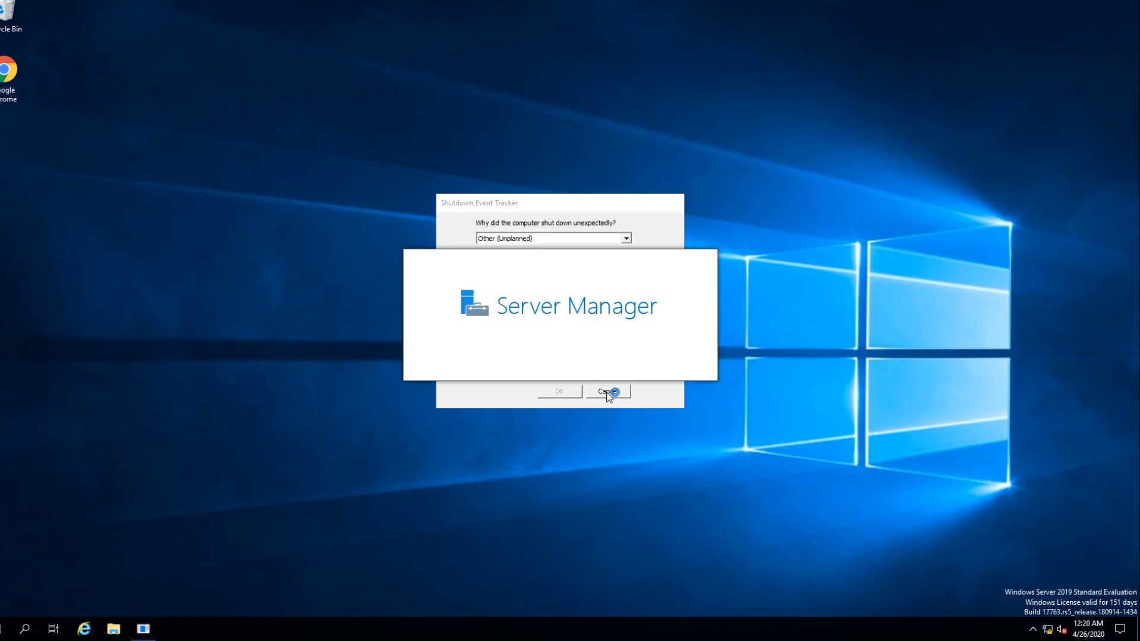
click(606, 391)
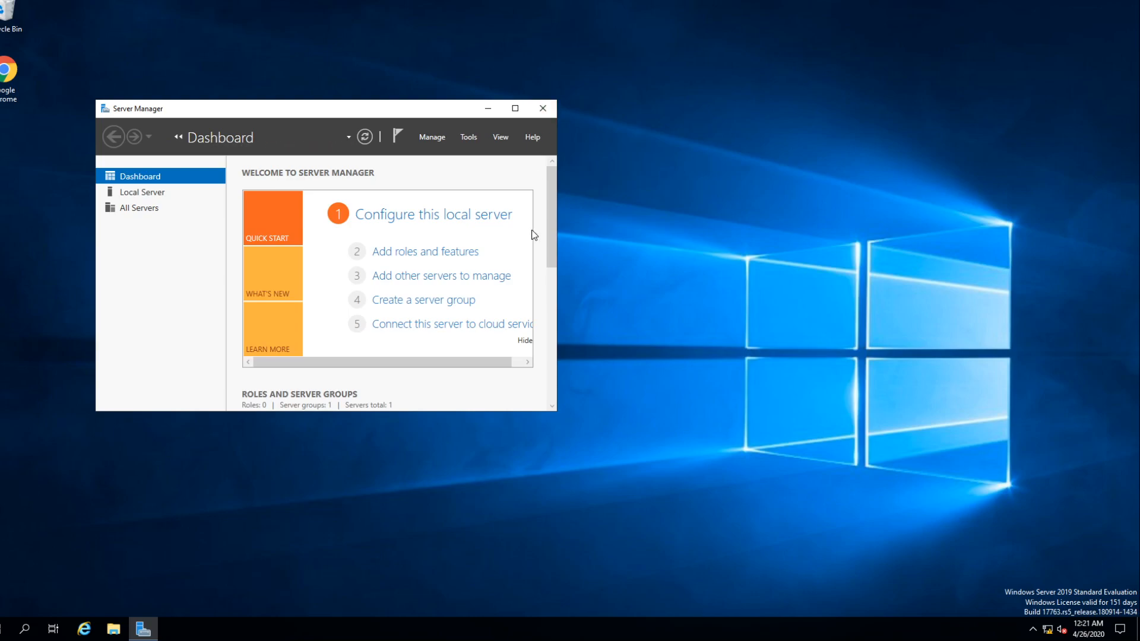
- Close Server Manager and reopen it
click(552, 109)
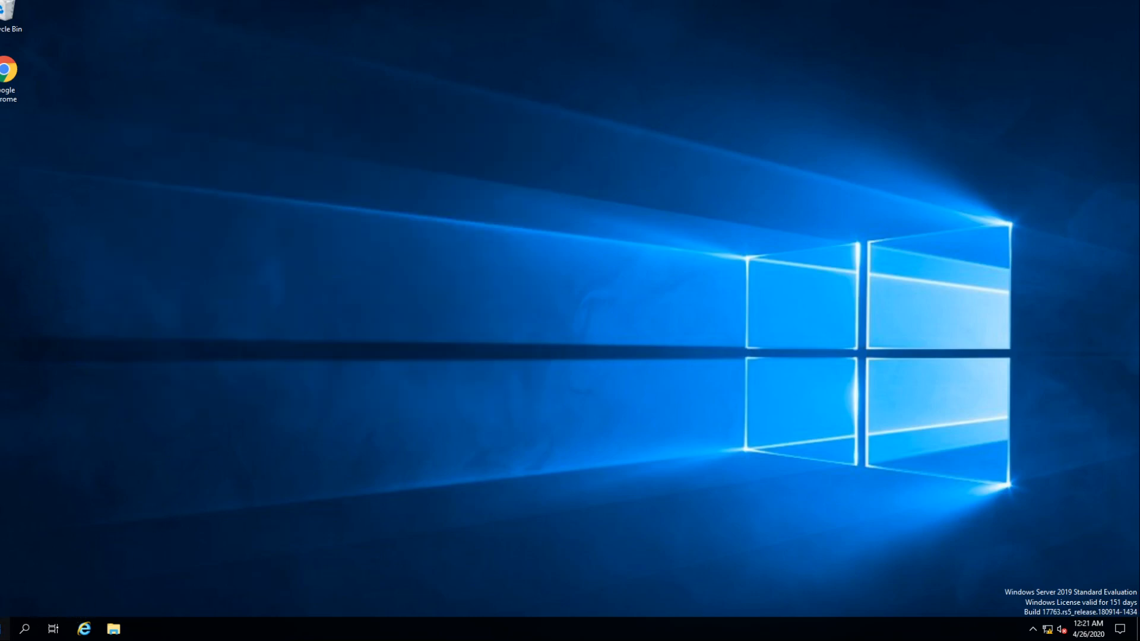
click(6, 630)
click(201, 275)
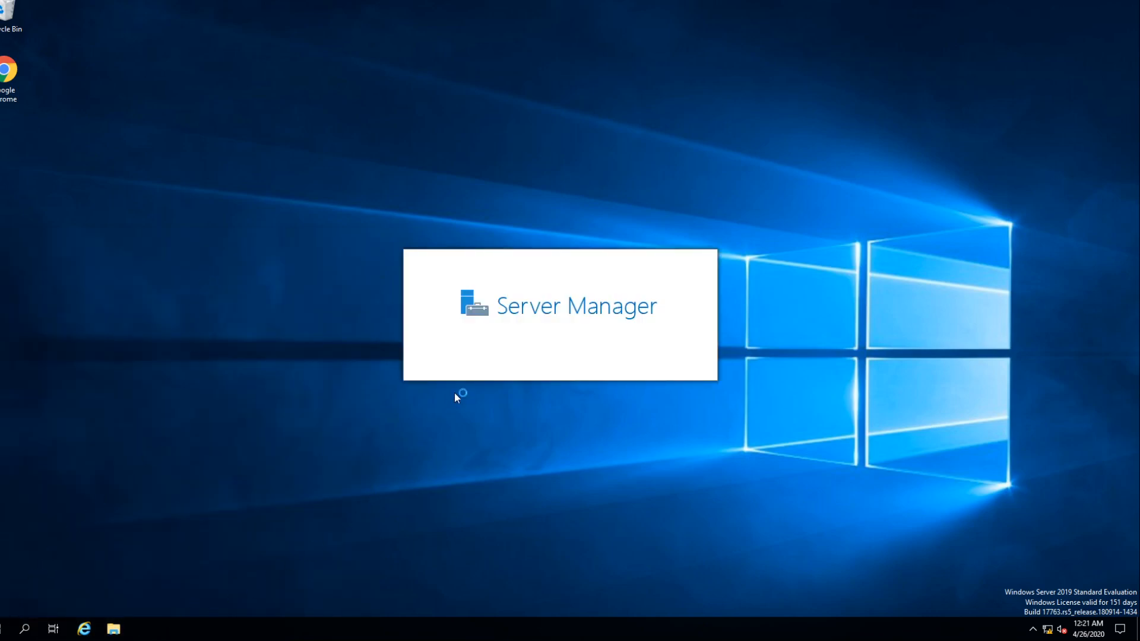
- Open the iSCSIVirtualDisks folder on the iSCSI (E:) drive and place its window beside Server Manager
key(super+e)
drag(493, 103, 199, 170)
click(125, 343)
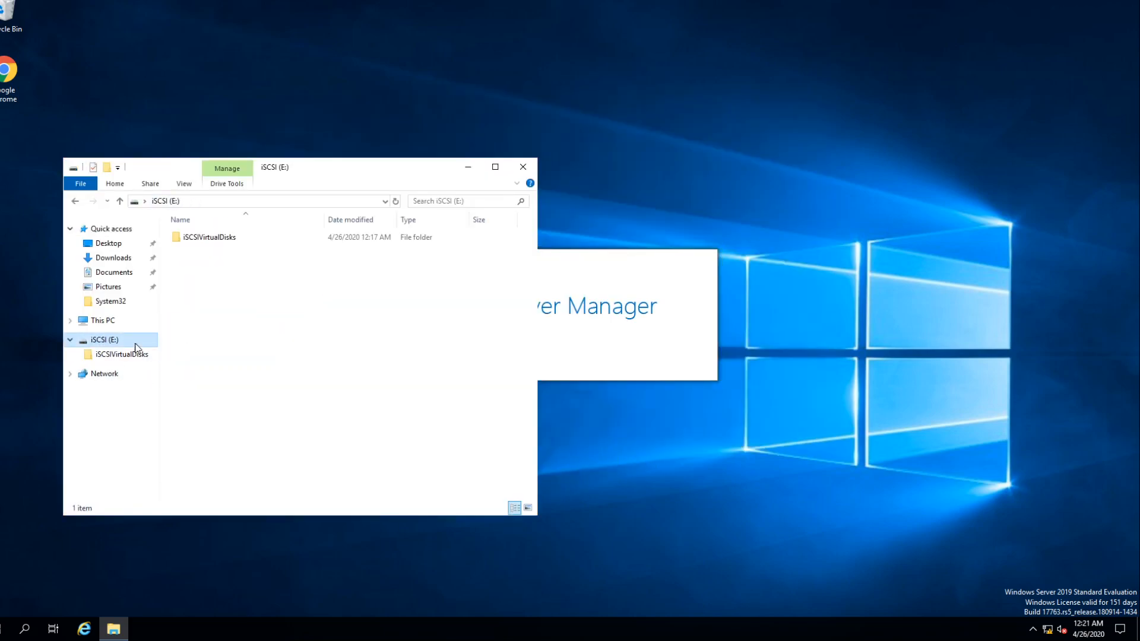
click(122, 356)
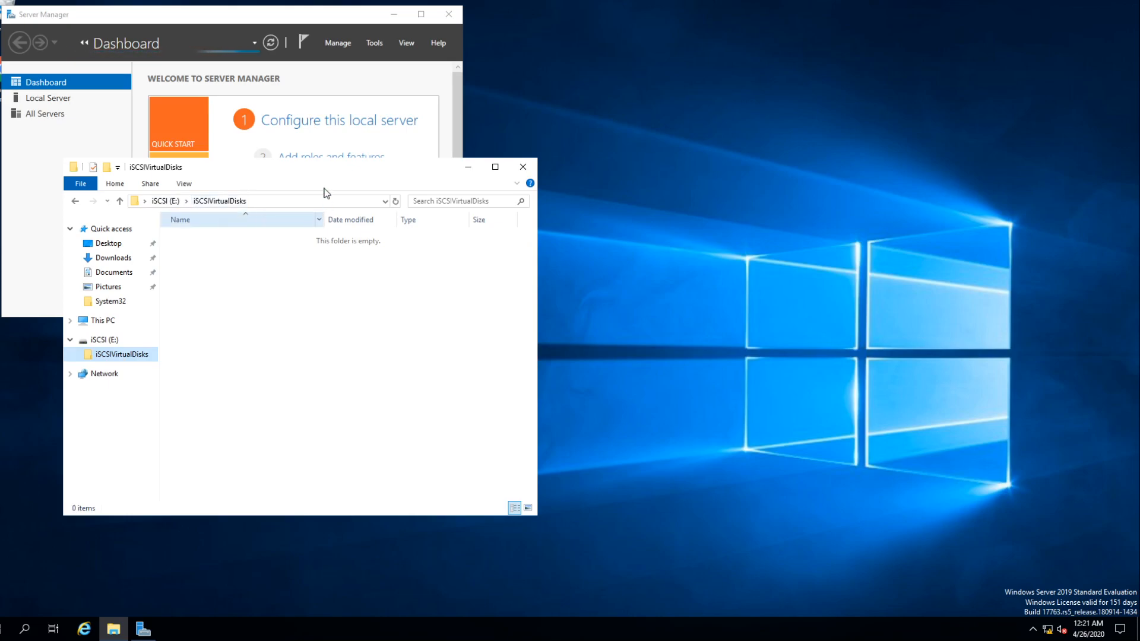
drag(318, 173, 821, 163)
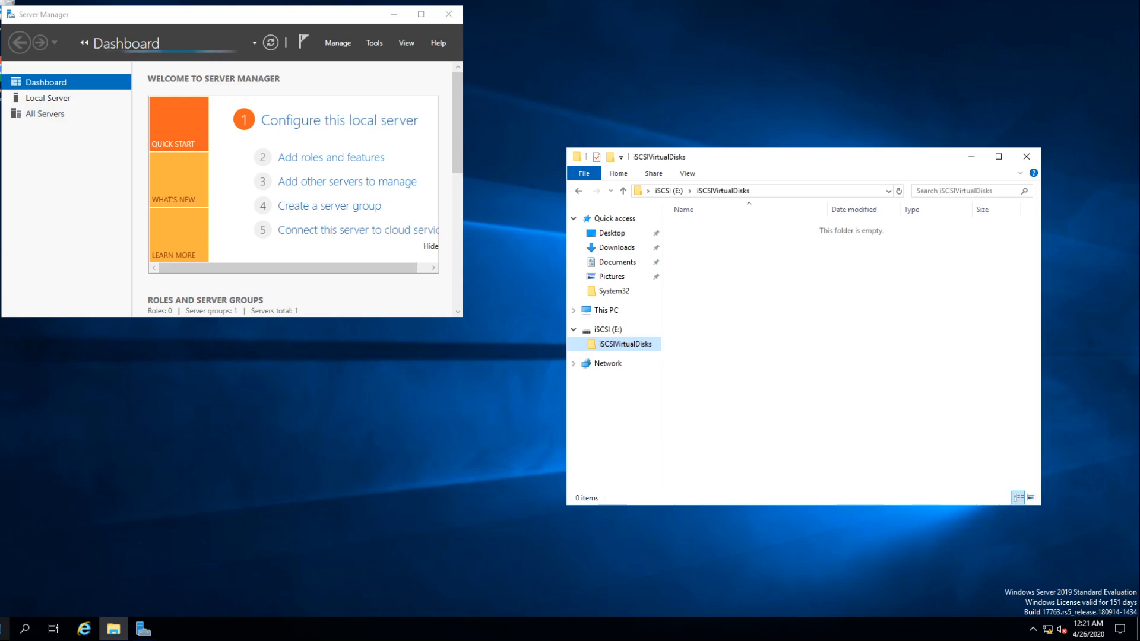
- Examine Disk 1 with the iSCSI (E:) volume under Disk Management in Computer Management, then minimize the window
click(5, 629)
text(computer)
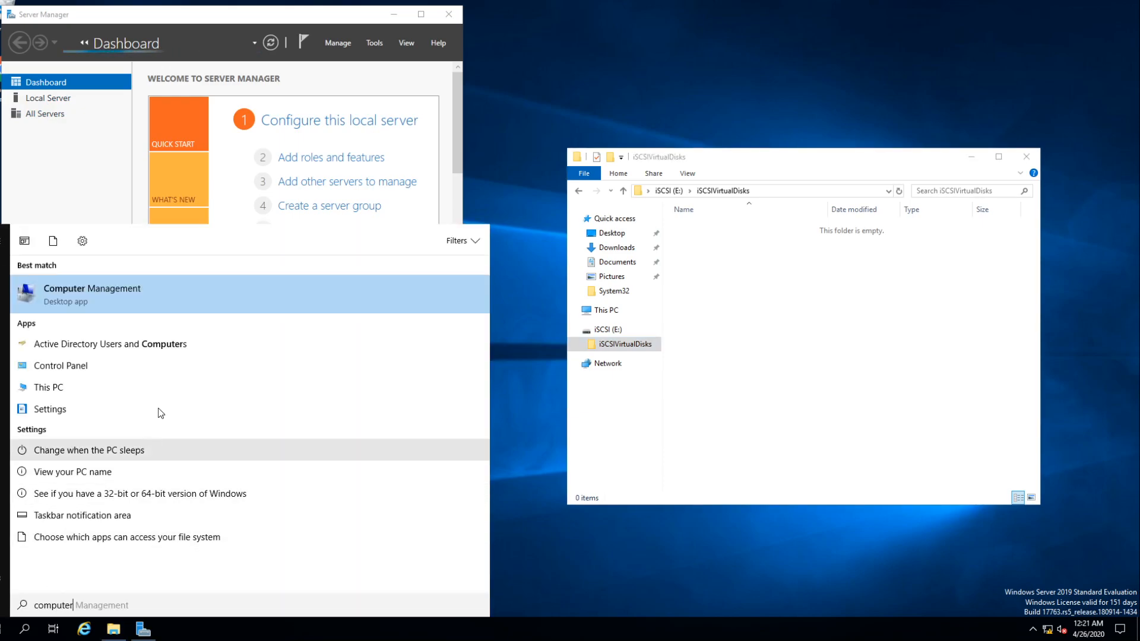
click(92, 289)
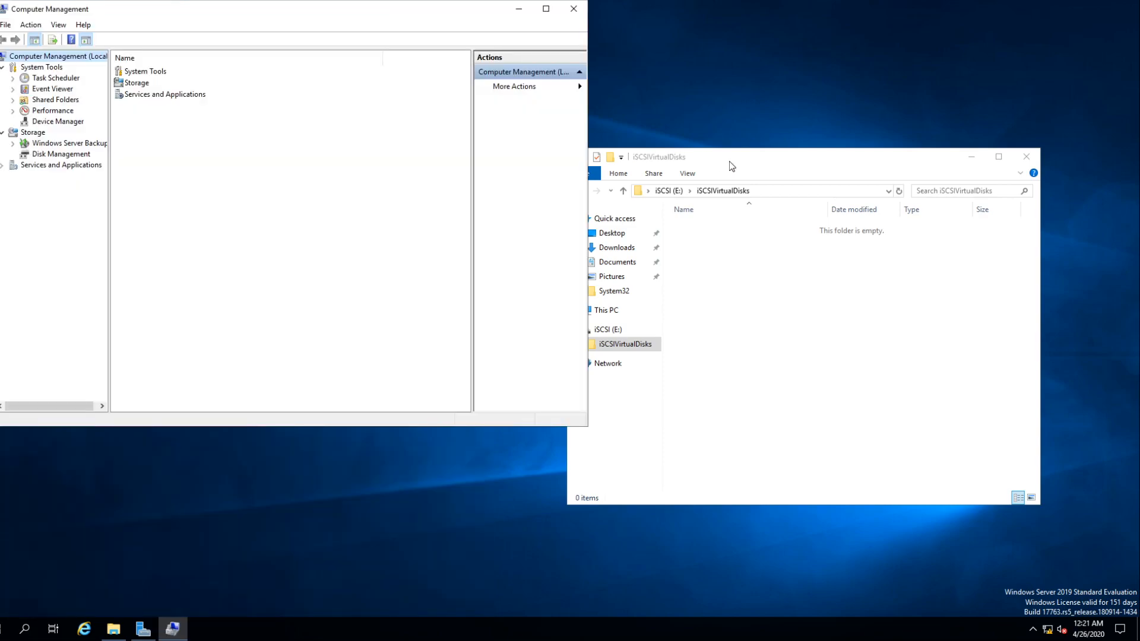
drag(365, 18, 749, 136)
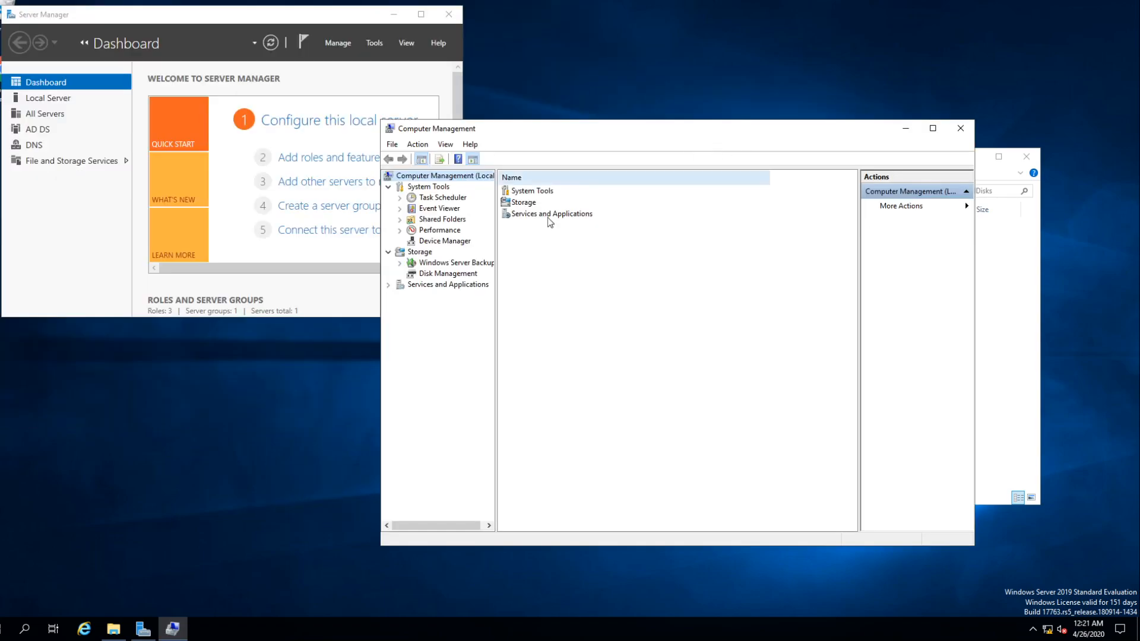
click(448, 274)
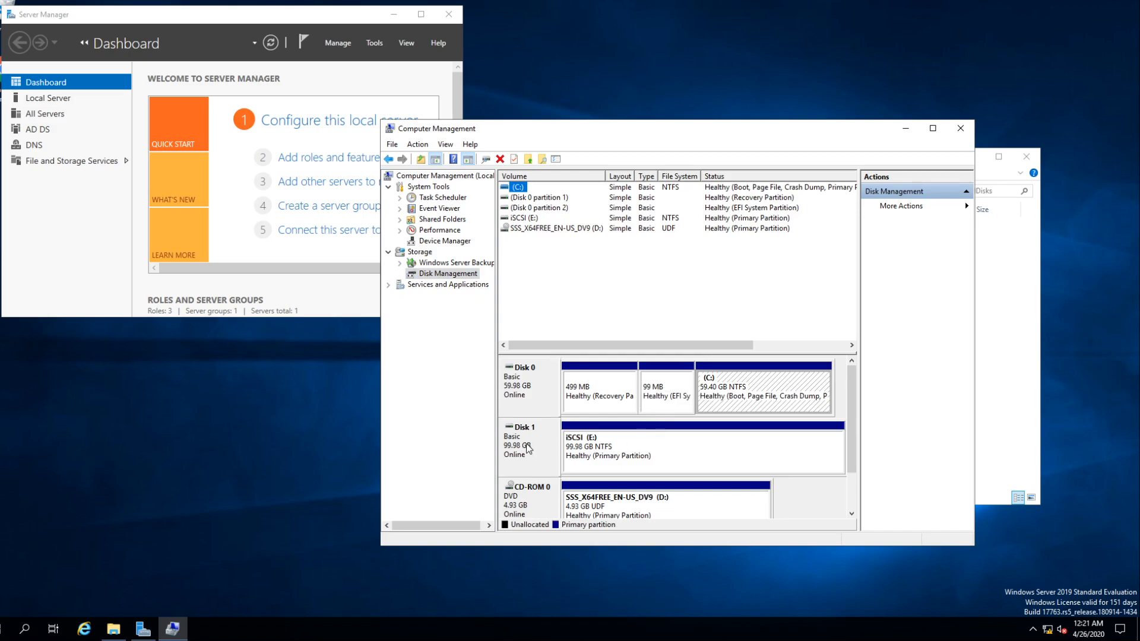
click(527, 448)
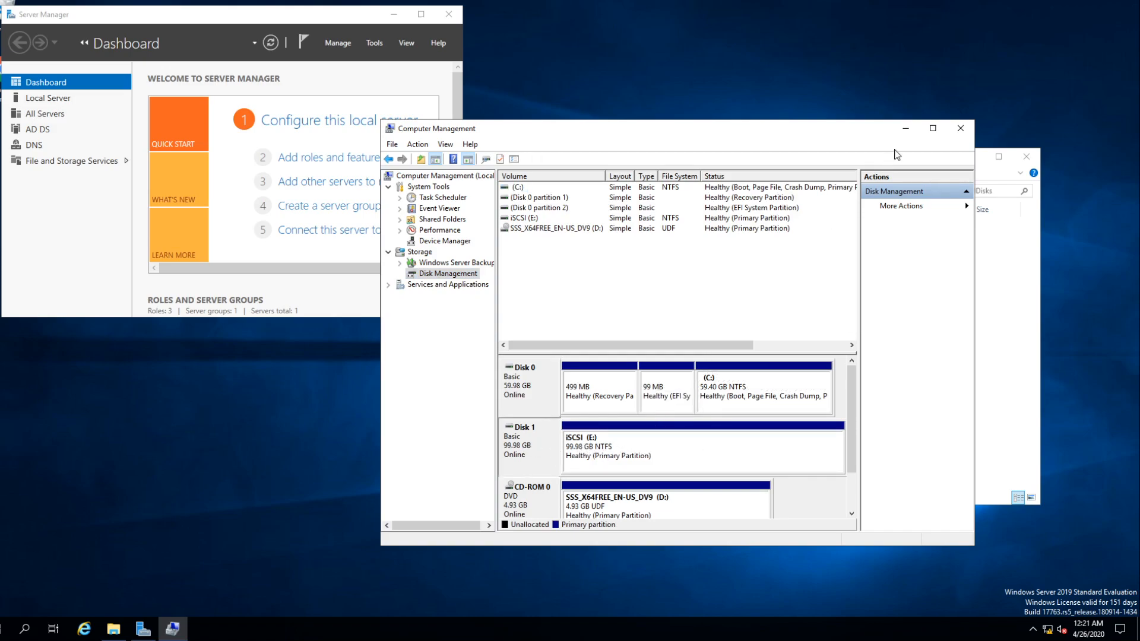
click(906, 129)
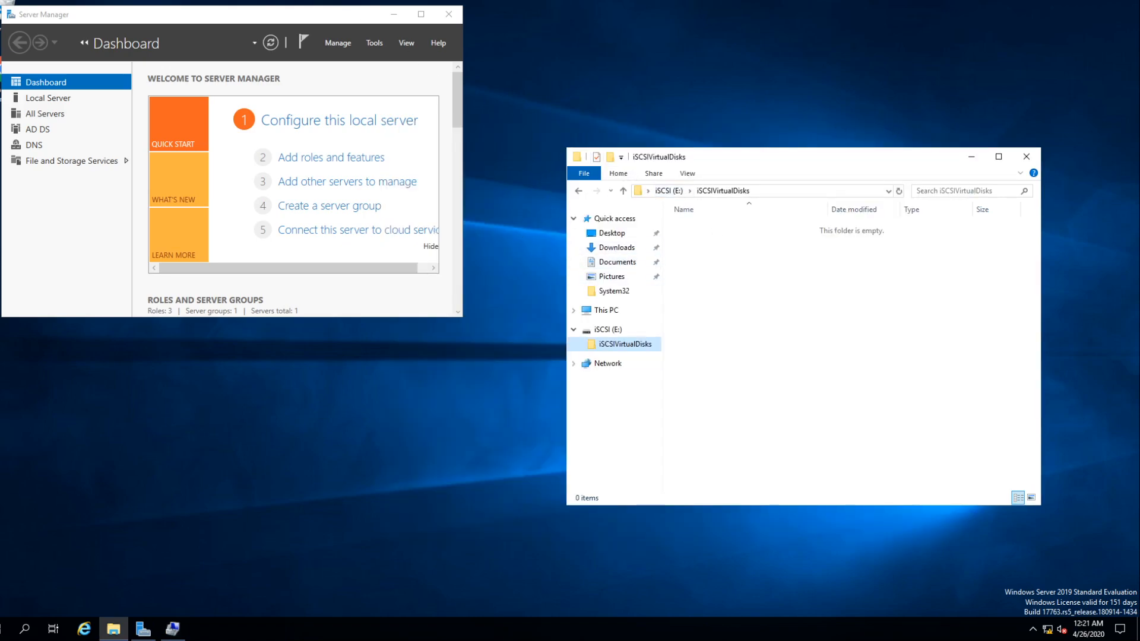
- Leave full screen, walk through adding a new SCSI virtual disk stored as a single file to the DC virtual machine, and cancel it
mouse_move(268, 1)
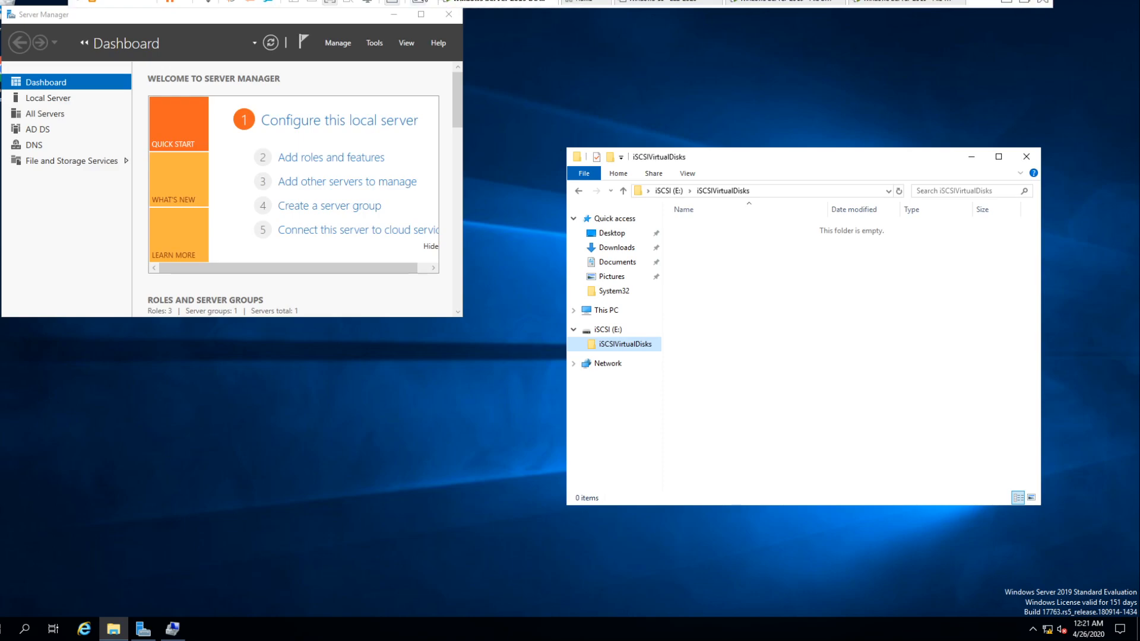
click(1024, 3)
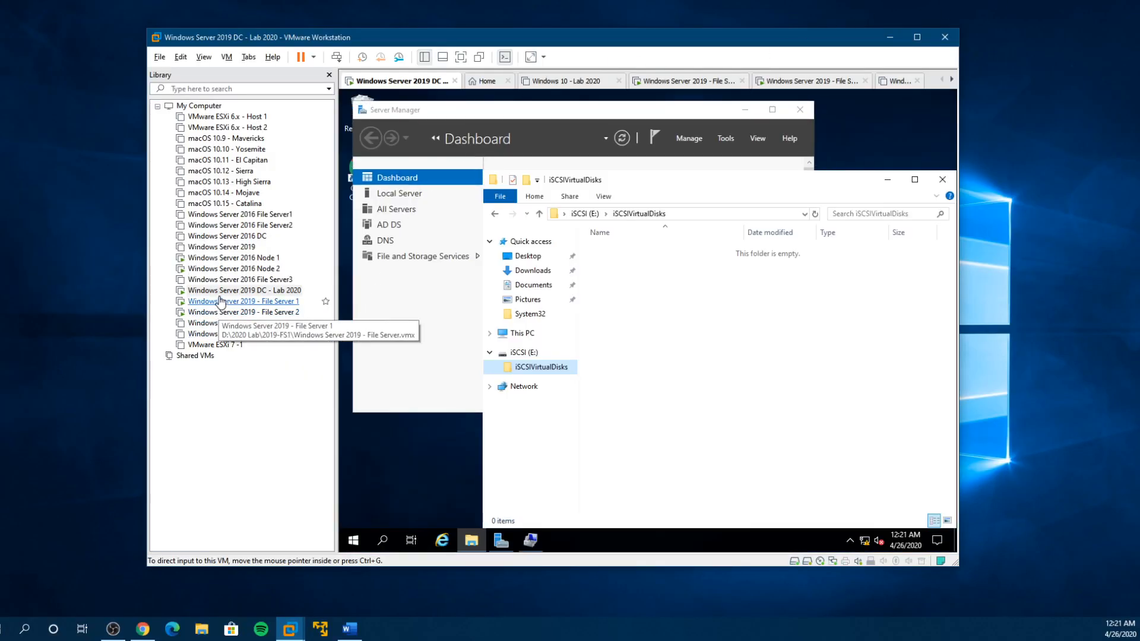
right_click(220, 293)
click(256, 513)
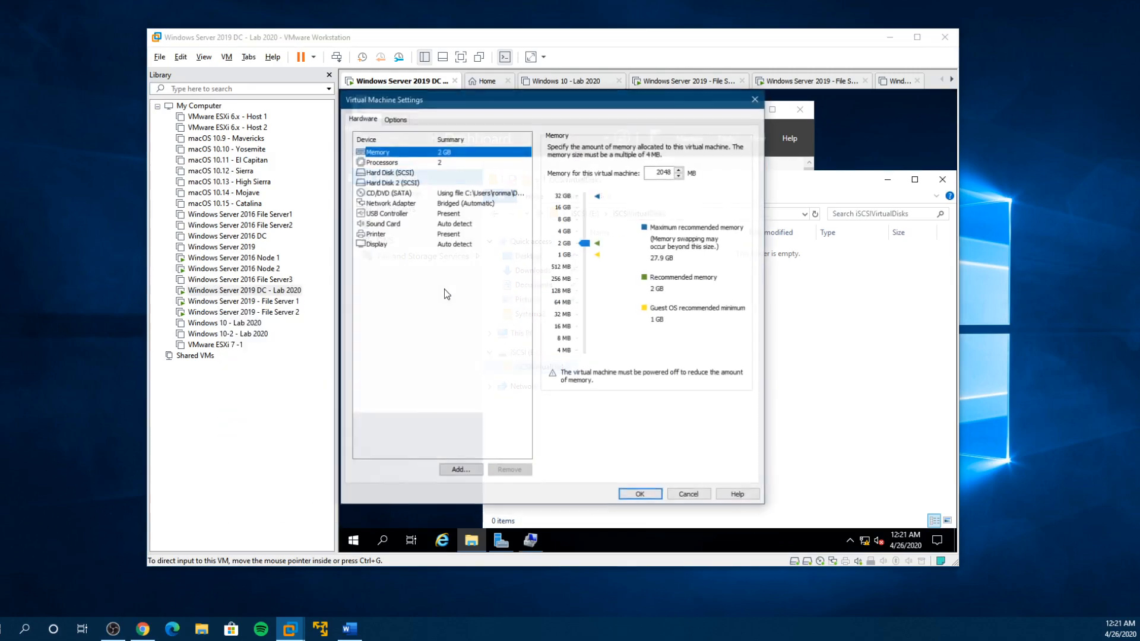
click(459, 470)
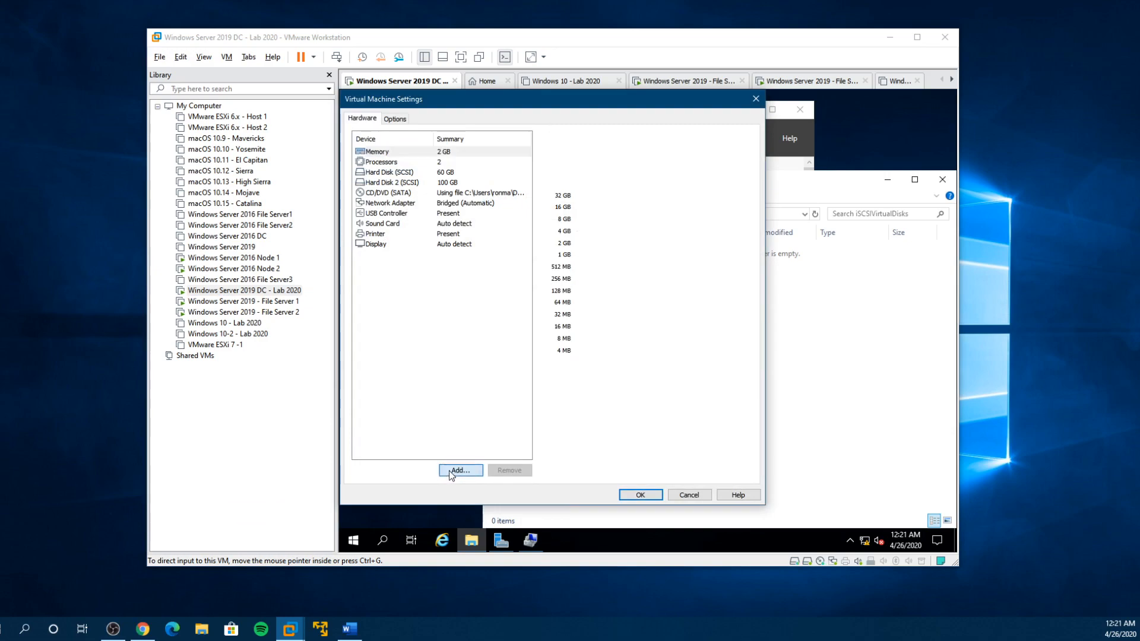
click(607, 418)
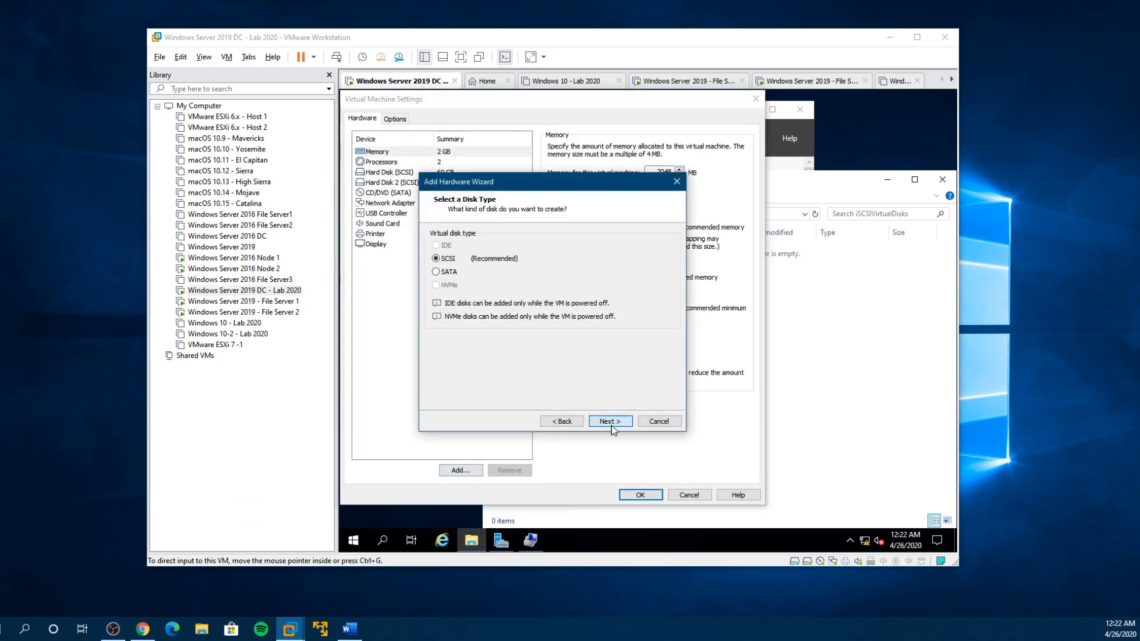
click(611, 425)
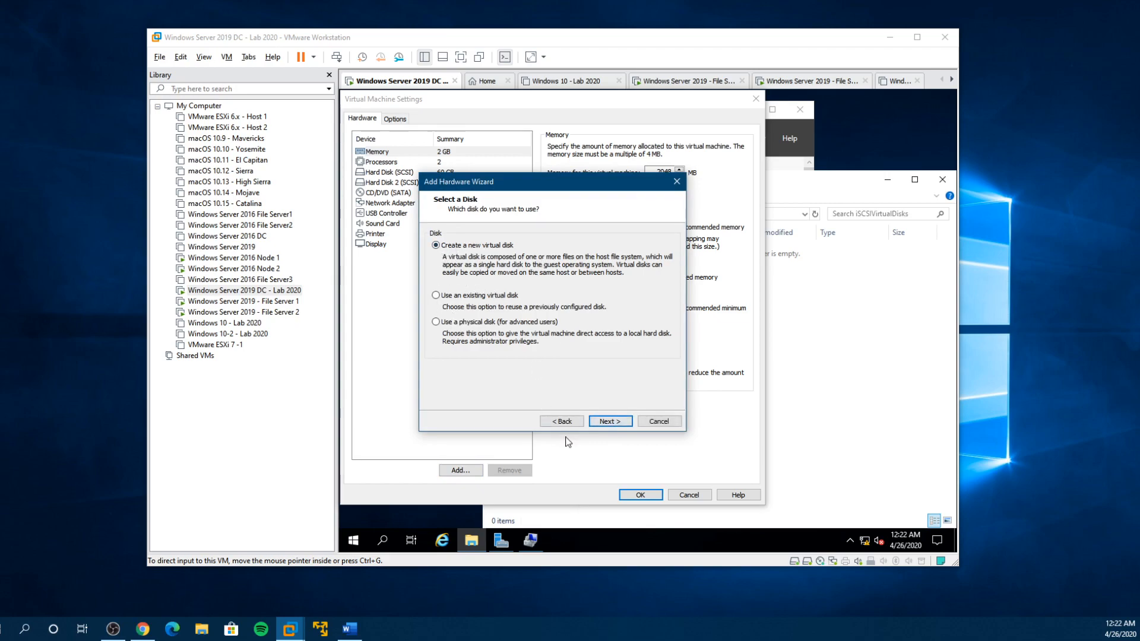
click(609, 421)
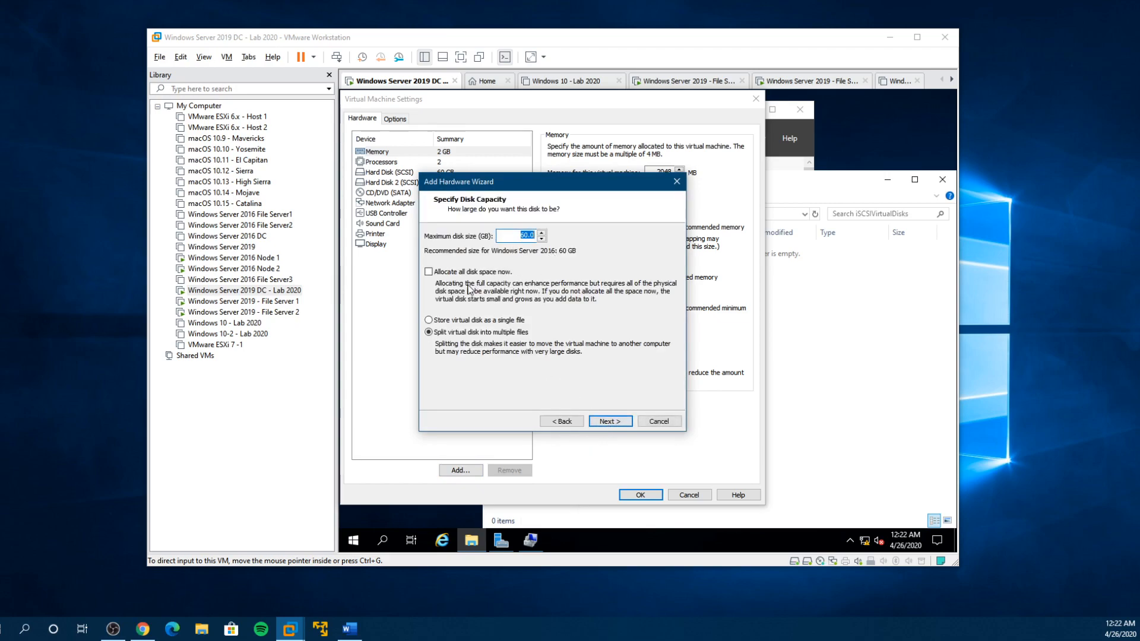
click(429, 321)
click(664, 421)
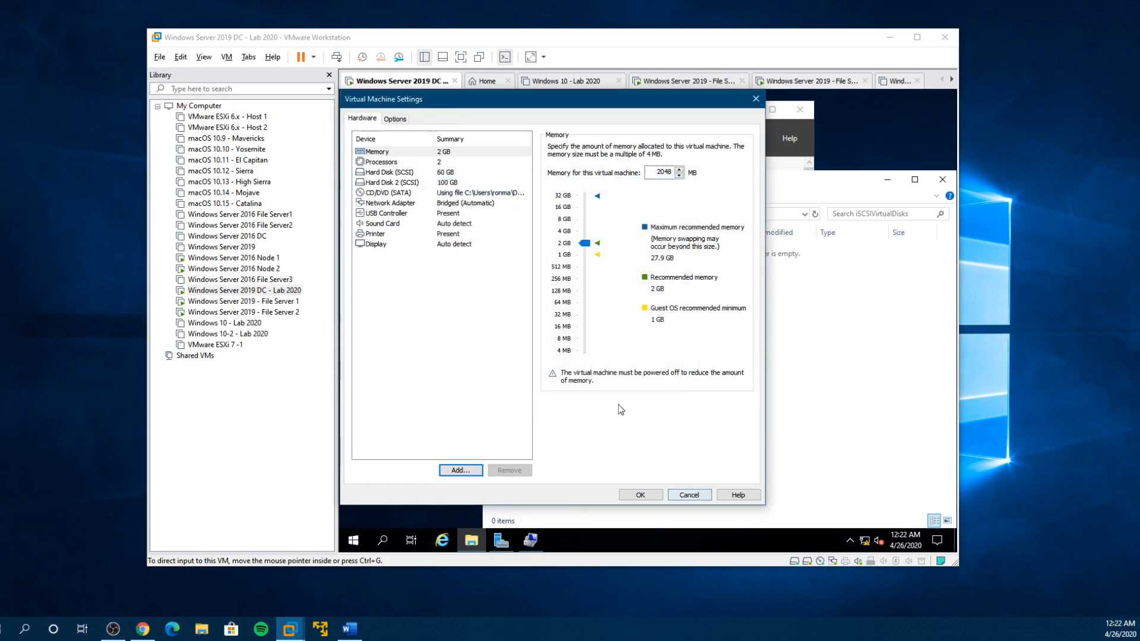
click(686, 494)
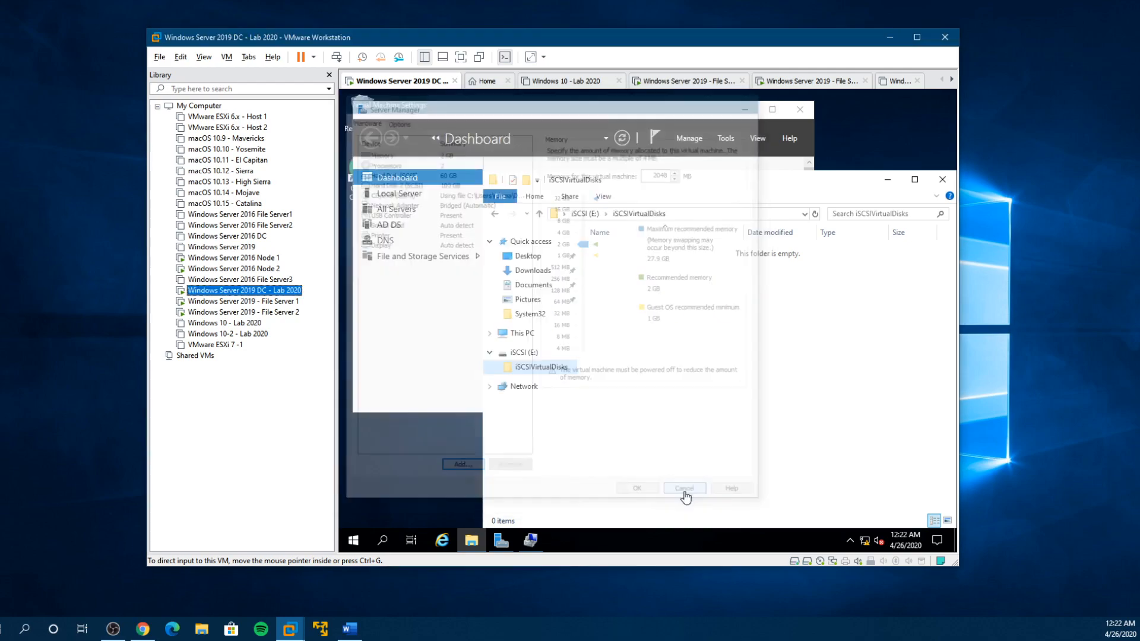
- Return the virtual machine to full screen and move the iSCSIVirtualDisks folder window beside Server Manager
click(460, 57)
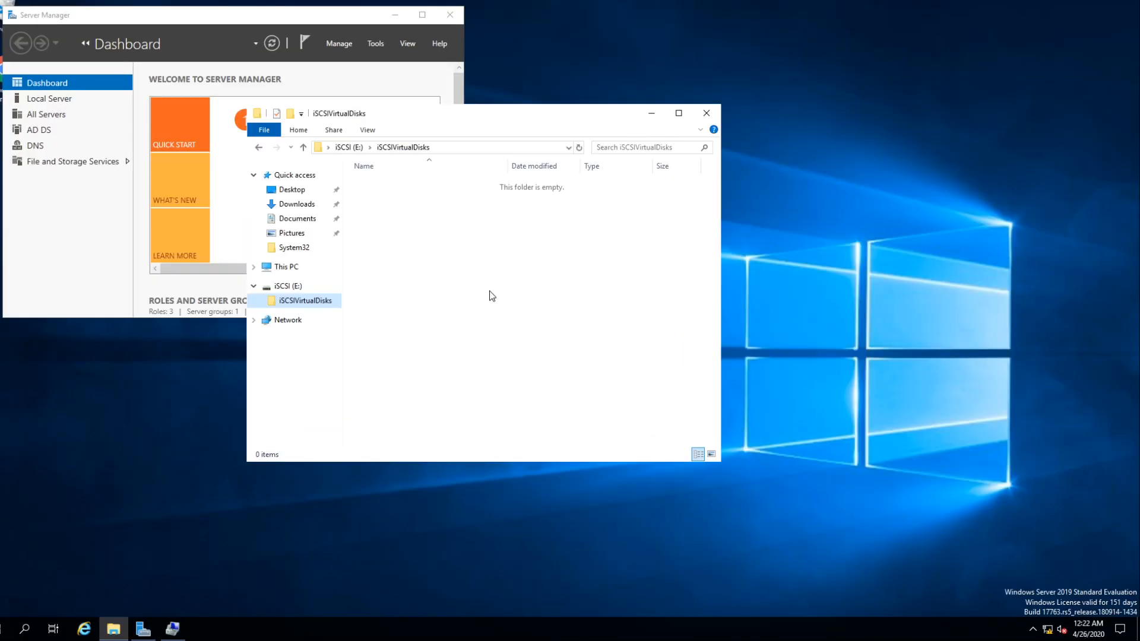
drag(483, 111, 856, 36)
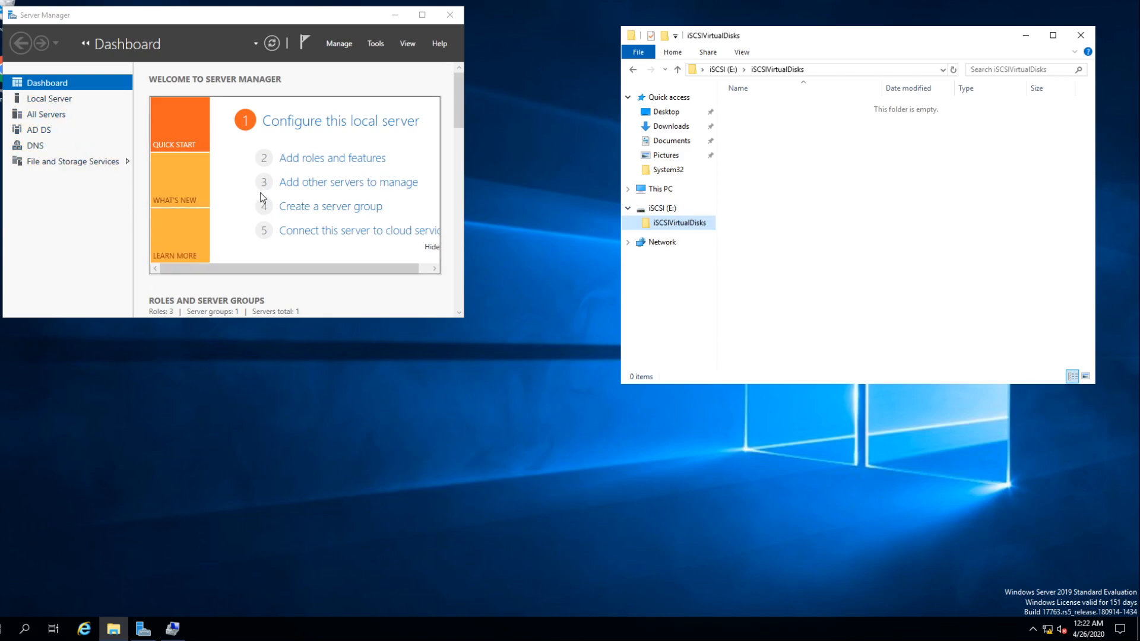
- Start adding roles and features with a role-based installation, targeting the 2019DC server from the server pool
click(317, 159)
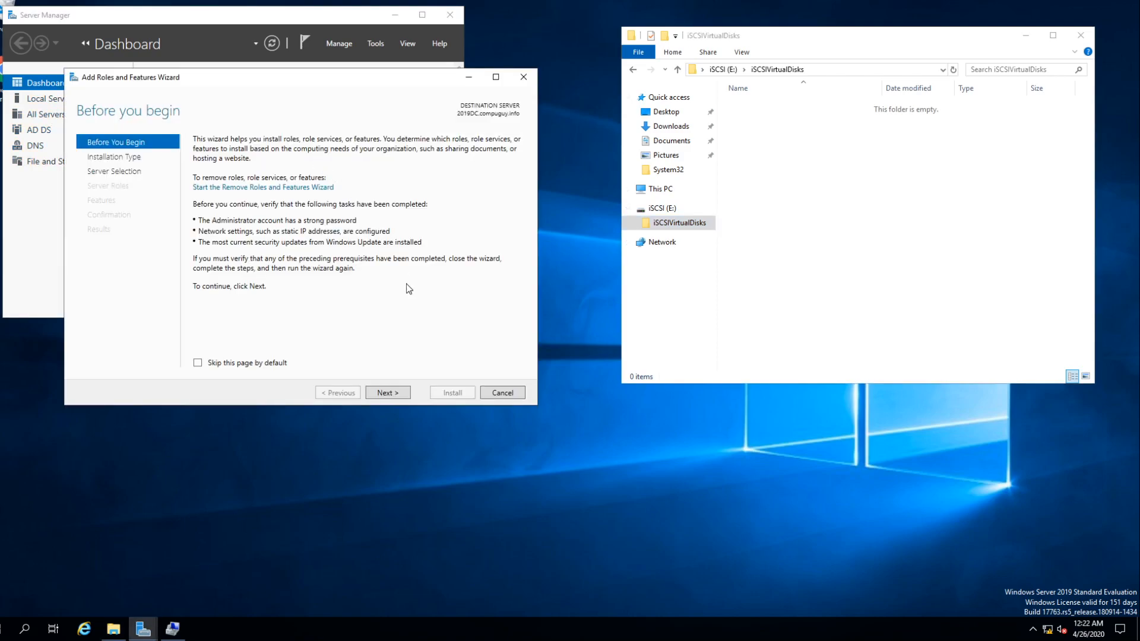
click(387, 393)
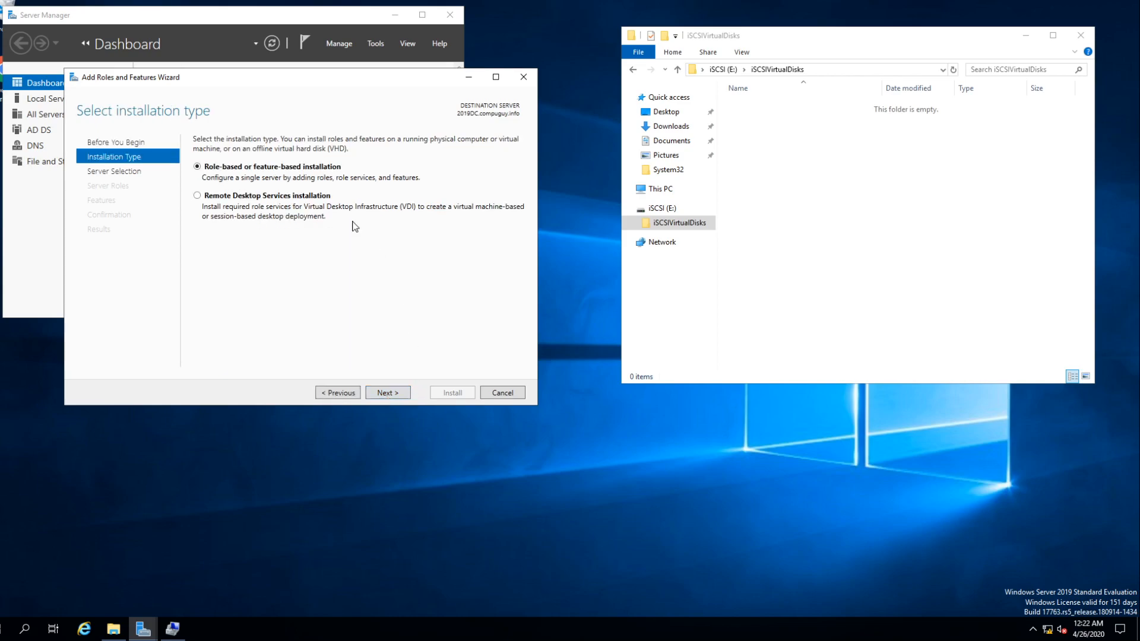
click(390, 399)
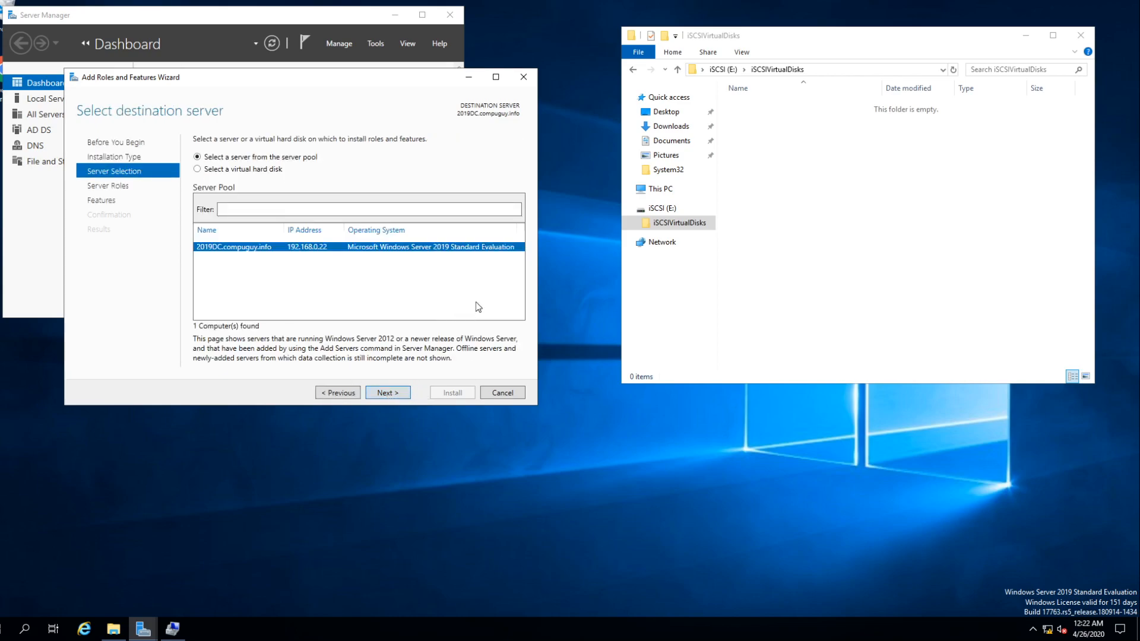
click(384, 396)
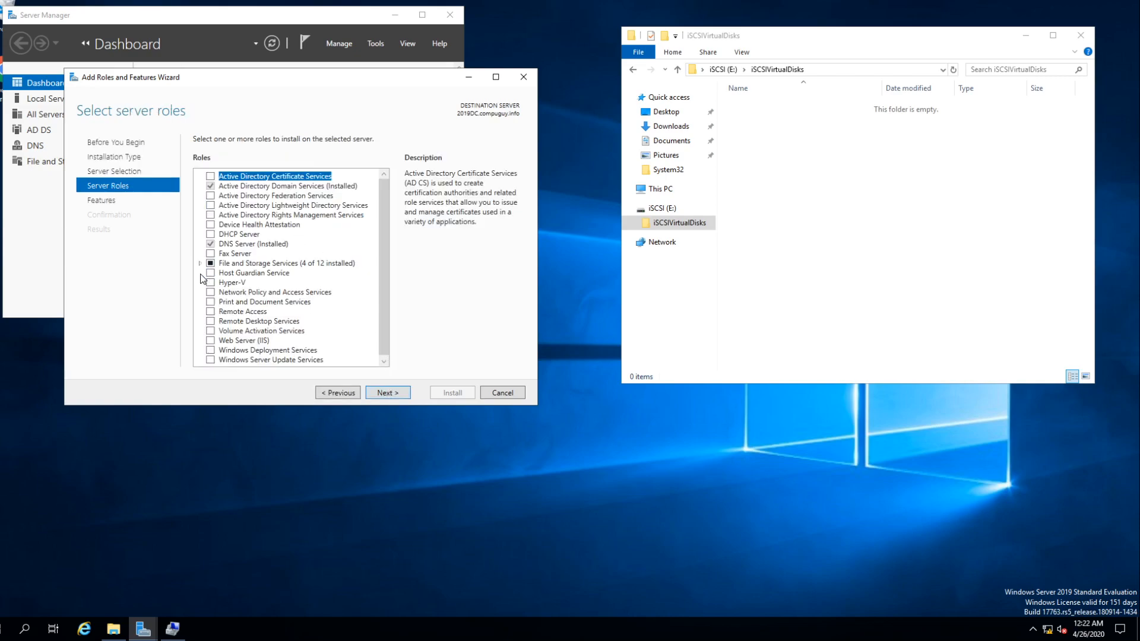
- Check iSCSI Target Server under File and iSCSI Services in the server roles, and continue to the features list
click(200, 264)
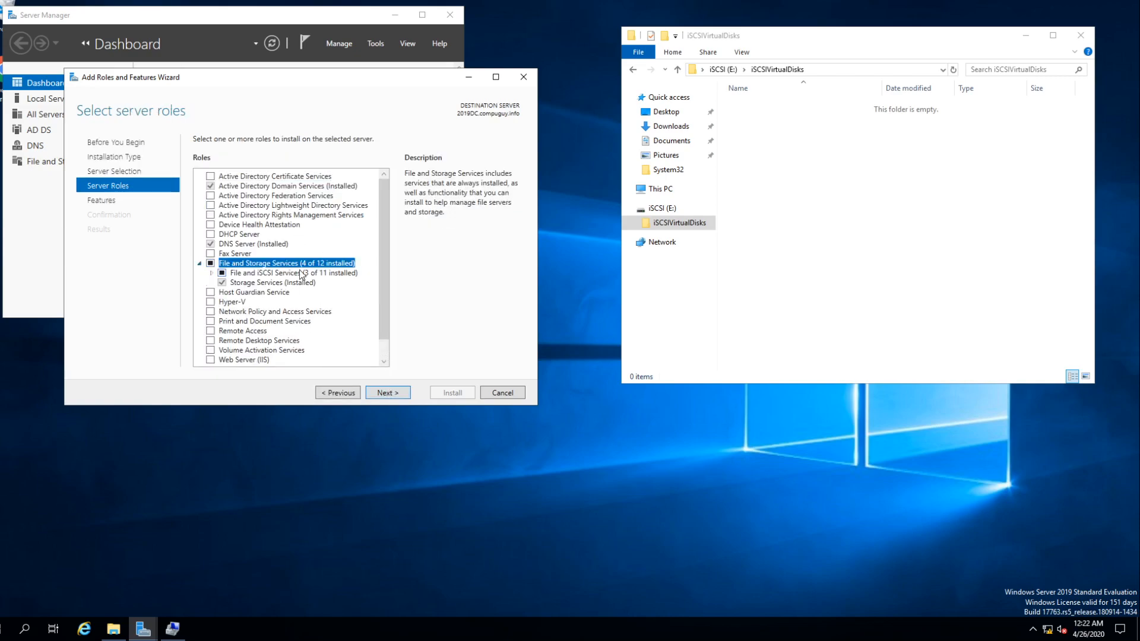
click(211, 274)
drag(384, 273, 384, 315)
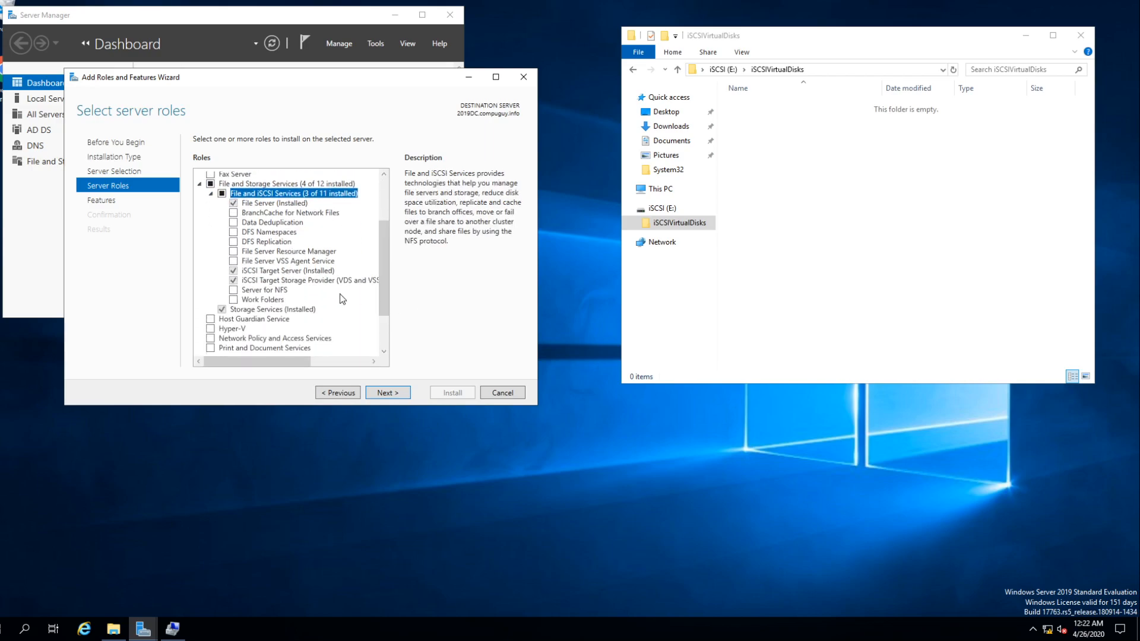
click(245, 272)
click(387, 392)
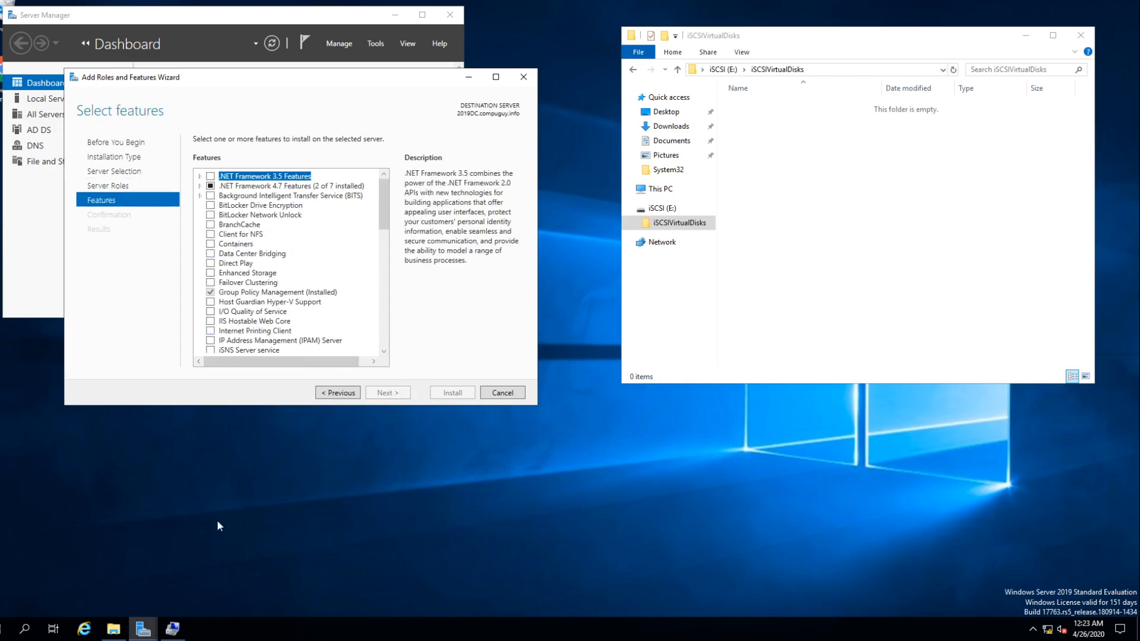
- Examine the contents of DVD Drive (D:) in File Explorer, and close its window
click(113, 629)
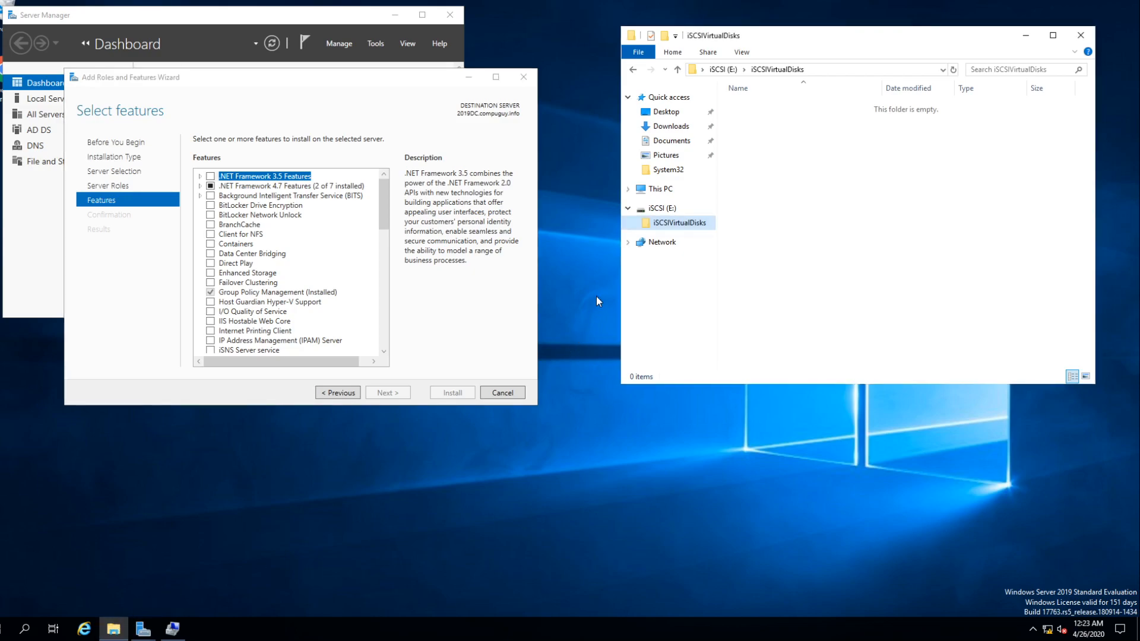
click(629, 189)
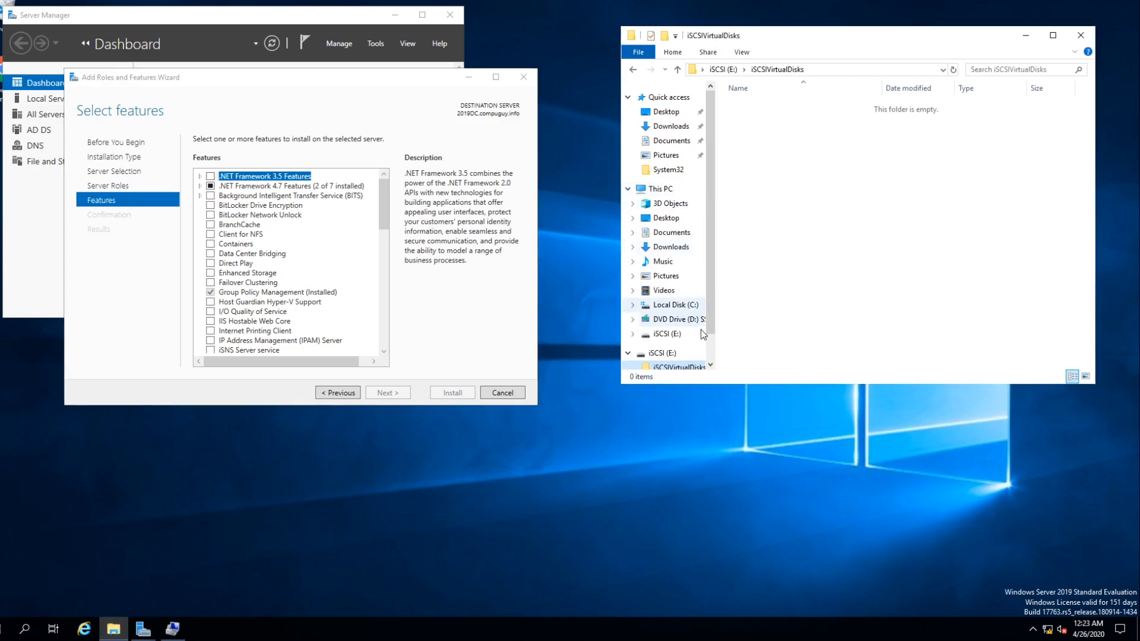
click(682, 324)
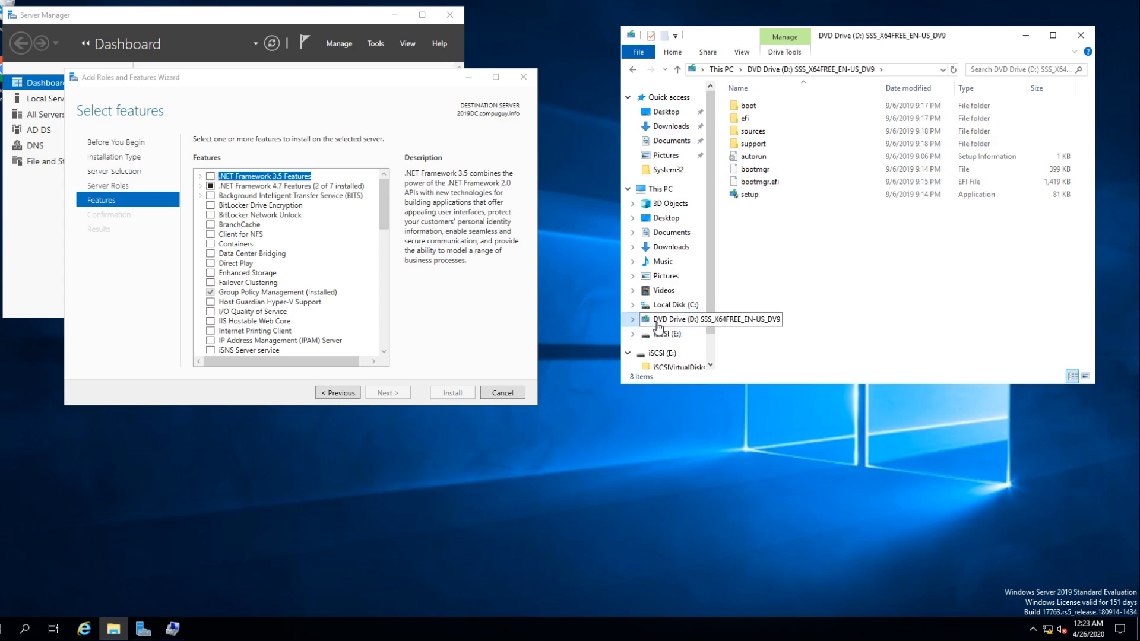
click(1079, 37)
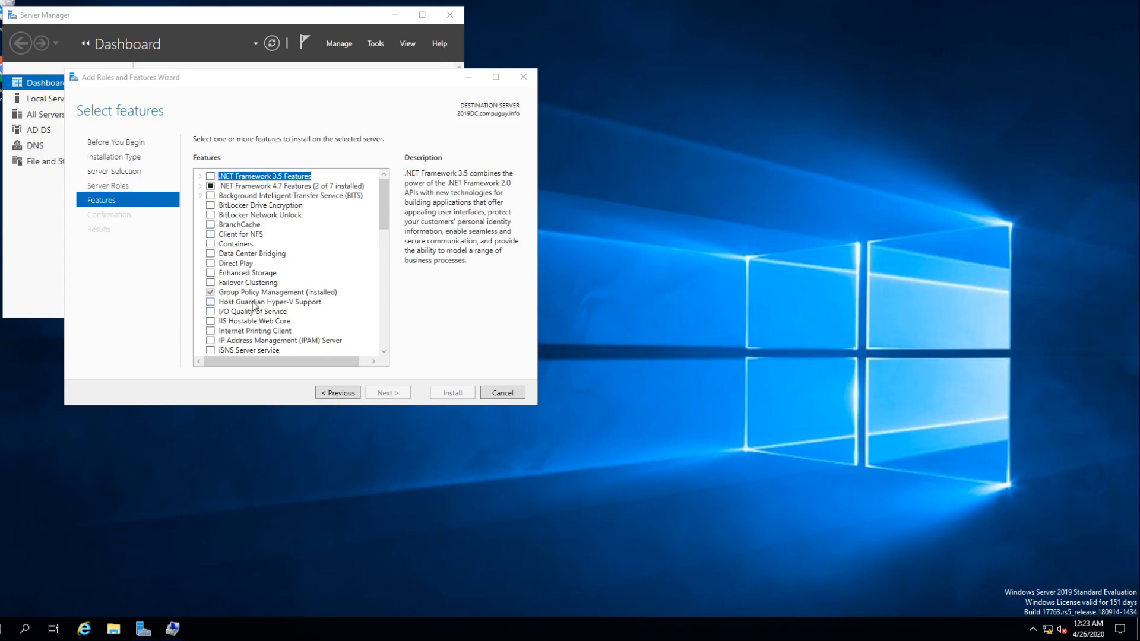
- Cancel the Add Roles and Features Wizard and show the iSCSI page of File and Storage Services in an enlarged Server Manager window
click(385, 395)
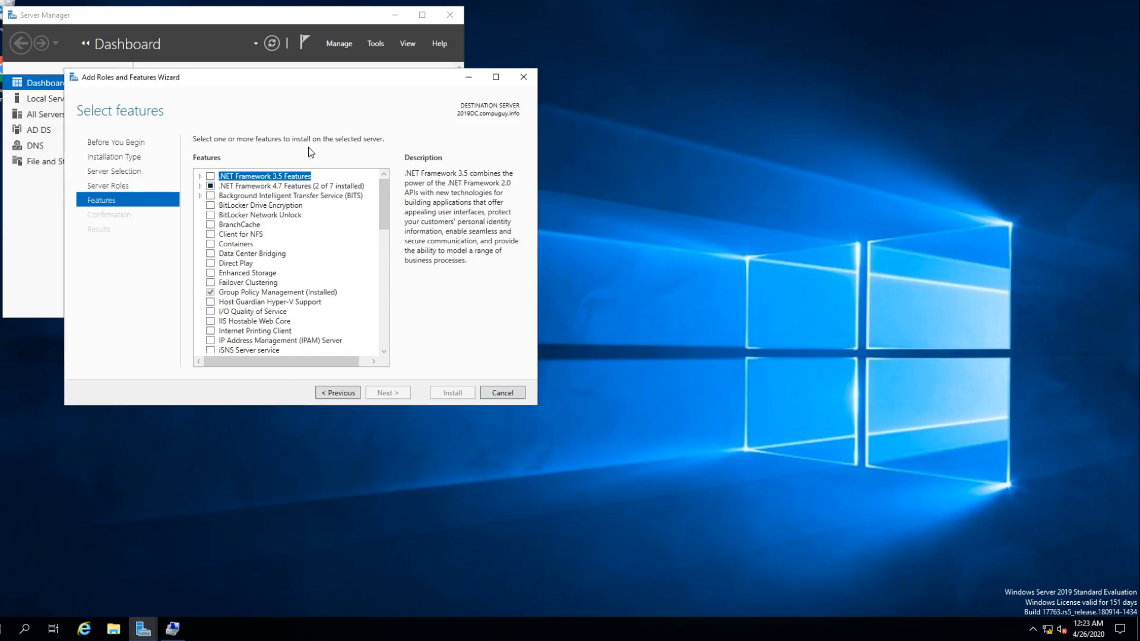
click(503, 394)
drag(463, 321, 635, 491)
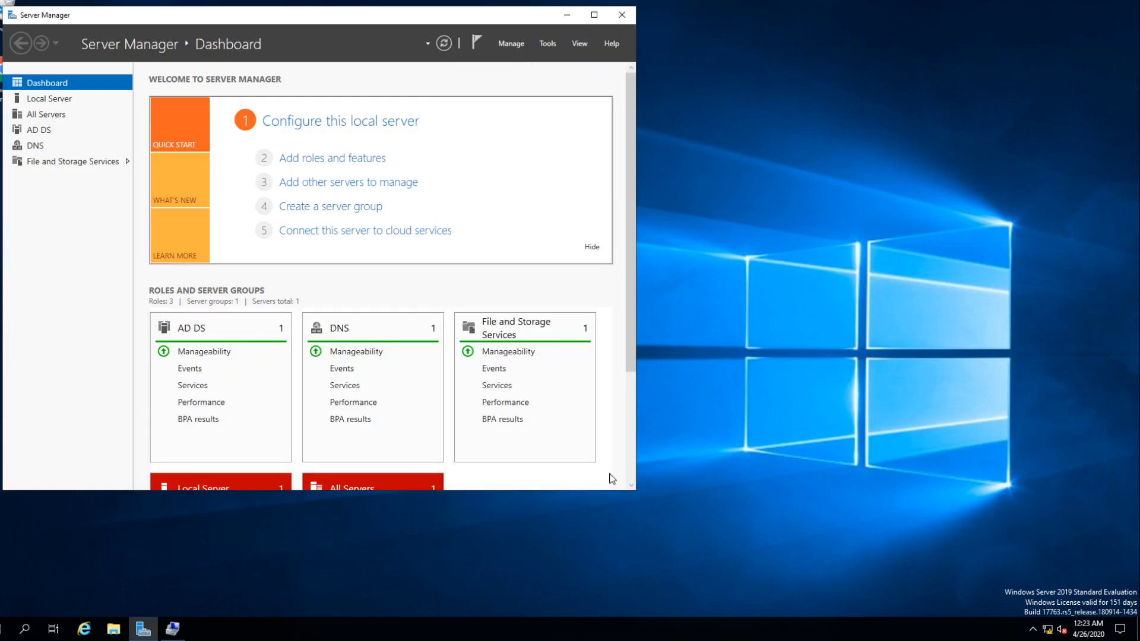
click(52, 159)
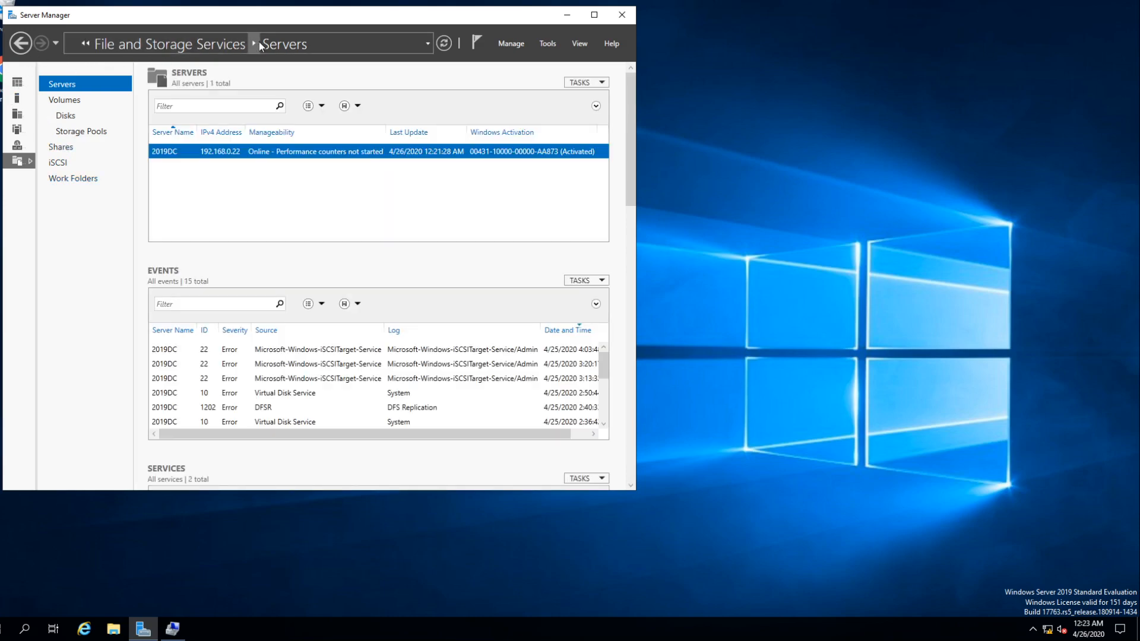
click(58, 163)
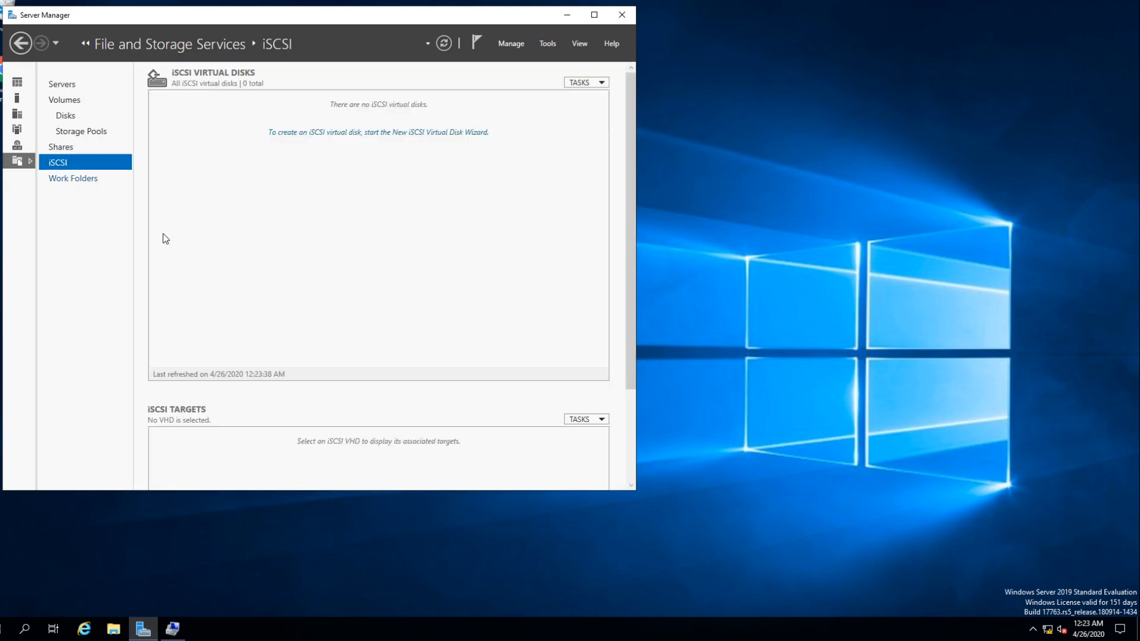
drag(634, 492, 821, 579)
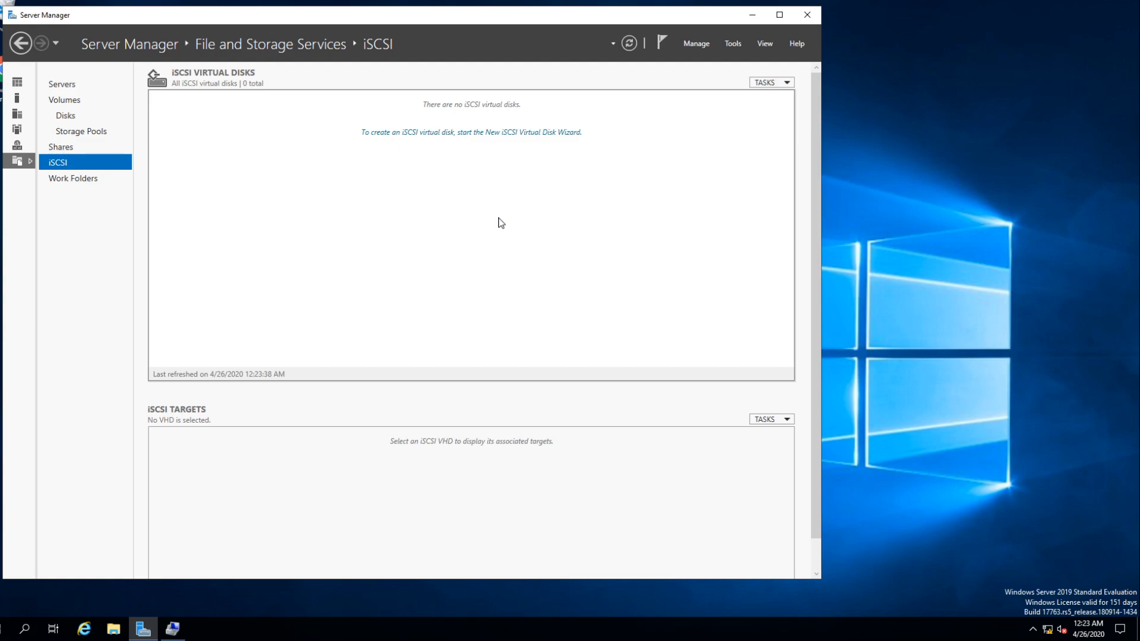
- Start the New iSCSI Virtual Disk Wizard and reposition its window over Server Manager
click(770, 81)
click(813, 97)
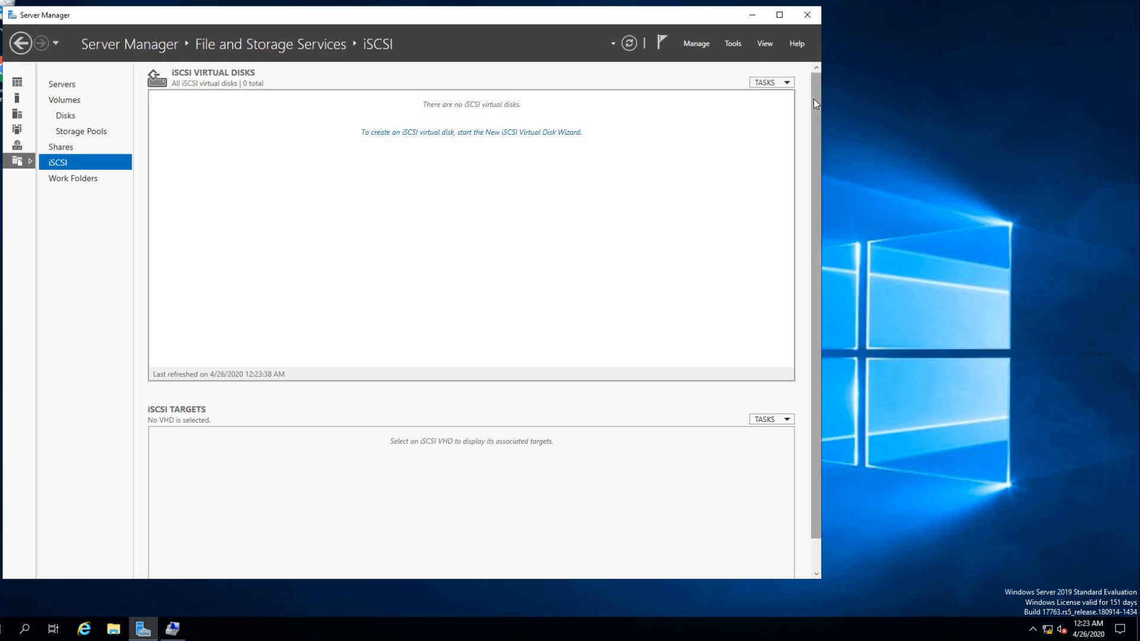
drag(362, 97, 530, 119)
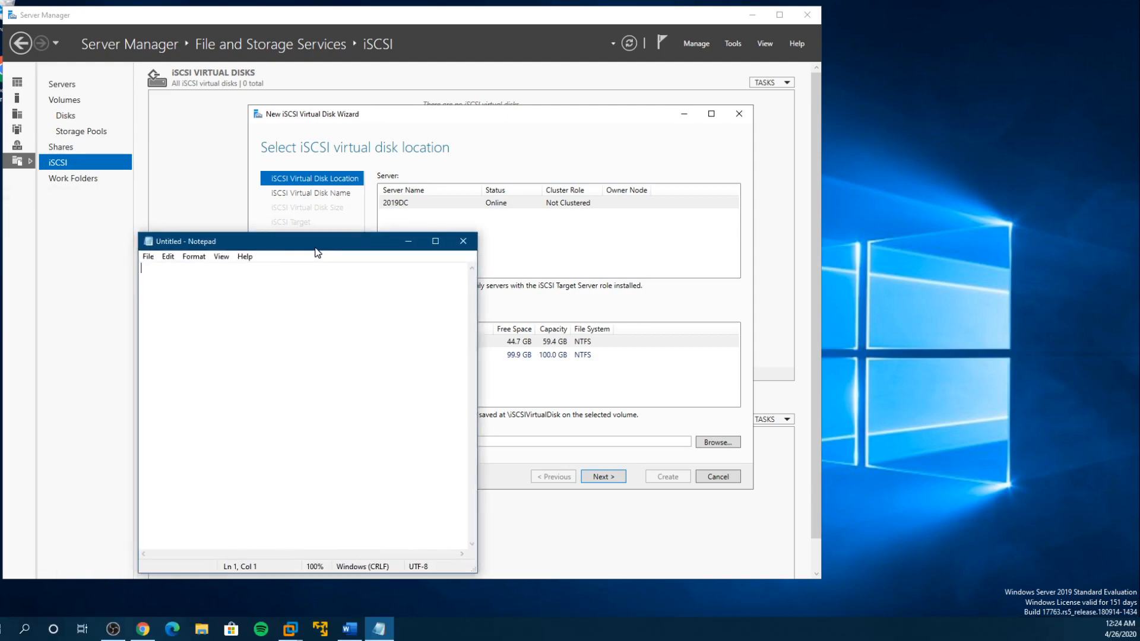
- Place a Notepad window beside the wizard and list Quorum, SQLData, SQLLogs and SQLBack on separate lines
drag(316, 247, 973, 219)
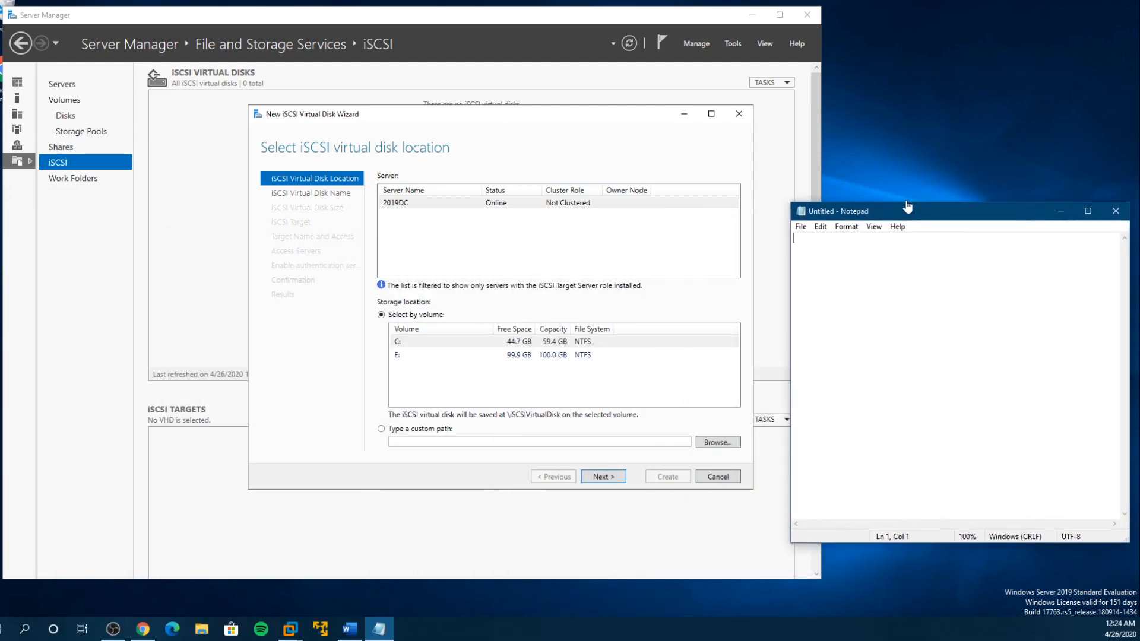
drag(791, 204, 832, 181)
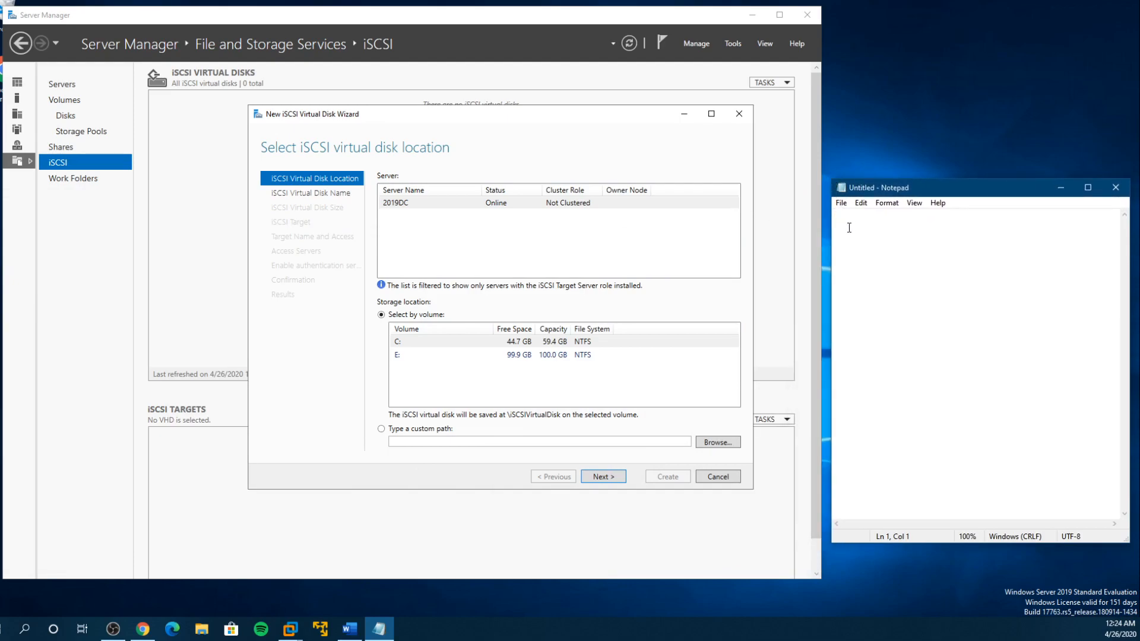
text(QWu)
key(BackSpace)
key(BackSpace)
key(BackSpace)
text(ur)
key(BackSpace)
key(BackSpace)
text(orum)
text(SQLData )
text(DQL)
text(Logs)
key(BackSpace)
key(BackSpace)
key(BackSpace)
key(BackSpace)
key(BackSpace)
key(BackSpace)
key(BackSpace)
text(SQLDa)
key(BackSpace)
key(BackSpace)
text(Logs)
key(Return)
text(SQLBack)
- Highlight the Quorum and SQLData entries in the Notepad list, and move Notepad out of view
drag(872, 215, 820, 215)
click(835, 224)
double_click(835, 224)
mouse_move(831, 237)
mouse_down()
mouse_move(859, 238)
mouse_move(828, 237)
mouse_up()
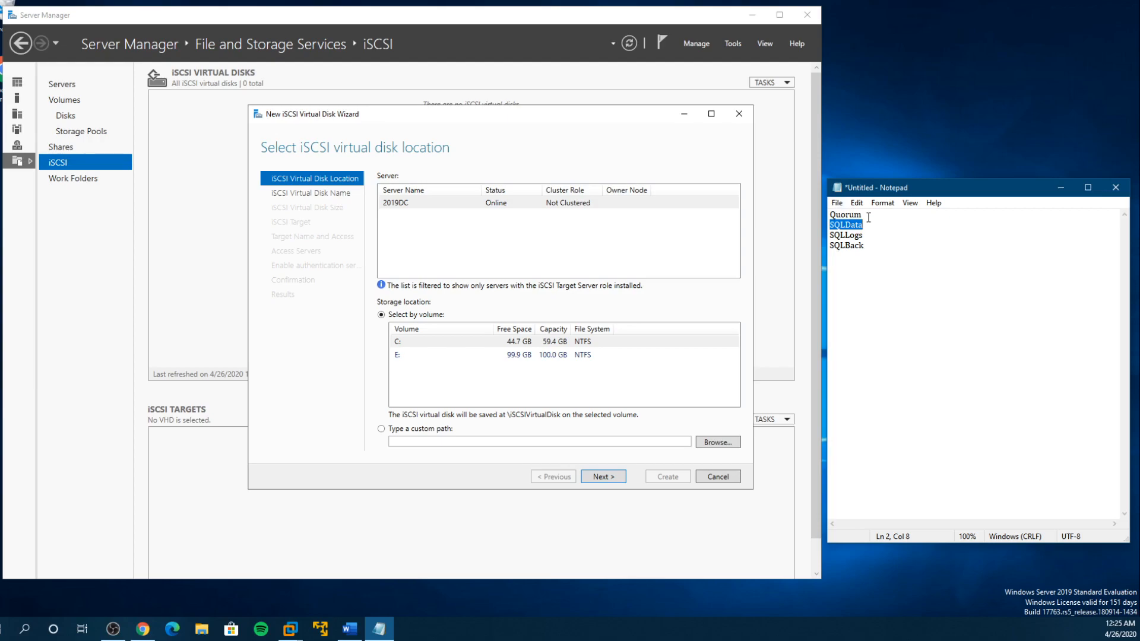
drag(906, 183, 0, 202)
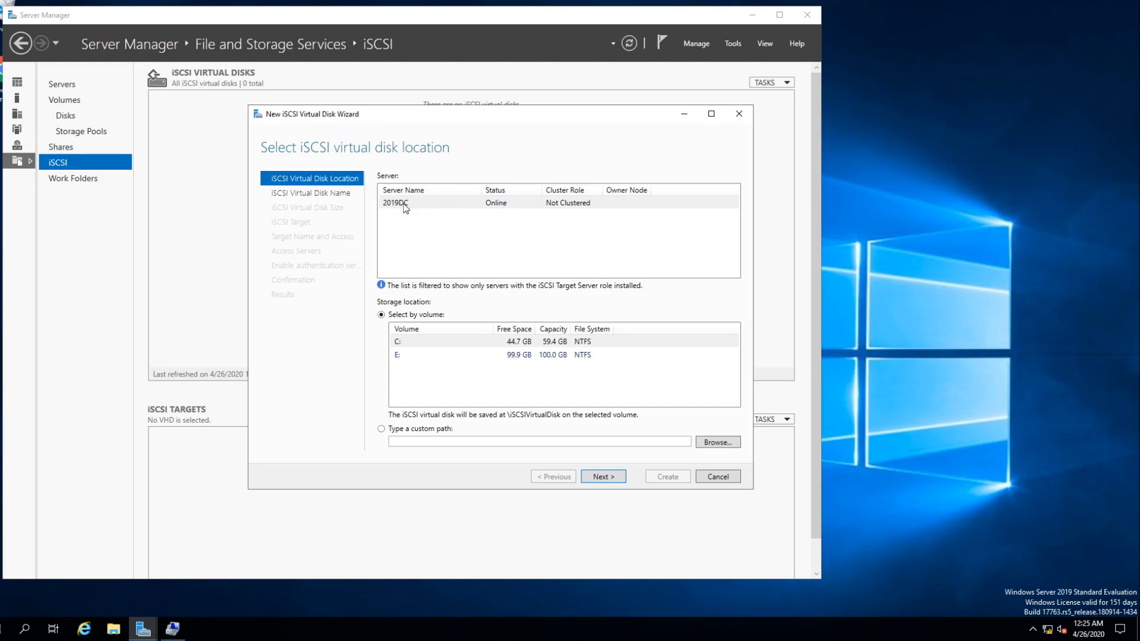
- Store the new iSCSI virtual disk on volume E:, name it Quorum, and check its file path
click(398, 357)
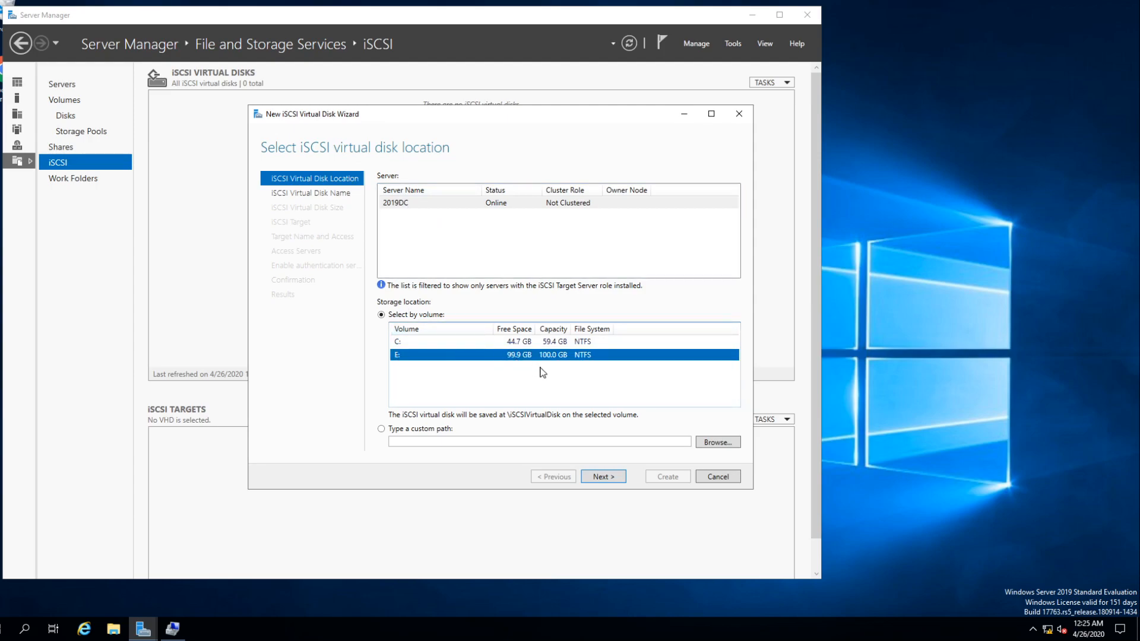
click(614, 478)
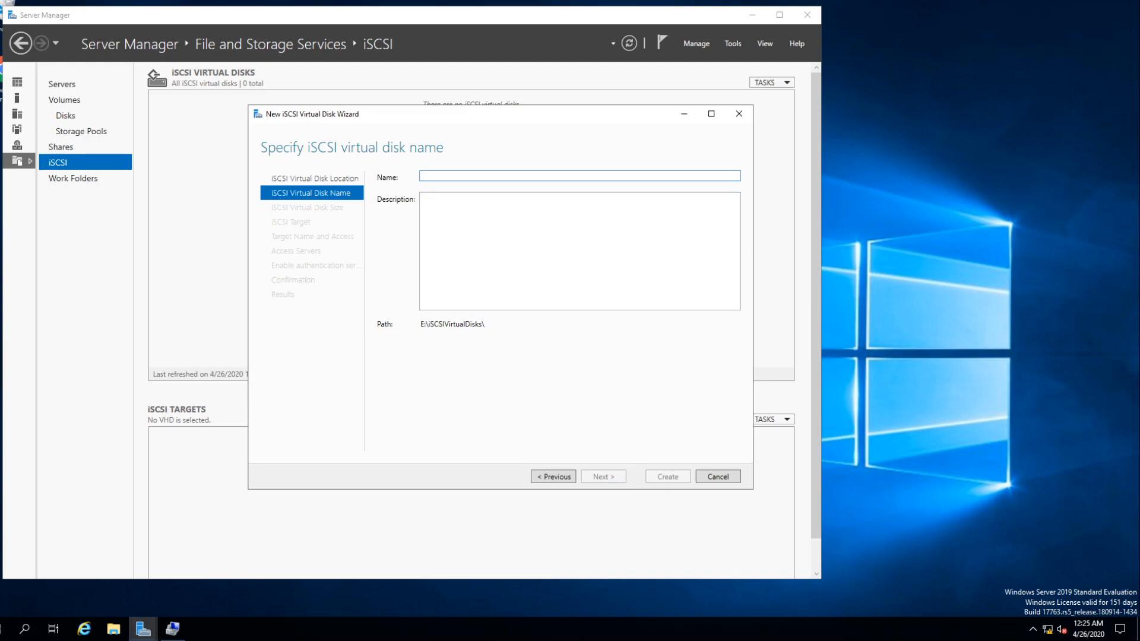
text(Qu)
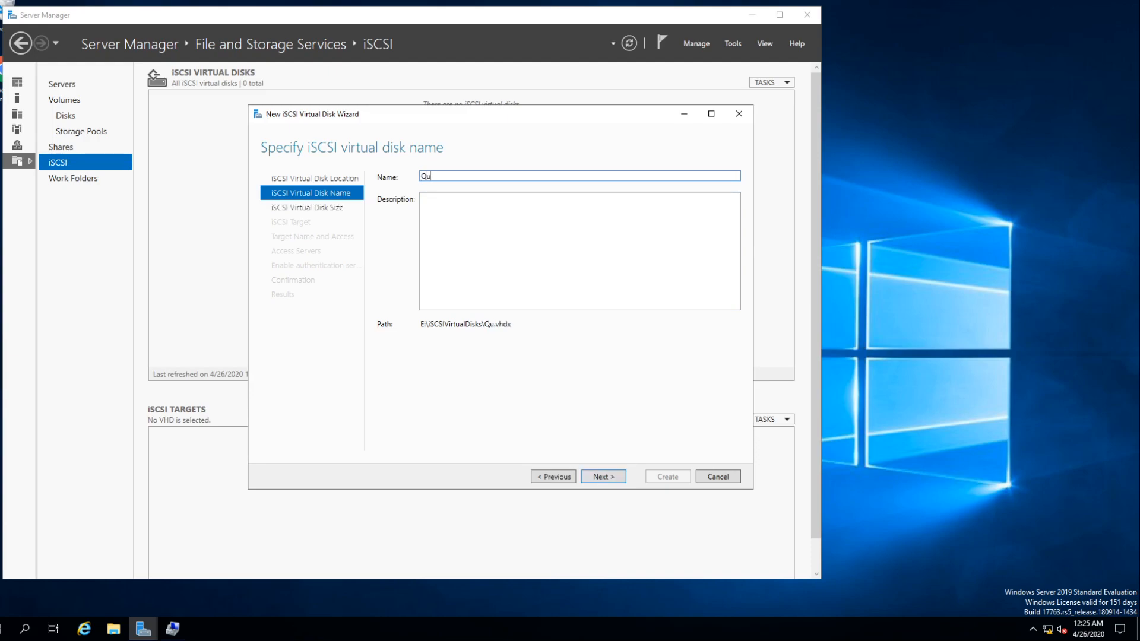
text(orum)
click(613, 478)
click(557, 476)
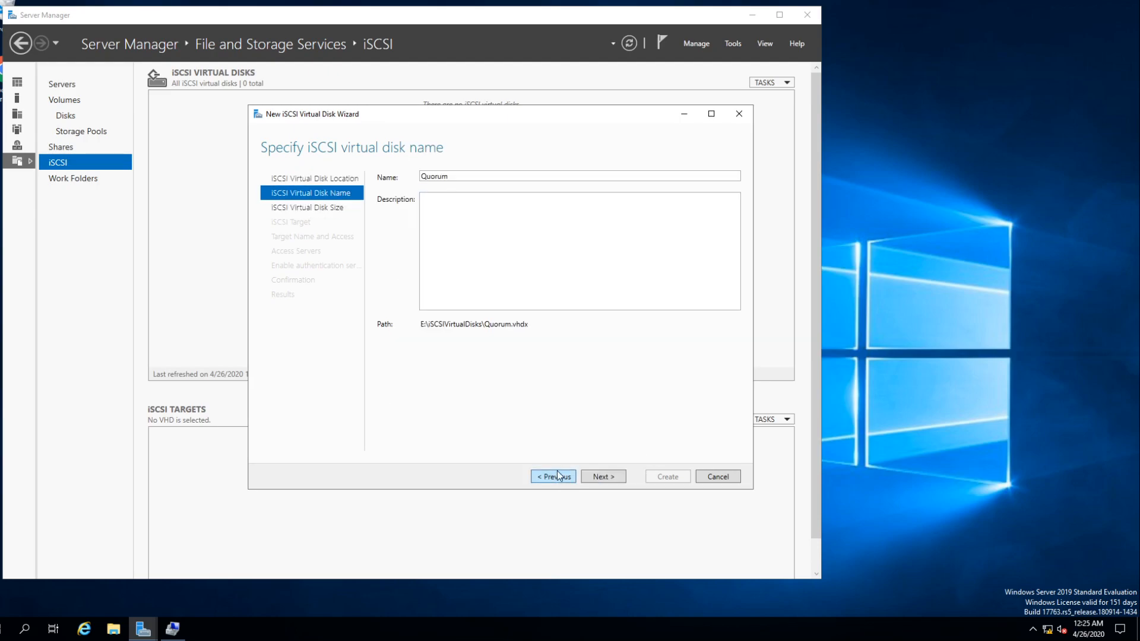
drag(530, 325, 420, 325)
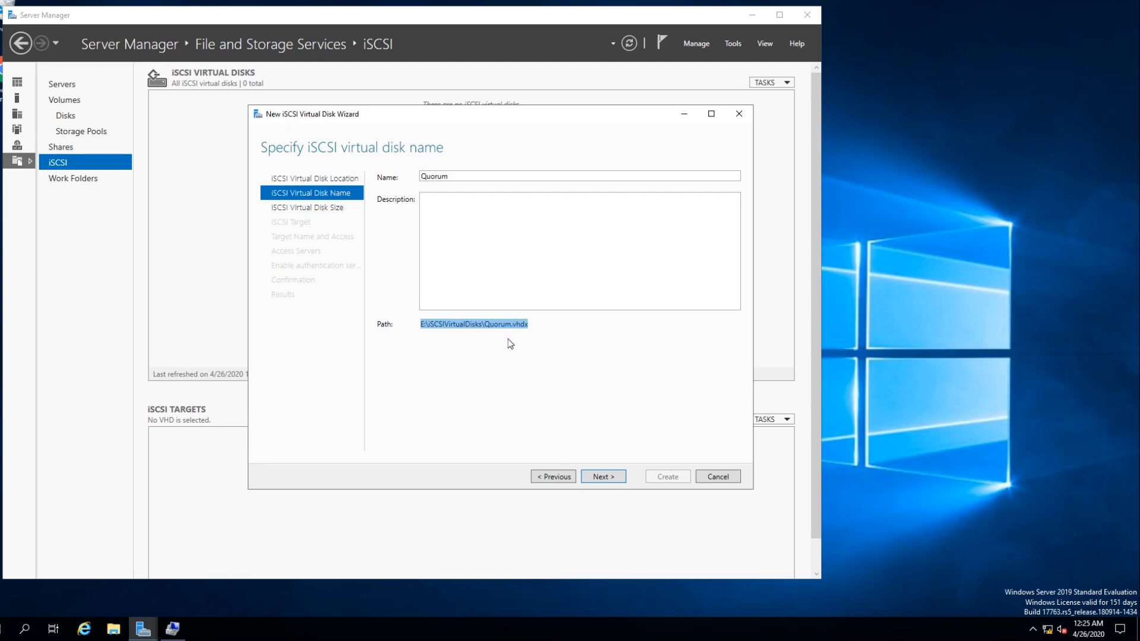
- Set the Quorum virtual disk's size to 1 GB, keeping it dynamically expanding
click(601, 477)
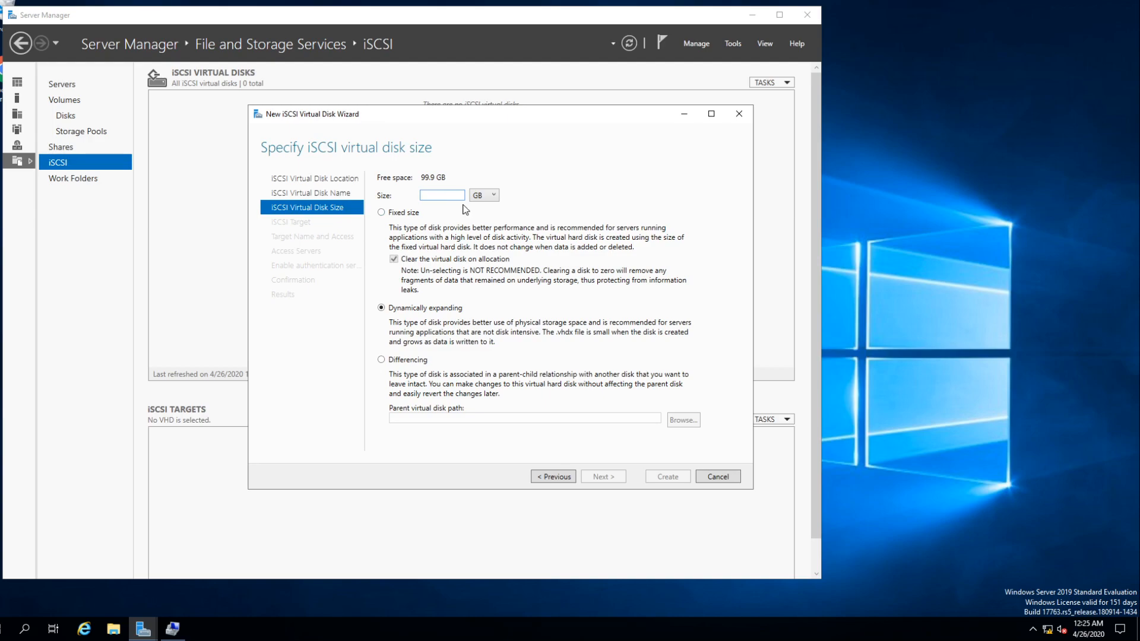
text(1)
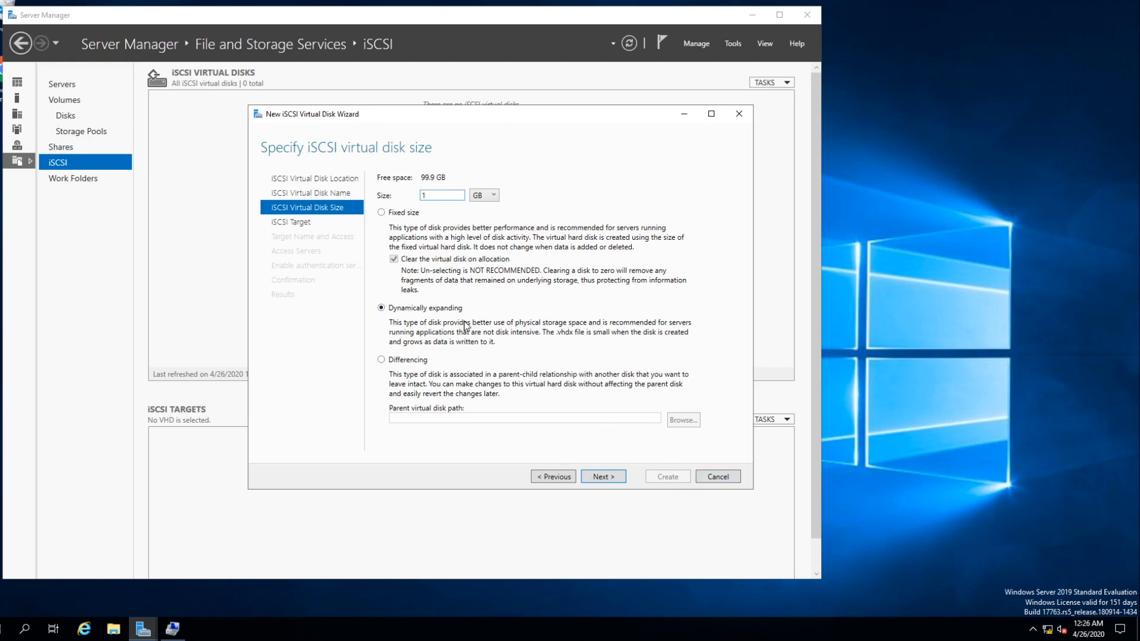
click(607, 481)
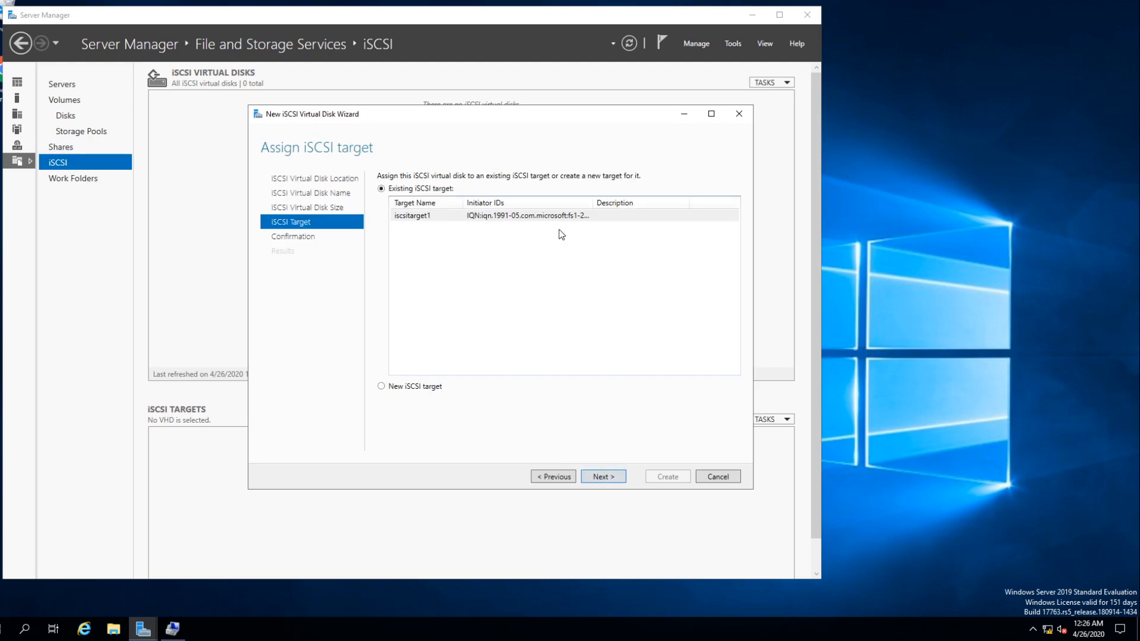
- Assign the Quorum disk to a new iSCSI target named 2020labinitiator, and continue to the access servers
click(421, 219)
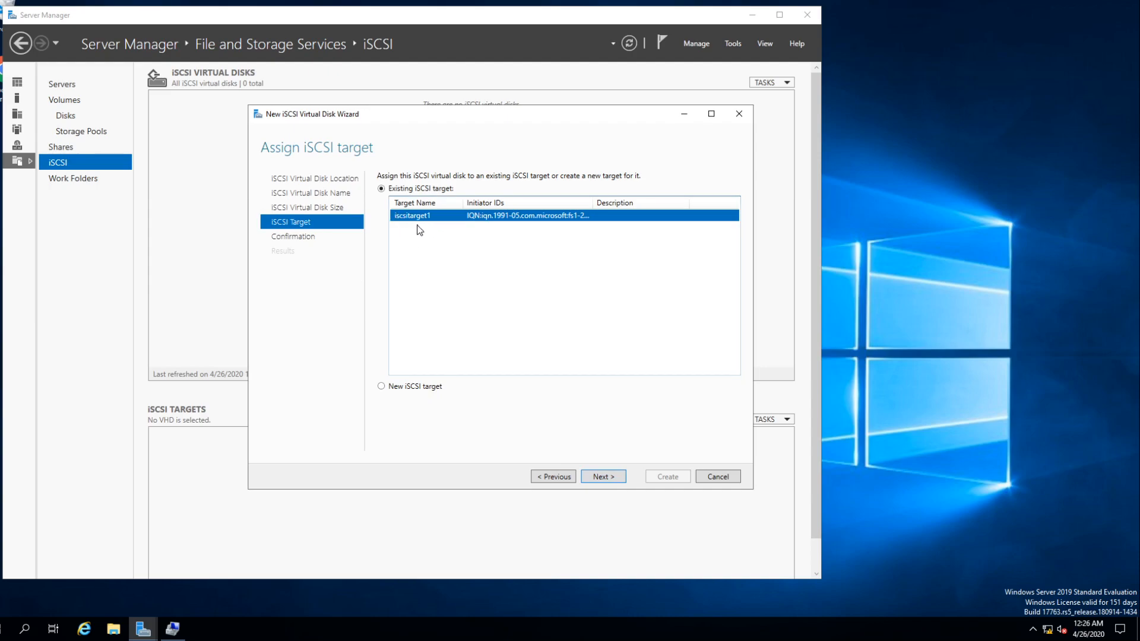
click(381, 387)
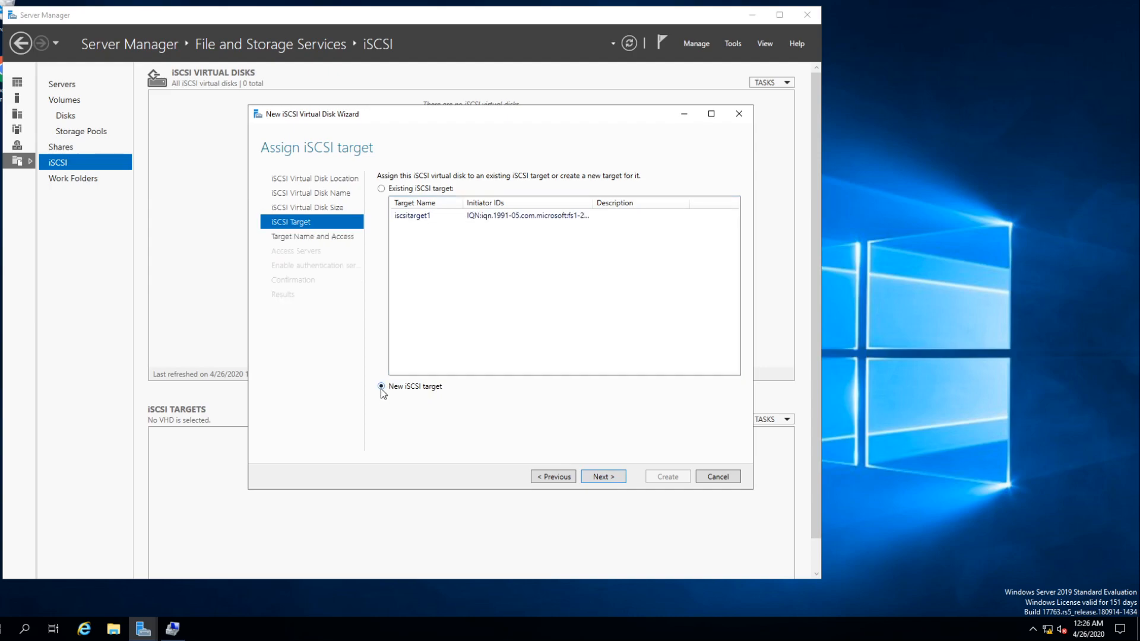
click(611, 478)
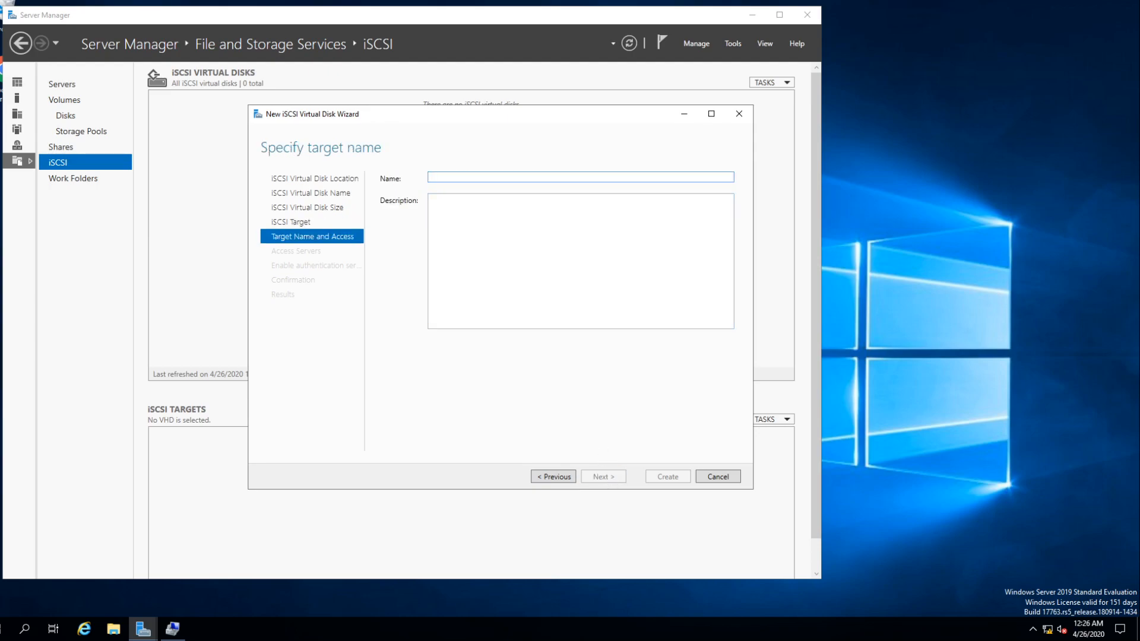
text(2020labinitiator)
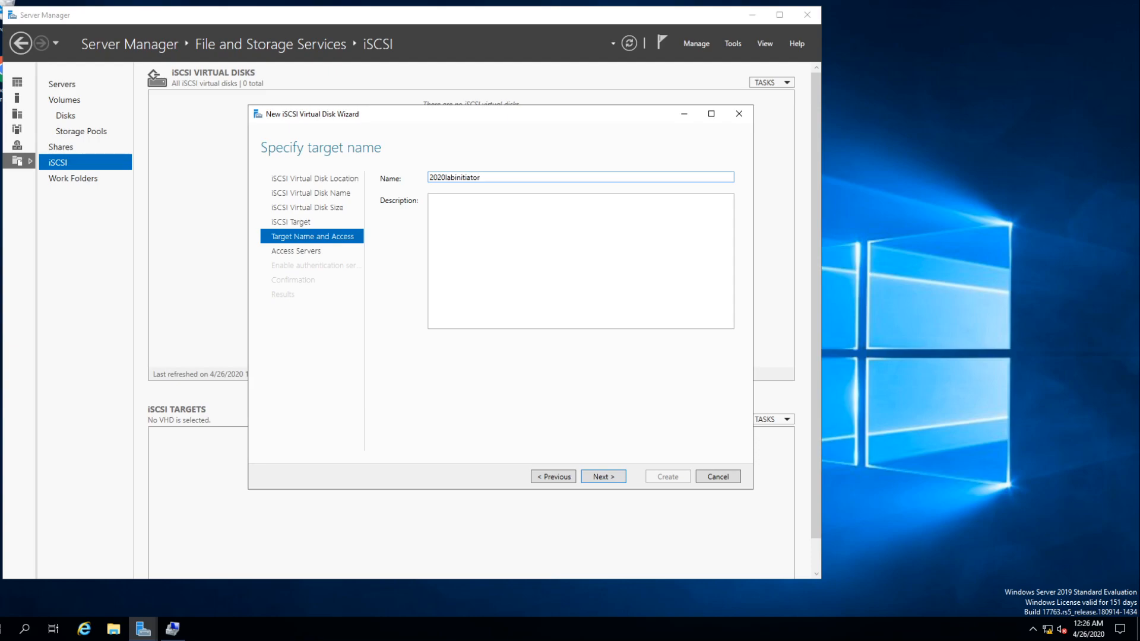
click(611, 476)
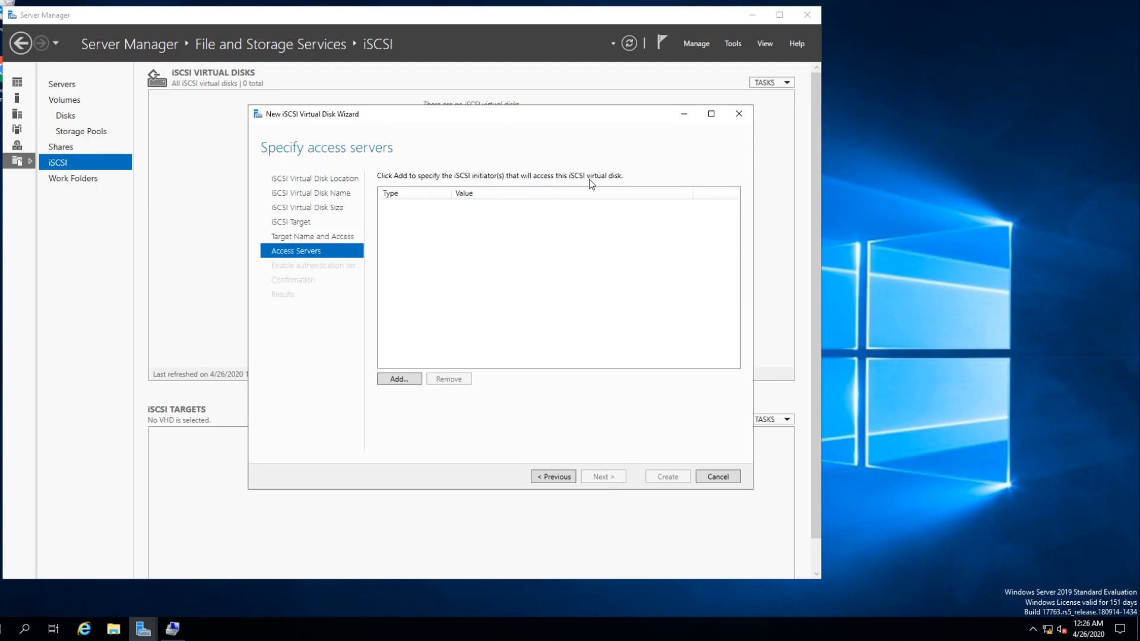
- Leave the full-screen view and add FS1-2019 as an access server by looking up fs1 in the directory
mouse_move(475, 3)
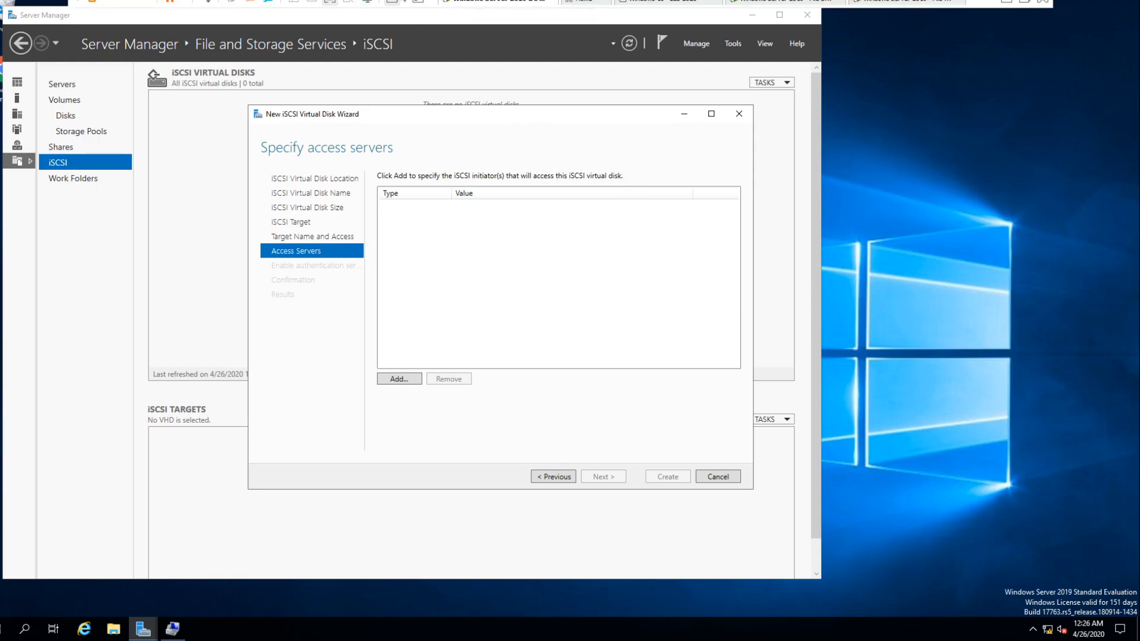
click(346, 6)
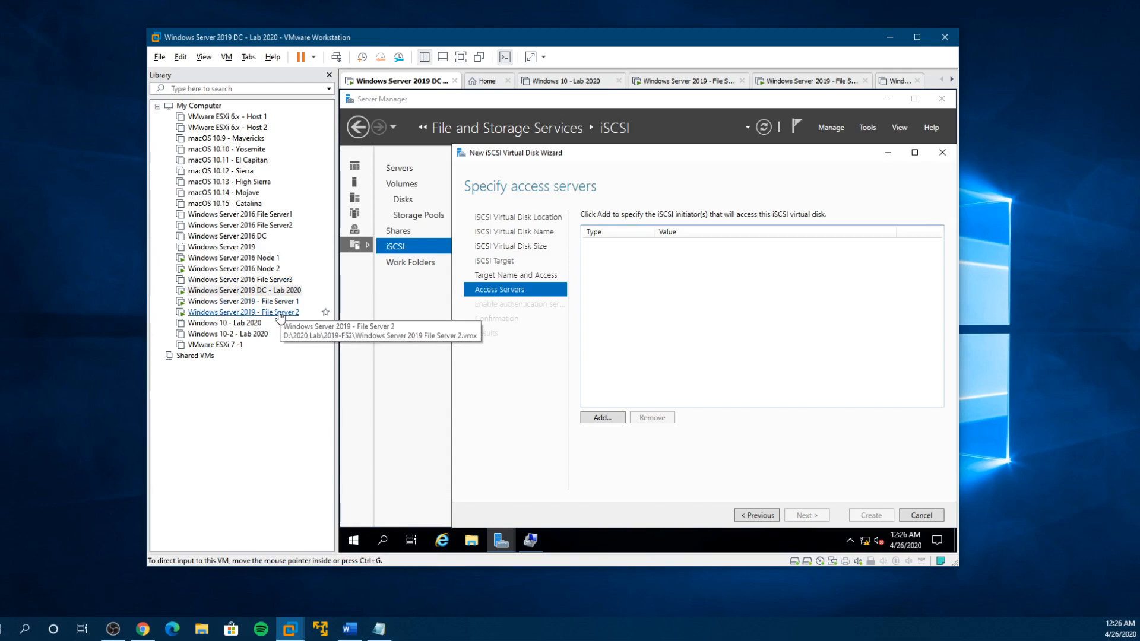
click(602, 418)
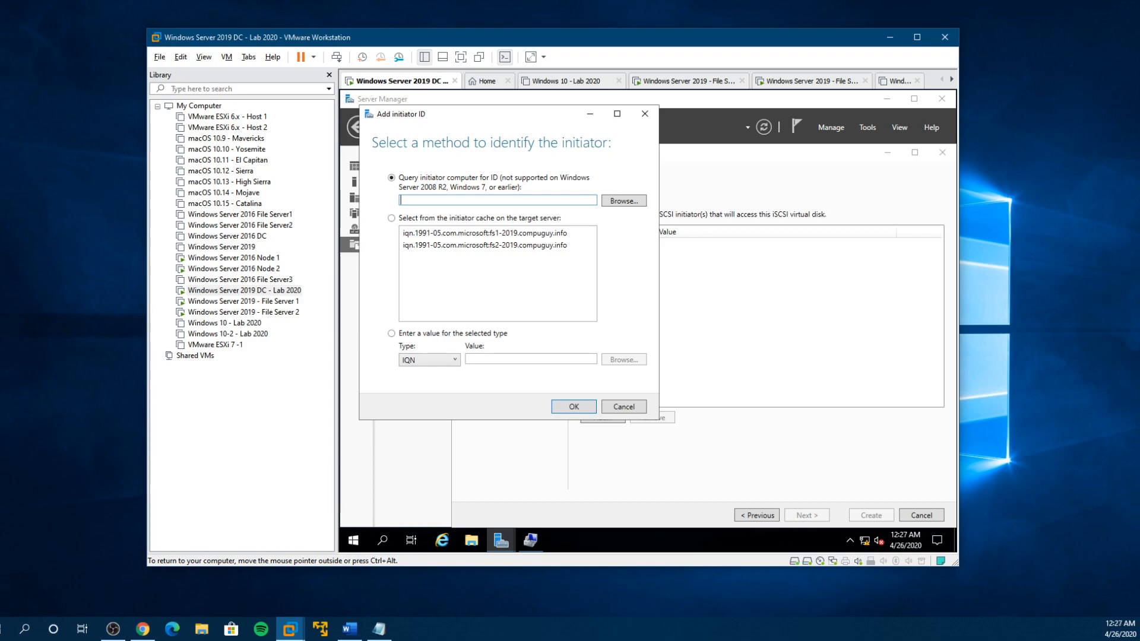
click(631, 200)
text(fs1)
click(617, 225)
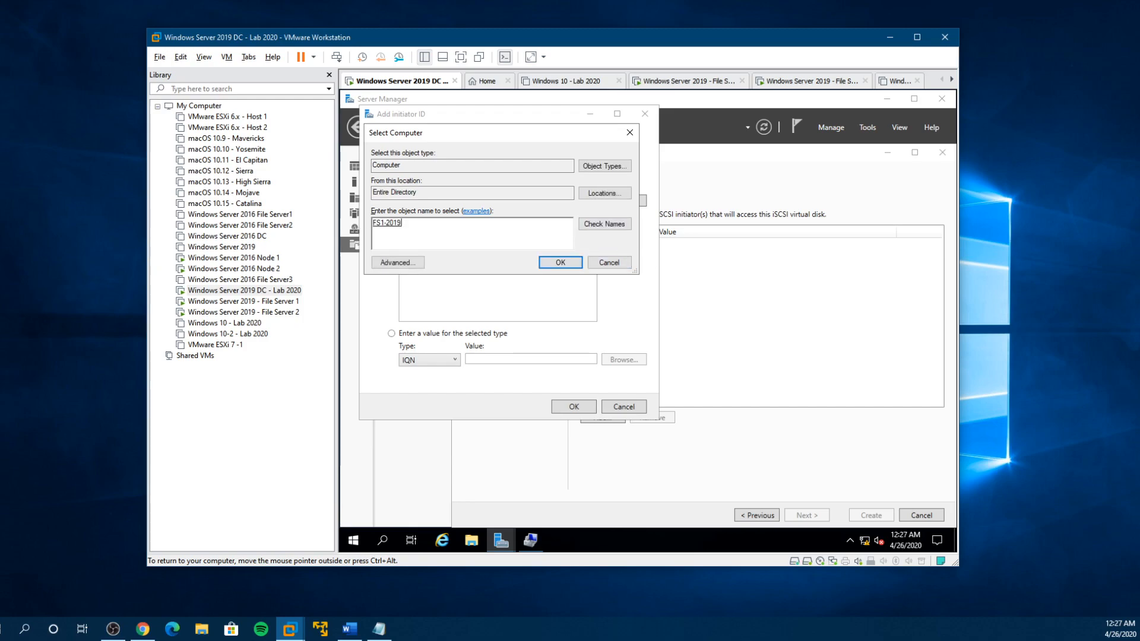
click(558, 262)
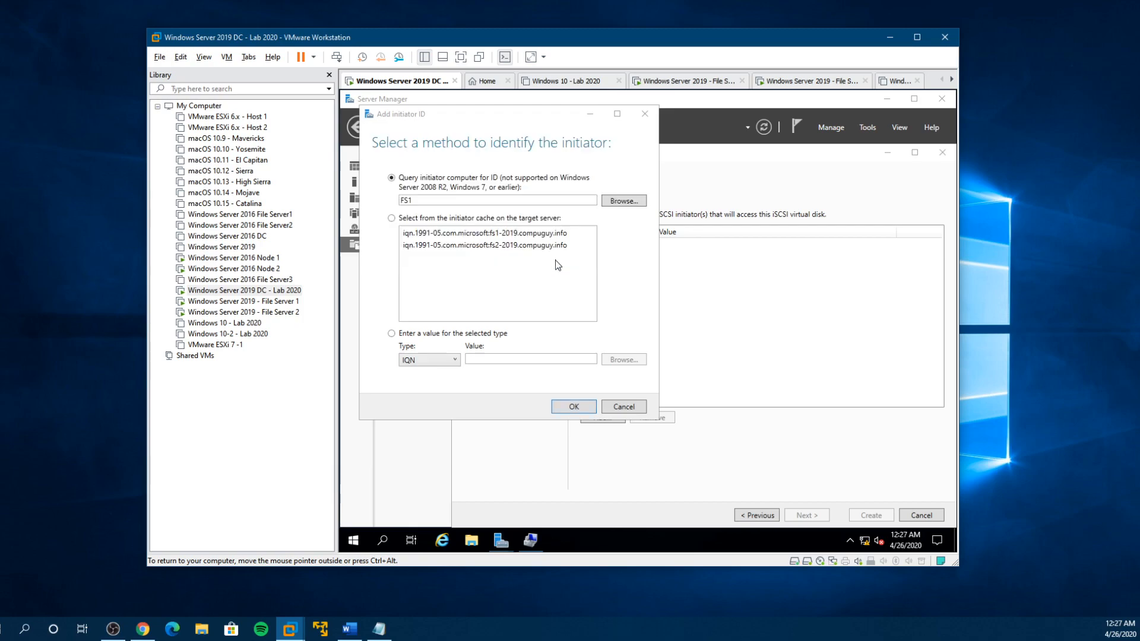
click(572, 407)
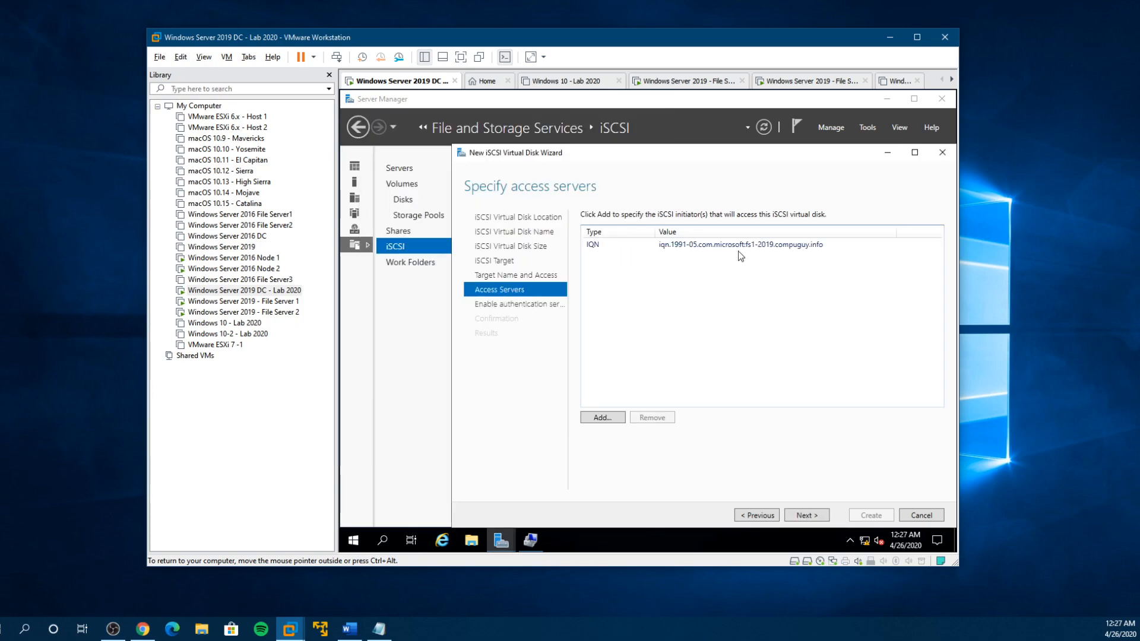
- Add the second file server as another access server by looking up and resolving fs2 in the directory
click(602, 417)
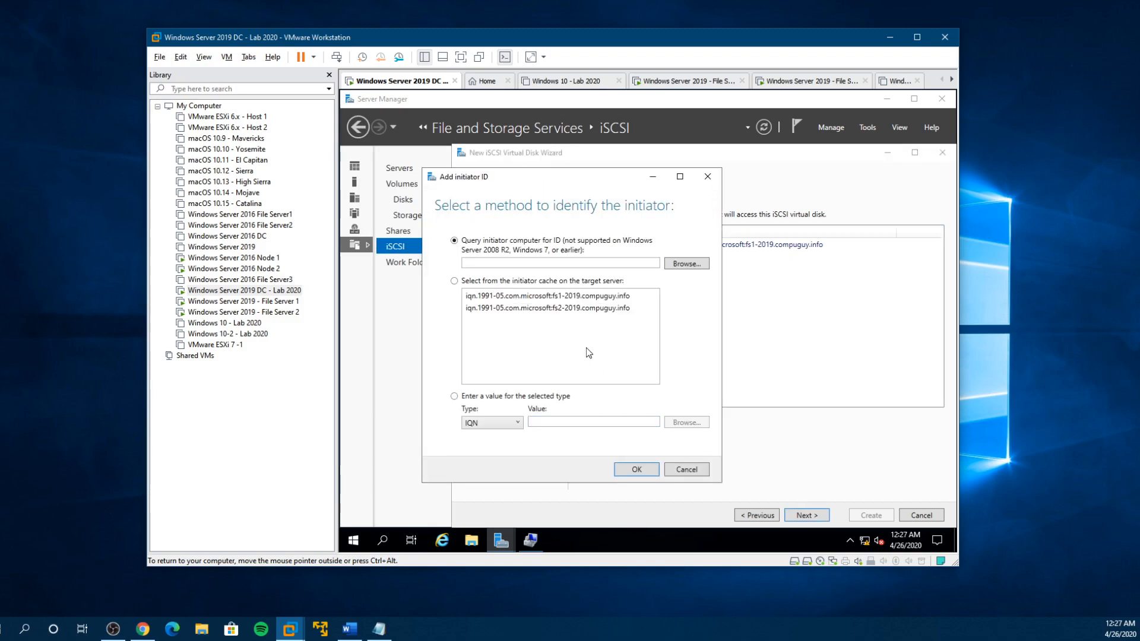
click(556, 263)
click(678, 263)
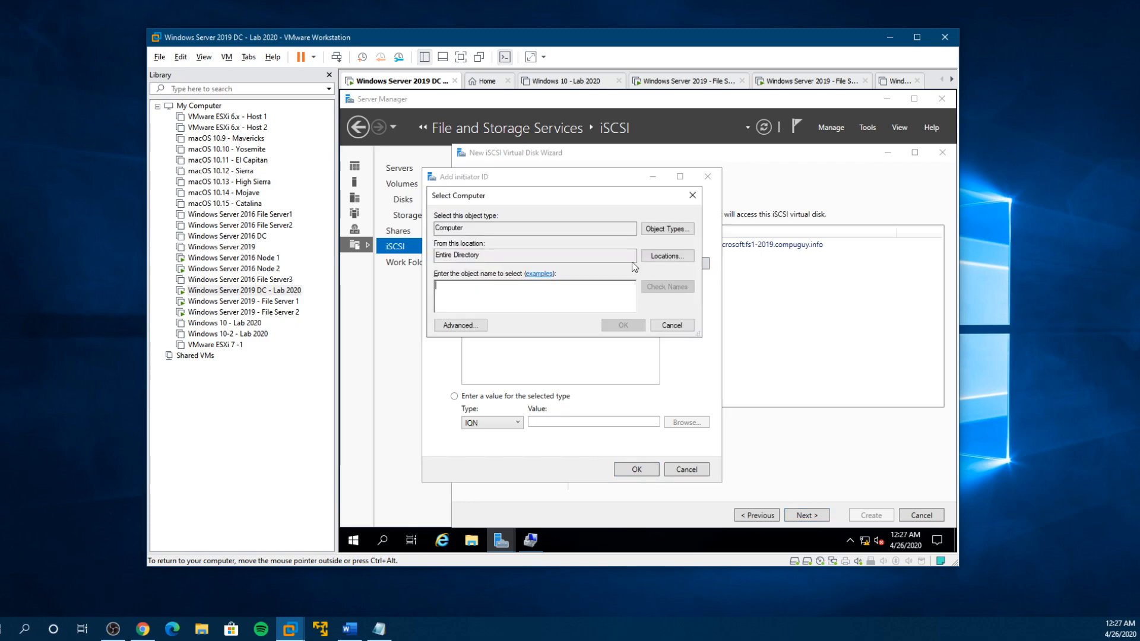
text(f)
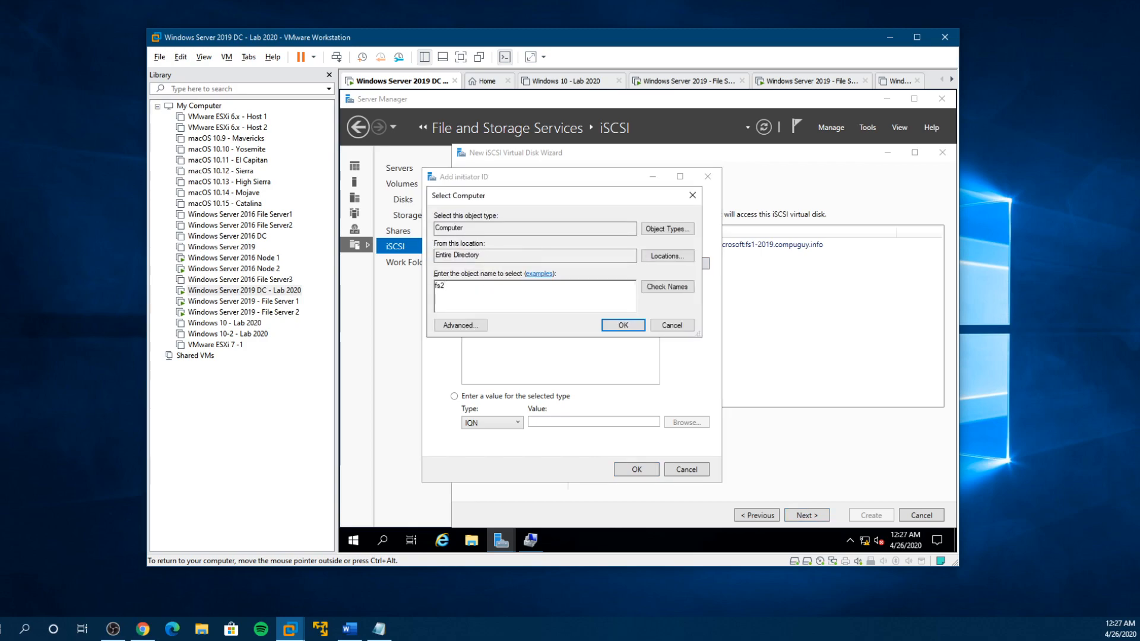
text(s2)
click(679, 286)
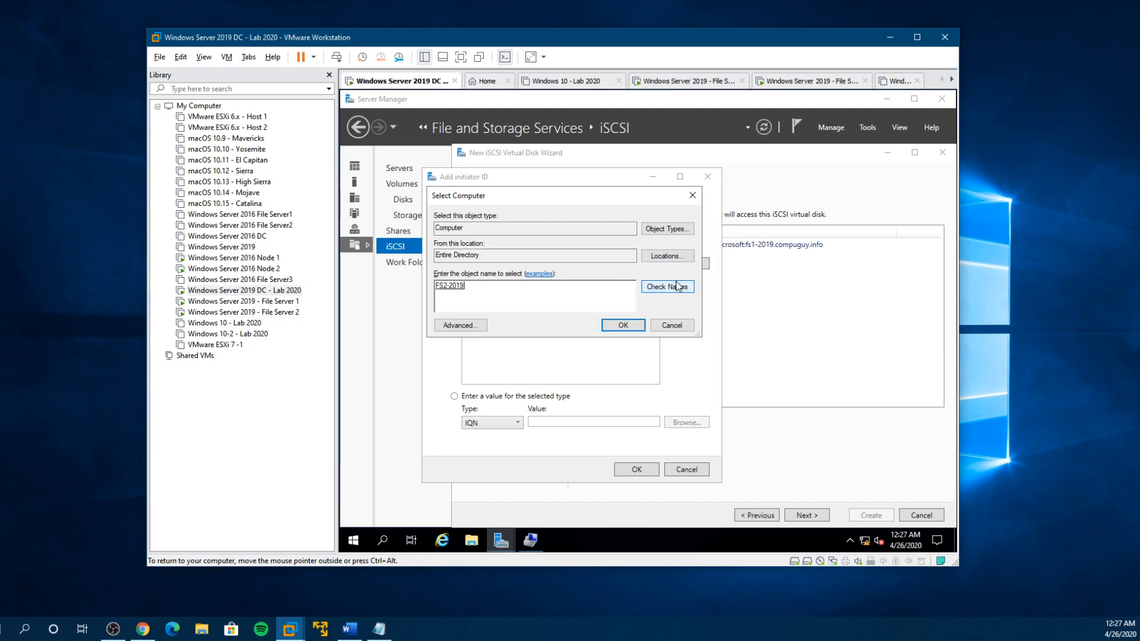
click(624, 327)
click(630, 469)
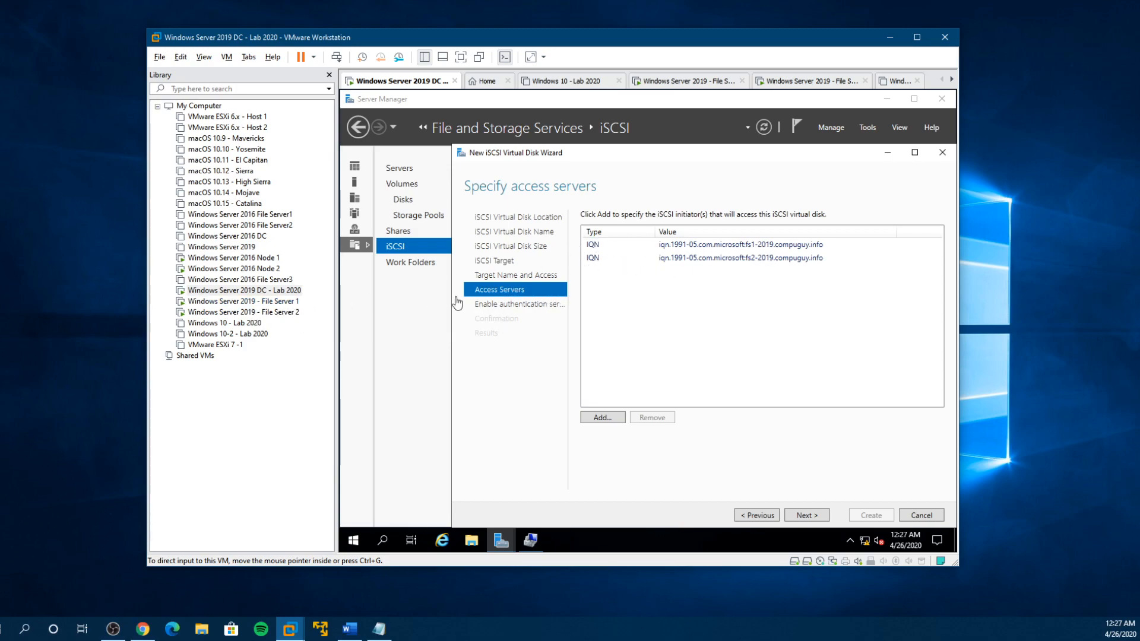
- Switch to the File Server 1 virtual machine and review its full disk list in Disk Management
click(268, 303)
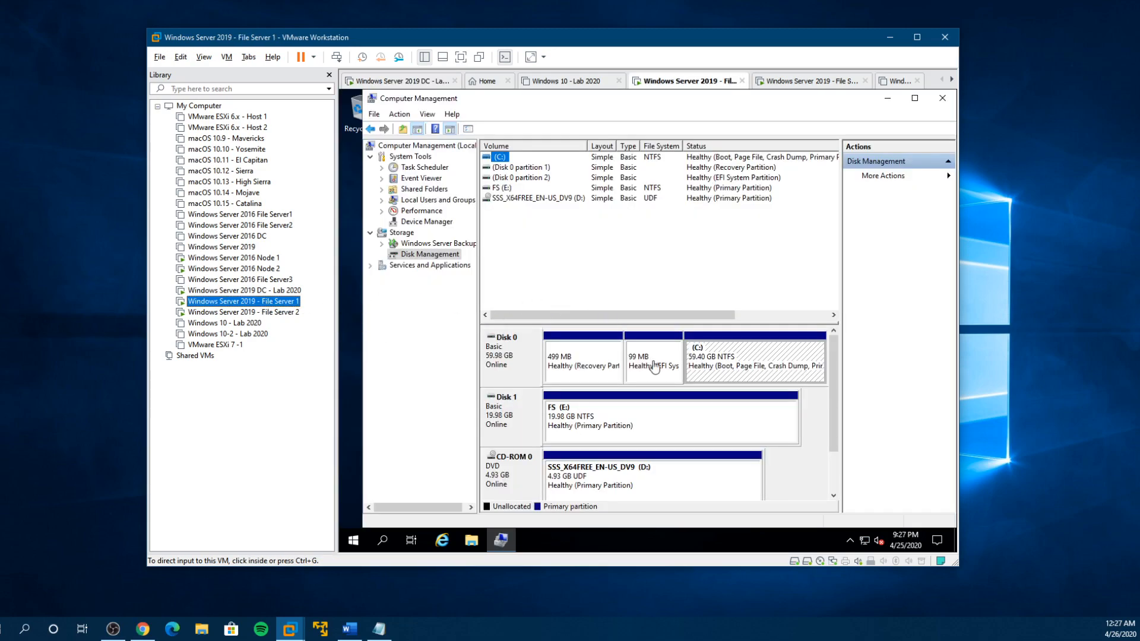
scroll(833, 445, down, 2)
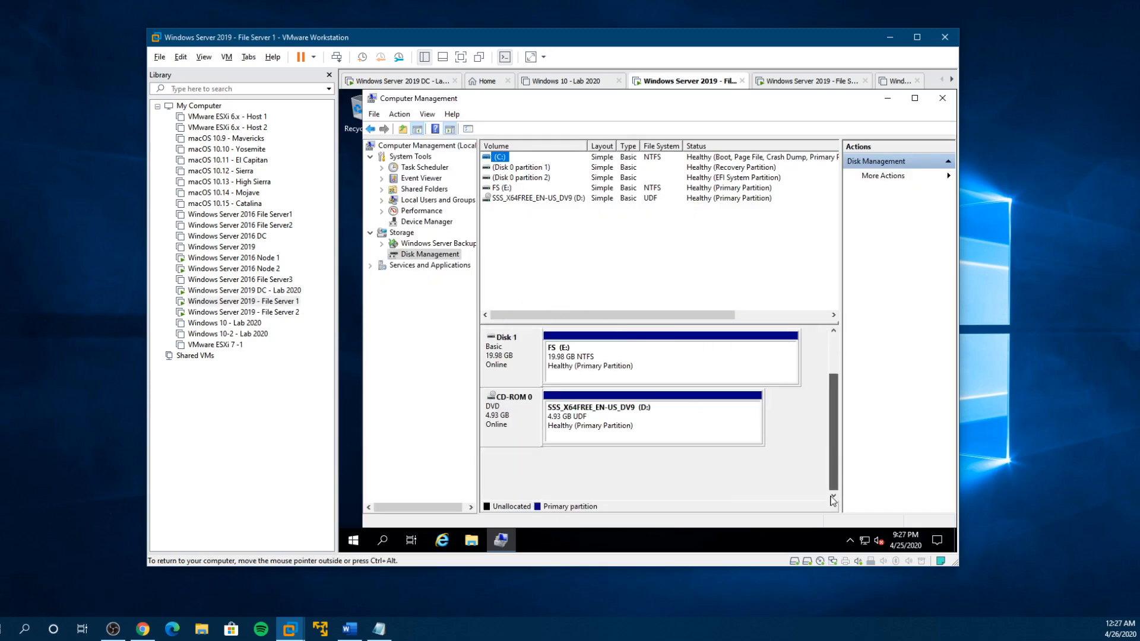
drag(834, 496, 837, 415)
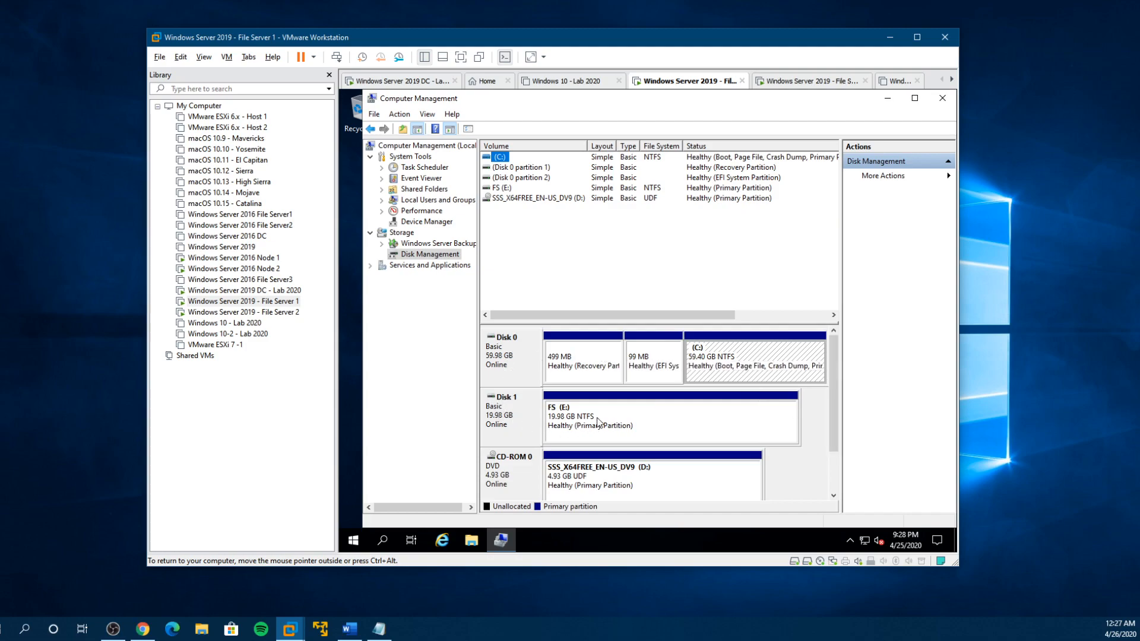
- Switch to the File Server 2 virtual machine, sign in with the account password, and dismiss the Shutdown Event Tracker
click(246, 312)
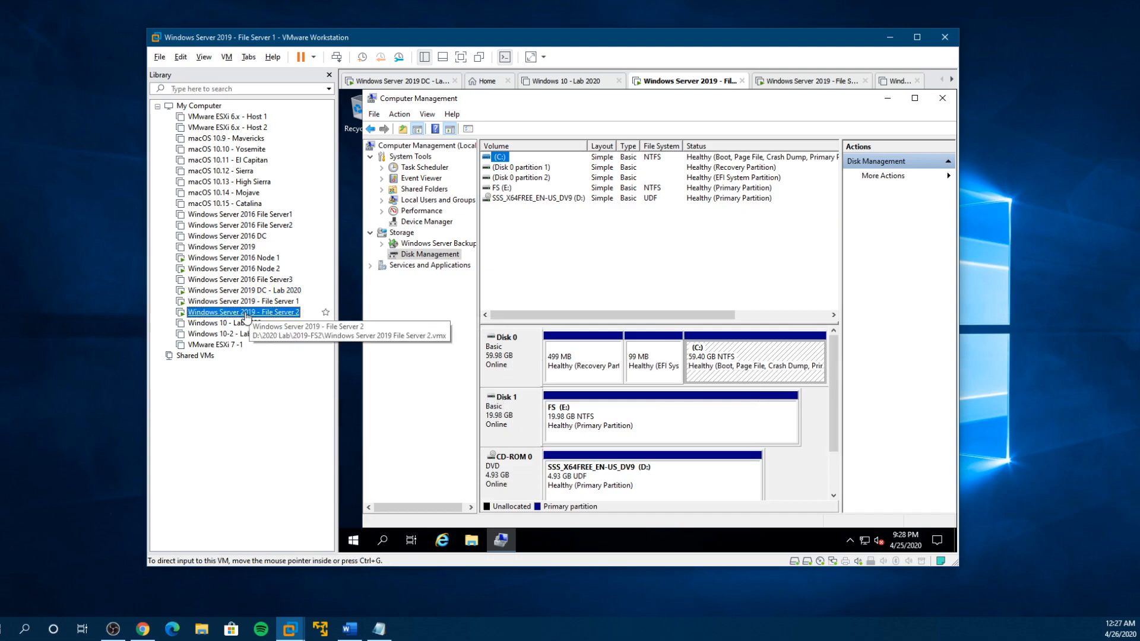
click(538, 330)
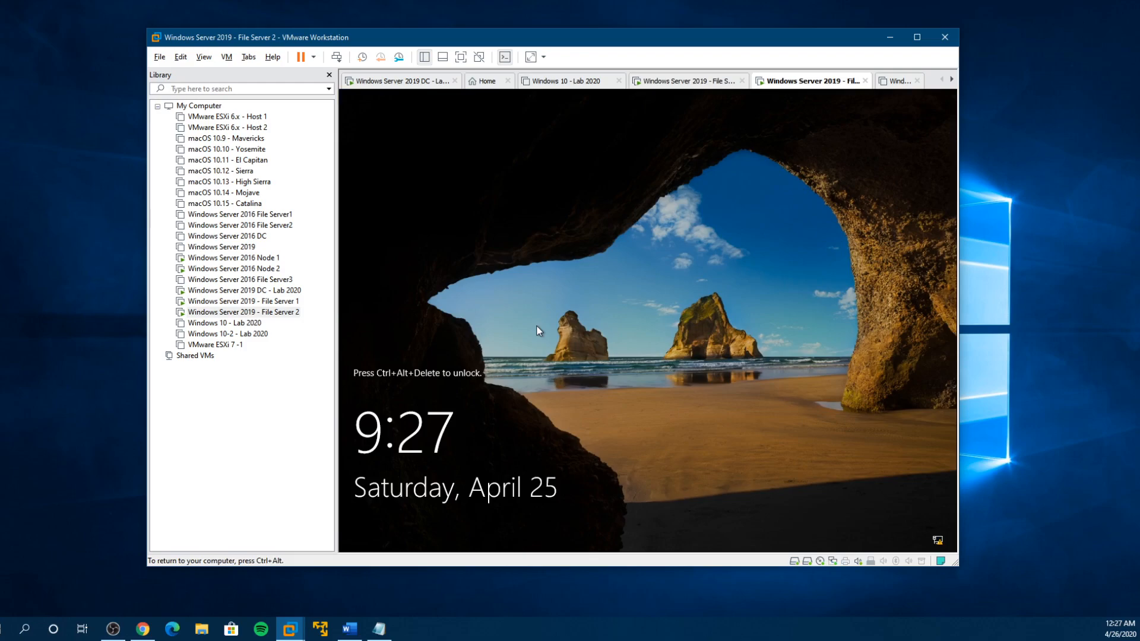
key(ctrl+alt+Insert)
text(••••••••••••)
key(Return)
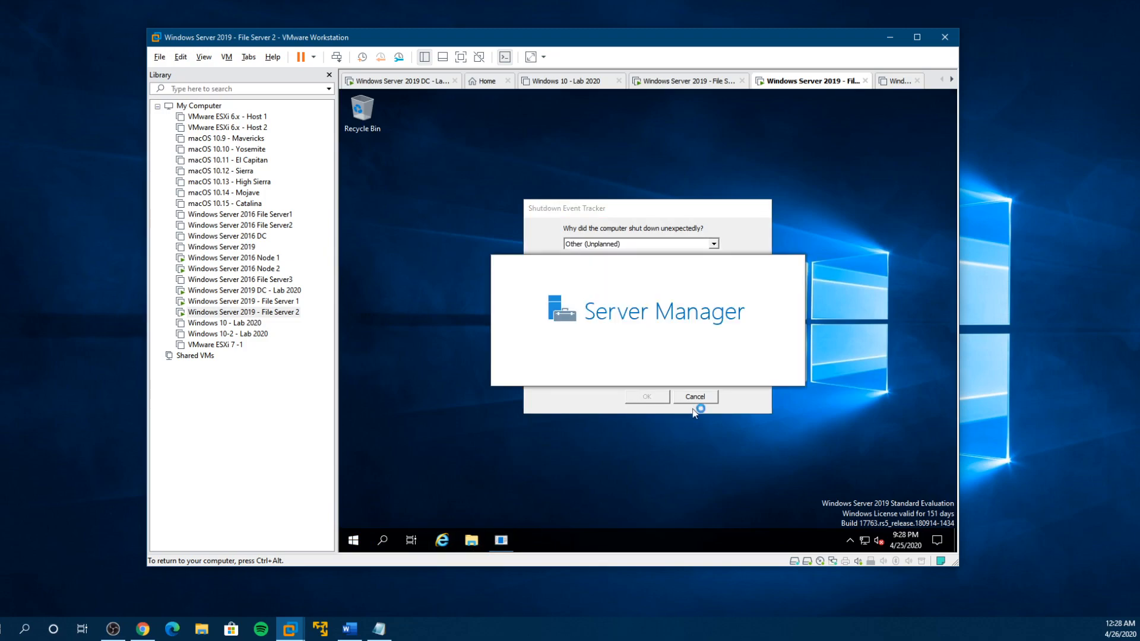
click(702, 395)
- Check File Server 2's drives in This PC and its Local Server properties in a maximized Server Manager
click(472, 540)
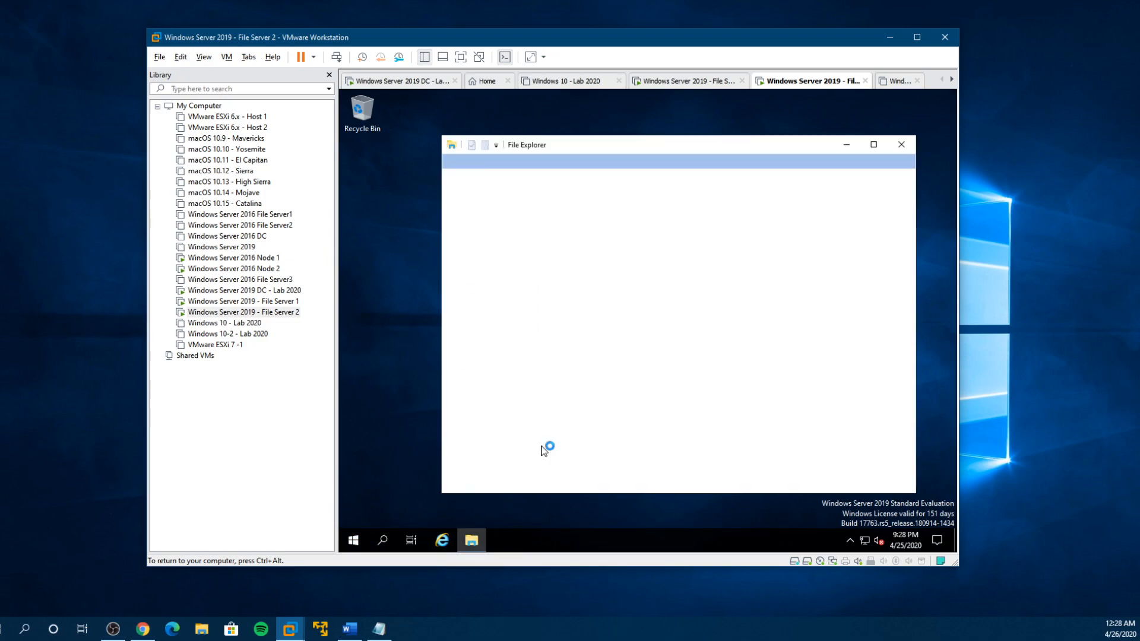
click(482, 298)
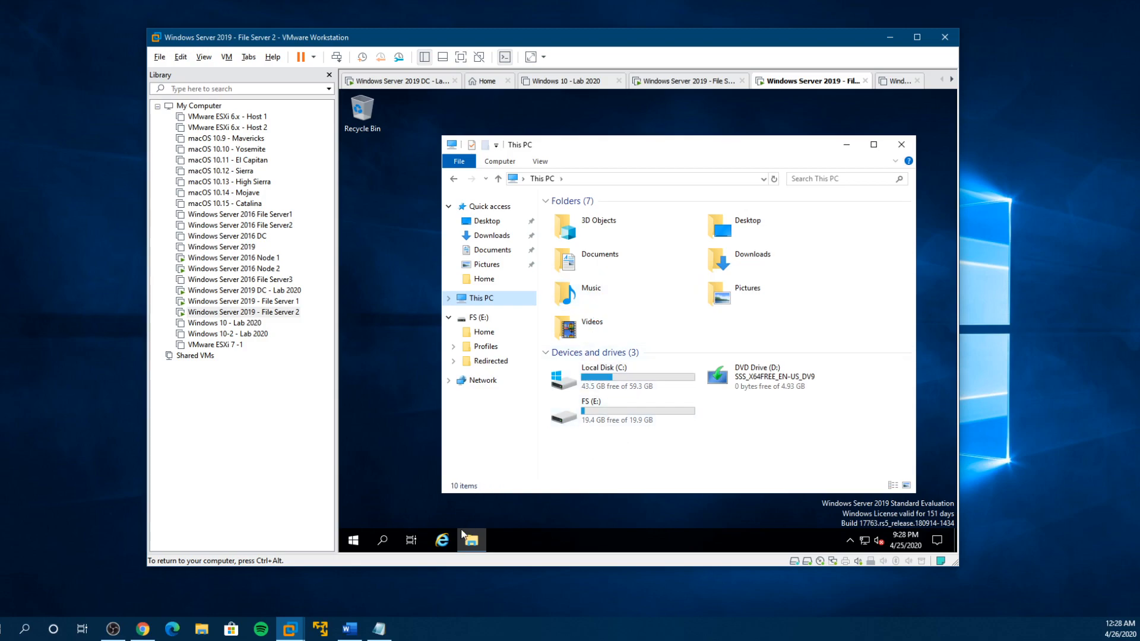
click(357, 541)
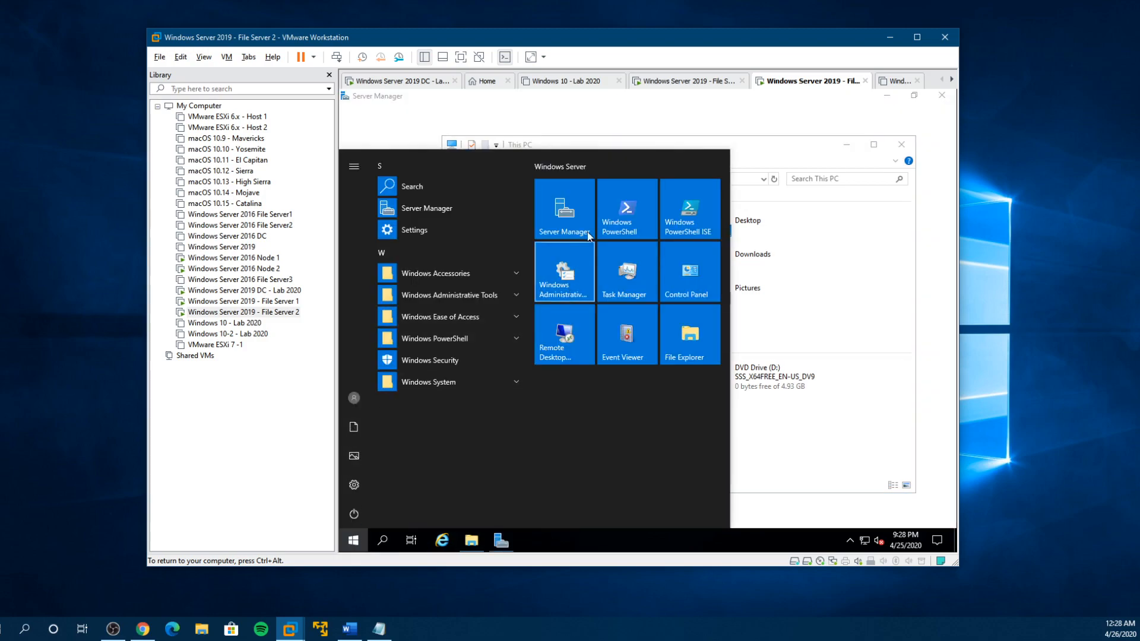
click(583, 203)
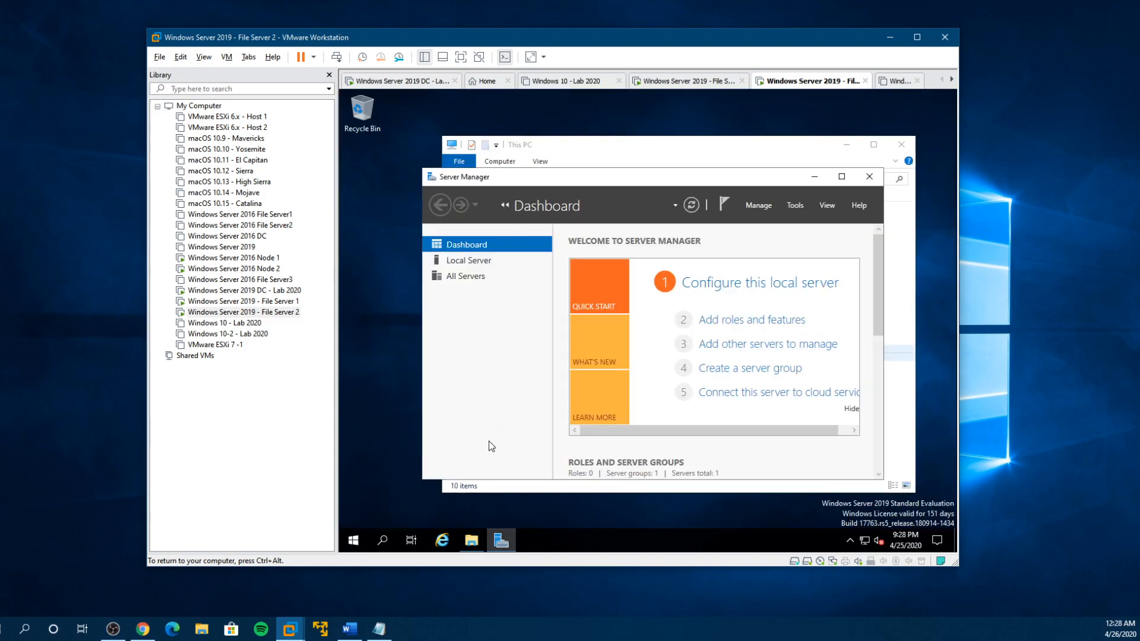
click(458, 261)
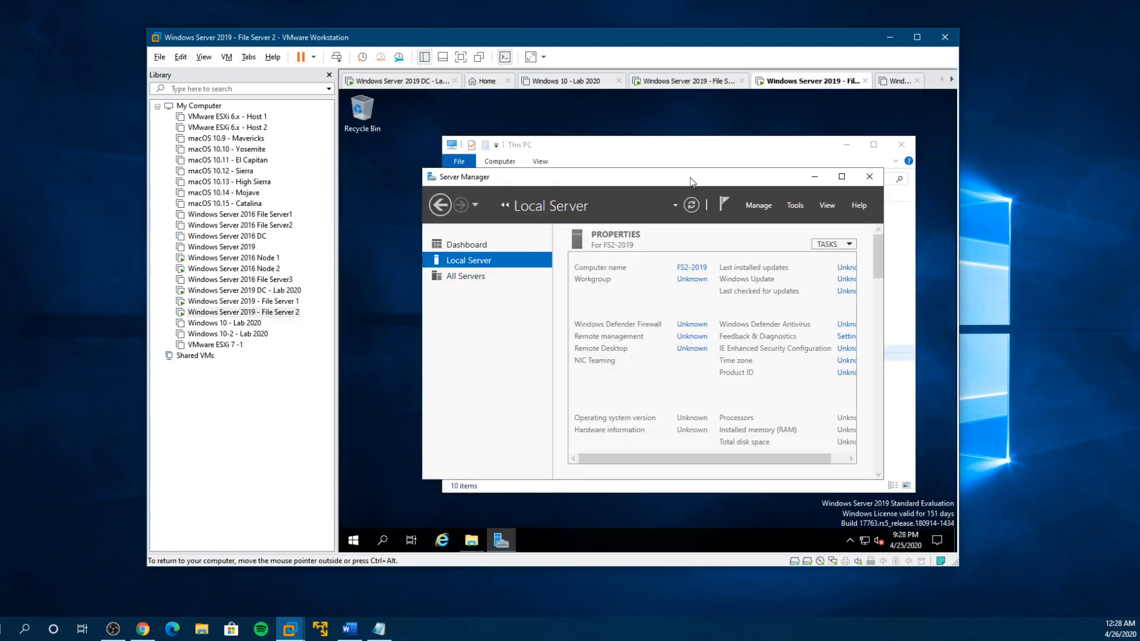
double_click(689, 177)
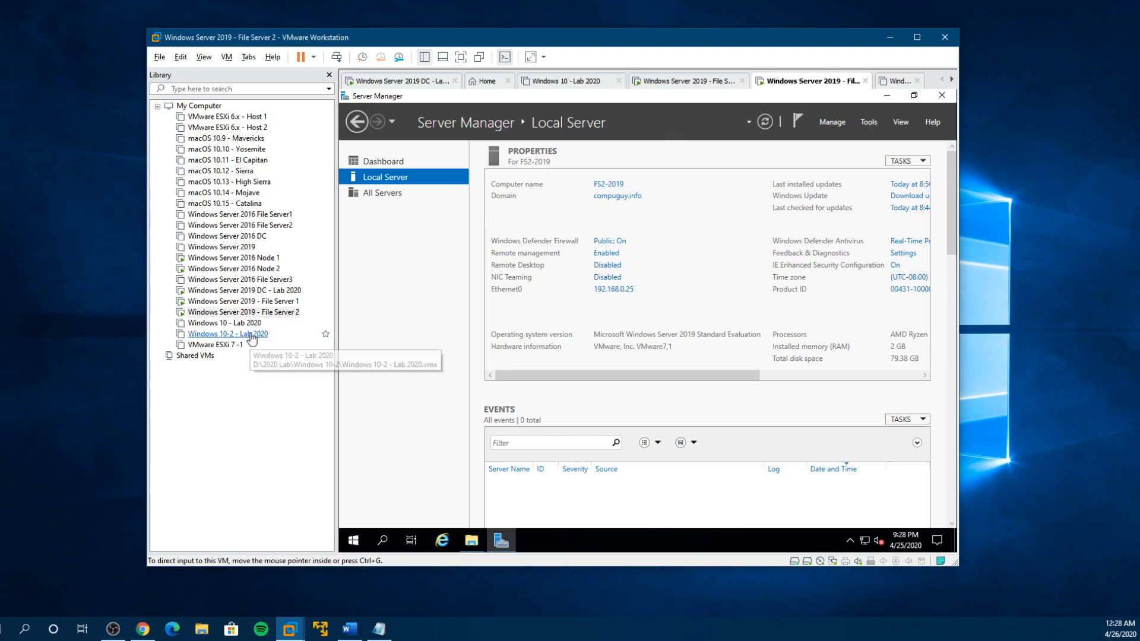
- Glance back at File Server 1's disks, and open Computer Management on File Server 2
click(236, 302)
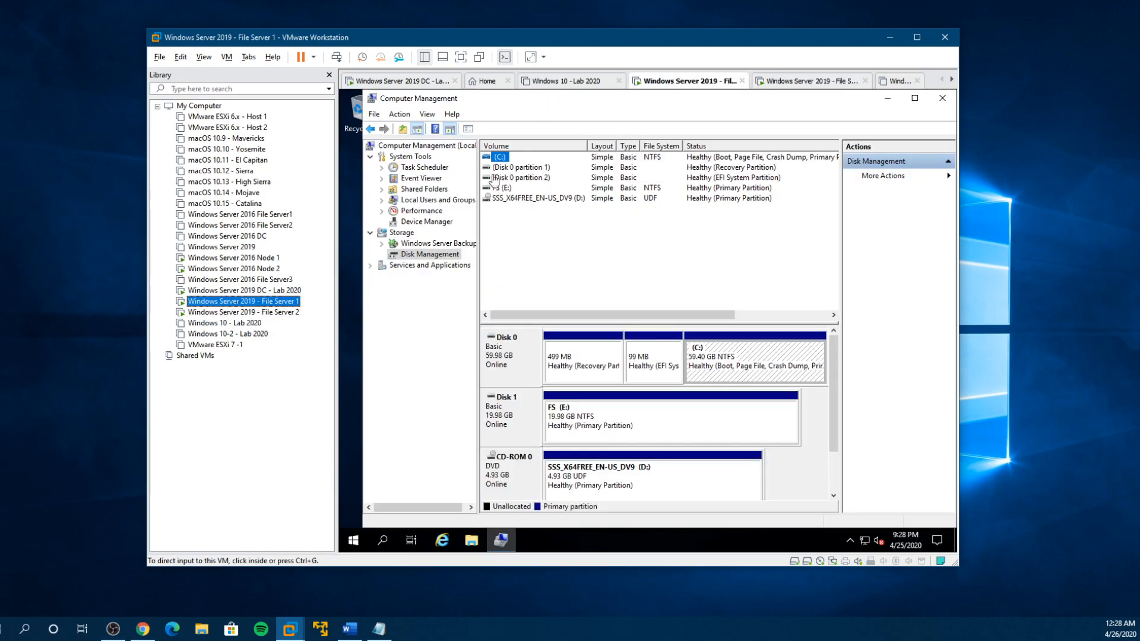
click(248, 314)
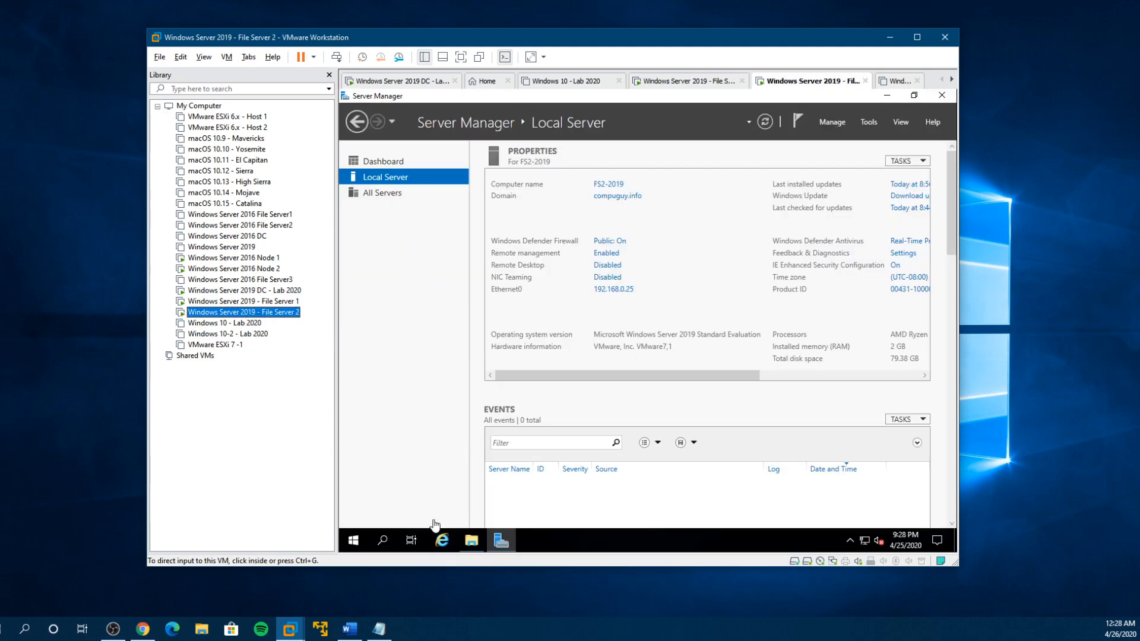
click(353, 541)
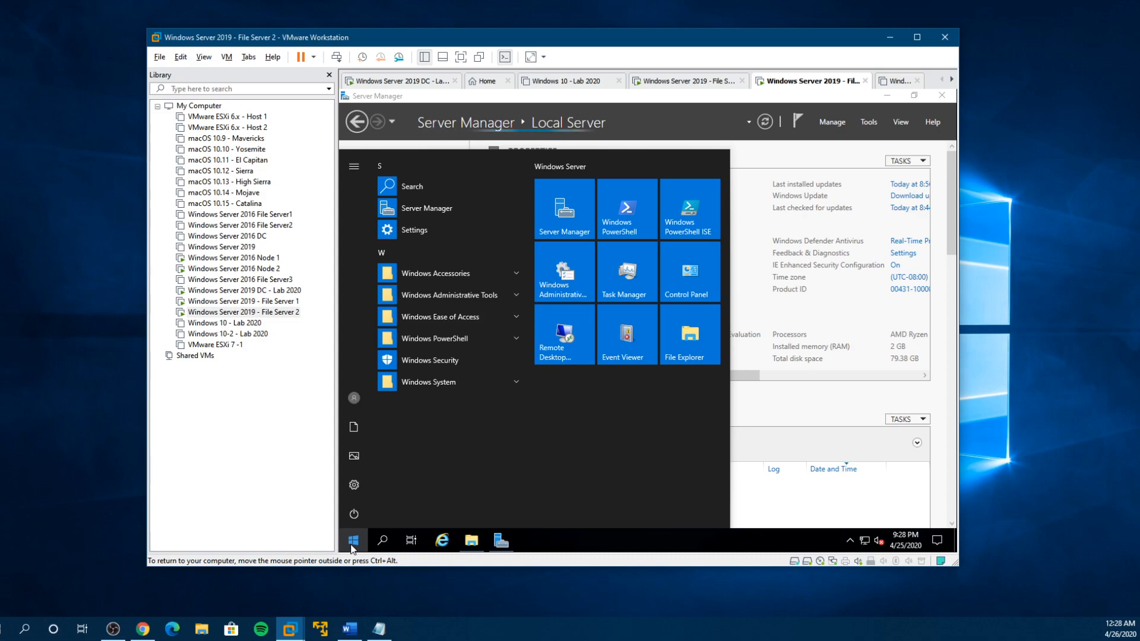
text(computer)
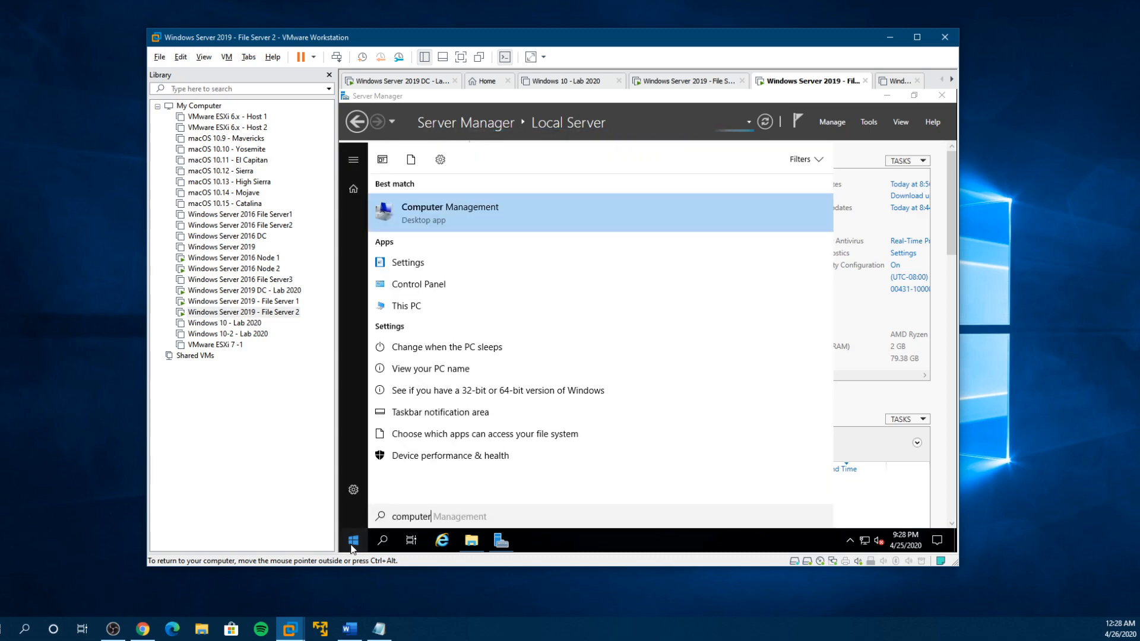
click(446, 211)
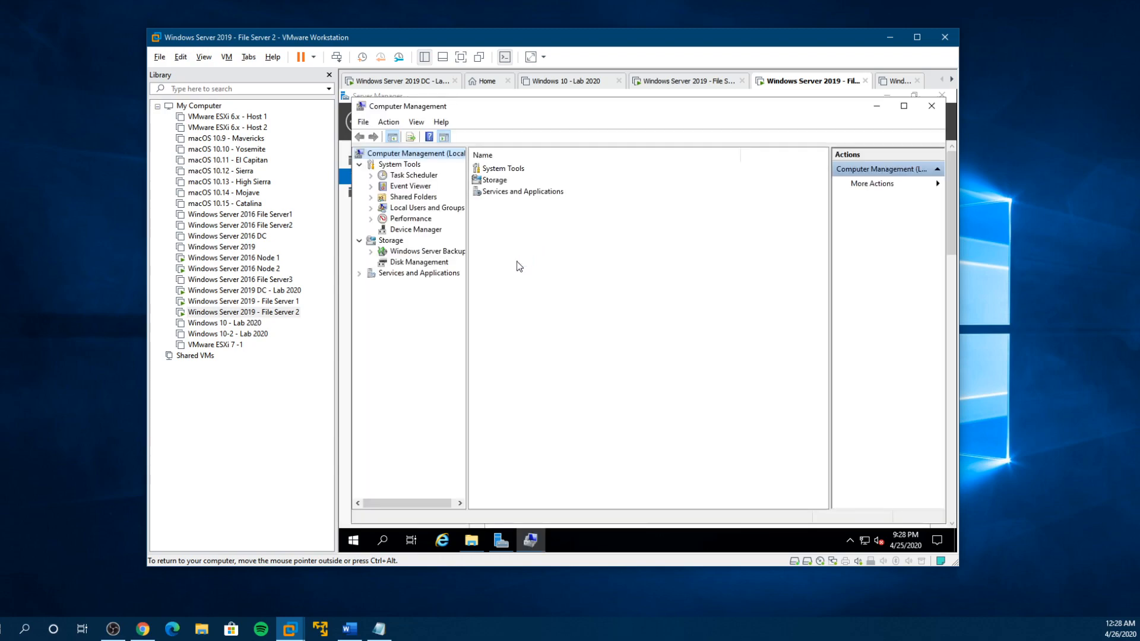
drag(558, 112, 555, 274)
- Examine File Server 2's disks under File and Storage Services and compare them with its drives in File Explorer
click(416, 208)
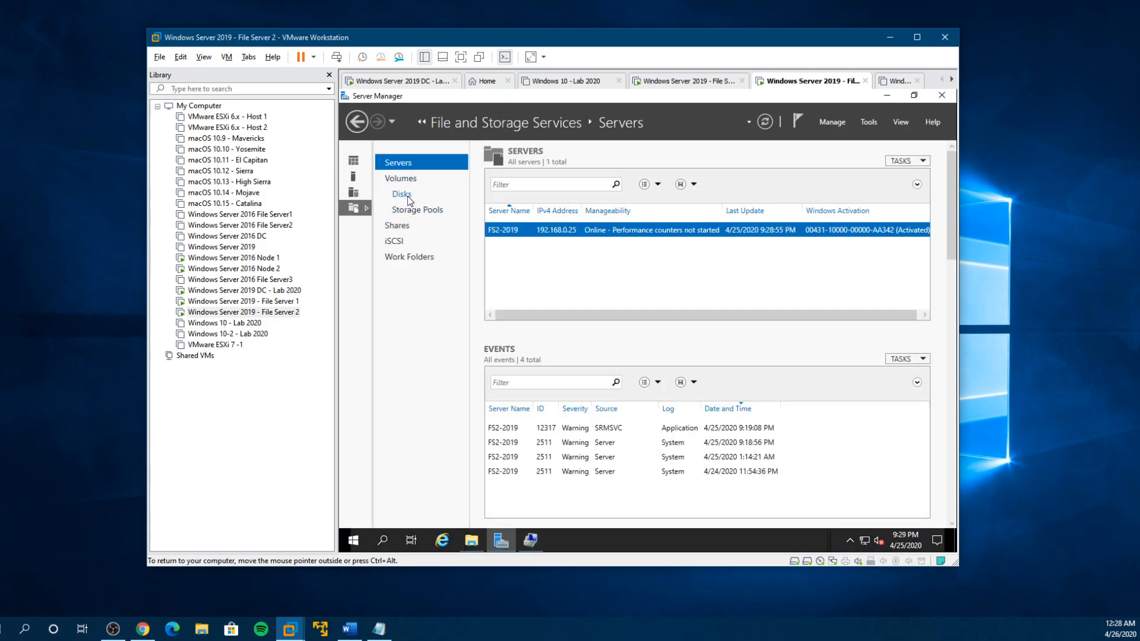
click(407, 200)
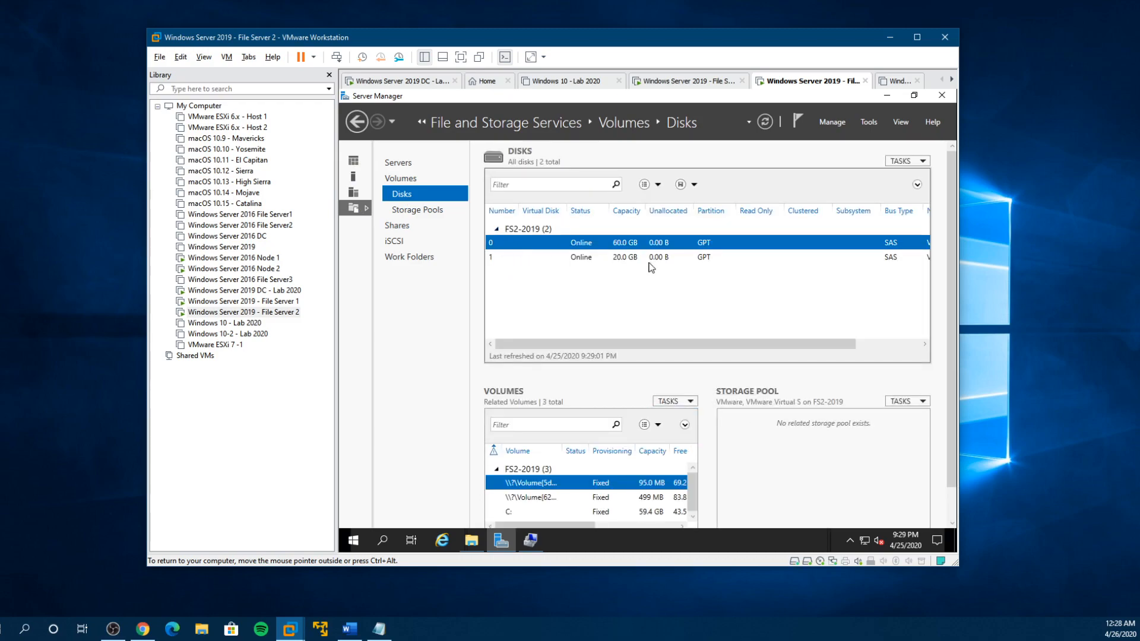
click(473, 541)
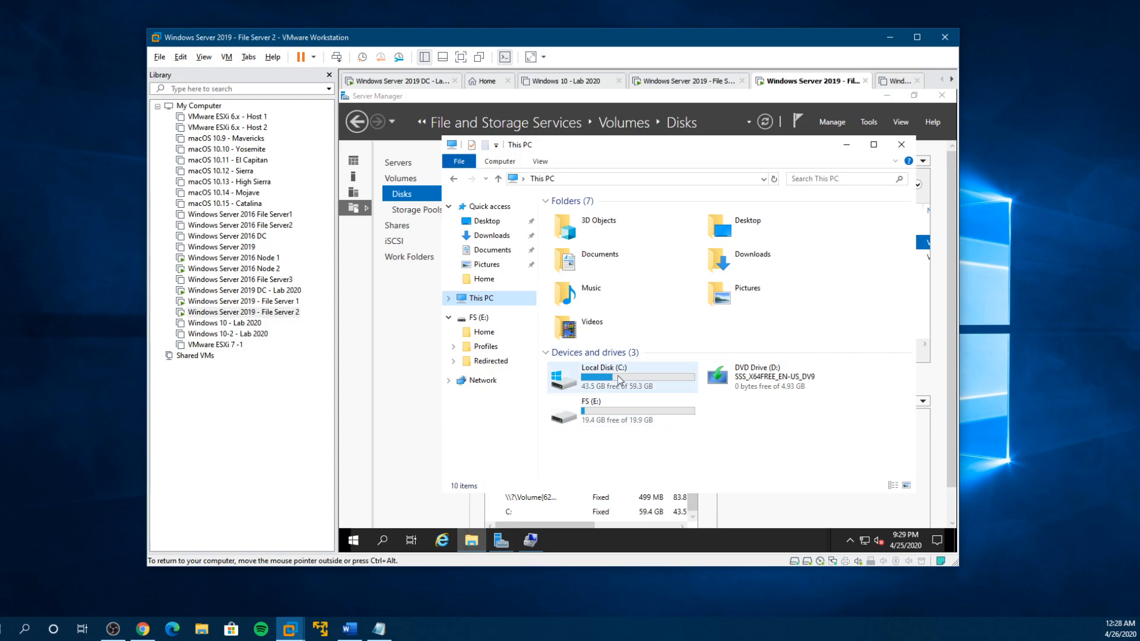
click(848, 148)
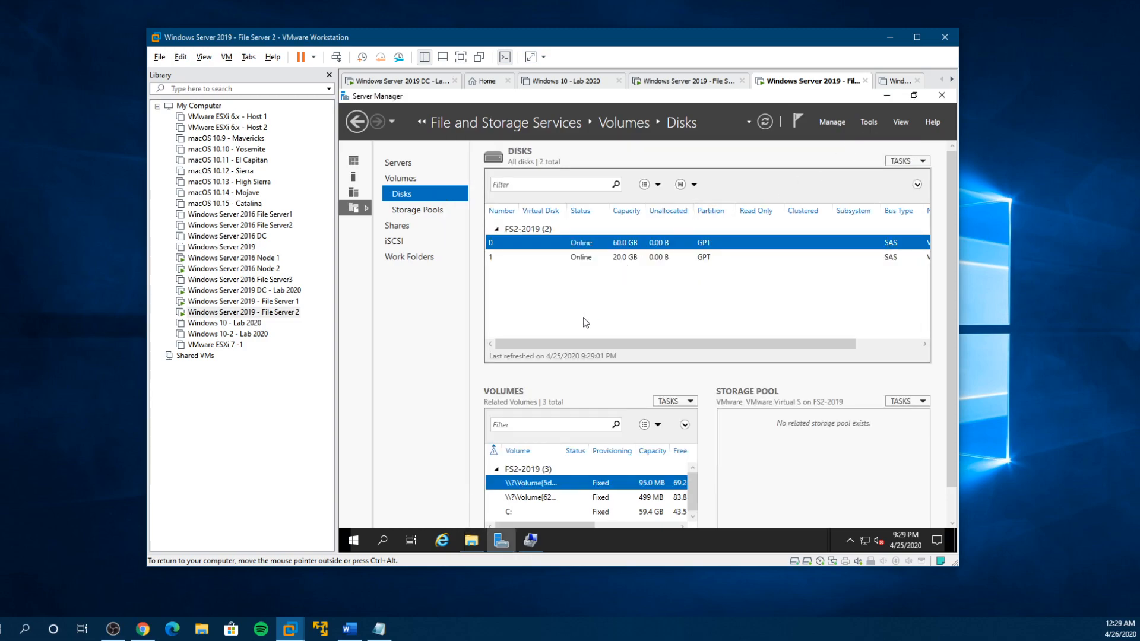
- Recheck File Server 1's disk list, and return to the Windows Server 2019 DC virtual machine in full screen
click(261, 301)
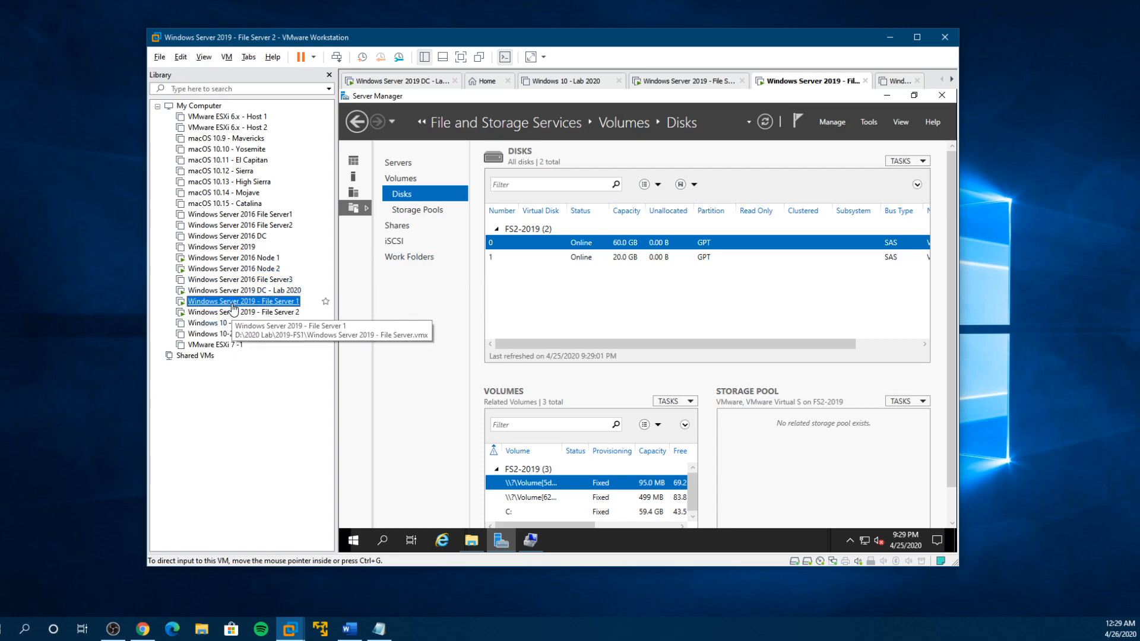
drag(833, 411, 833, 450)
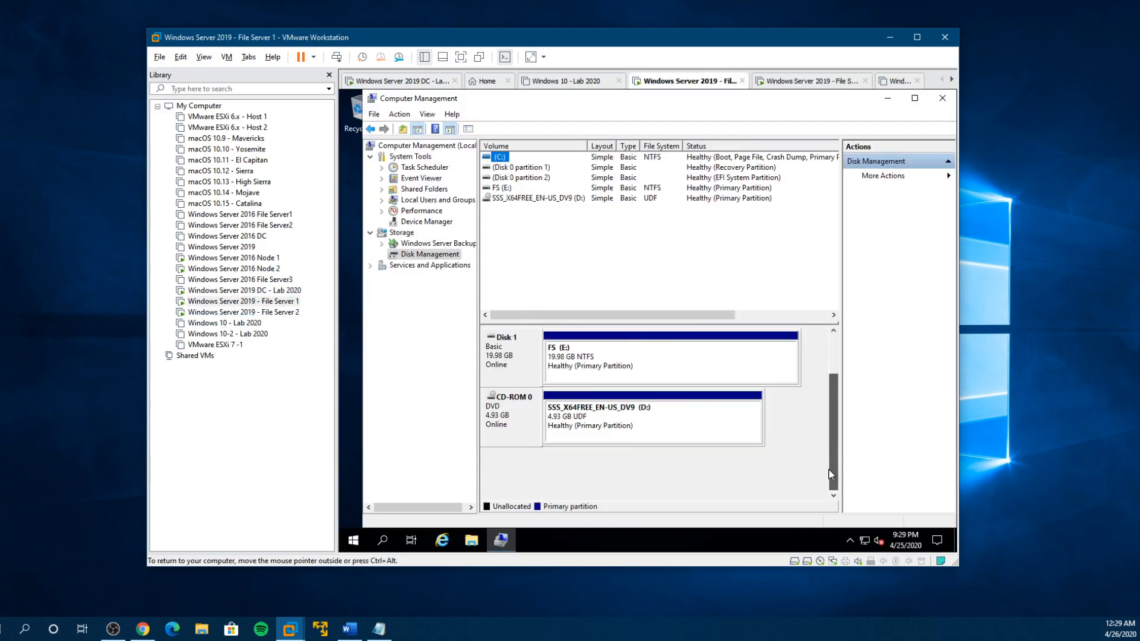
click(241, 291)
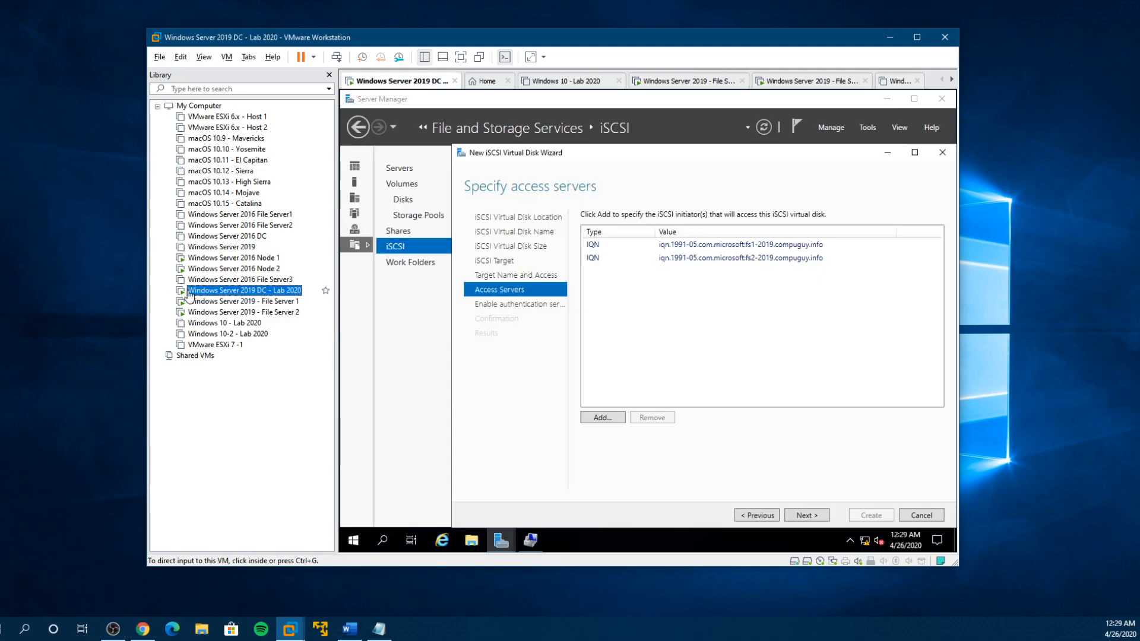
click(460, 58)
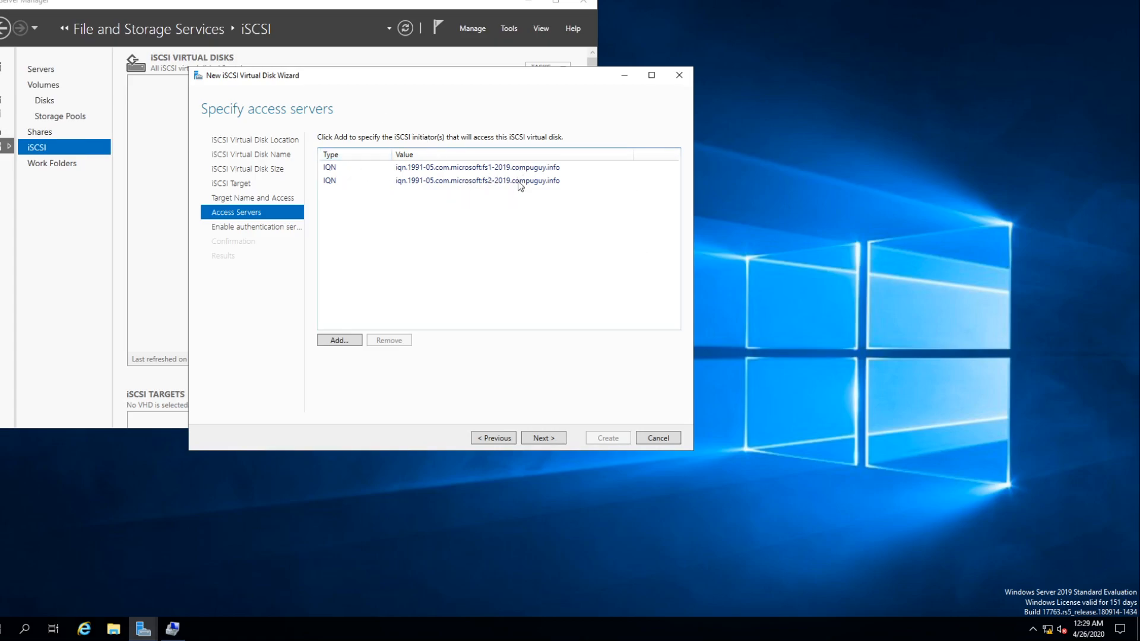
- Accept the two file server initiators as access servers and proceed to the authentication settings
click(539, 440)
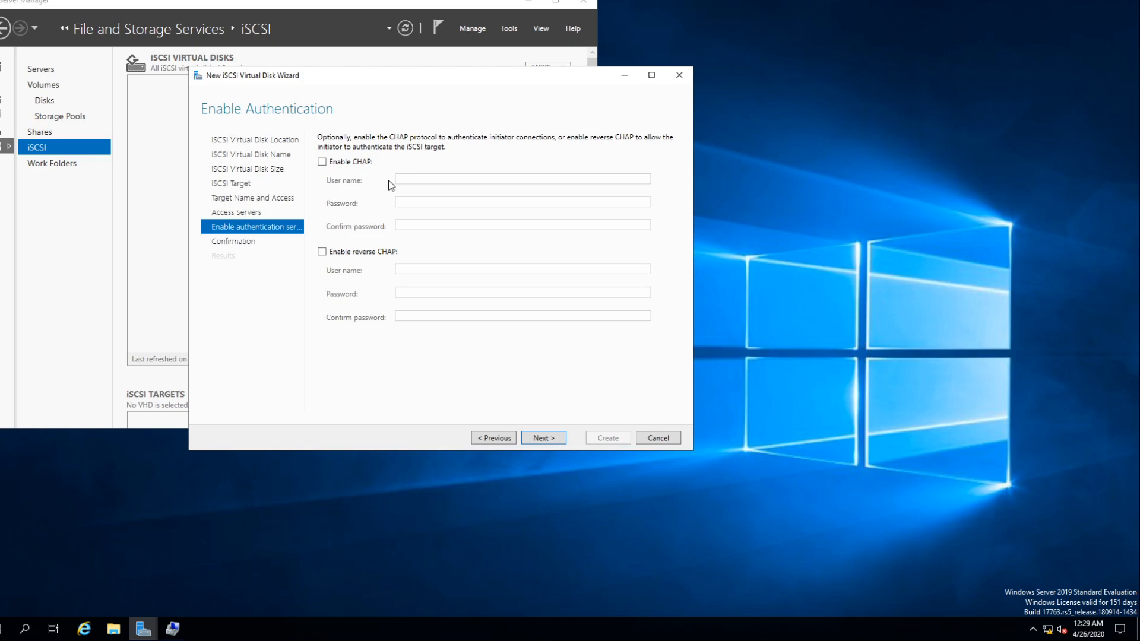
click(322, 163)
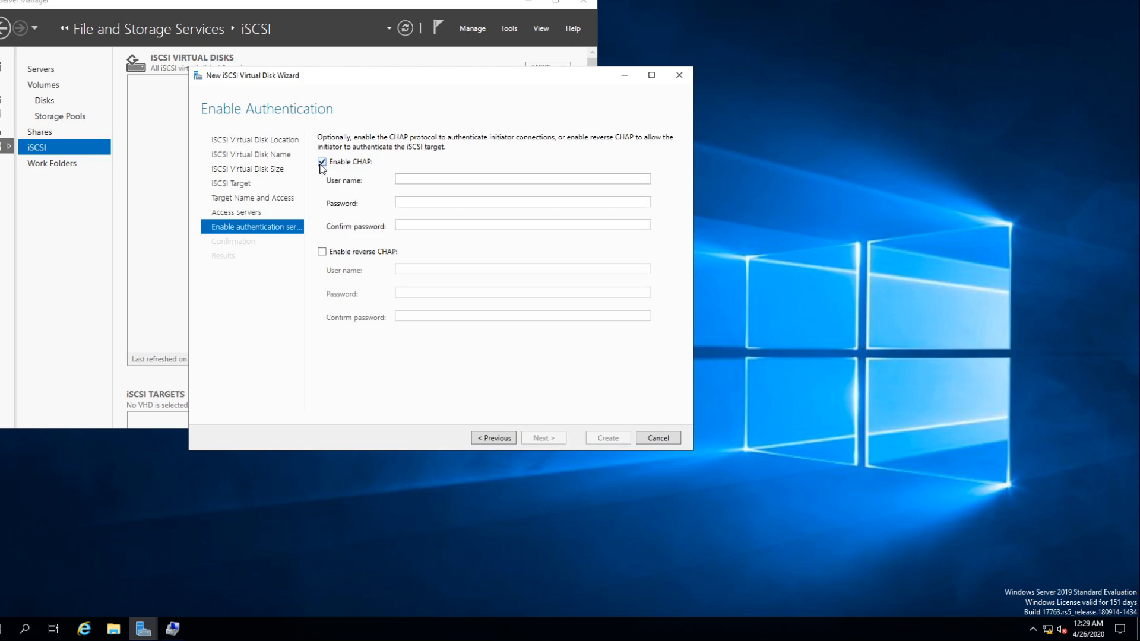
click(322, 253)
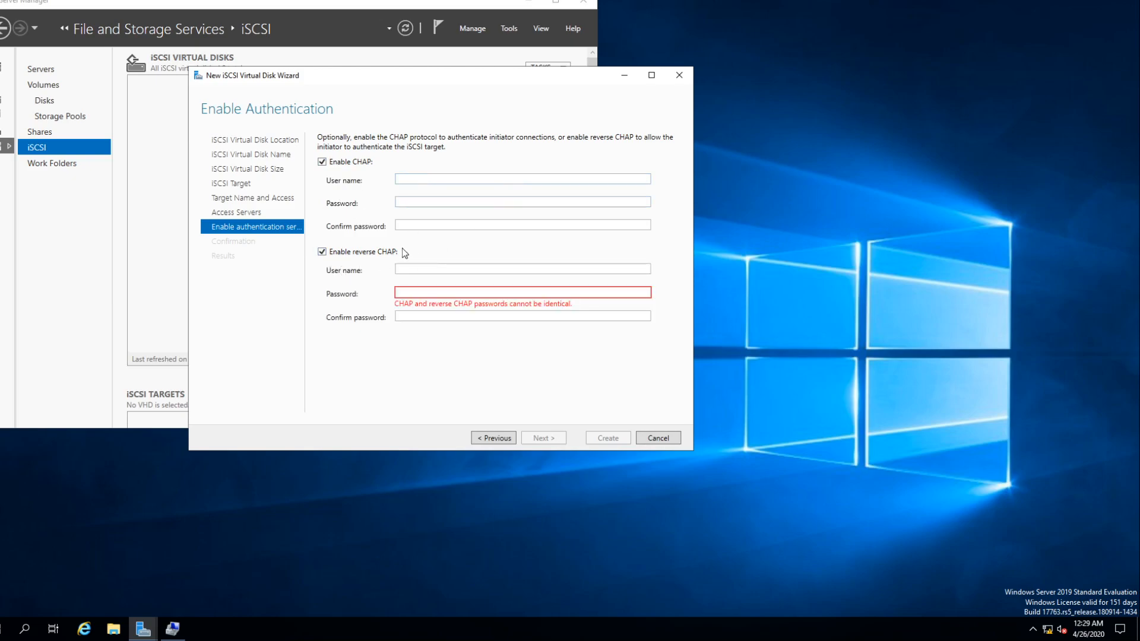
click(322, 252)
click(322, 162)
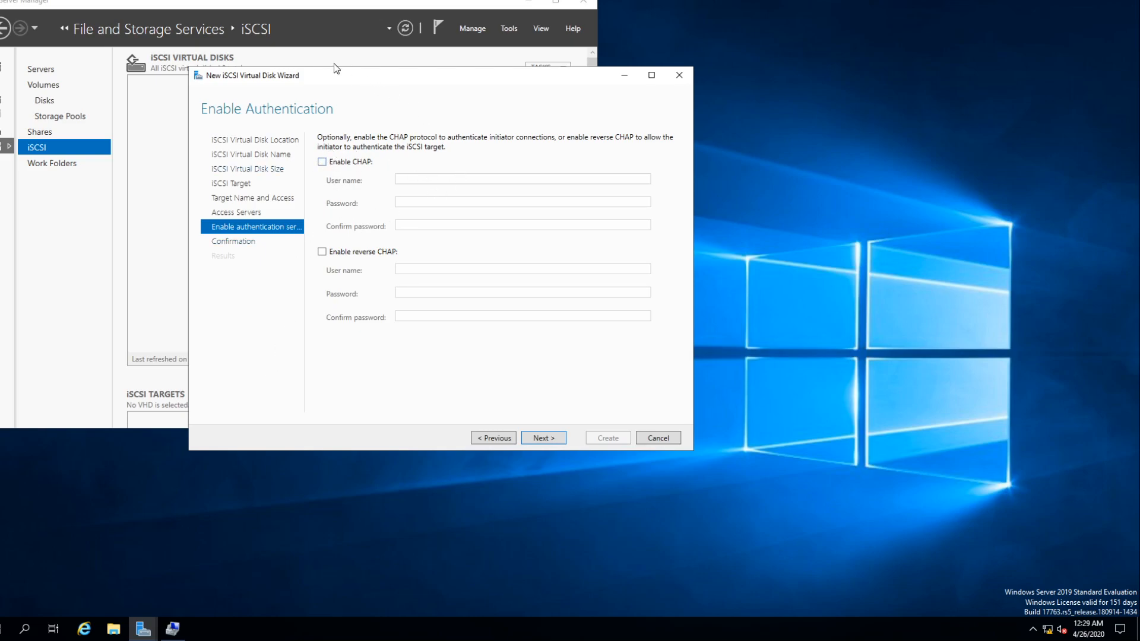
- Keep CHAP and reverse CHAP disabled, and create the 1 GB Quorum iSCSI virtual disk
click(544, 438)
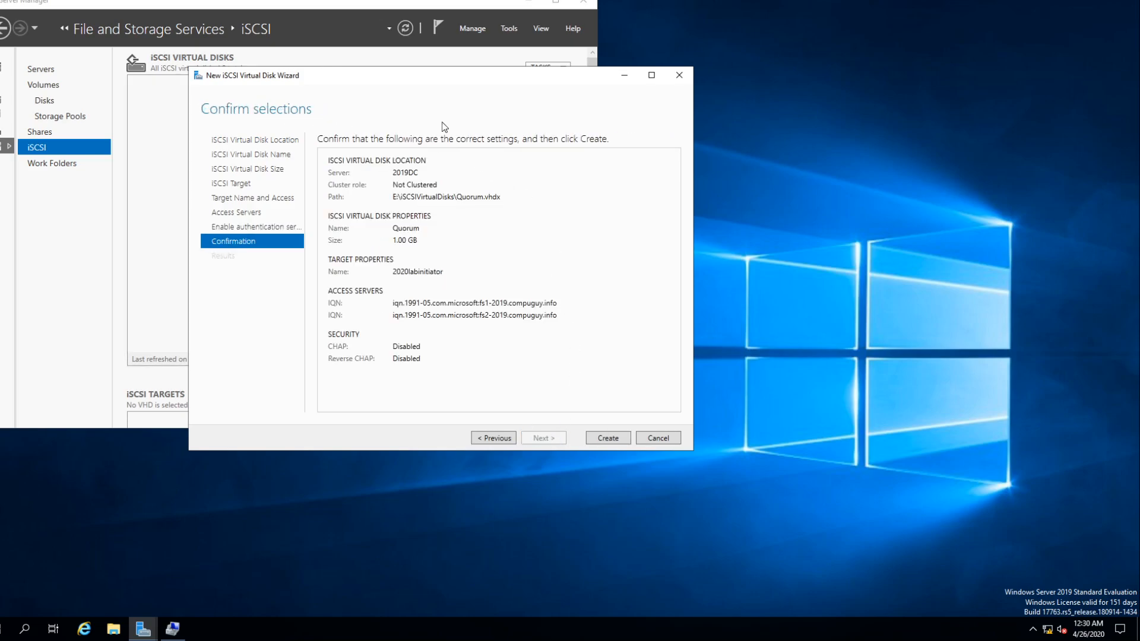
click(607, 439)
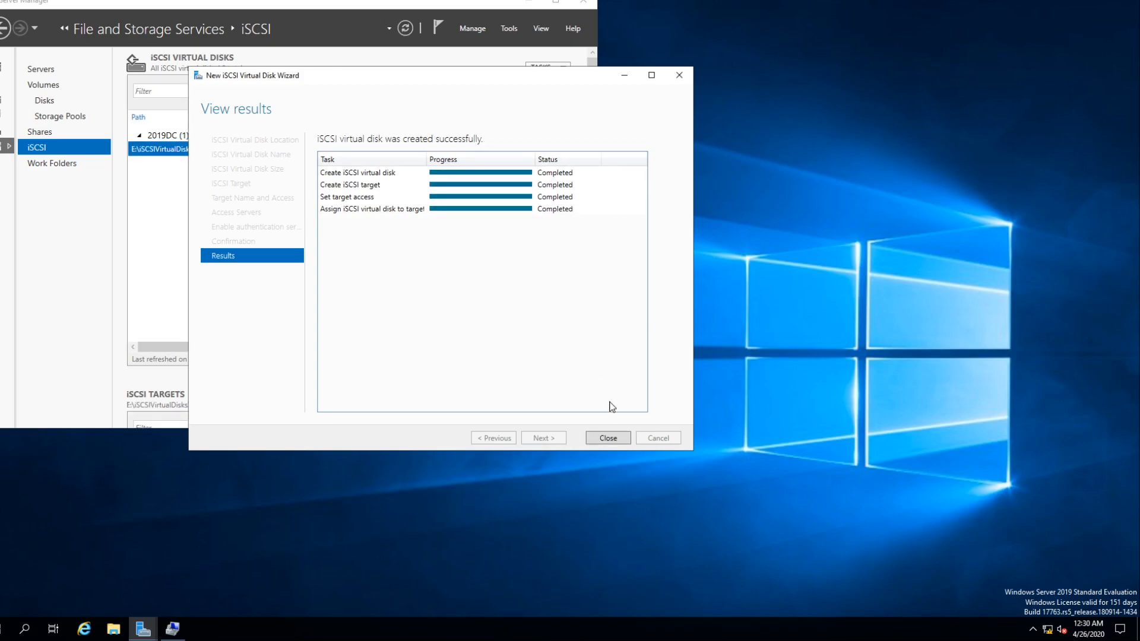
click(607, 438)
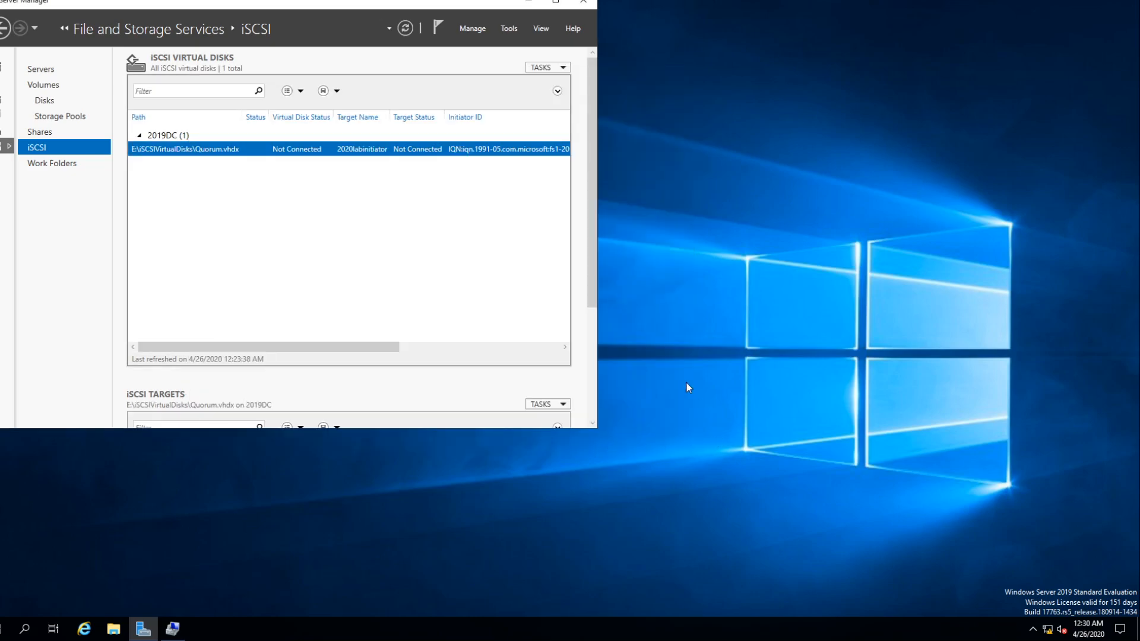
- Review the Quorum disk and its target, and check the next disk name in the host's Notepad list before returning to full screen
double_click(336, 6)
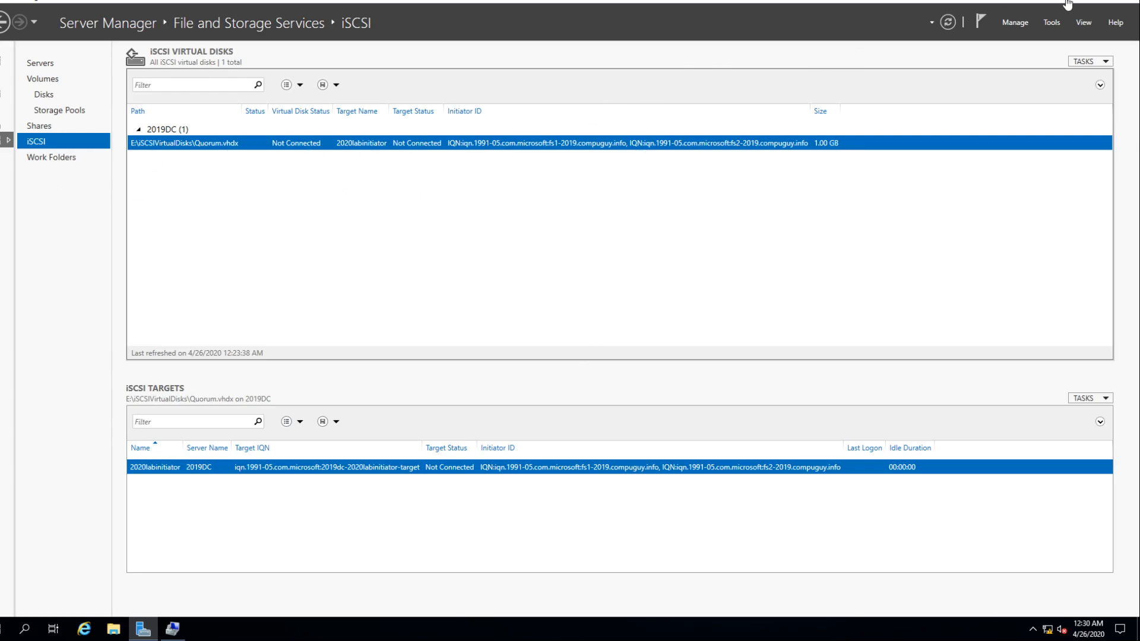
click(1100, 1)
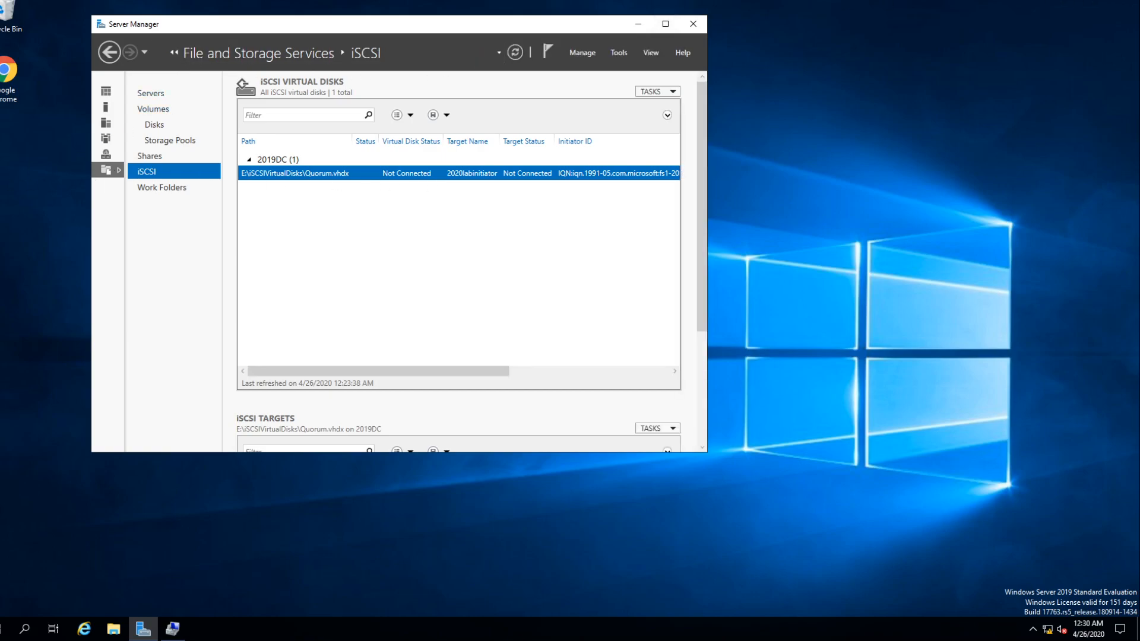
mouse_move(525, 1)
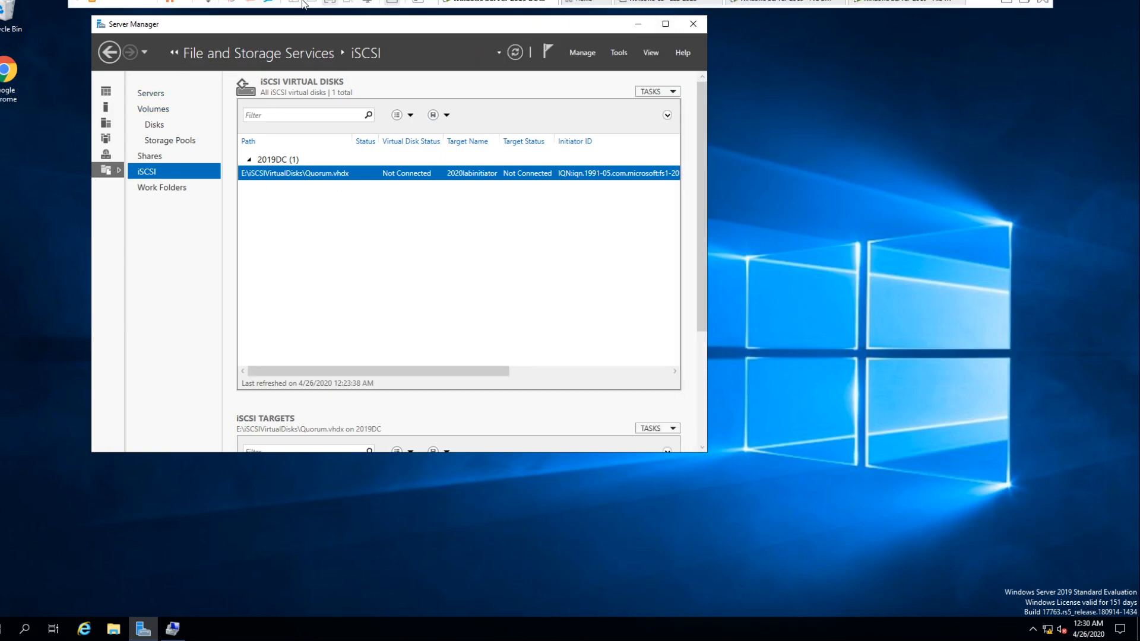
click(331, 3)
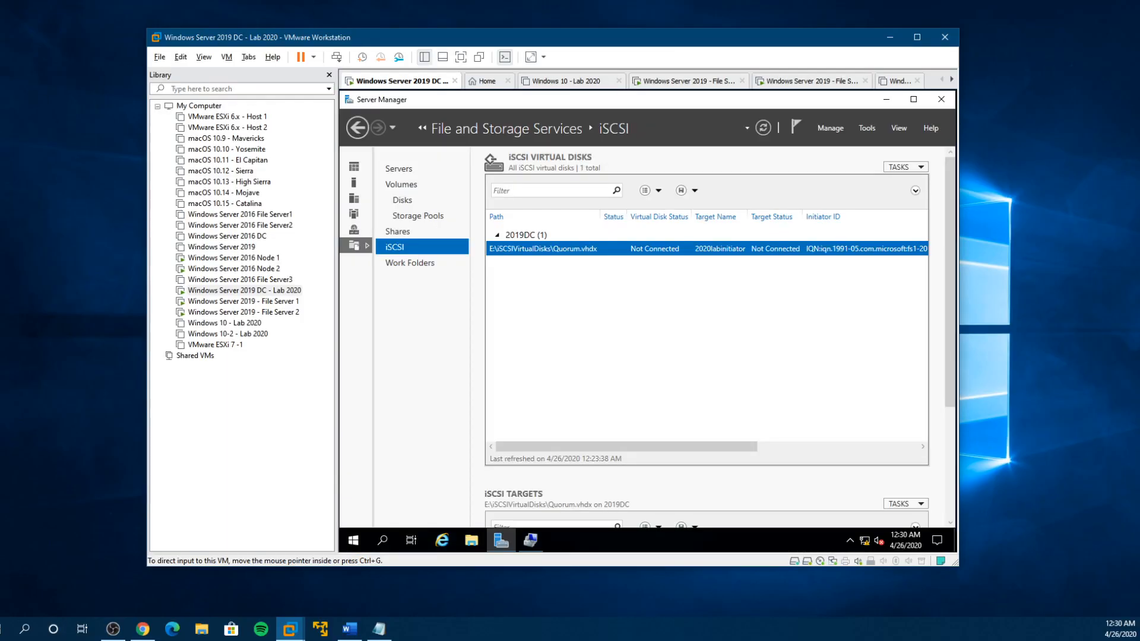
click(379, 630)
drag(183, 166, 923, 224)
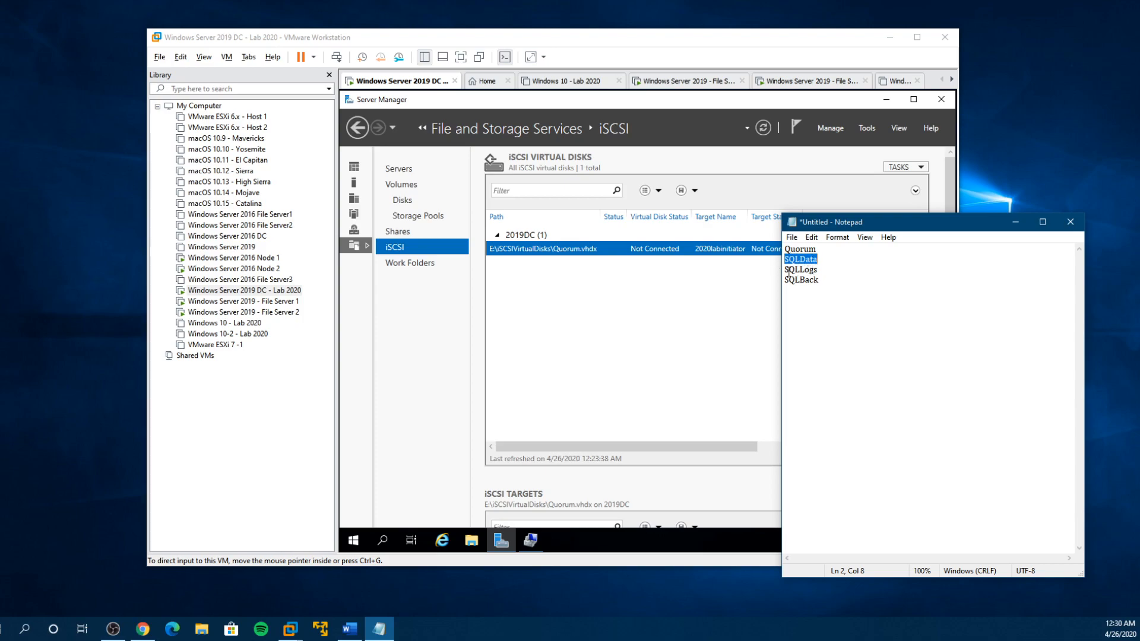
drag(606, 37, 382, 34)
click(386, 48)
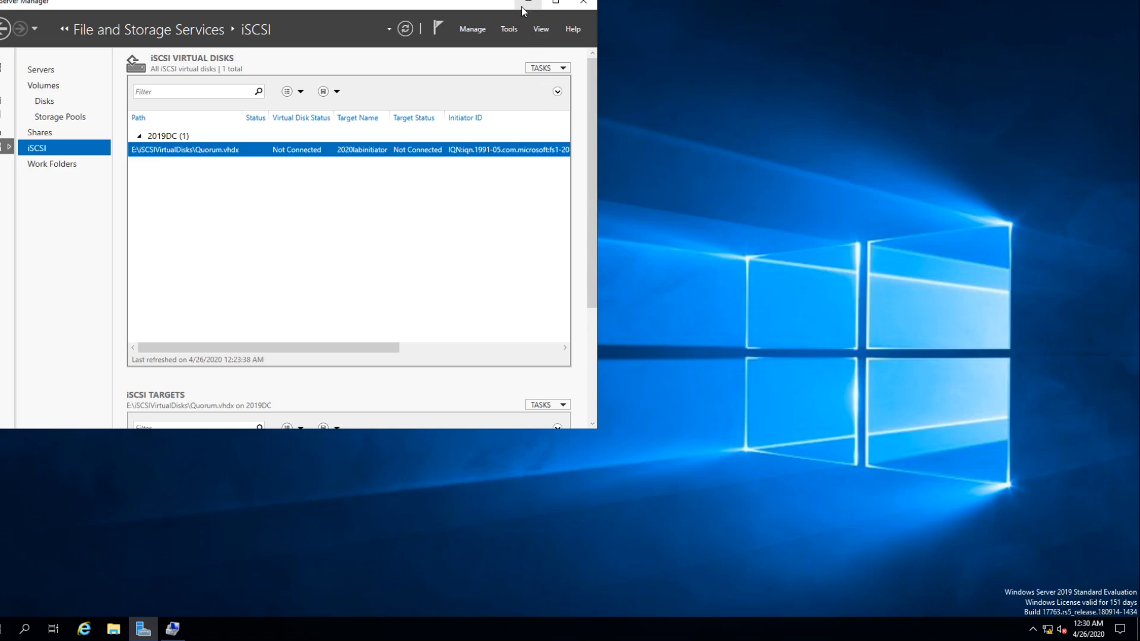
- Start a new iSCSI virtual disk on server 2019DC in a maximized Server Manager, stored on volume E:
click(556, 5)
click(1097, 63)
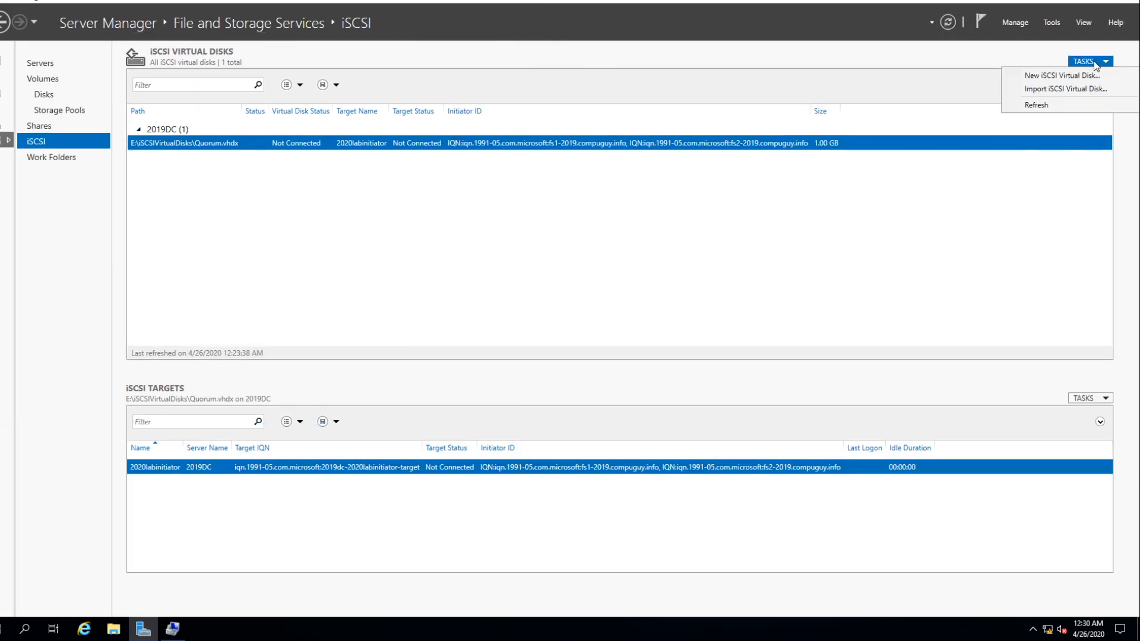
click(1074, 77)
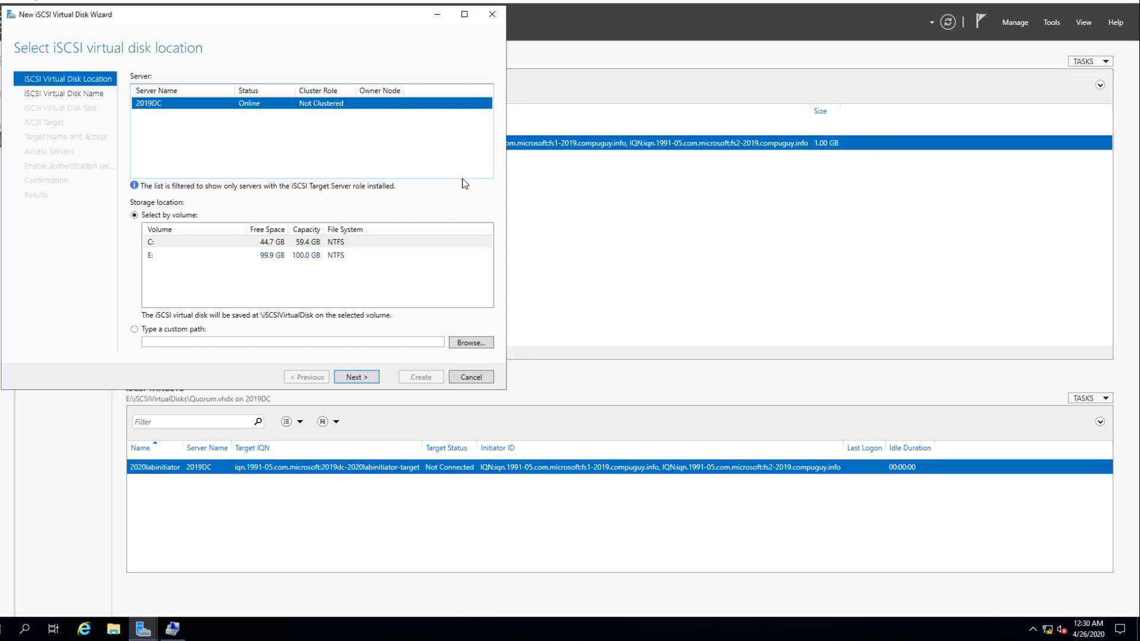
click(216, 260)
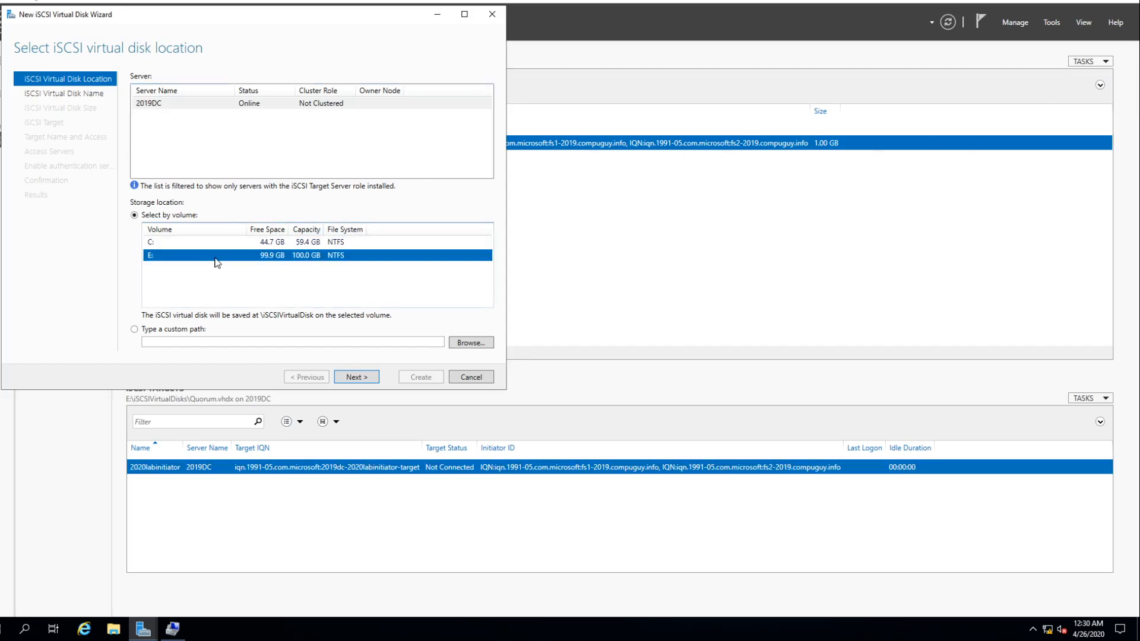
click(356, 378)
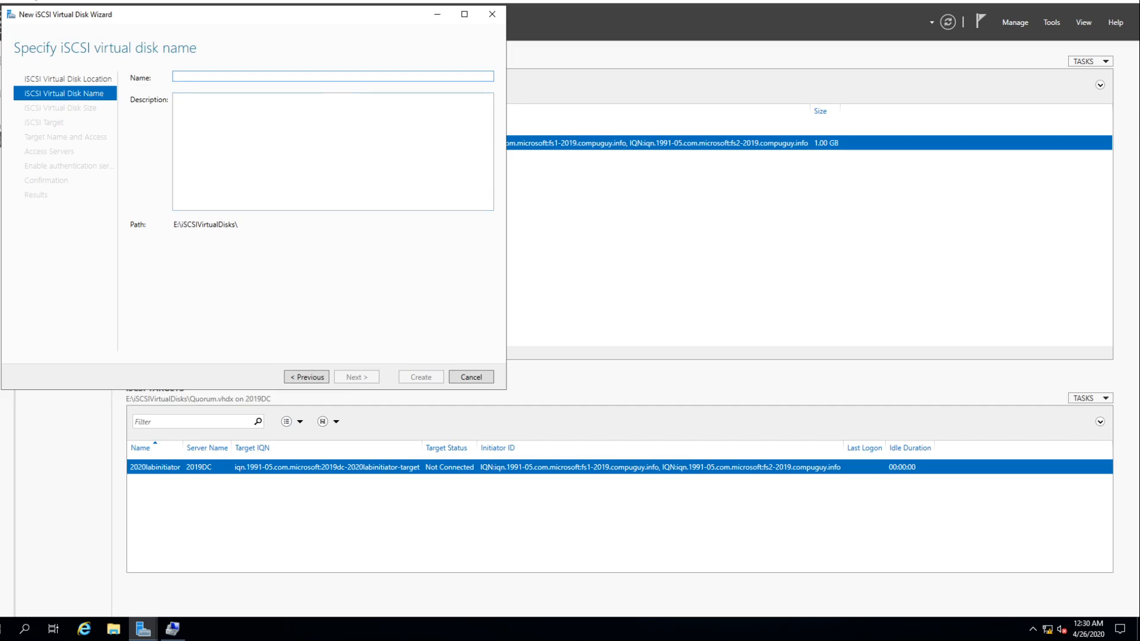
- Name the virtual disk SQLData and set its size to 15 GB, dynamically expanding
text(SQLData)
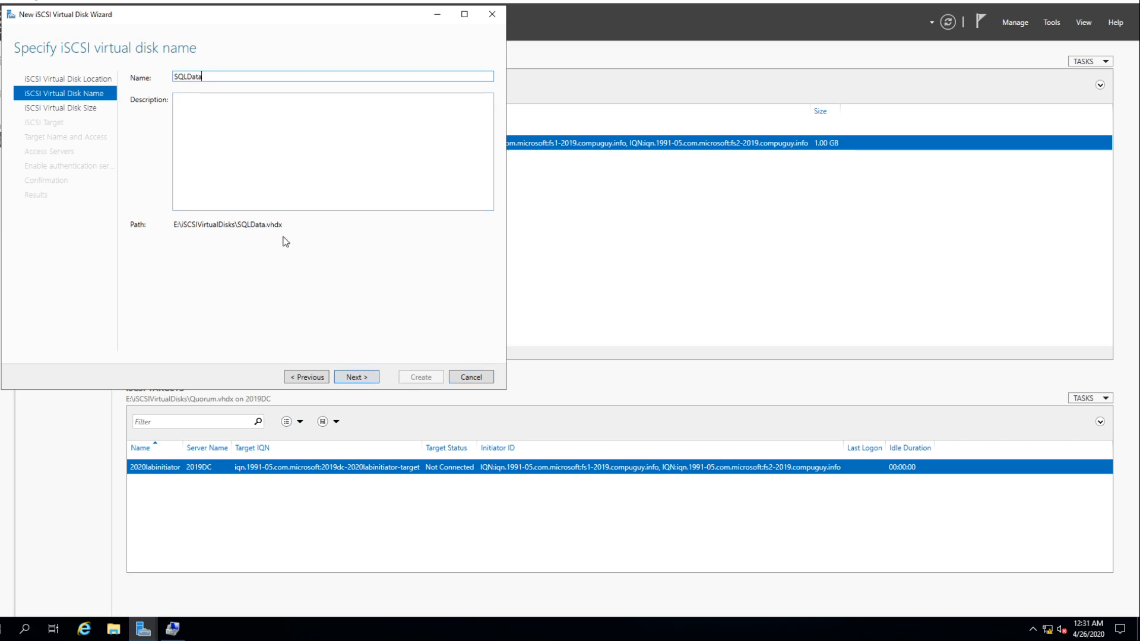
drag(283, 225, 173, 225)
click(344, 378)
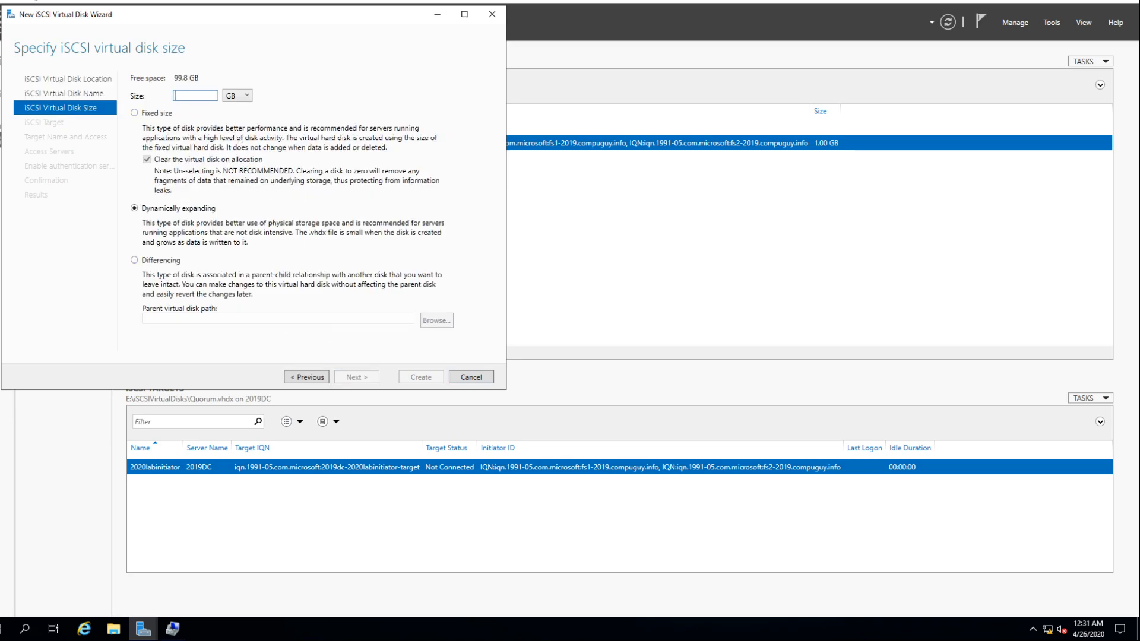
text(15)
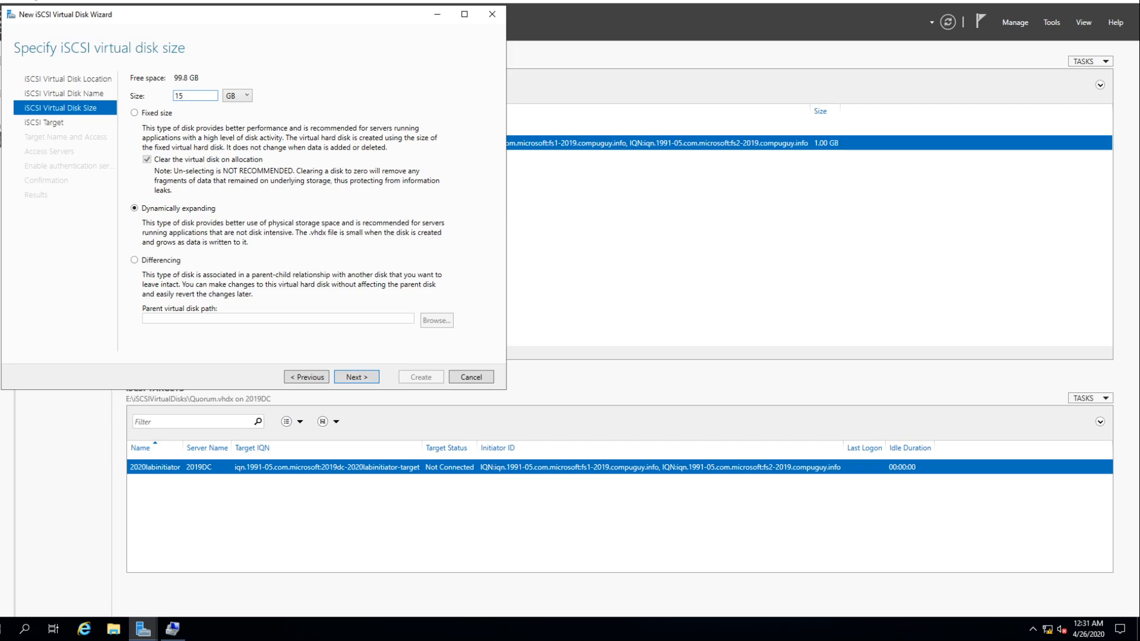
click(365, 377)
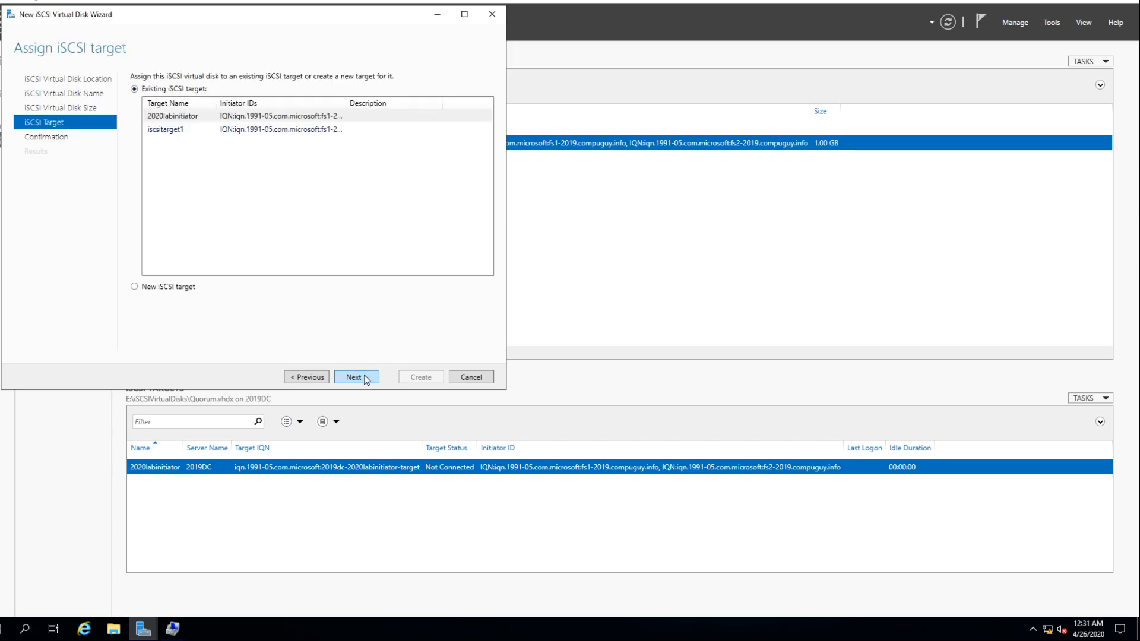
- Assign the SQLData disk to the existing iSCSI target 2020labinitiator and create it
click(191, 116)
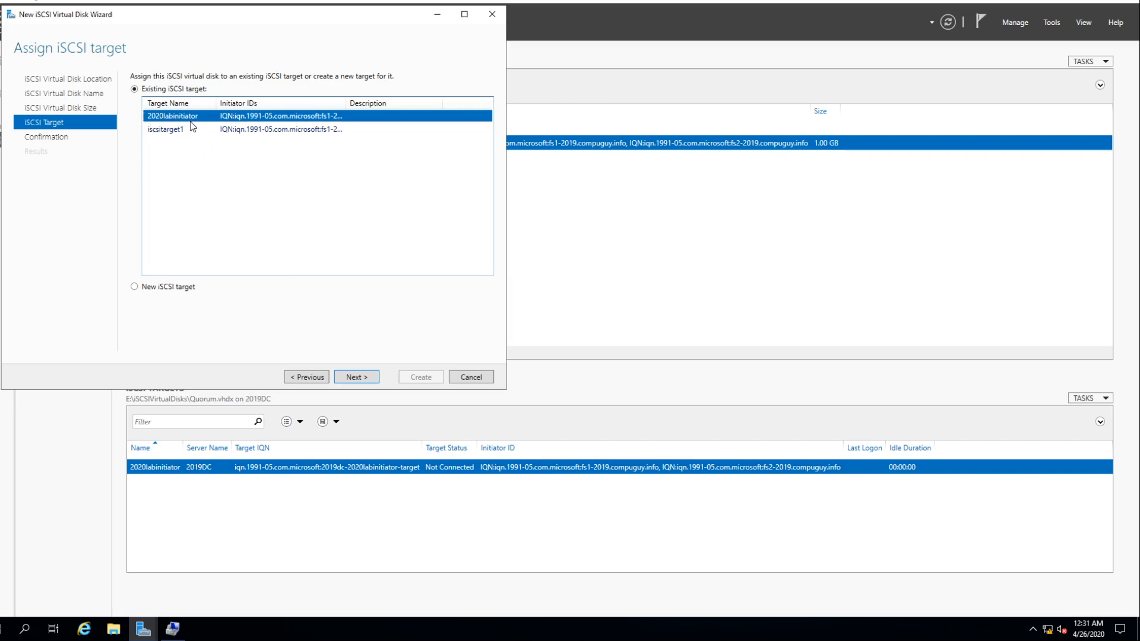
click(355, 377)
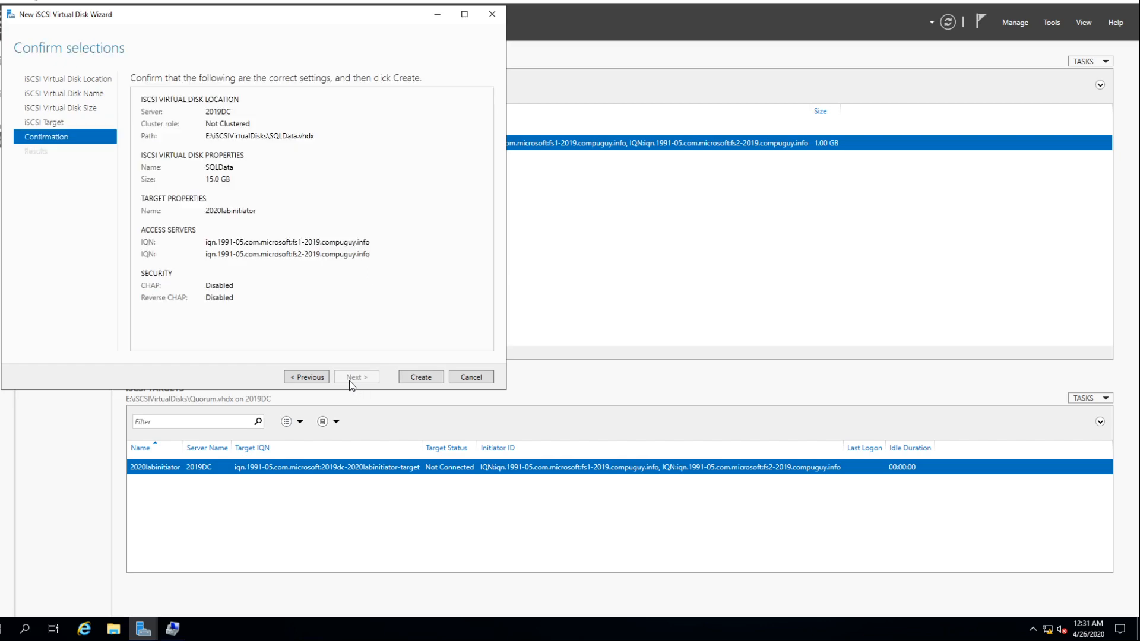
click(421, 378)
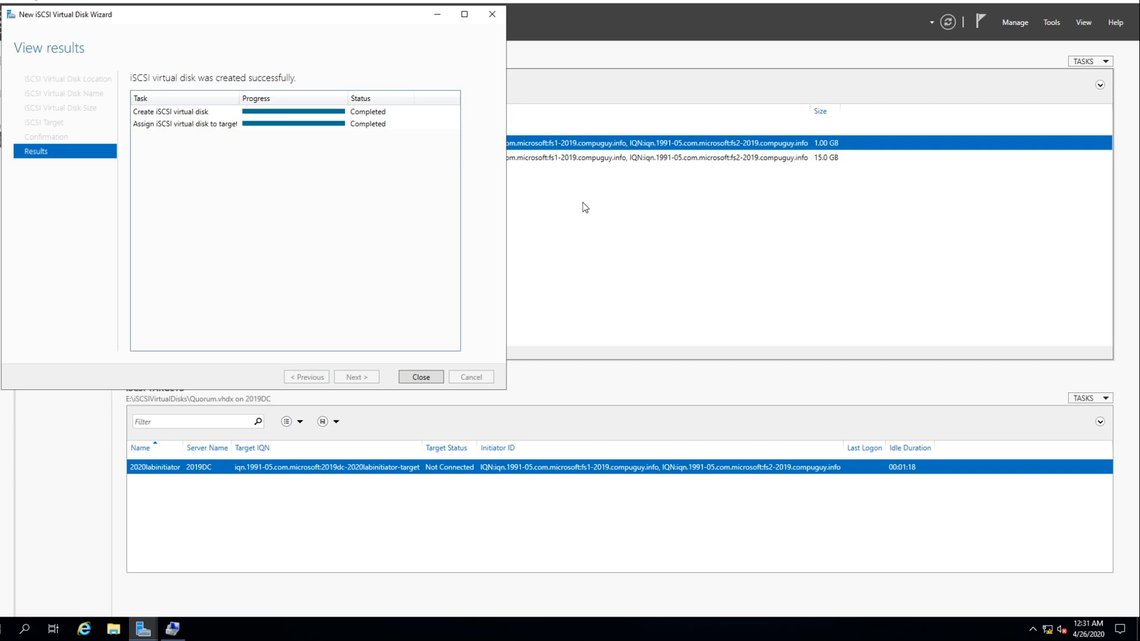
click(420, 377)
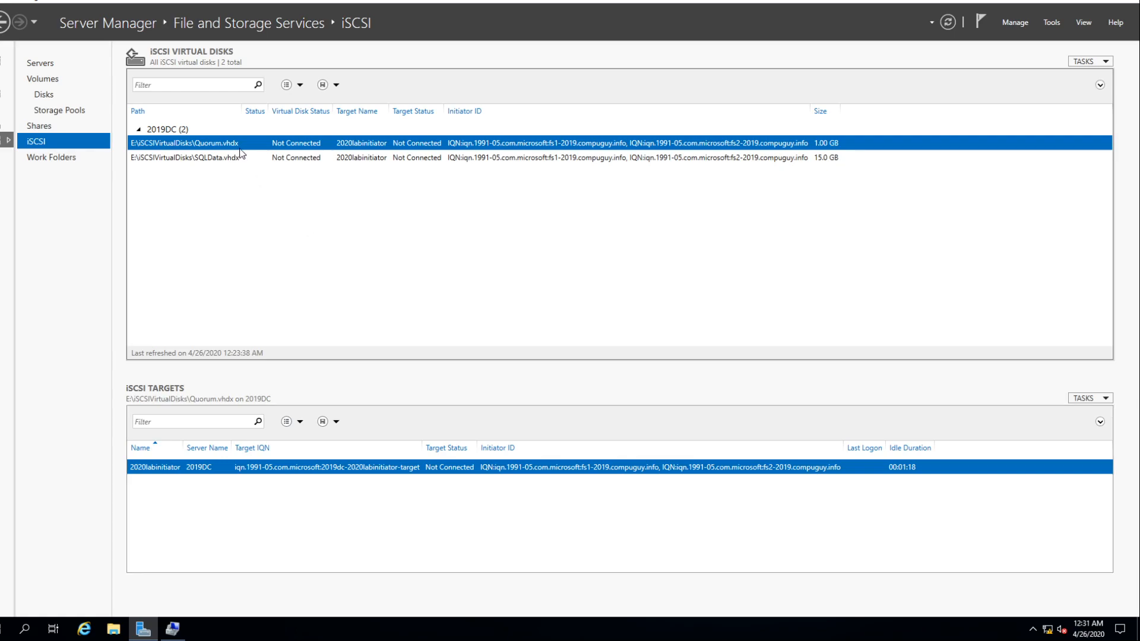
- Start another iSCSI virtual disk on server 2019DC with volume E: as its storage location
click(1081, 67)
click(1041, 75)
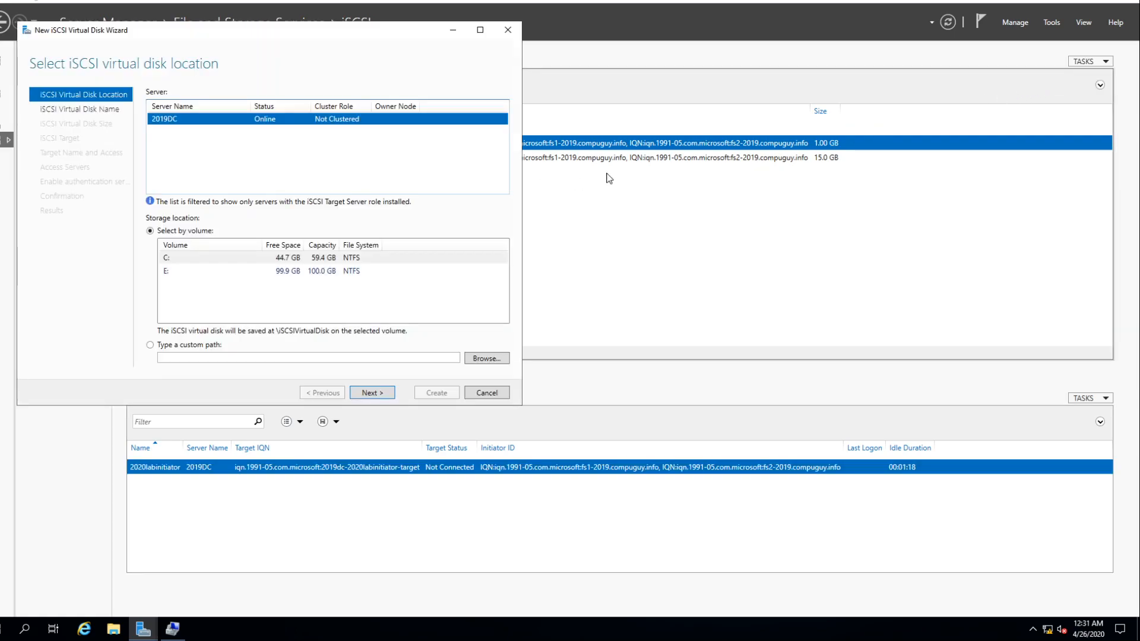
click(232, 271)
click(373, 392)
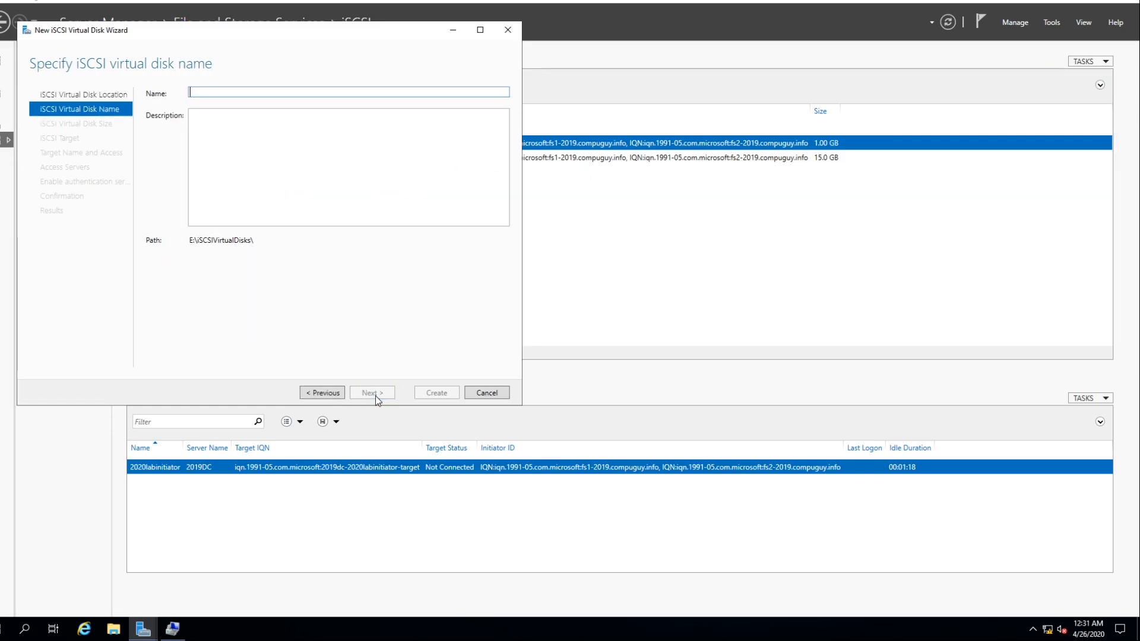
- Name the virtual disk SQLLogs and set its size to 10 GB, dynamically expanding
text(SQLLogs)
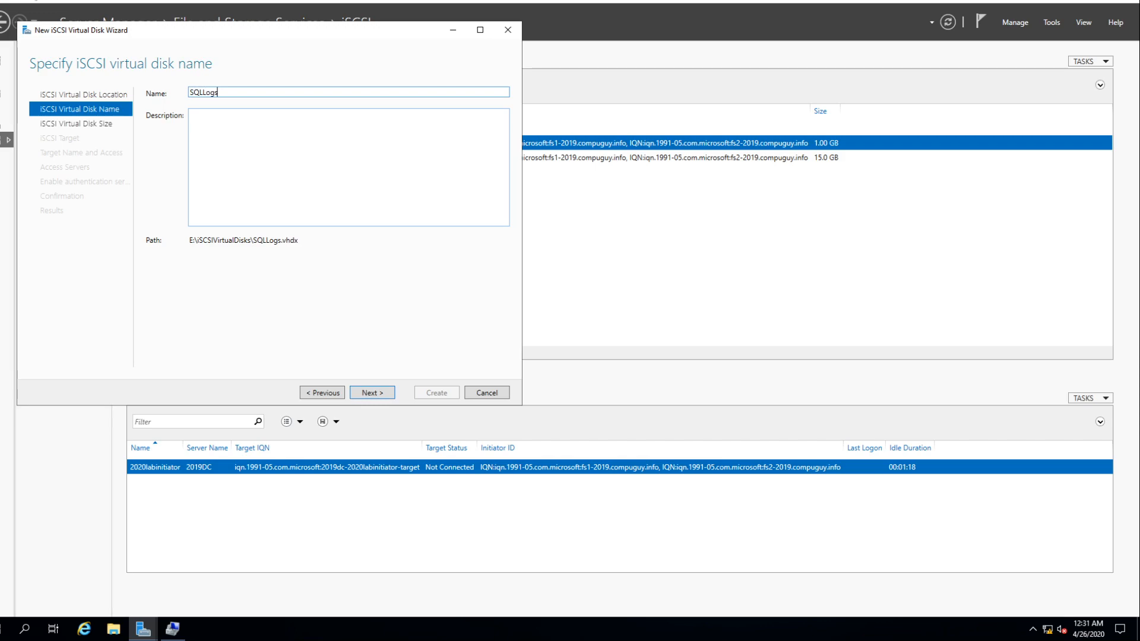
click(382, 394)
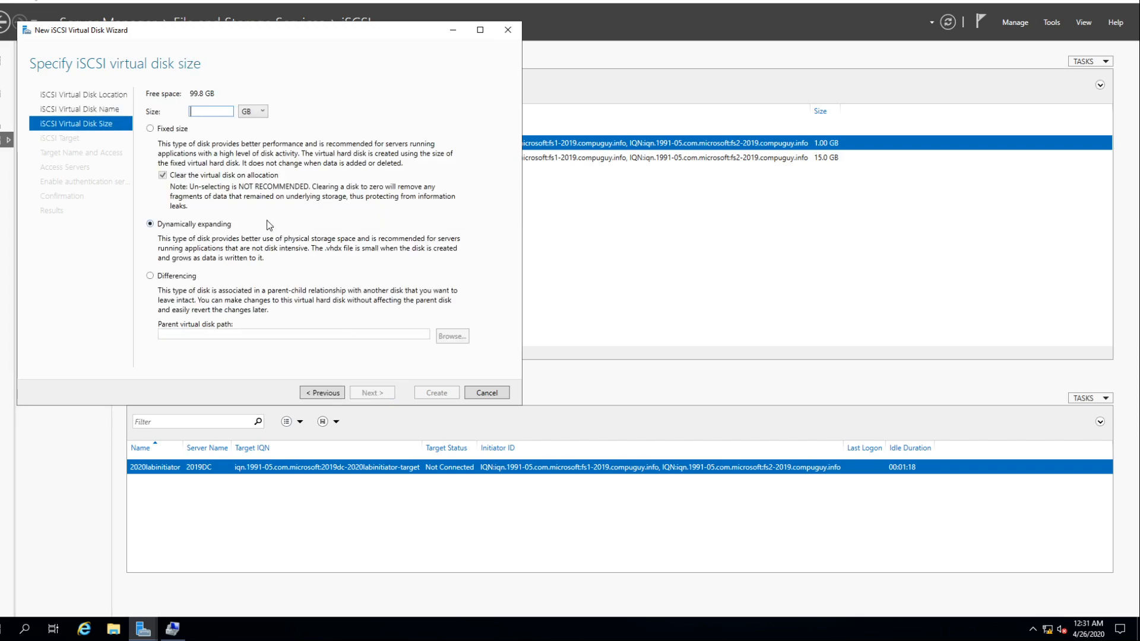
text(10)
click(372, 397)
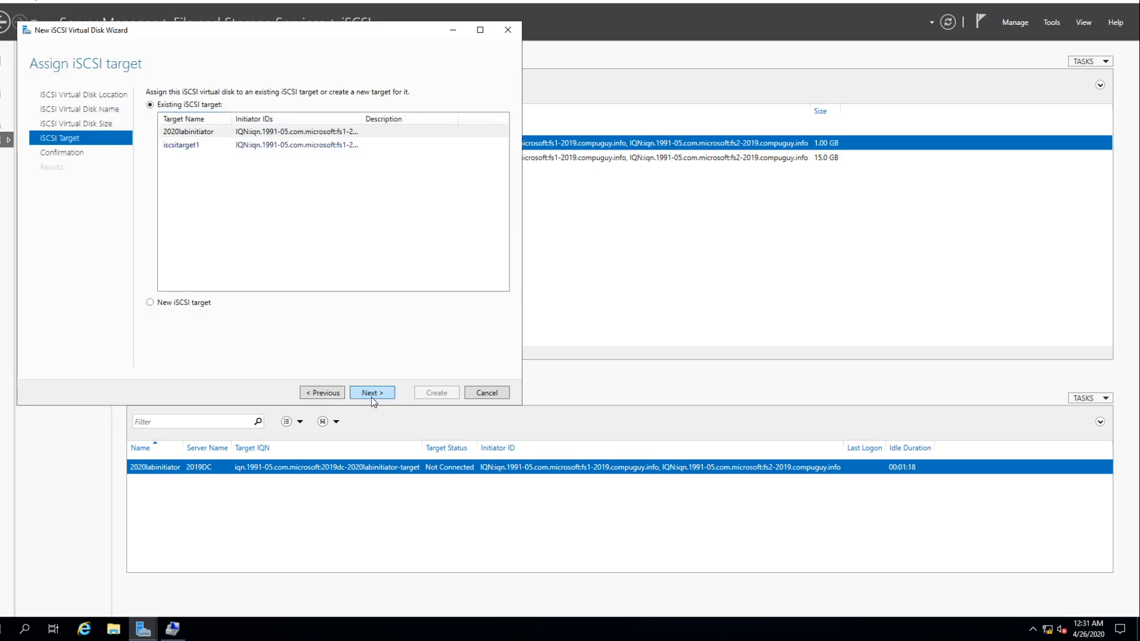
- Assign the SQLLogs disk to the existing iSCSI target 2020labinitiator and create it
click(372, 397)
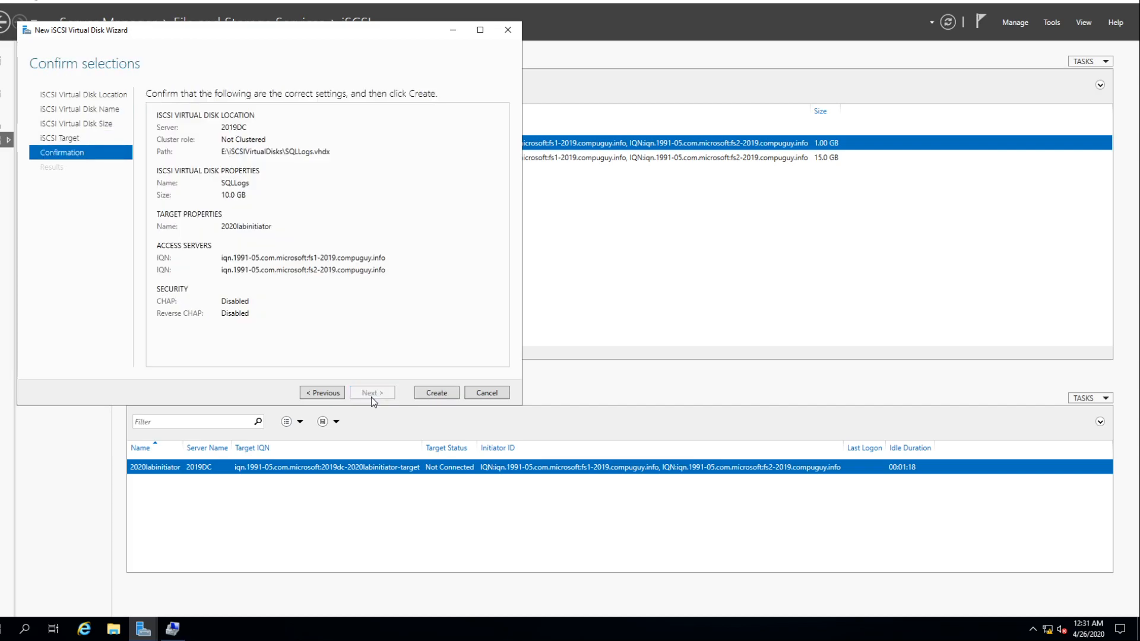
click(327, 393)
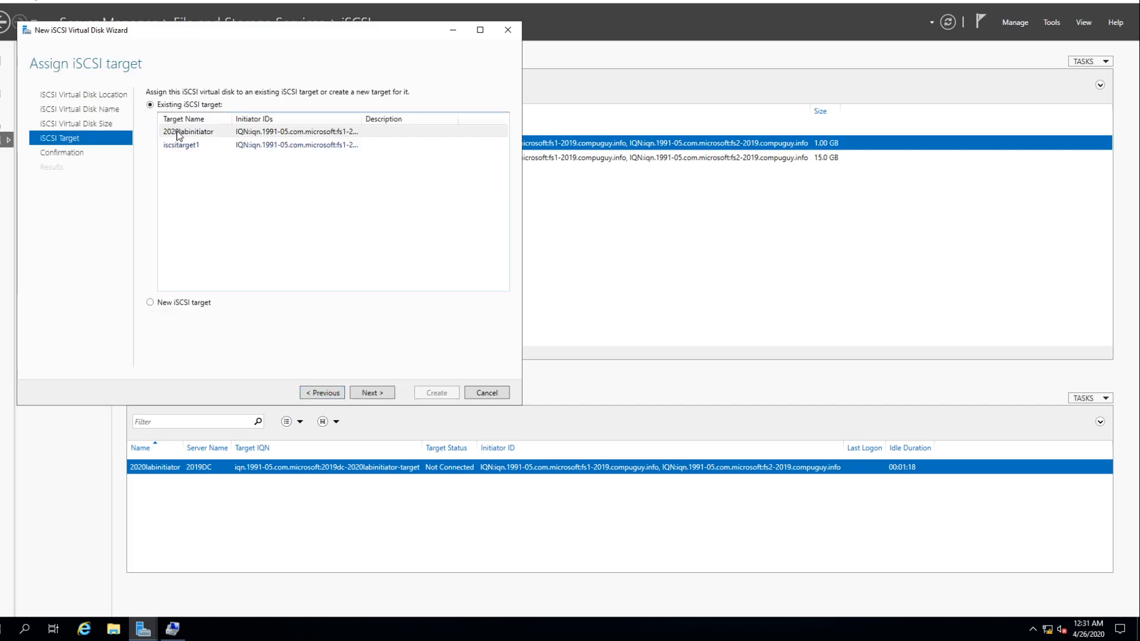
click(371, 393)
click(448, 395)
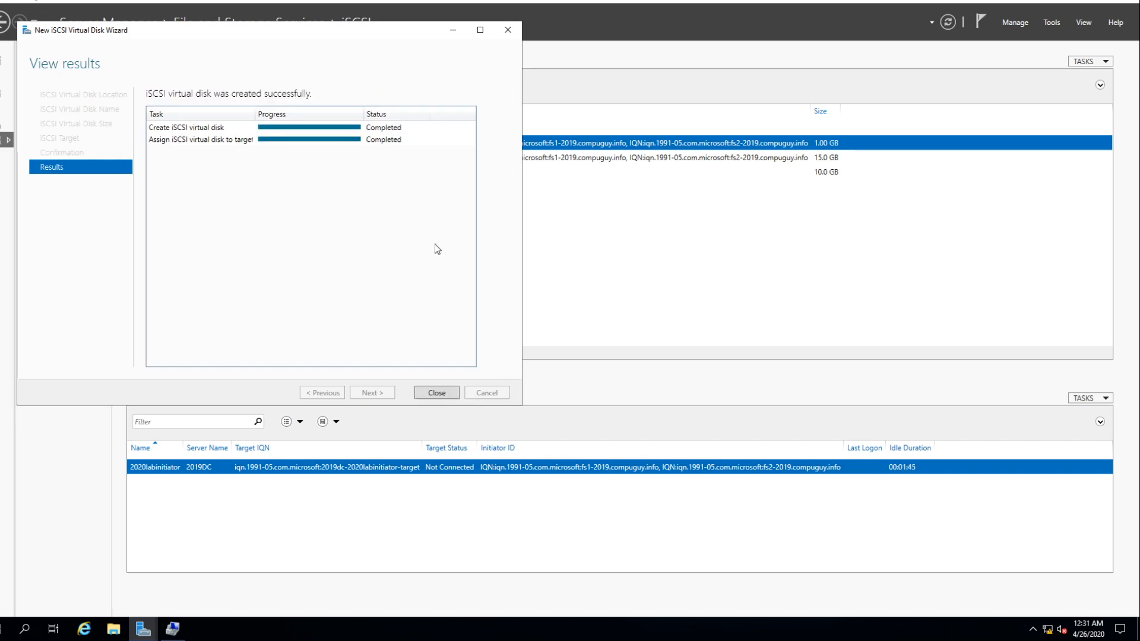
click(436, 392)
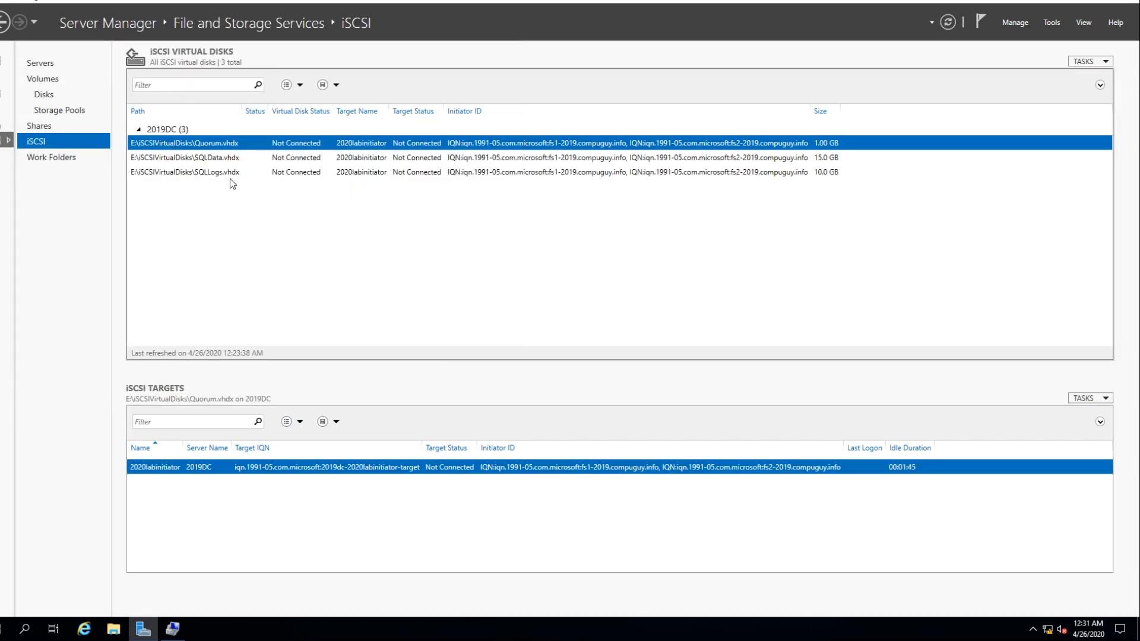
- Start a further iSCSI virtual disk on server 2019DC, stored on volume E:
click(1086, 62)
click(1049, 77)
click(241, 287)
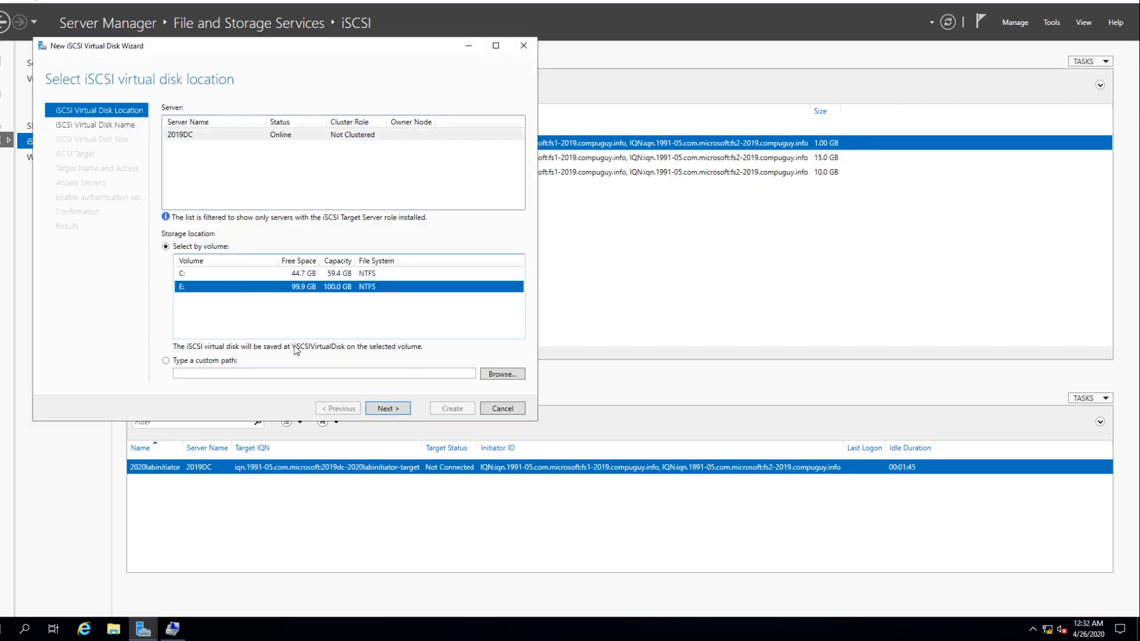
click(369, 409)
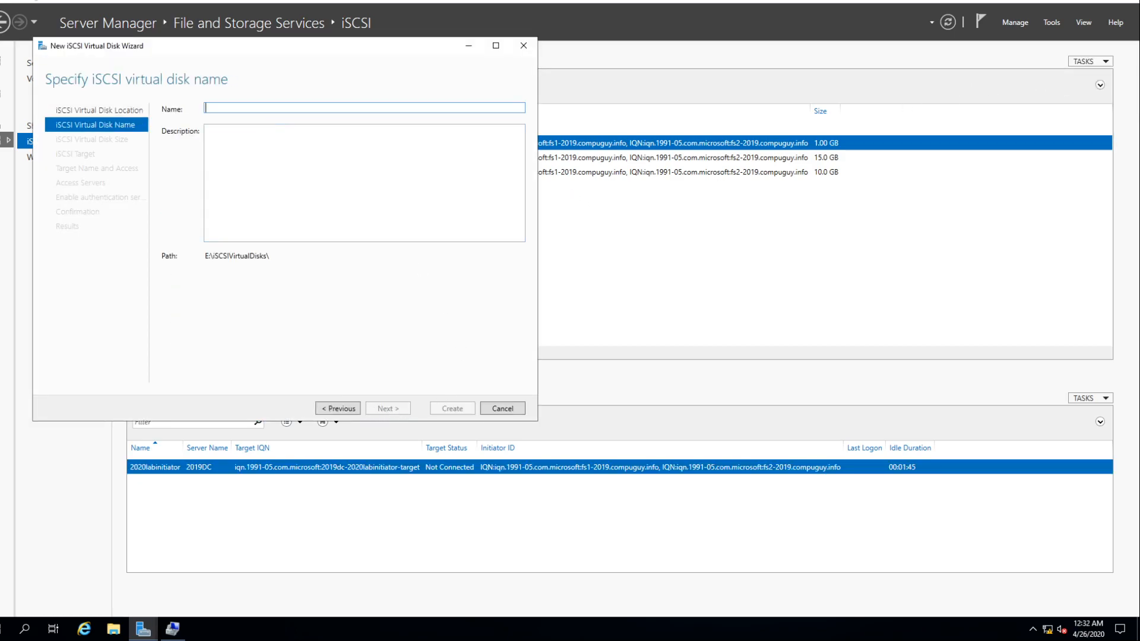
- Name the virtual disk SQLBack and set its size to 13 GB, dynamically expanding
text(SQLBack)
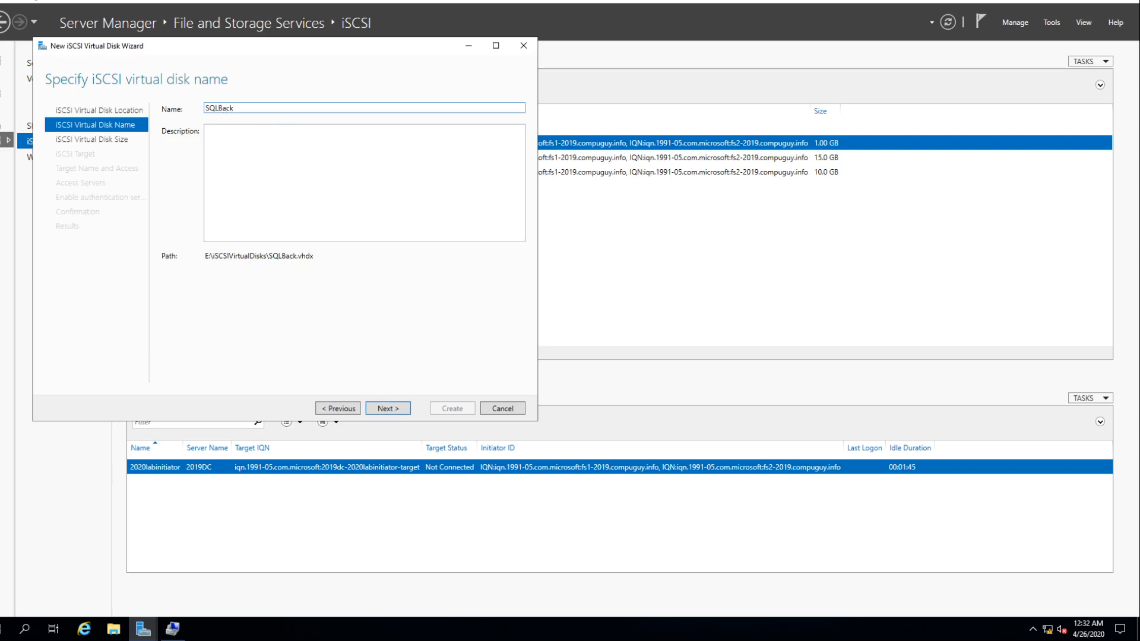
click(388, 408)
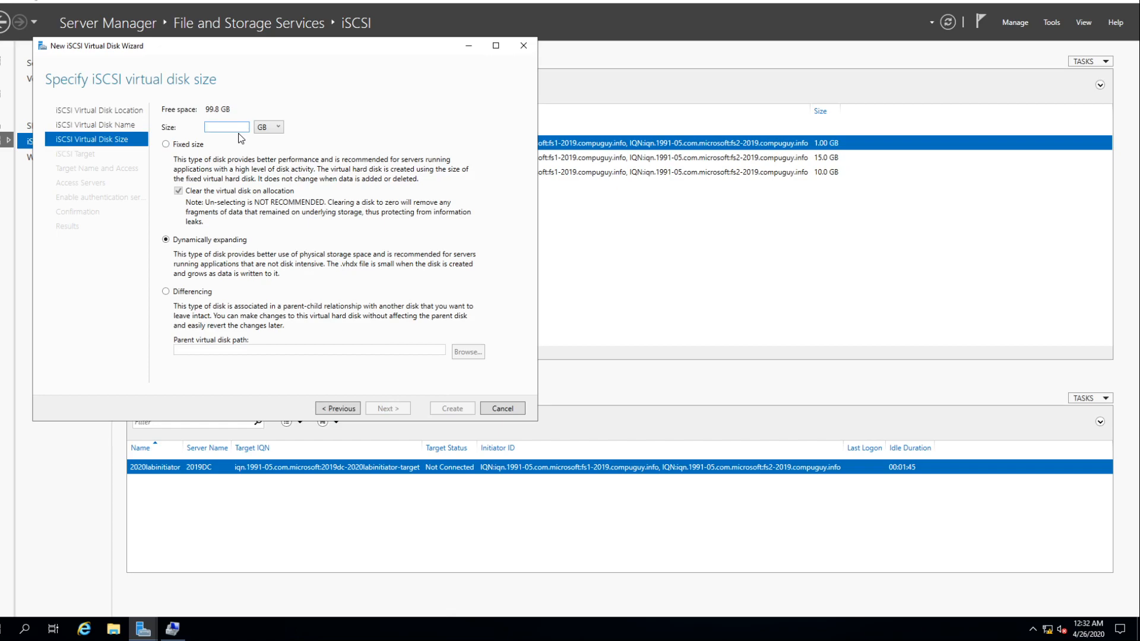
text(1)
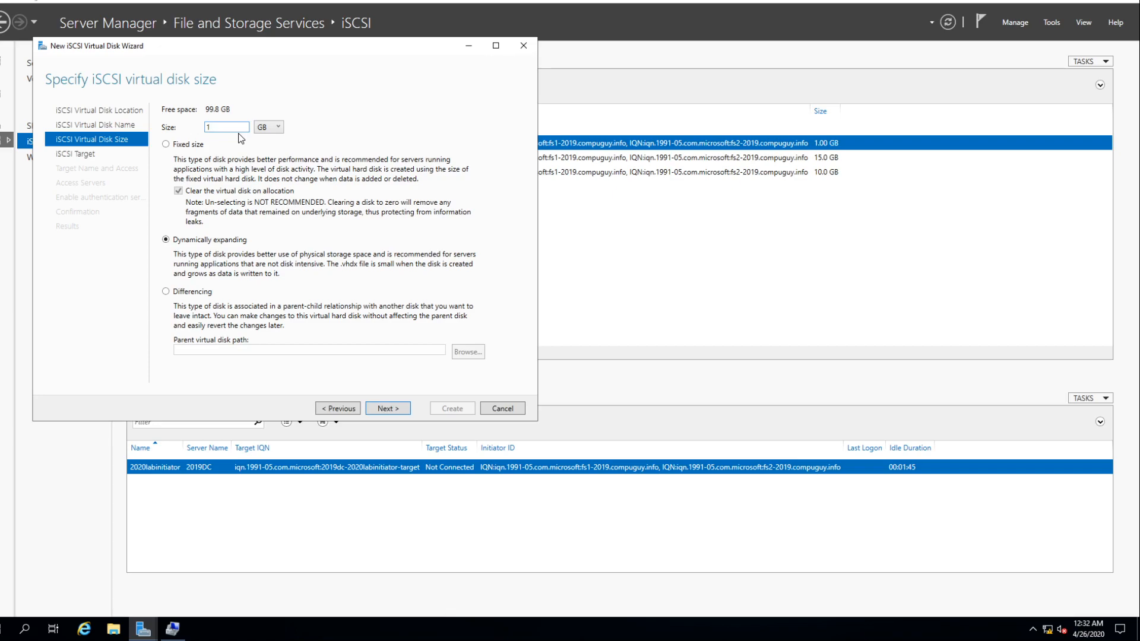
text(3)
click(397, 412)
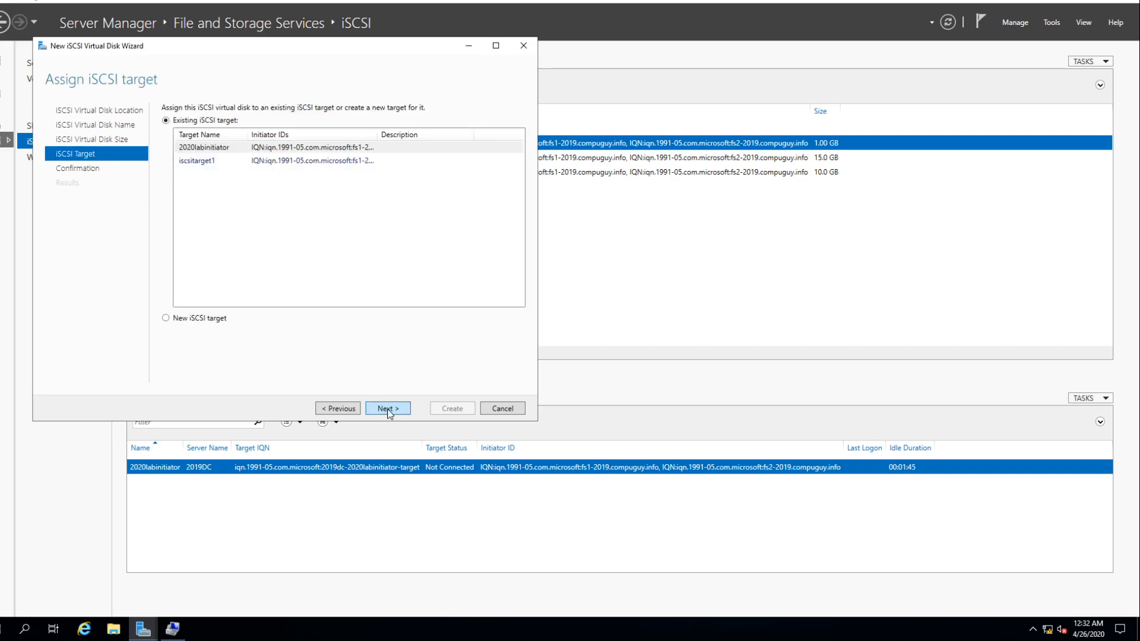
- Assign the SQLBack disk to the existing iSCSI target 2020labinitiator and create it
click(388, 409)
click(450, 410)
click(474, 410)
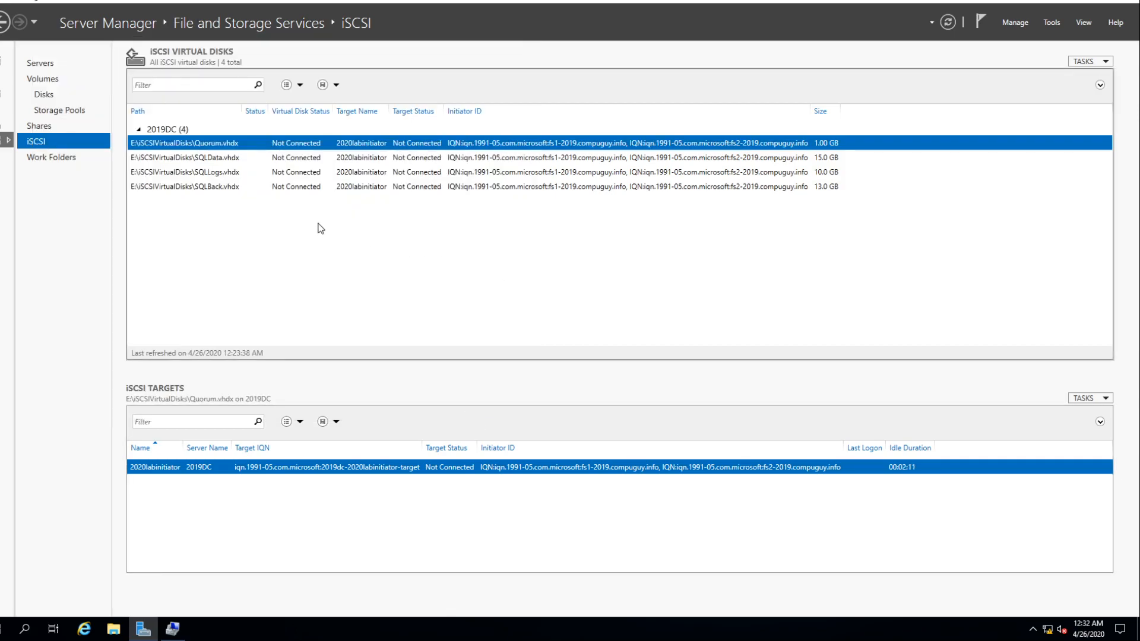
- Switch to File Explorer and examine the virtual disk files in the iSCSIVirtualDisks folder on drive E:
click(1099, 4)
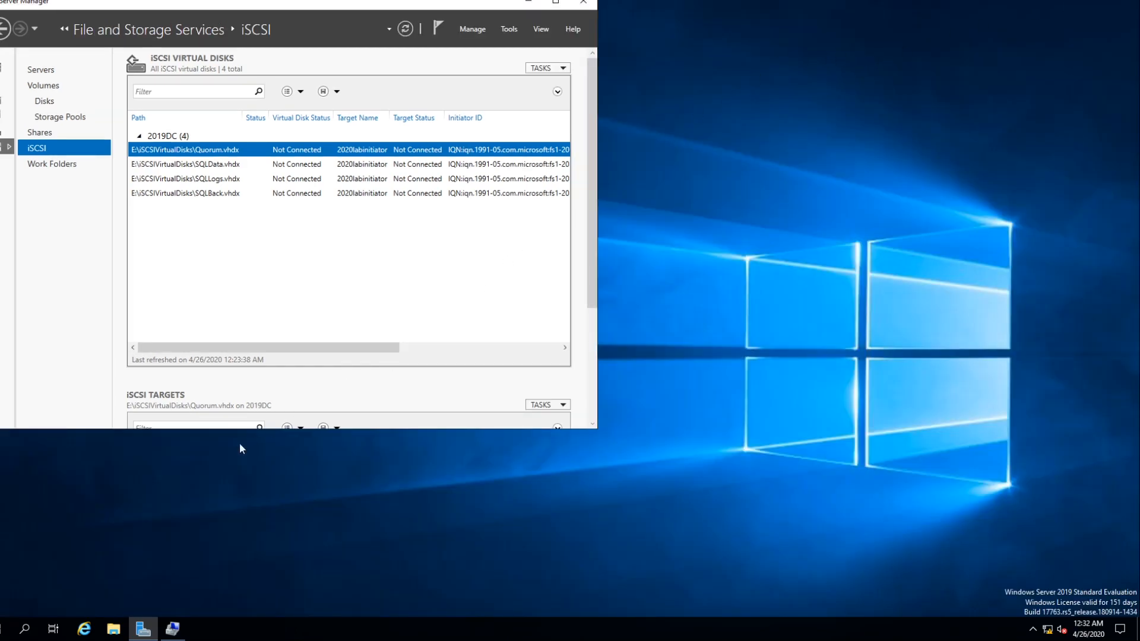
click(113, 628)
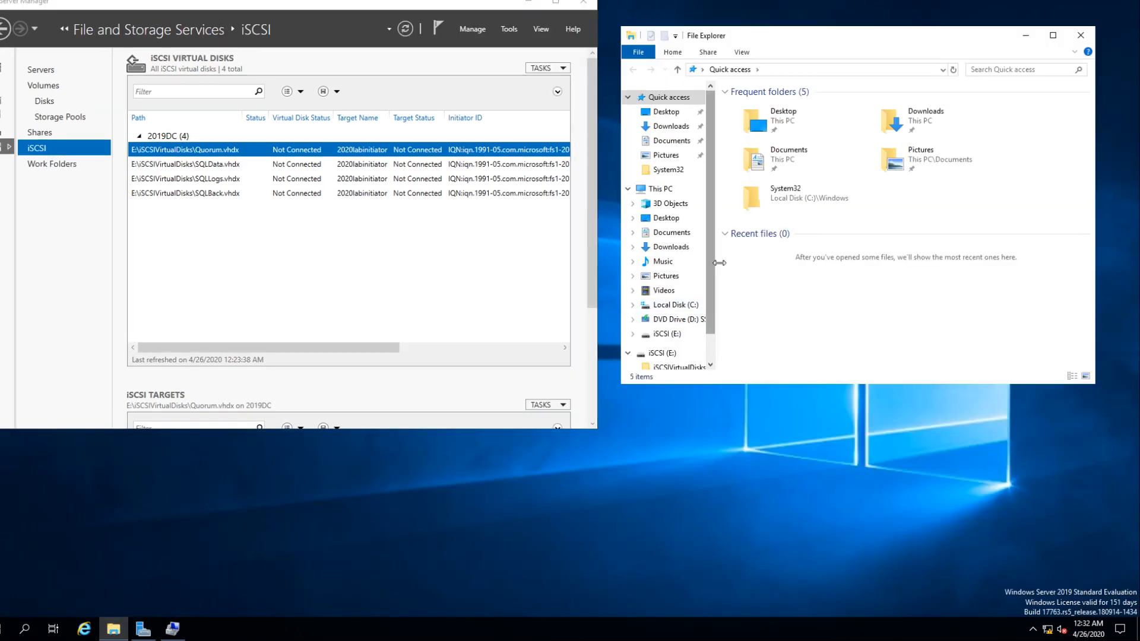
click(665, 190)
double_click(799, 316)
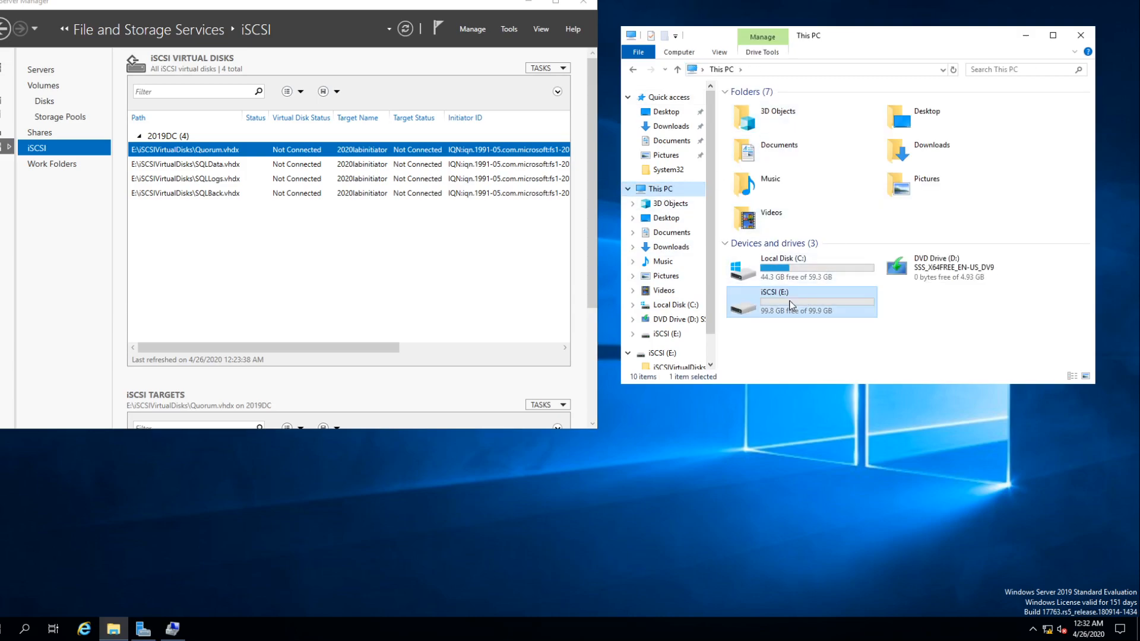
double_click(768, 109)
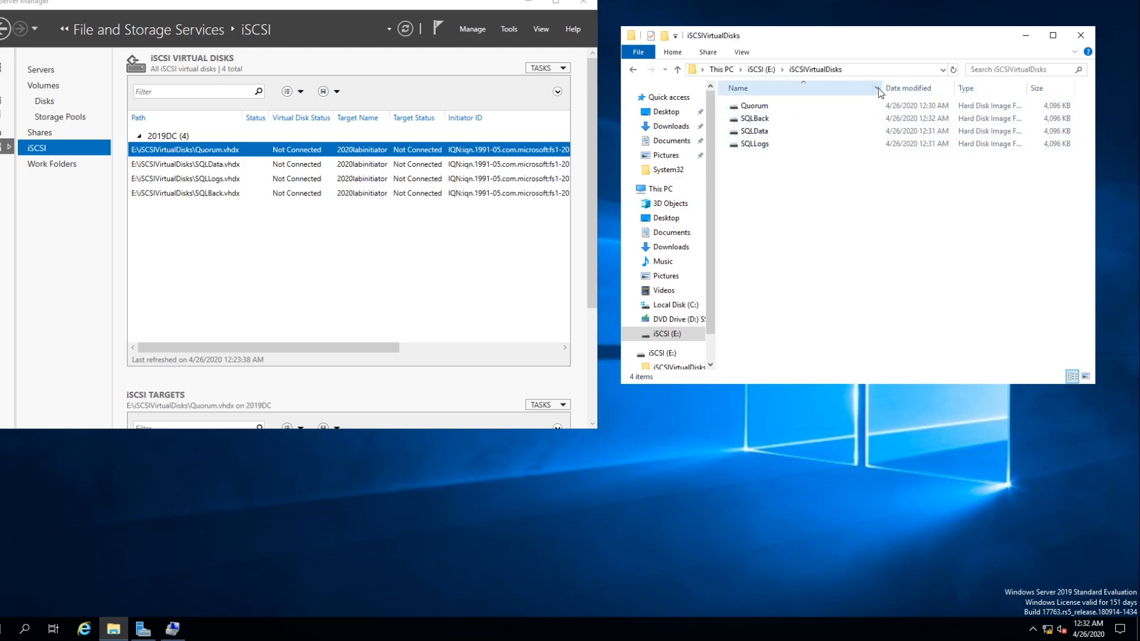
drag(881, 88, 803, 93)
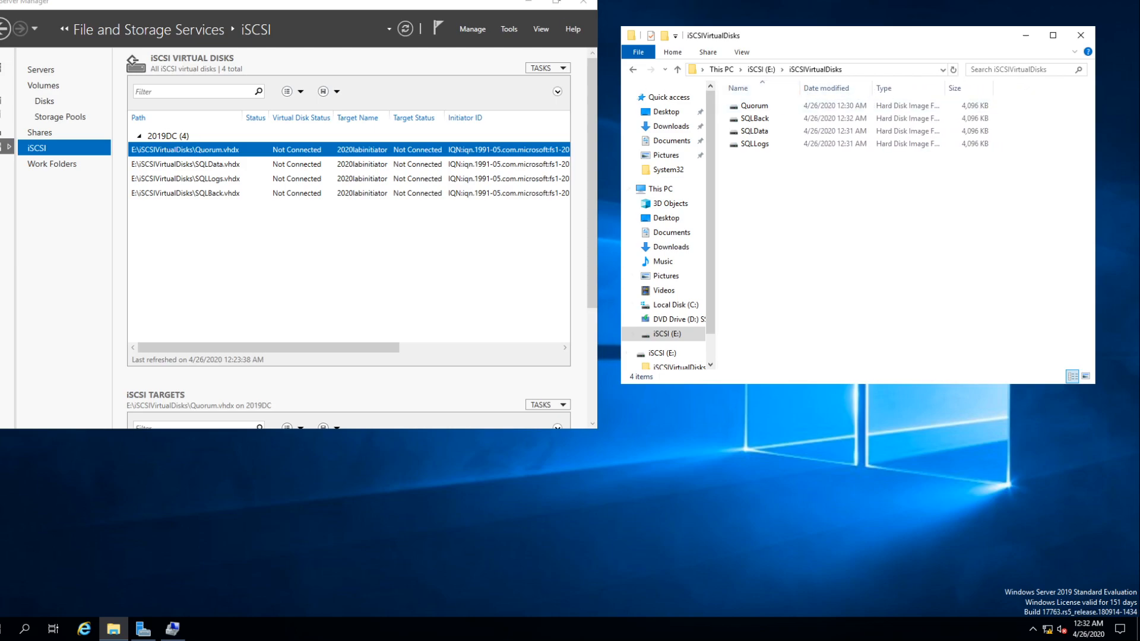
- Switch to the Windows Server 2019 File Server 1 virtual machine, refresh Disk Management and look through its disks
mouse_move(730, 1)
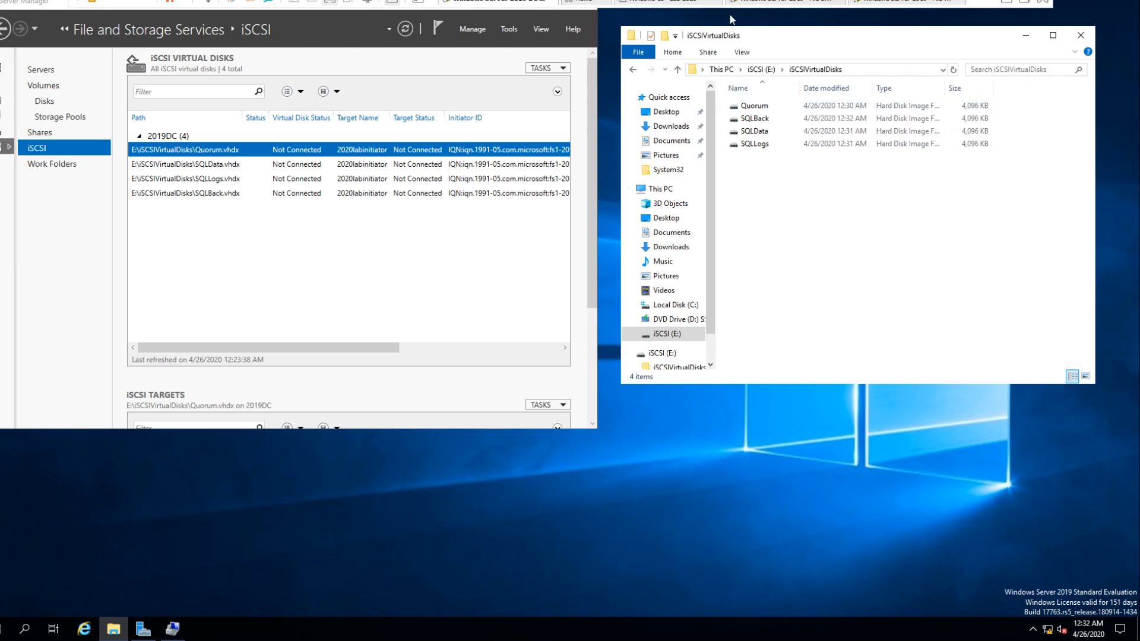
click(331, 2)
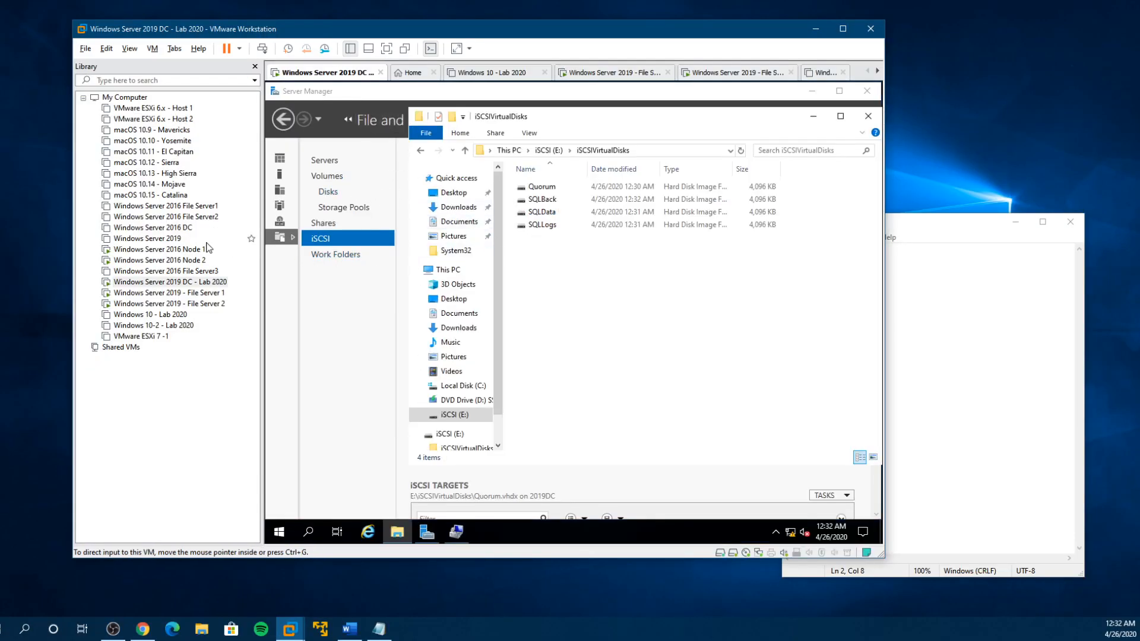
click(211, 300)
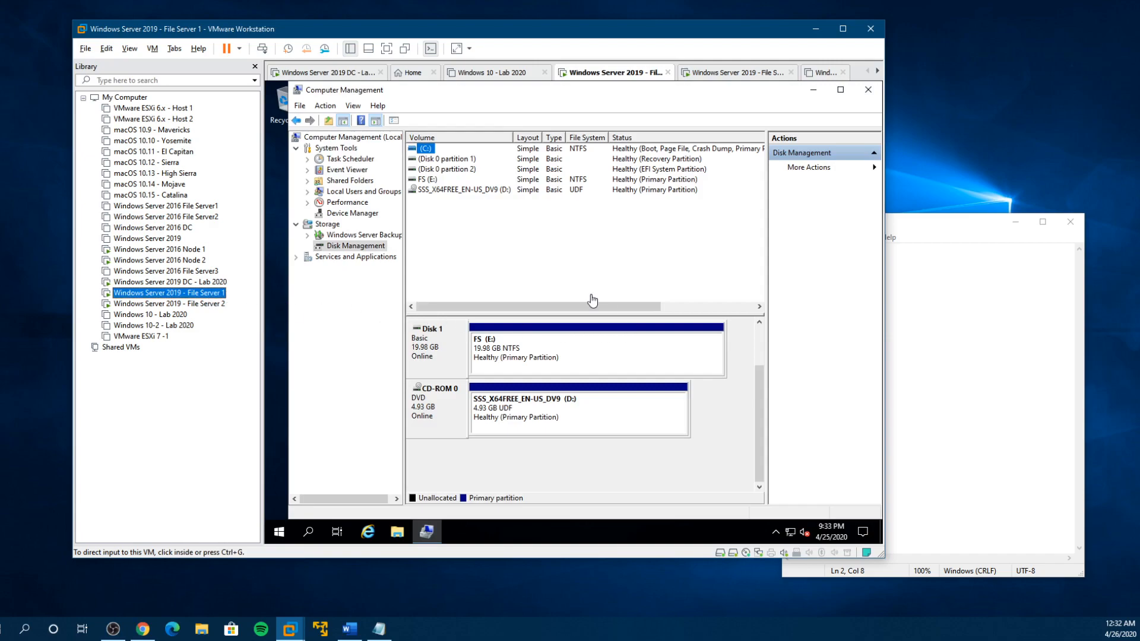
right_click(358, 248)
click(407, 267)
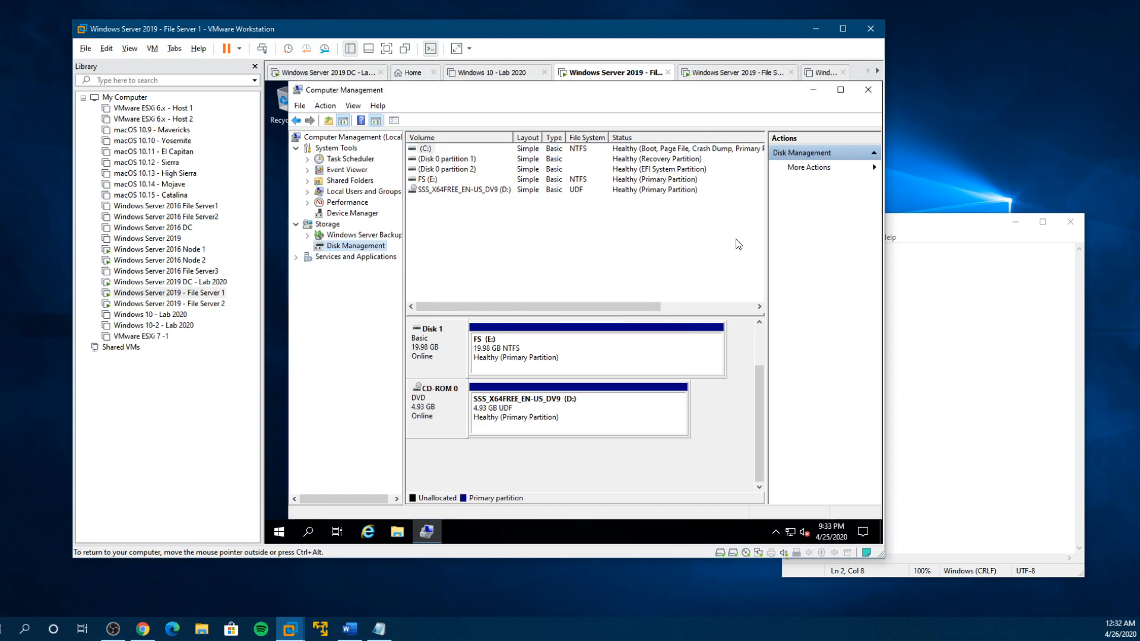
drag(761, 416, 755, 350)
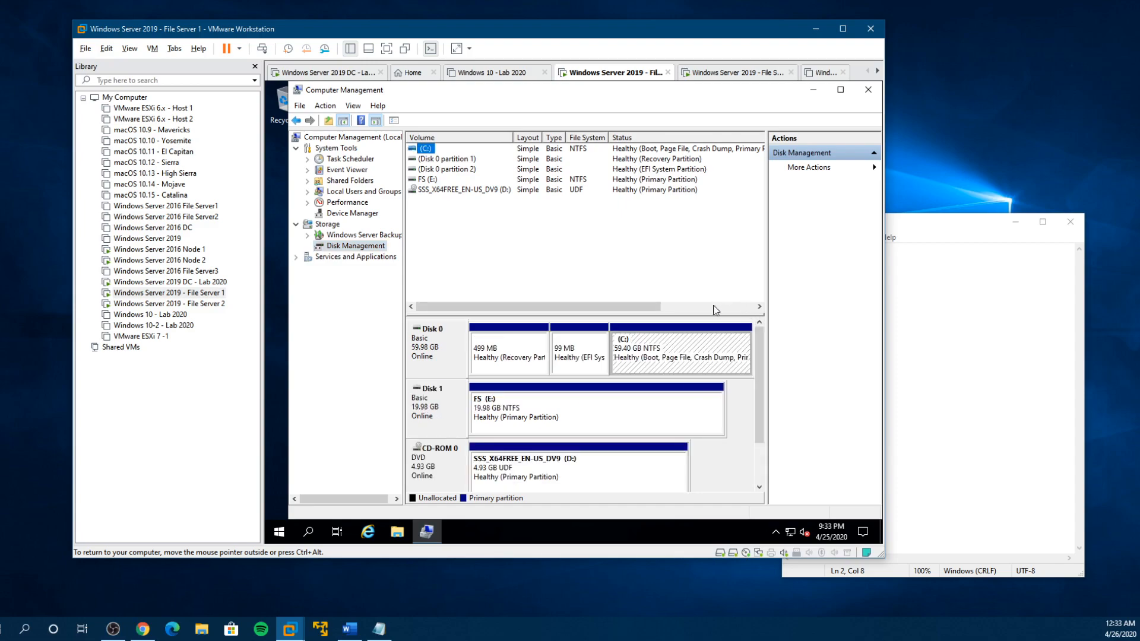
drag(762, 411, 759, 468)
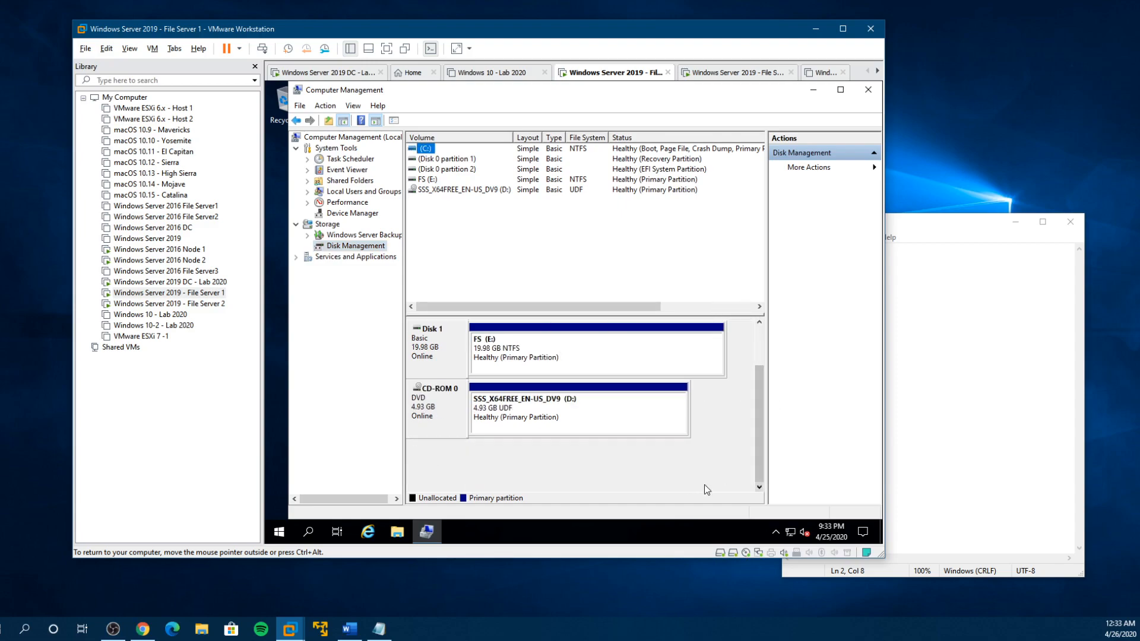
- Open iSCSI Initiator from the Windows Administrative Tools on File Server 1
click(271, 532)
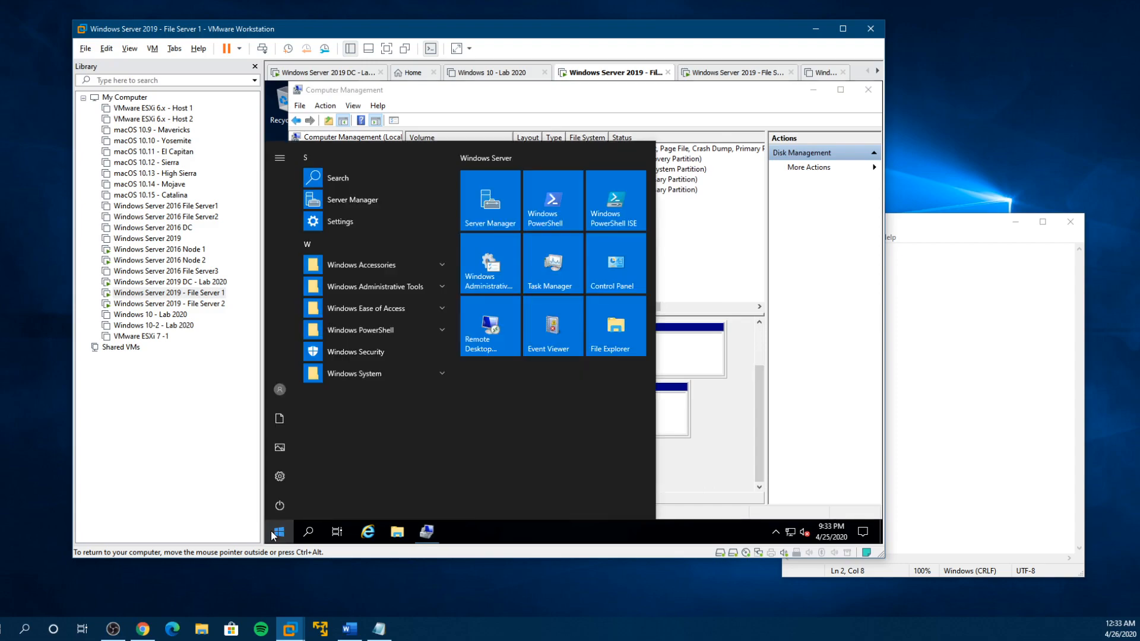
click(356, 288)
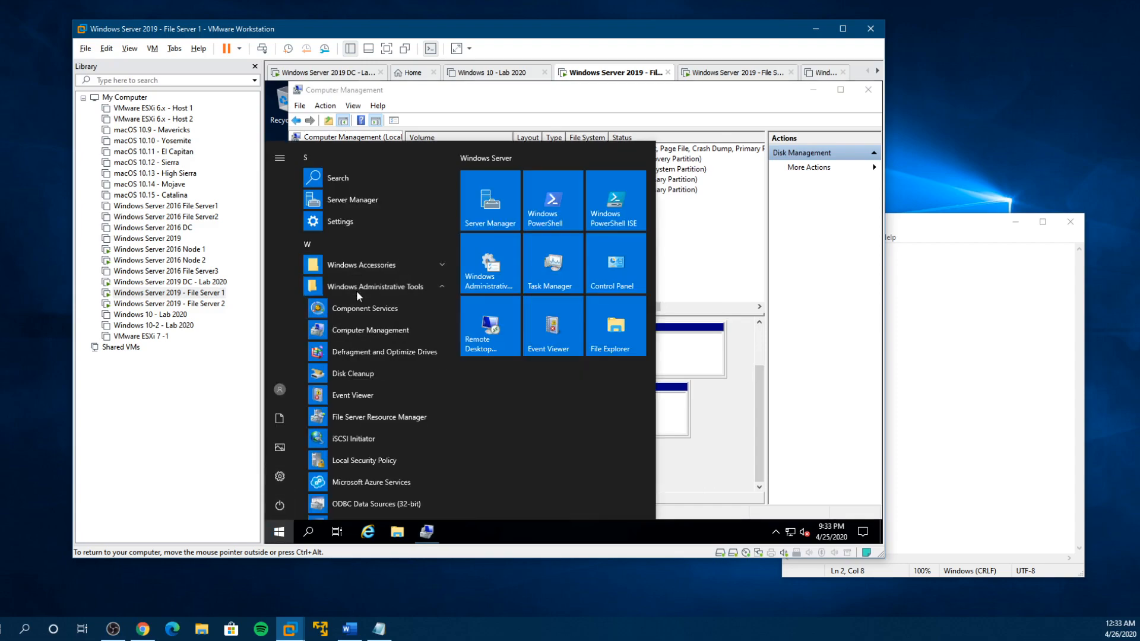
click(338, 437)
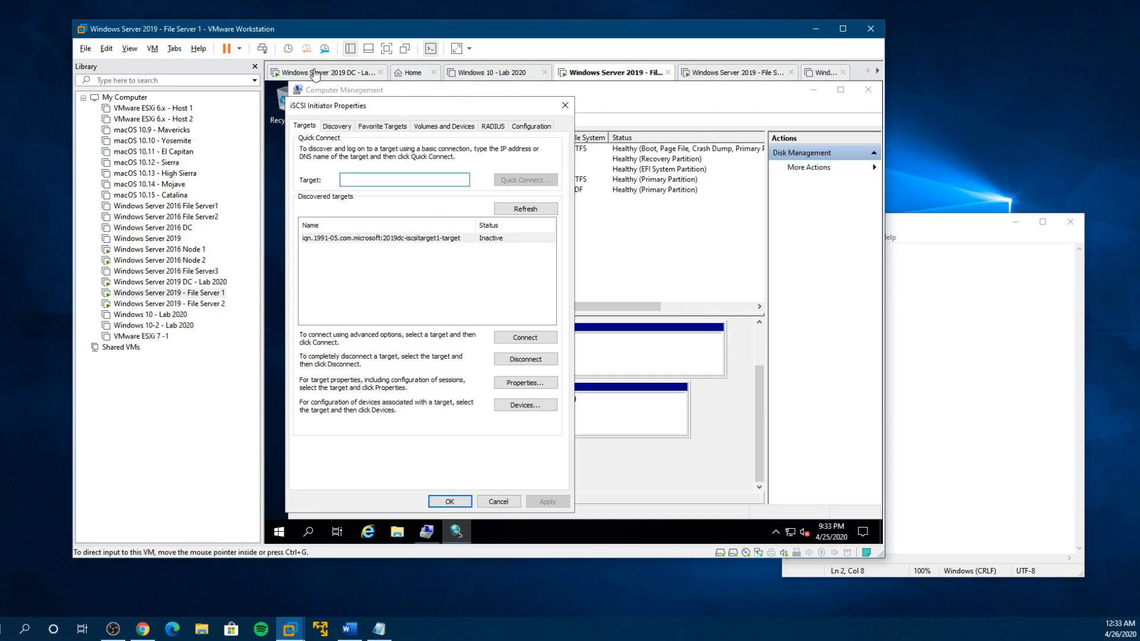
- Switch to the Windows Server 2019 DC virtual machine and look up the iSCSI target's name in Server Manager
click(205, 282)
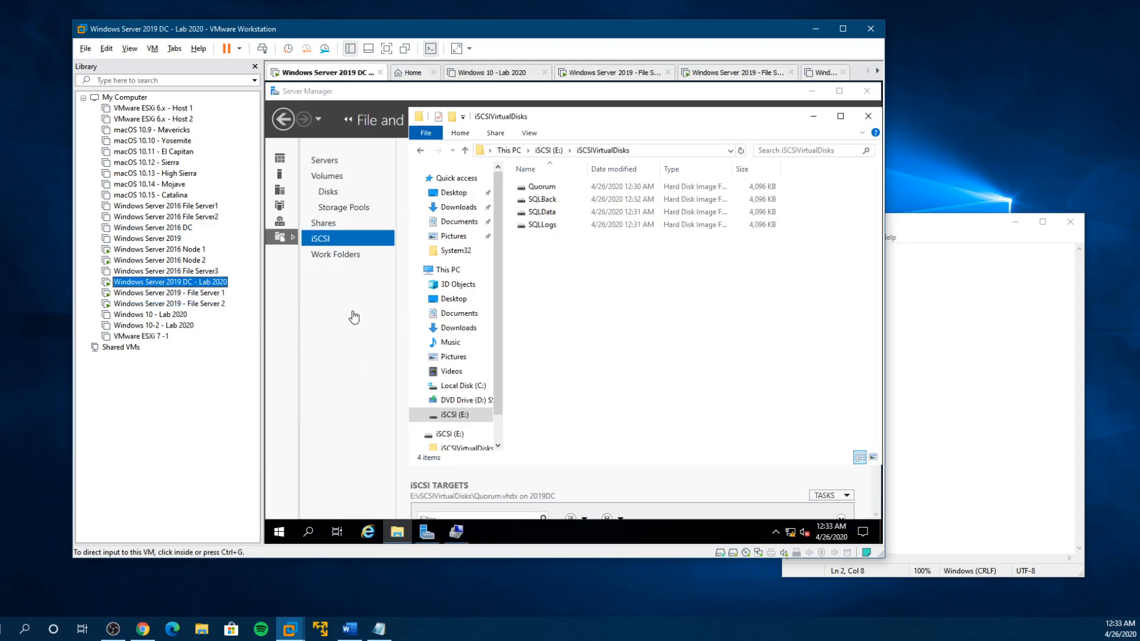
click(319, 237)
click(812, 119)
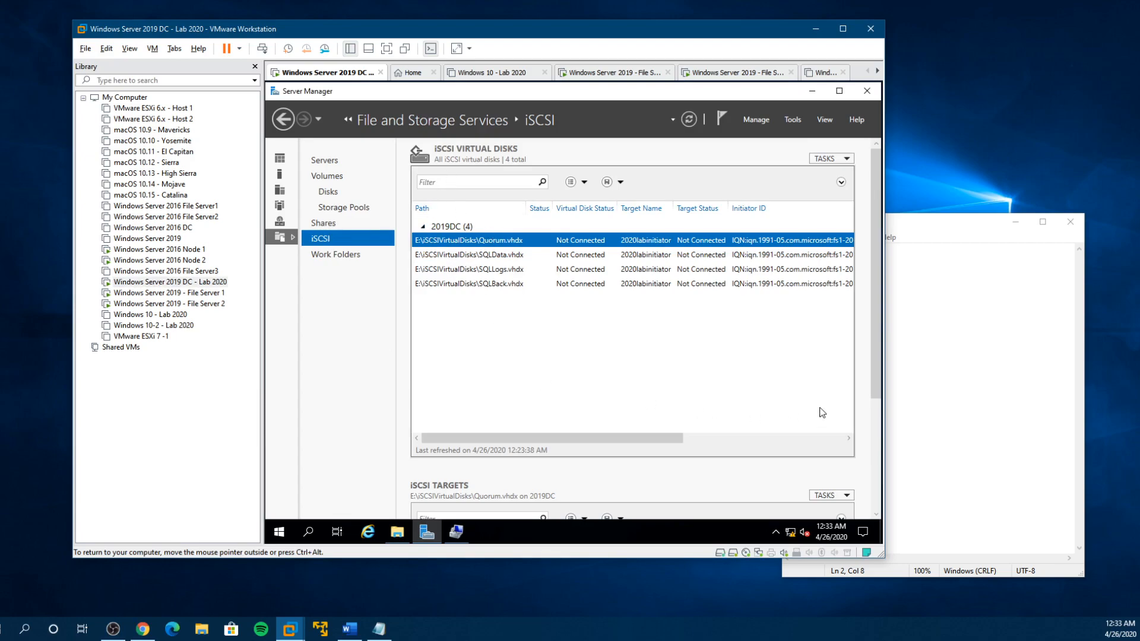
drag(875, 363, 879, 464)
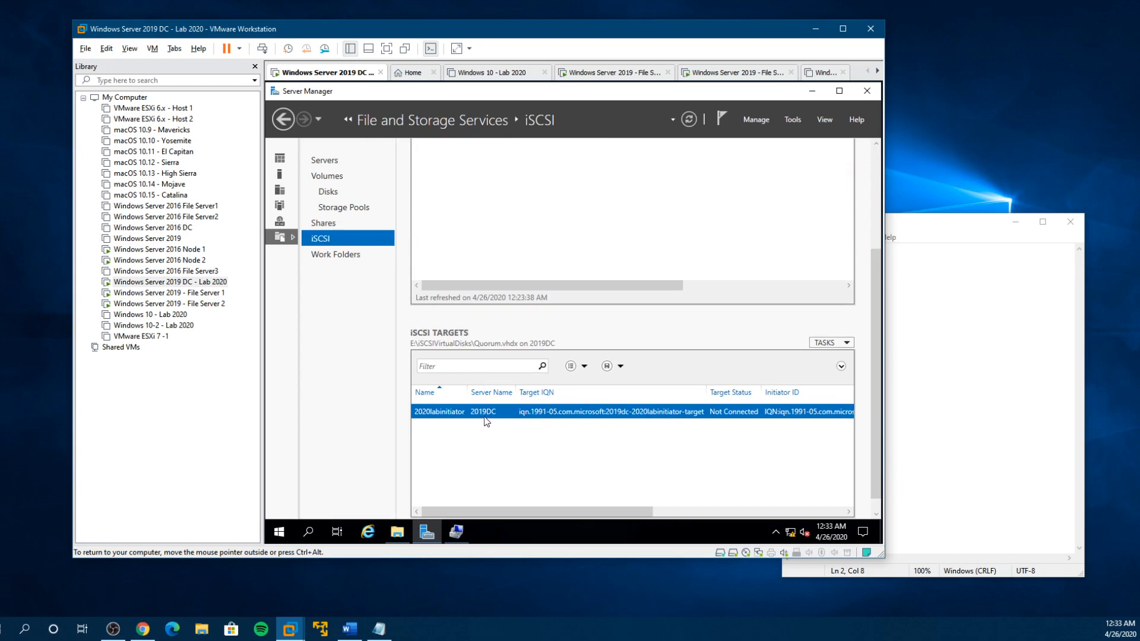
- Return to File Server 1 and try to quick-connect its iSCSI Initiator to the target 2020labinitiator
click(169, 293)
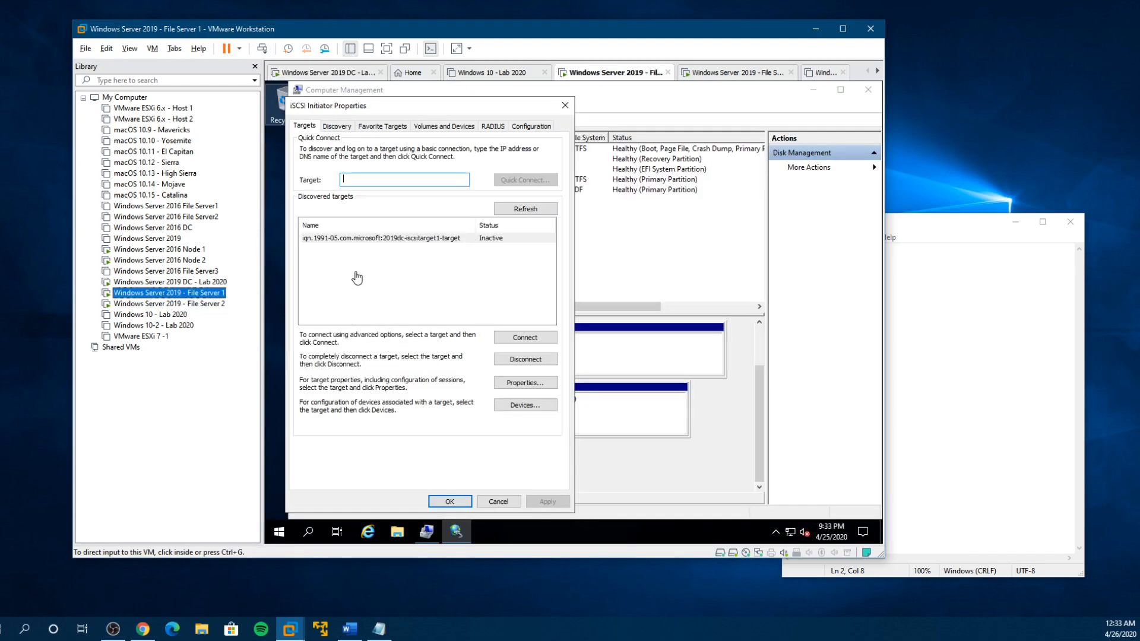
click(383, 179)
text(2020labinitiator)
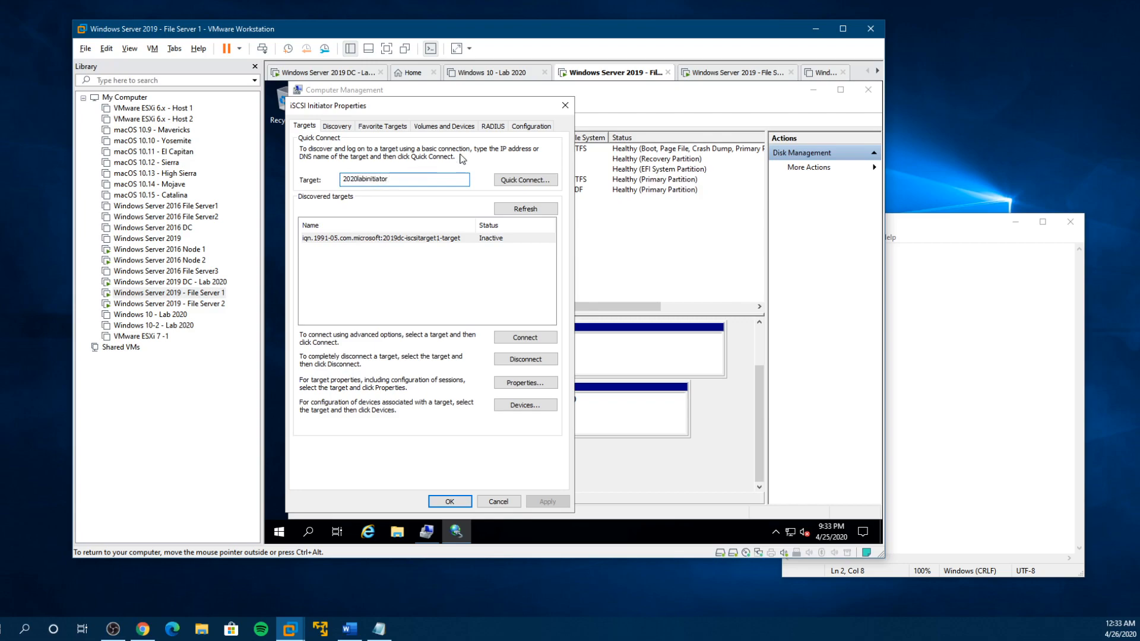
click(530, 177)
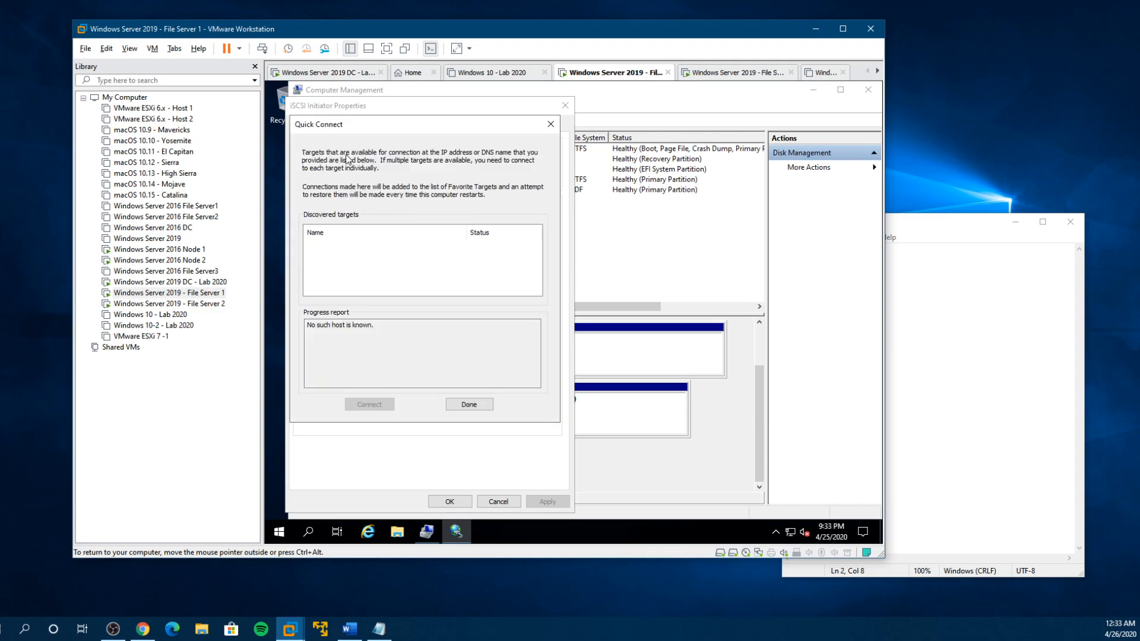
click(468, 405)
click(403, 179)
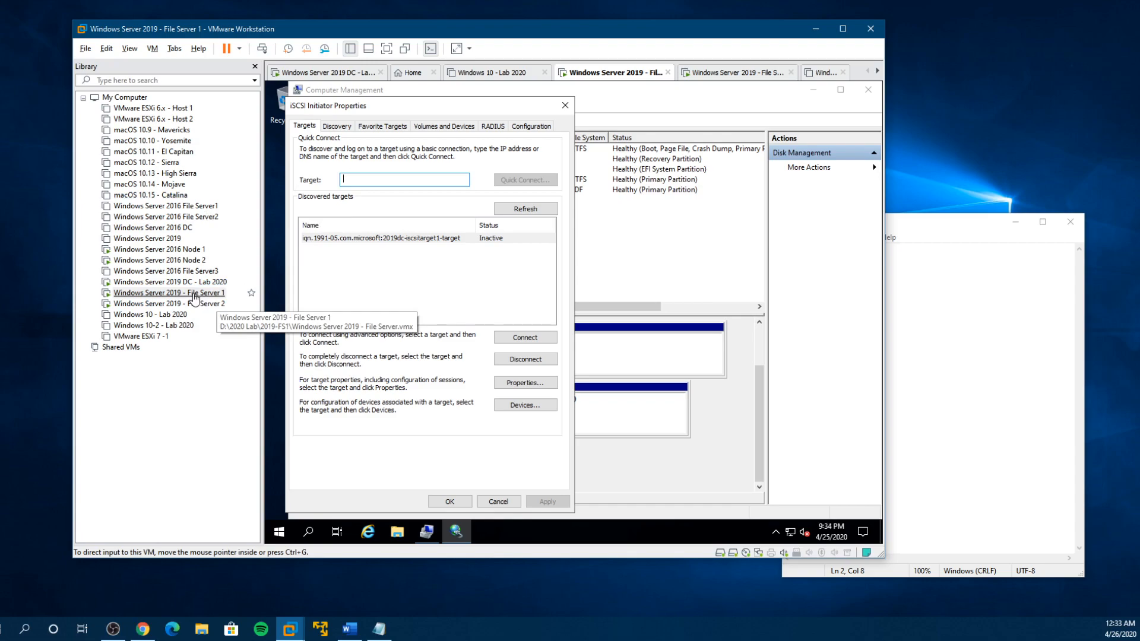
- On the Windows Server 2019 DC, open a Command Prompt and run hostname and ipconfig
click(191, 283)
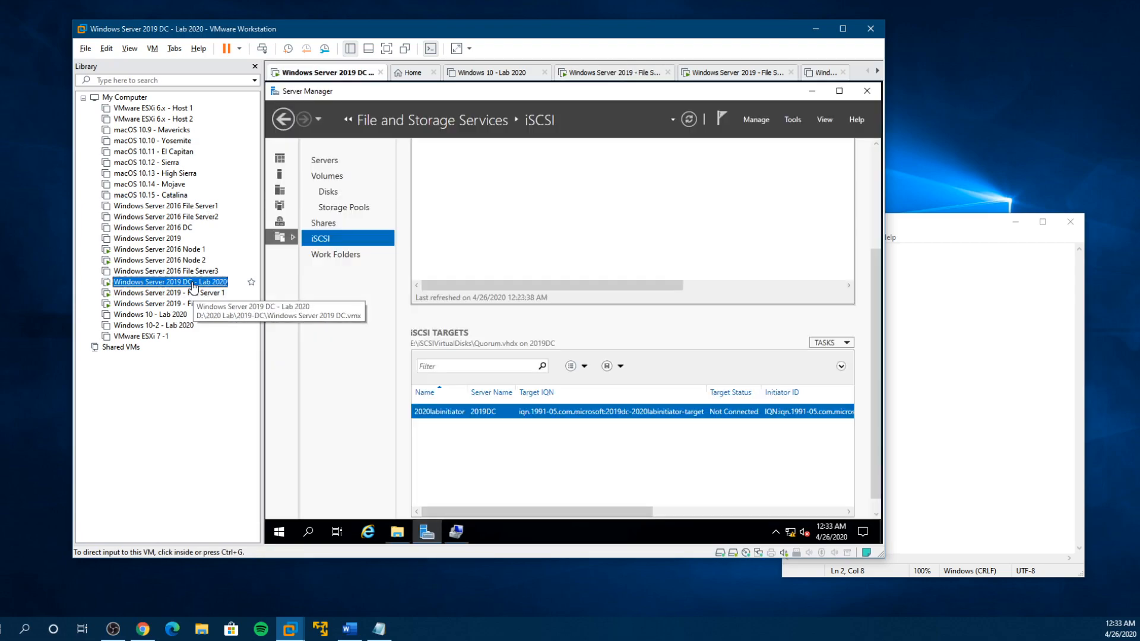
click(285, 526)
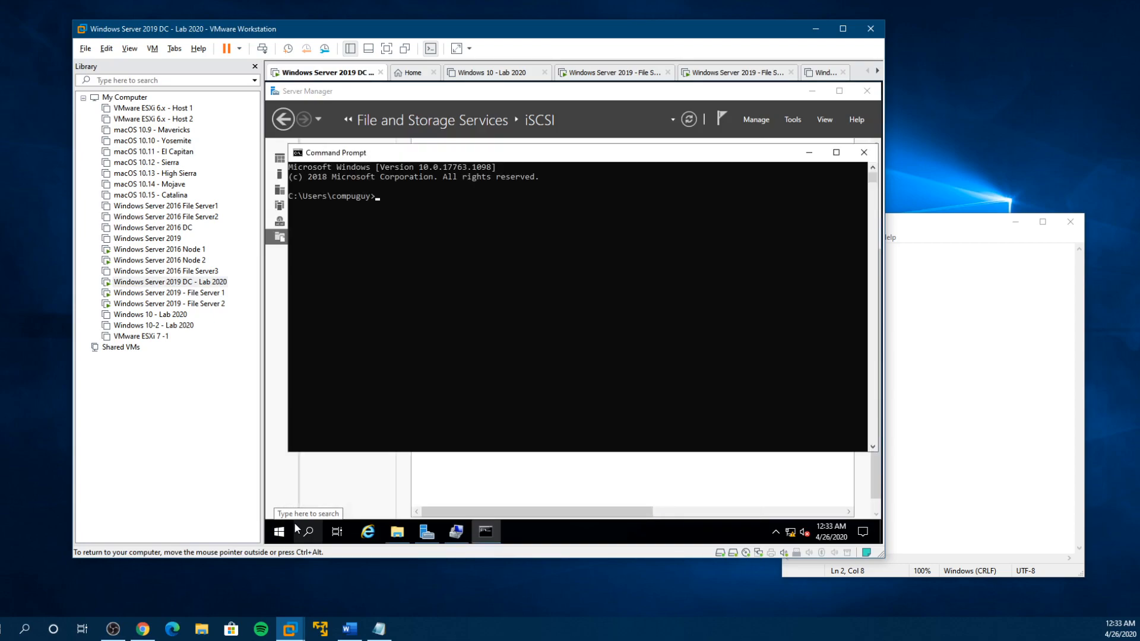
text(e)
key(Return)
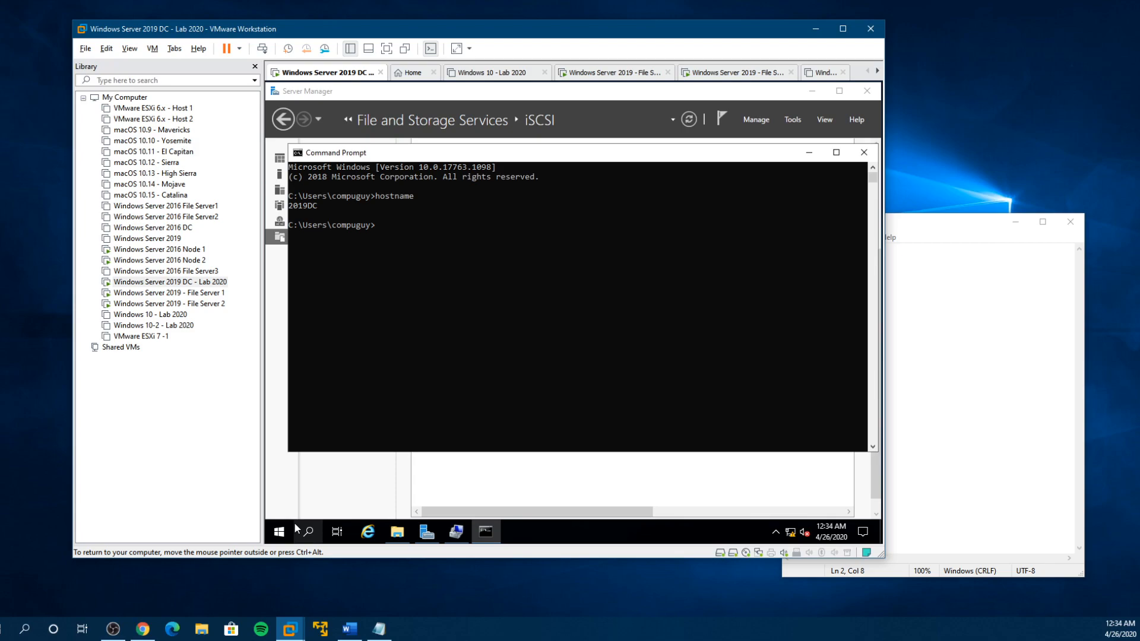
text(ipconfig)
key(Return)
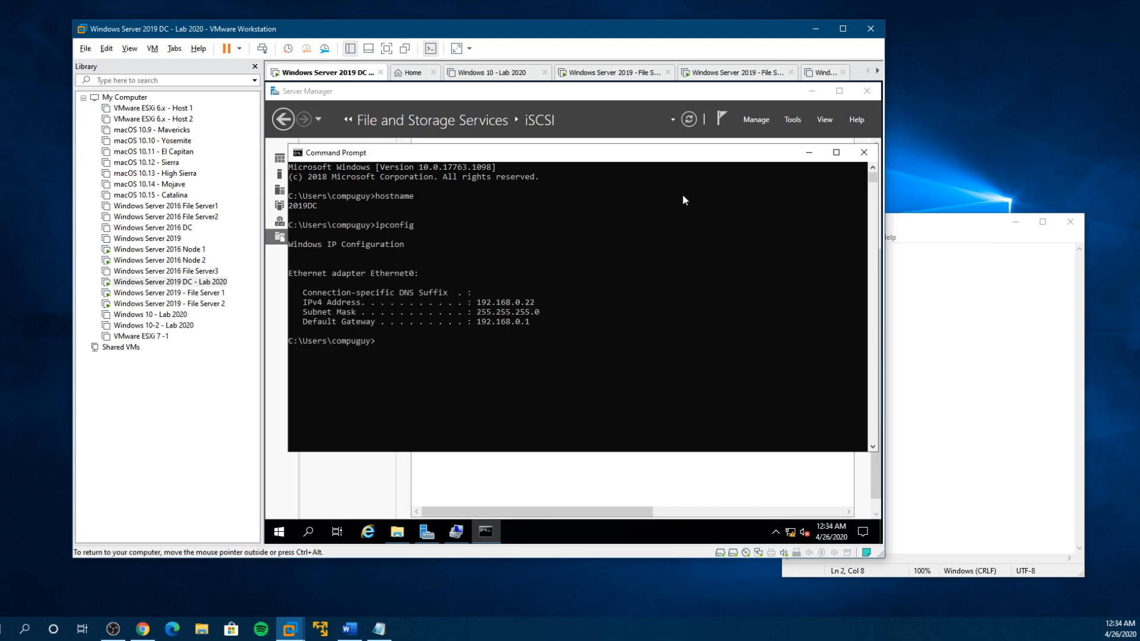
- Highlight the DC's host name in the Command Prompt output and return to iSCSI Initiator on File Server 1
click(810, 153)
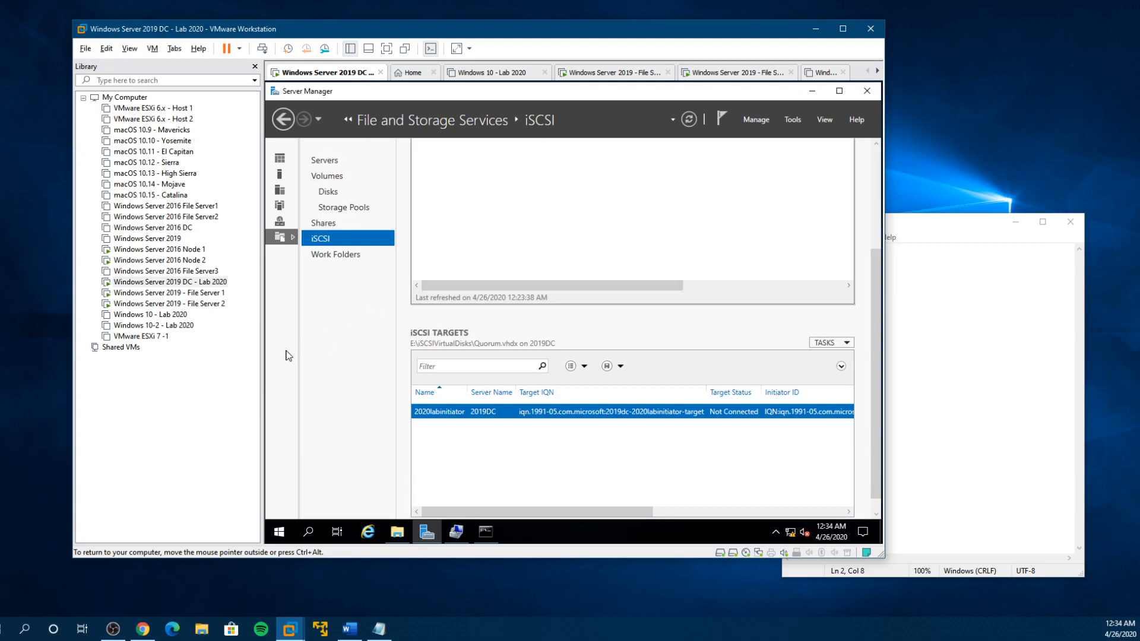
click(484, 535)
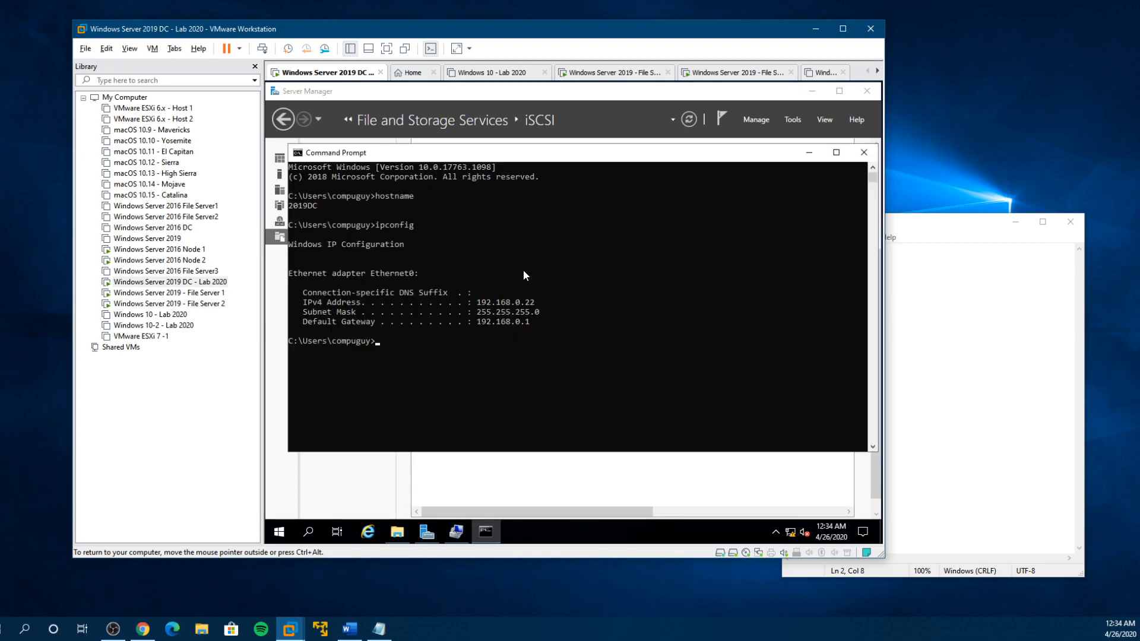
double_click(313, 207)
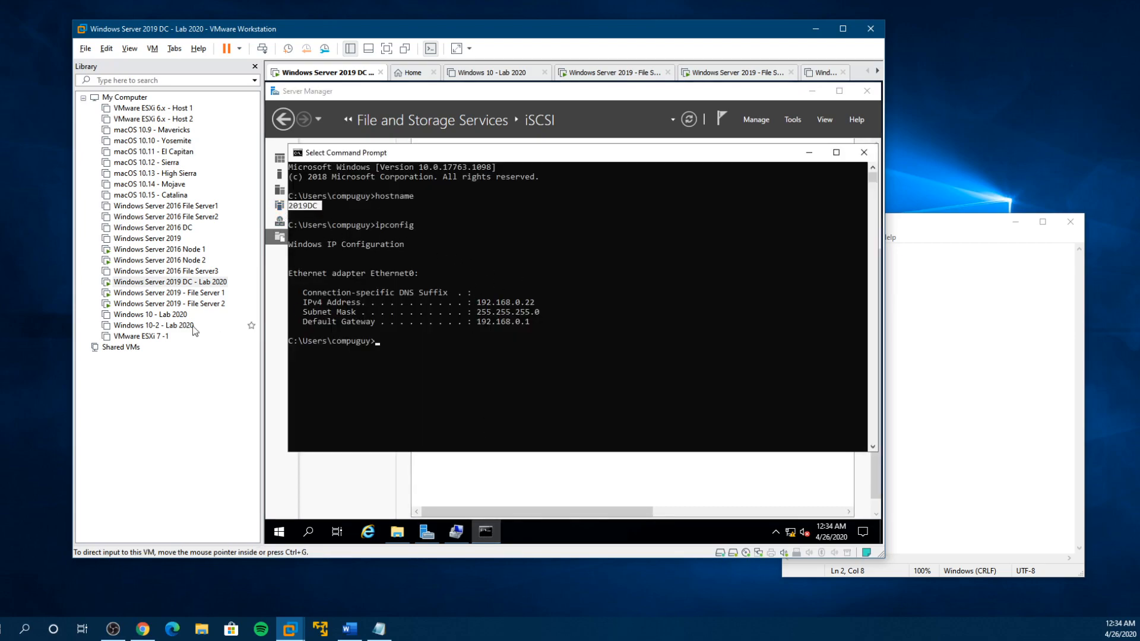
click(207, 295)
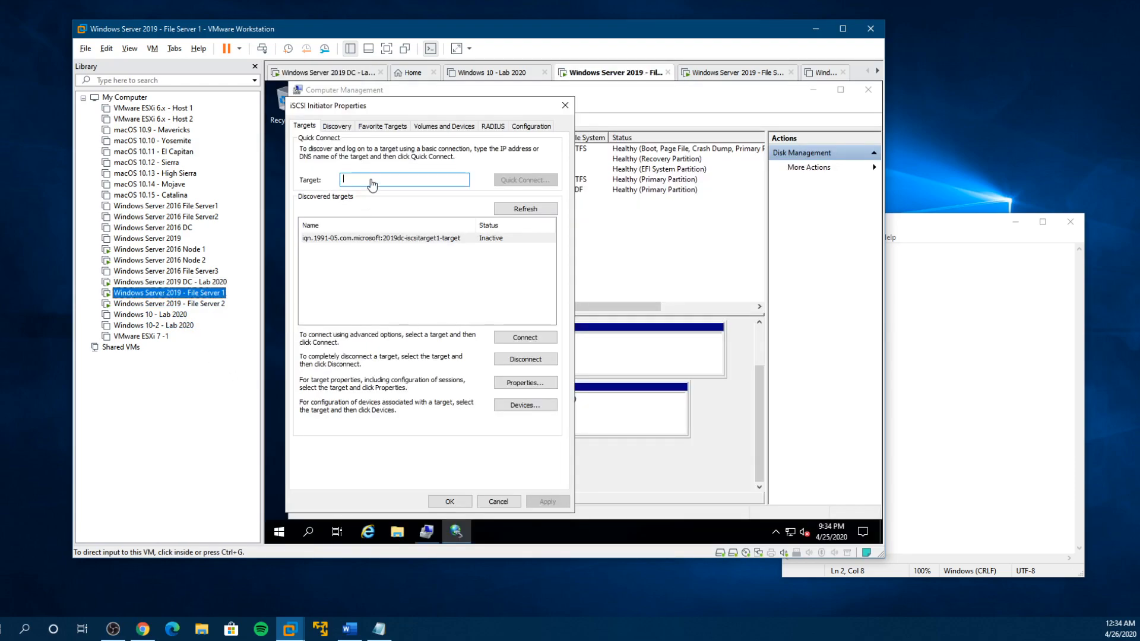
- Quick-connect File Server 1's iSCSI Initiator to the target server 2019DC and close the iSCSI Initiator properties
text(201)
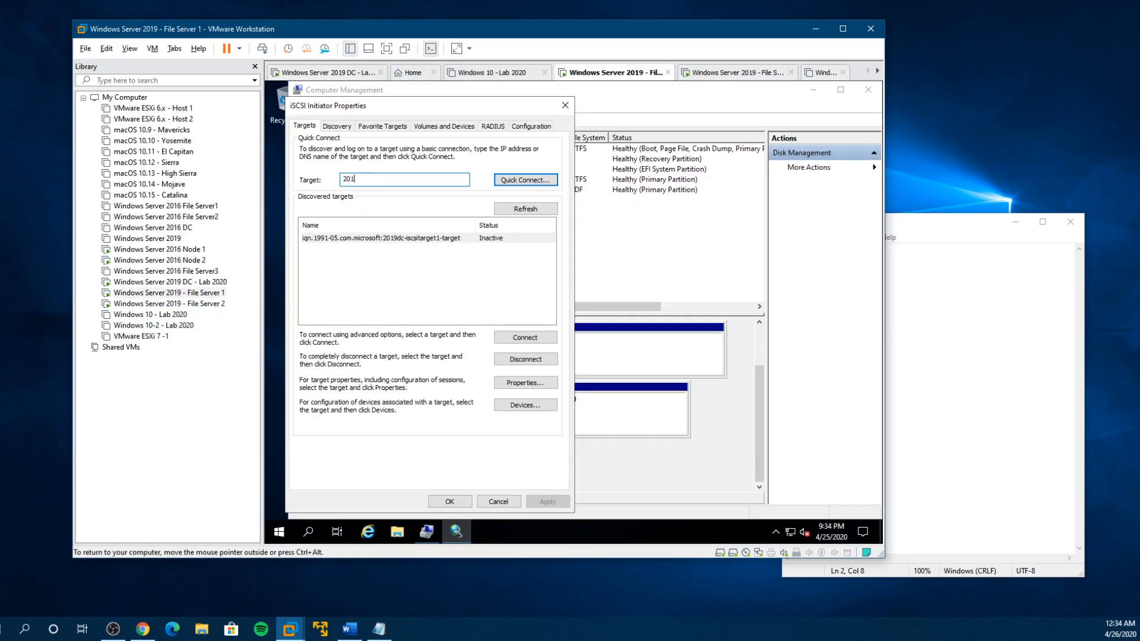
text(9DC)
click(506, 184)
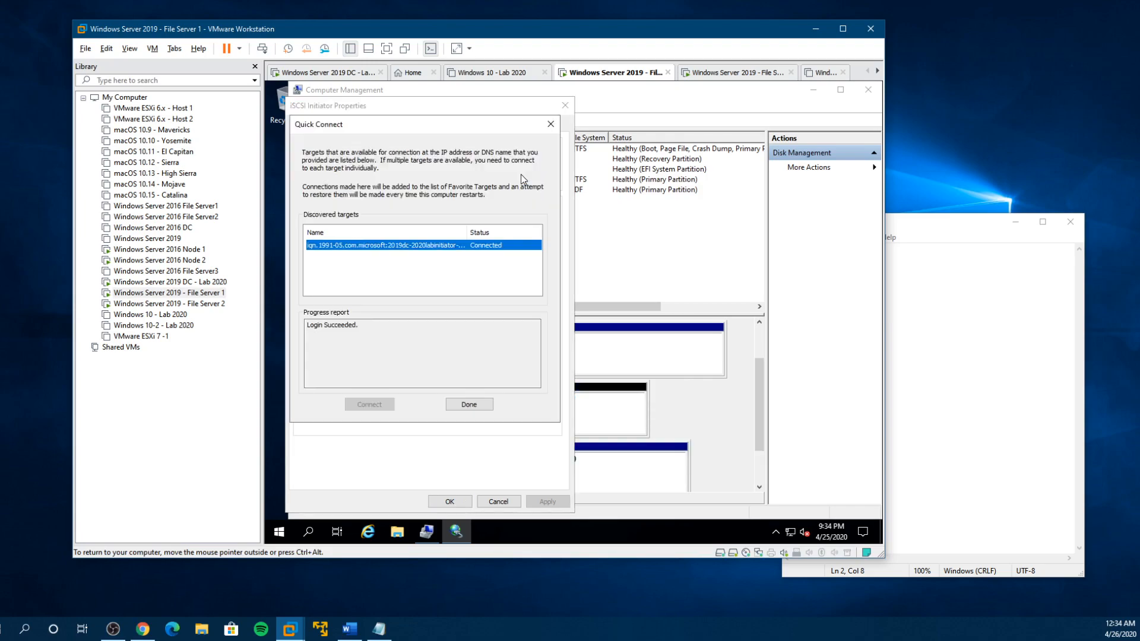
click(469, 404)
click(423, 252)
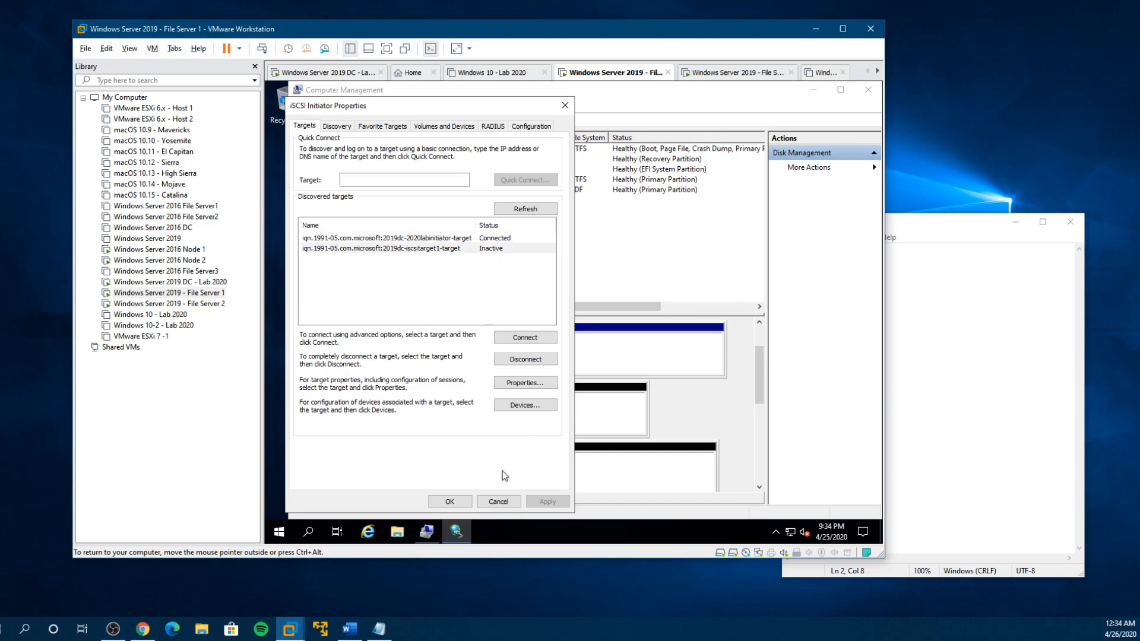
click(449, 502)
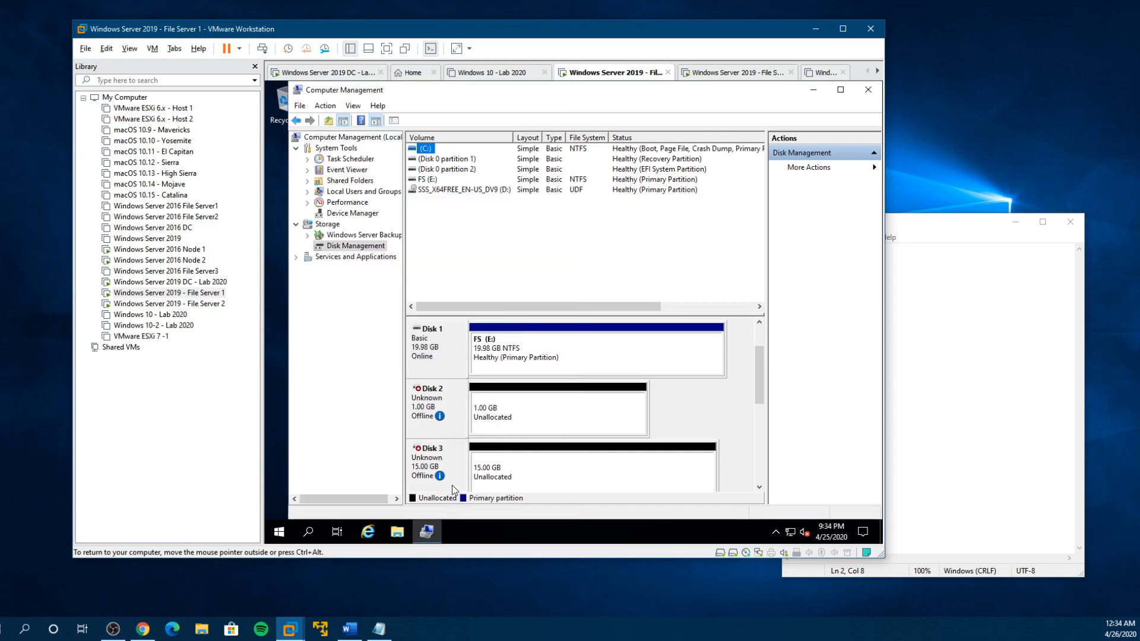
- Bring the four offline iSCSI disks, Disk 2 through Disk 5, online in Disk Management
mouse_move(761, 399)
mouse_down()
mouse_move(762, 451)
mouse_move(760, 409)
mouse_up()
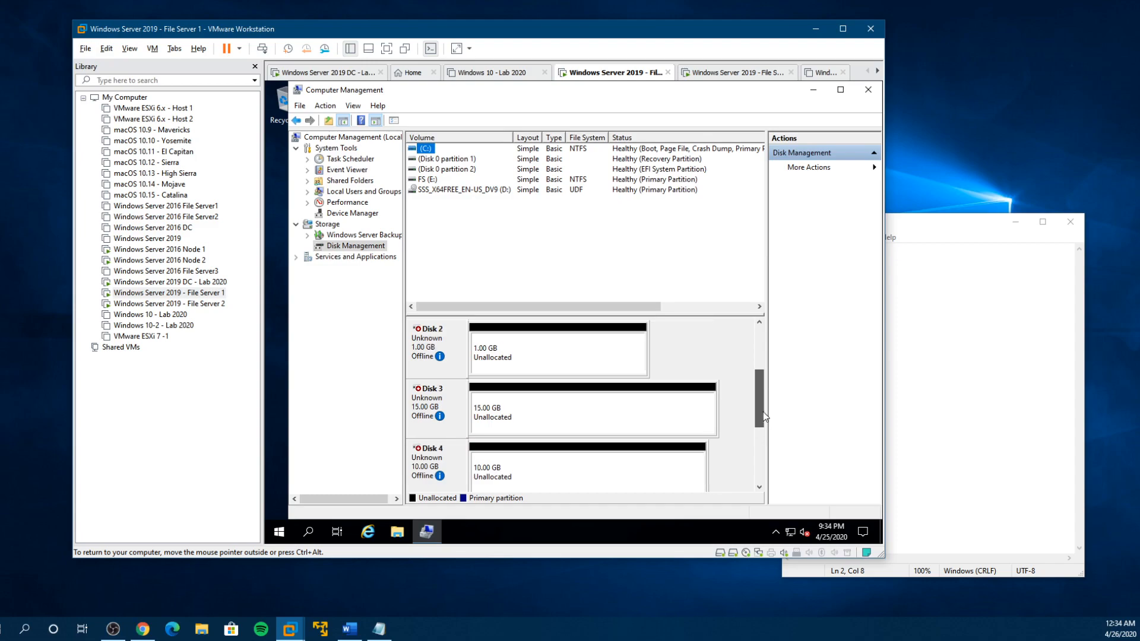
click(536, 346)
right_click(536, 344)
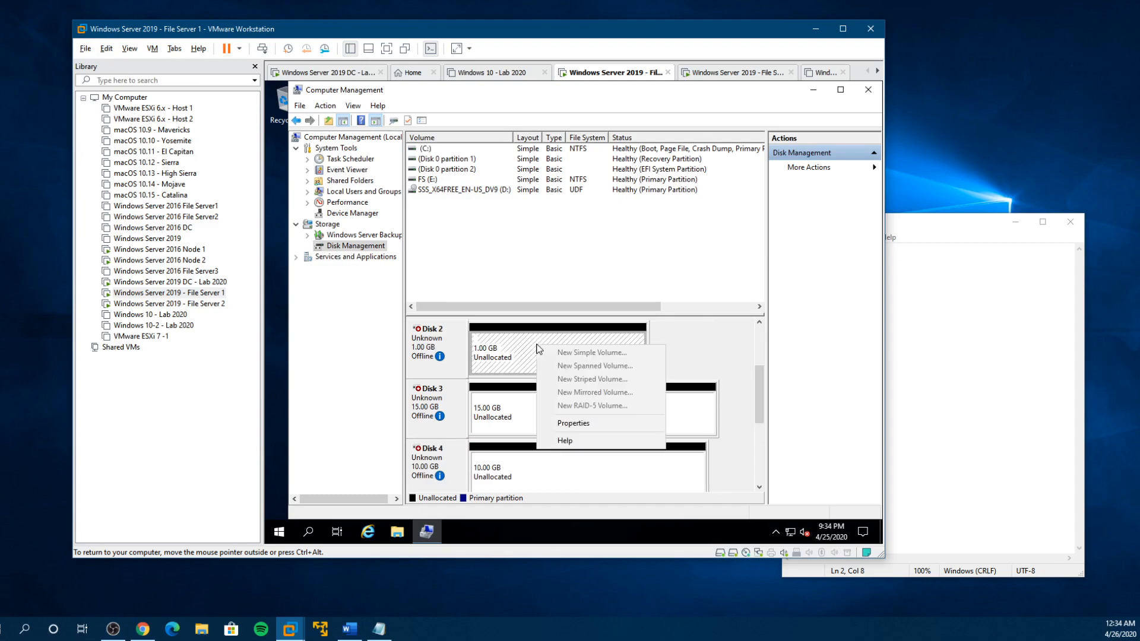
click(453, 336)
right_click(453, 336)
click(476, 346)
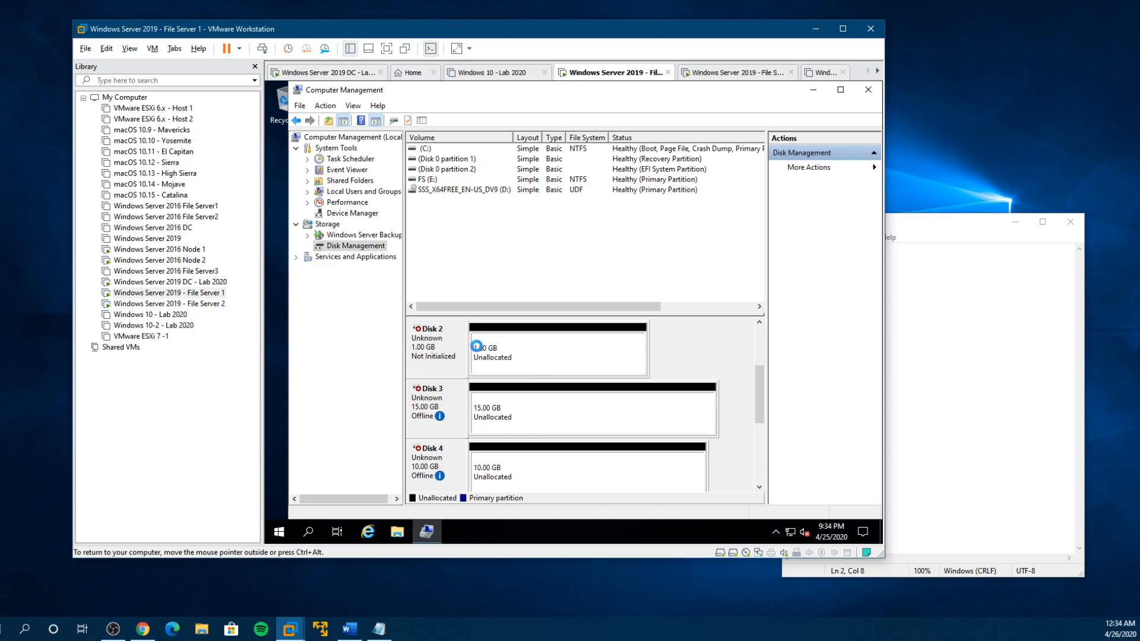
right_click(446, 409)
click(469, 415)
right_click(465, 465)
click(496, 467)
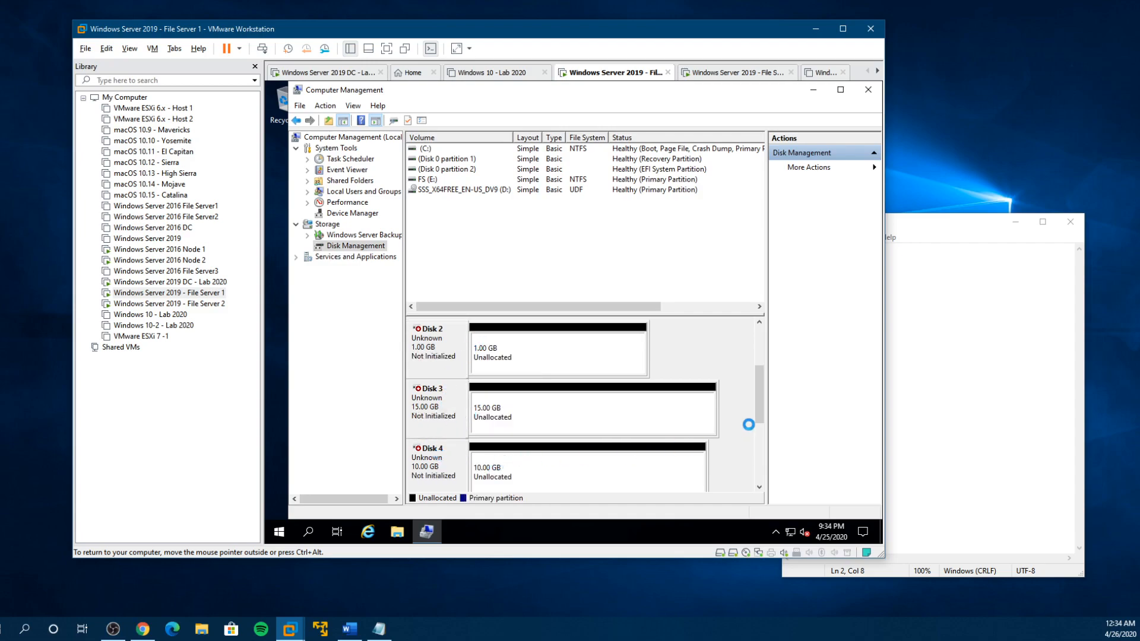
drag(762, 422, 761, 444)
right_click(450, 454)
click(473, 461)
- Initialize Disks 2, 3, 4 and 5 with the GPT (GUID Partition Table) partition style
drag(761, 433, 760, 368)
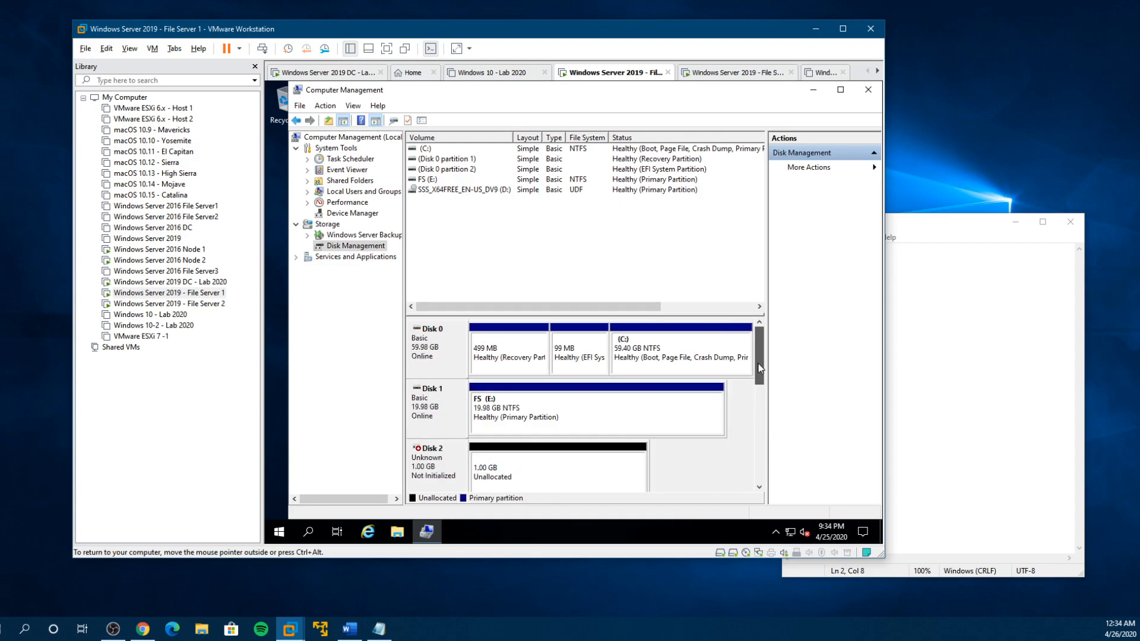
right_click(433, 457)
click(479, 396)
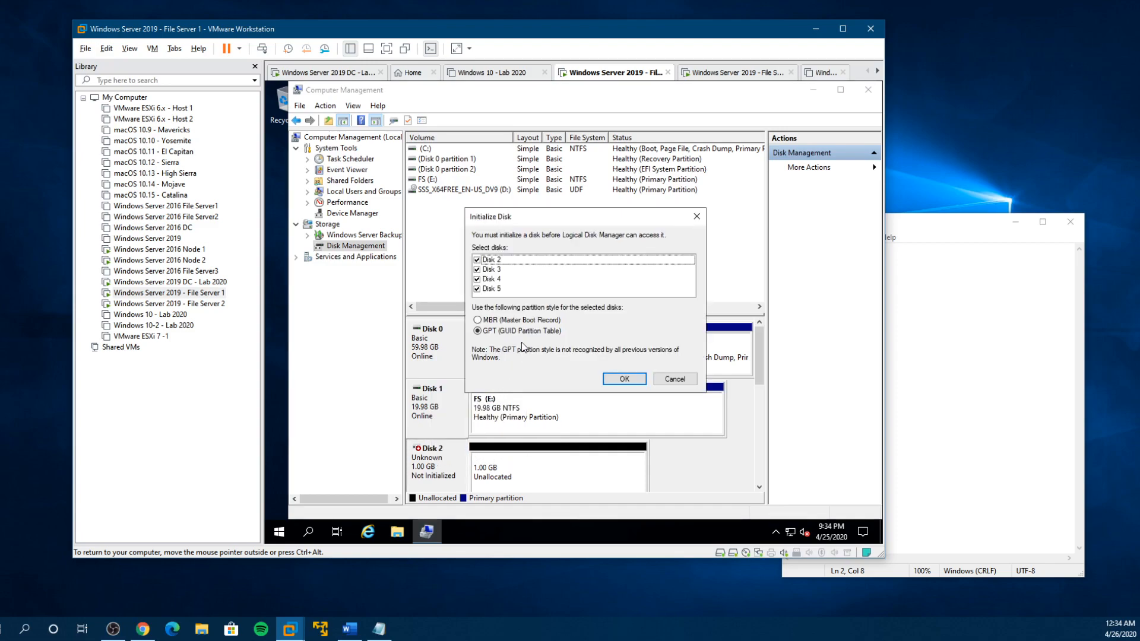
click(630, 379)
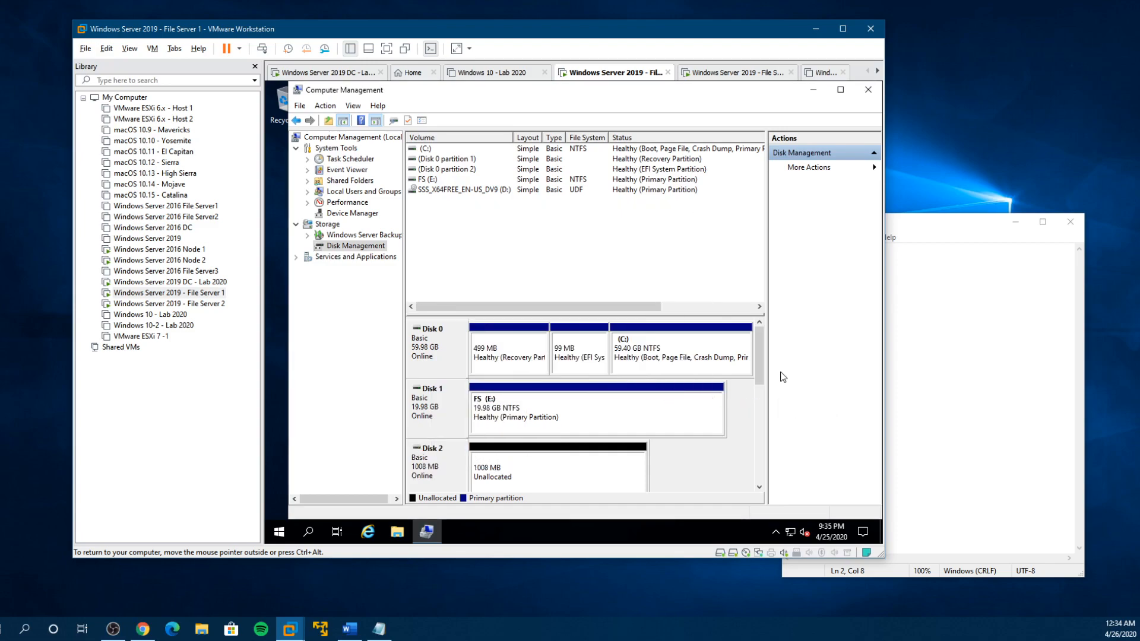
- Create a full-size simple NTFS volume labelled Quorum on Disk 2 with drive letter F
drag(761, 372, 764, 387)
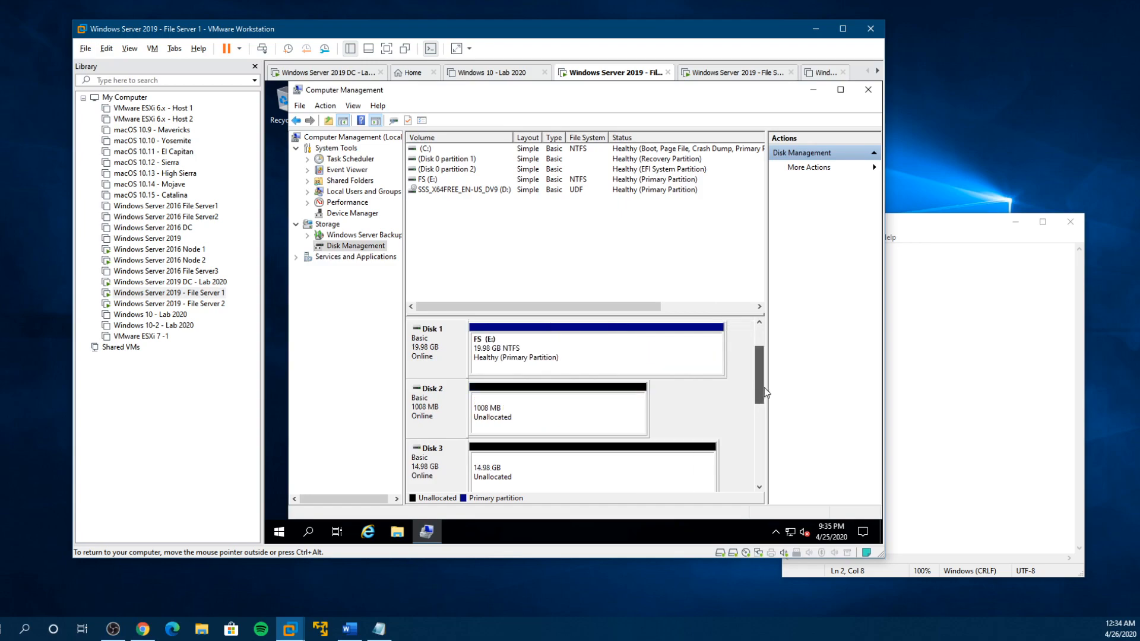
right_click(543, 402)
click(584, 411)
click(637, 366)
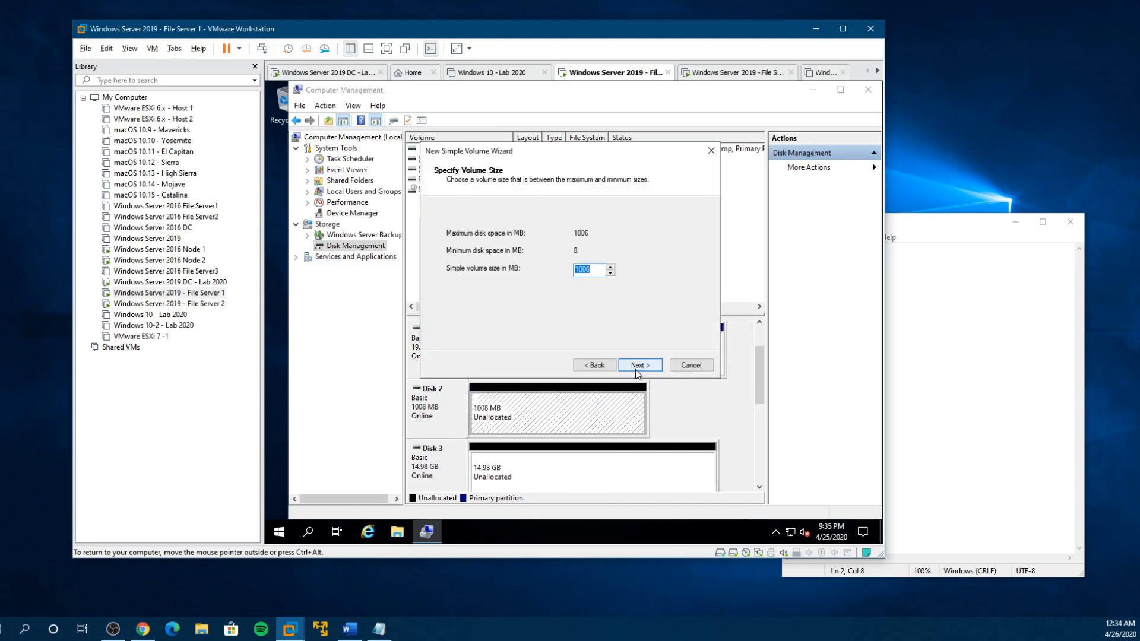
click(637, 366)
click(637, 365)
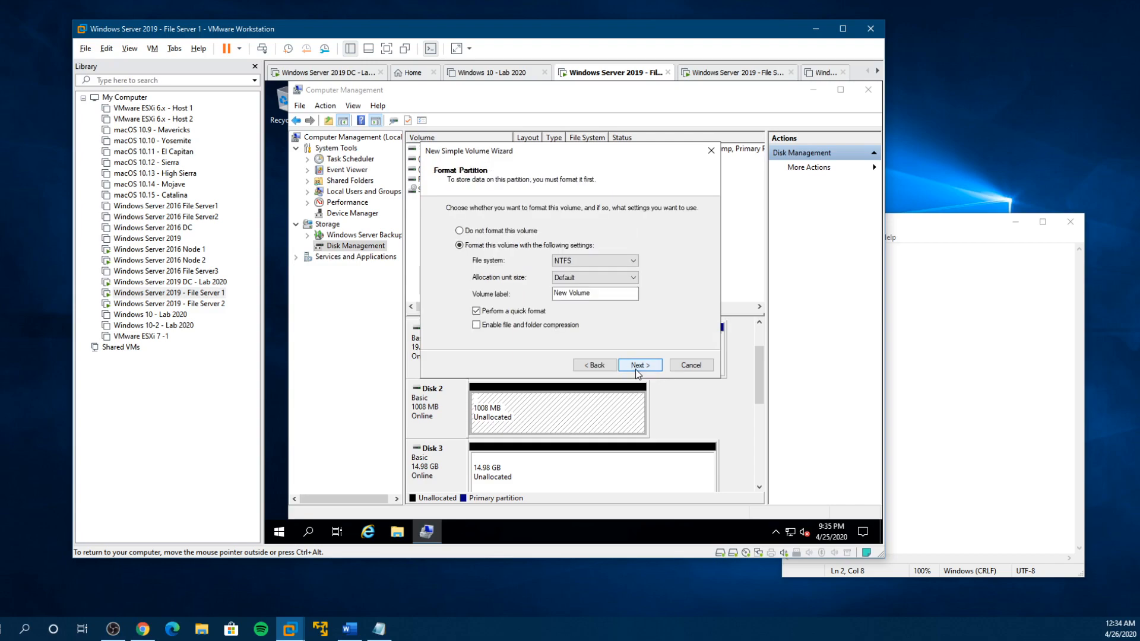
text(Quorum)
click(639, 365)
click(639, 365)
- Create a full-size simple NTFS volume labelled SQLData on Disk 3 with drive letter G
right_click(627, 477)
click(667, 384)
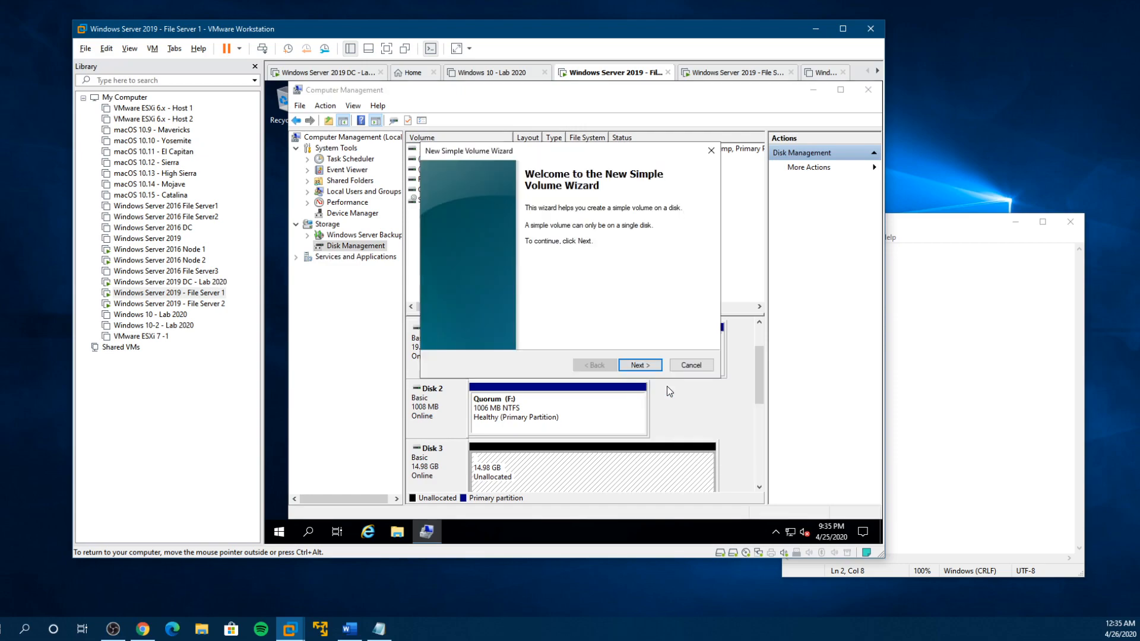
click(639, 365)
click(640, 365)
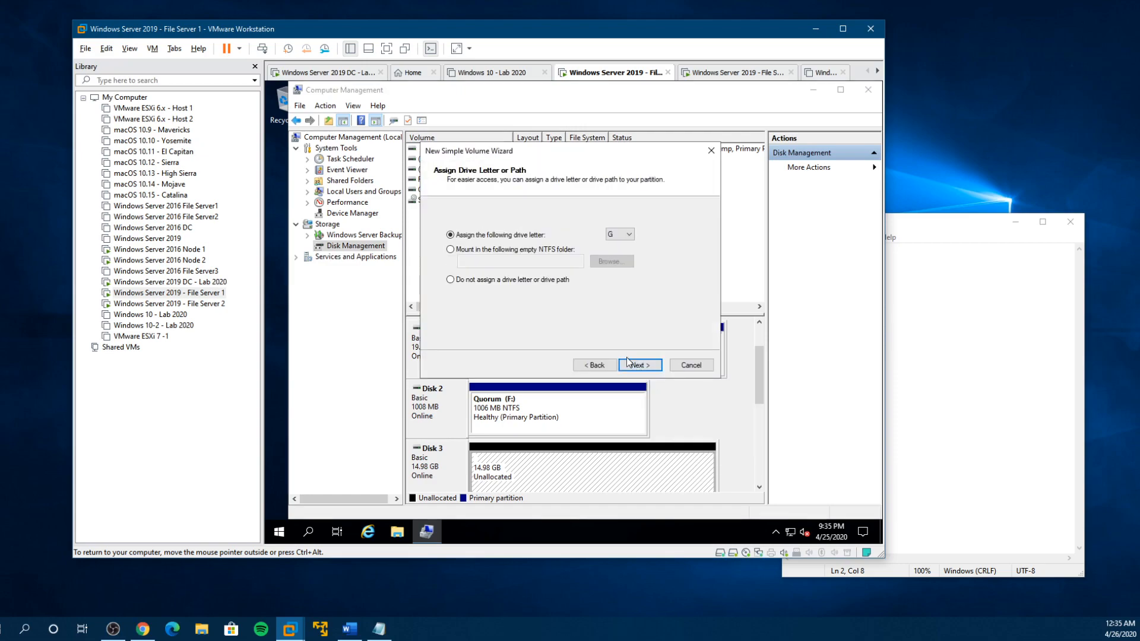
click(634, 366)
drag(601, 294, 550, 293)
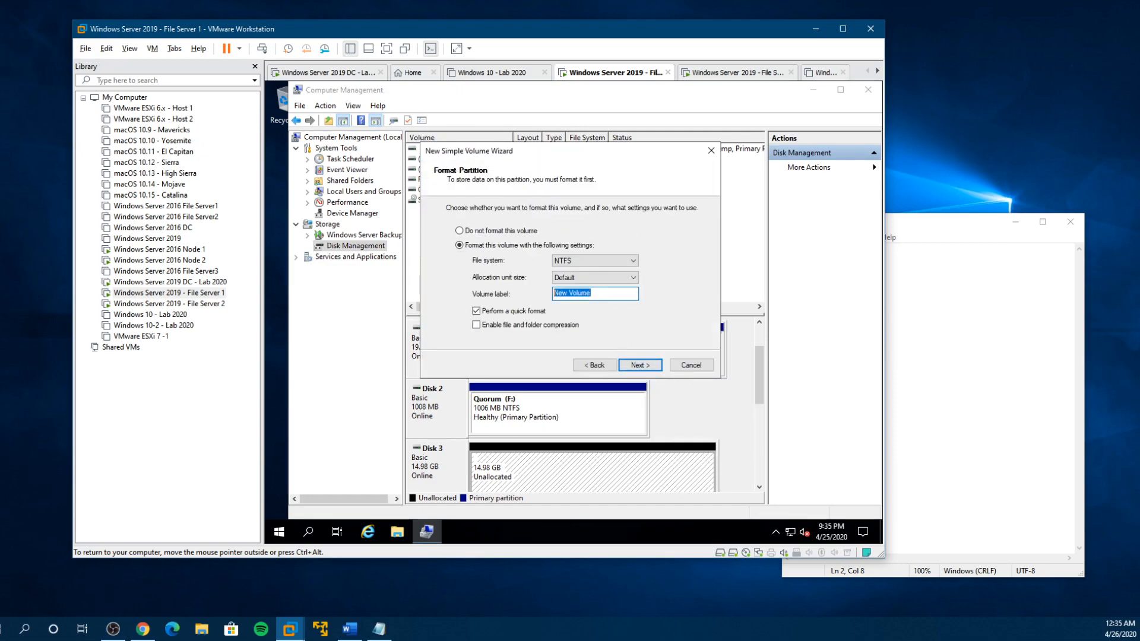
text(S)
key(Return)
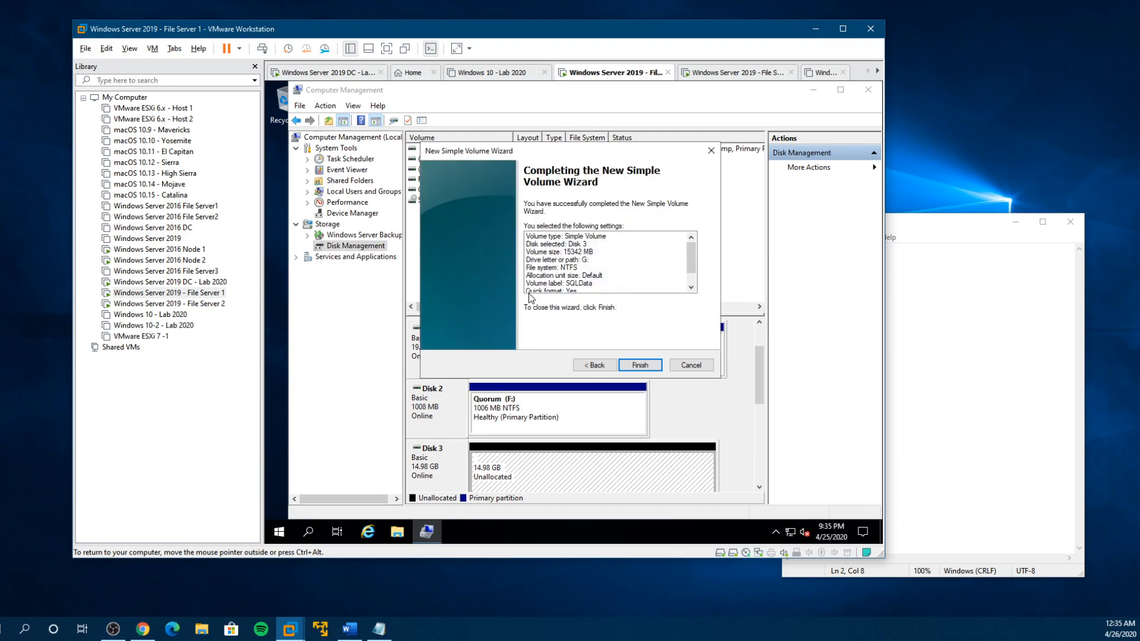
click(638, 364)
- Create a full-size simple NTFS volume labelled SQLLogs on Disk 4 with drive letter H
scroll(763, 398, down, 3)
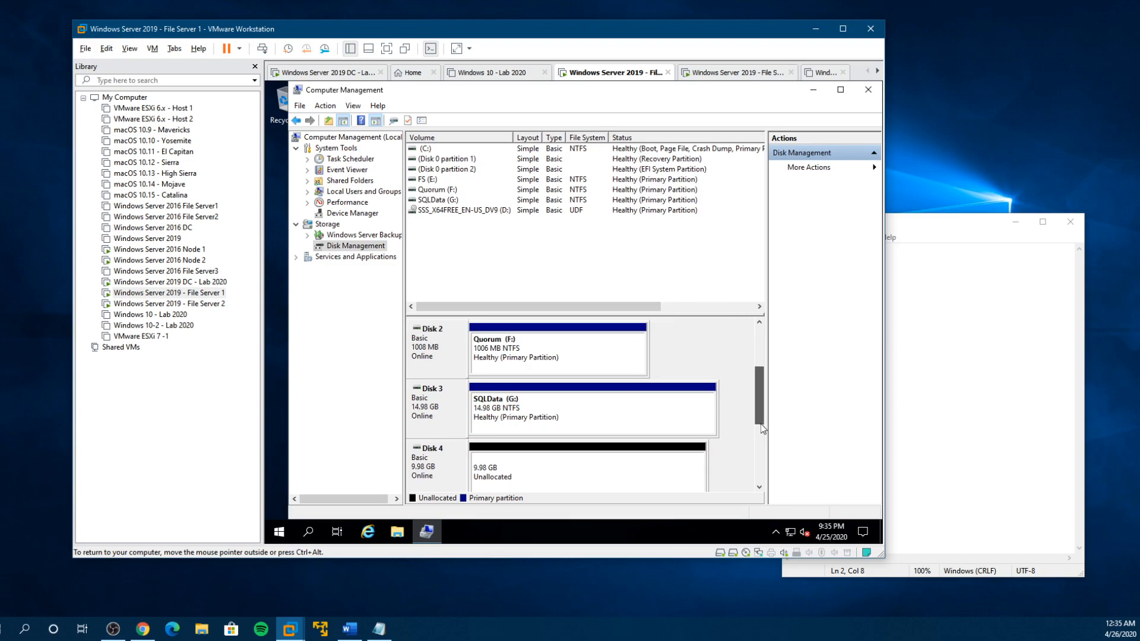
right_click(620, 408)
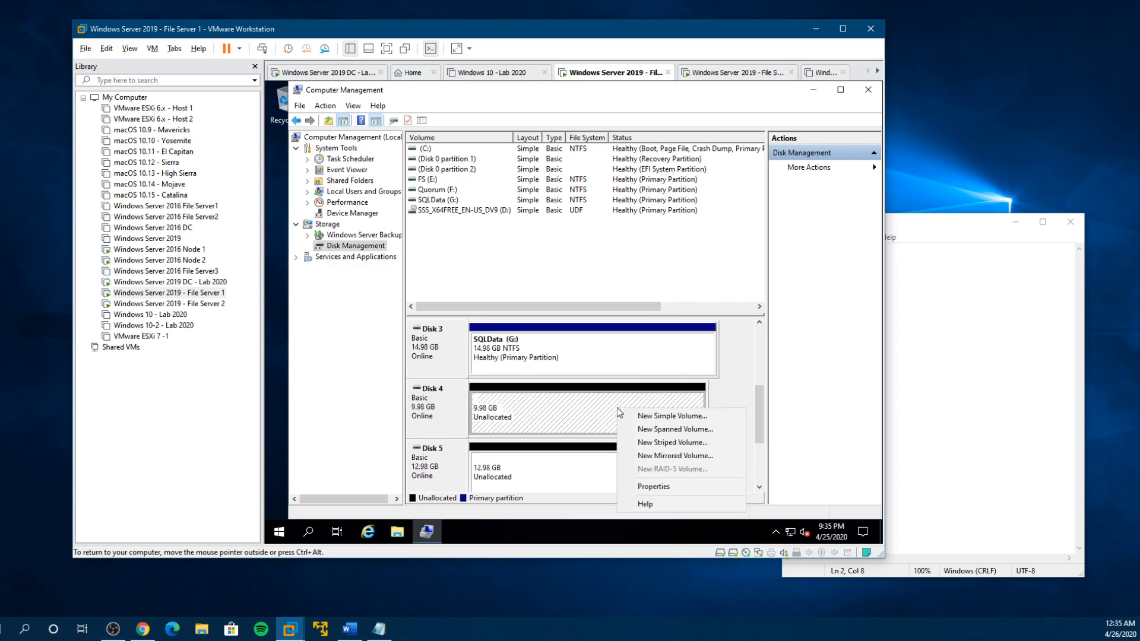
click(662, 416)
click(629, 366)
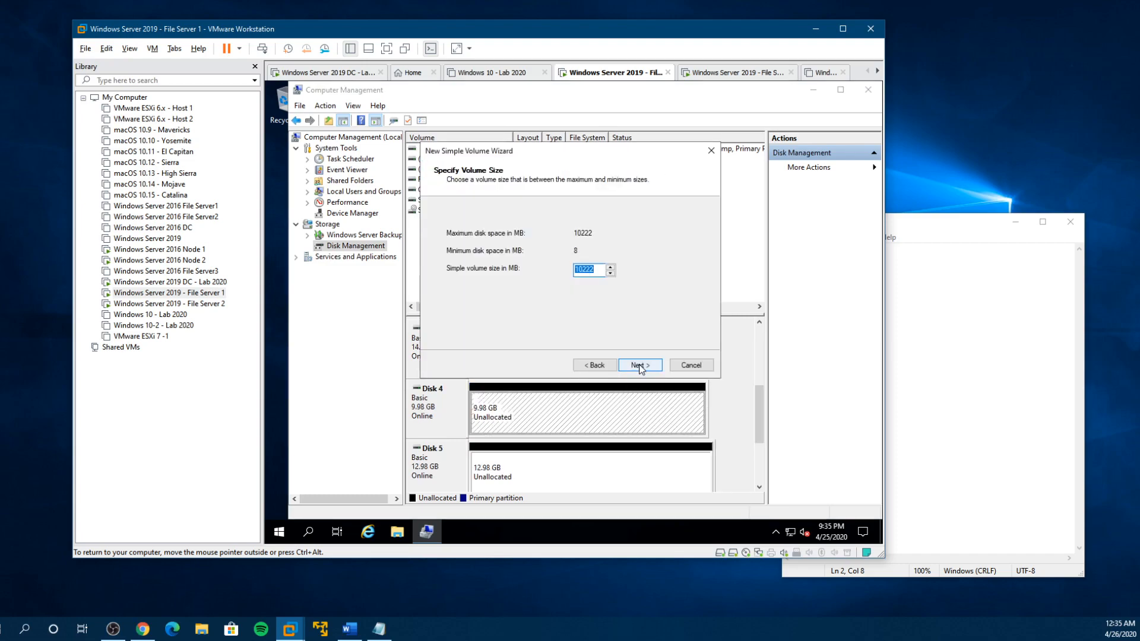
click(638, 365)
click(638, 365)
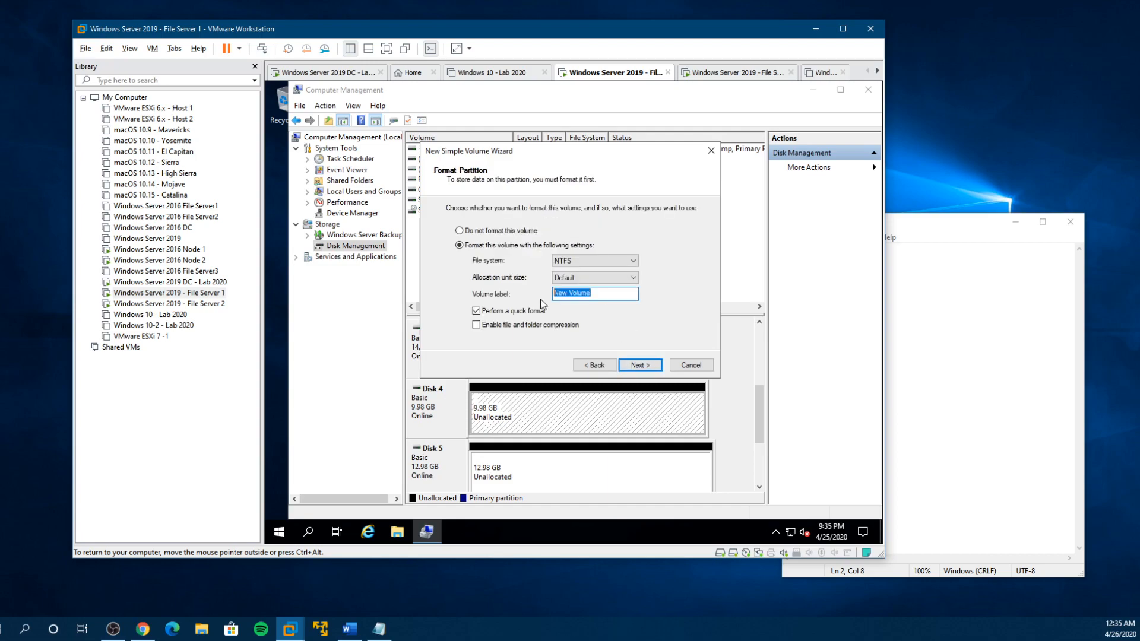
text(SQLLogs)
click(638, 366)
click(638, 366)
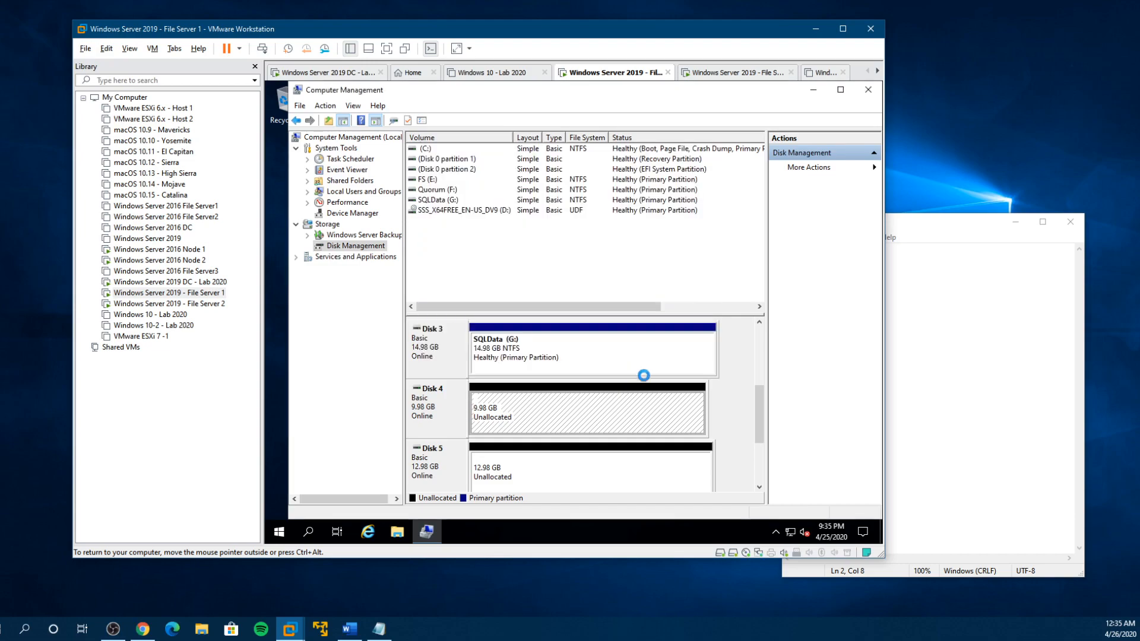
- Create a full-size simple NTFS volume labelled SQLBack on Disk 5 with drive letter I
drag(759, 437, 758, 456)
click(631, 411)
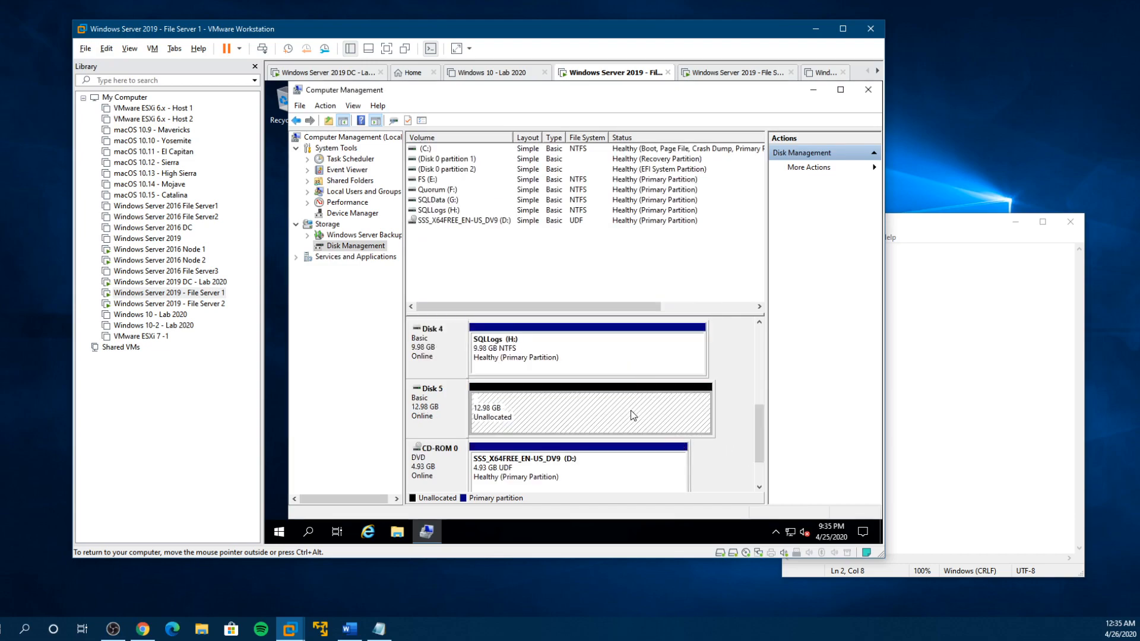
right_click(630, 411)
click(669, 417)
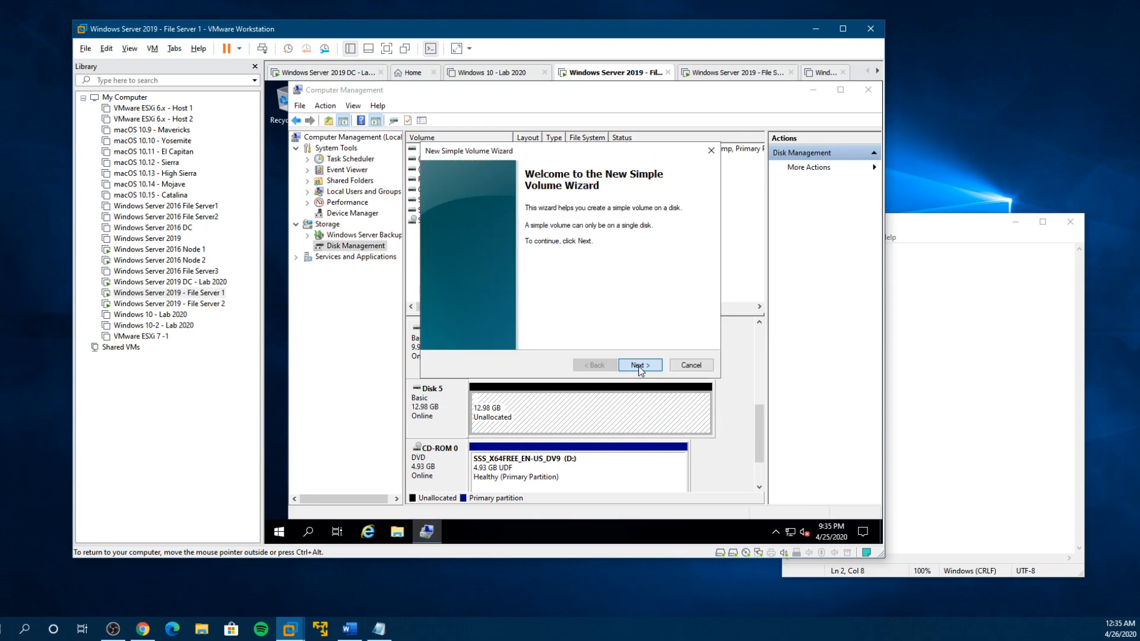
click(639, 365)
click(636, 364)
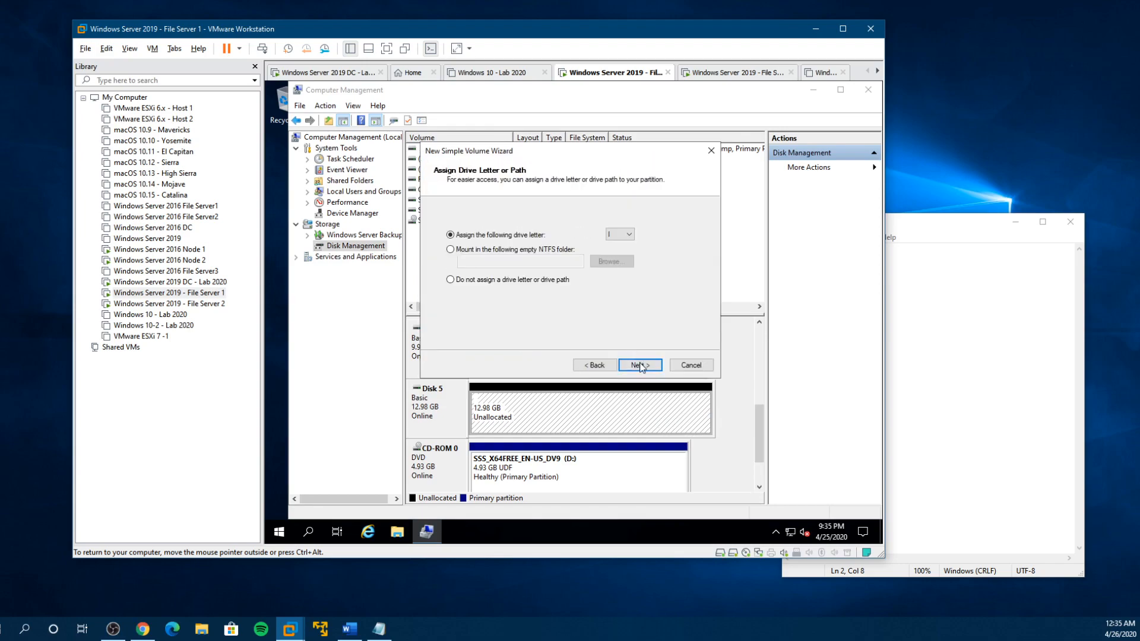
click(636, 364)
drag(591, 292, 538, 293)
text(SQLBack)
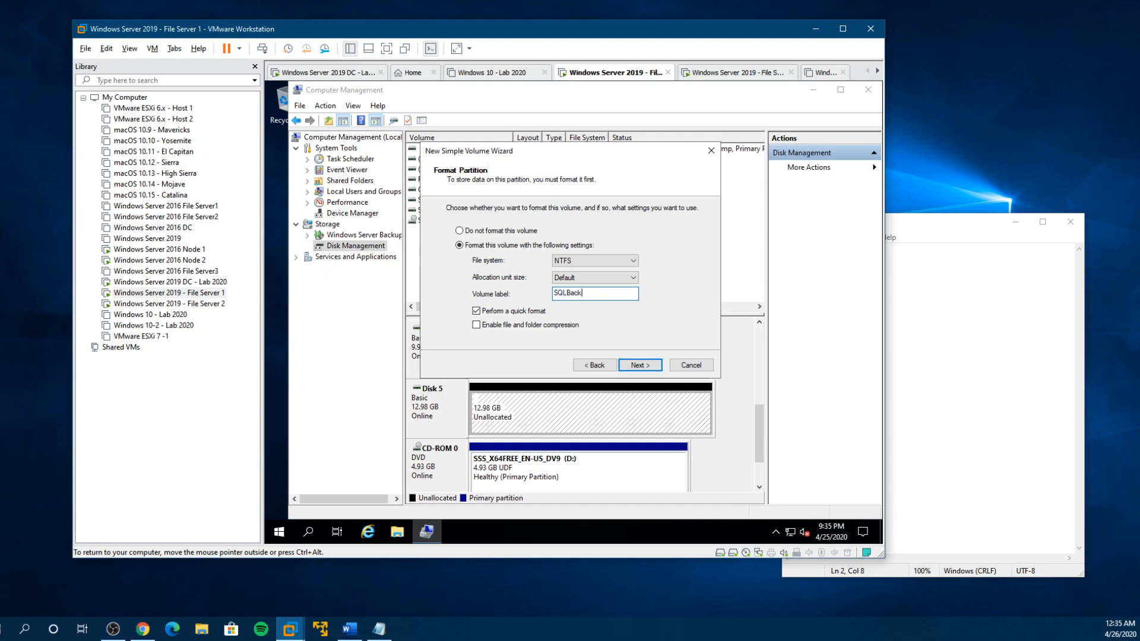
key(Return)
click(630, 369)
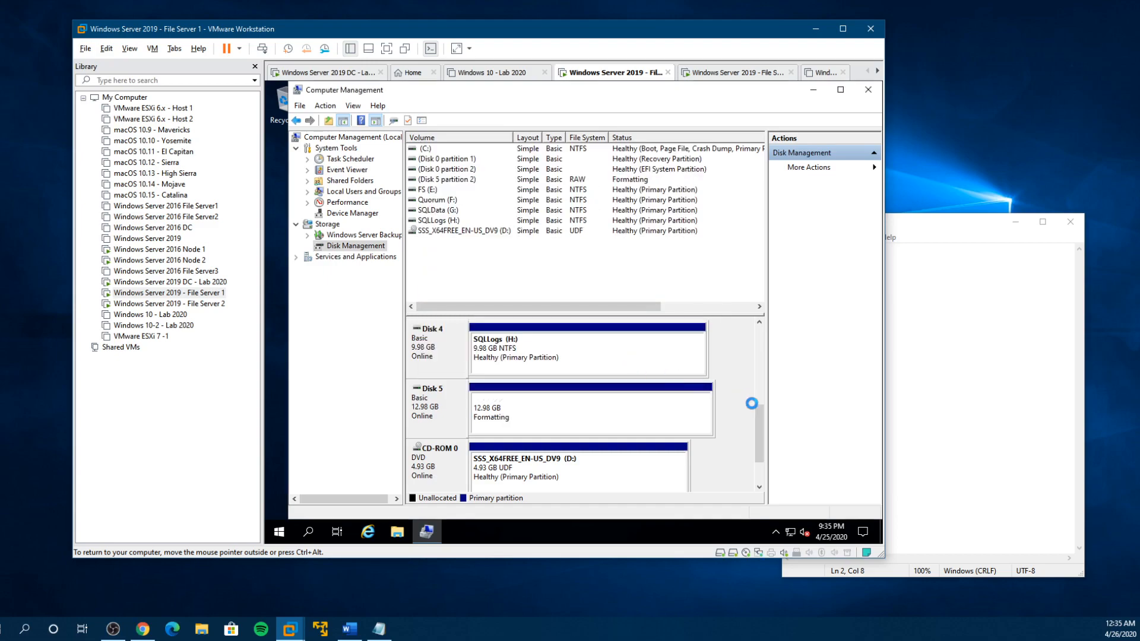
scroll(761, 441, down, 1)
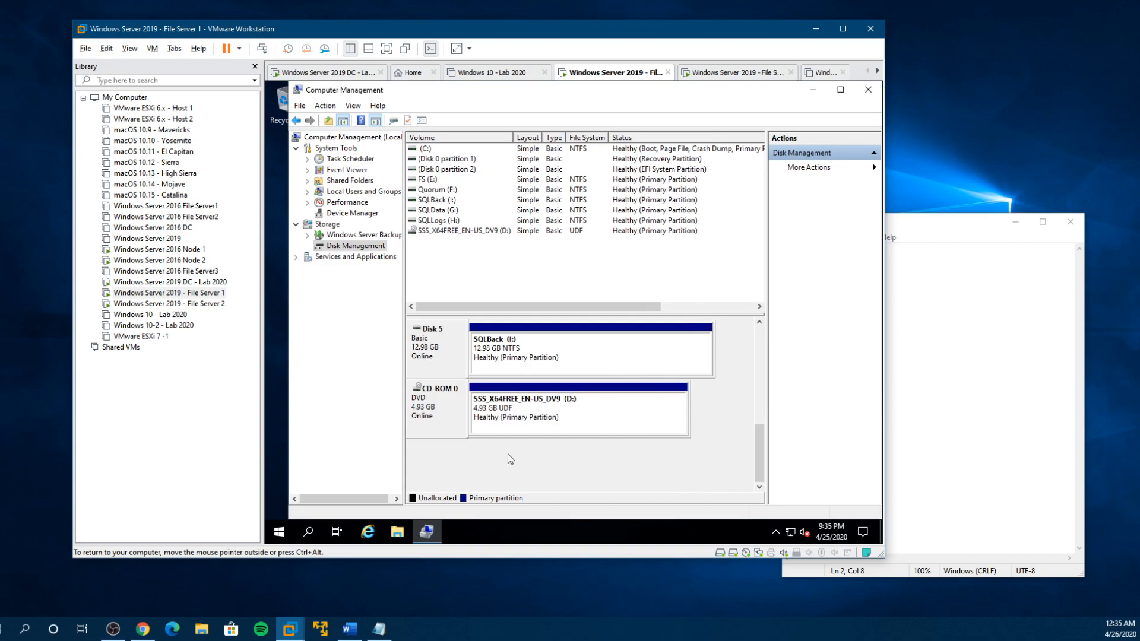
- Open This PC in File Explorer and check the new Quorum, SQLData, SQLLogs and SQLBack drives
click(398, 532)
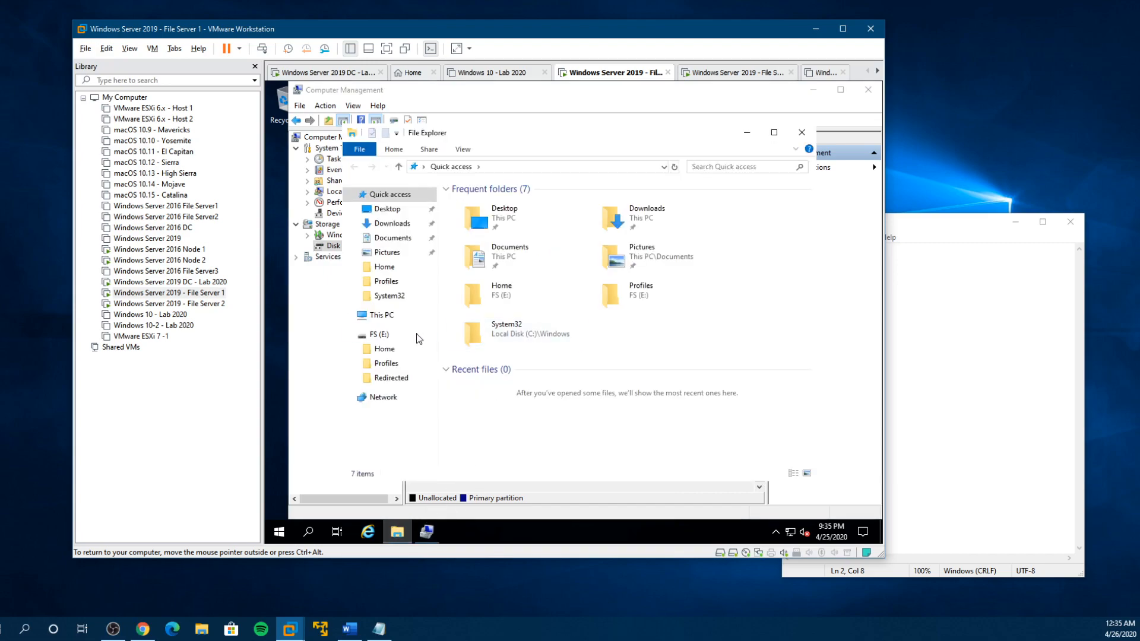
click(388, 320)
scroll(772, 356, down, 1)
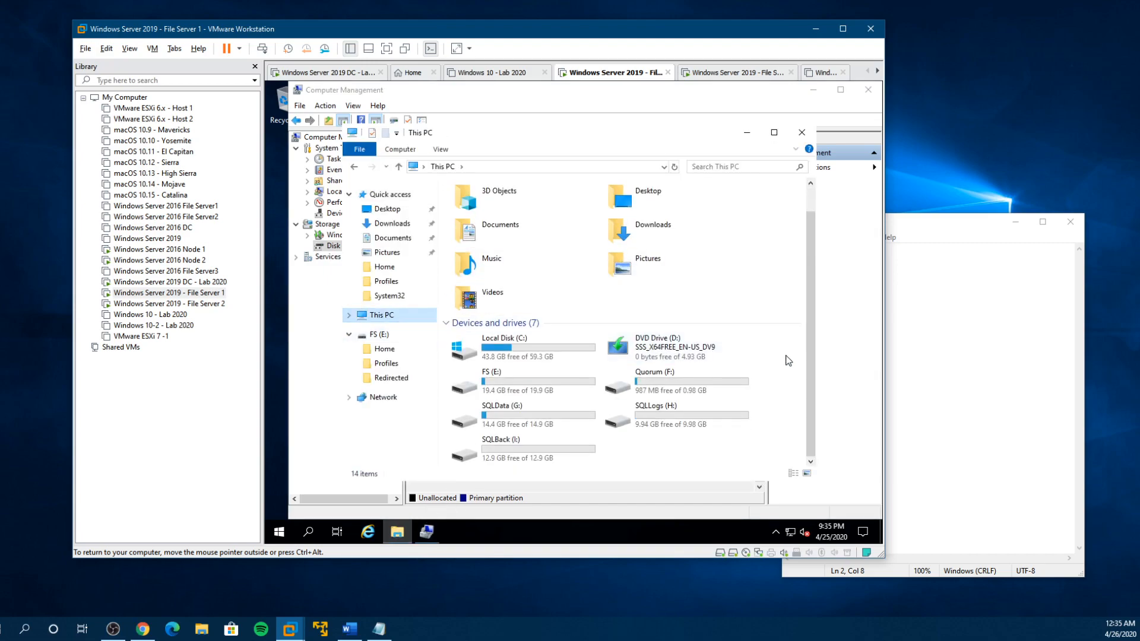
click(579, 415)
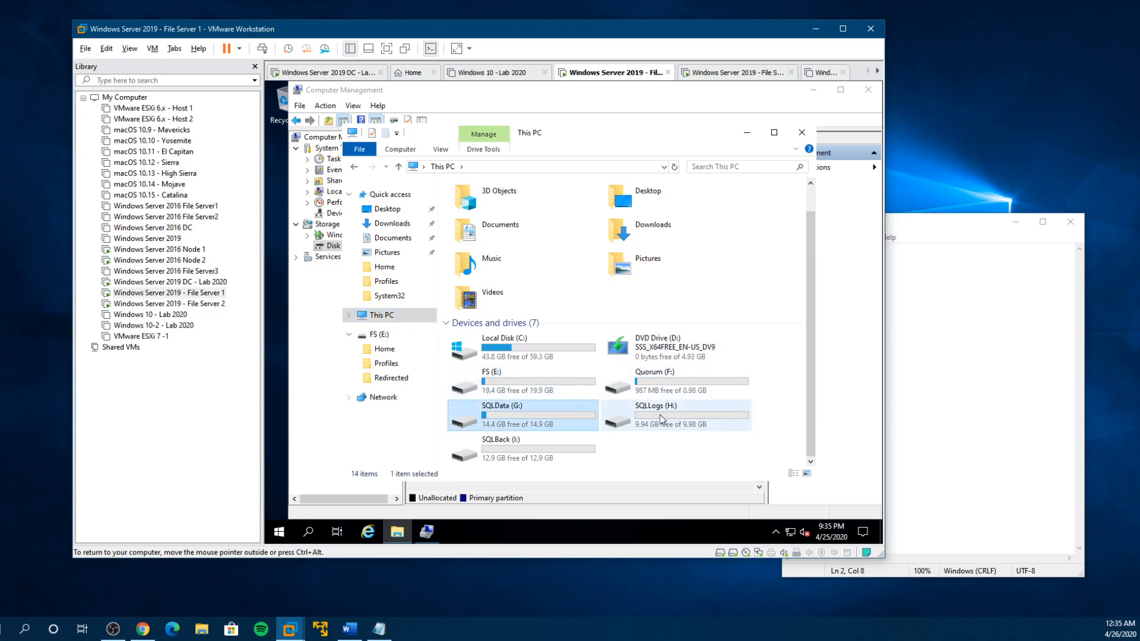
click(550, 444)
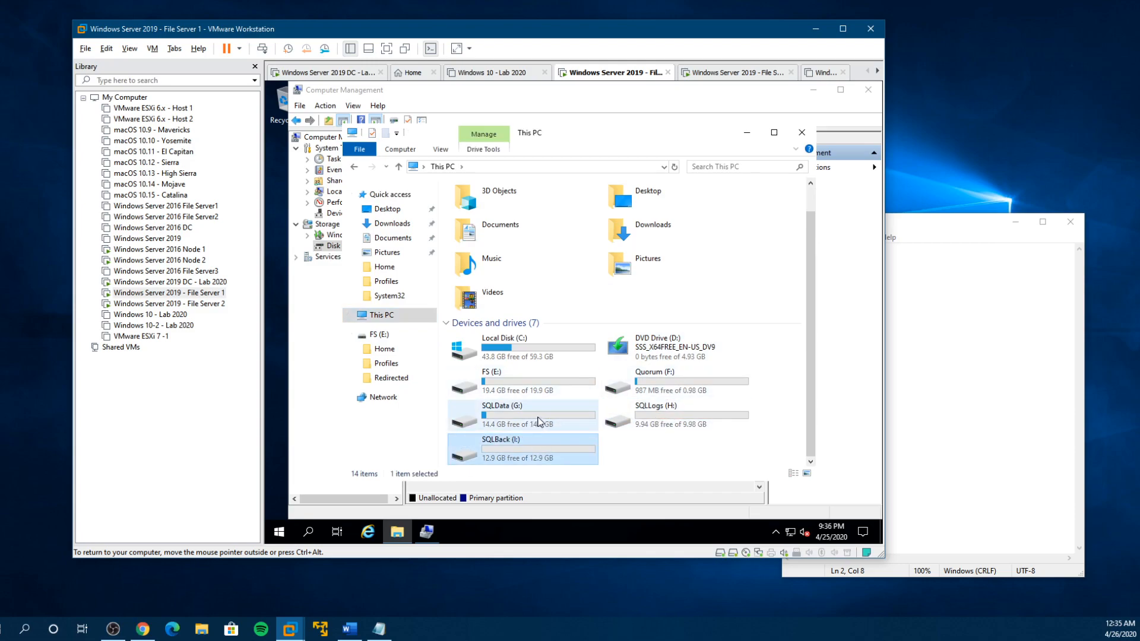
click(536, 420)
double_click(536, 420)
click(441, 167)
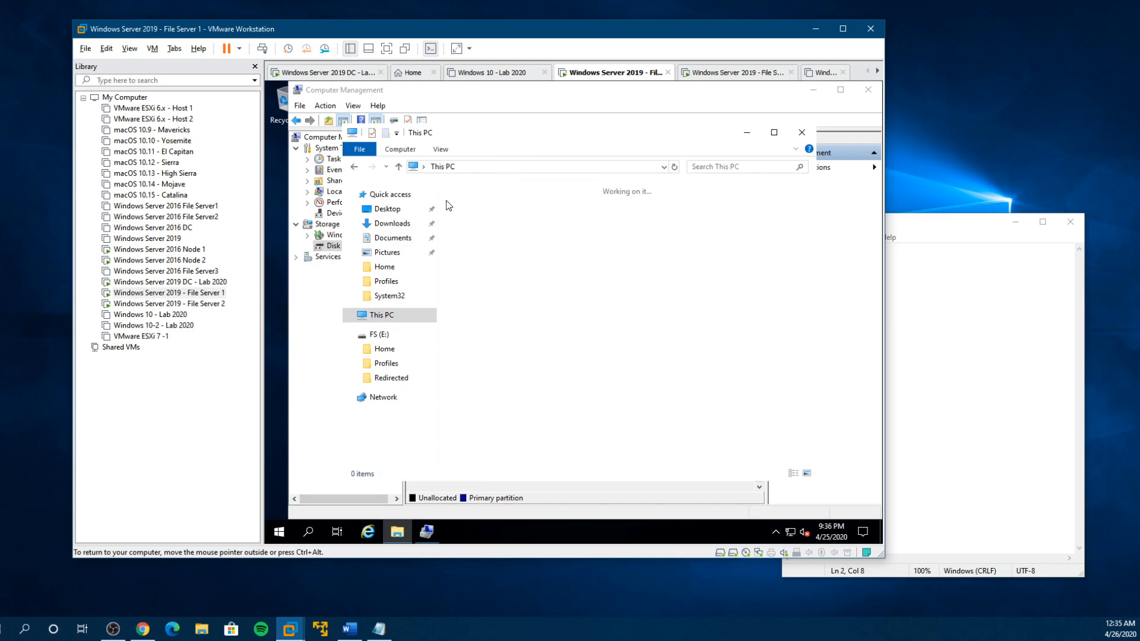
- Switch to the Windows Server 2019 - File Server 2 machine and check its disks in a maximized Computer Management Disk Management view
click(213, 305)
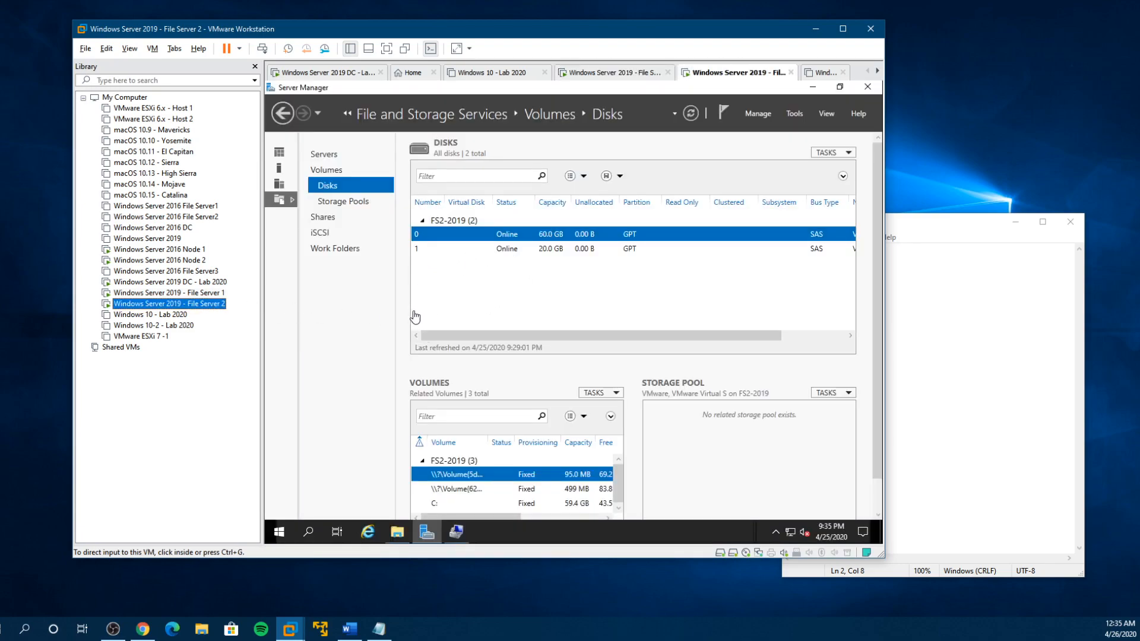
click(455, 531)
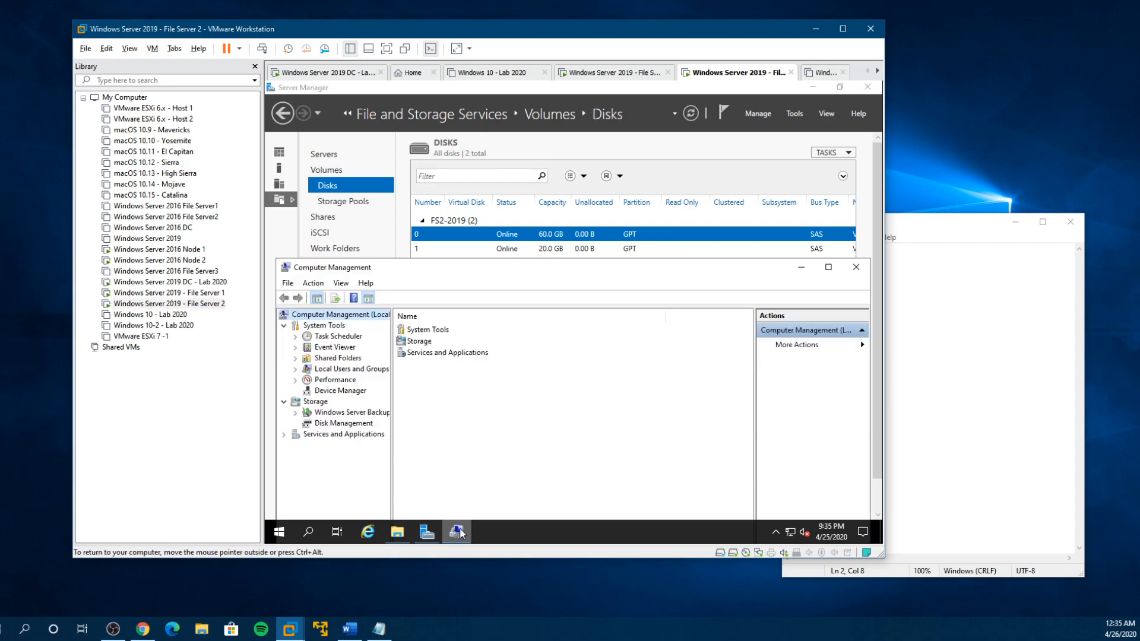
click(350, 423)
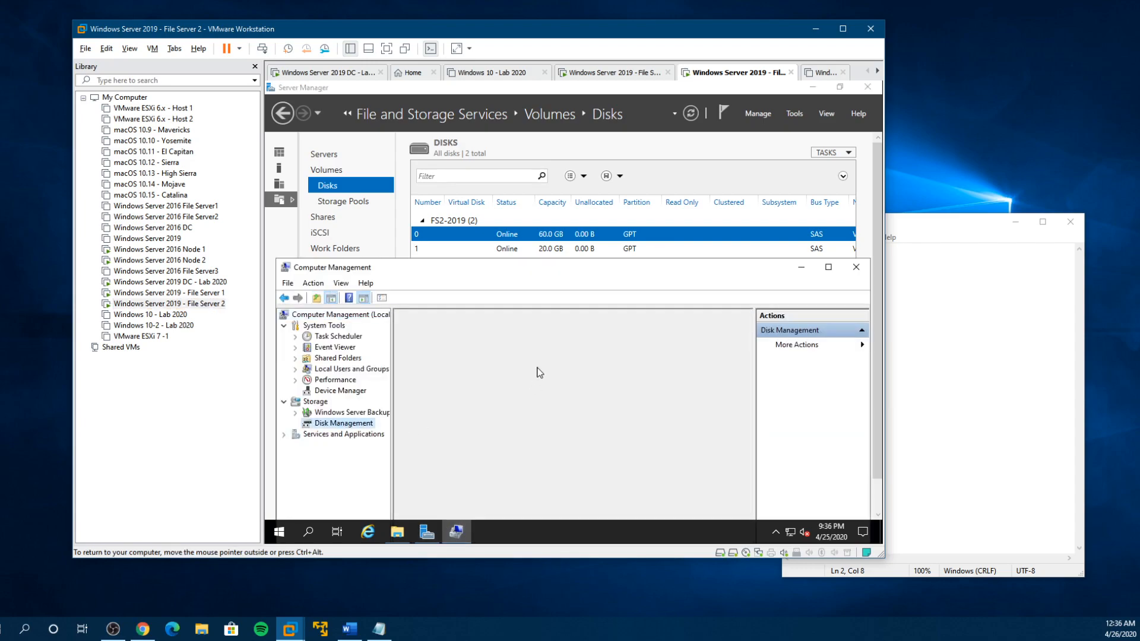
double_click(558, 272)
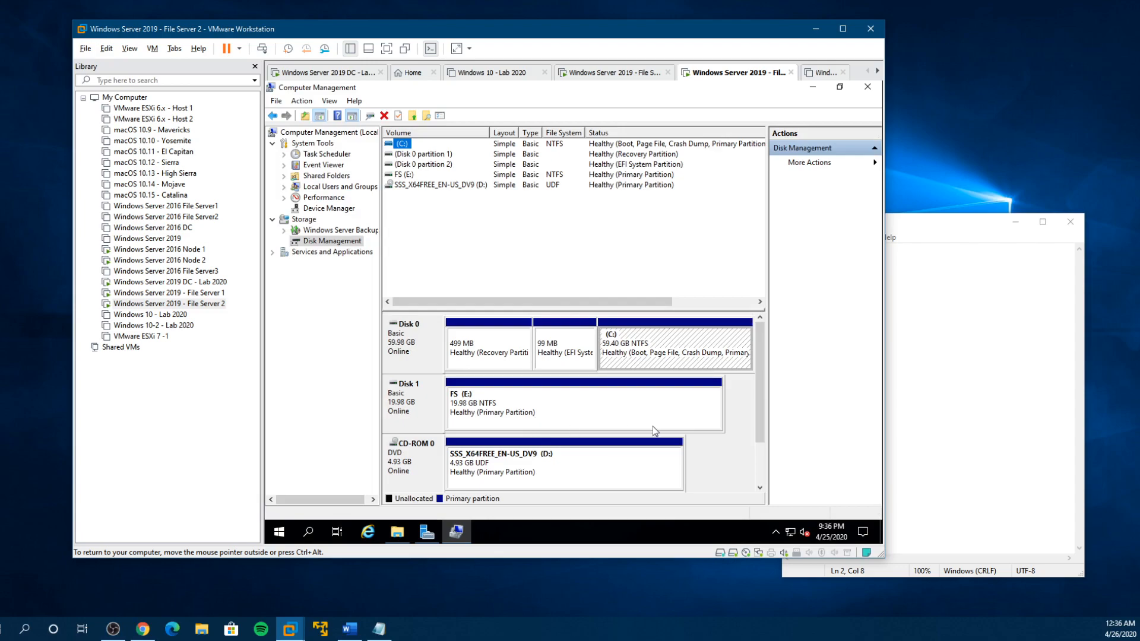
drag(763, 425, 763, 475)
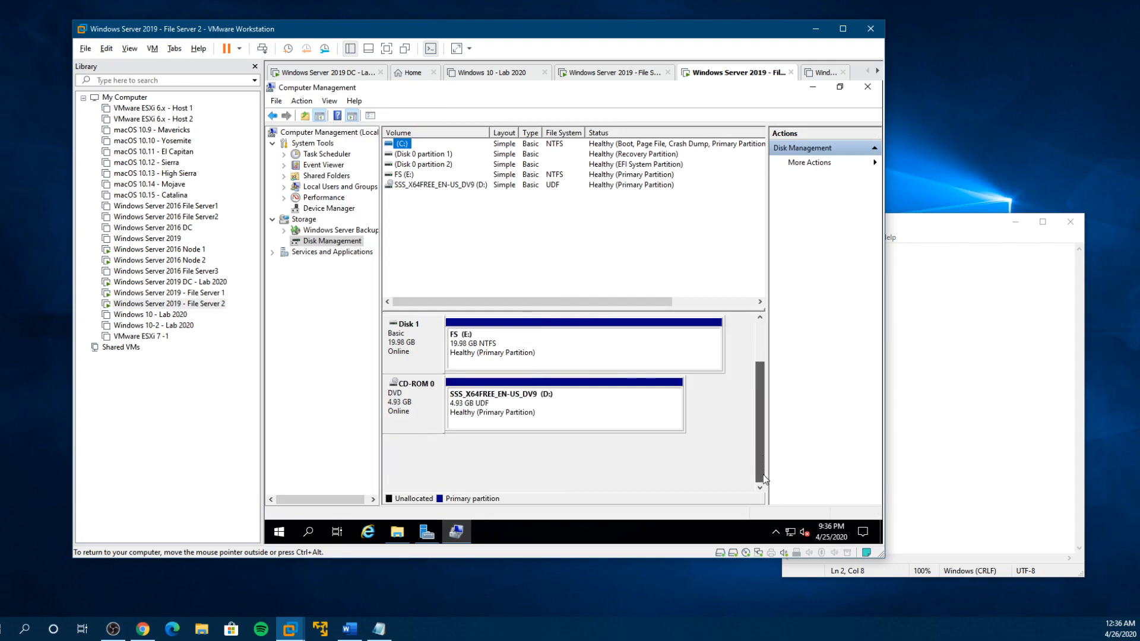
- Launch the iSCSI Initiator on File Server 2 and agree to start the Microsoft iSCSI service automatically
click(279, 532)
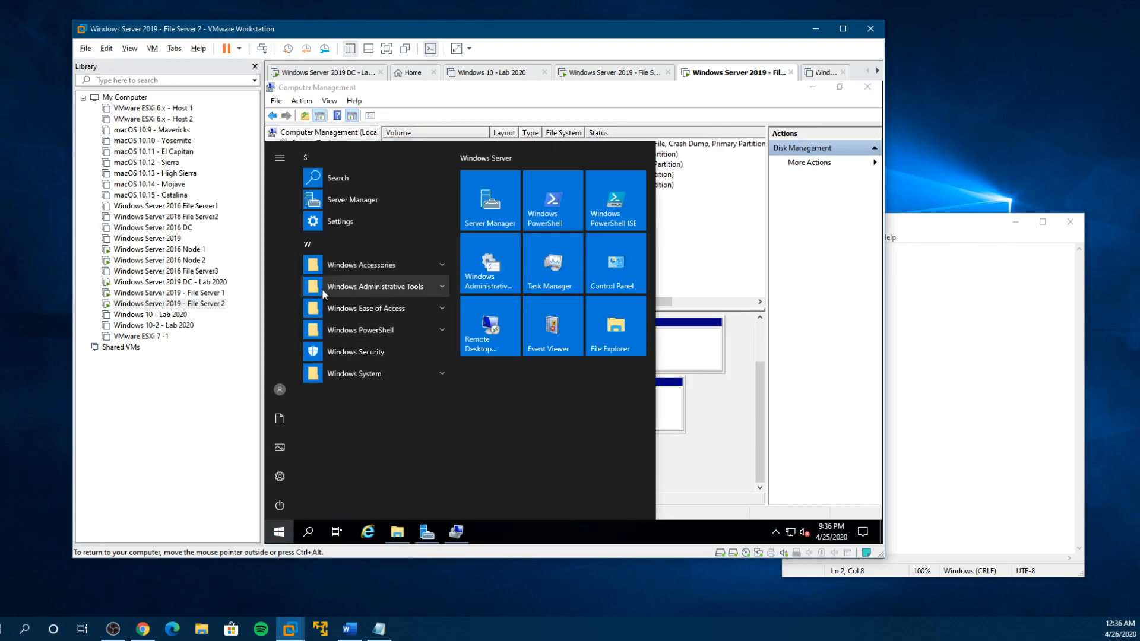
click(334, 287)
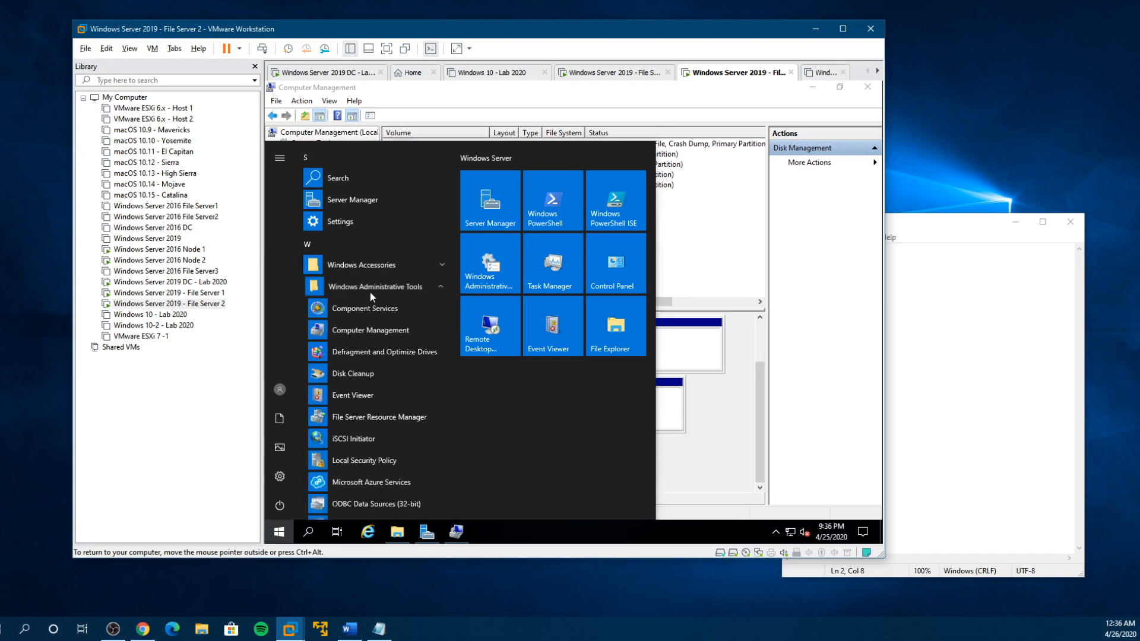
click(350, 439)
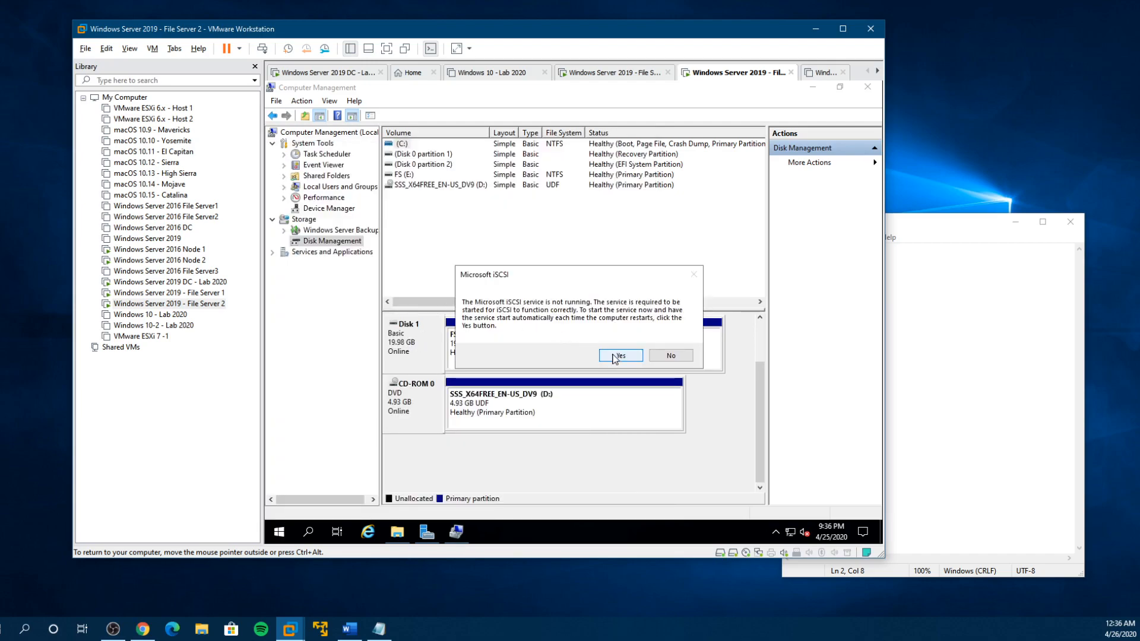
click(632, 358)
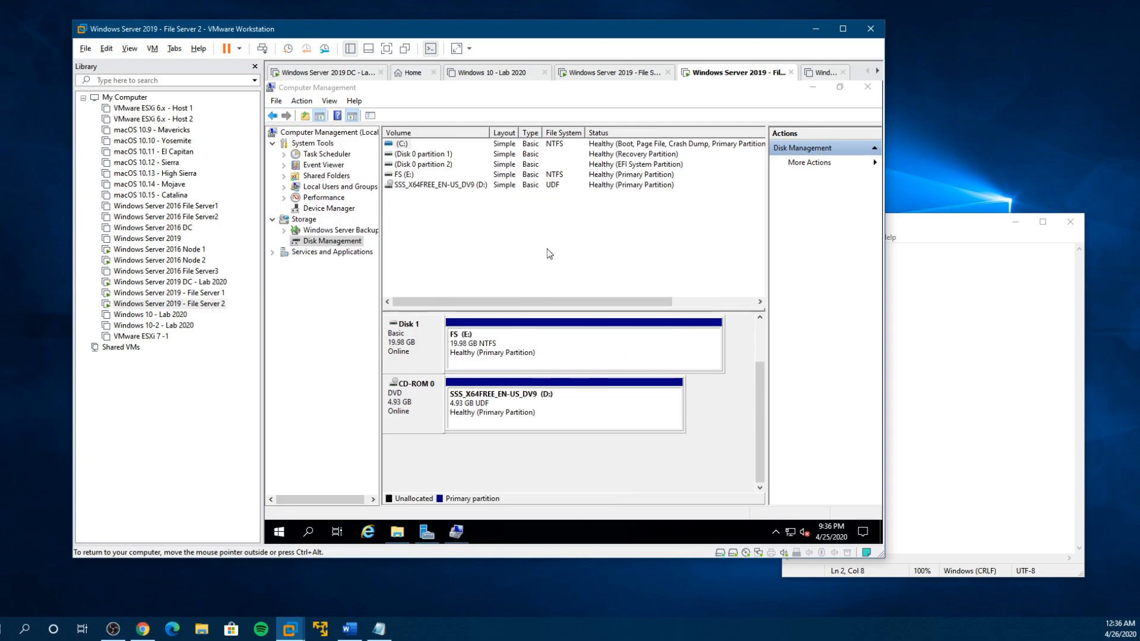
- Bring the iSCSI Initiator Properties window forward, minimize Server Manager, and reposition the window over Disk Management
click(426, 531)
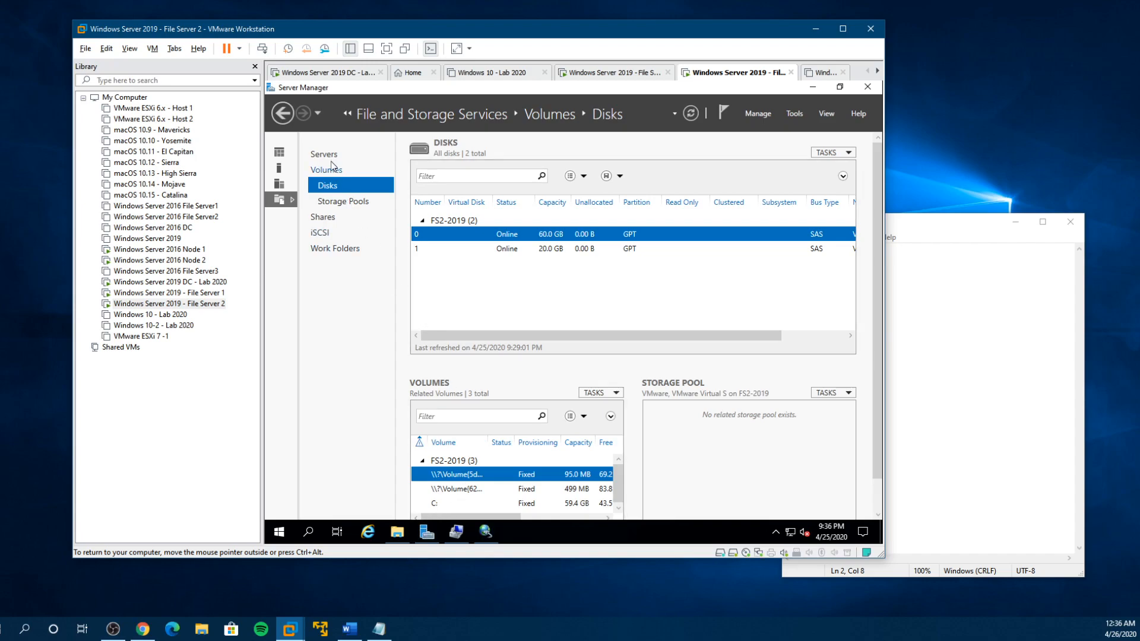
click(279, 152)
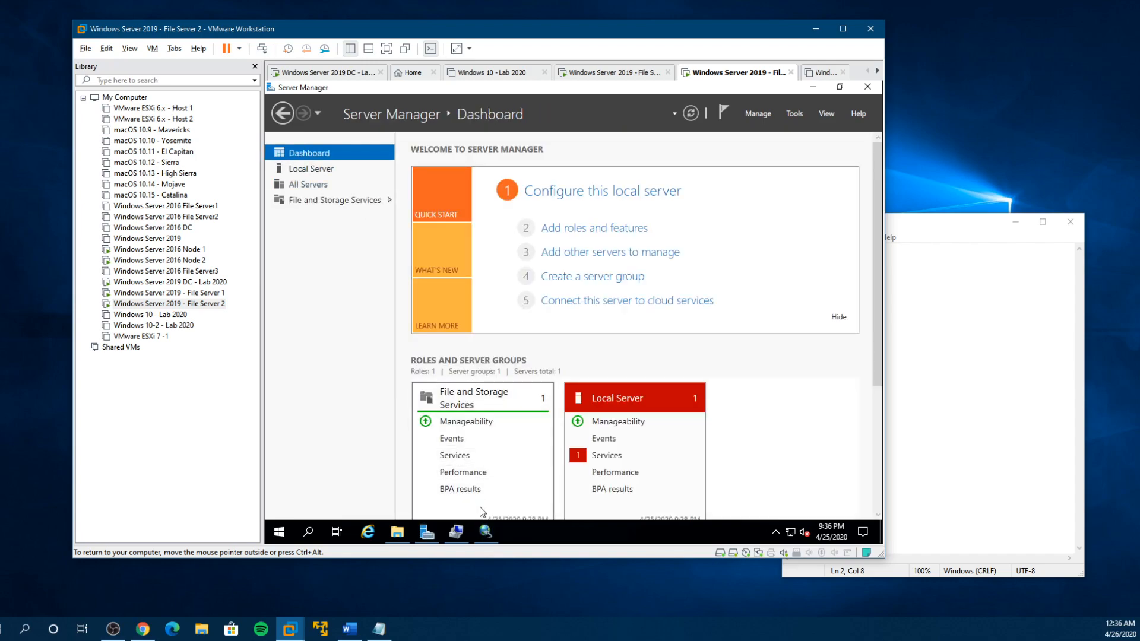
click(486, 531)
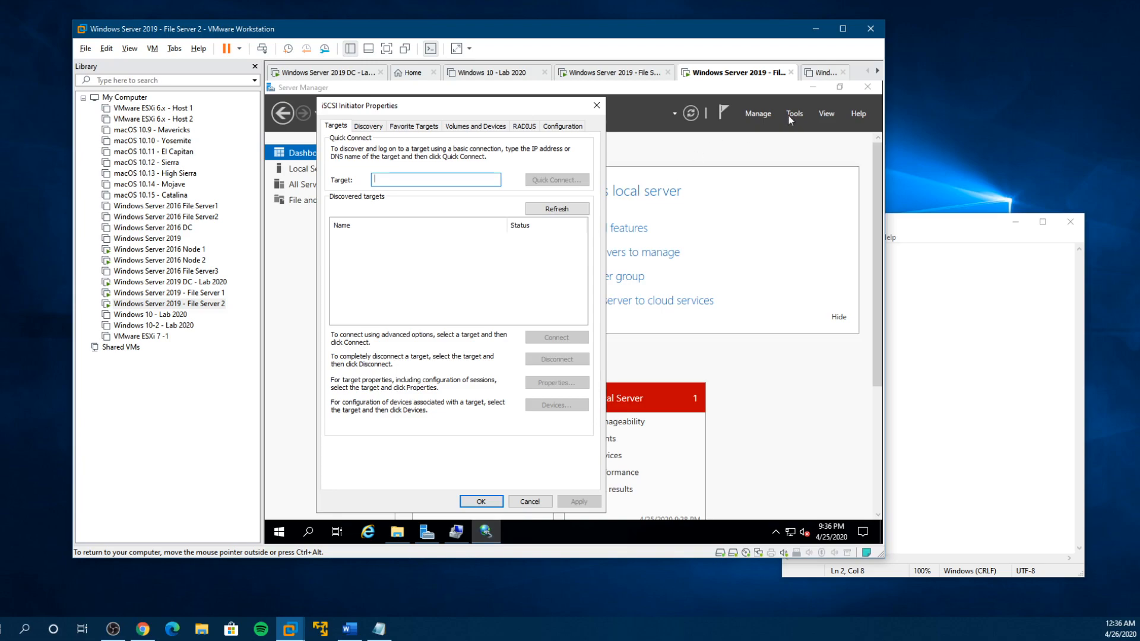
click(821, 90)
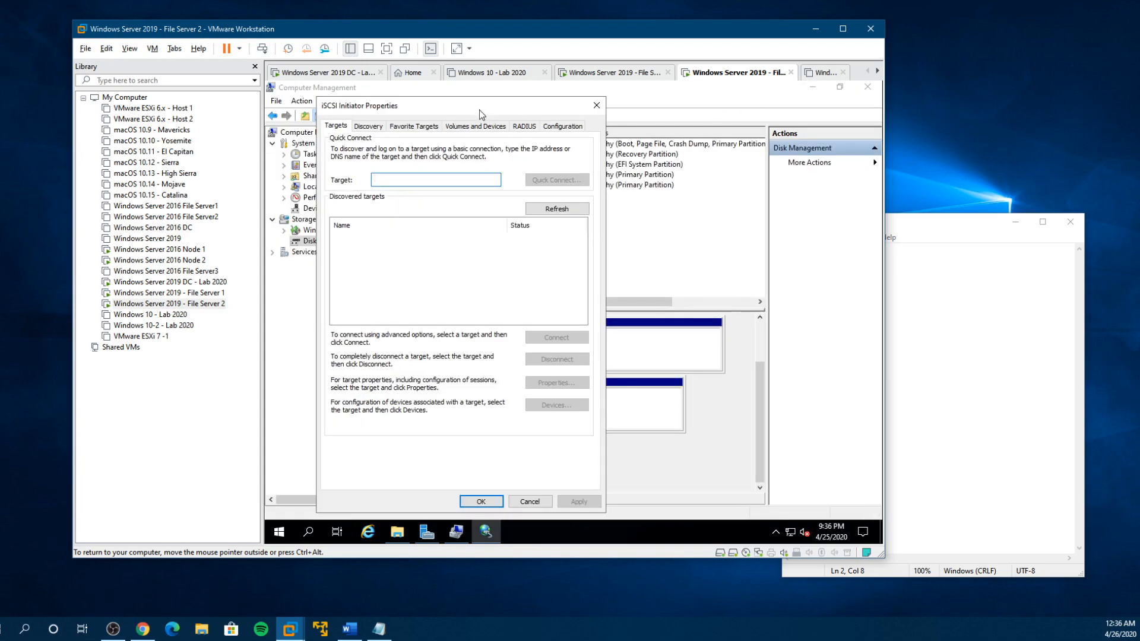
drag(474, 111, 508, 98)
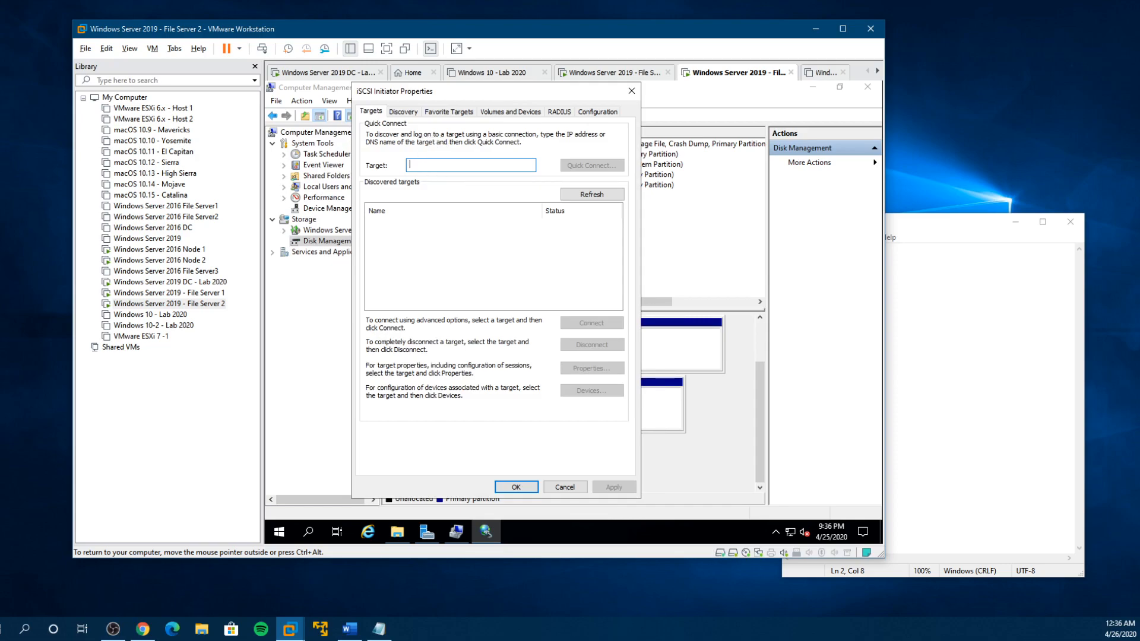
- Quick-connect to target server 2019dc, log on to the 2020labinitiator target, and close the initiator properties
text(2019dc)
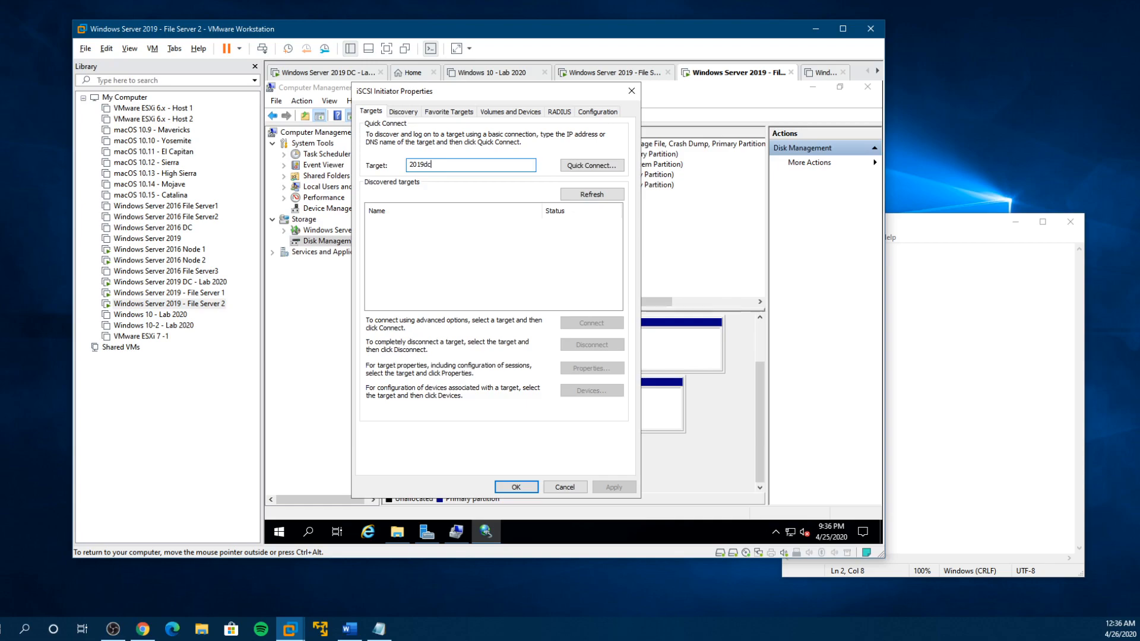
click(591, 165)
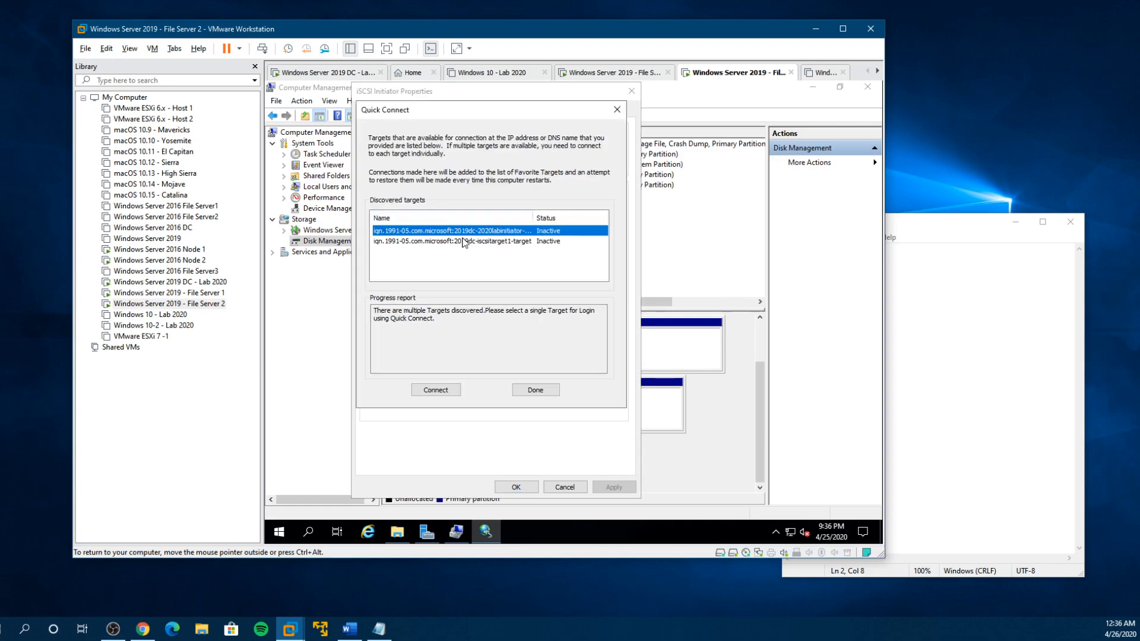
click(452, 393)
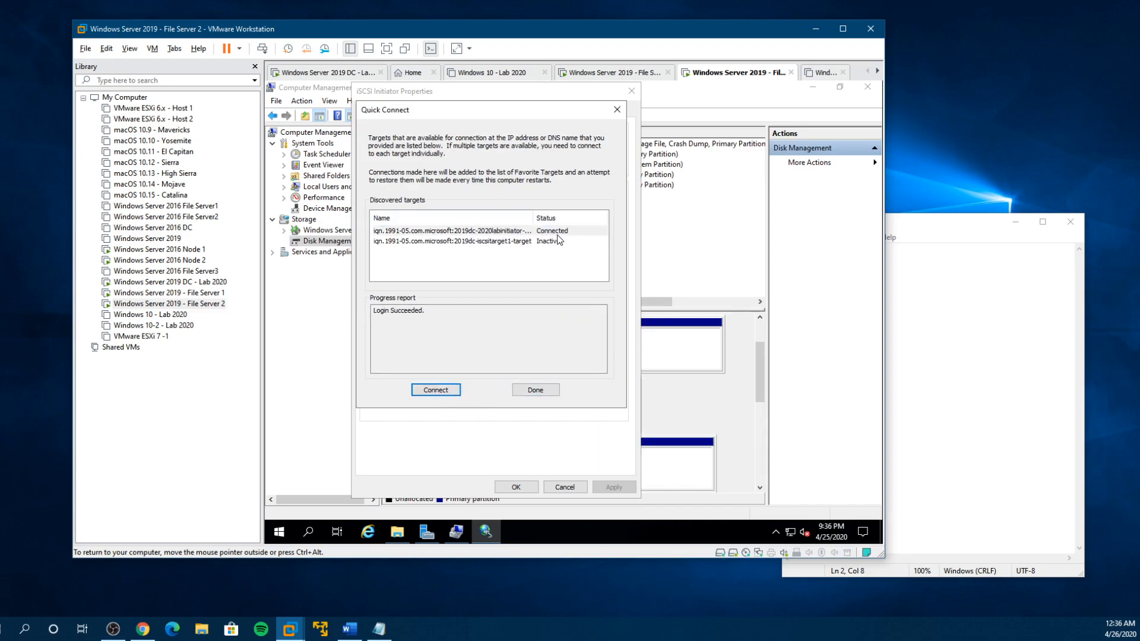
click(533, 390)
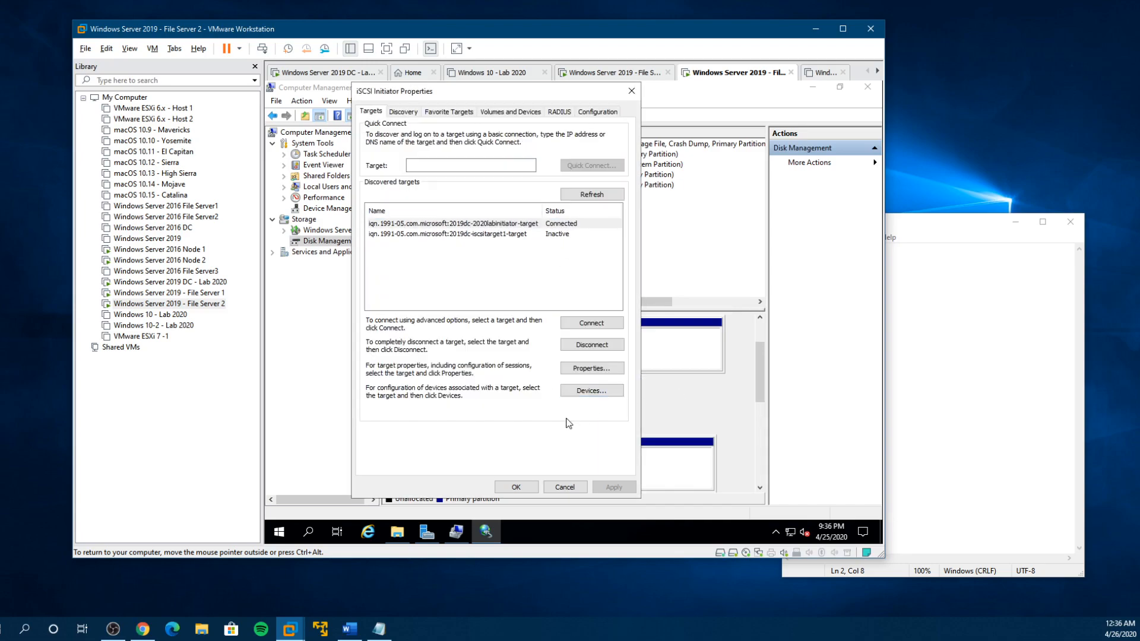
click(516, 486)
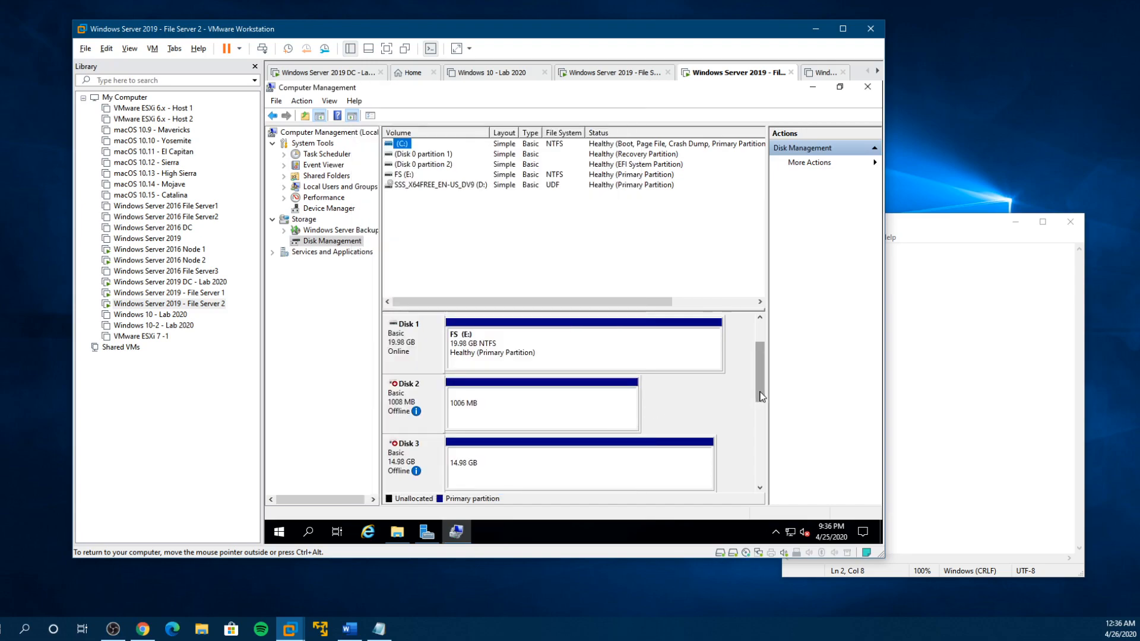
- Bring the offline iSCSI disks Disk 2, Disk 3 and Disk 4 online in Disk Management
drag(761, 397, 761, 416)
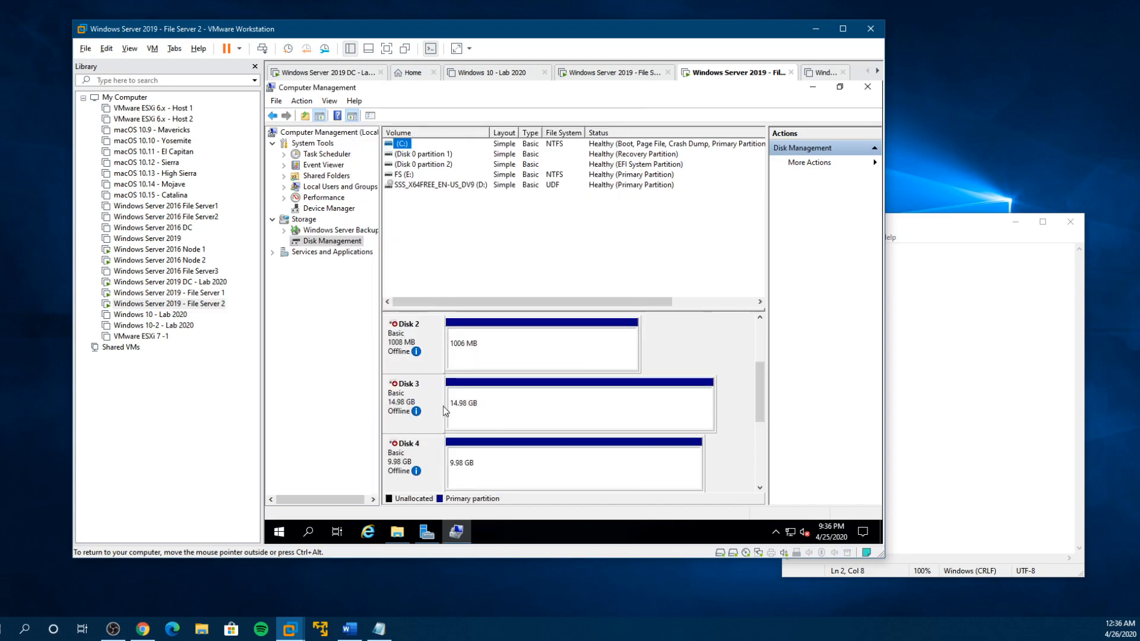
right_click(420, 330)
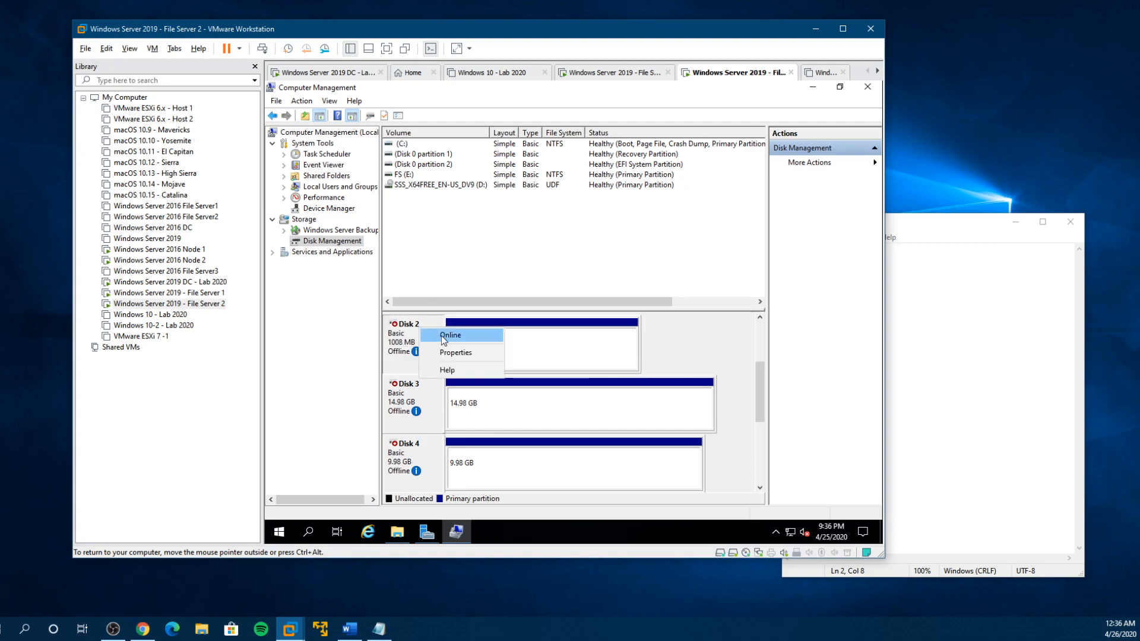
click(441, 336)
right_click(449, 407)
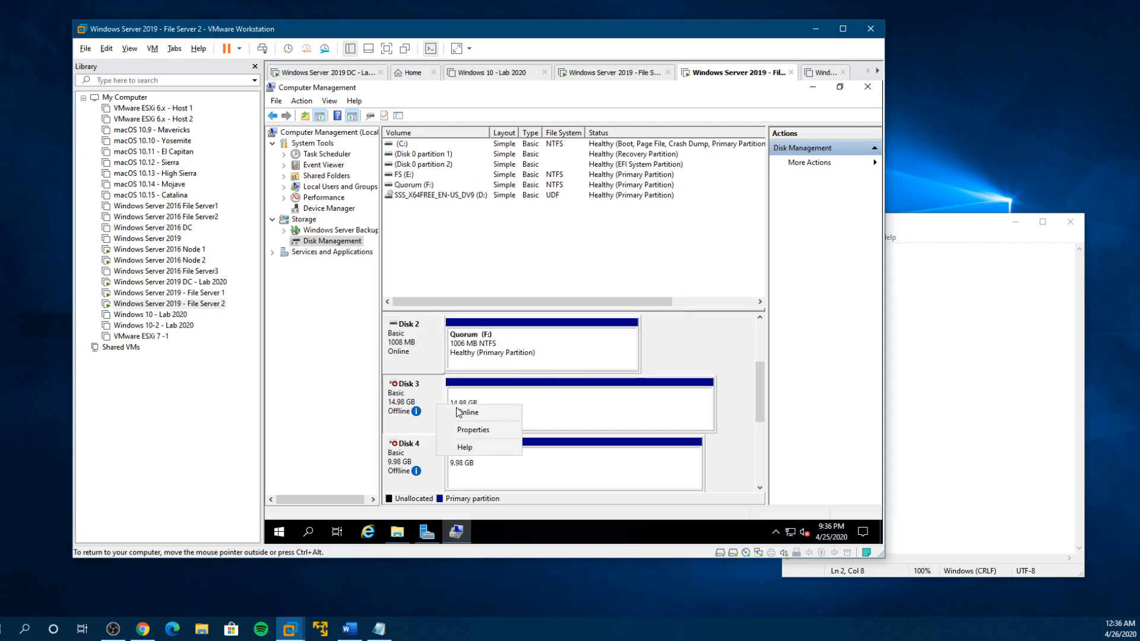
click(470, 412)
right_click(432, 464)
click(454, 467)
drag(761, 415, 761, 436)
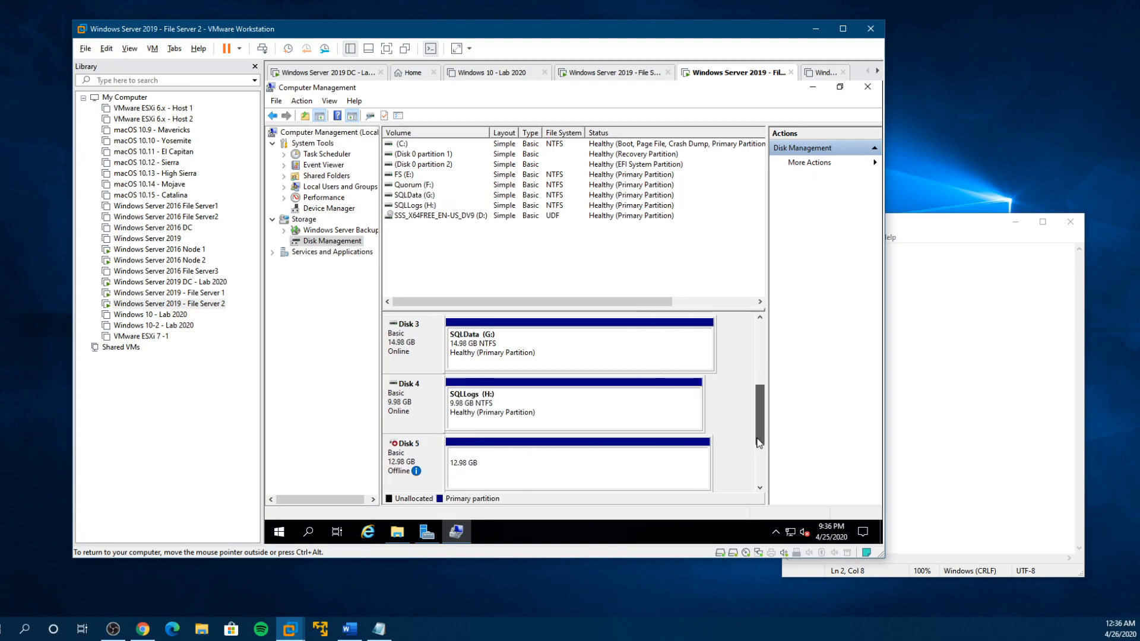
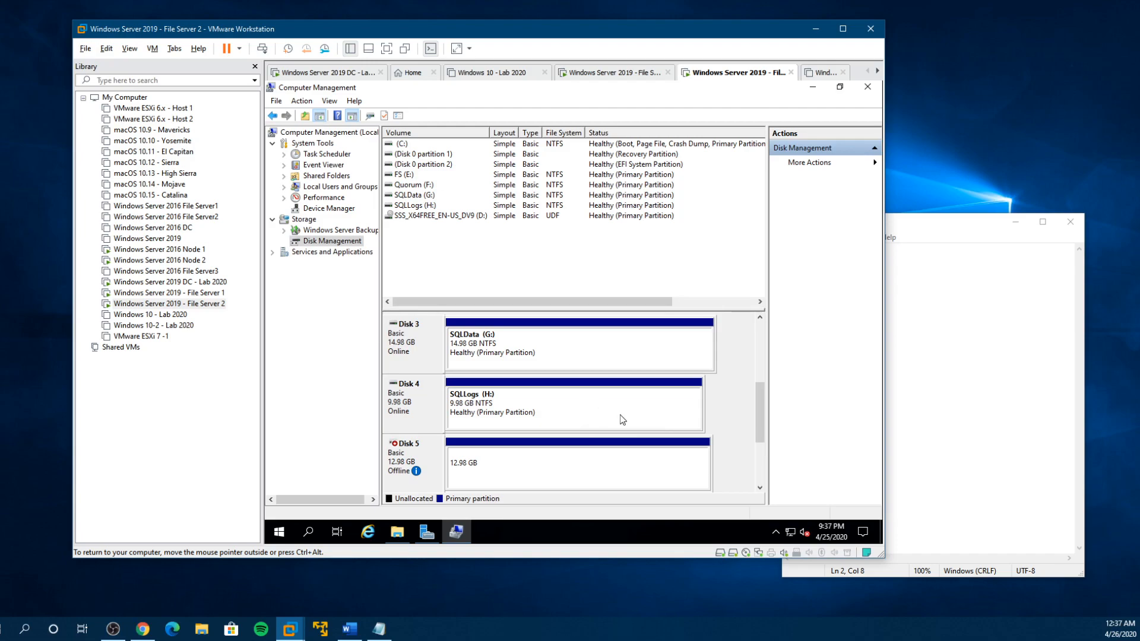
- Bring the offline Disk 5 online in Disk Management and check the attached drives in File Explorer
right_click(440, 460)
click(469, 469)
drag(762, 425, 774, 381)
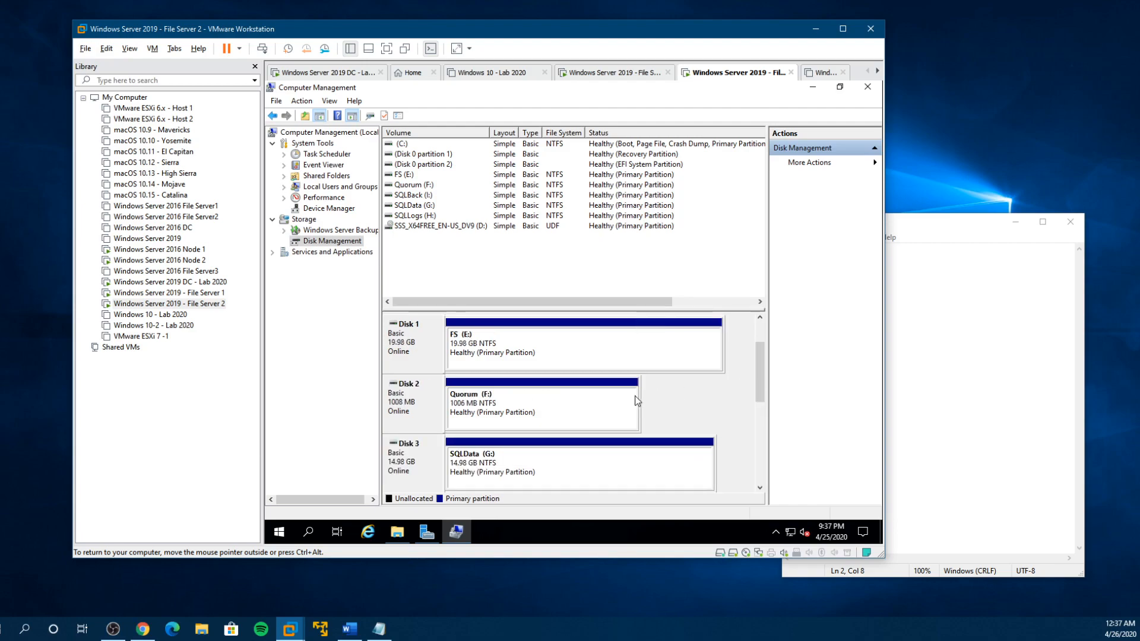
click(399, 530)
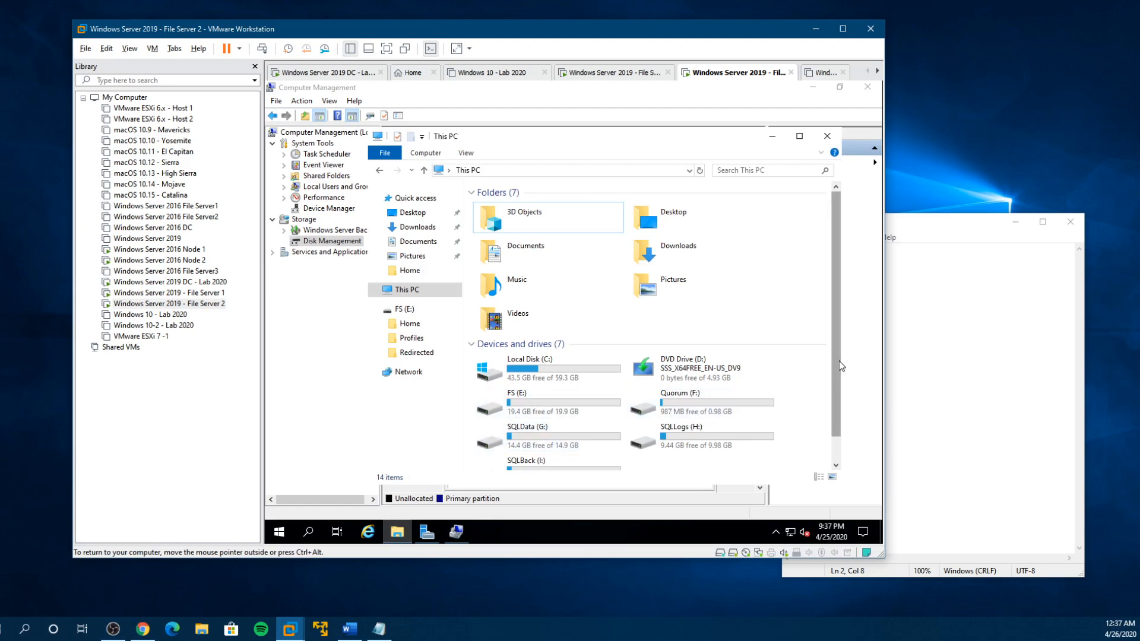
scroll(839, 363, down, 1)
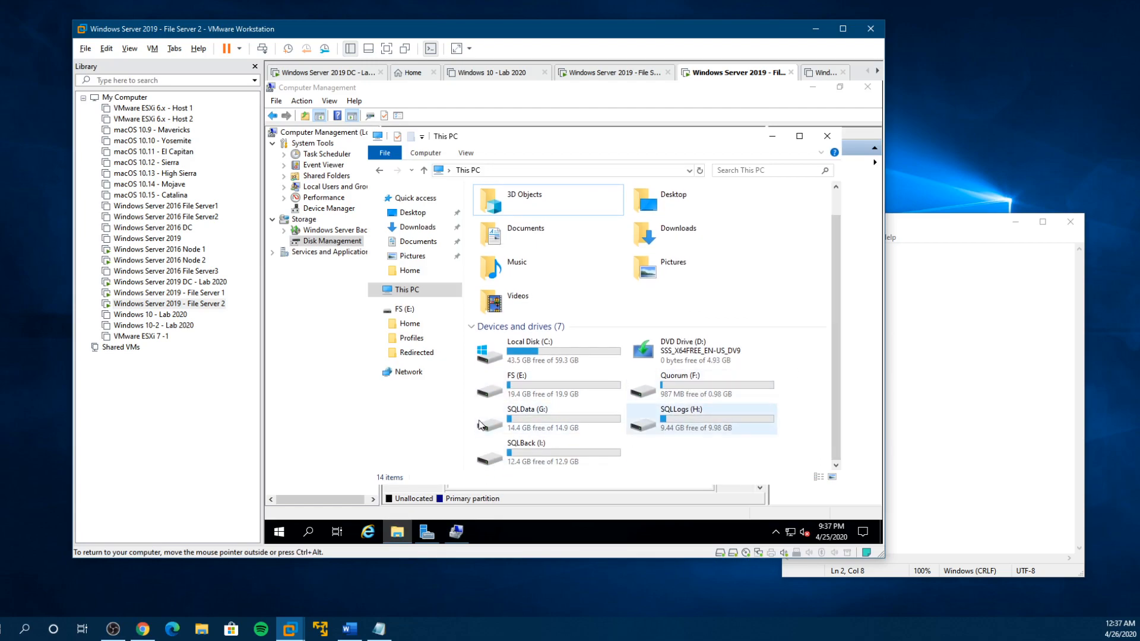
- Switch to the File Server 1 virtual machine, minimize Computer Management and move the This PC window aside
click(160, 292)
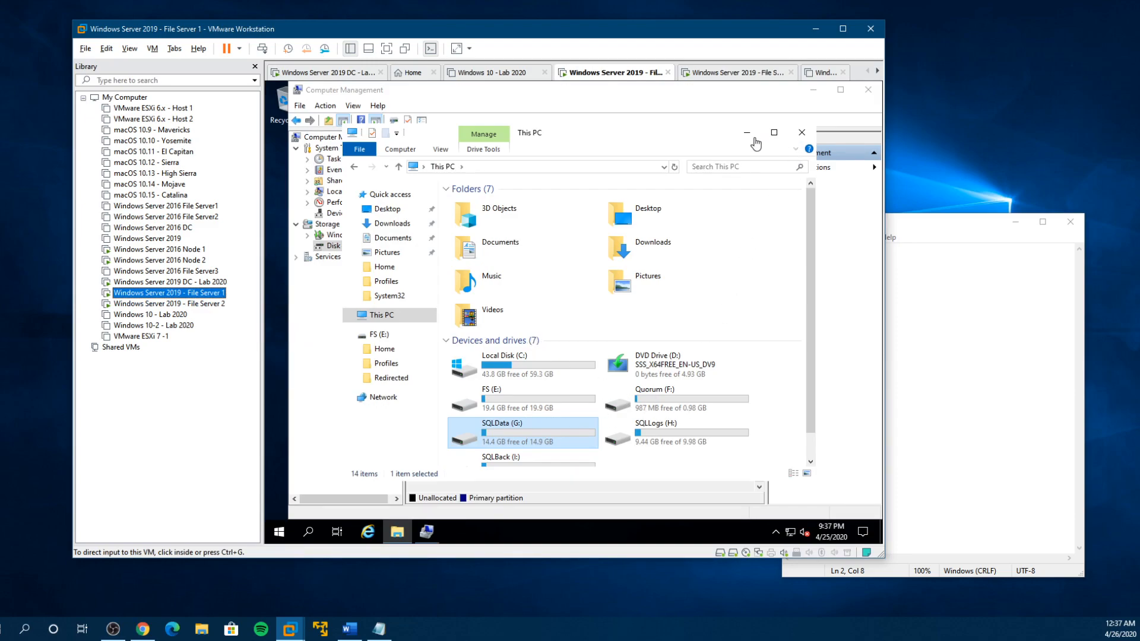
click(814, 91)
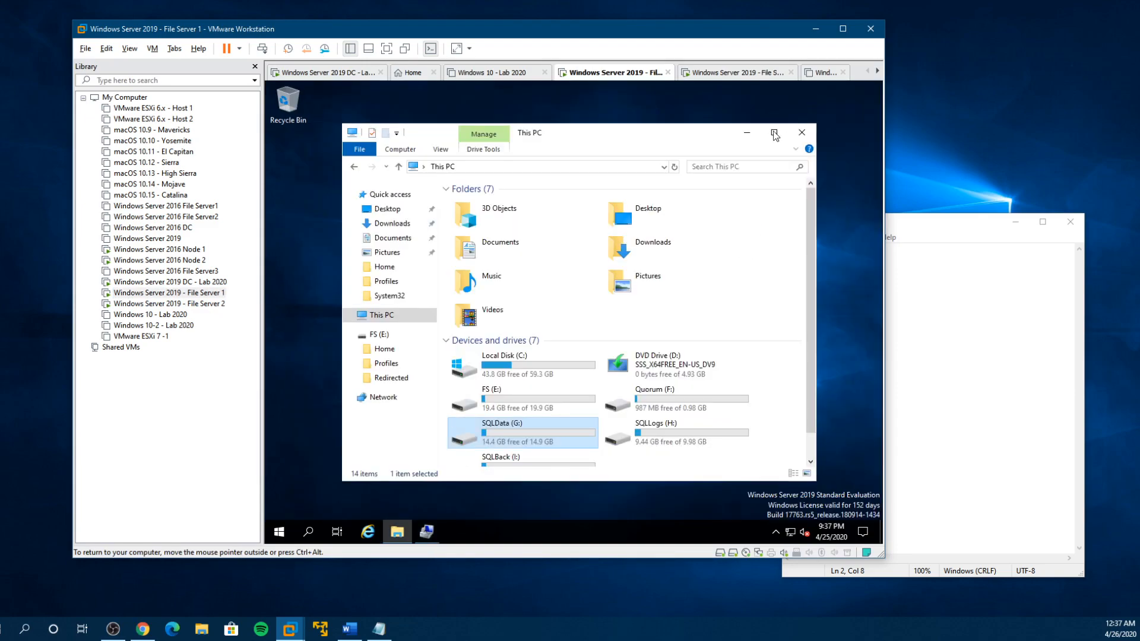
drag(696, 134, 746, 109)
- Launch Server Manager on File Server 1, dismiss the data collection notice and maximize the window
click(278, 530)
click(278, 530)
click(278, 530)
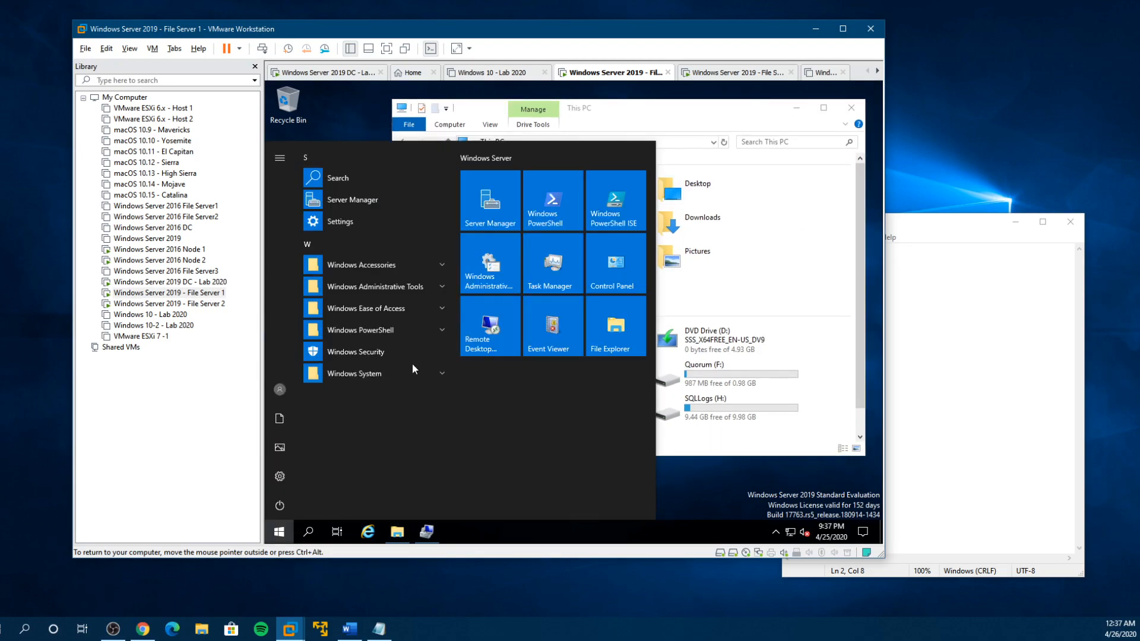
click(499, 207)
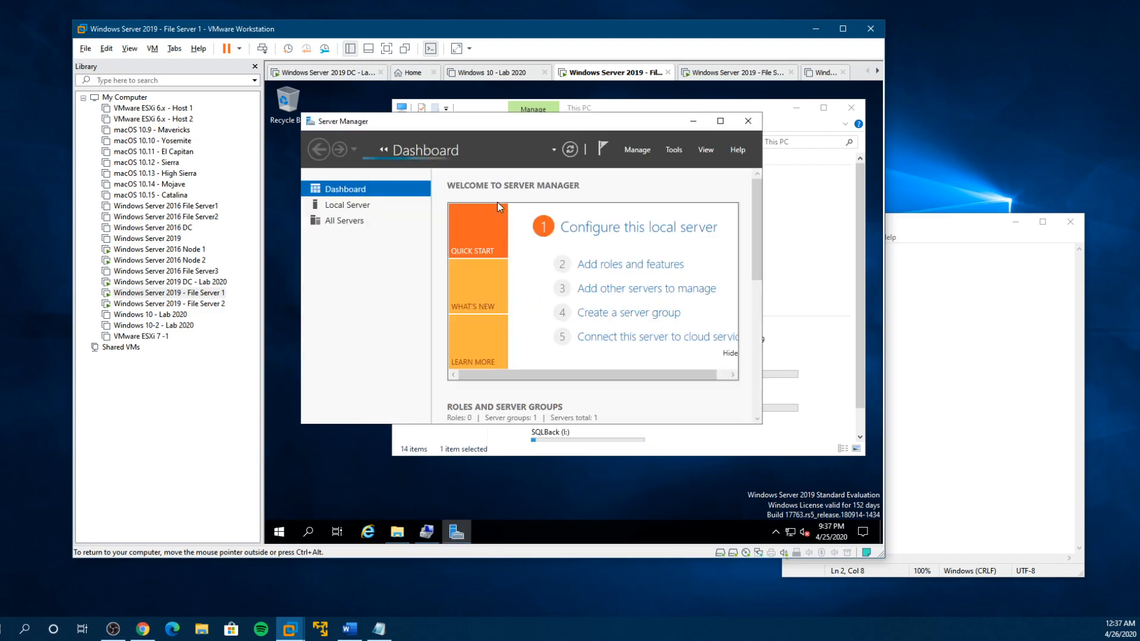
click(597, 265)
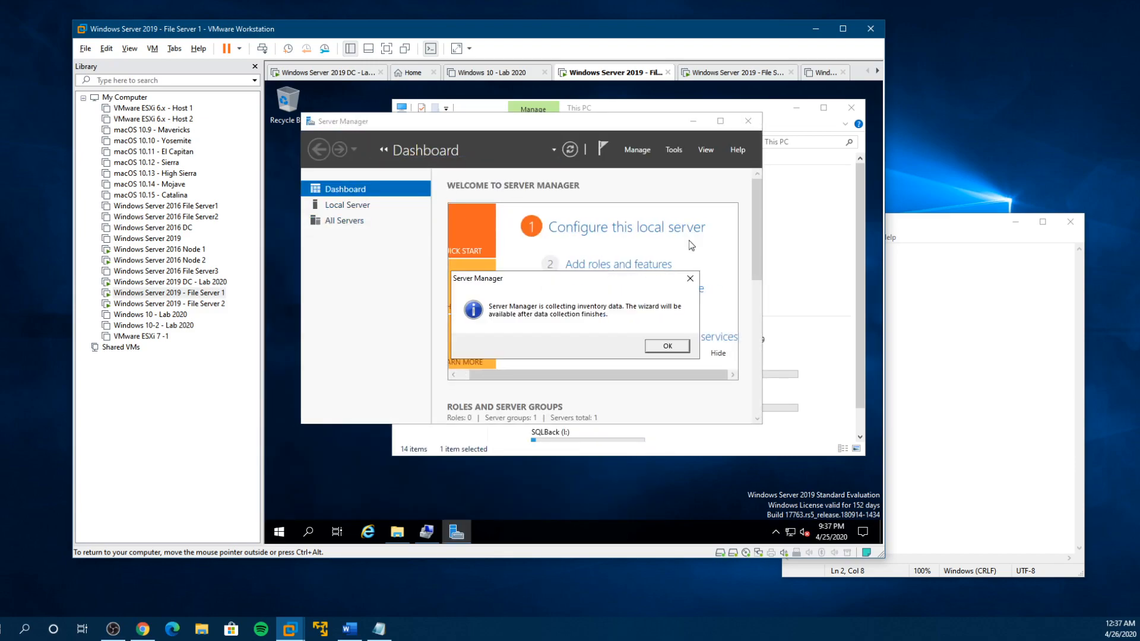
click(665, 349)
click(720, 121)
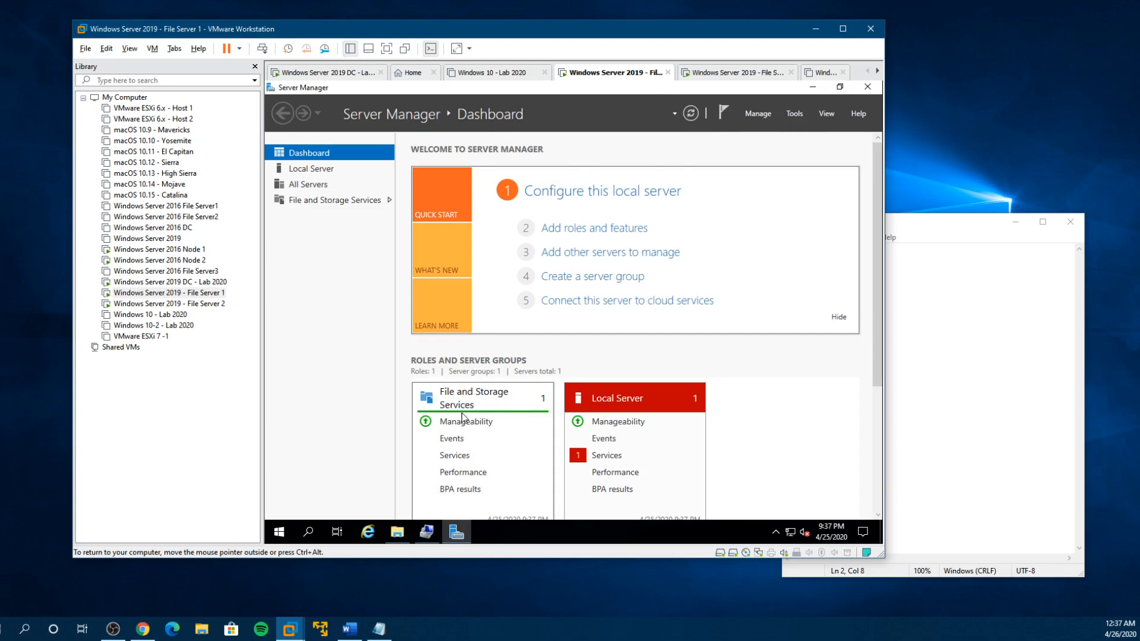
- Start the Add Roles and Features Wizard with a role-based or feature-based installation
click(581, 229)
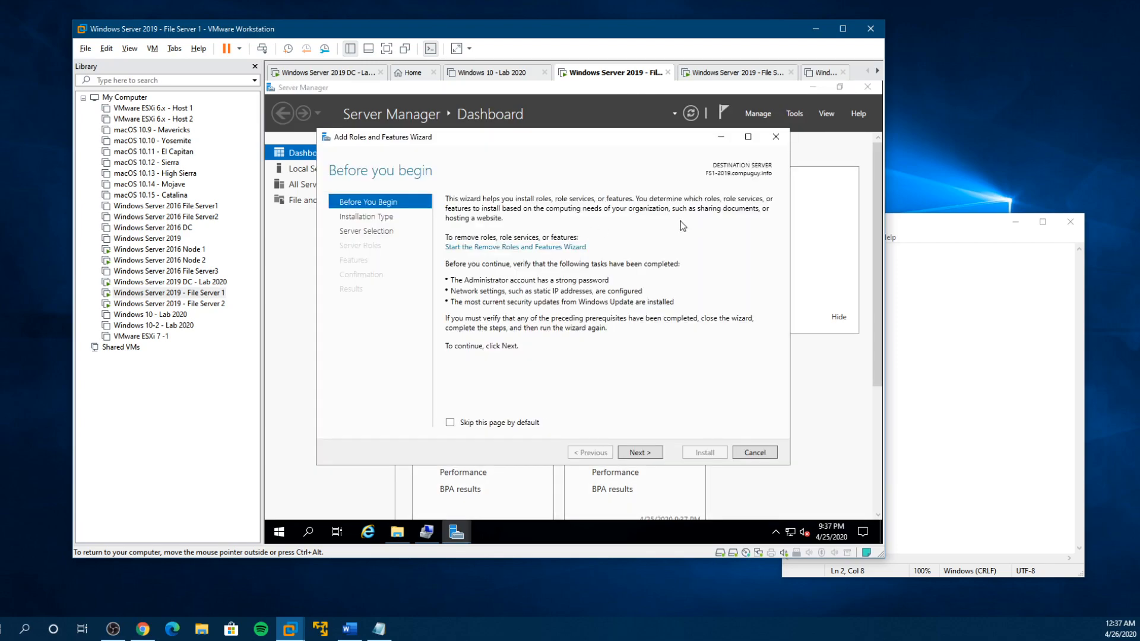
click(647, 455)
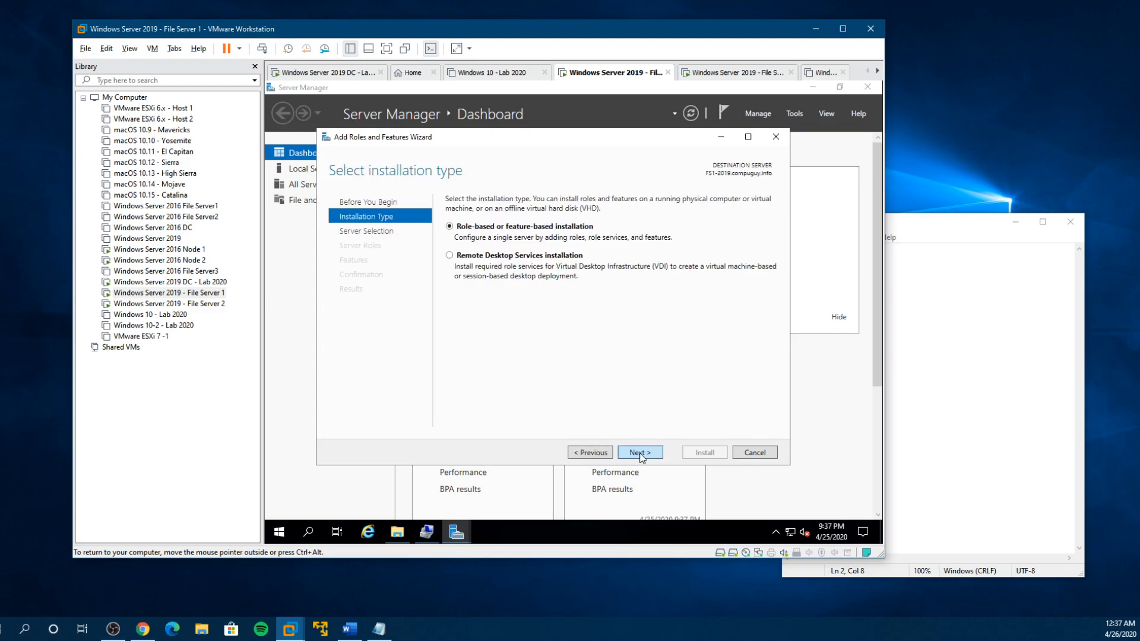
click(640, 453)
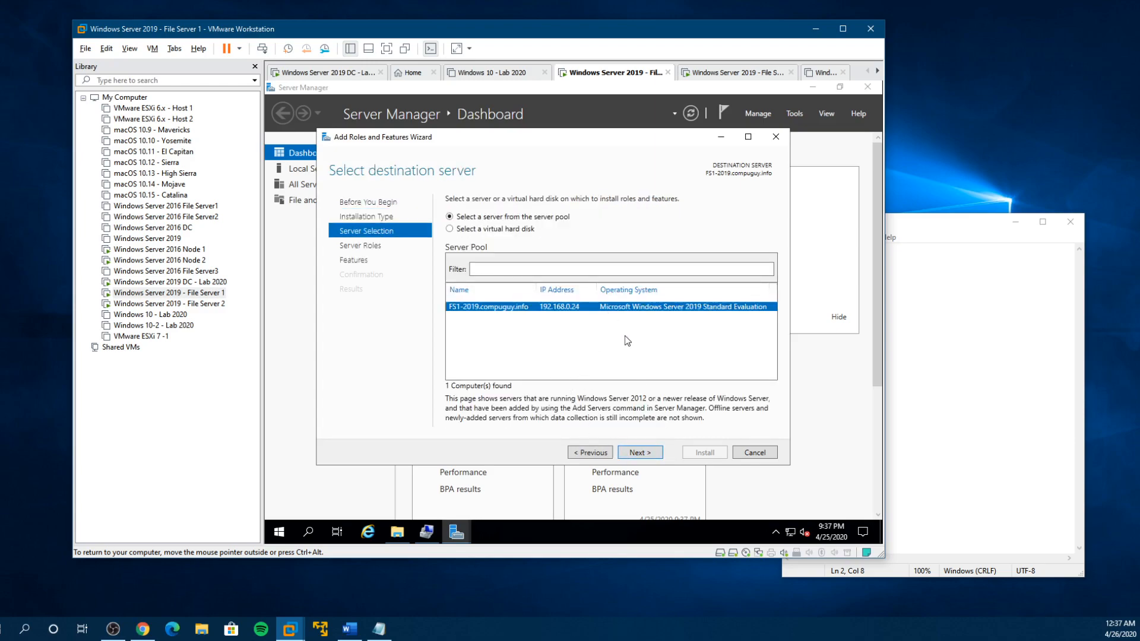
click(515, 269)
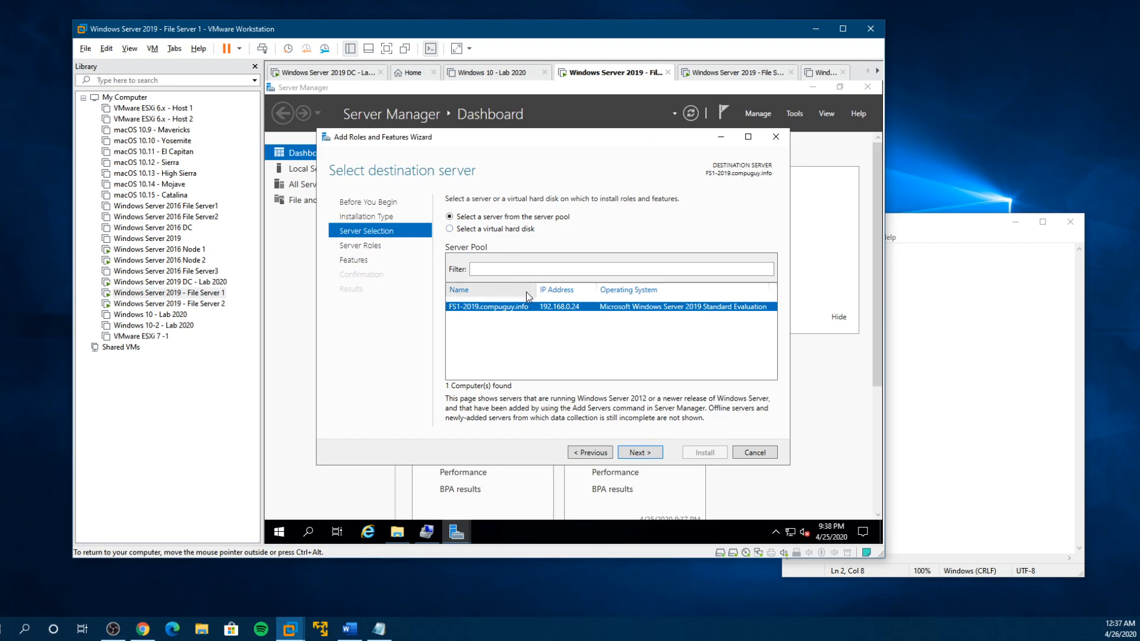
text(FS2)
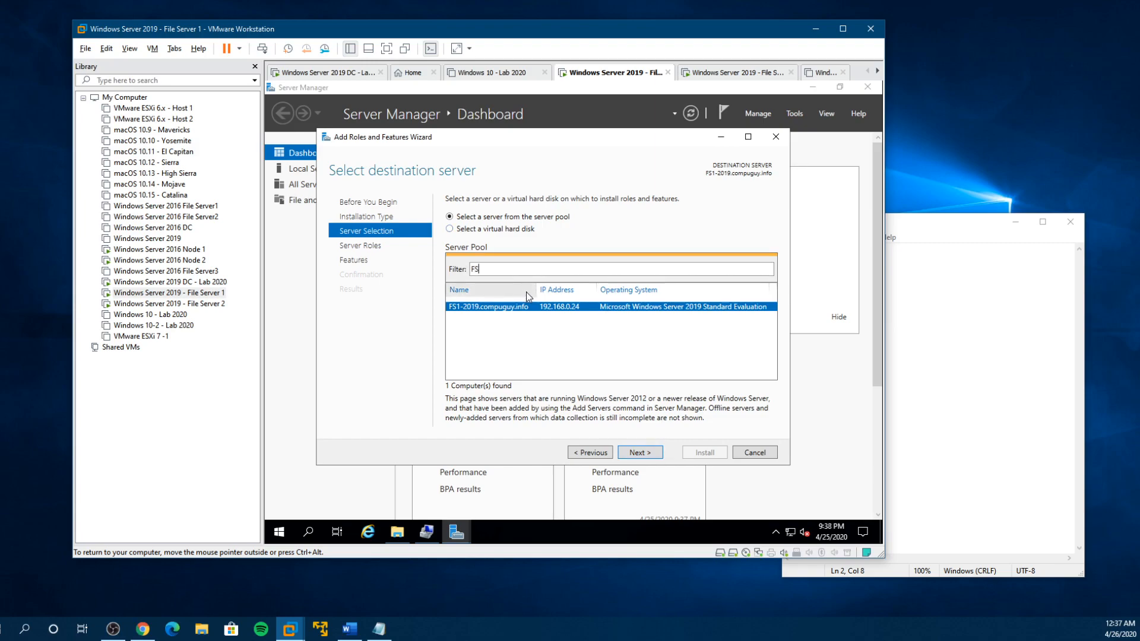
key(BackSpace)
key(BackSpace)
key(BackSpace)
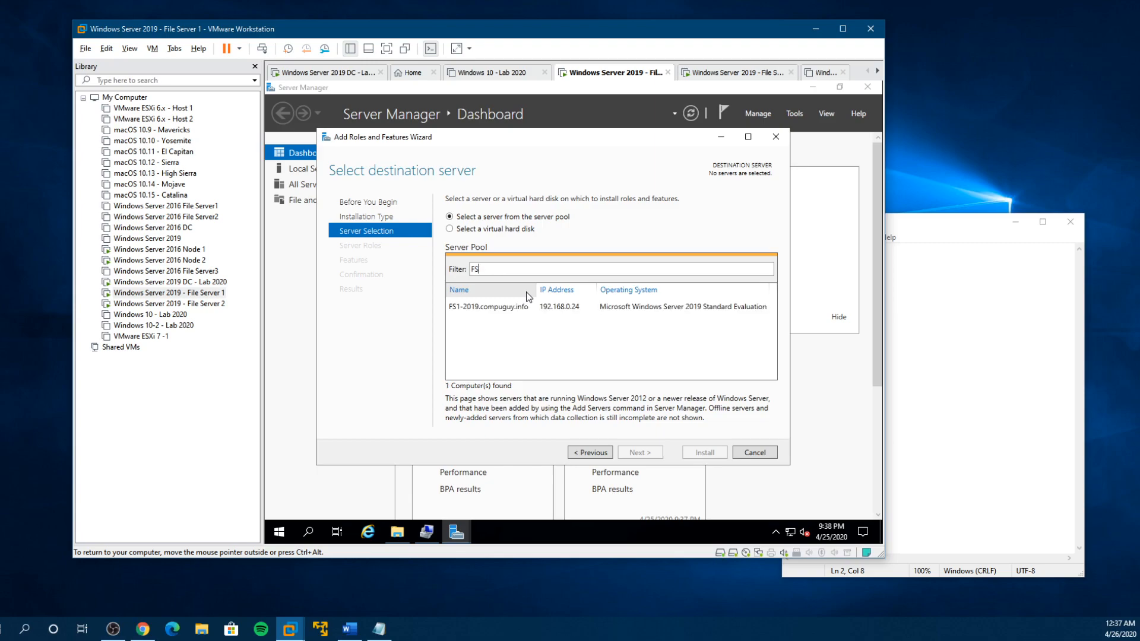
- Choose FS1-2019.compuguy.info as the destination server and review the role services under File and Storage Services
click(526, 307)
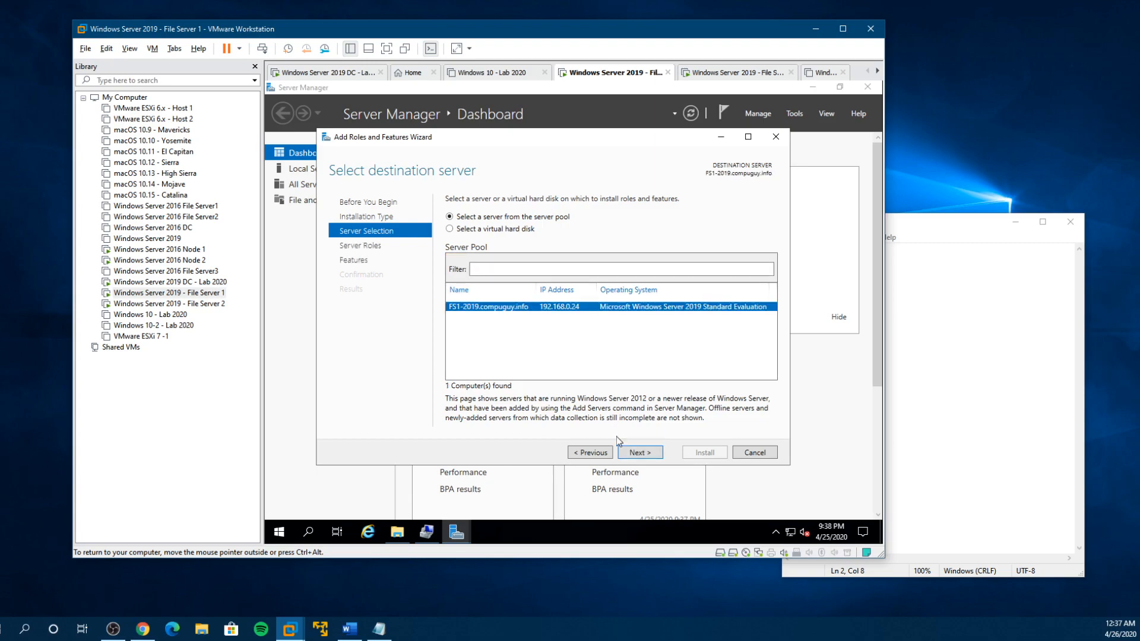
click(632, 451)
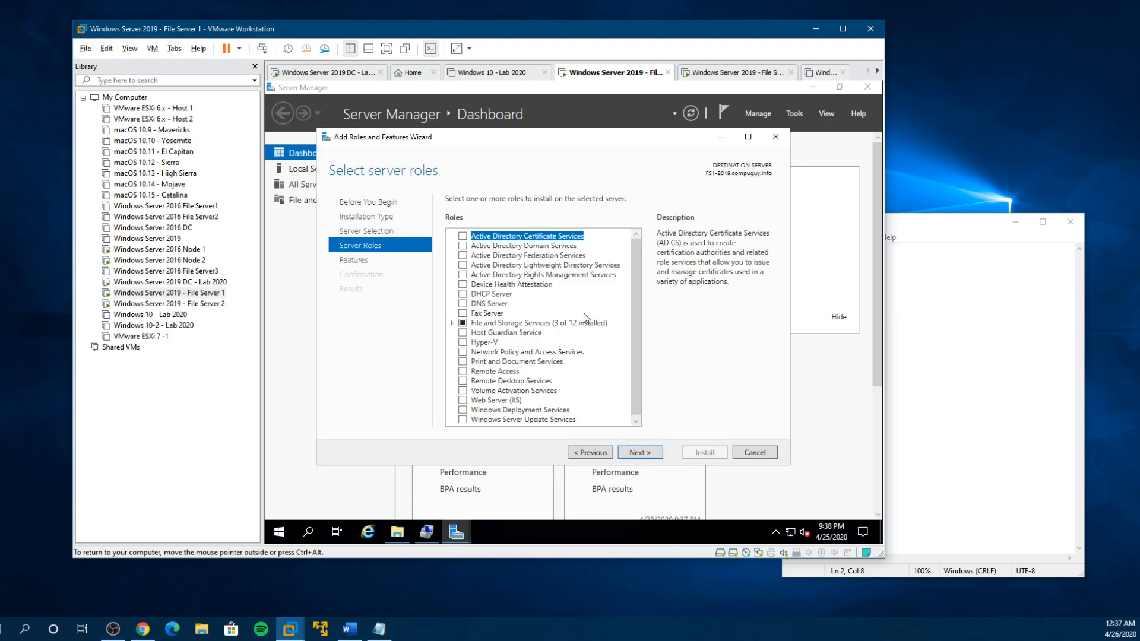
click(452, 324)
click(463, 333)
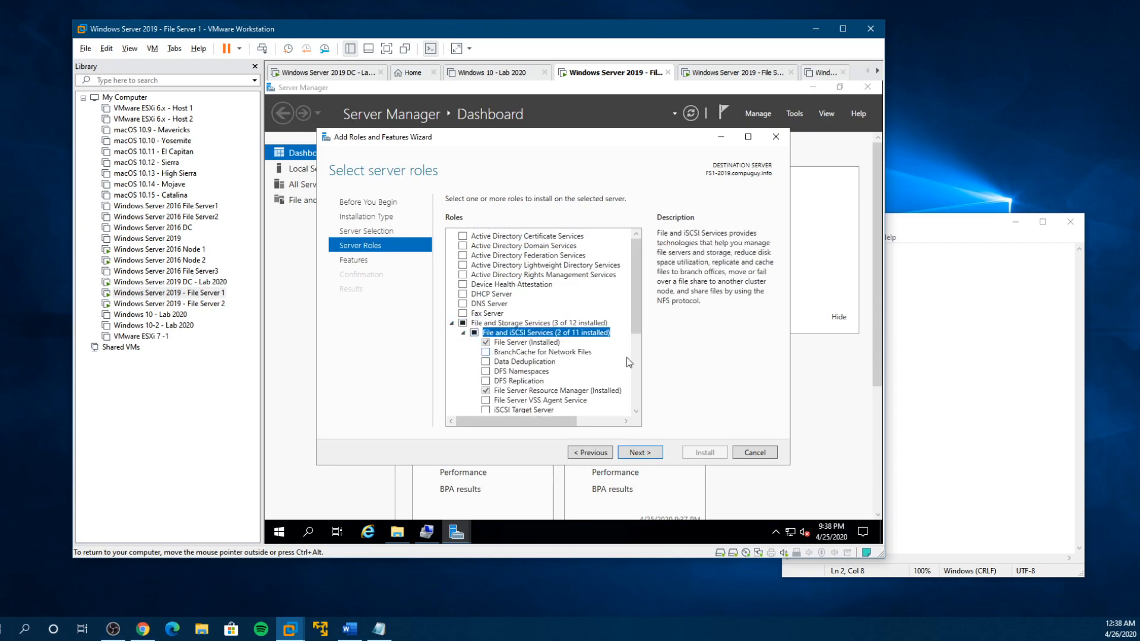
scroll(642, 368, down, 2)
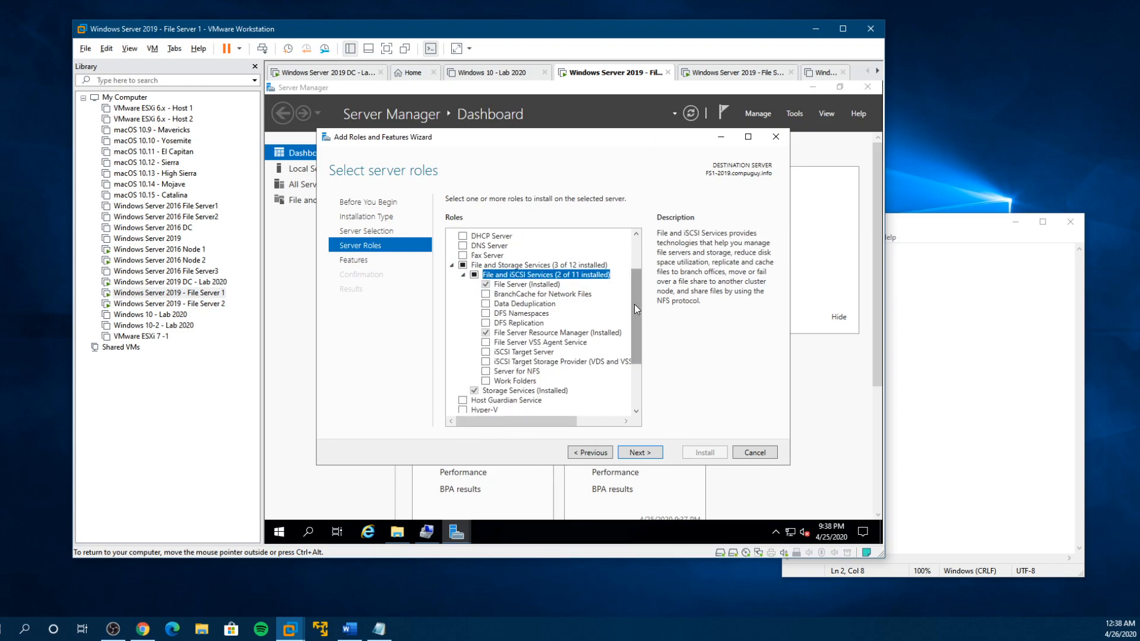
click(452, 265)
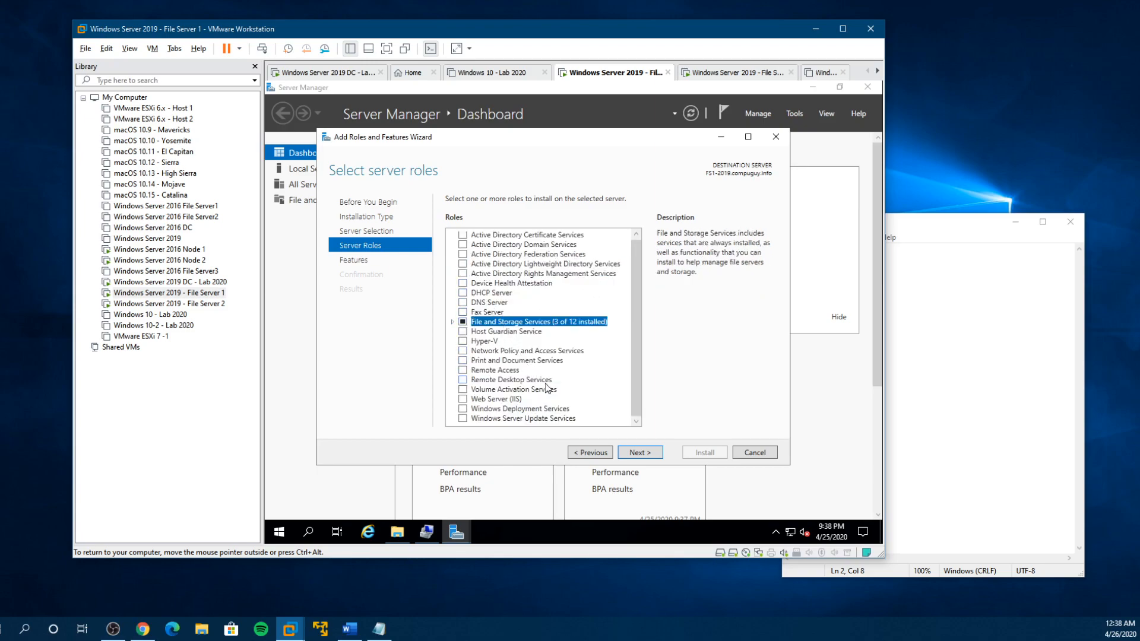
scroll(527, 337, up, 1)
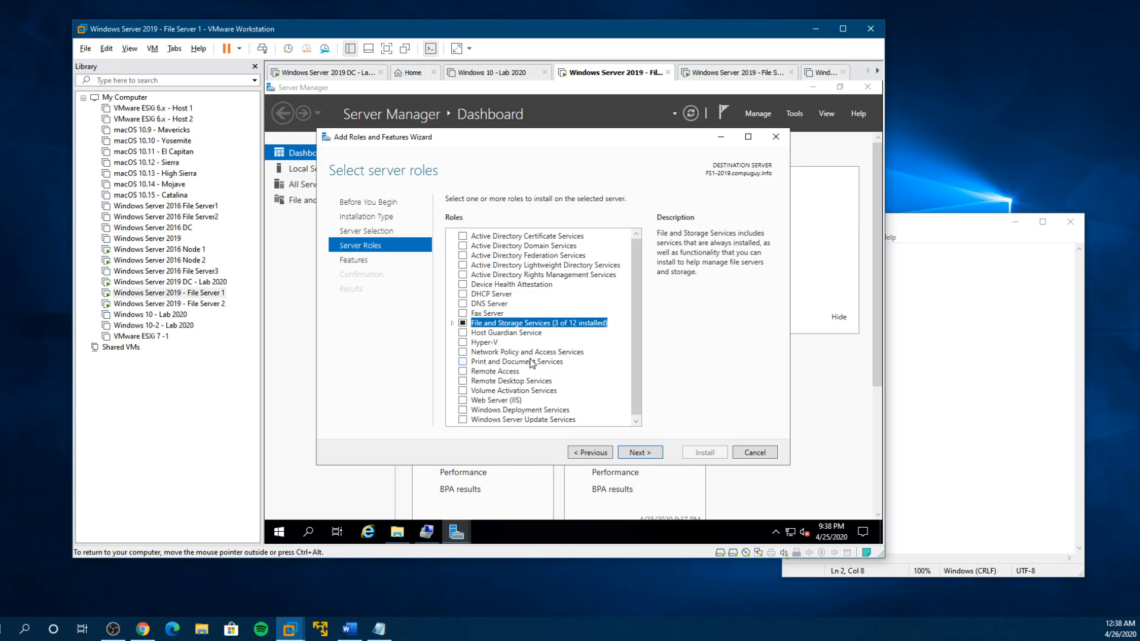
- Continue to the wizard's feature selection and look through the full list of installable features
click(632, 456)
scroll(611, 386, down, 11)
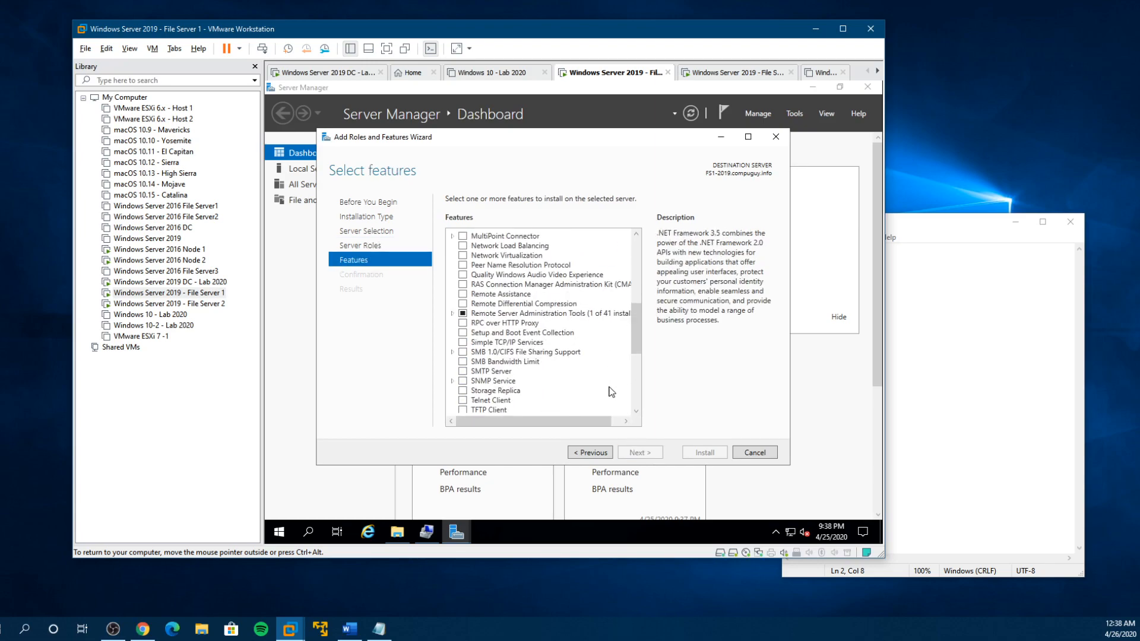
scroll(611, 391, down, 2)
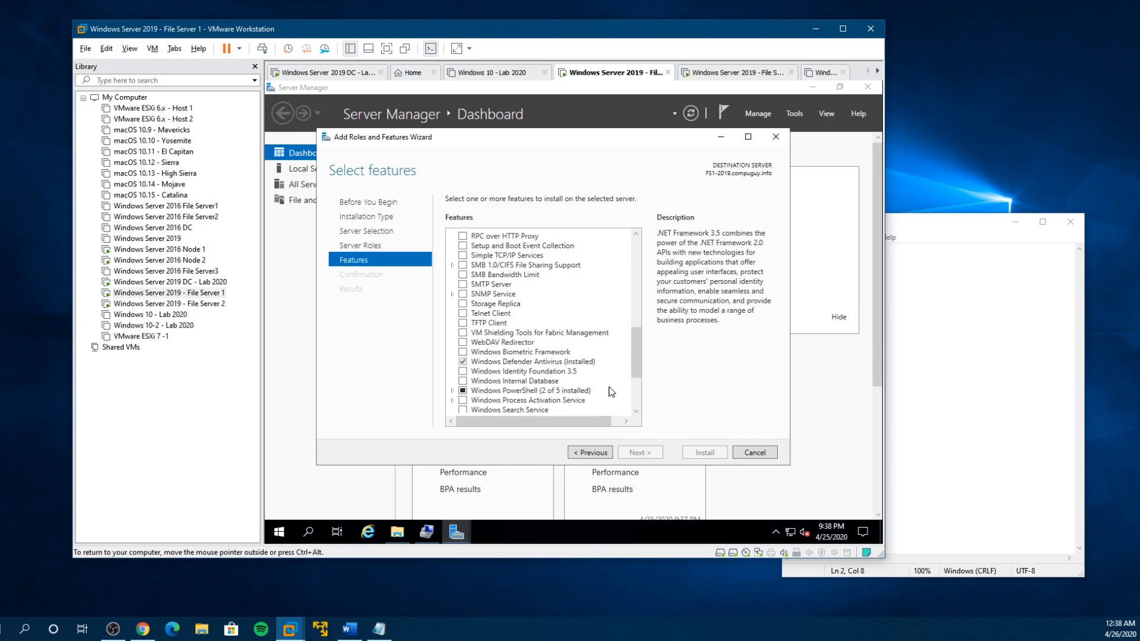
scroll(611, 392, down, 1)
scroll(611, 392, down, 2)
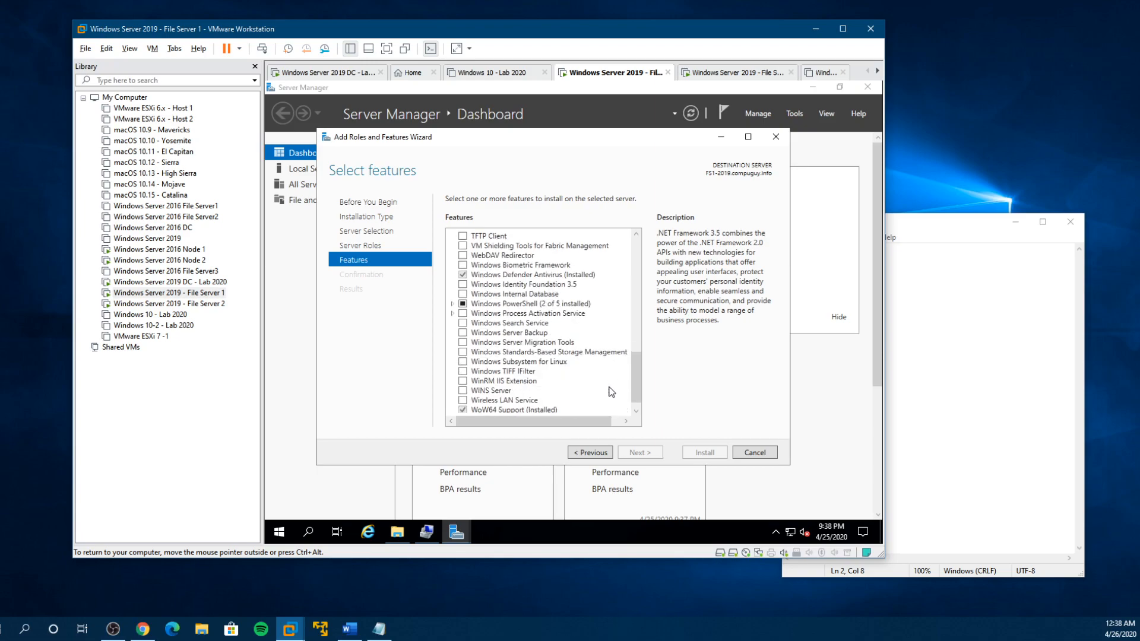
scroll(611, 392, up, 9)
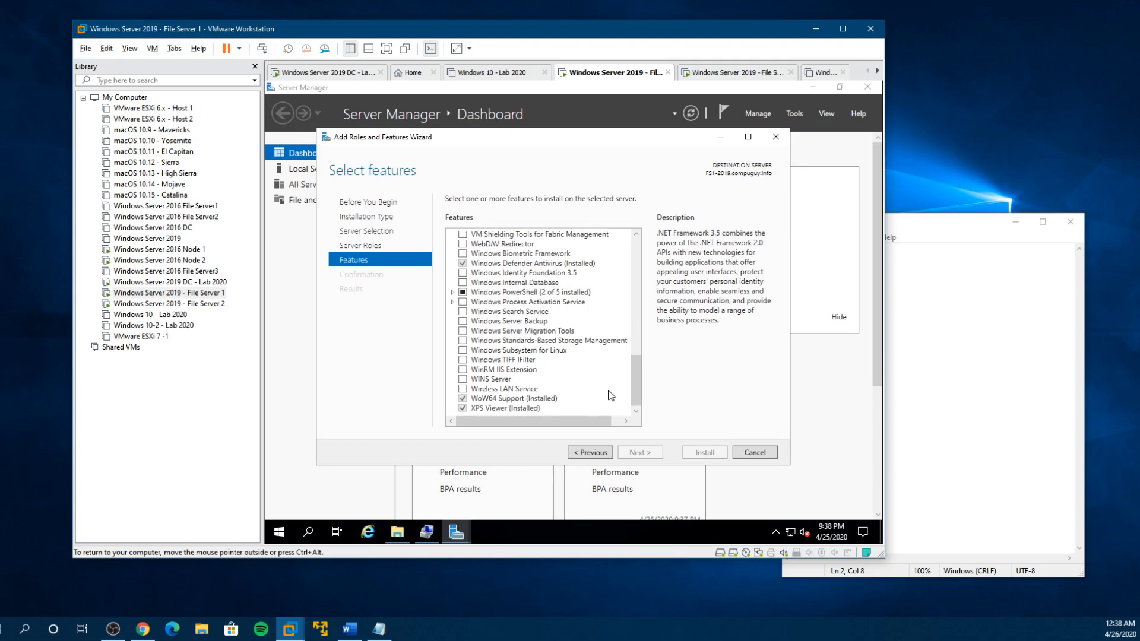
scroll(608, 397, up, 5)
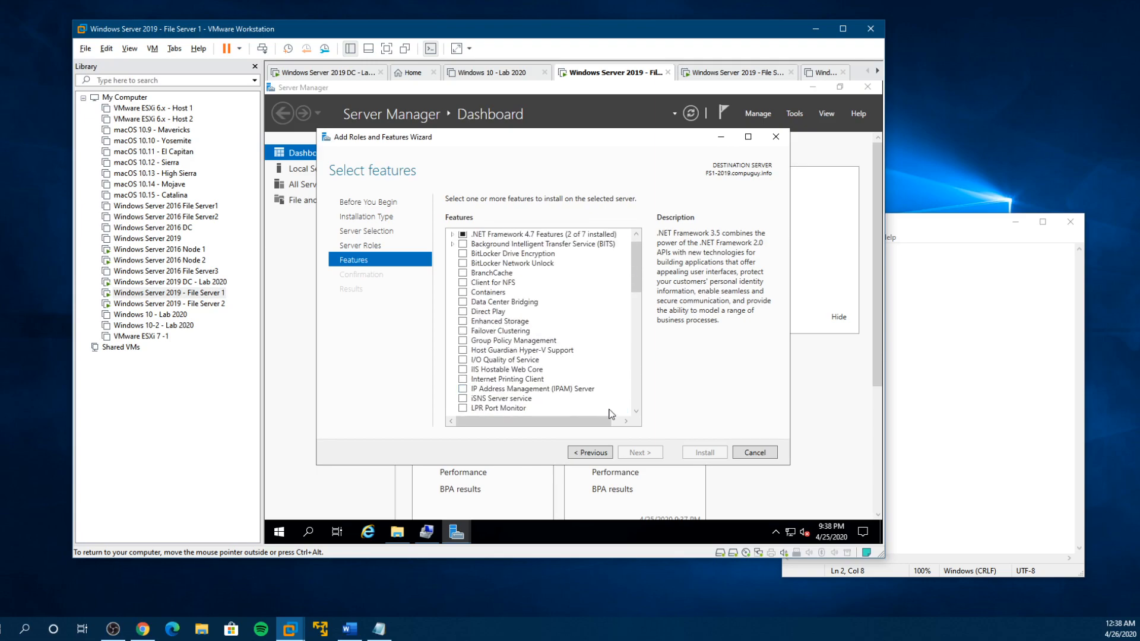
- Go back to the server roles and examine the File and Storage Services components, including the Storage Services description
click(594, 452)
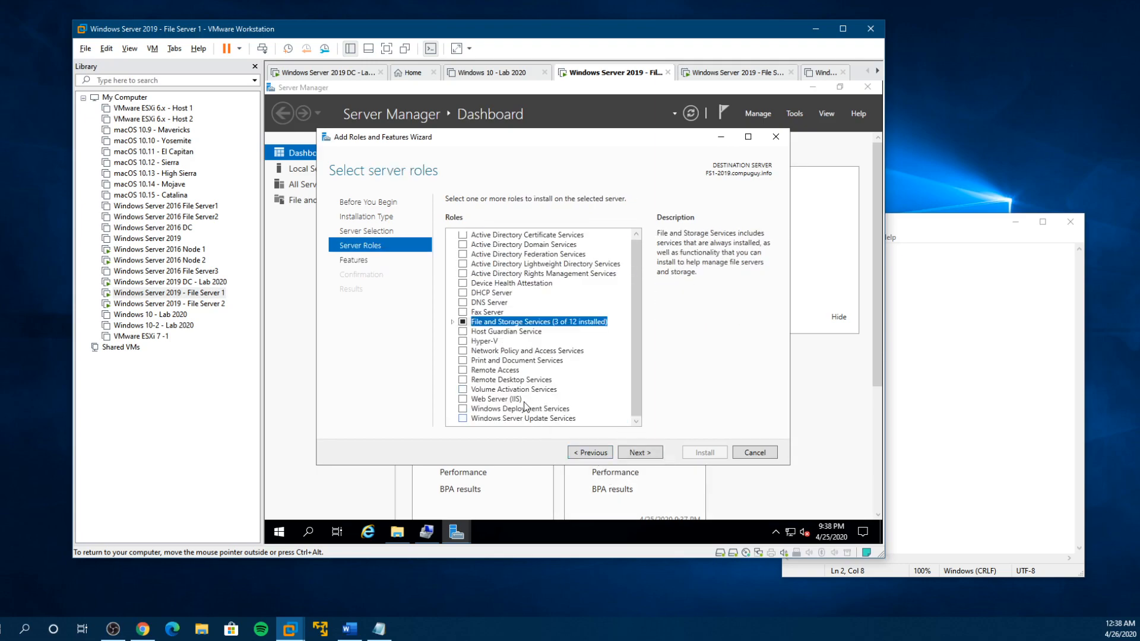
click(453, 322)
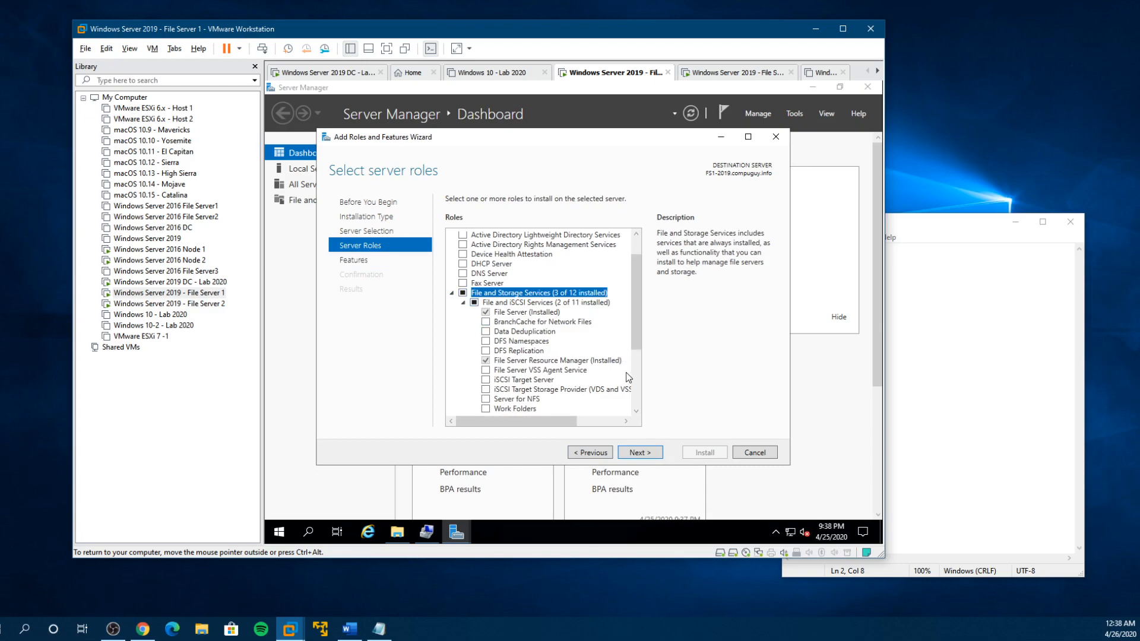
drag(637, 346, 633, 379)
click(477, 349)
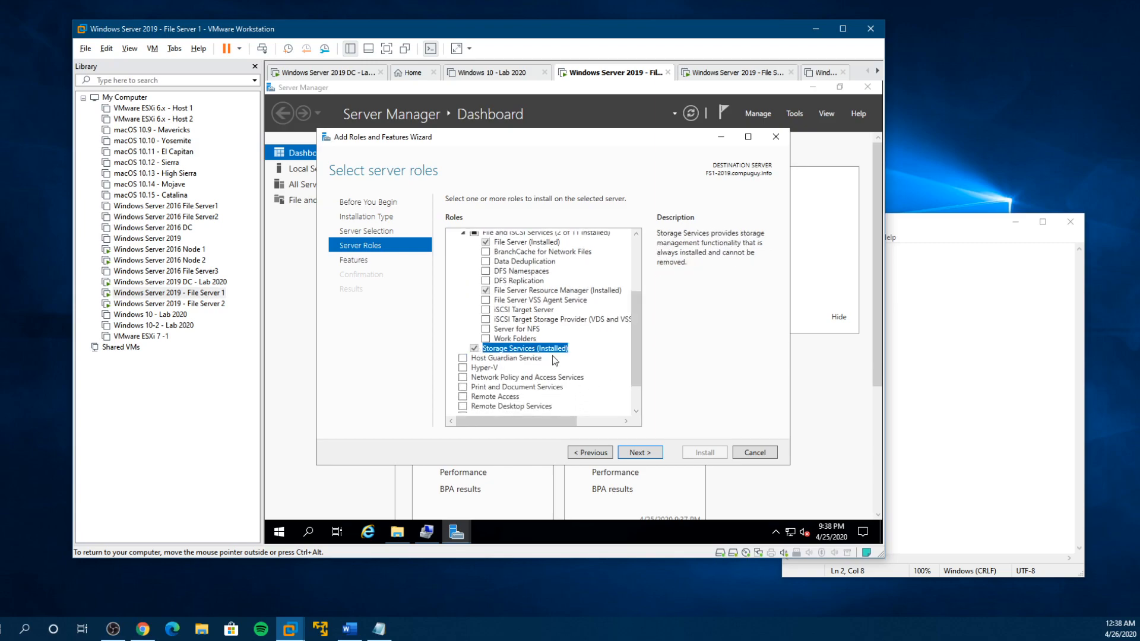
scroll(608, 368, down, 2)
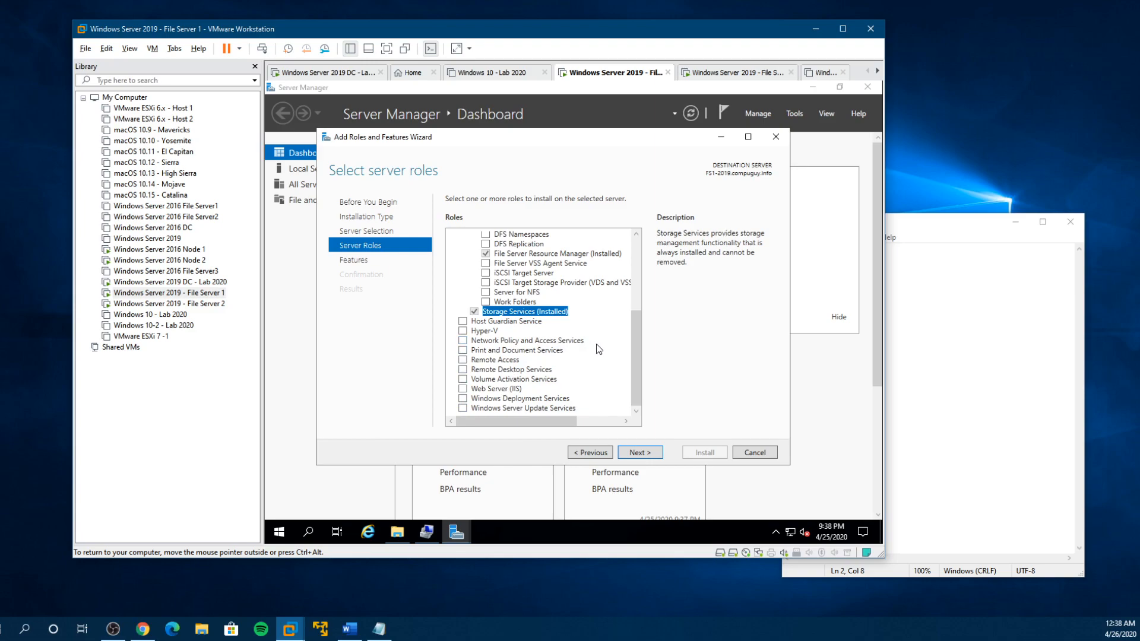
scroll(608, 356, up, 2)
scroll(611, 358, up, 1)
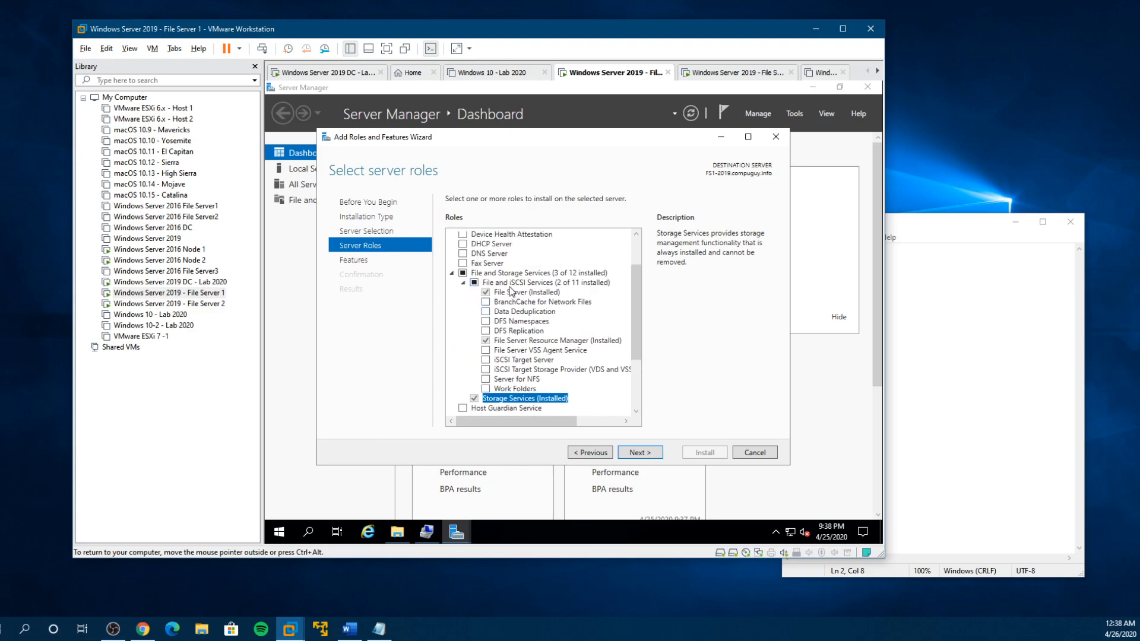
click(452, 273)
scroll(593, 333, up, 1)
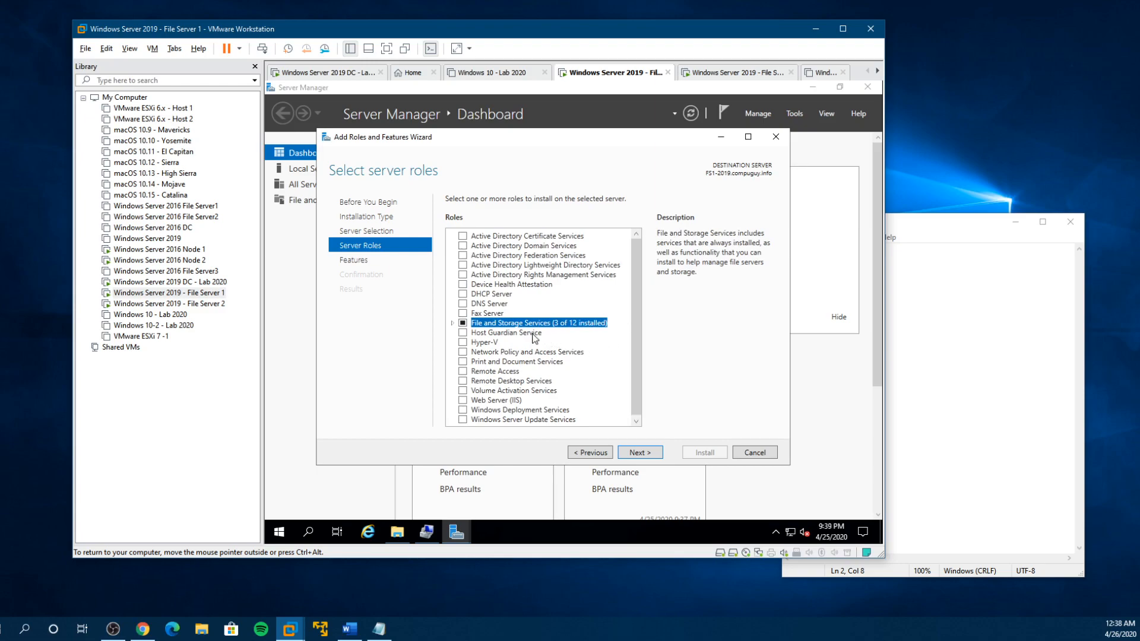
- Expand File and Storage Services again and inspect the File Server and File Server Resource Manager role services
click(452, 325)
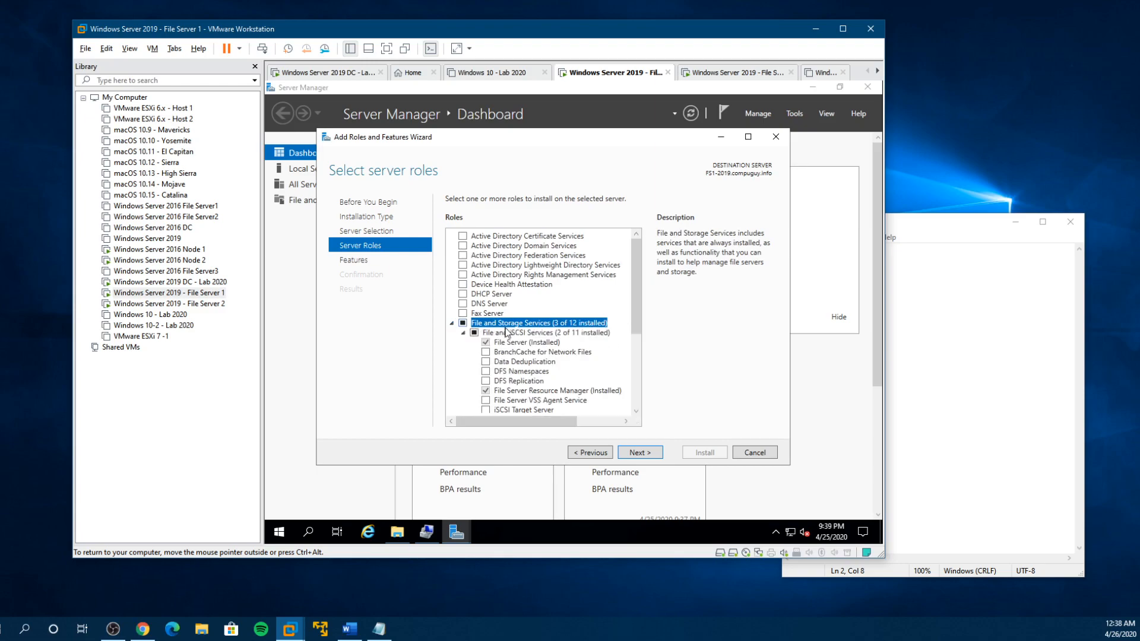
click(555, 343)
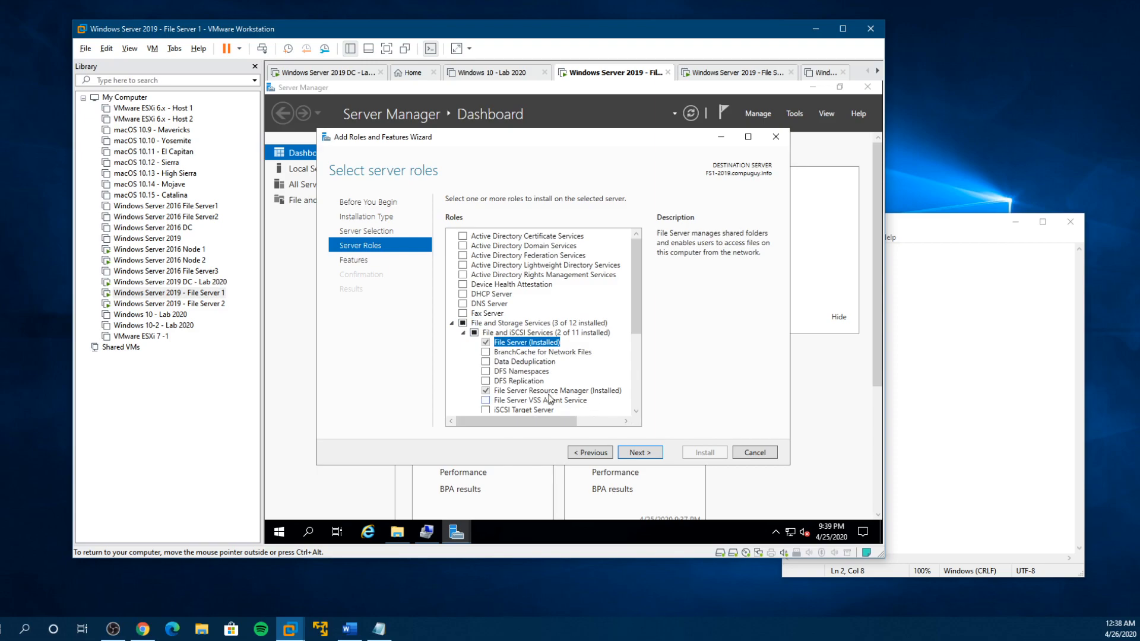
scroll(565, 375, down, 1)
click(580, 363)
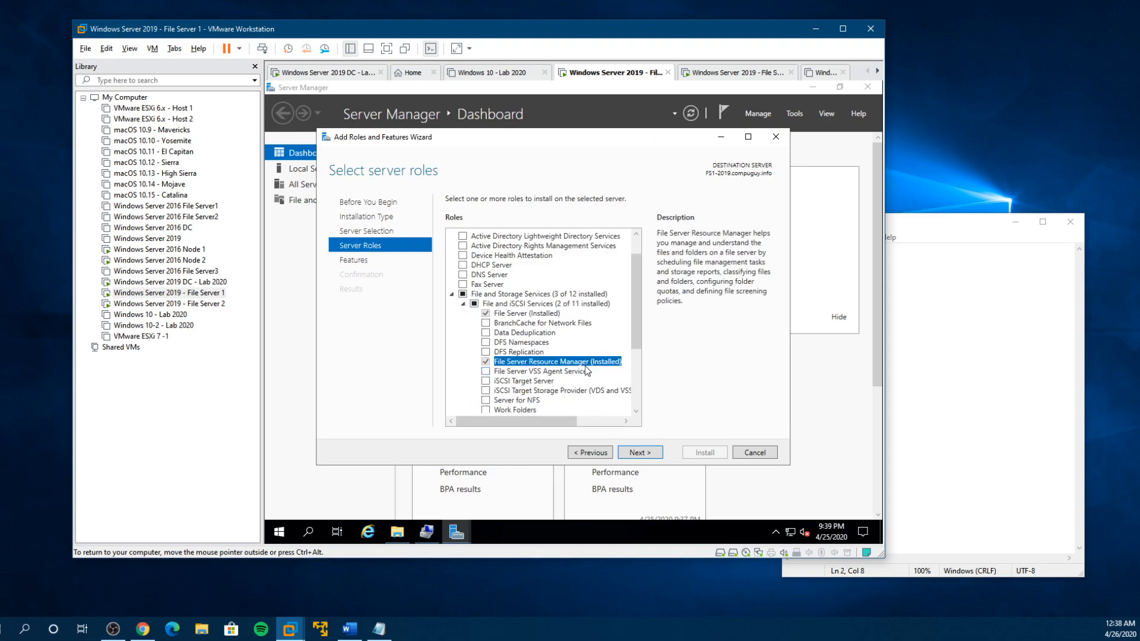
scroll(585, 367, down, 1)
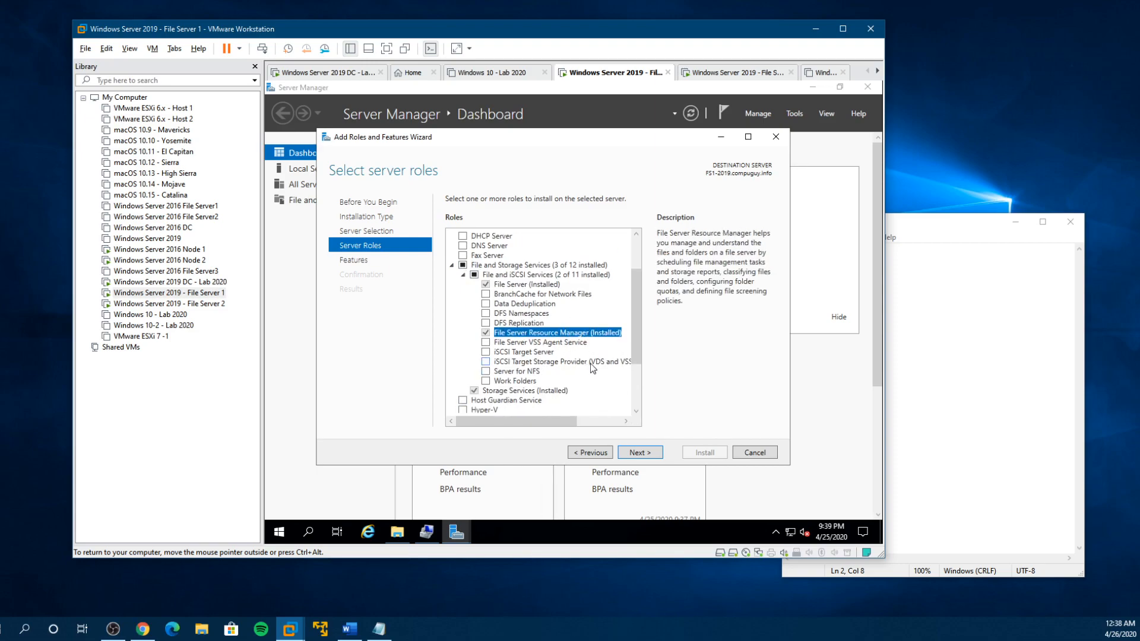
- Examine the Storage Services description and look through the rest of the server roles list
scroll(581, 363, down, 2)
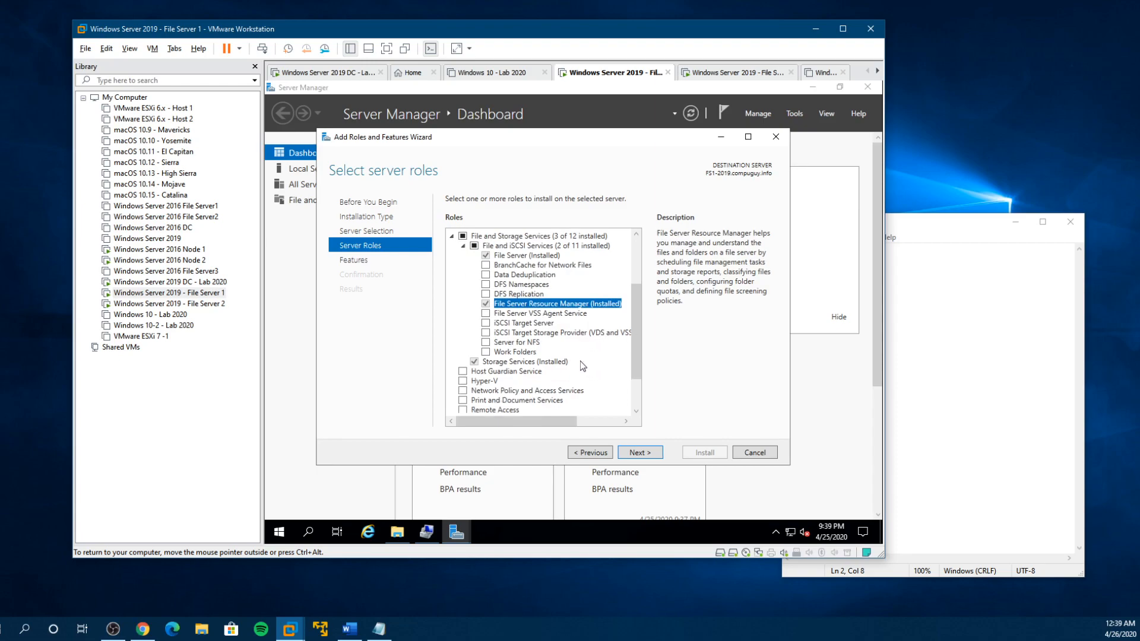
click(512, 334)
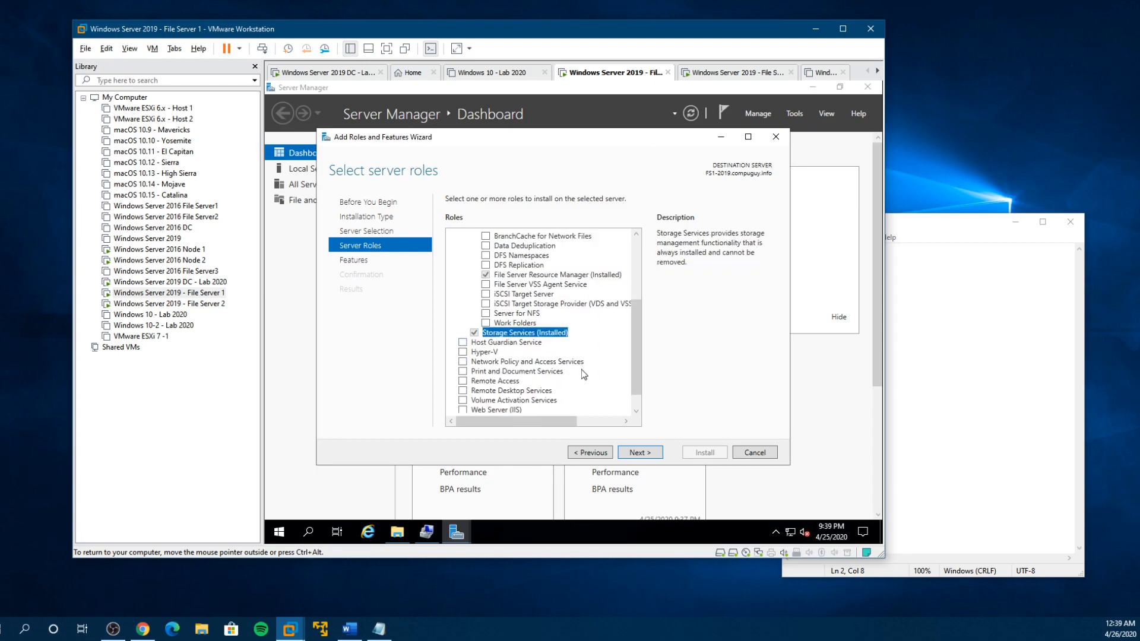
scroll(580, 369, down, 1)
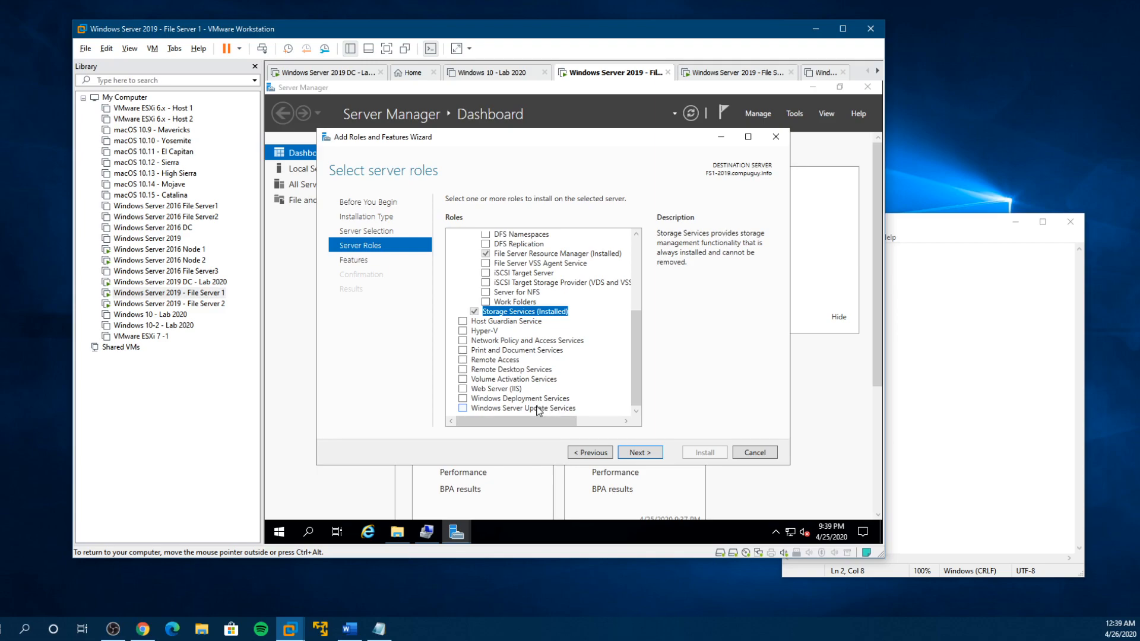
- Select the Failover Clustering feature with its required management tools and continue to the installation confirmation
click(638, 454)
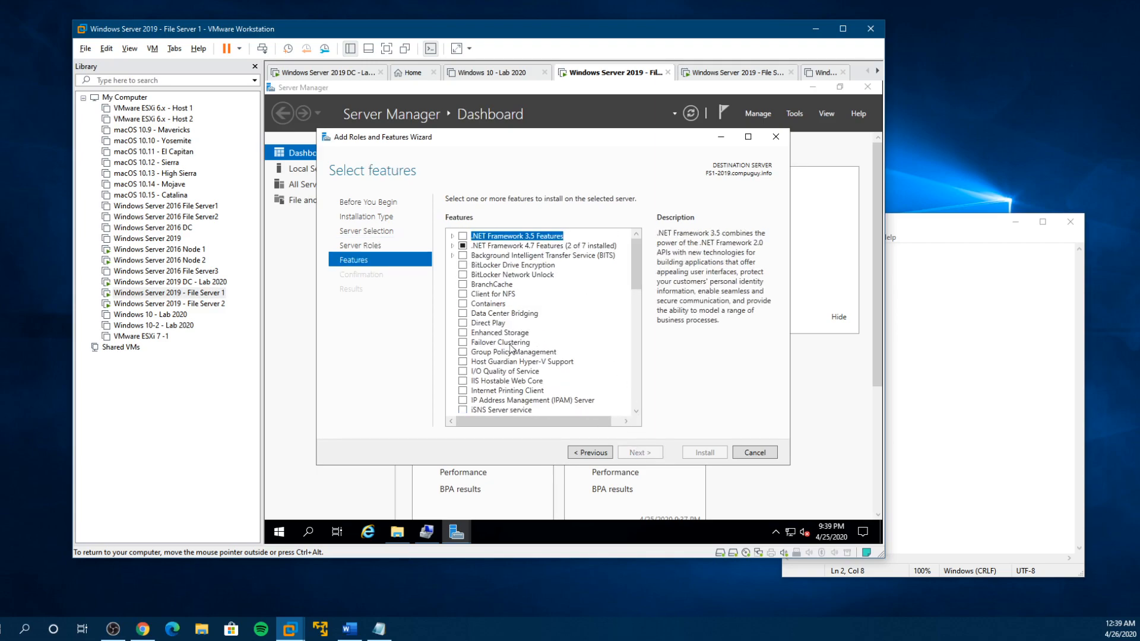
click(463, 343)
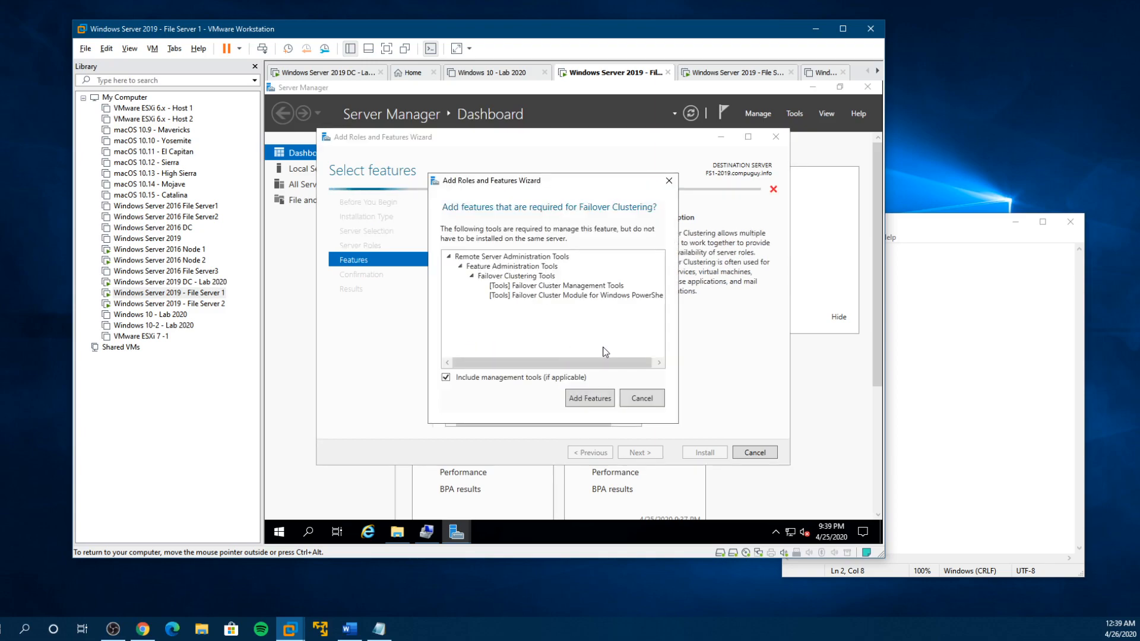
click(632, 399)
click(461, 345)
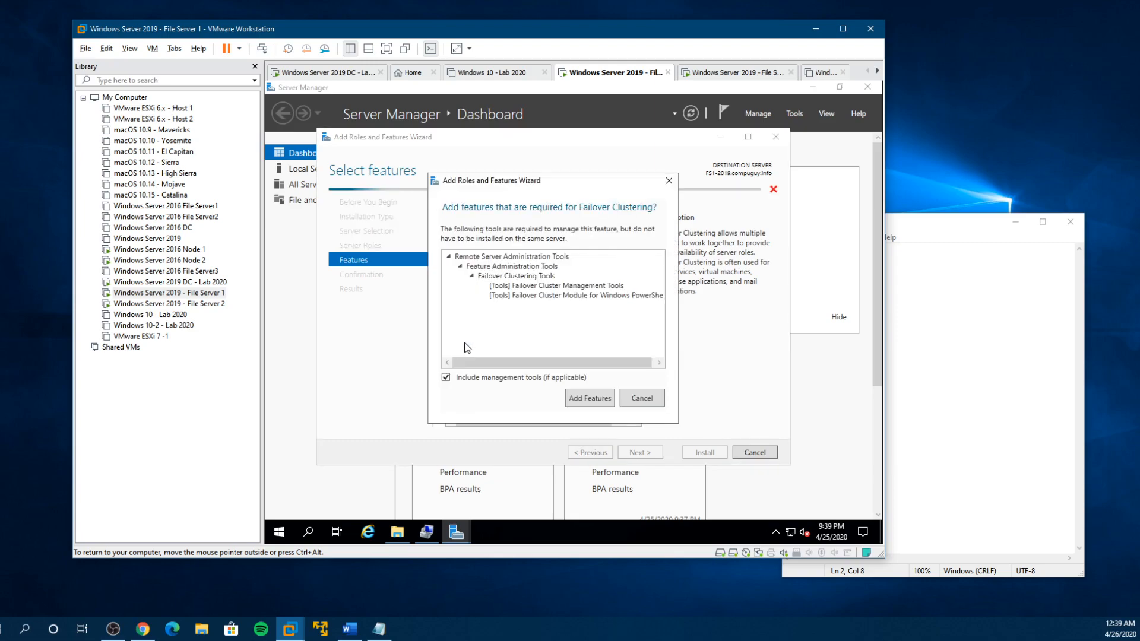
click(586, 397)
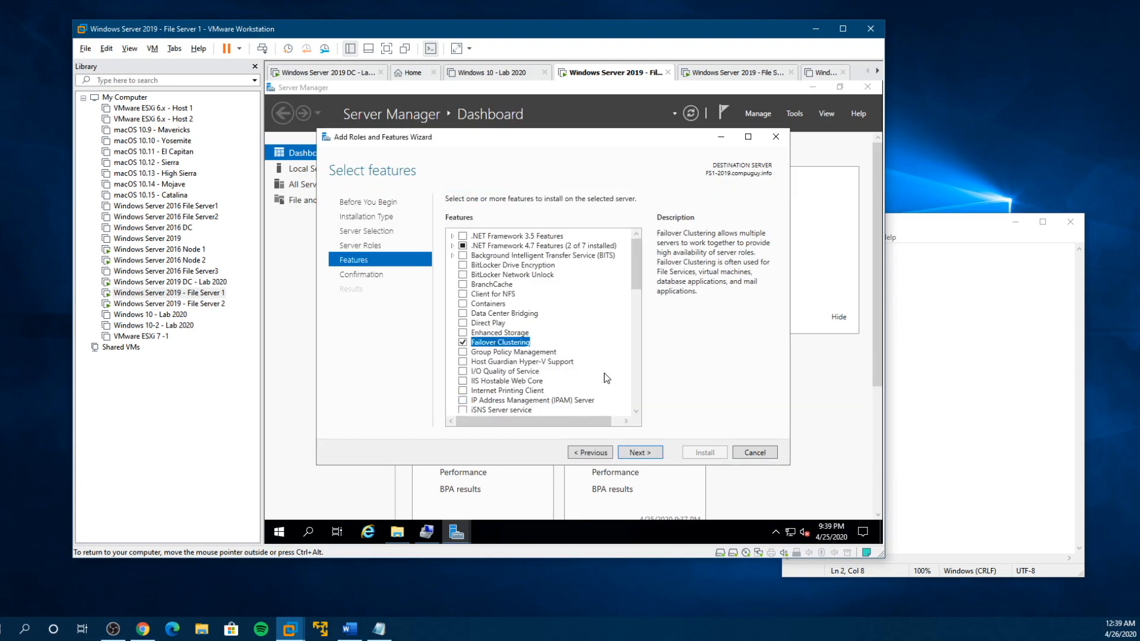
click(658, 451)
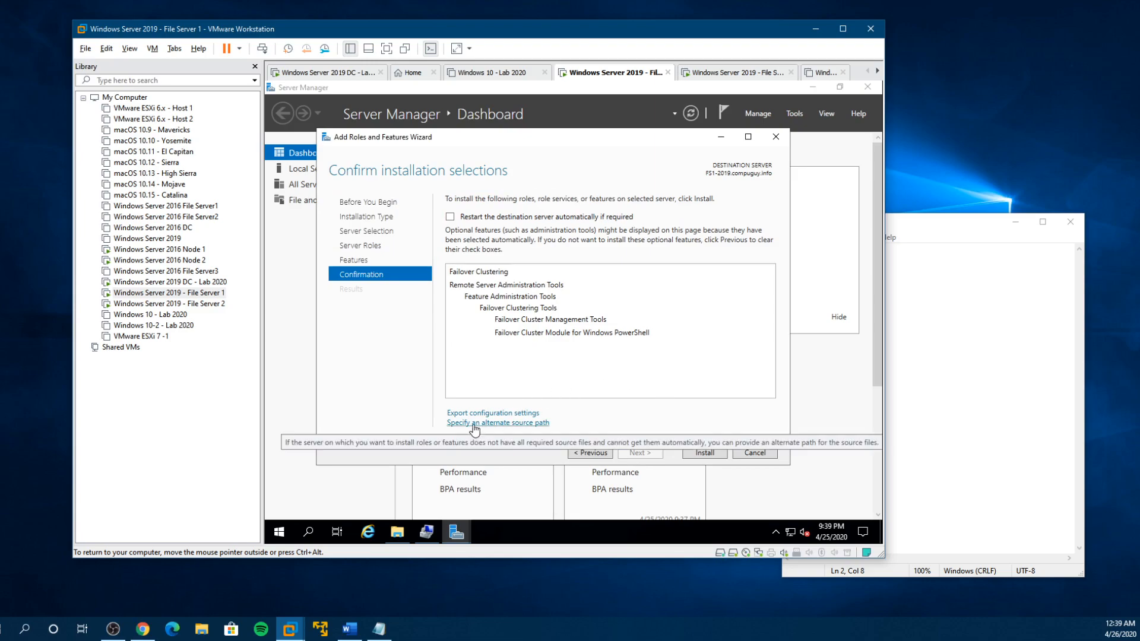
- Look up the DVD drive holding the Windows Server installation media in File Explorer
click(398, 531)
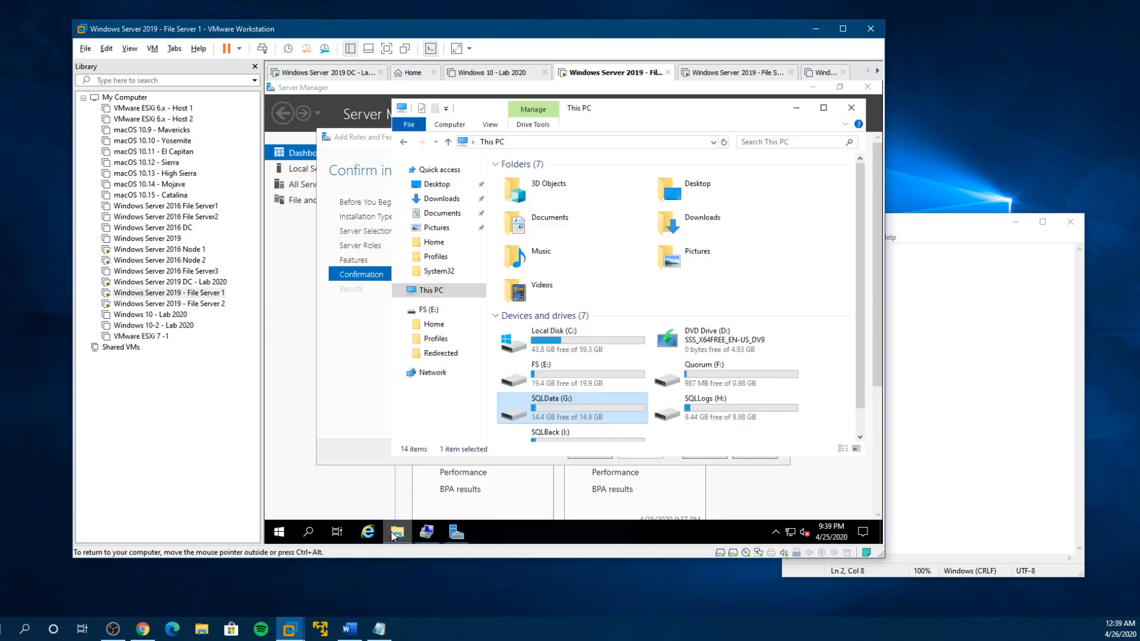
scroll(702, 438, down, 1)
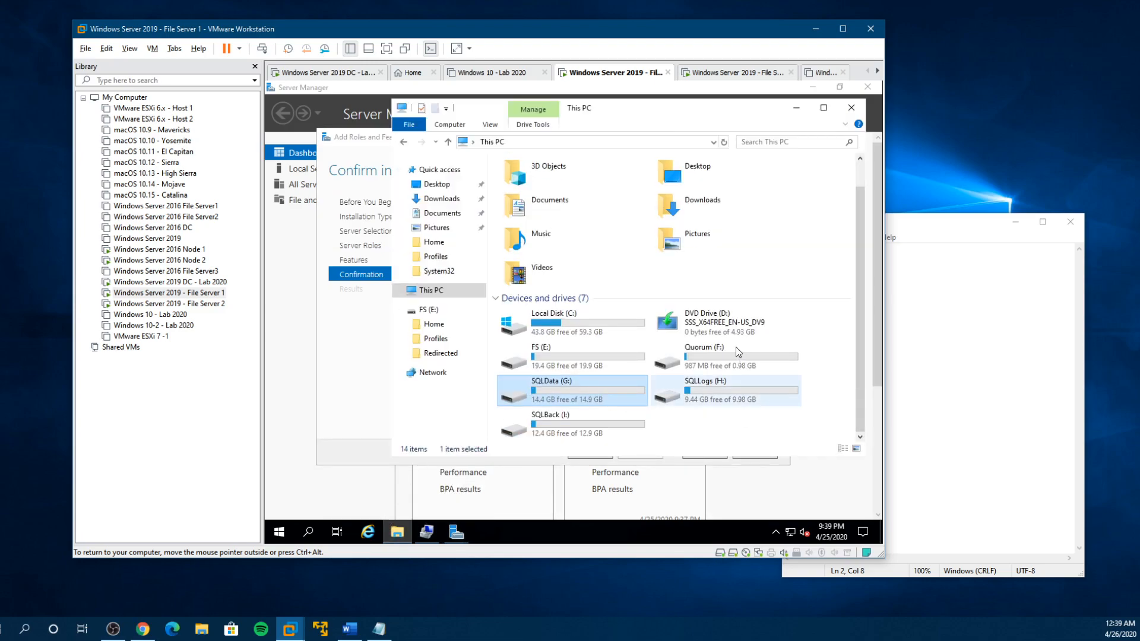
click(709, 326)
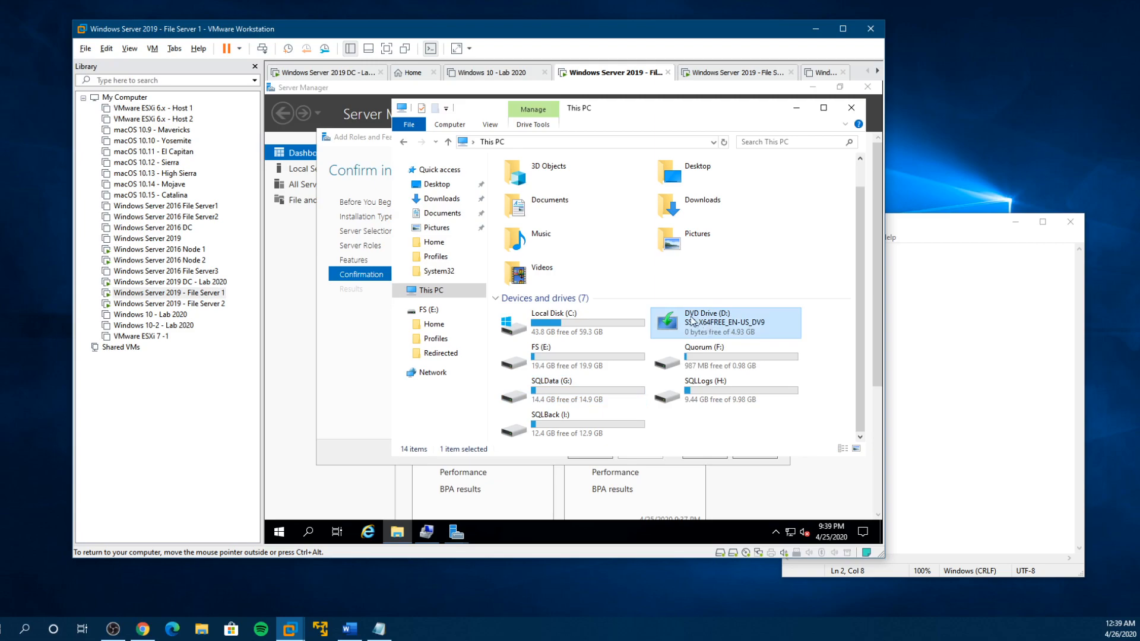
- Check which ISO image is attached to the CD/DVD drive in the File Server 1 virtual machine settings
right_click(176, 293)
click(217, 513)
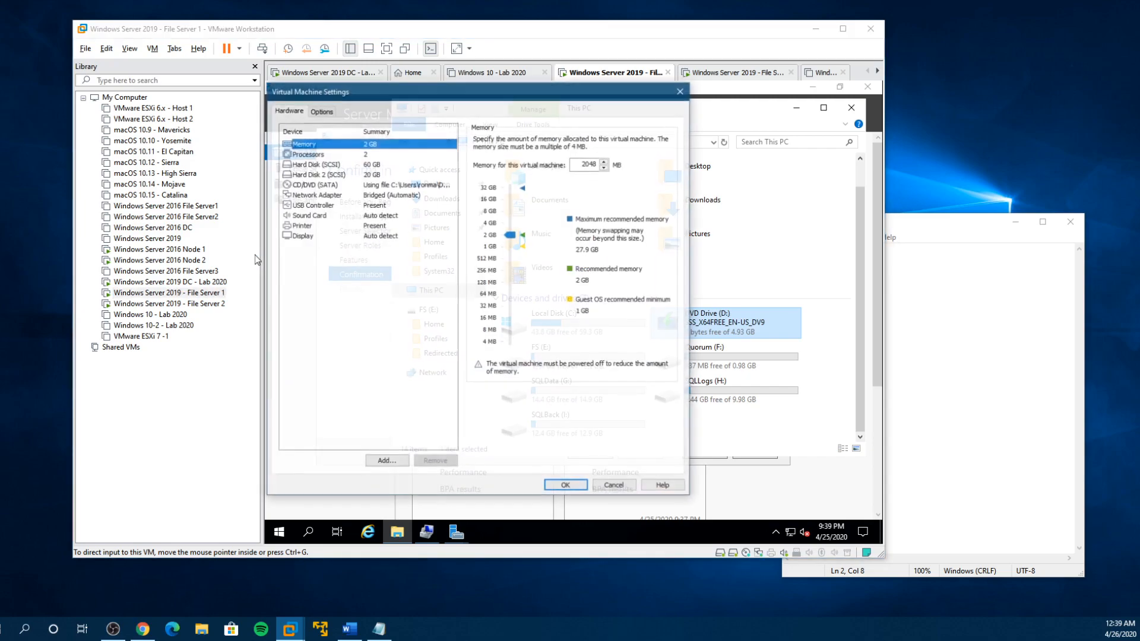
click(333, 185)
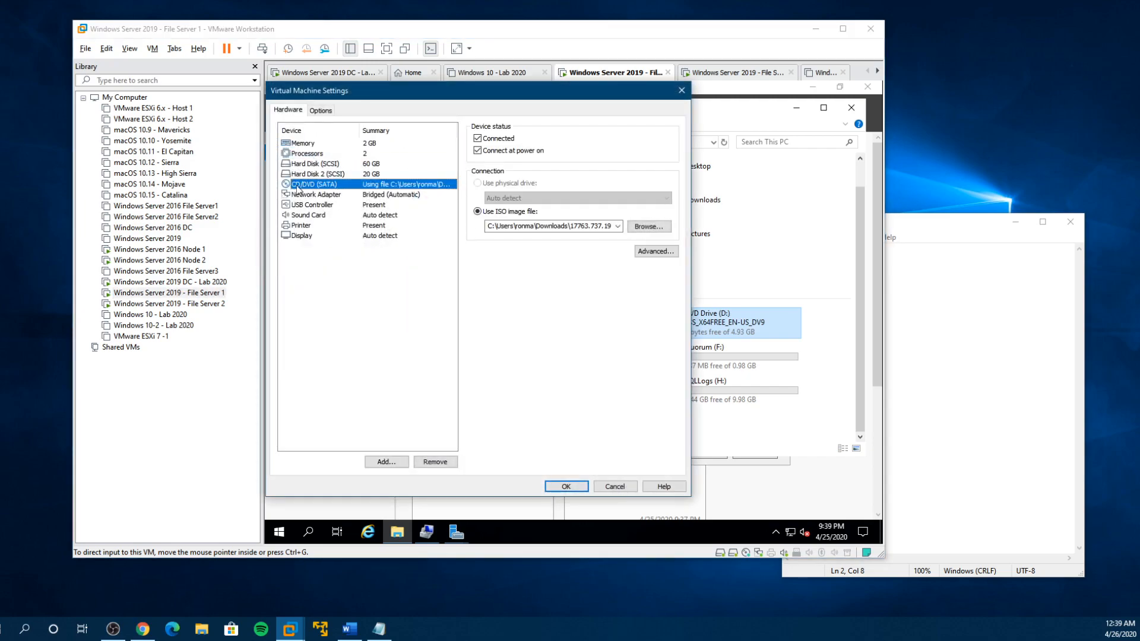
double_click(609, 226)
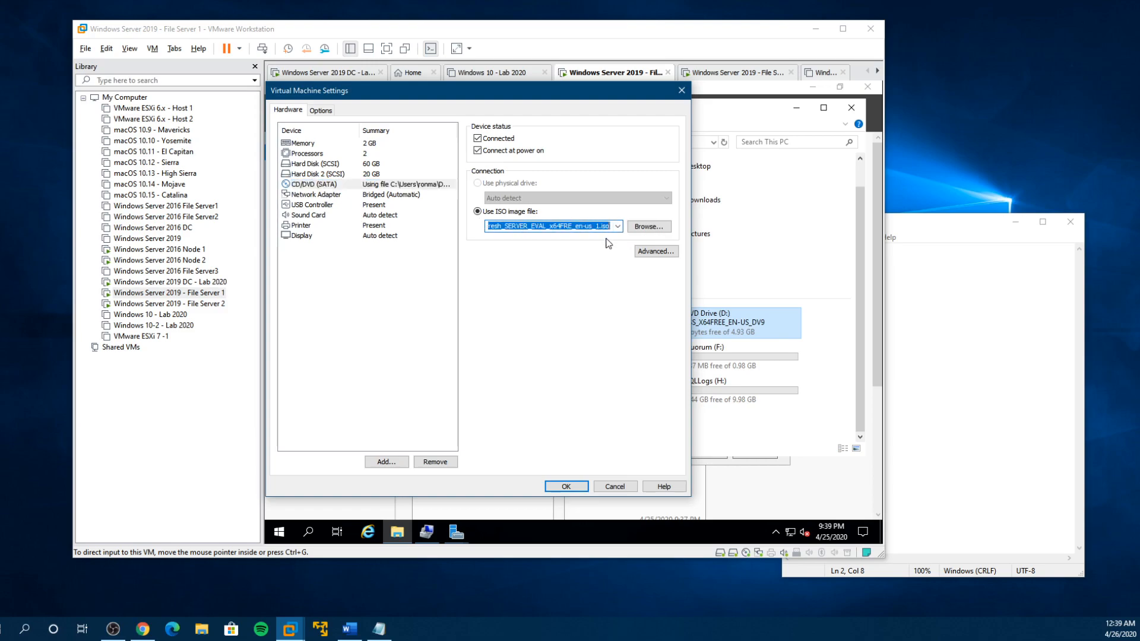
click(614, 488)
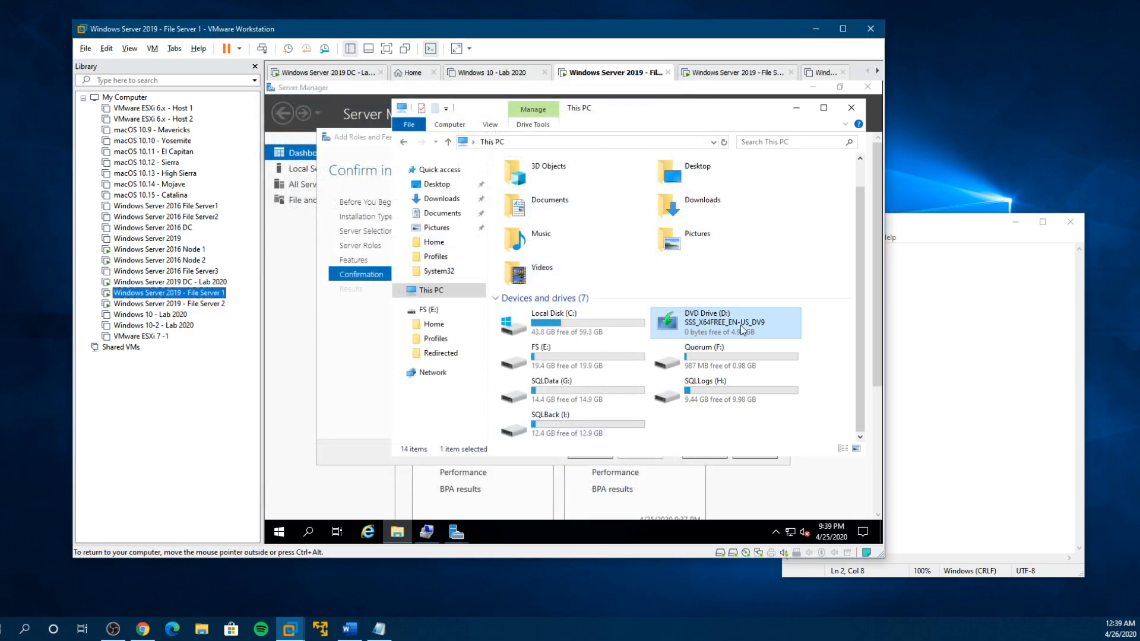
- Specify an alternate source path on the D: installation media and start installing Failover Clustering on FS1-2019.compuguy.info
click(456, 531)
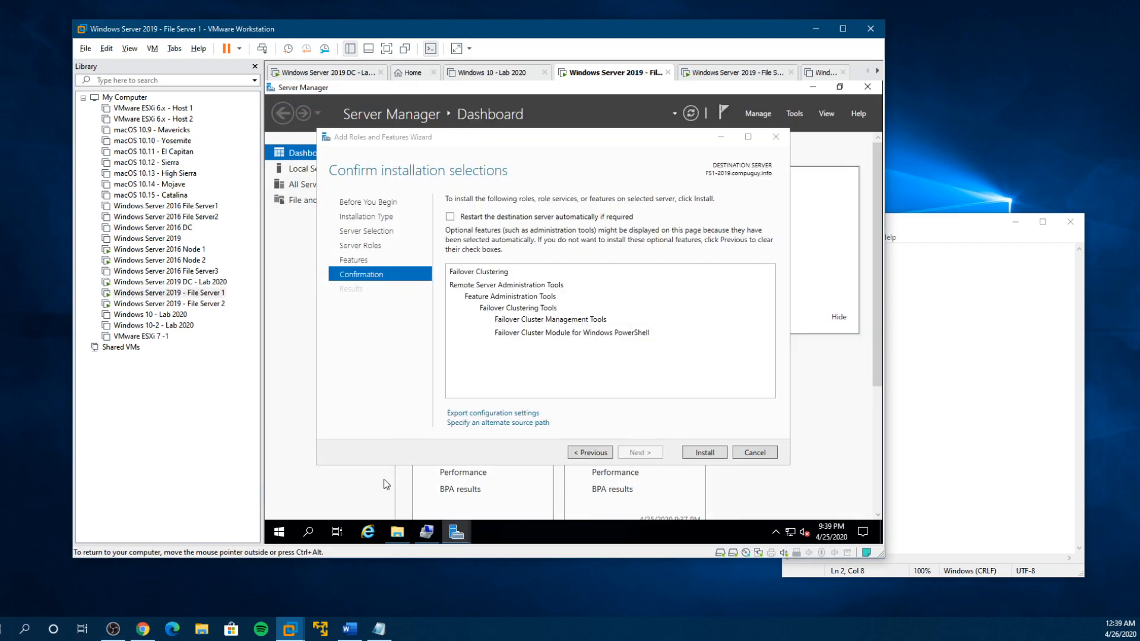
click(477, 423)
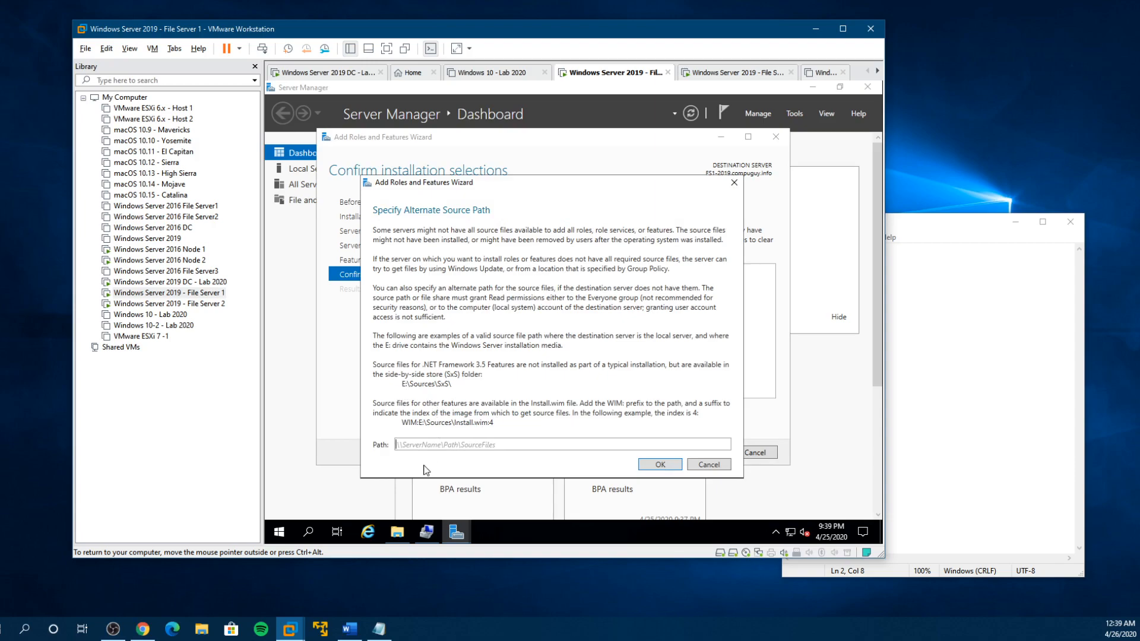
text(D:\Sources\SxS\)
click(659, 463)
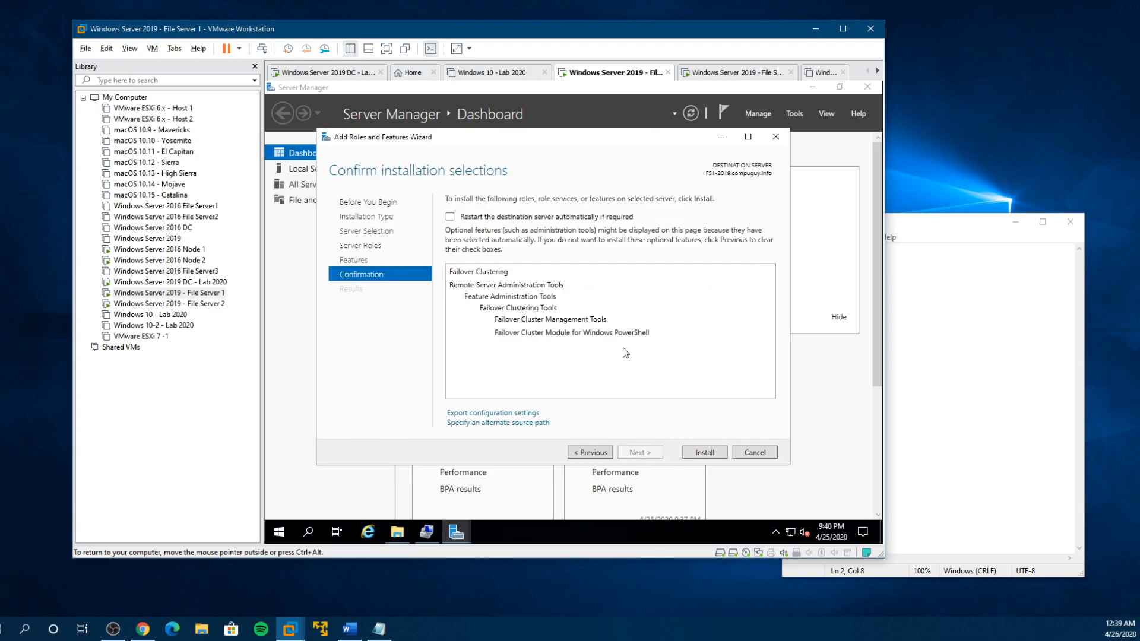
click(704, 453)
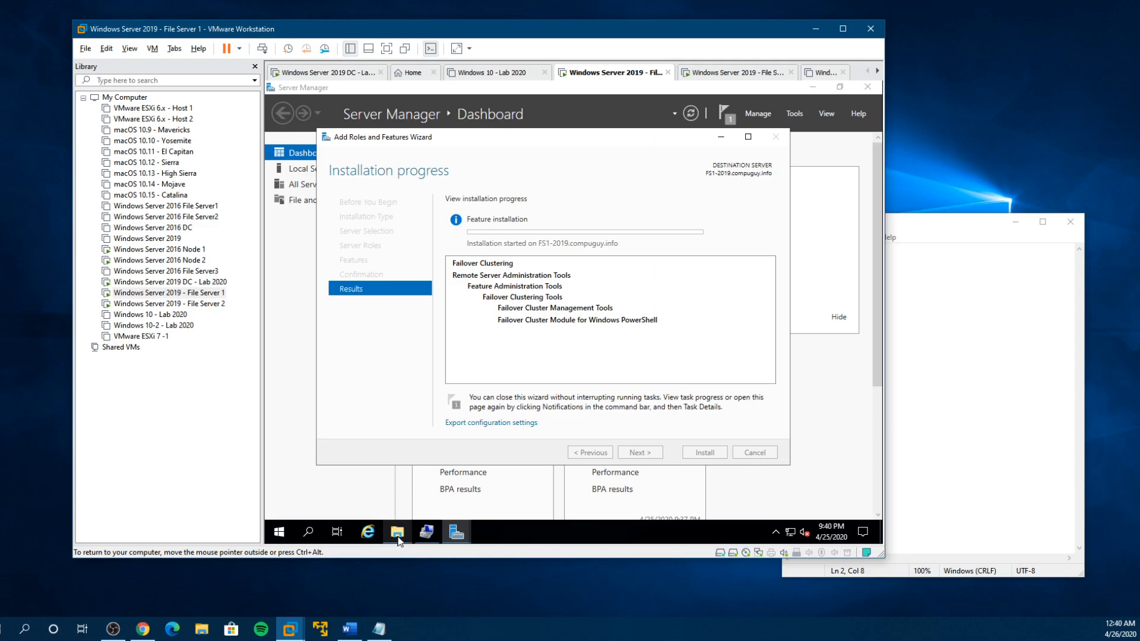
- Switch to the File Server 2 virtual machine in full screen and minimize its Computer Management and File Explorer windows
click(213, 305)
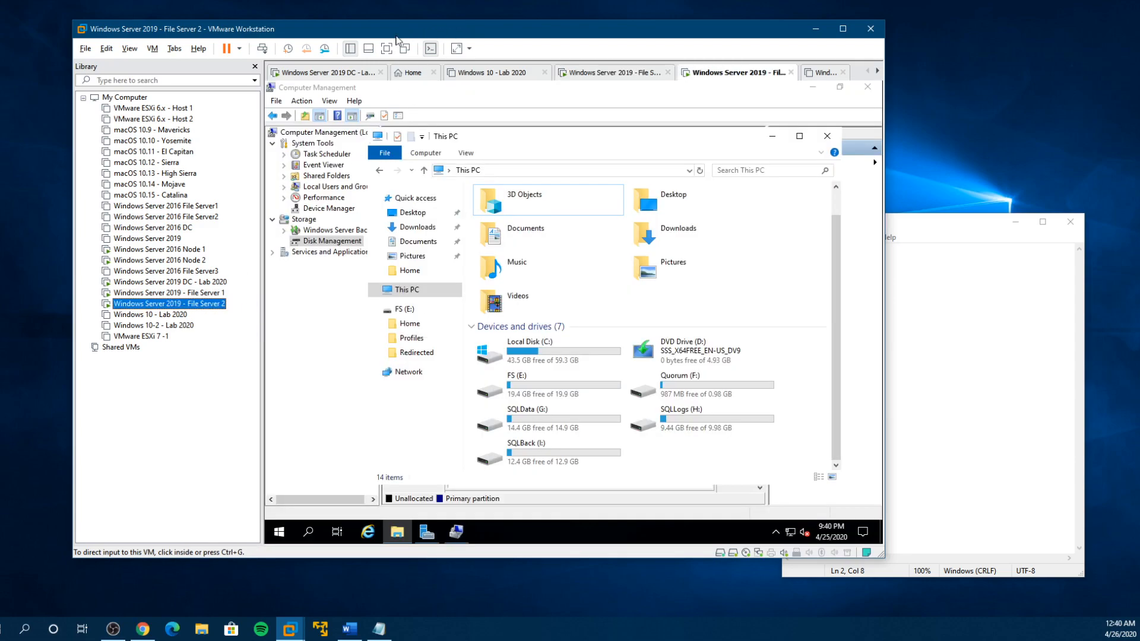
click(386, 49)
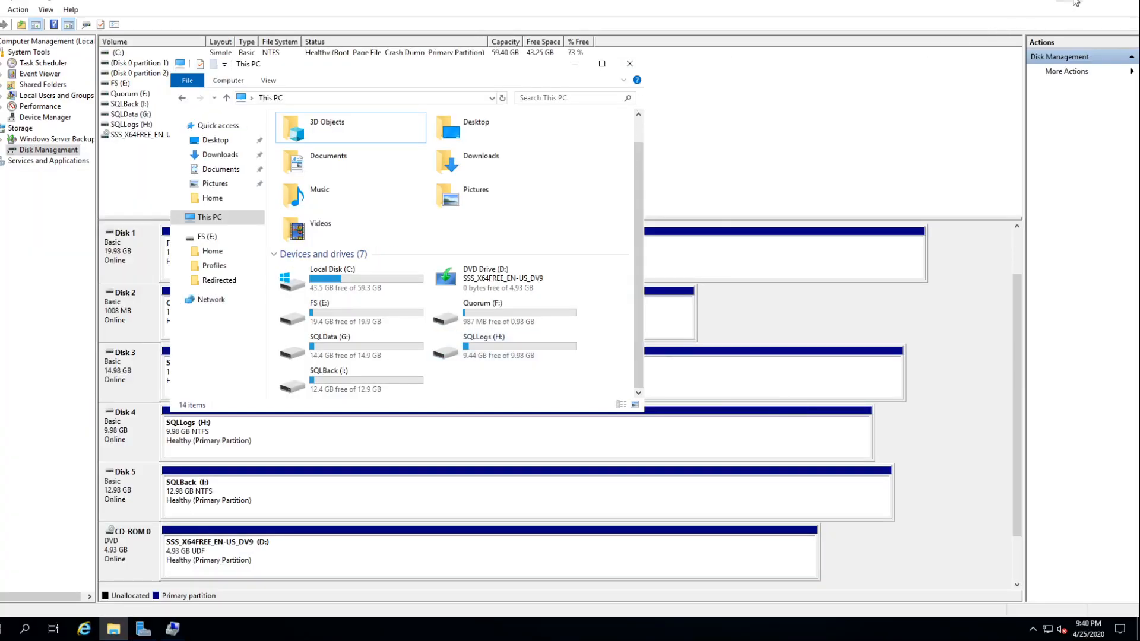
click(1073, 2)
click(574, 64)
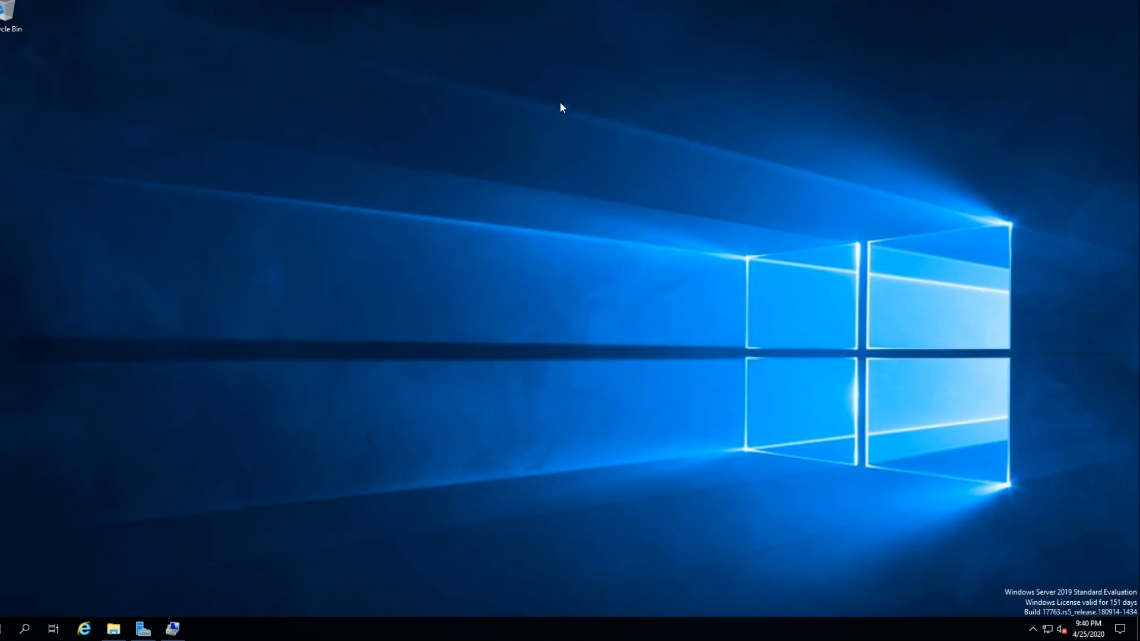
- Start adding roles and features from Server Manager with FS2-2019.compuguy.info as the destination server
click(143, 629)
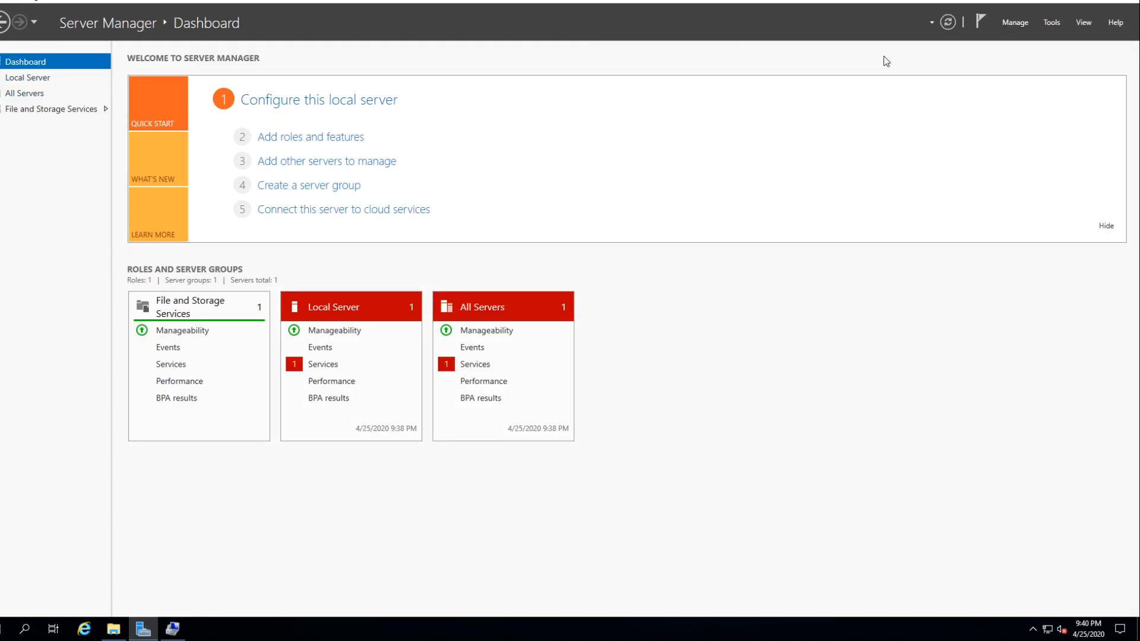
click(326, 137)
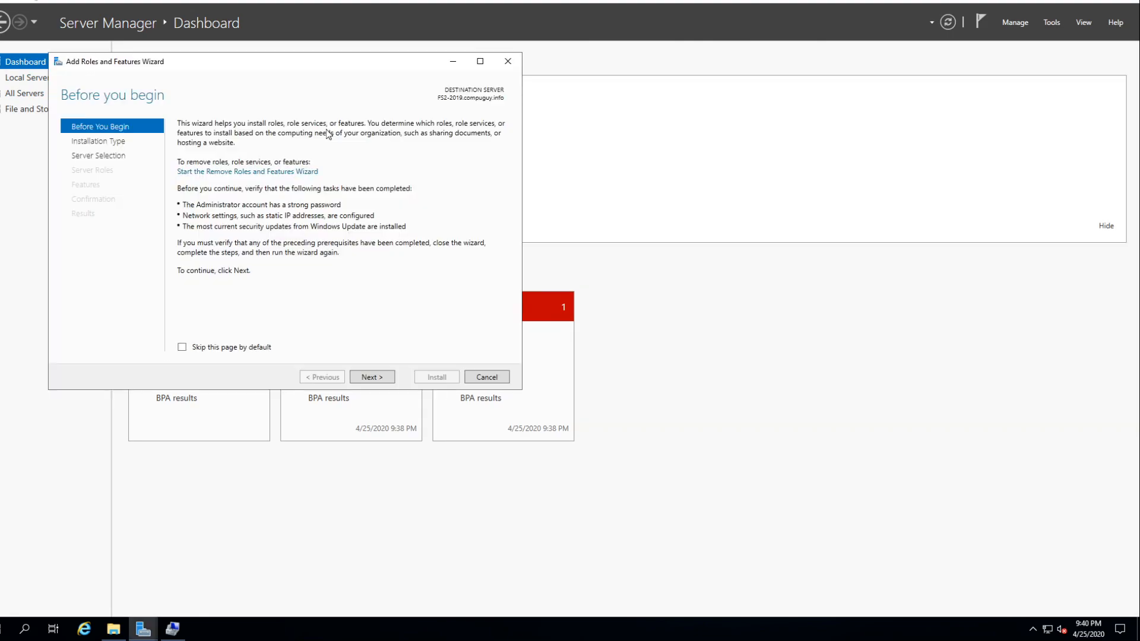
click(371, 379)
click(372, 377)
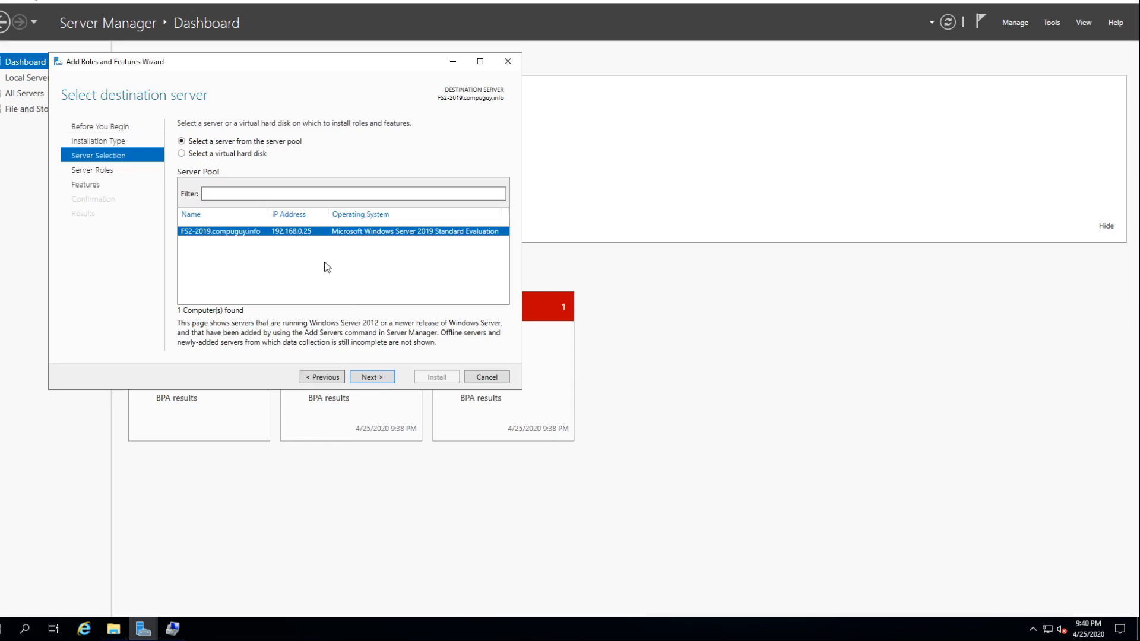
click(362, 378)
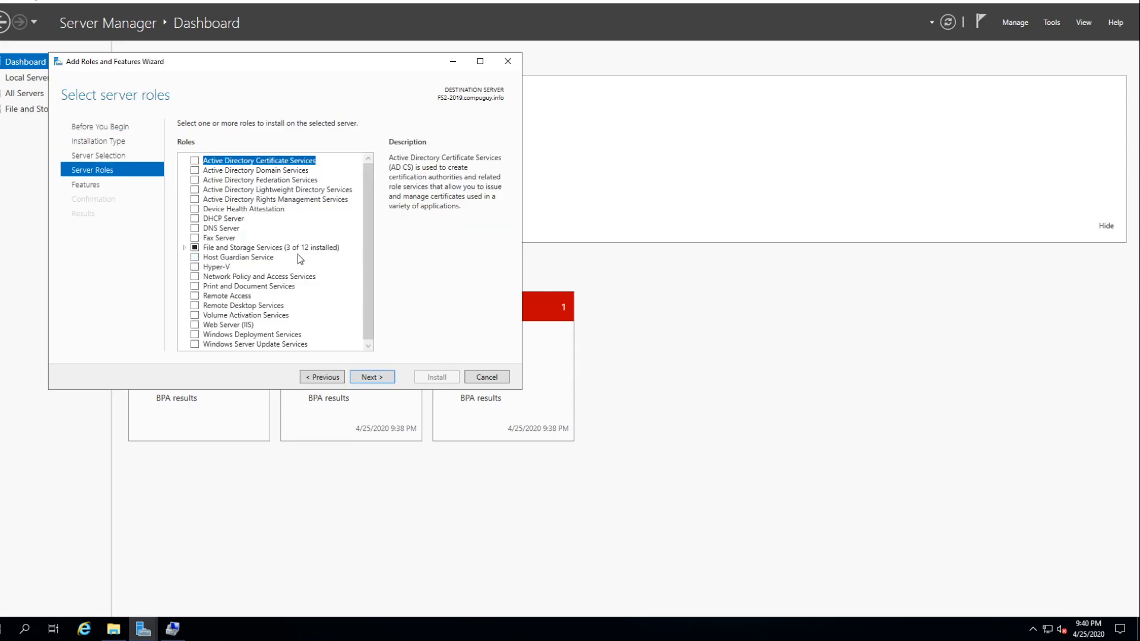
- Leave the server roles as they are and select Failover Clustering with its required management tools
click(372, 378)
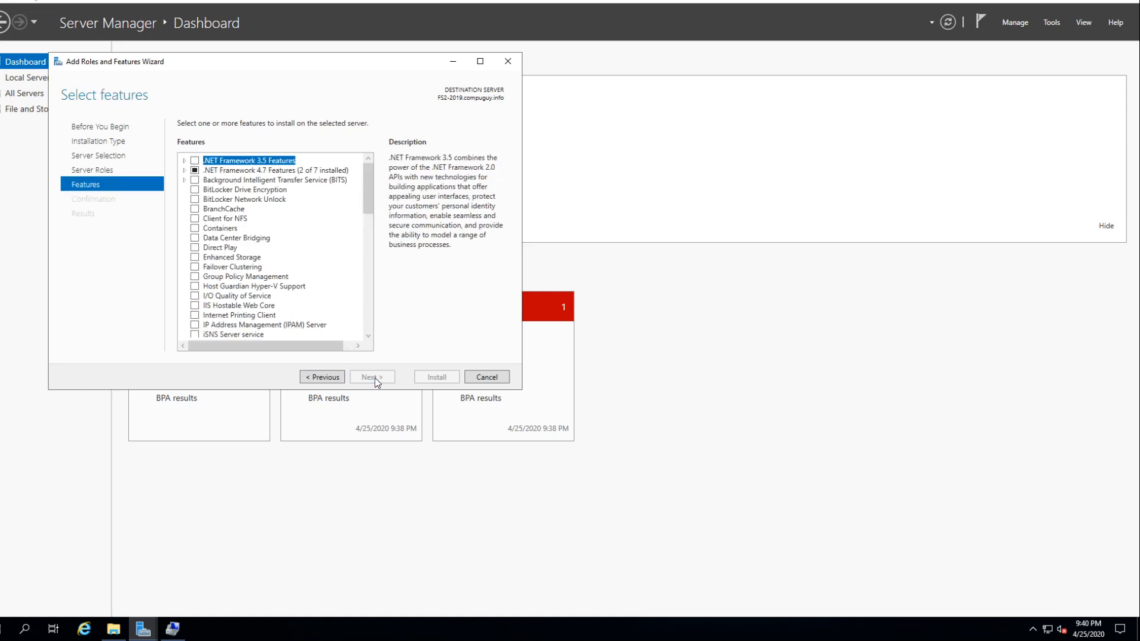
click(195, 266)
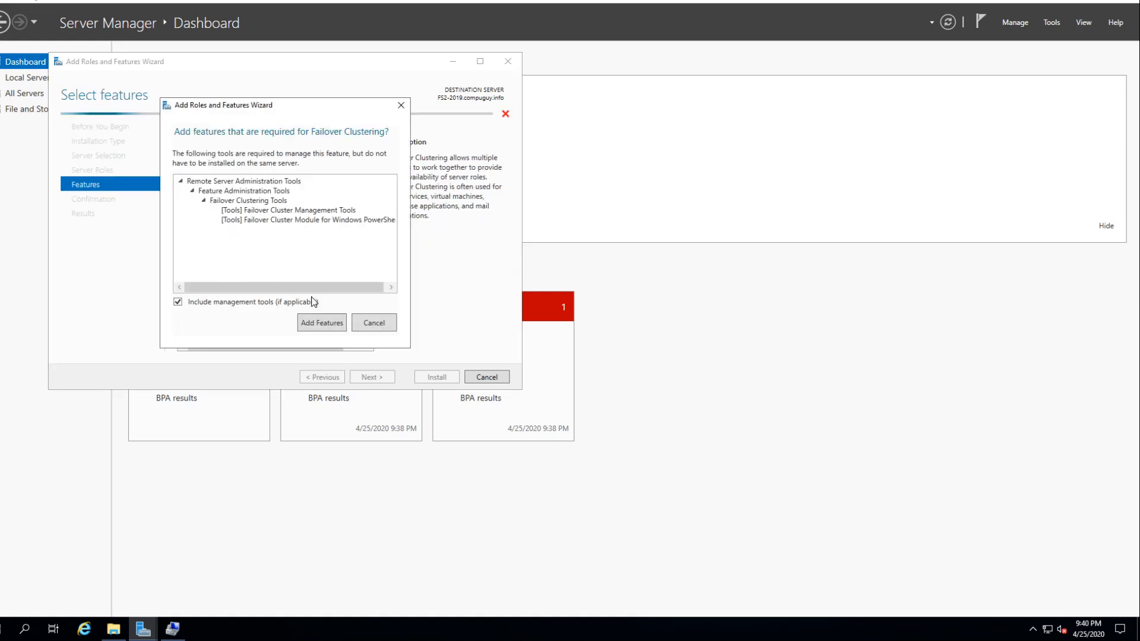
click(329, 329)
- Set the alternate source path to D:\Sources\SxS\ on the DVD drive and install Failover Clustering on FS2-2019.compuguy.info, closing the wizard
click(105, 626)
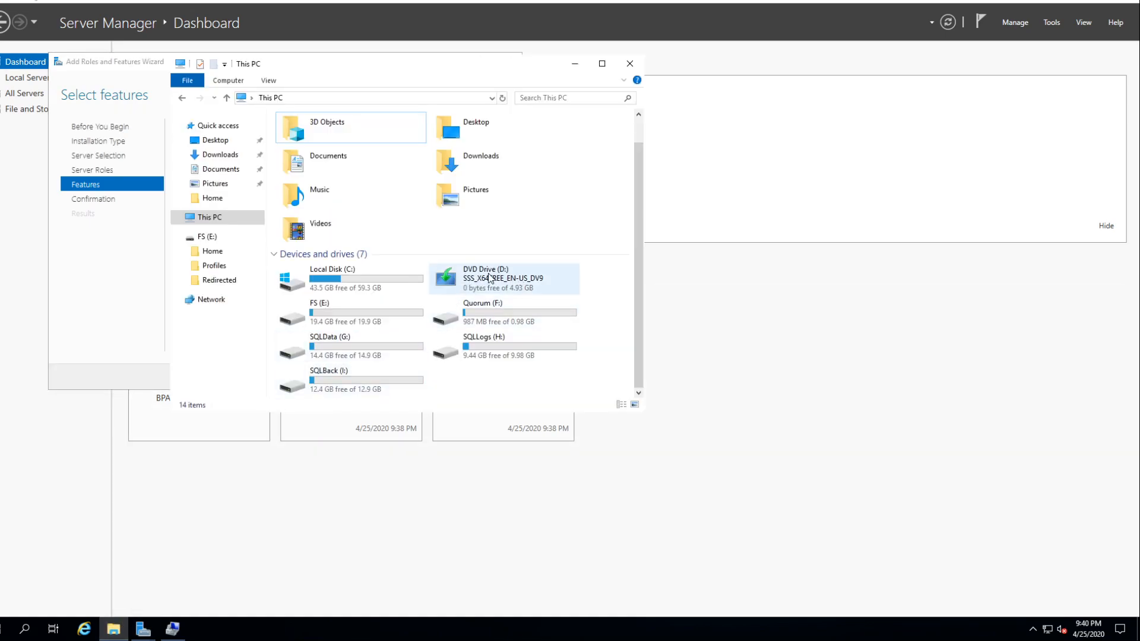
click(574, 64)
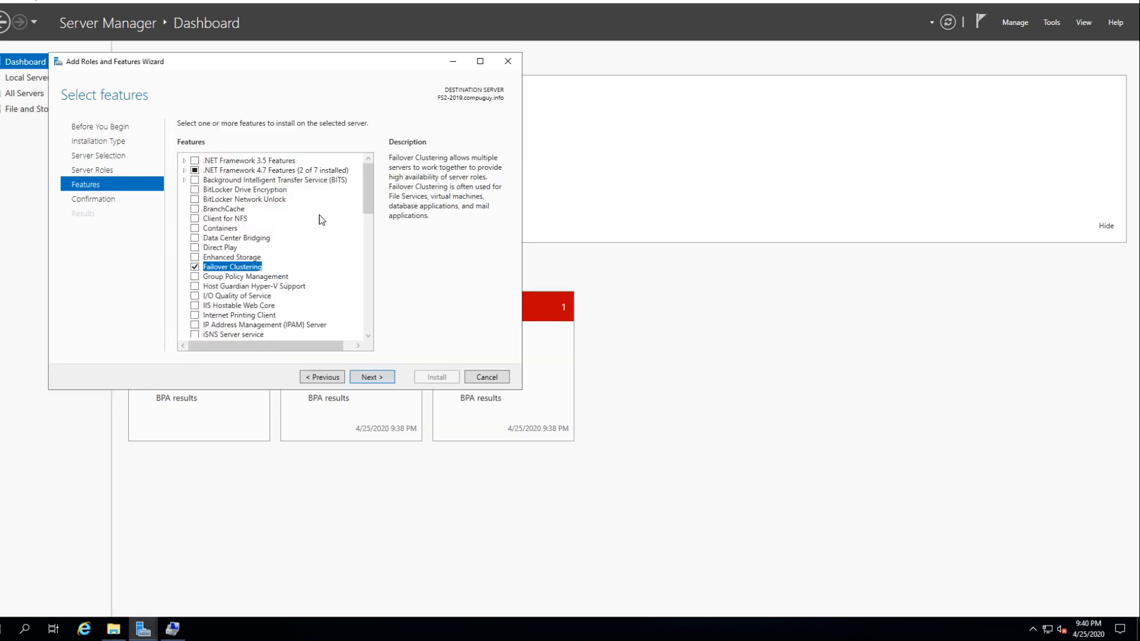
click(368, 379)
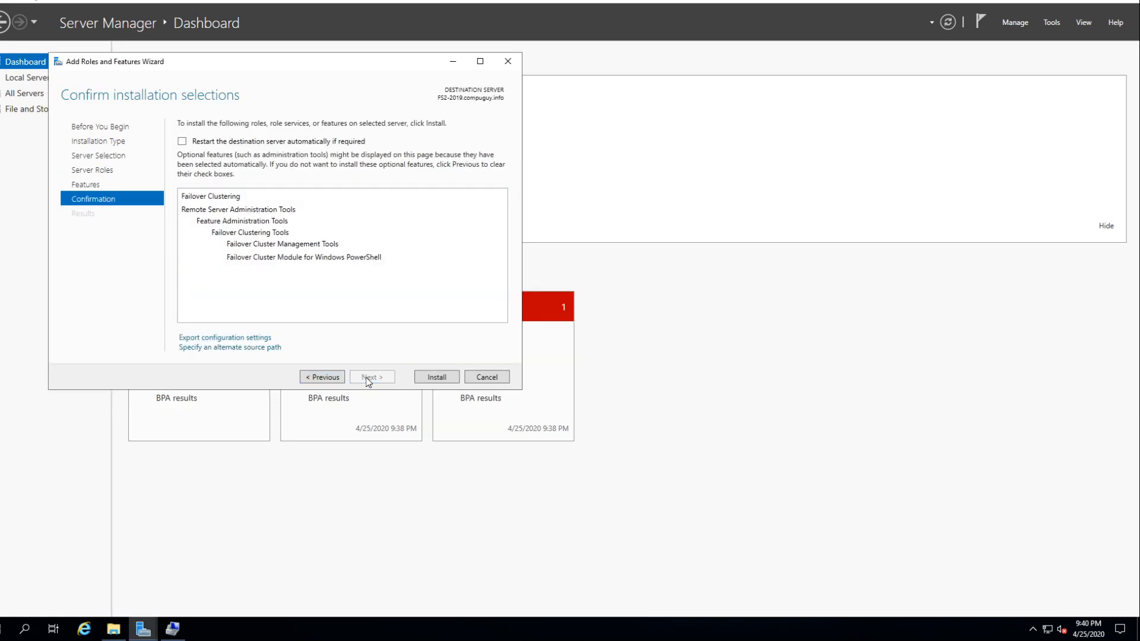
click(254, 349)
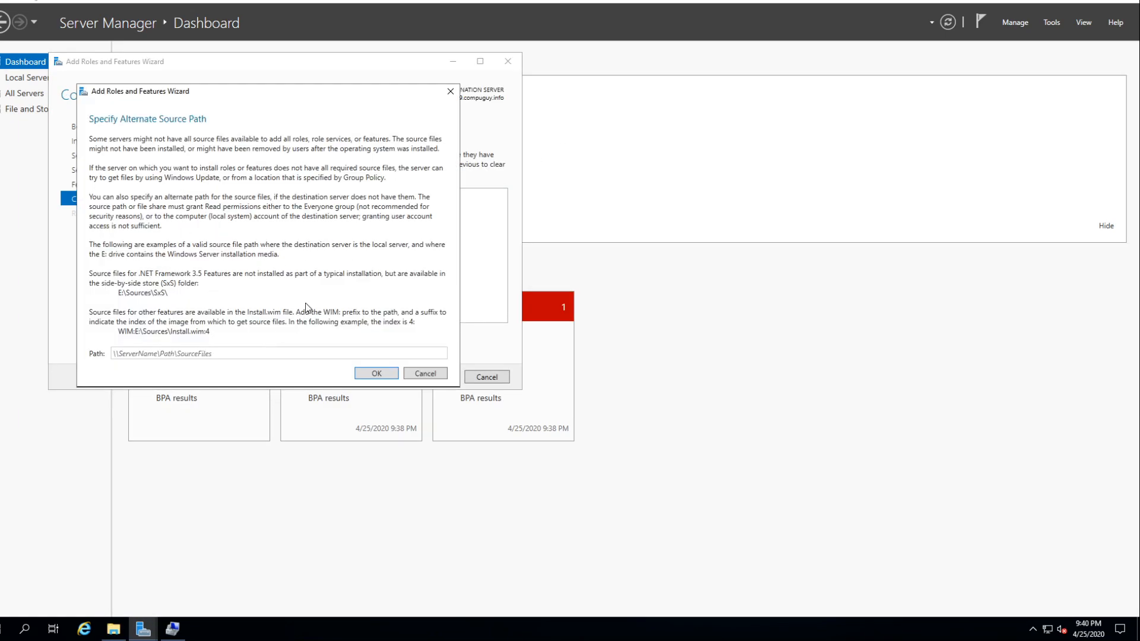
click(254, 353)
text(D:\Sources\SxS\)
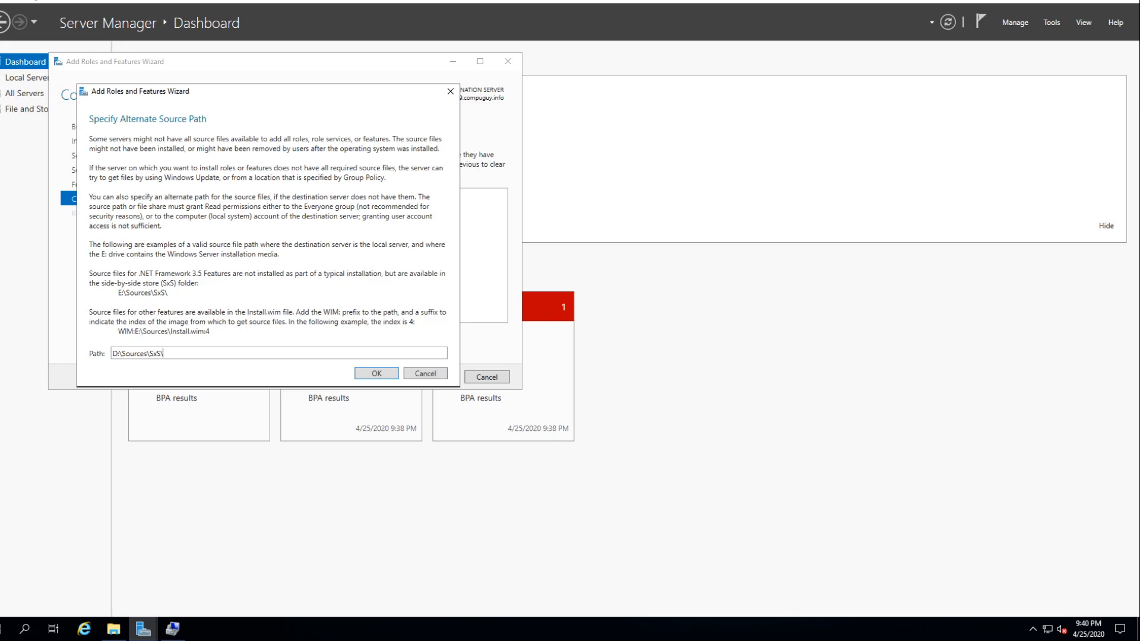
click(384, 375)
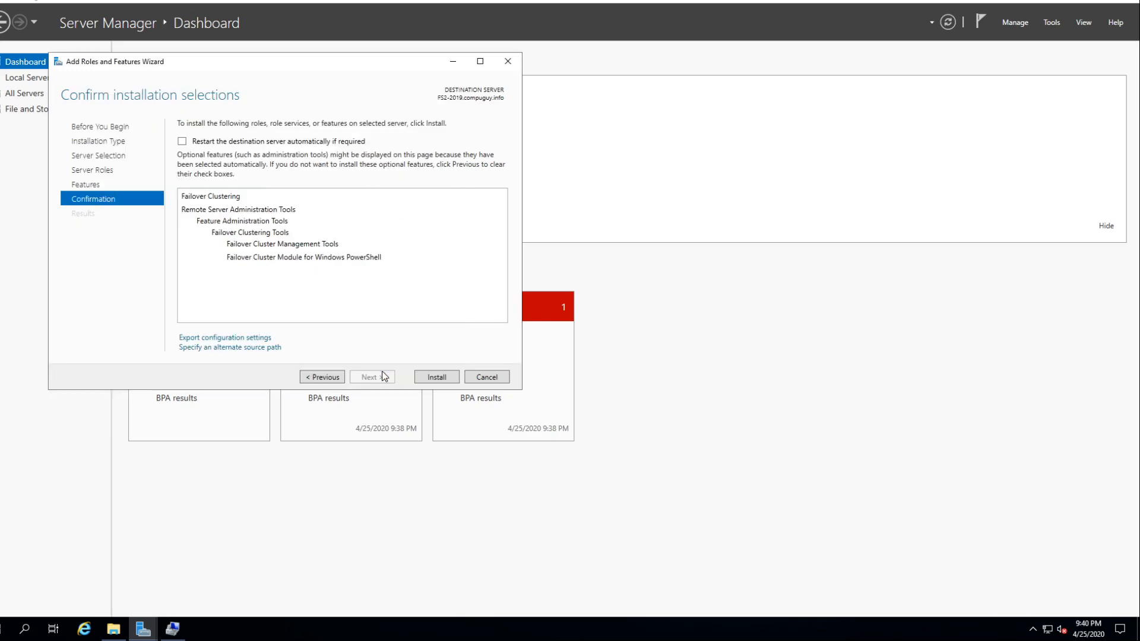
click(443, 377)
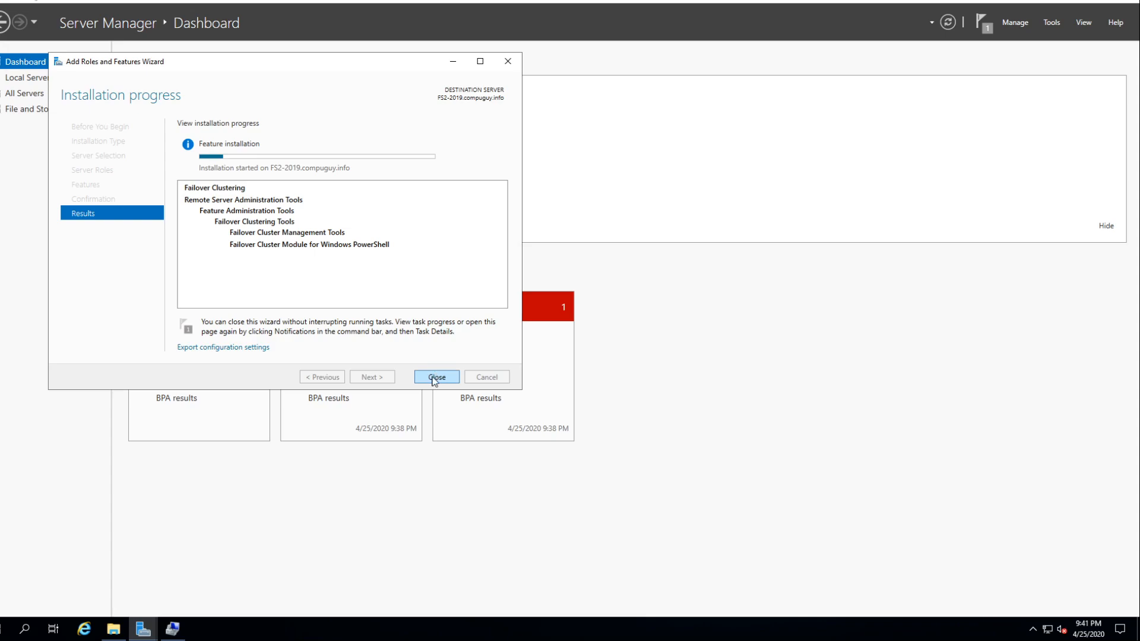
click(436, 378)
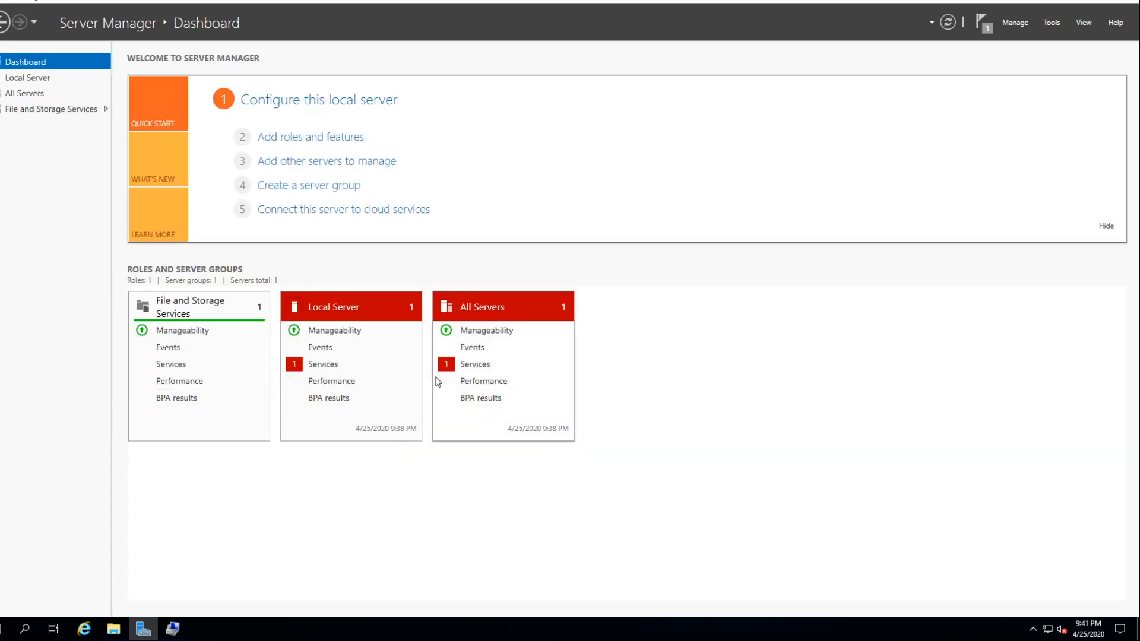
- Restore and minimize the Server Manager window on File Server 2, and leave the virtual machine's full screen mode
click(1099, 2)
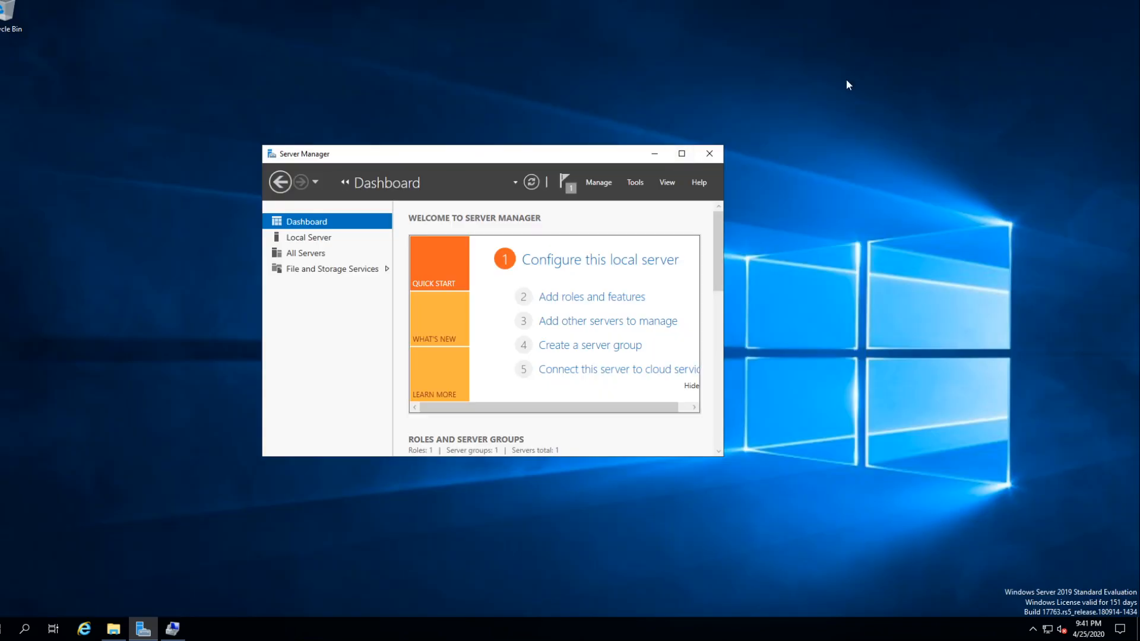
click(655, 156)
mouse_move(434, 0)
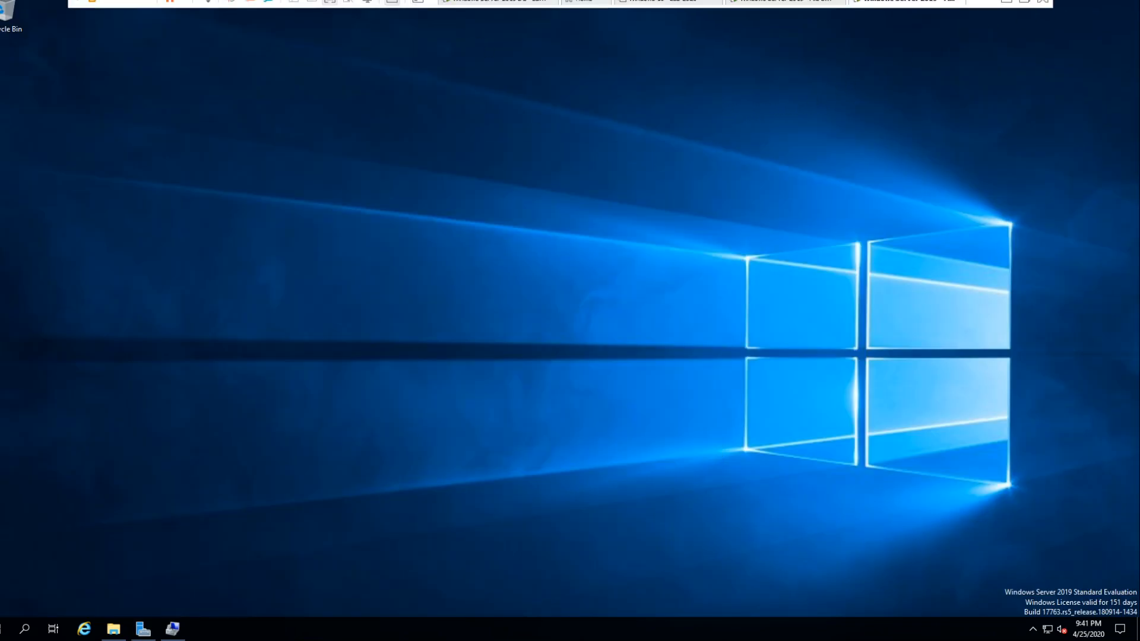
click(333, 3)
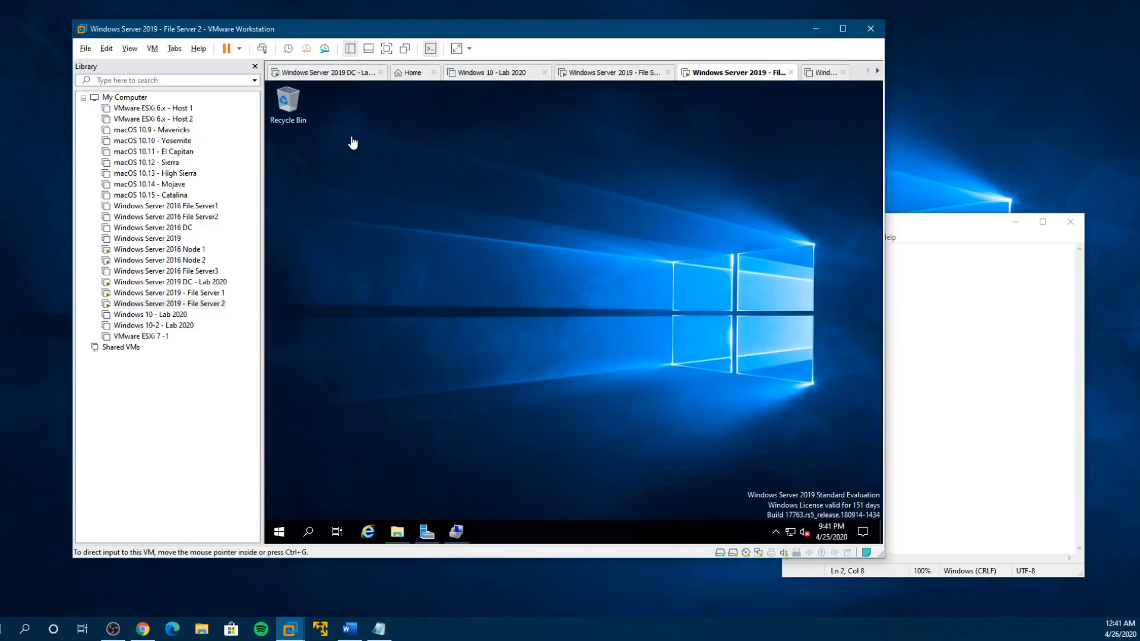
- Close the Failover Clustering installation wizard on the File Server 1 virtual machine and show its drives in File Explorer
click(184, 293)
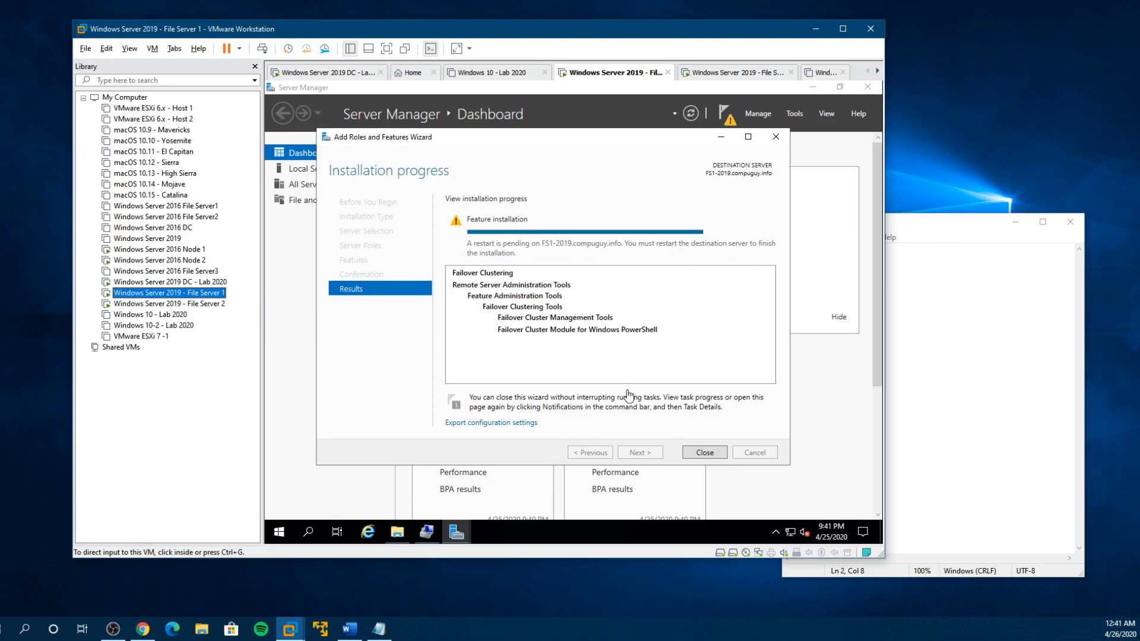
click(705, 452)
key(super+e)
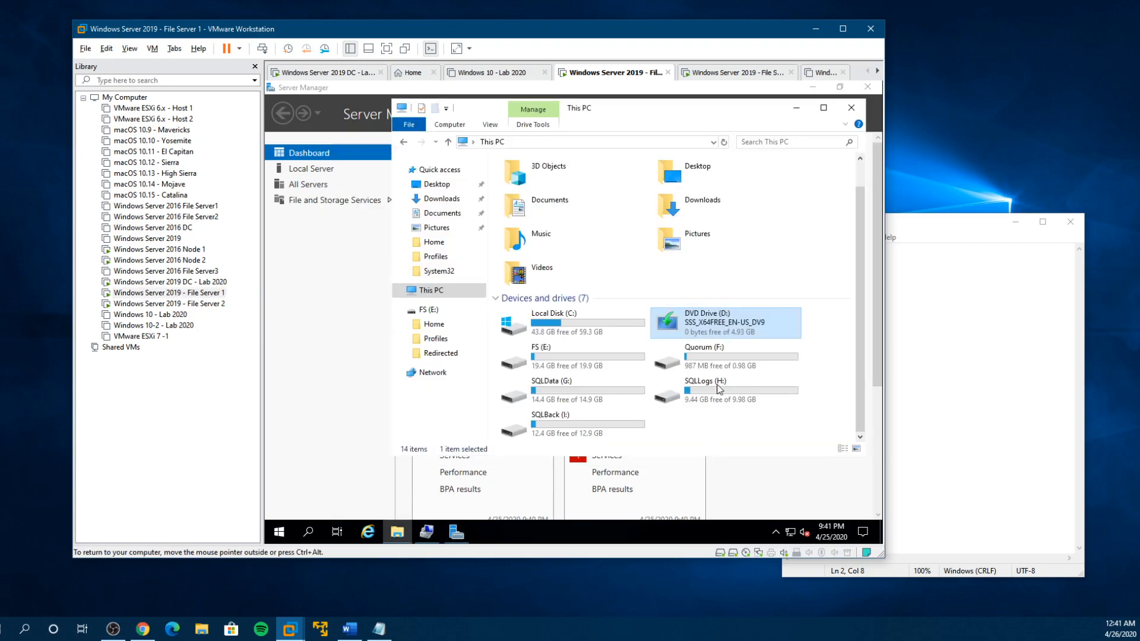
- Restart File Server 1 to complete the Failover Clustering installation
click(279, 532)
click(279, 506)
click(297, 475)
click(350, 447)
click(330, 466)
click(436, 471)
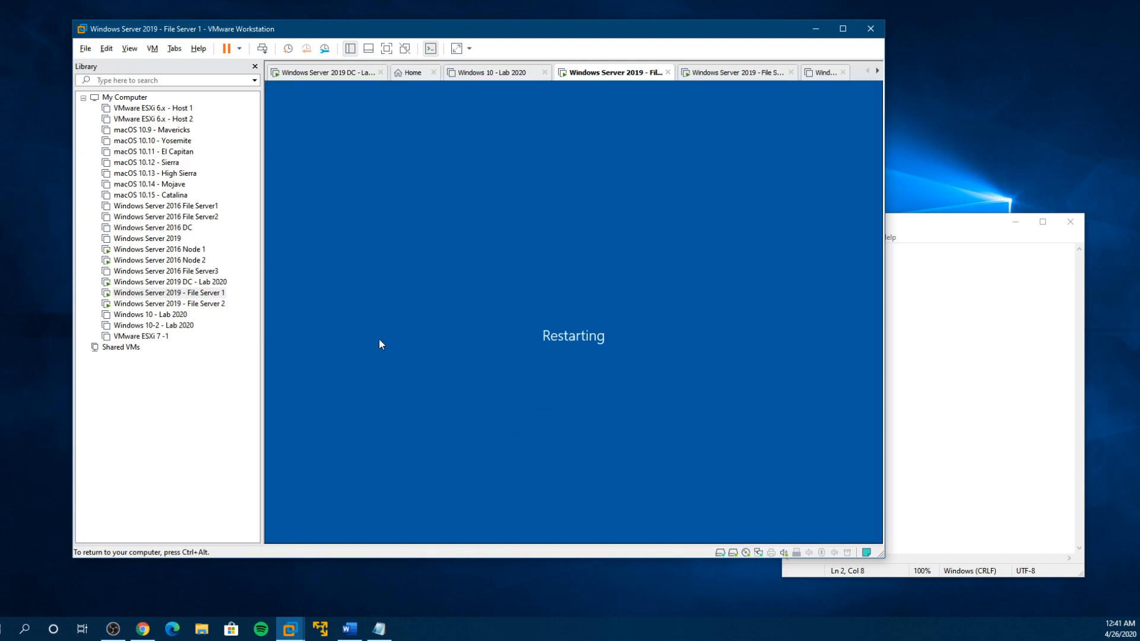
- Switch to File Server 2 and examine the feature installation's stage and message in Server Manager's task details
click(196, 304)
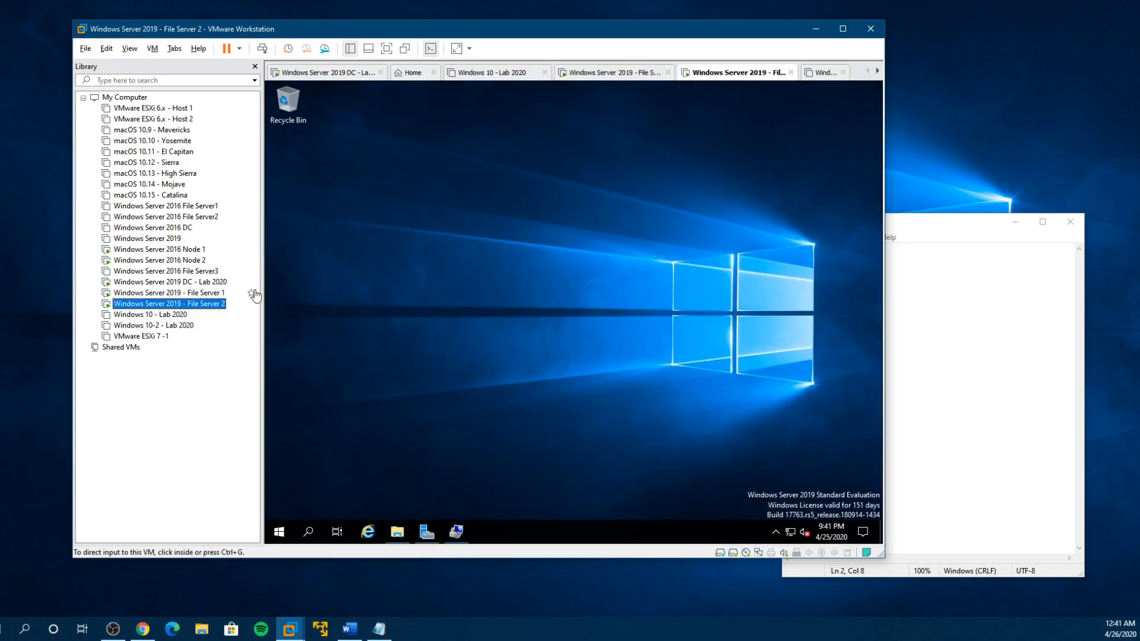
click(427, 531)
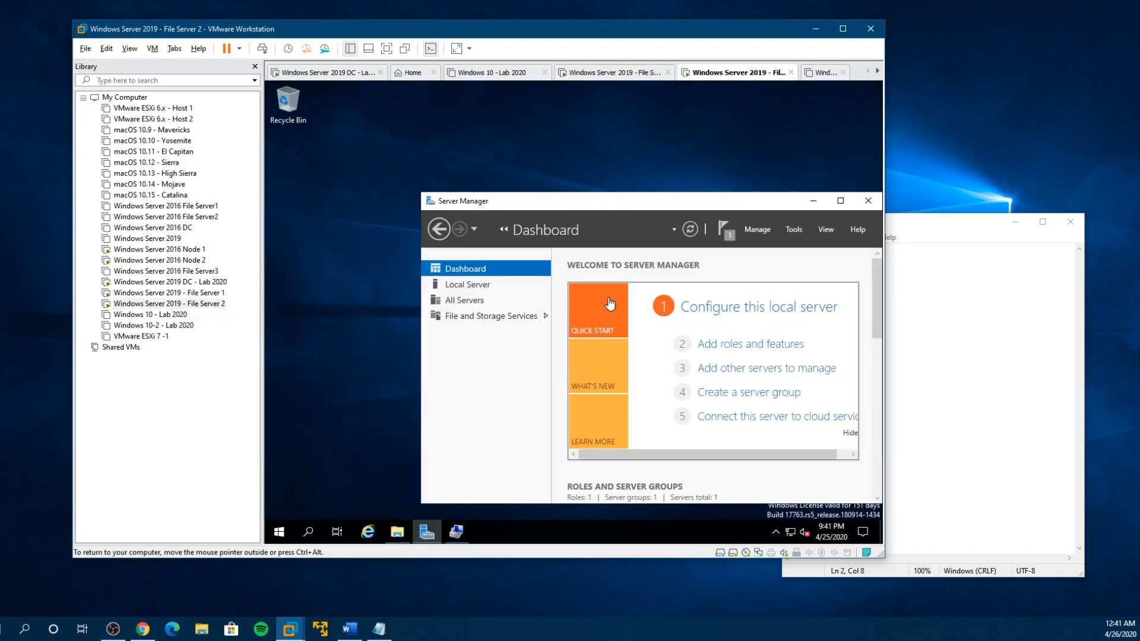
double_click(621, 202)
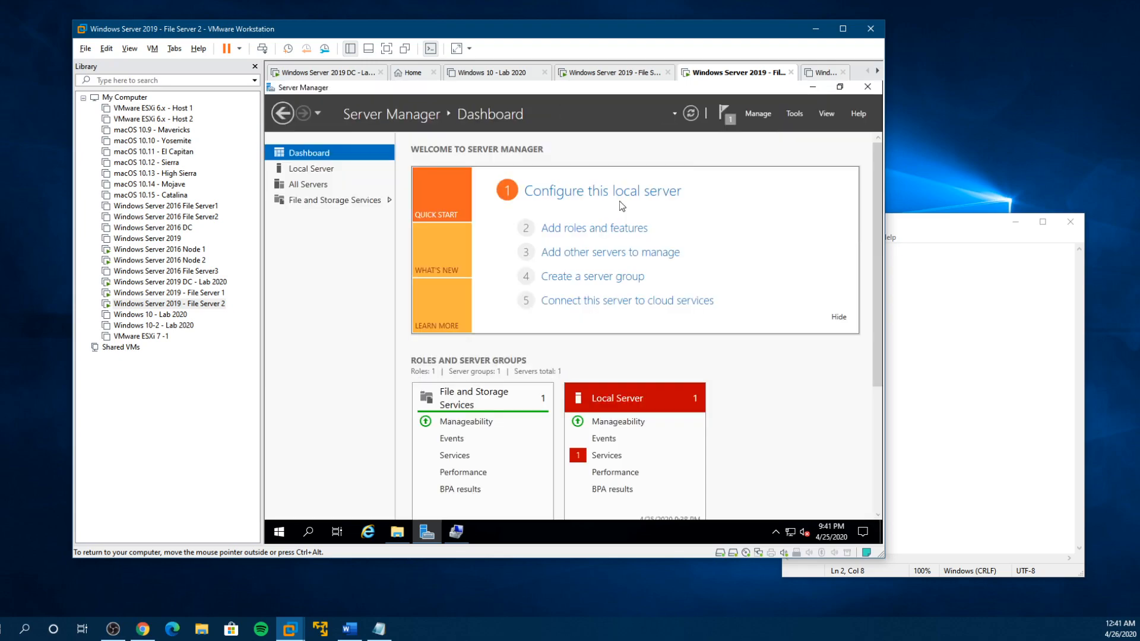
click(730, 119)
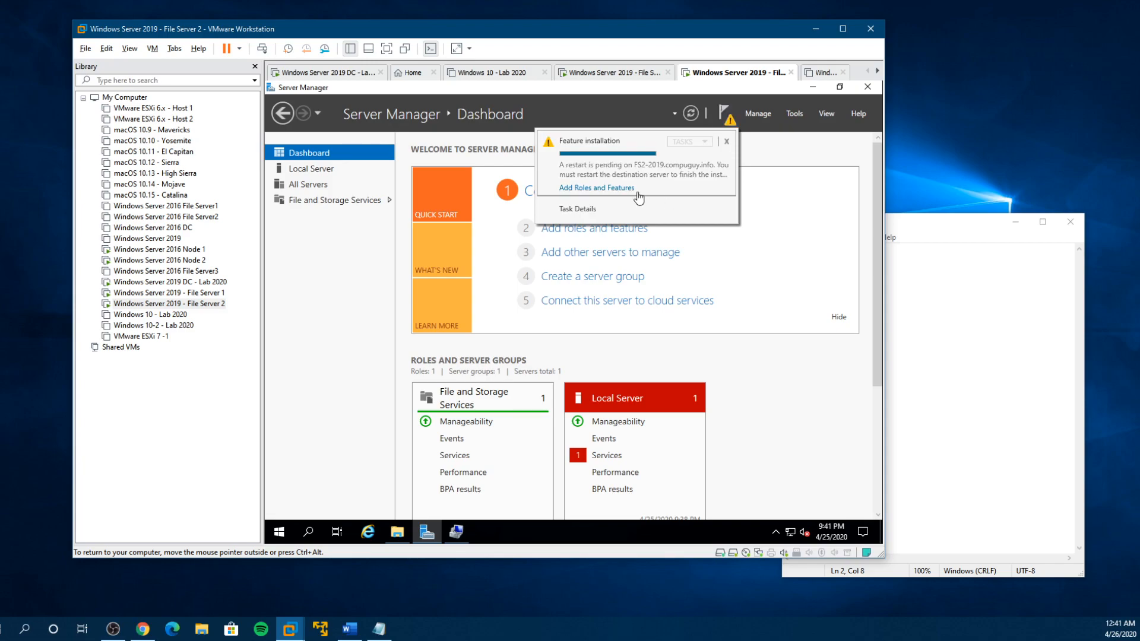
click(579, 209)
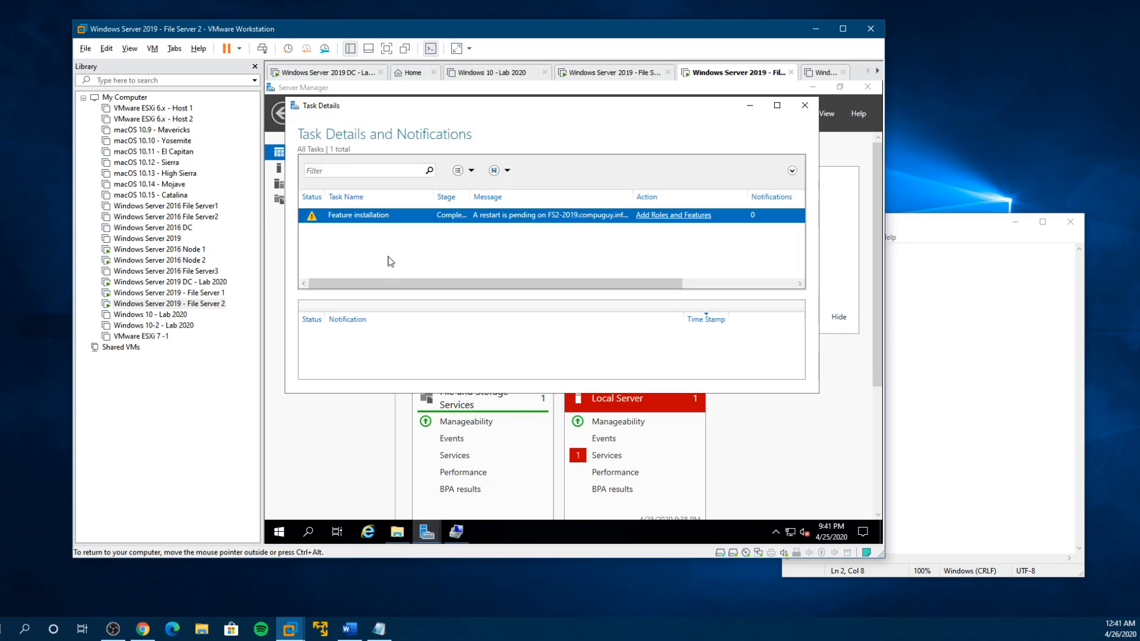
drag(470, 196, 495, 195)
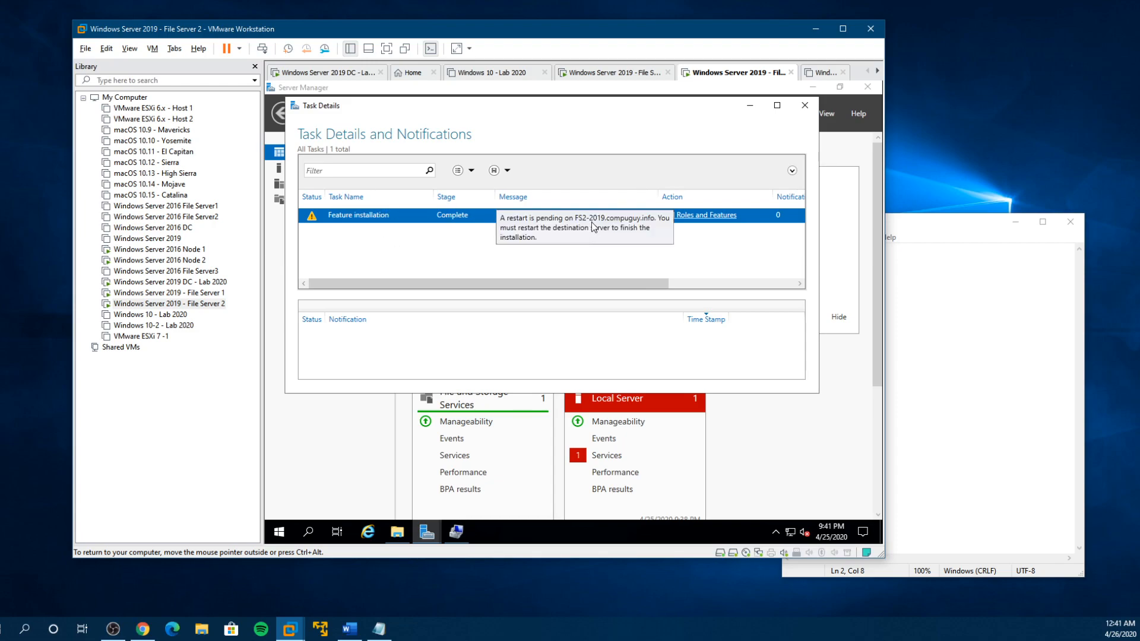
- Restart File Server 2 to complete its pending feature installation
click(281, 536)
click(285, 502)
click(305, 478)
click(347, 447)
click(356, 461)
click(442, 471)
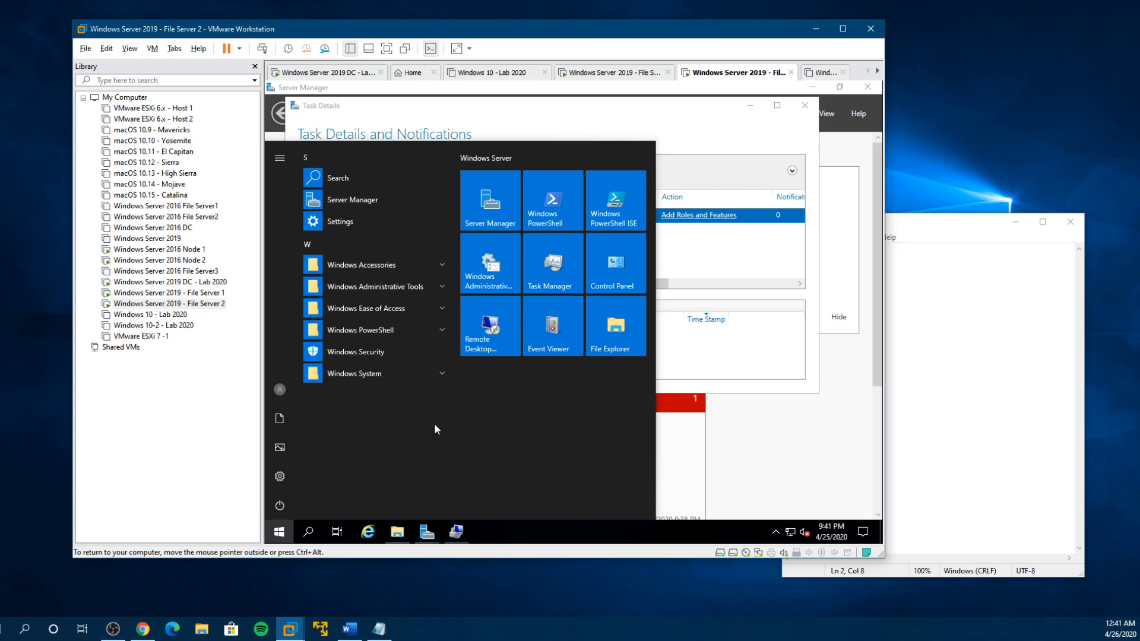
click(280, 506)
click(284, 472)
- Return to the File Server 1 virtual machine and sign in to Windows with the account password
click(169, 292)
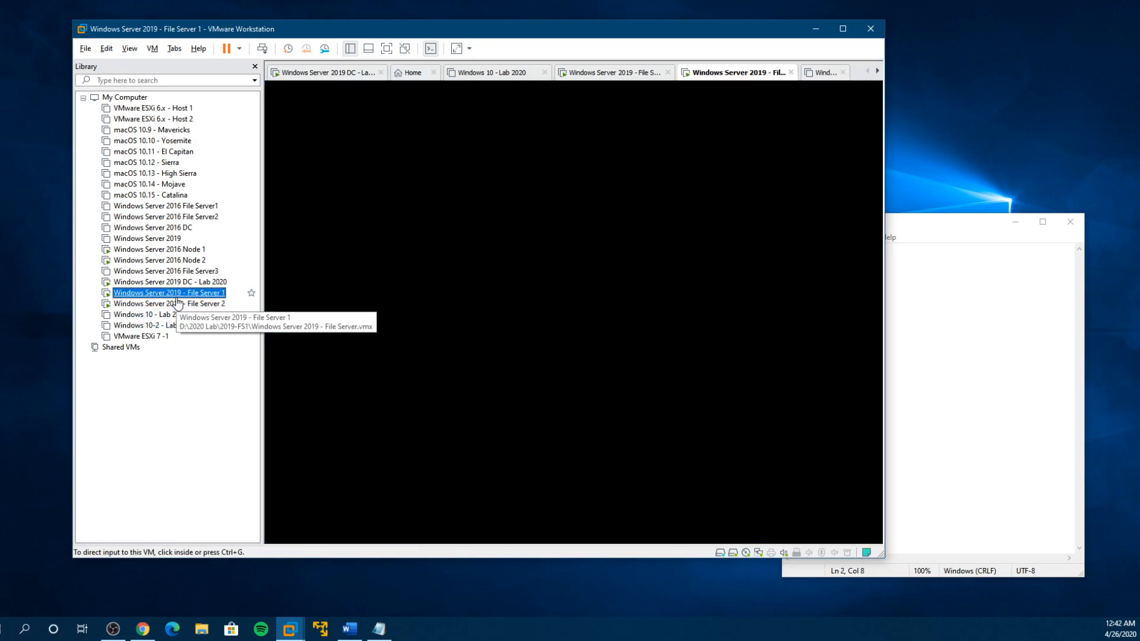
click(399, 304)
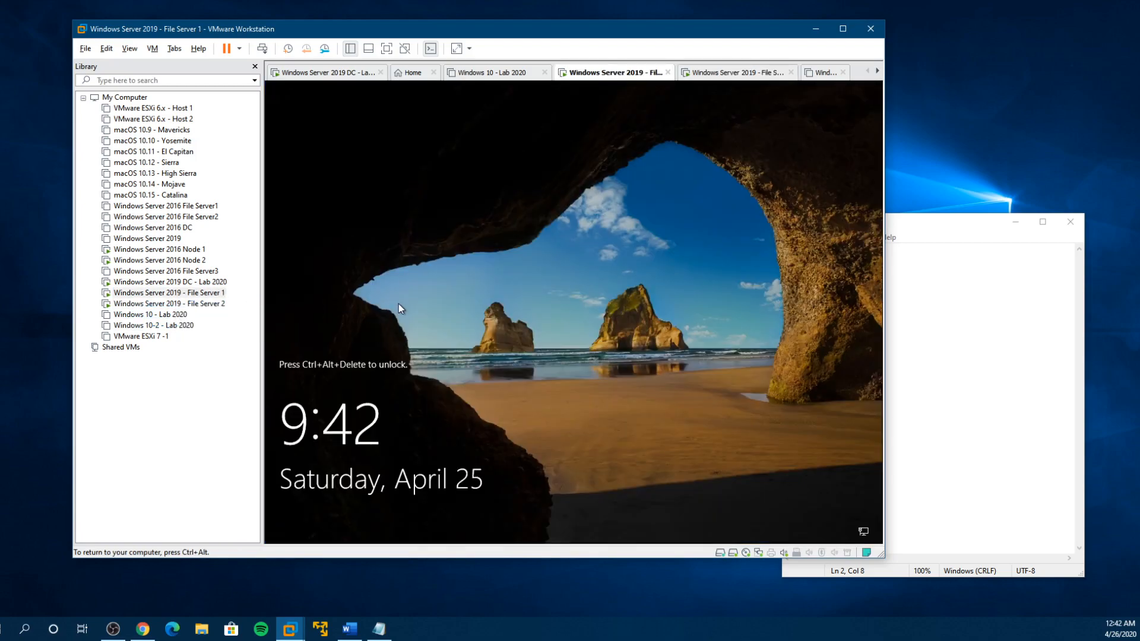
key(ctrl+alt+Insert)
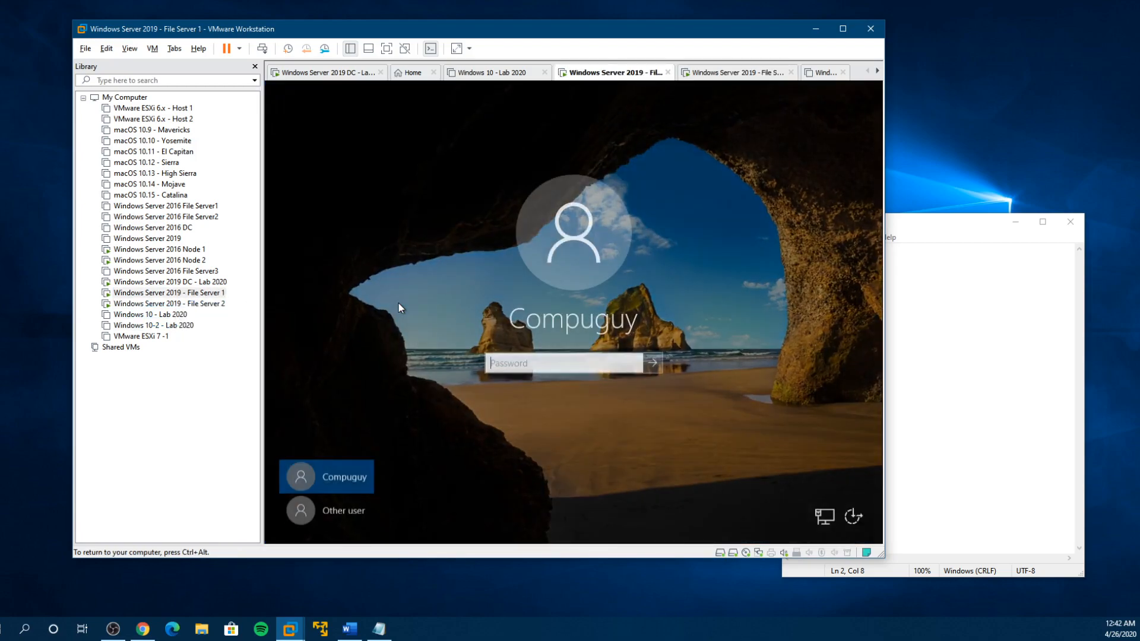
text(password1)
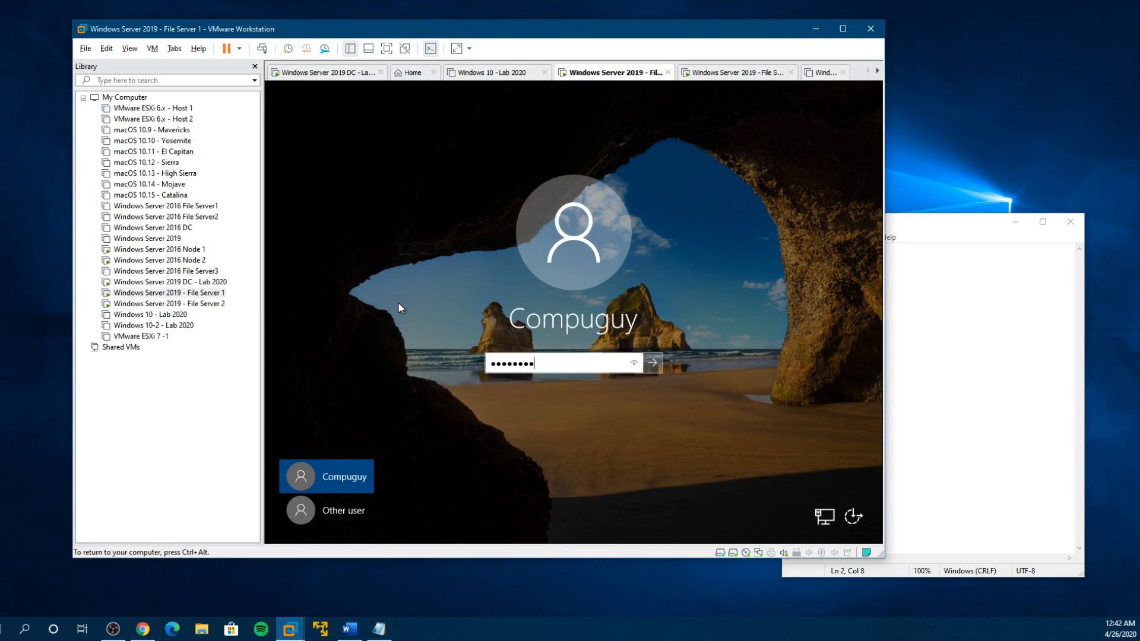
key(BackSpace)
key(BackSpace)
key(BackSpace)
key(BackSpace)
key(BackSpace)
key(BackSpace)
key(BackSpace)
key(BackSpace)
key(BackSpace)
text(password1)
key(Return)
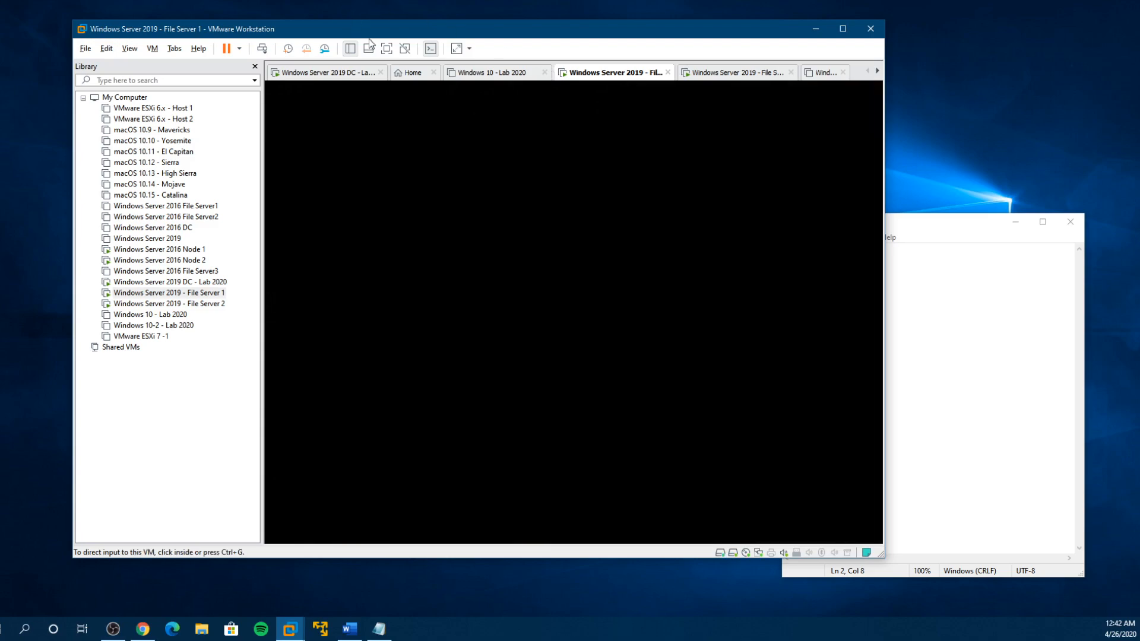
- Show File Server 1 in full screen, cancel the unexpected shutdown reason dialog and reposition the Server Manager window
click(387, 50)
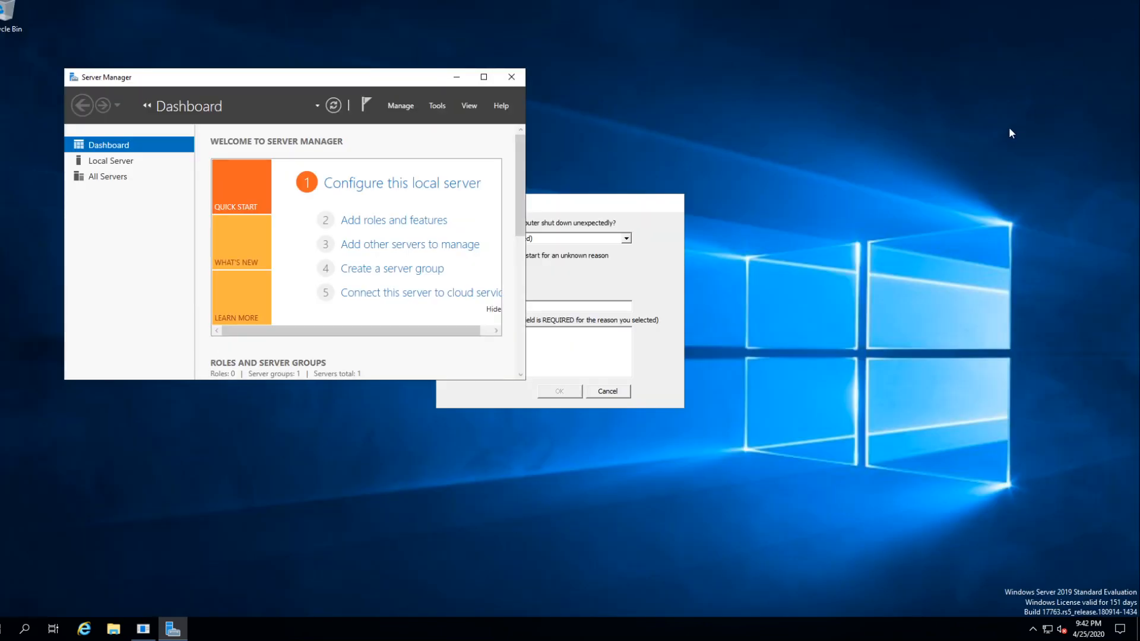
click(606, 391)
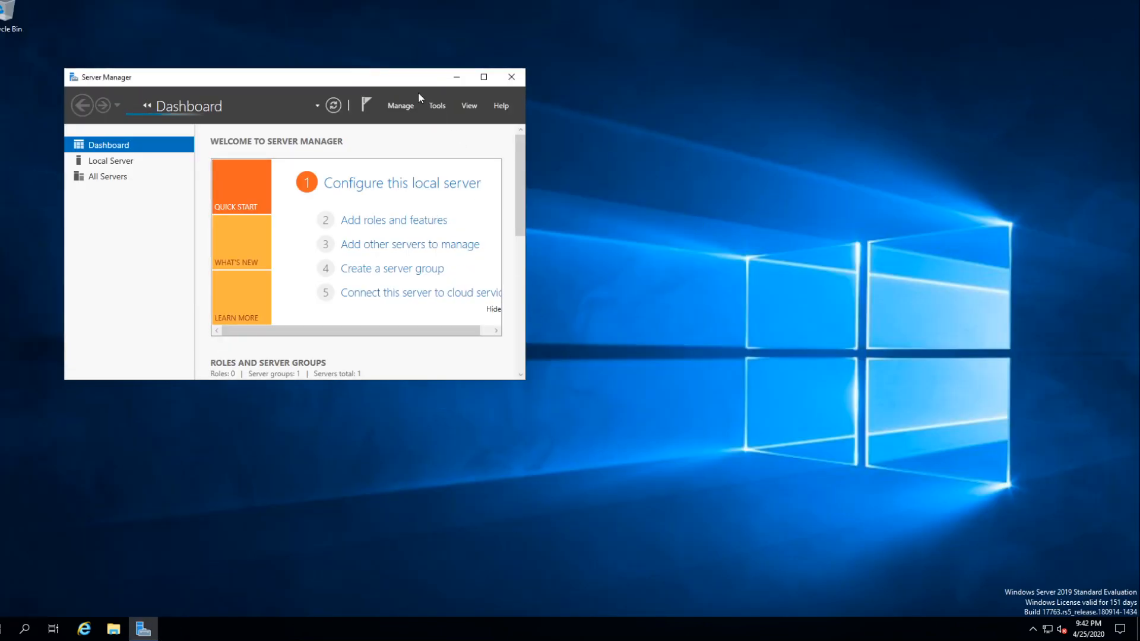
drag(405, 77, 806, 65)
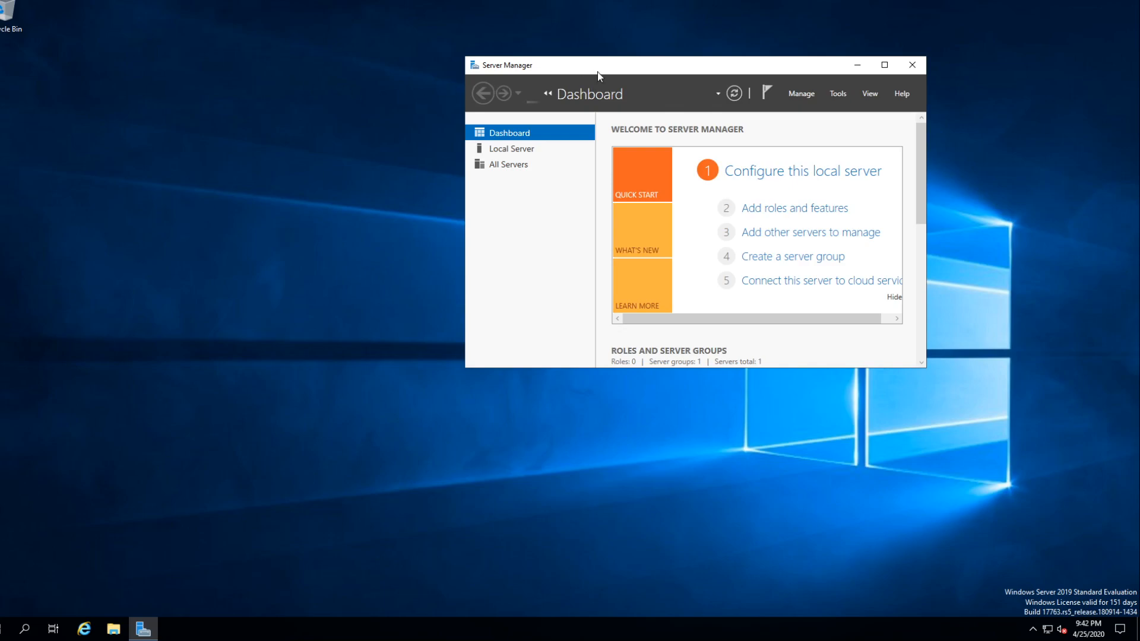
drag(597, 72, 391, 53)
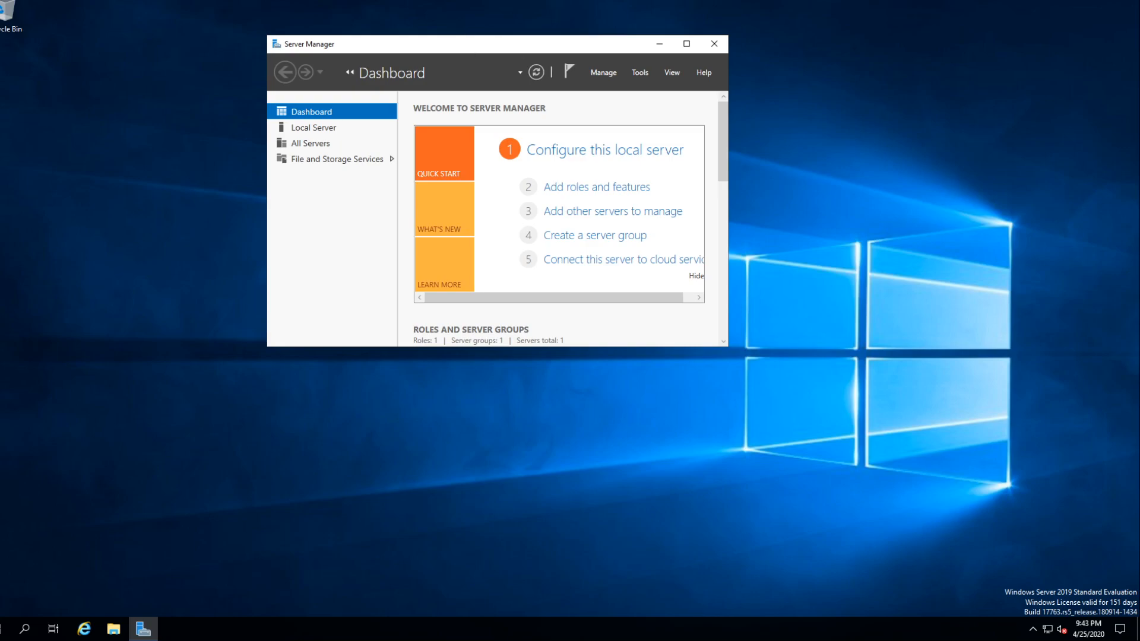
drag(467, 51, 483, 107)
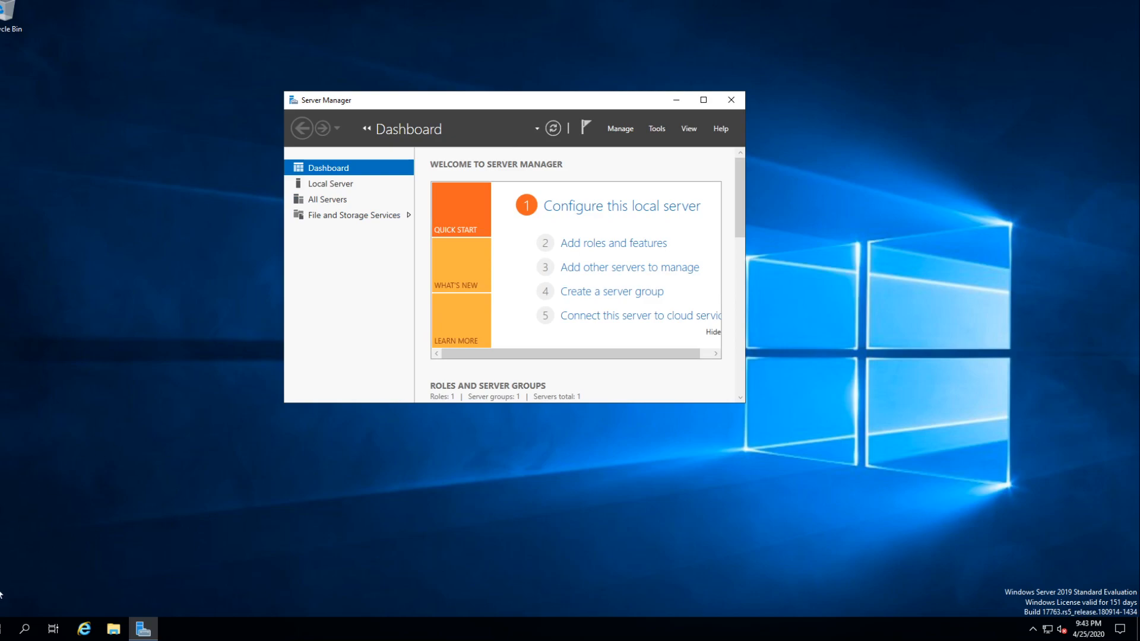
- Launch Failover Cluster Manager from Windows Administrative Tools and permanently dismiss the Windows Admin Center message
click(8, 626)
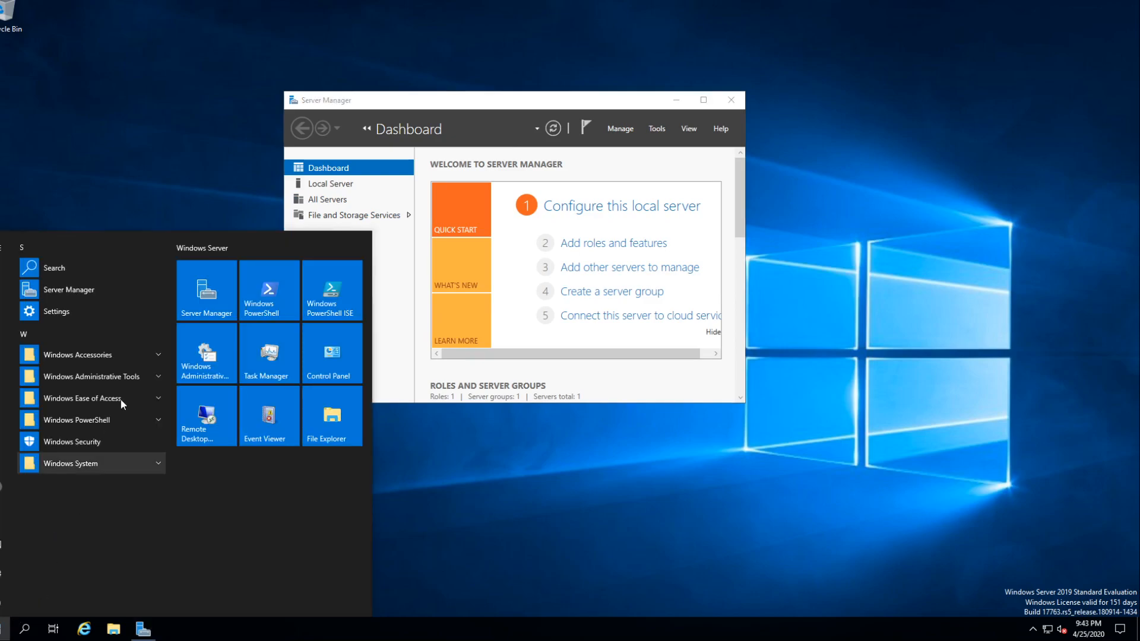
click(92, 378)
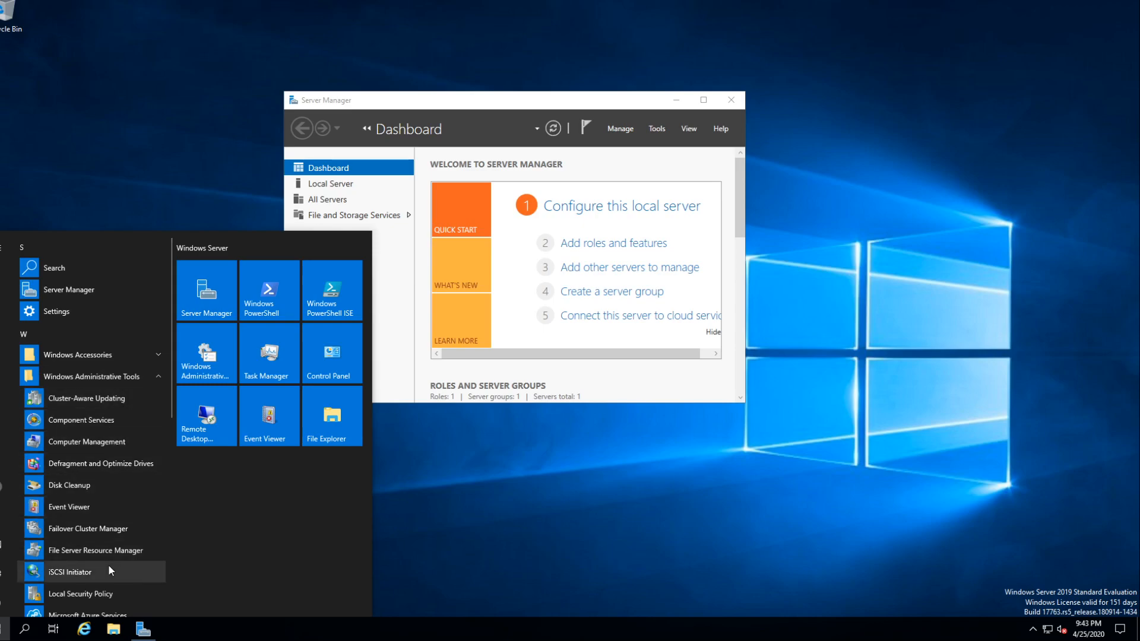
click(101, 529)
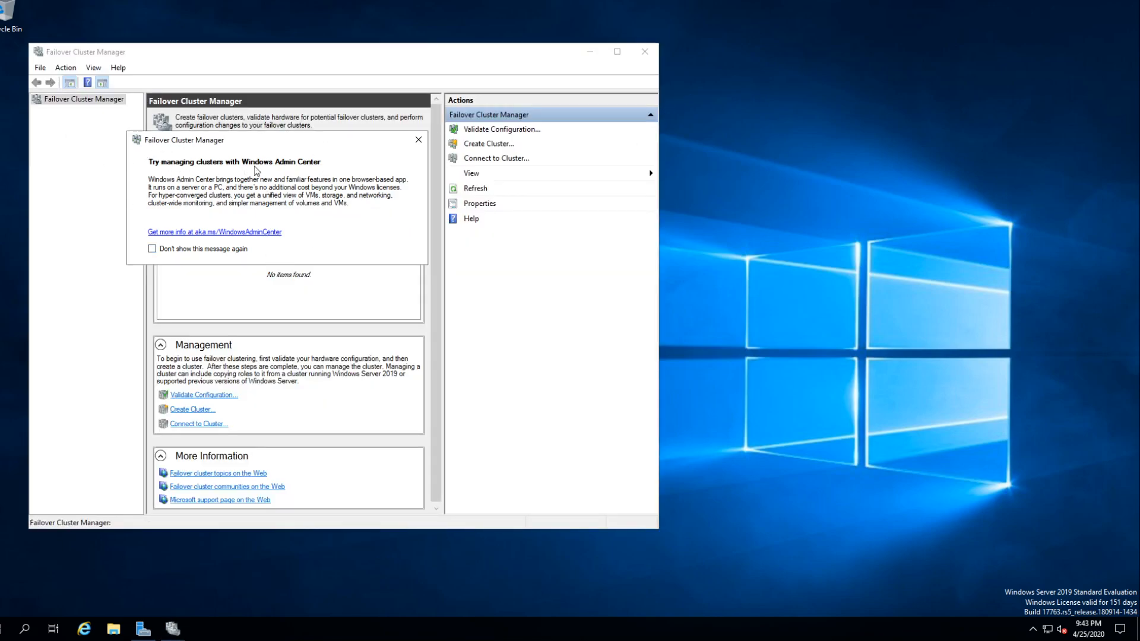
click(152, 249)
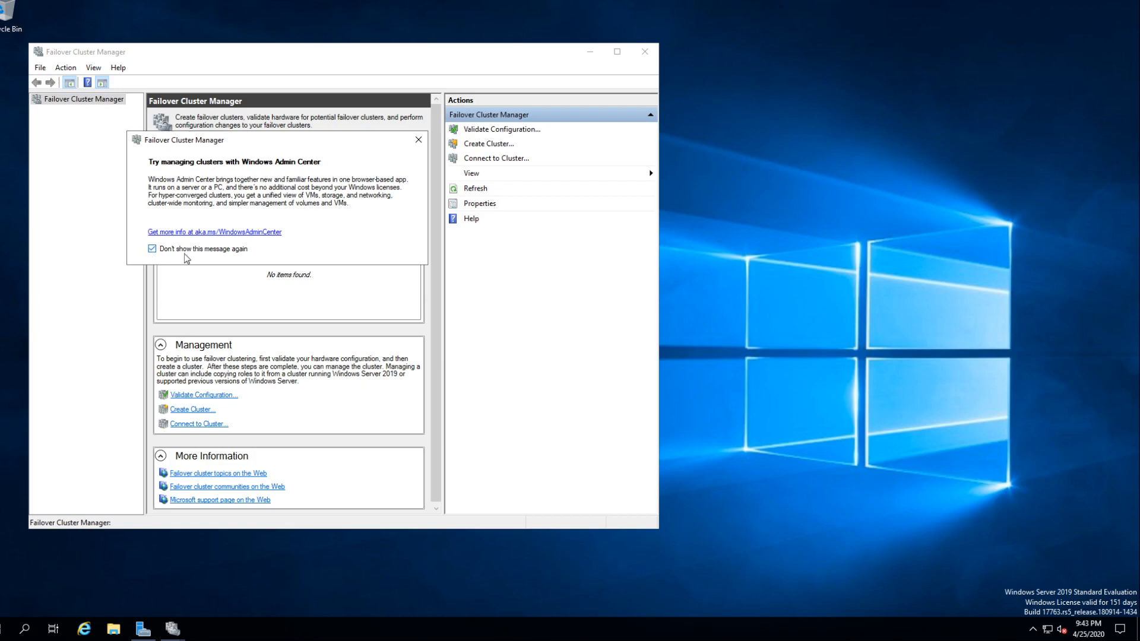
click(418, 140)
drag(449, 53, 665, 47)
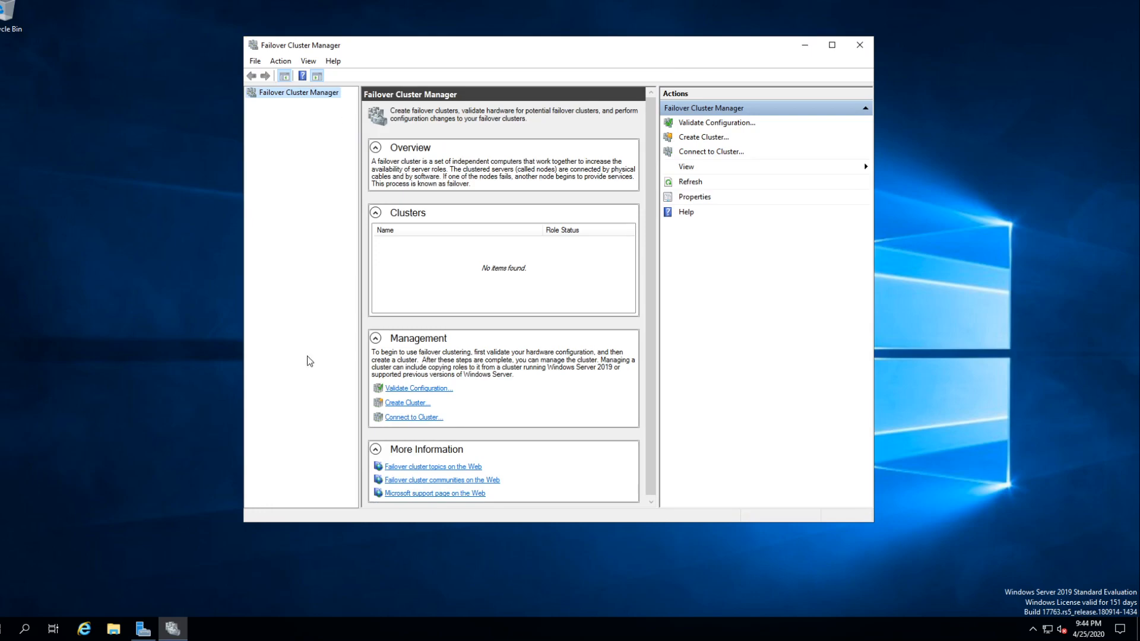
- Check the local and iSCSI drives listed under This PC in File Explorer, then minimize it
click(113, 629)
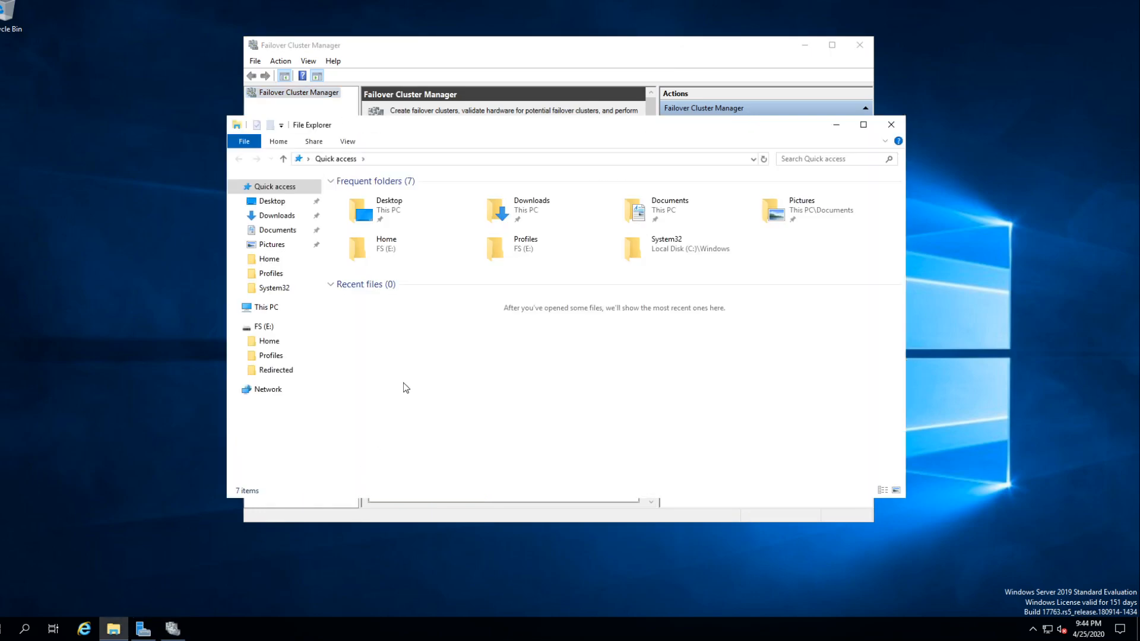
click(265, 307)
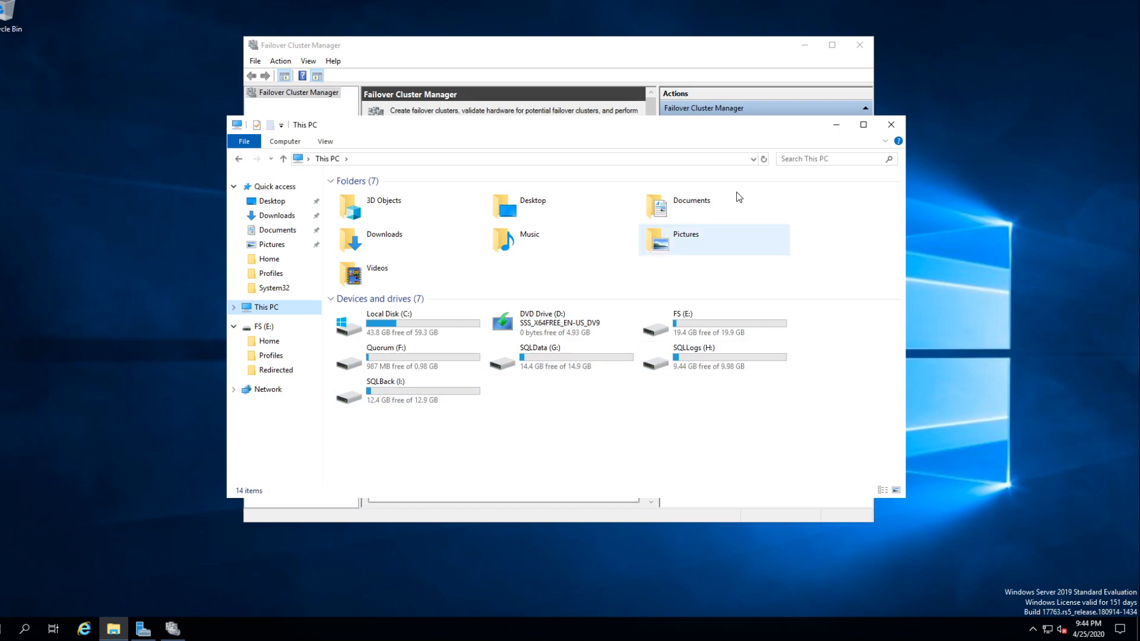
click(835, 124)
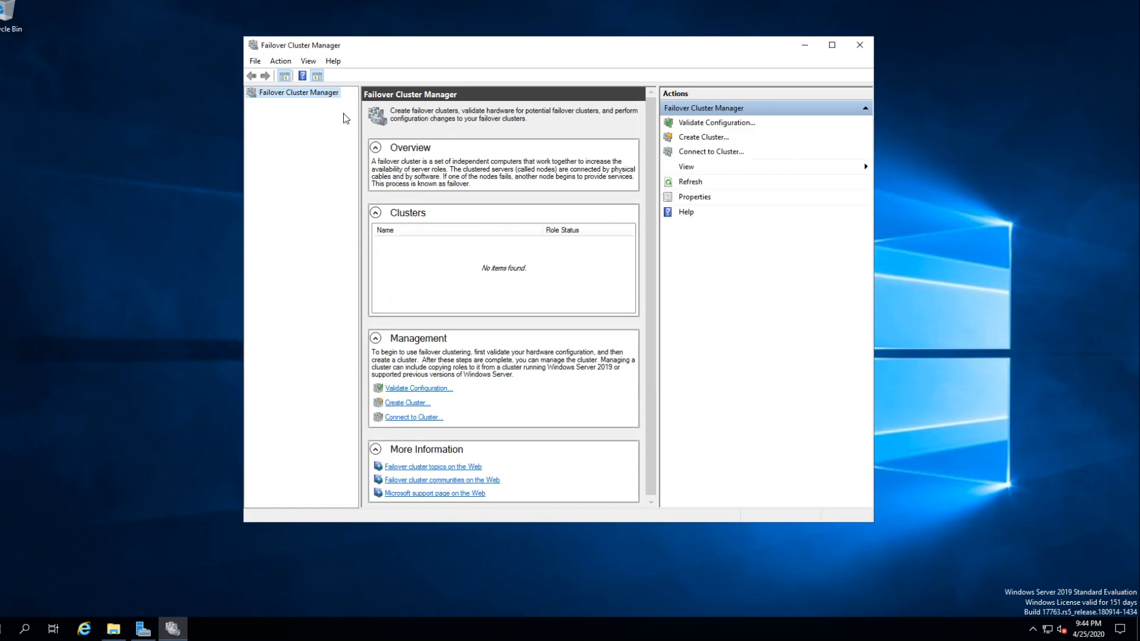
- Start the Create Cluster Wizard in Failover Cluster Manager and proceed to the server selection page
right_click(300, 92)
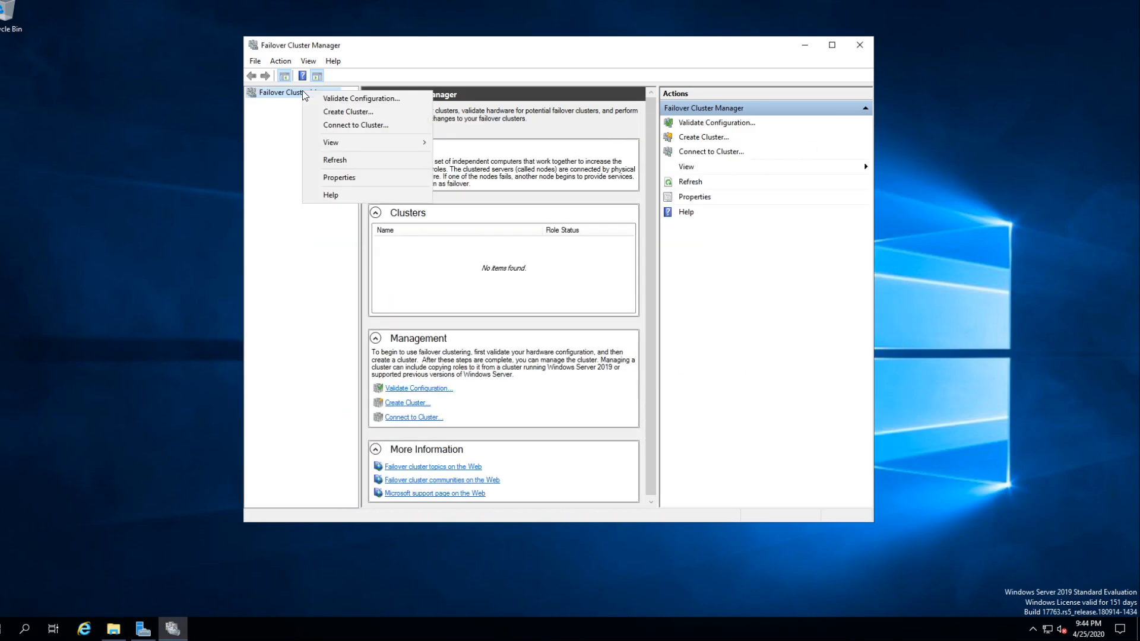
click(348, 113)
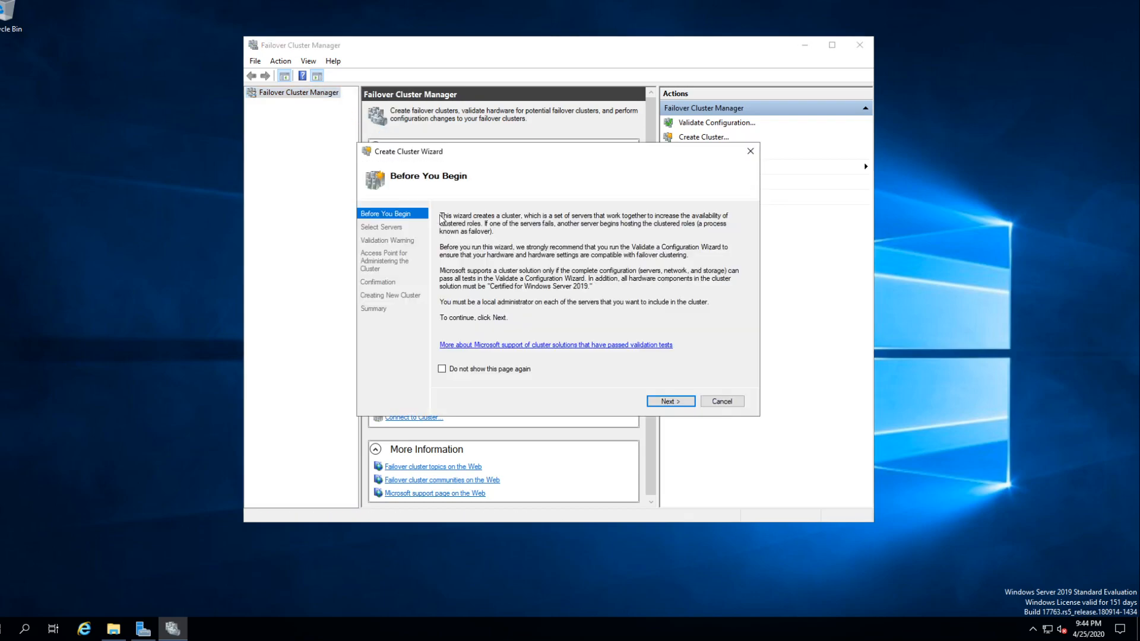
click(660, 402)
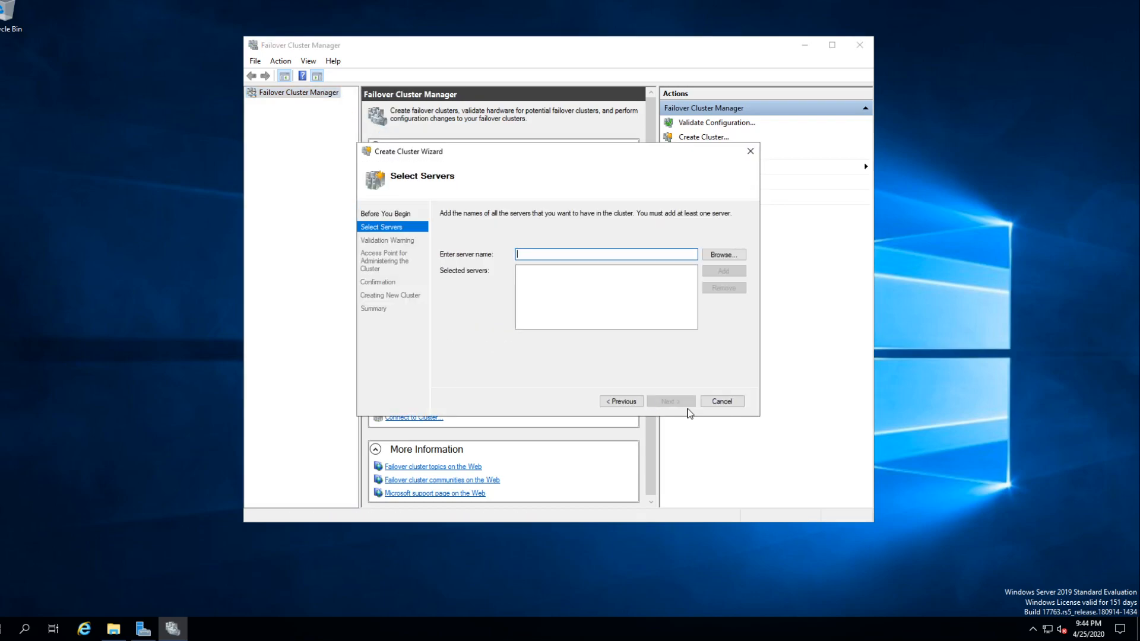
- Look up the computer FS1-2019 in compuguy.info and add it to the servers selected for the cluster
click(723, 254)
text(FS1-2019)
click(558, 299)
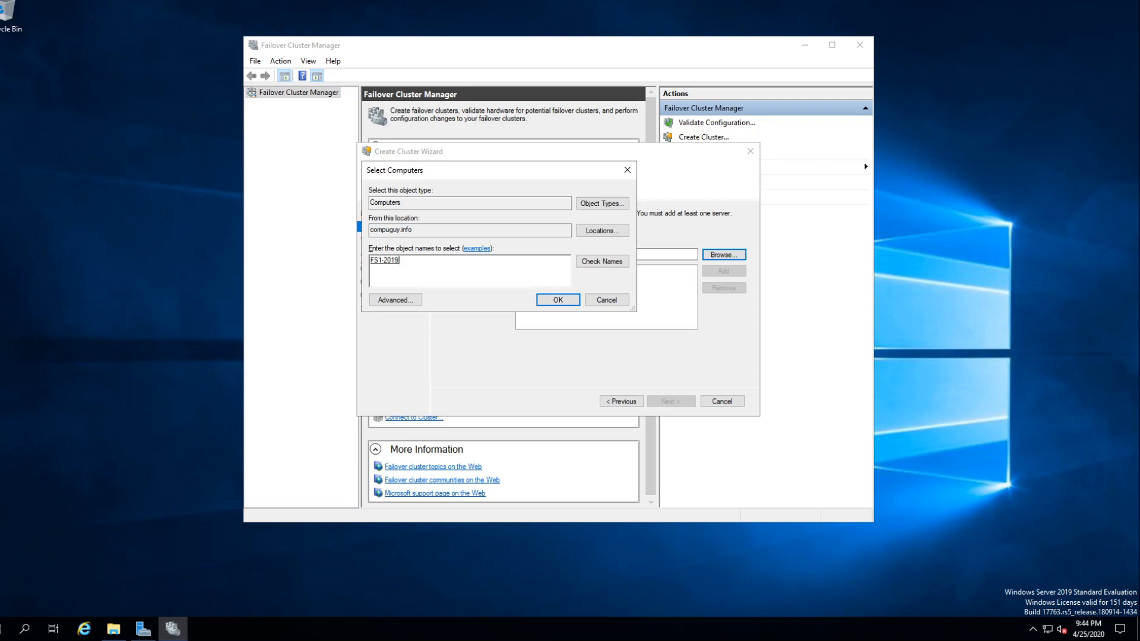
click(602, 261)
click(558, 299)
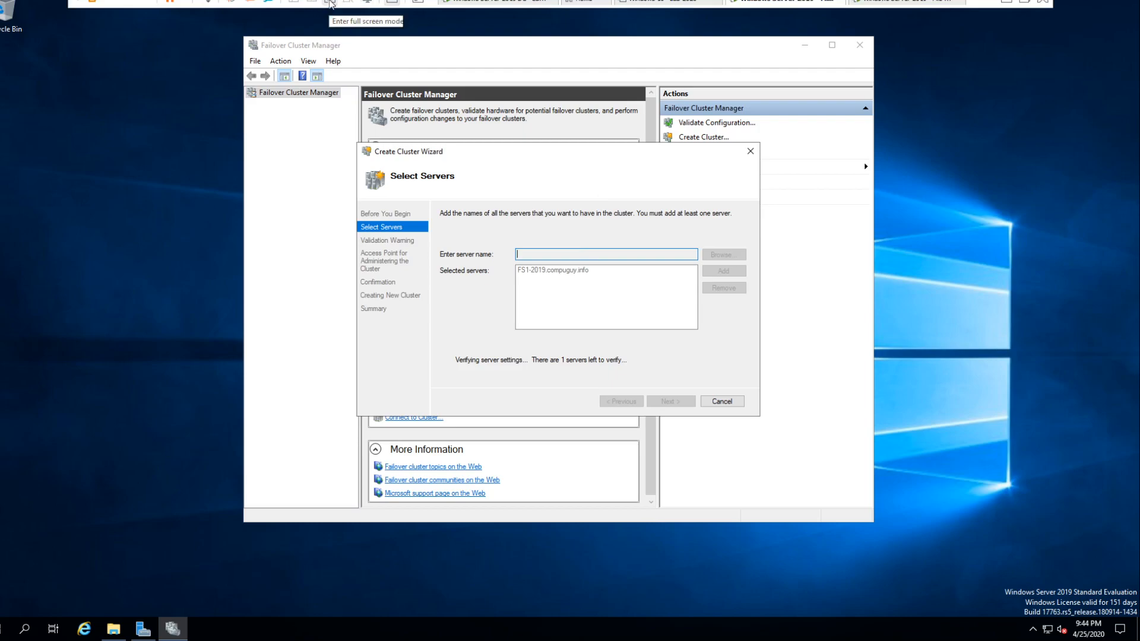
- Check the File Server 2 virtual machine in VMware, then return to File Server 1 in full screen
click(330, 1)
click(163, 304)
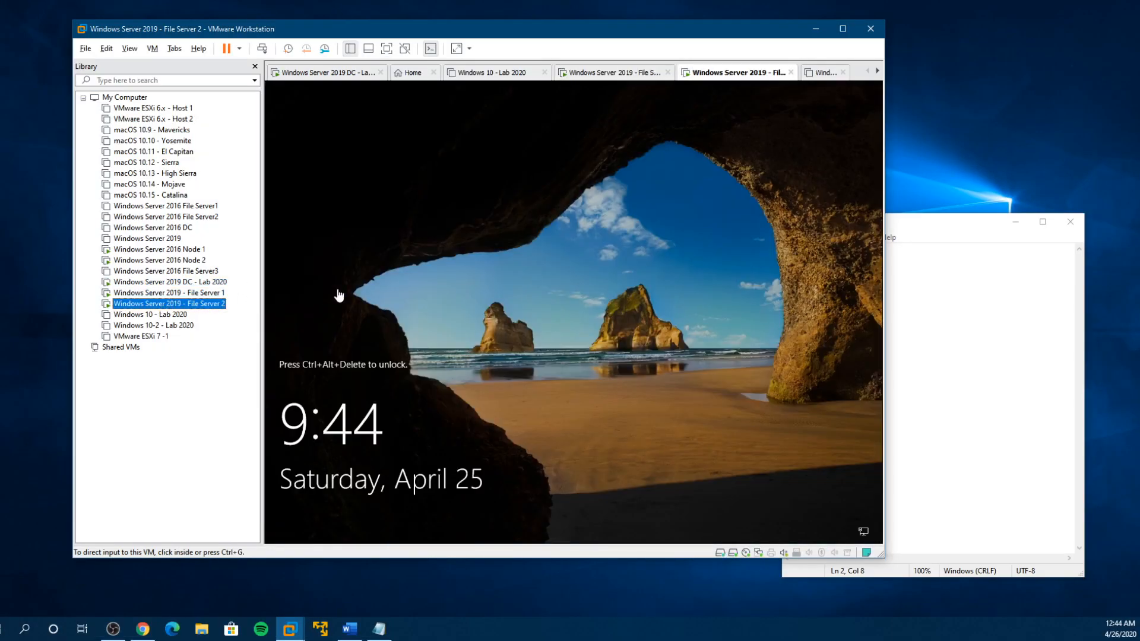
click(164, 293)
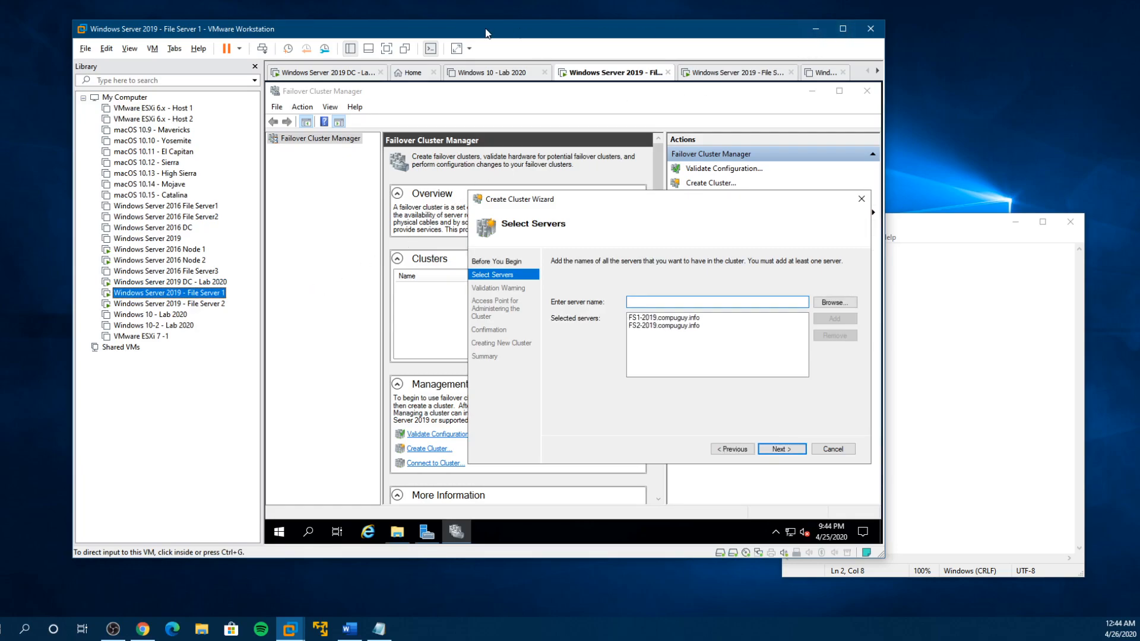
click(385, 52)
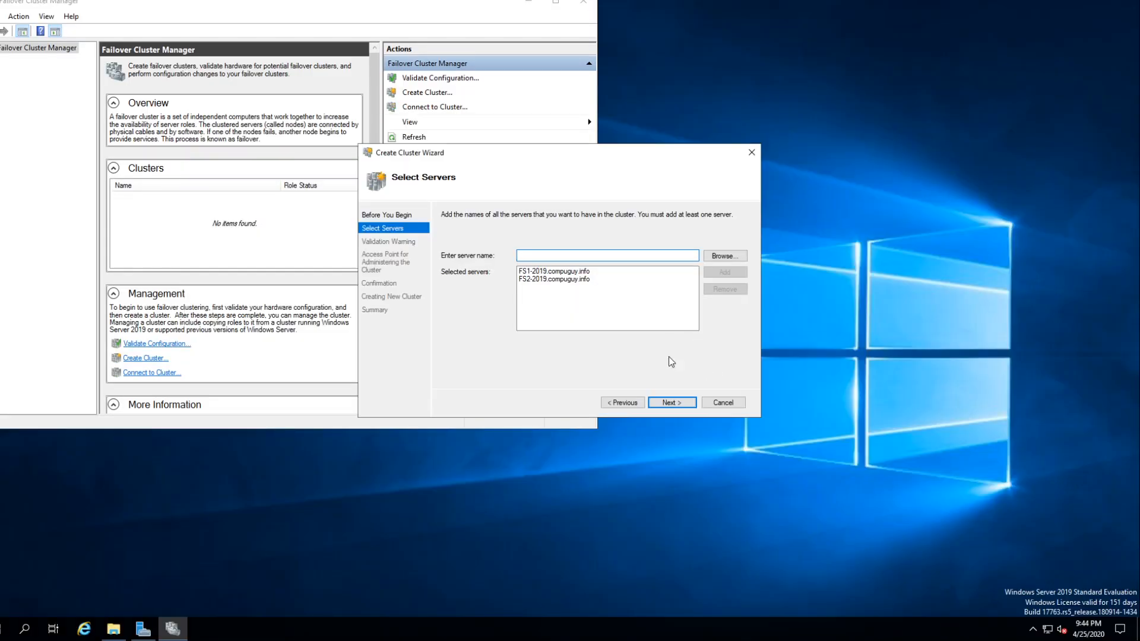
- Accept FS1-2019 and FS2-2019 as cluster servers, choose to run configuration validation tests, and proceed to the testing options
click(670, 404)
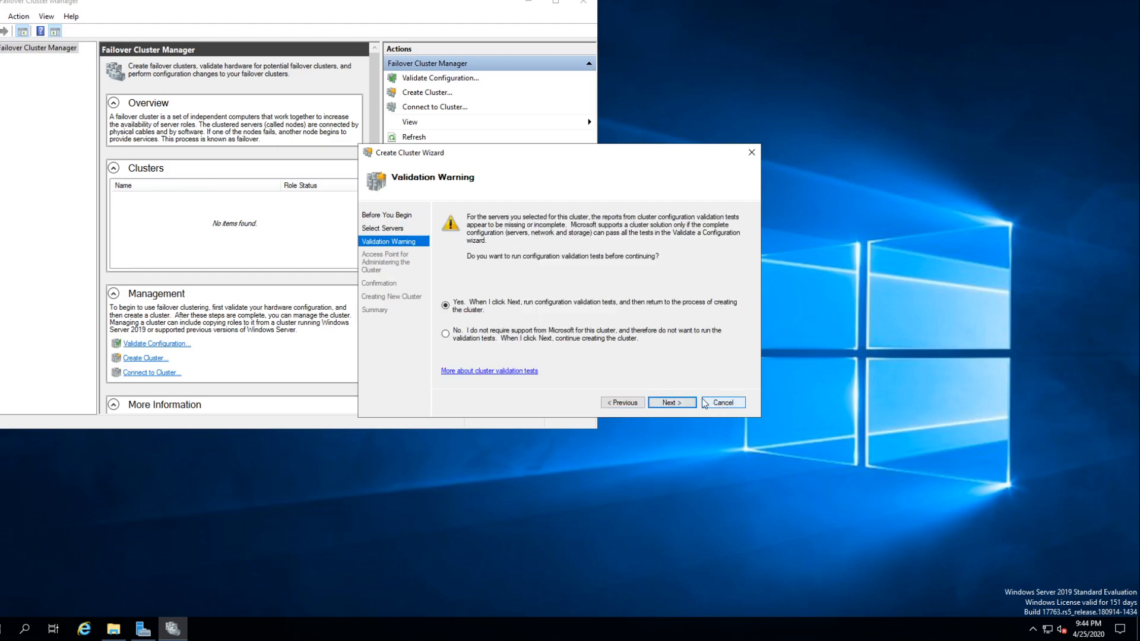
click(625, 403)
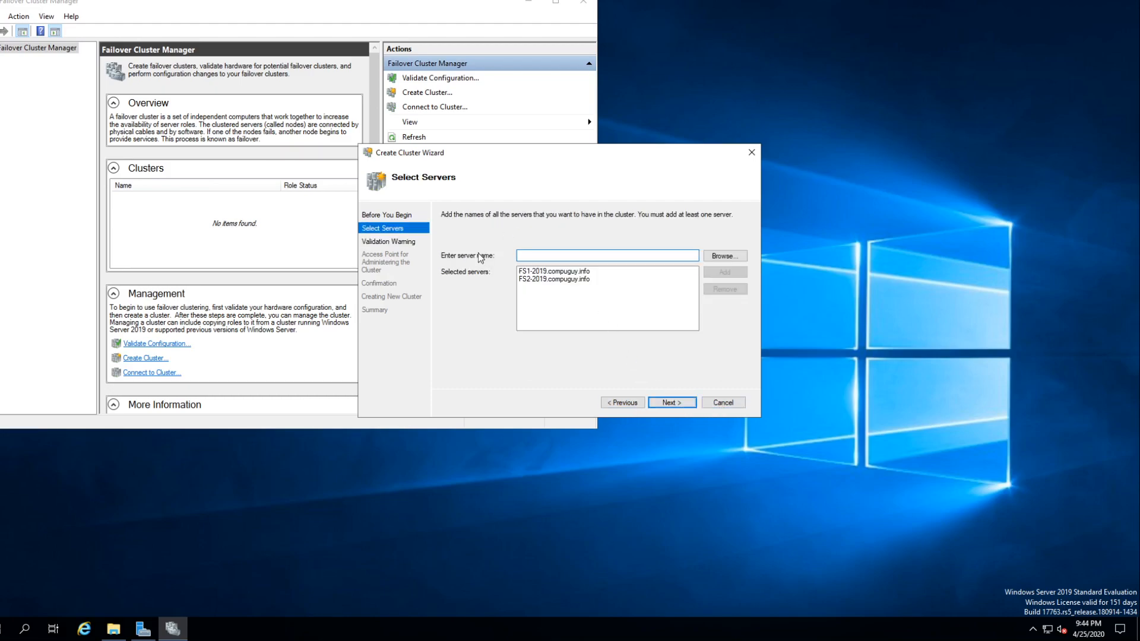
click(675, 404)
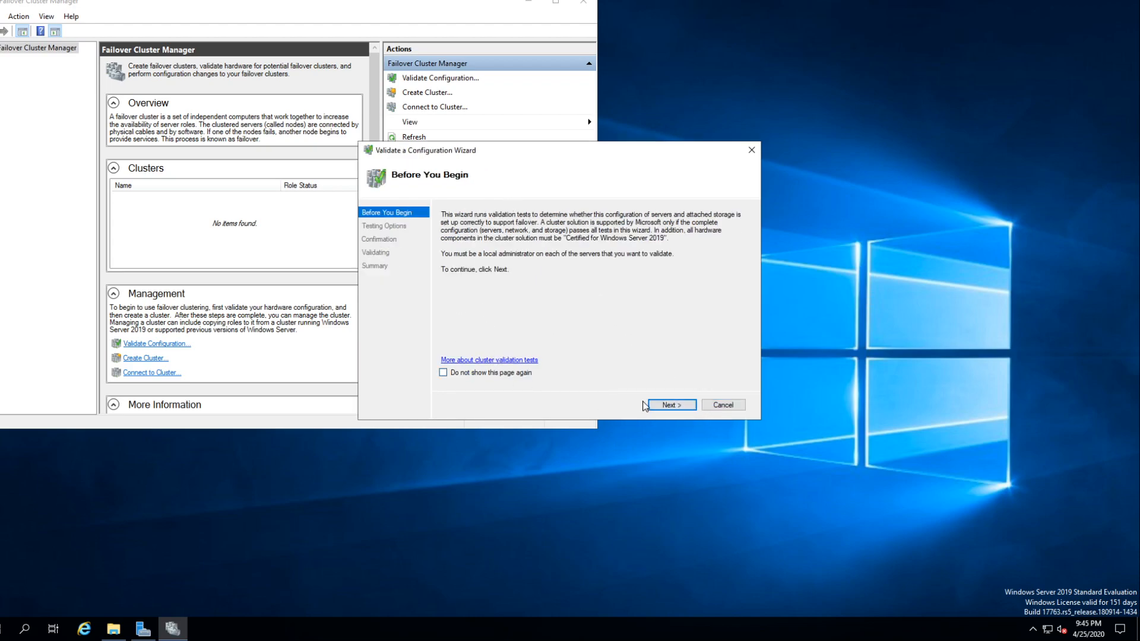
click(678, 411)
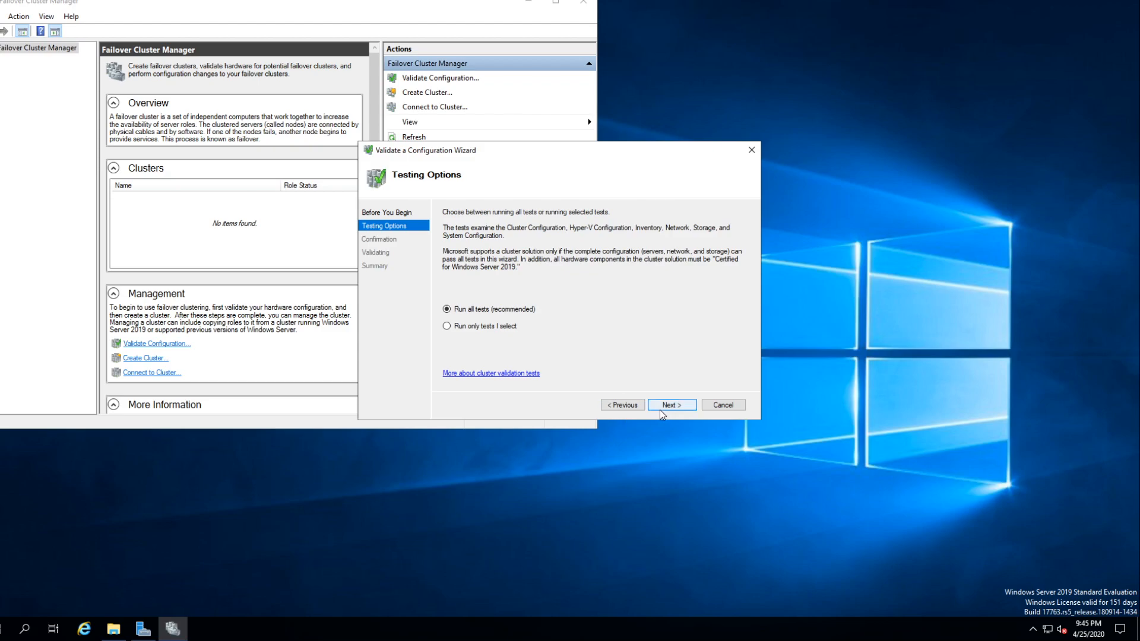
click(2, 631)
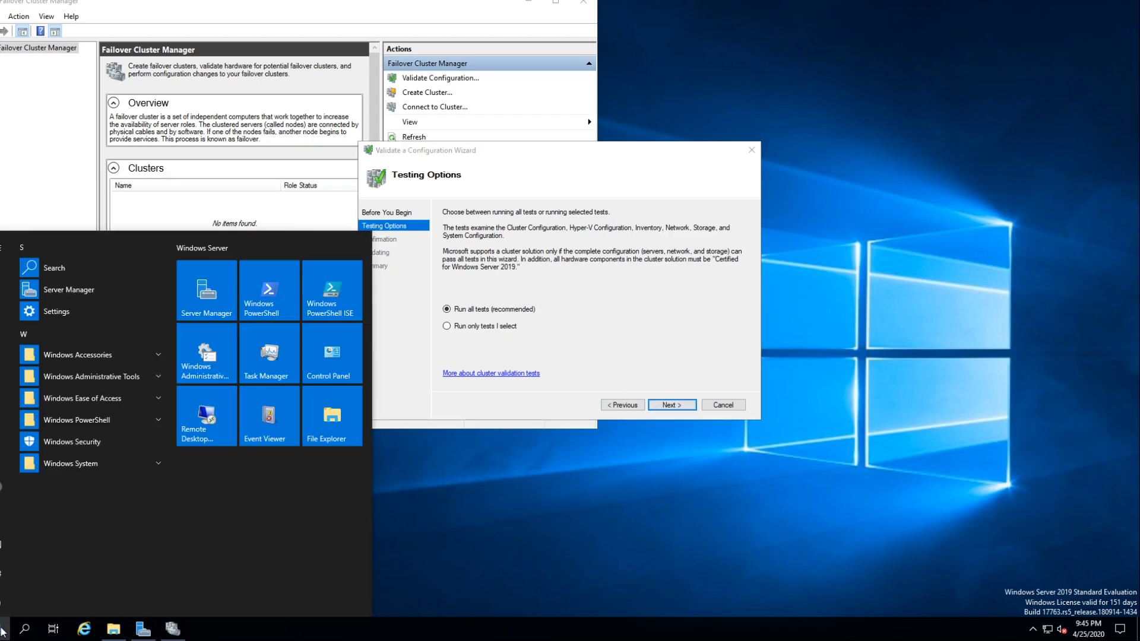
click(86, 374)
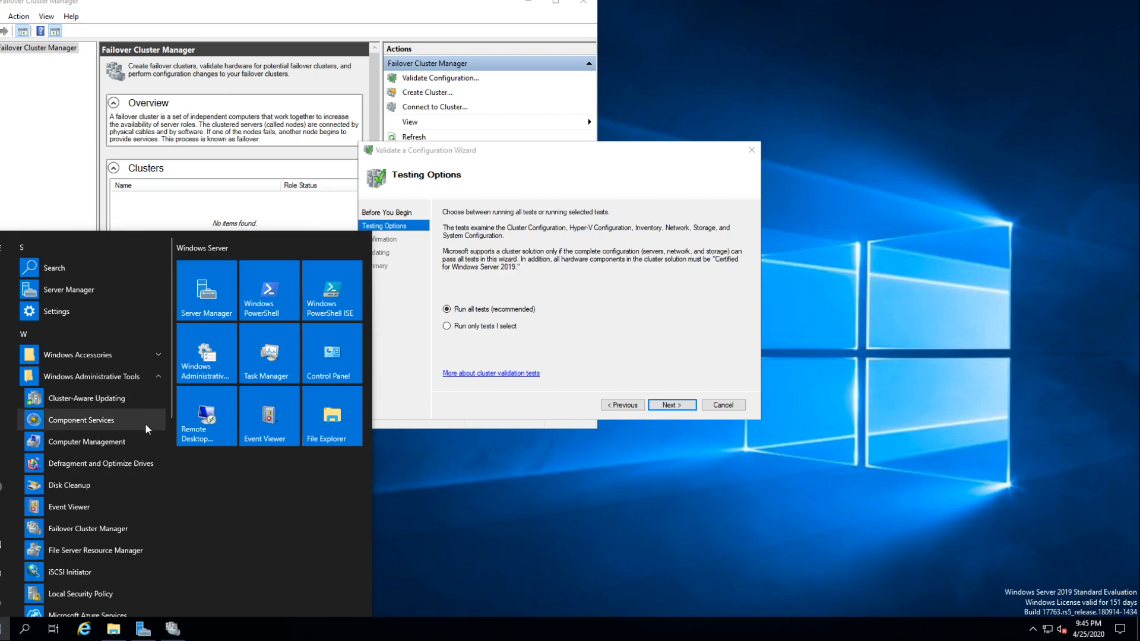
scroll(135, 512, down, 1)
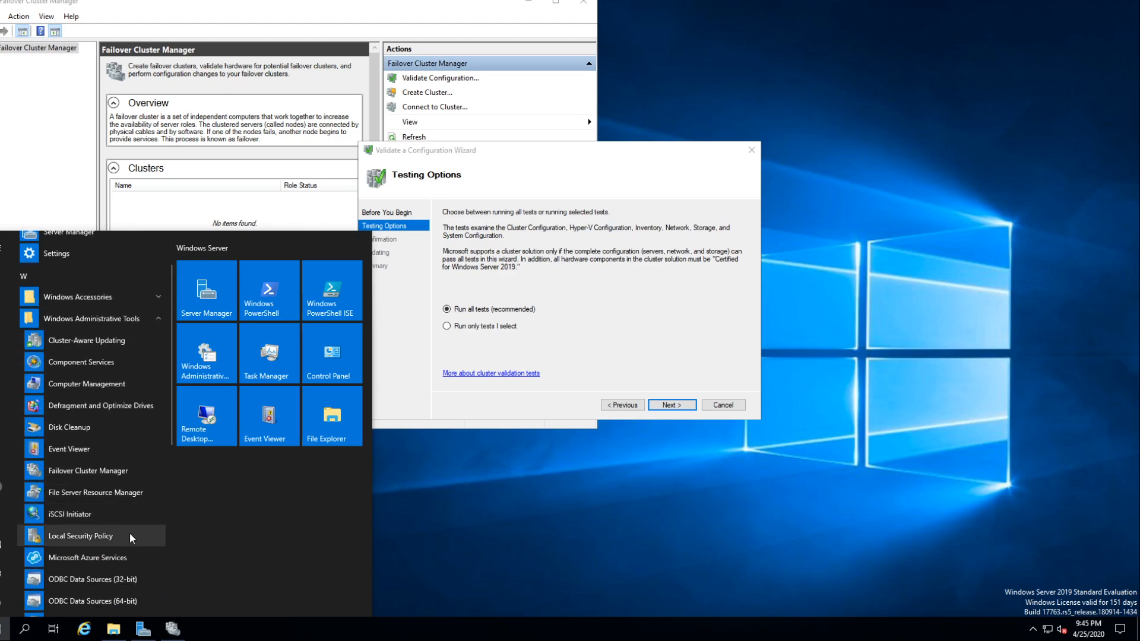
scroll(130, 537, down, 4)
scroll(127, 546, up, 4)
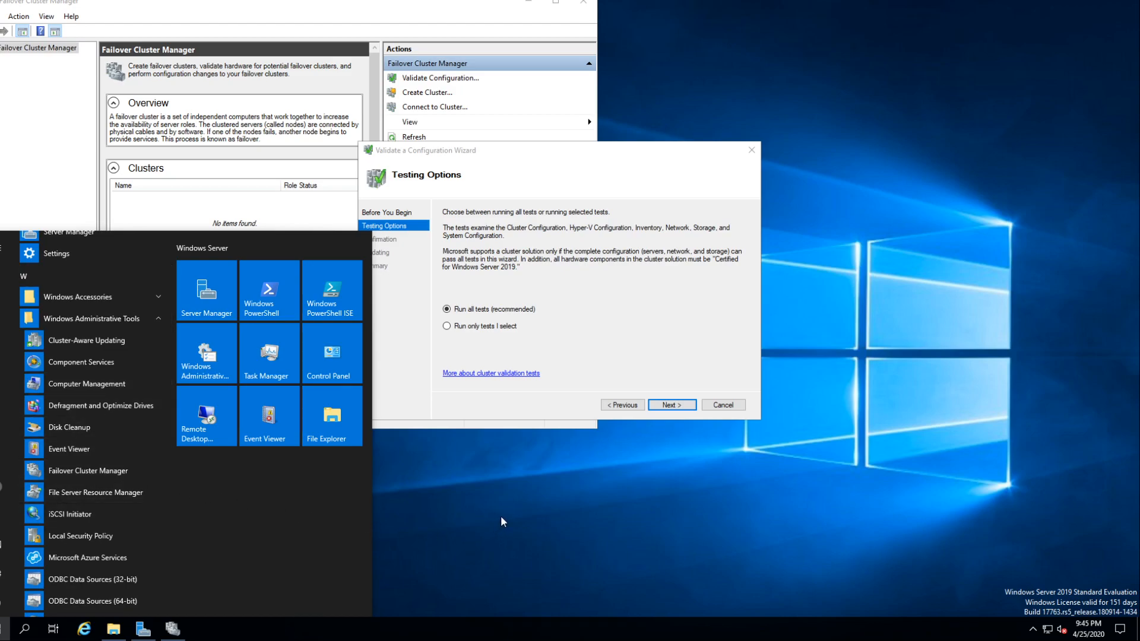
click(453, 509)
- Leave full screen, switch to the Windows Server 2019 DC virtual machine, and unlock it with the account password
mouse_move(436, 1)
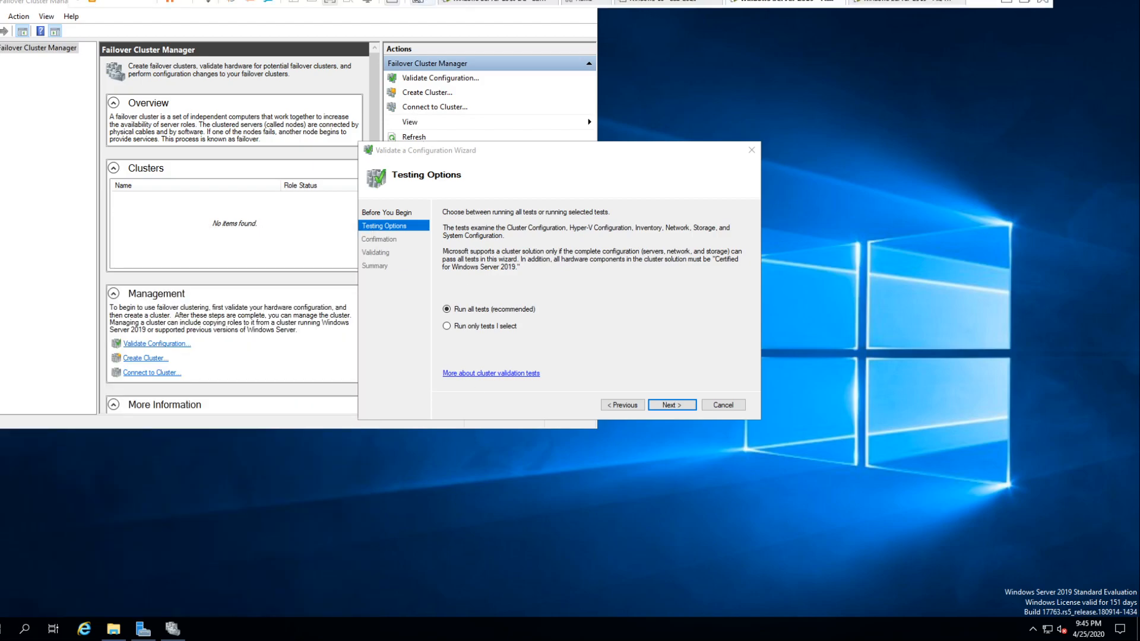
click(325, 3)
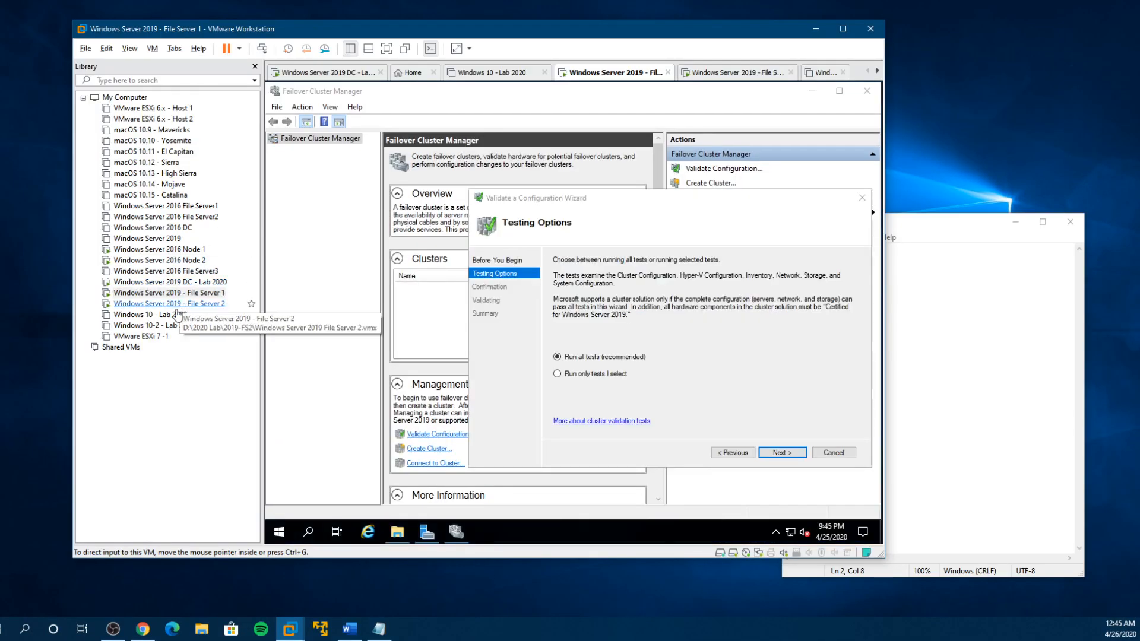
click(163, 282)
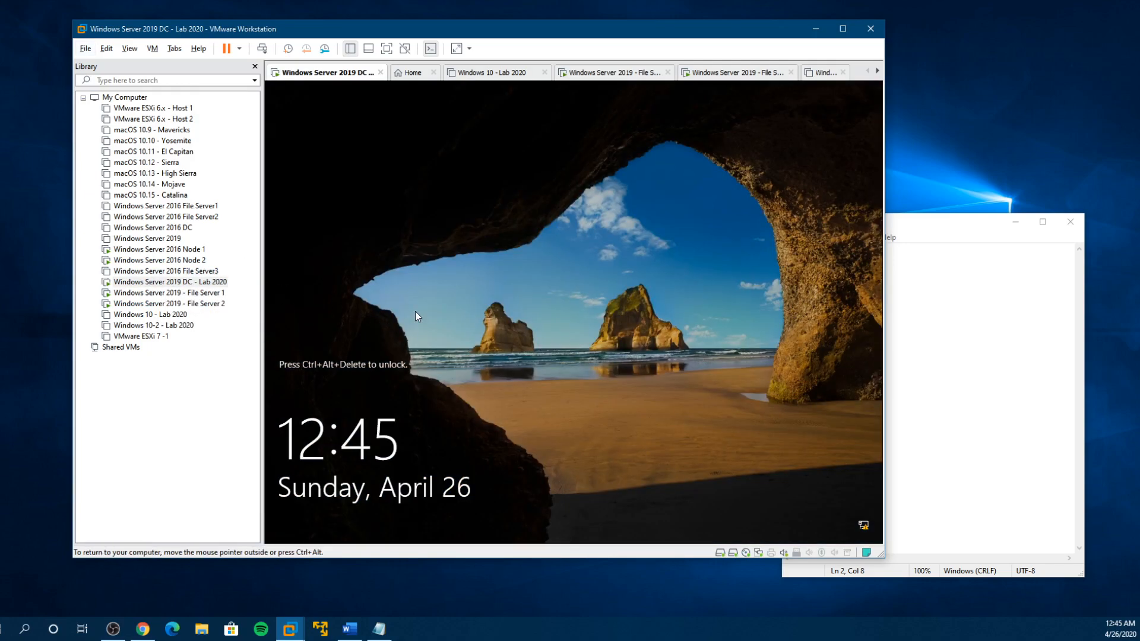
key(ctrl+alt+Insert)
text(Pa$$w0rd••••)
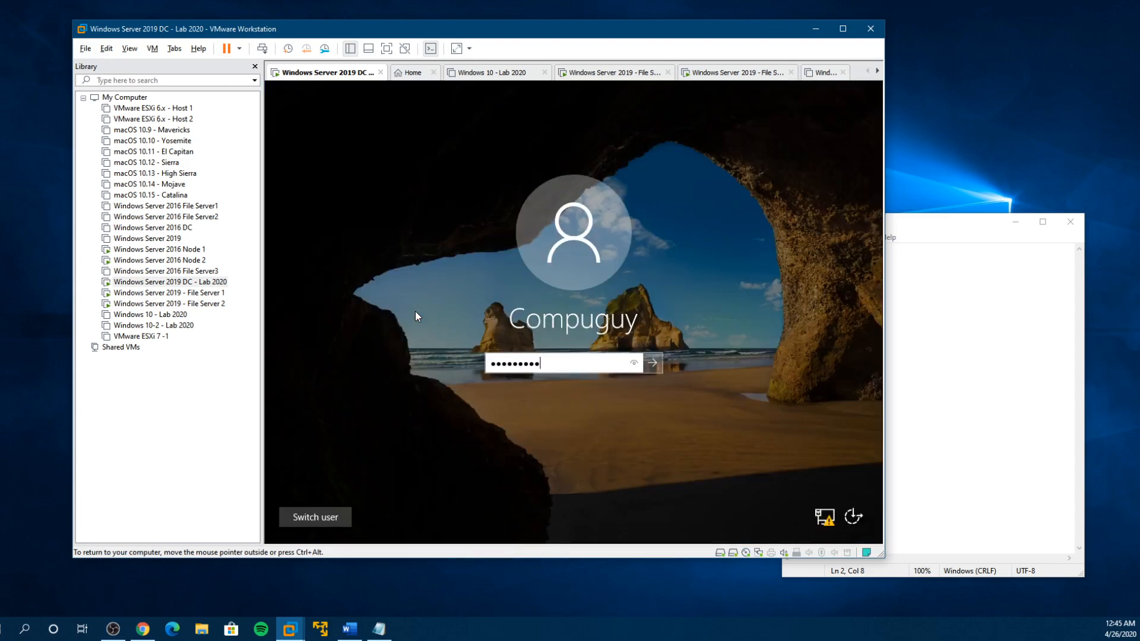
key(Return)
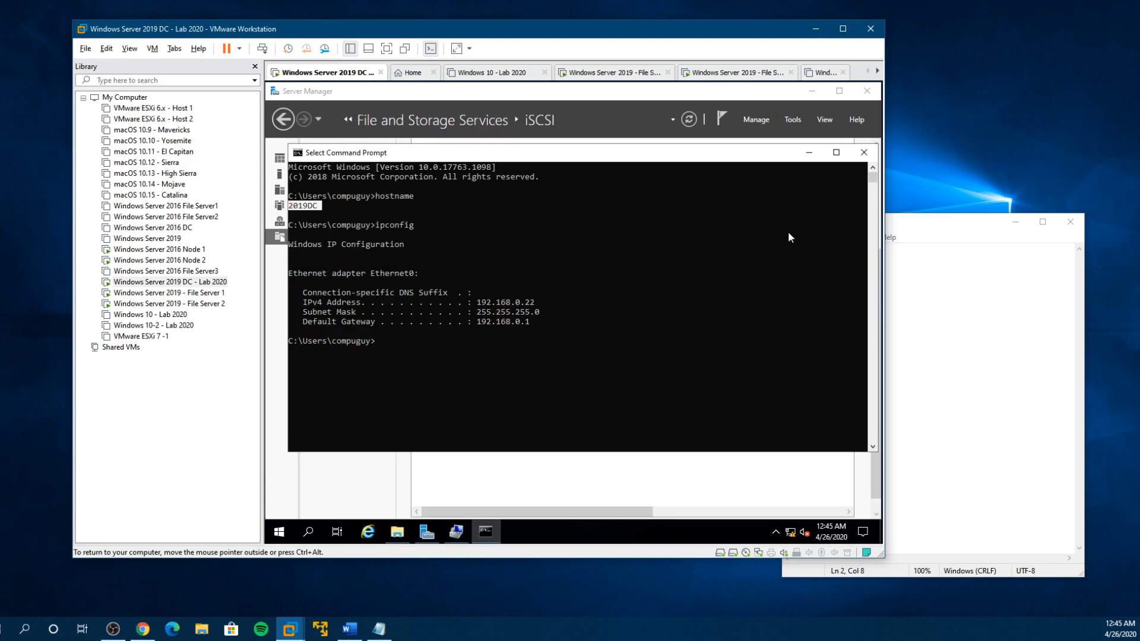
- Close Command Prompt, minimize Server Manager, and launch Active Directory Users and Computers on the domain controller
click(864, 152)
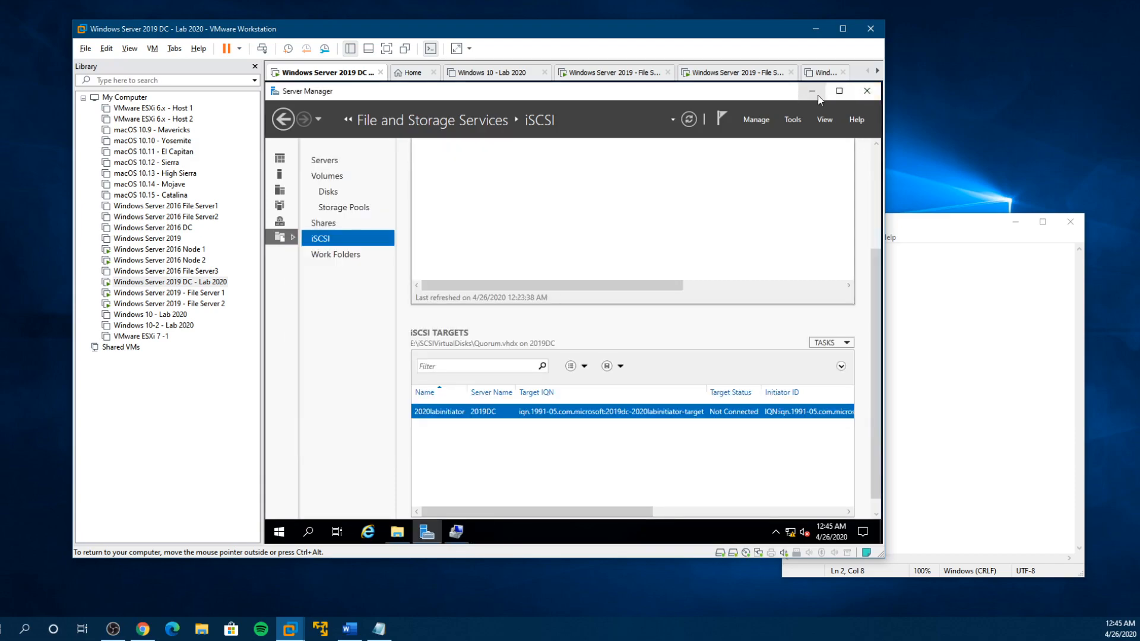
click(811, 91)
click(275, 533)
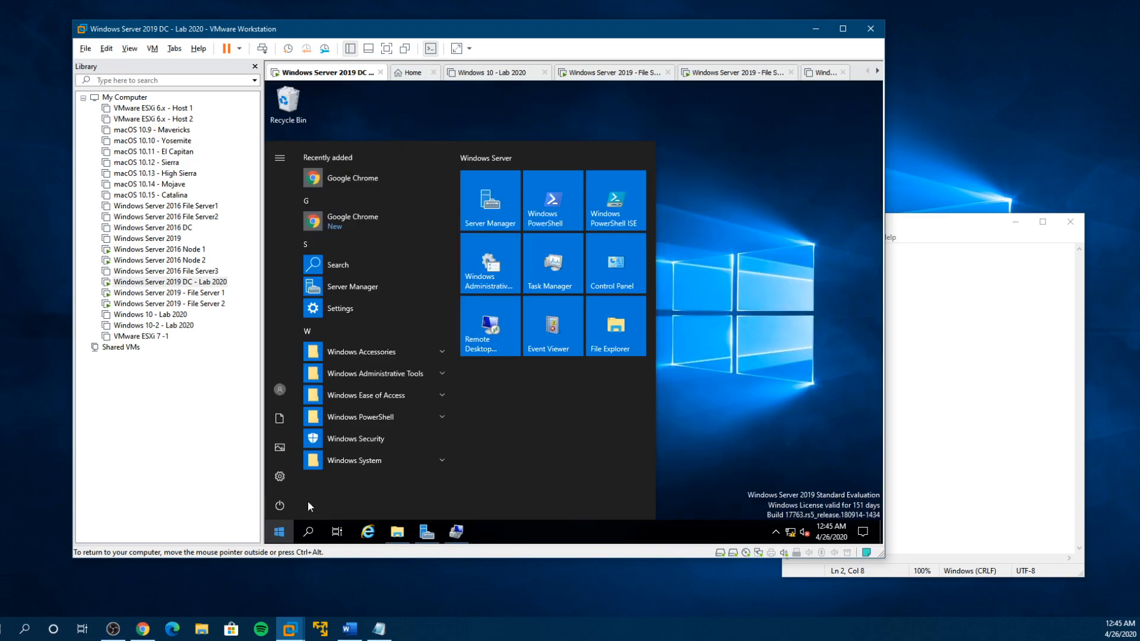
click(384, 375)
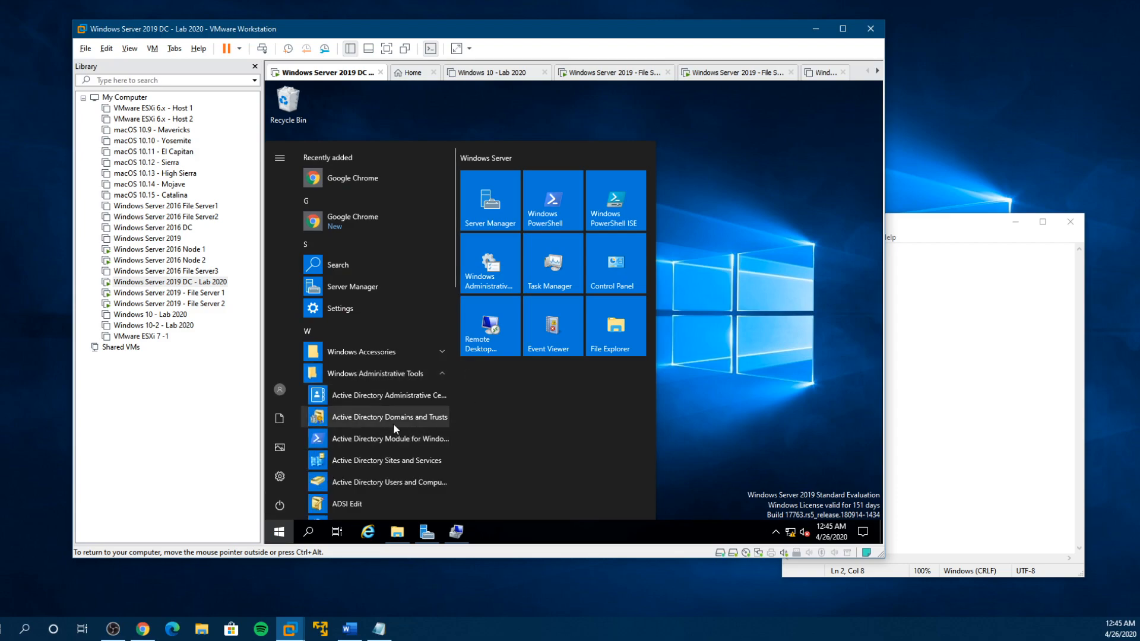
click(414, 487)
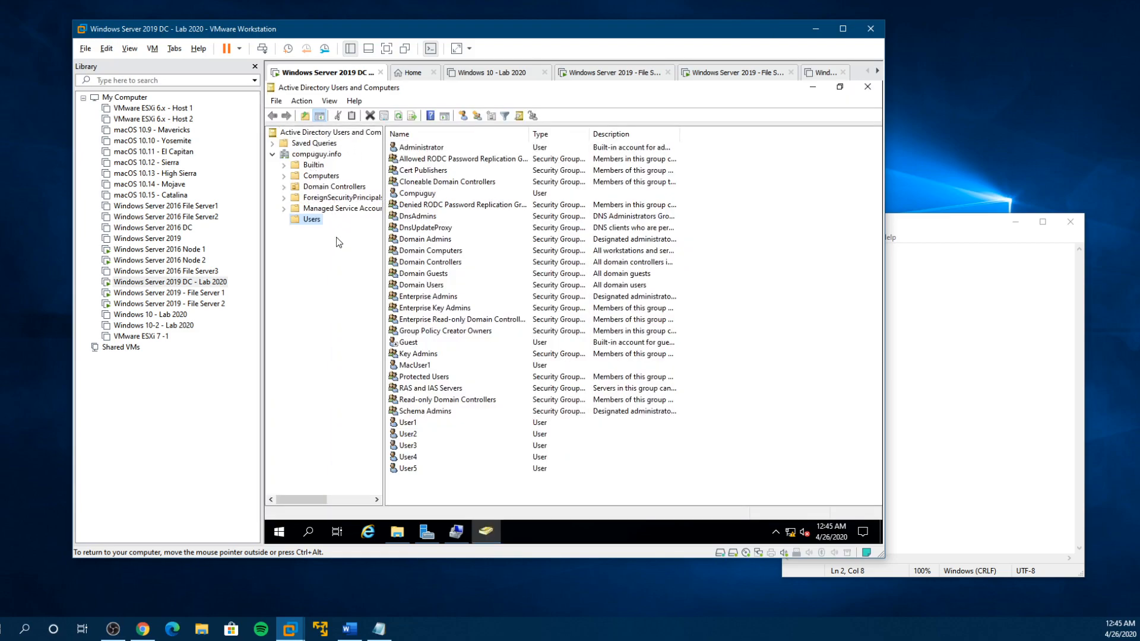
- Examine the computer accounts in the Computers container of compuguy.info, including FS1-2019 and FS2-2019
click(285, 177)
click(325, 176)
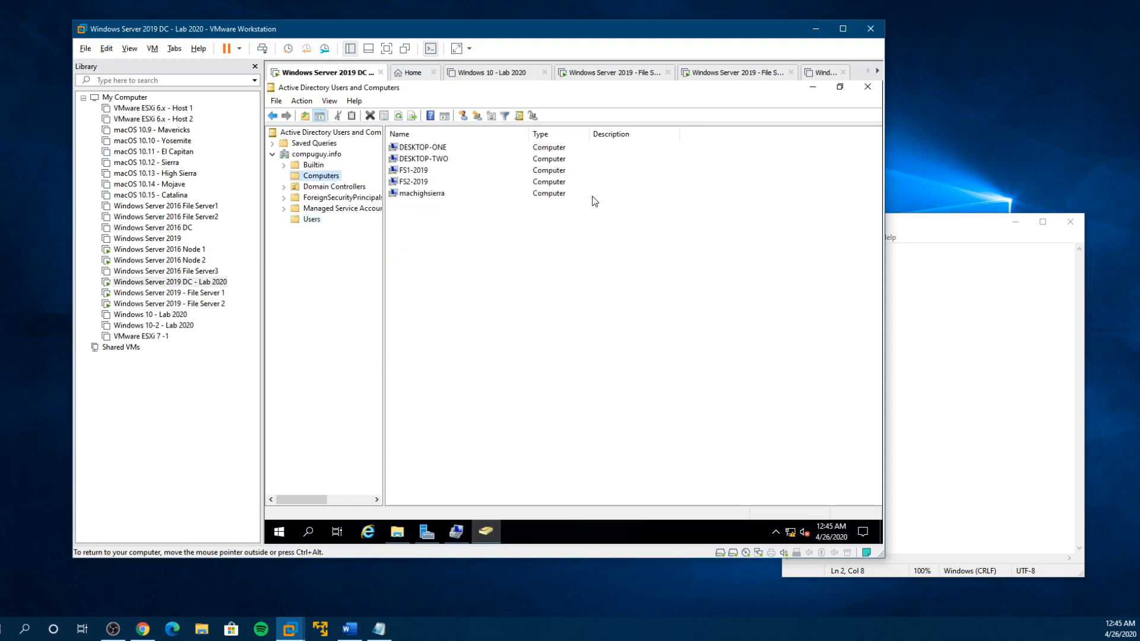
click(403, 194)
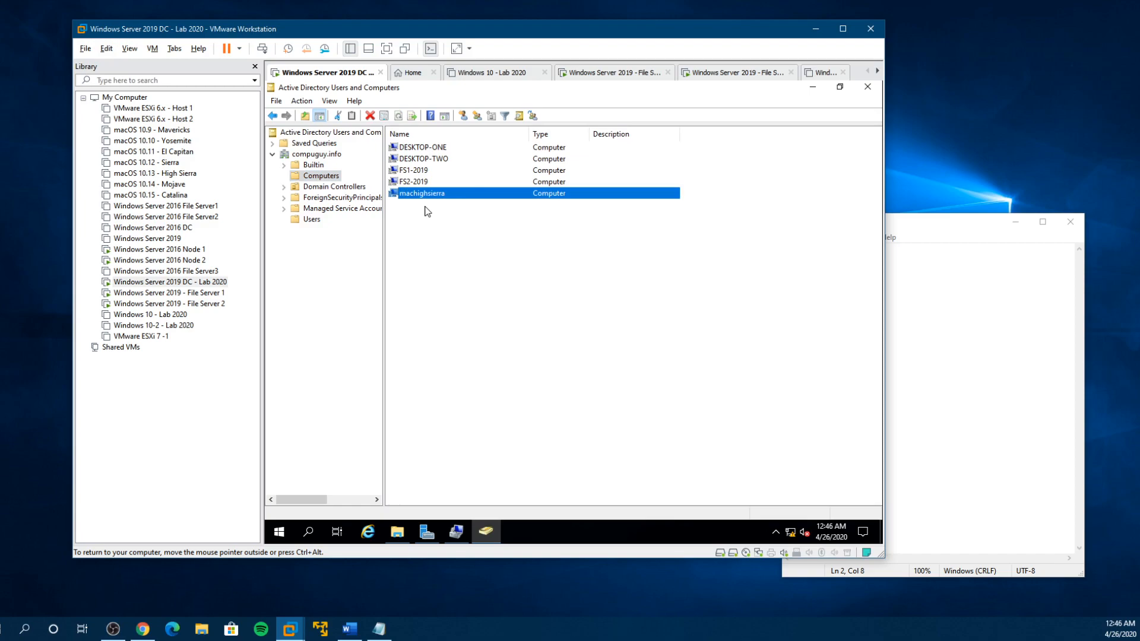
click(419, 148)
click(413, 159)
click(410, 170)
click(421, 181)
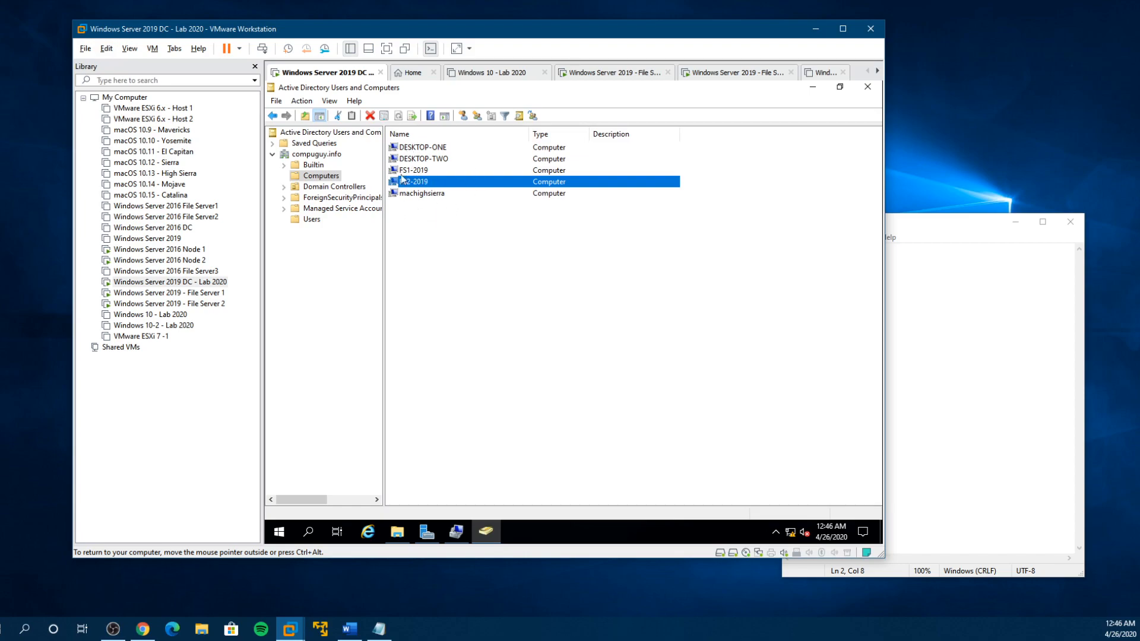
- Return to File Server 1, start the cluster validation with all recommended tests, and move the validation wizard aside
click(184, 294)
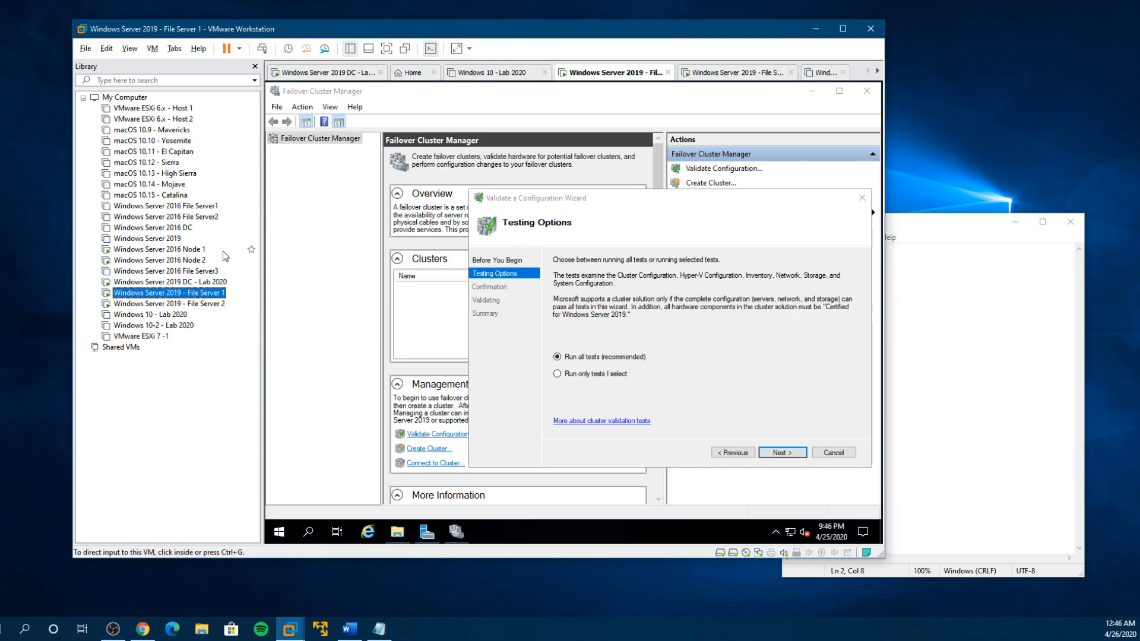
click(178, 282)
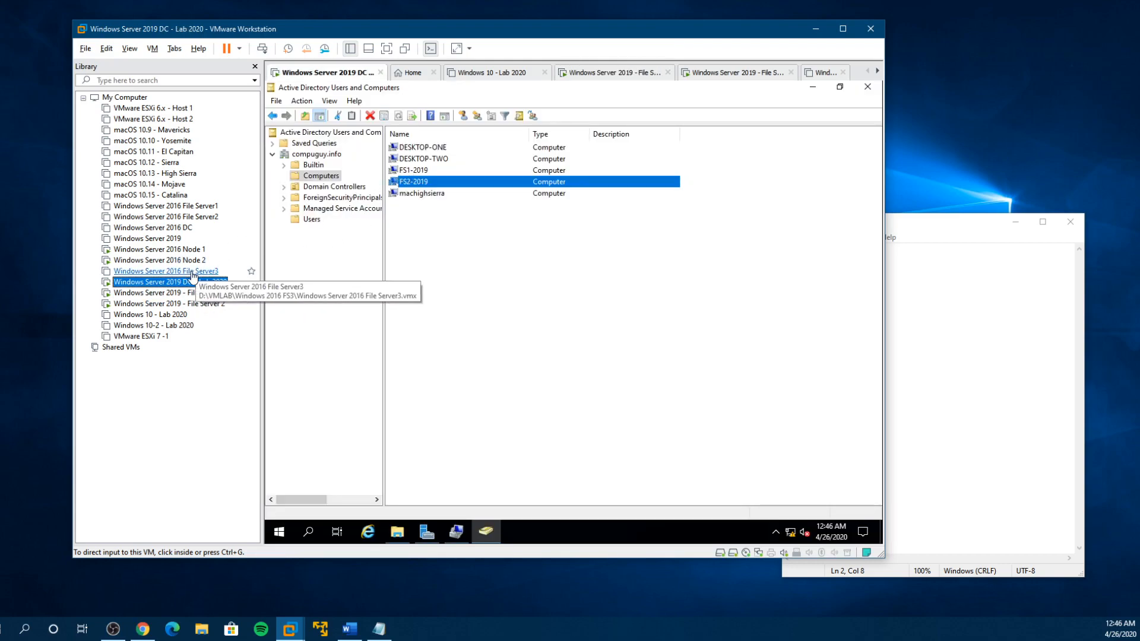
click(180, 297)
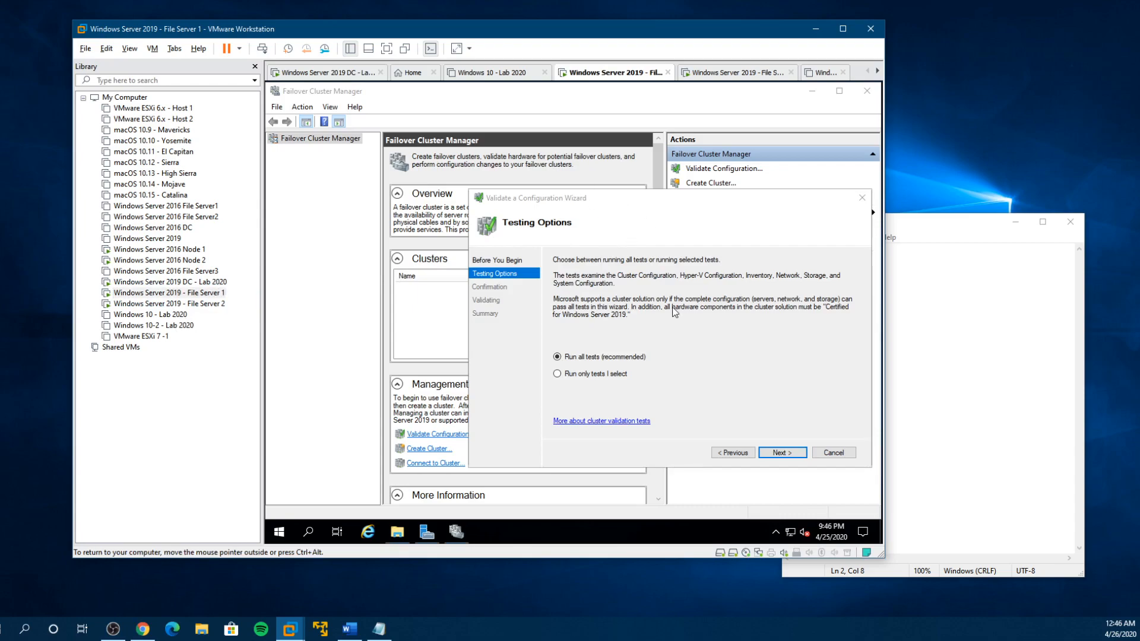
click(776, 454)
click(777, 454)
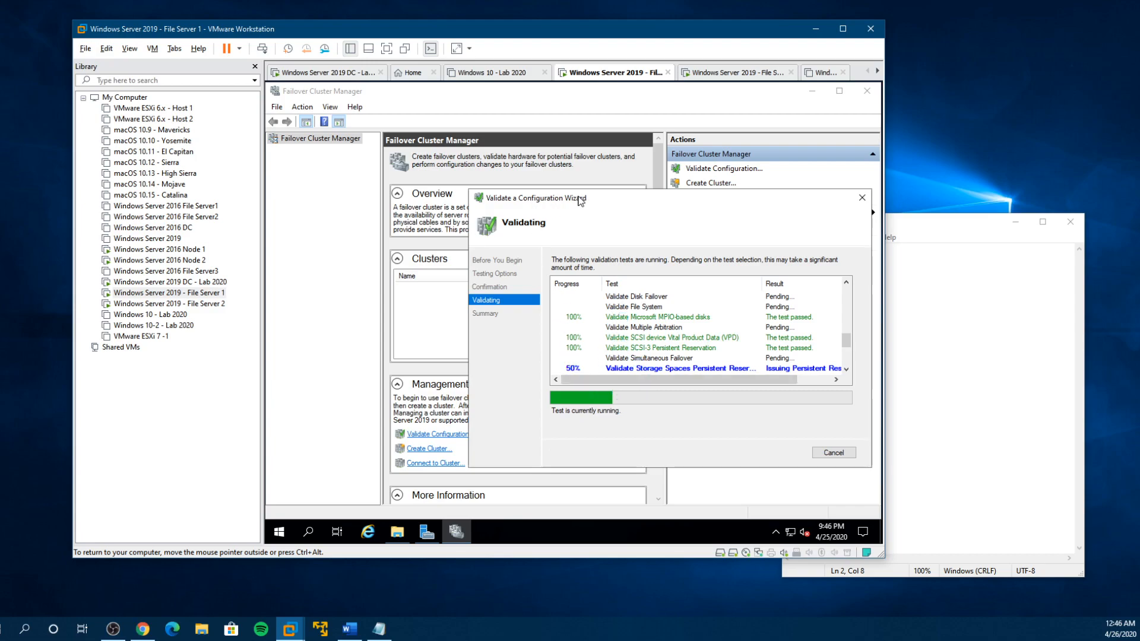
drag(551, 198, 440, 146)
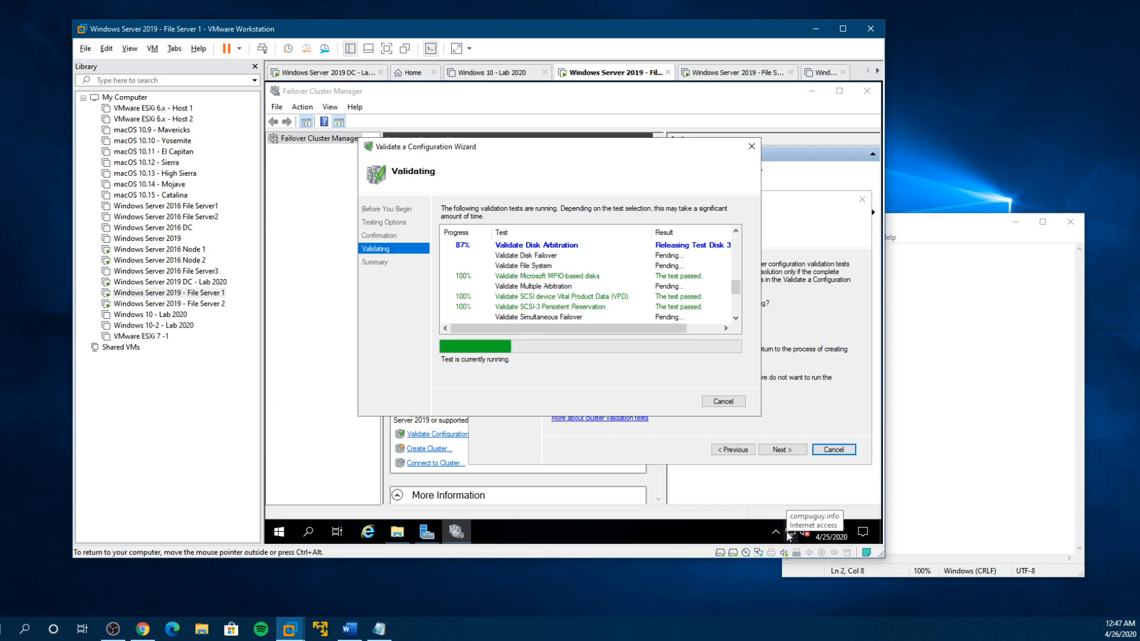
- Check File Server 1's Ethernet settings and network adapters, then minimize Network Connections and Settings
right_click(788, 536)
click(795, 518)
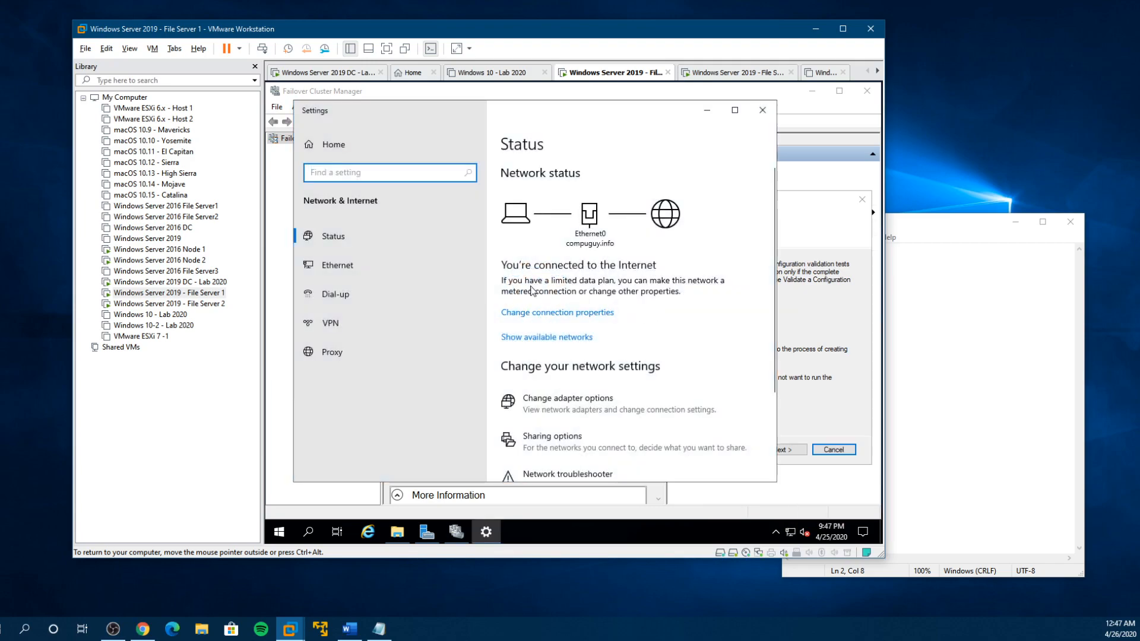
click(338, 269)
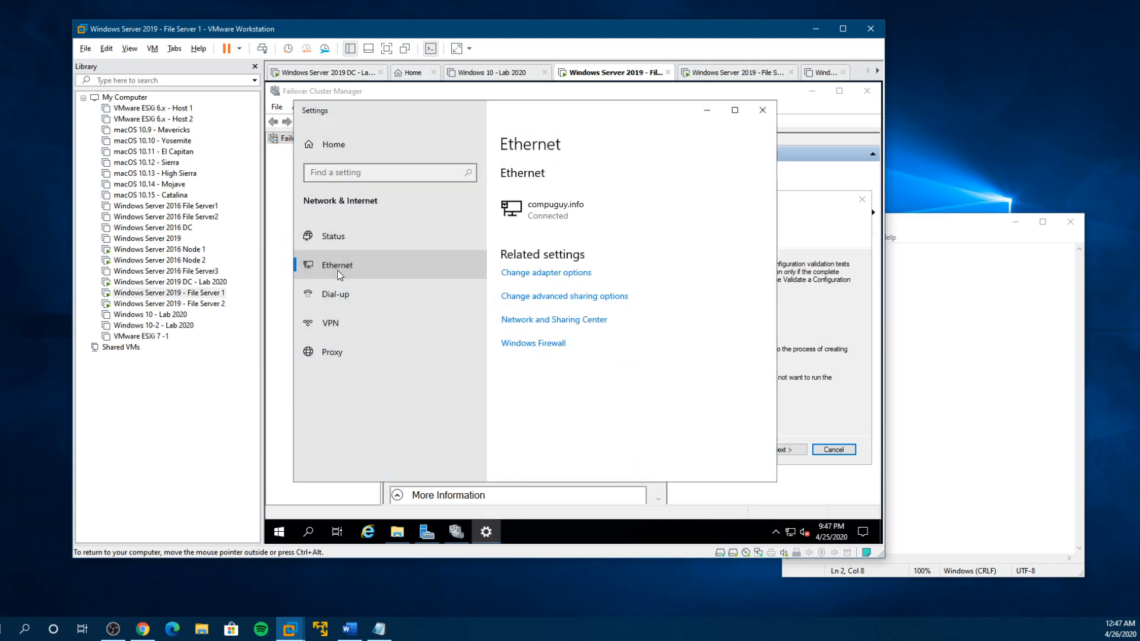
click(573, 273)
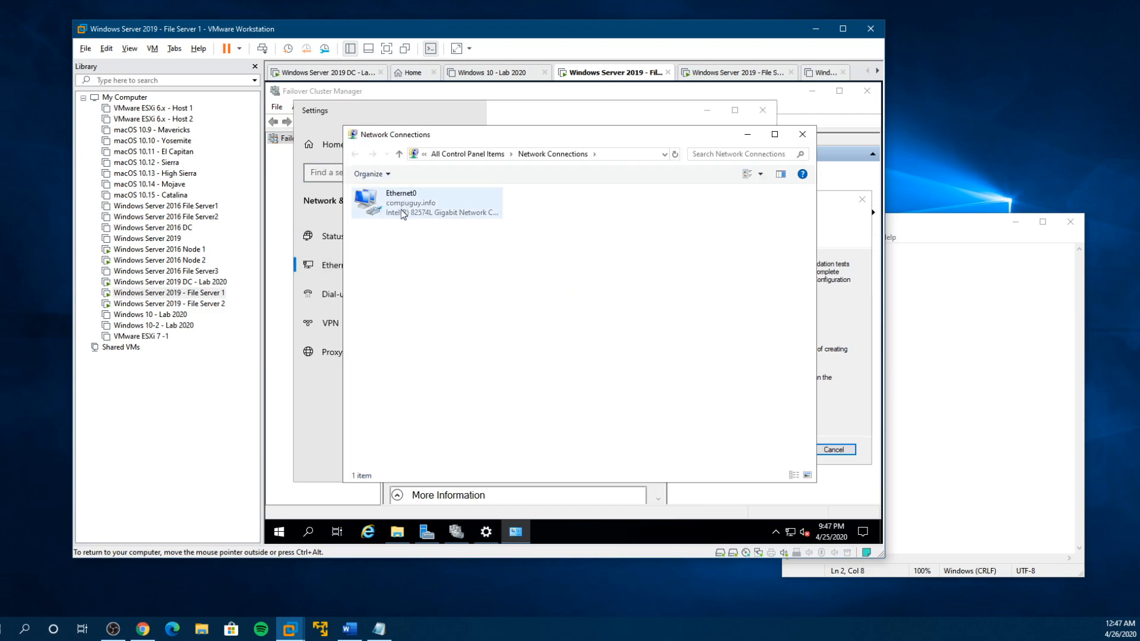
click(747, 136)
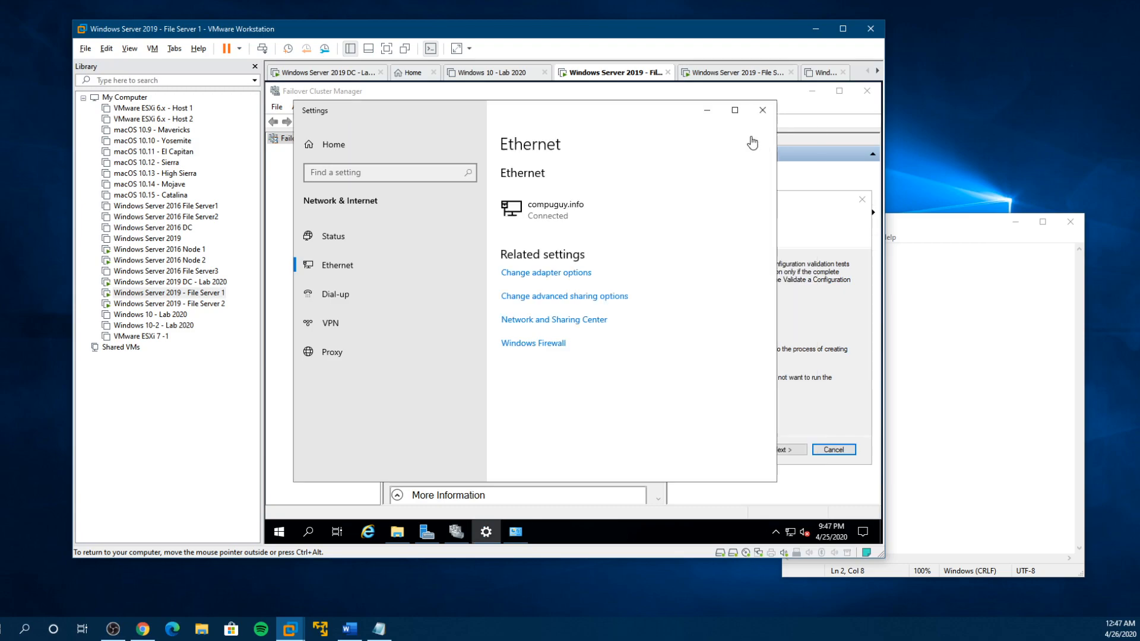
click(708, 111)
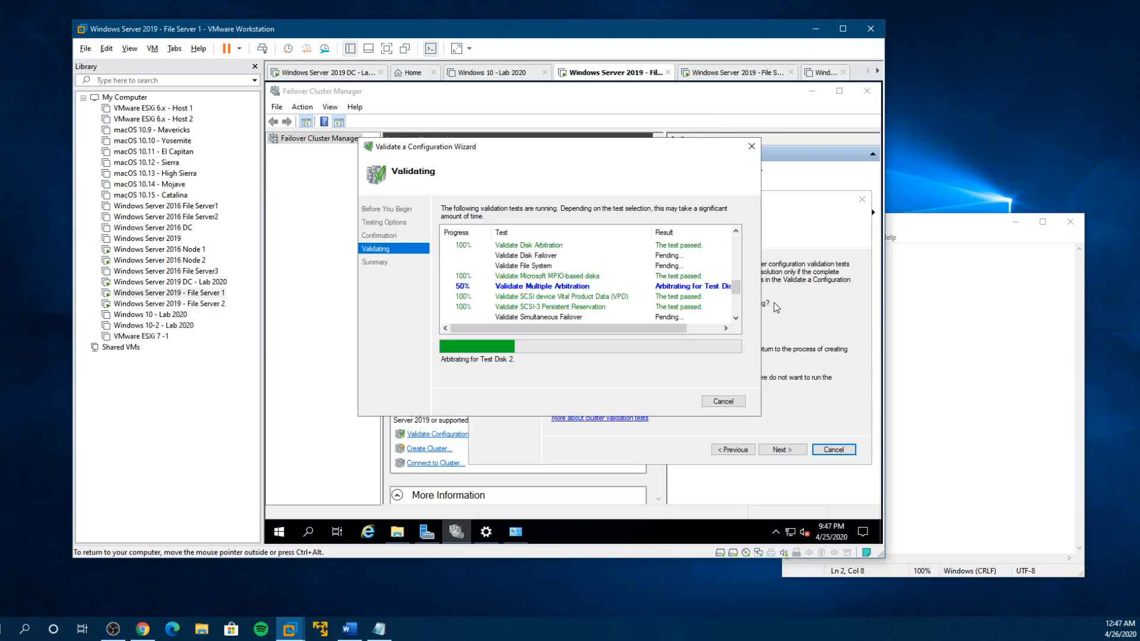
- Check the drives under This PC on File Server 1 during validation, then switch to the File Server 2 virtual machine
mouse_move(670, 329)
mouse_down()
mouse_move(717, 327)
mouse_move(669, 328)
mouse_up()
click(397, 532)
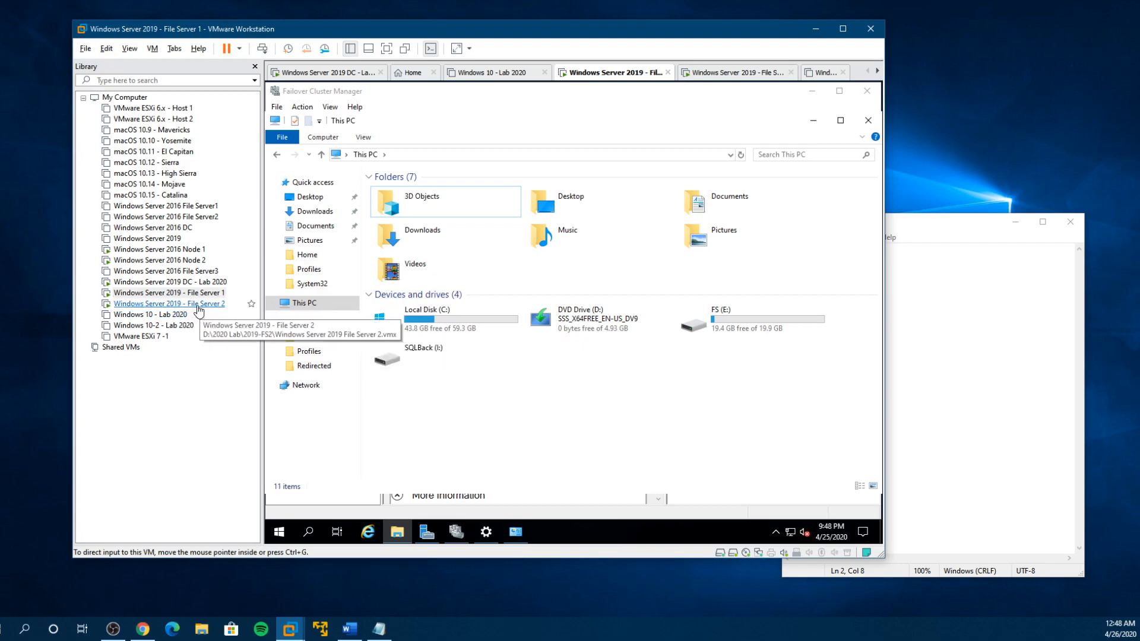
double_click(199, 304)
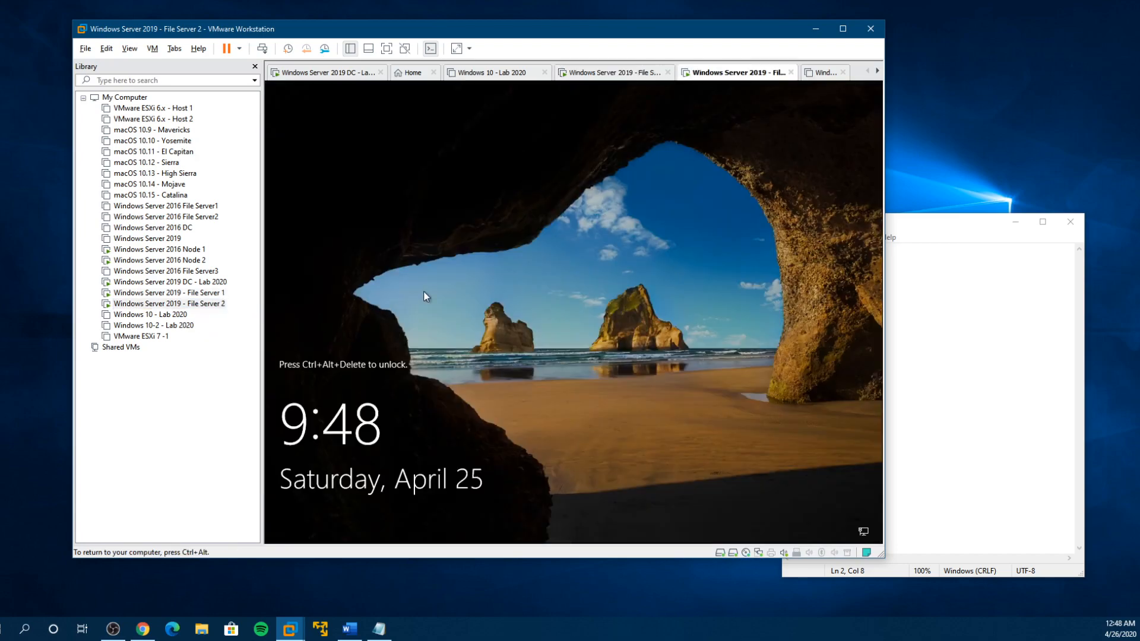
- Unlock the File Server 2 virtual machine and sign in with the account password
key(ctrl+alt+Insert)
text(•••••••••••••)
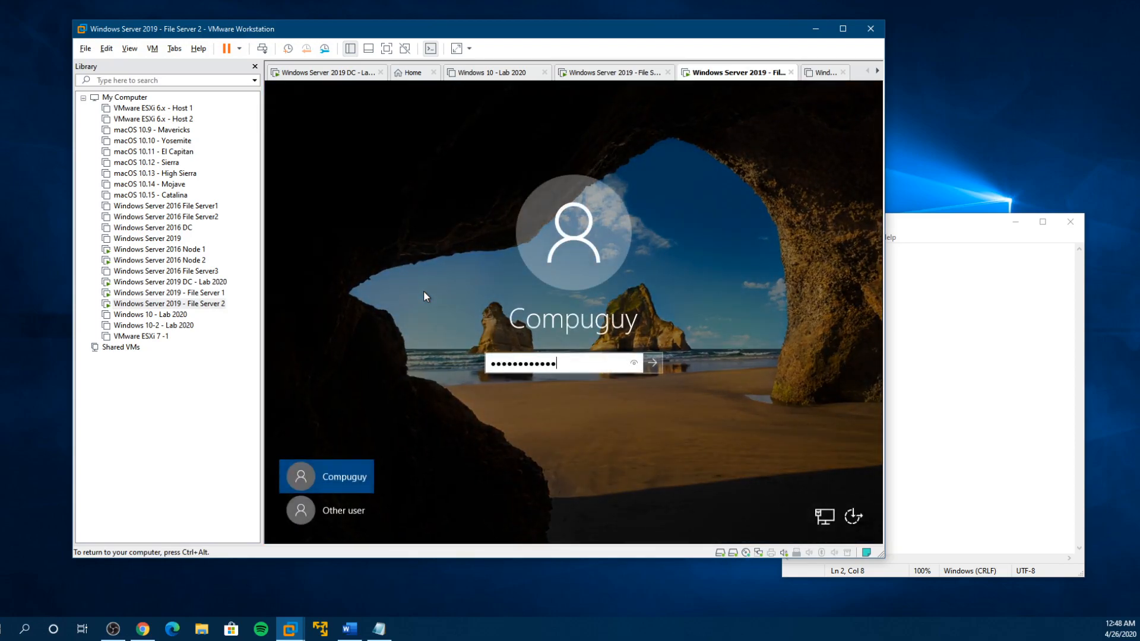
key(Return)
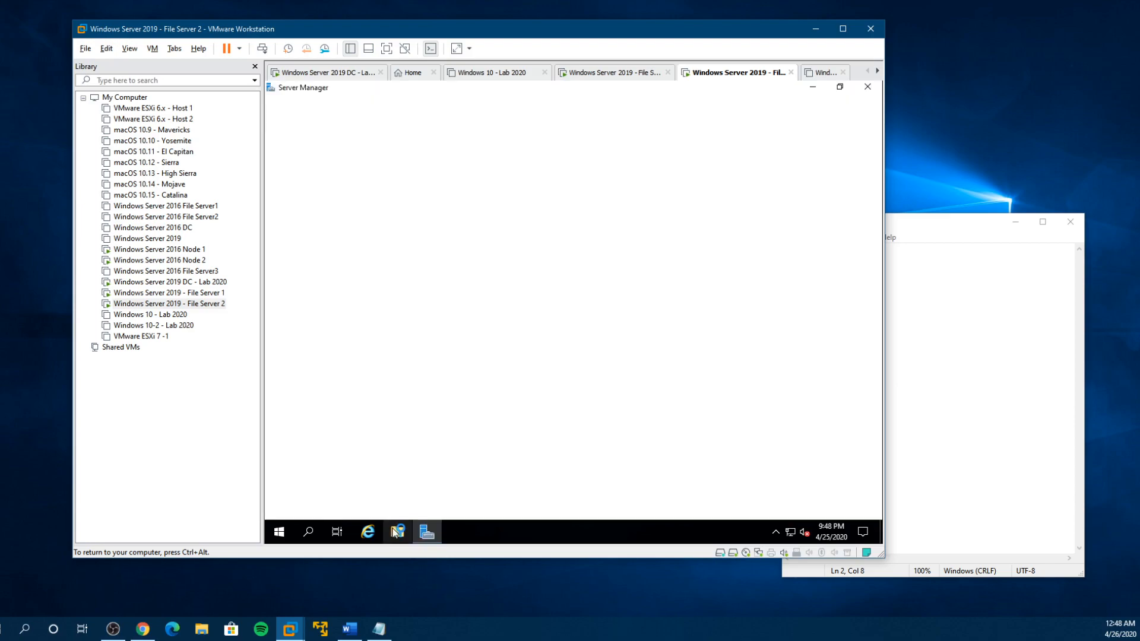
- Check the drives under This PC on File Server 2, then return to File Server 1 in full screen
click(397, 532)
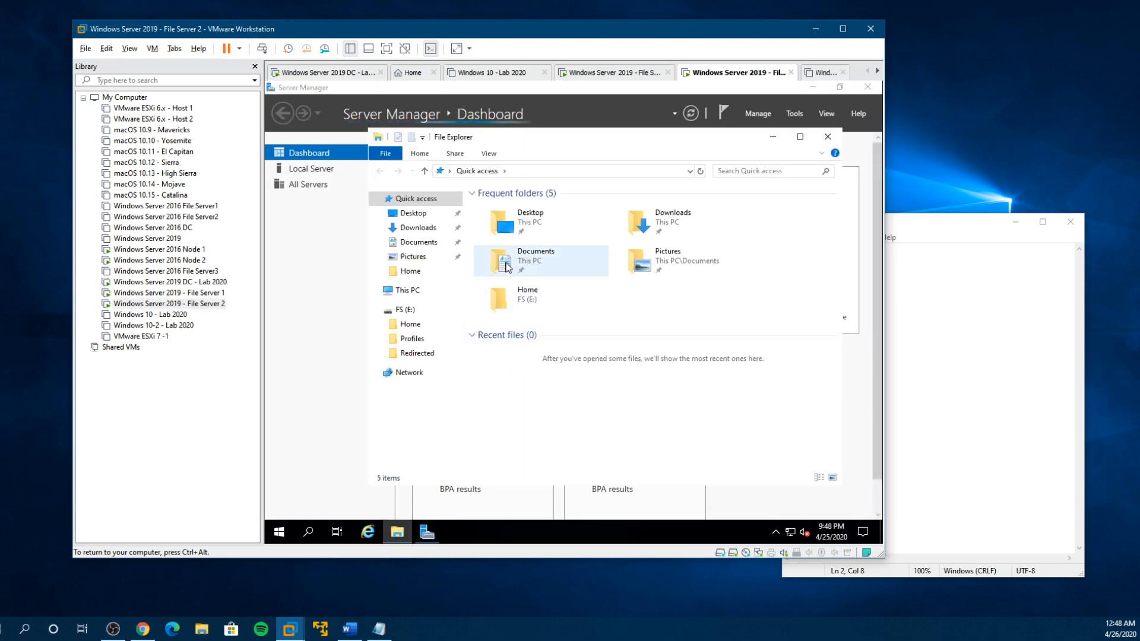
click(407, 291)
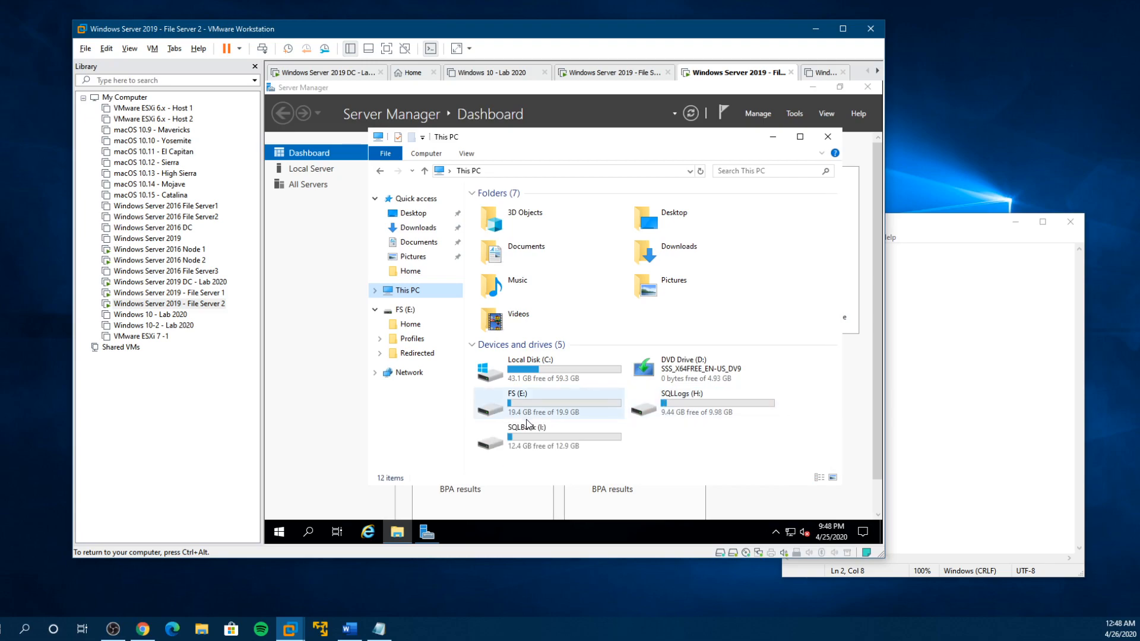
click(204, 295)
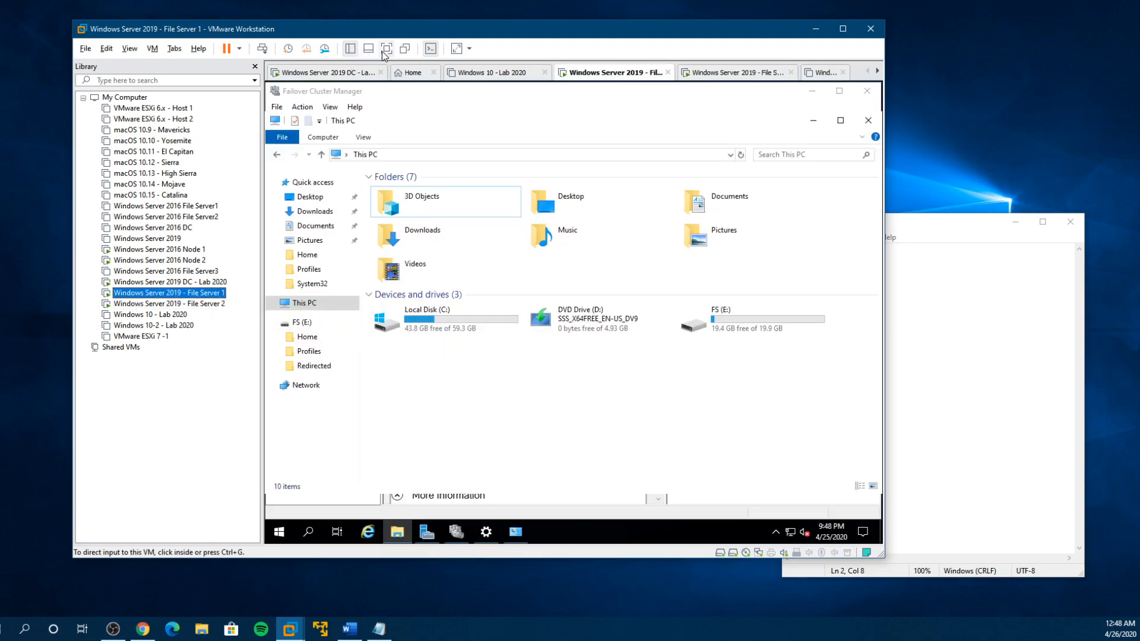
click(383, 51)
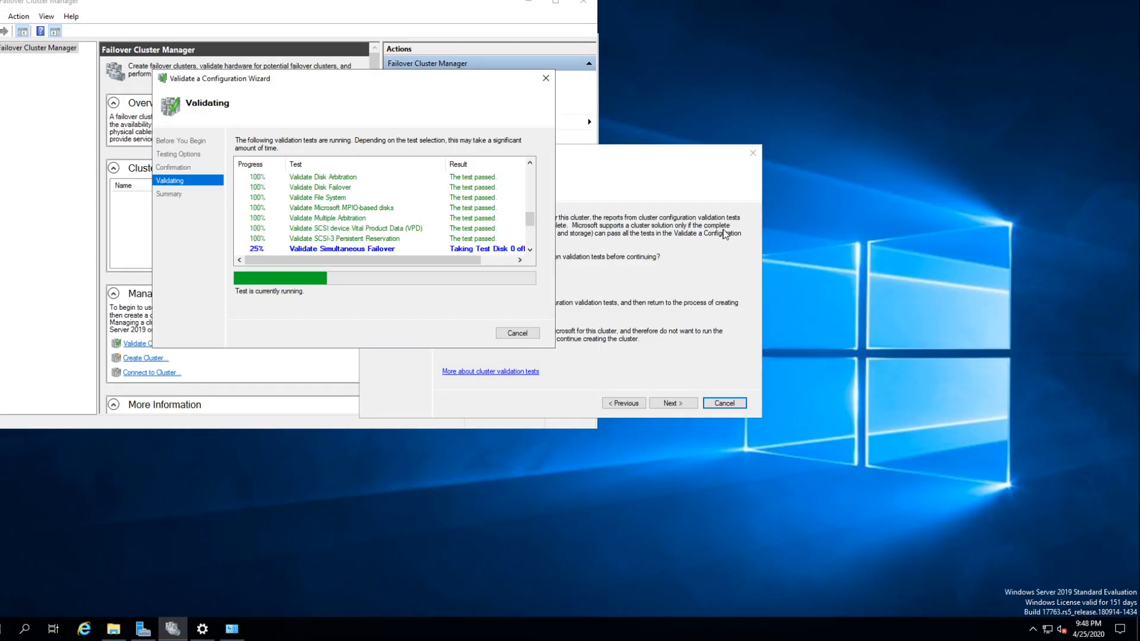
- Check File Server 1's drives under This PC during validation and move File Explorer clear of the validation wizard
click(113, 628)
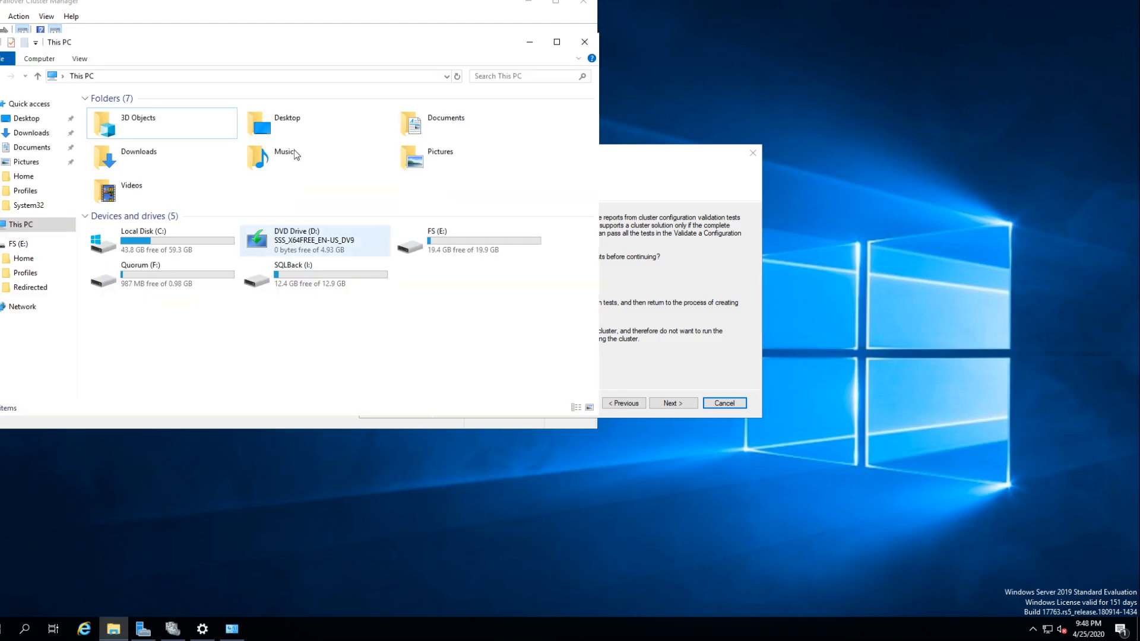
click(306, 21)
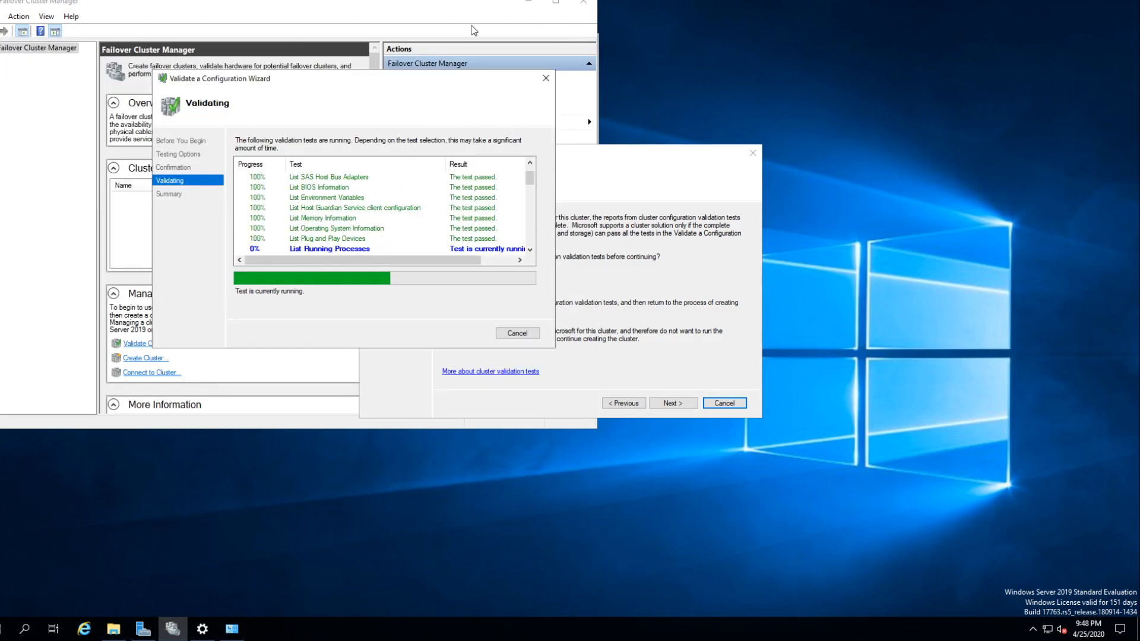
click(113, 628)
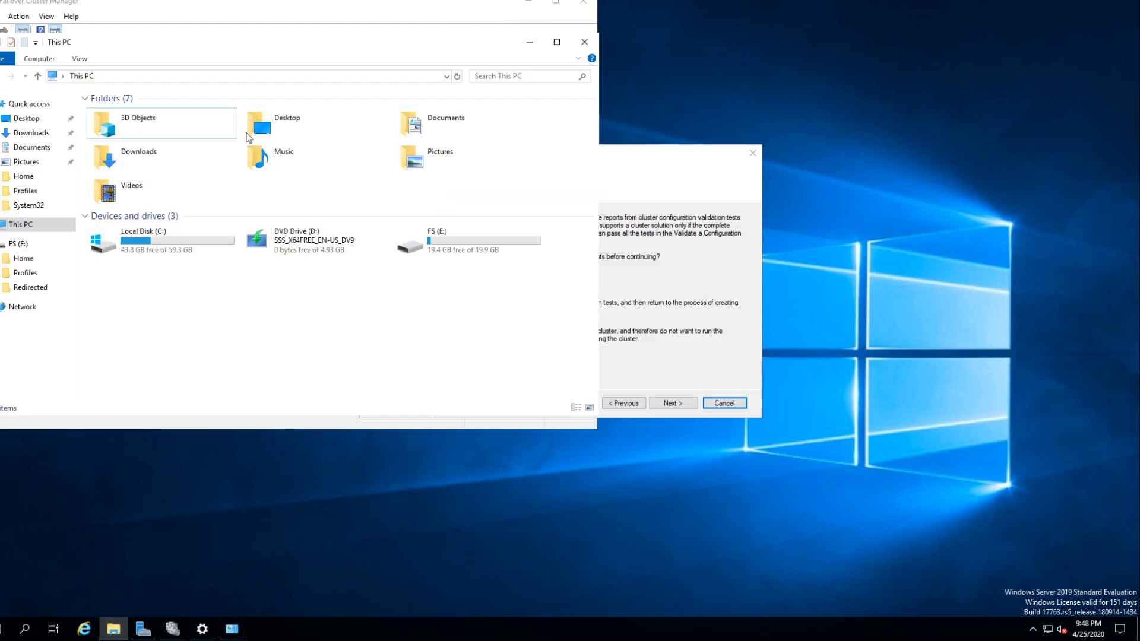
drag(241, 32, 497, 122)
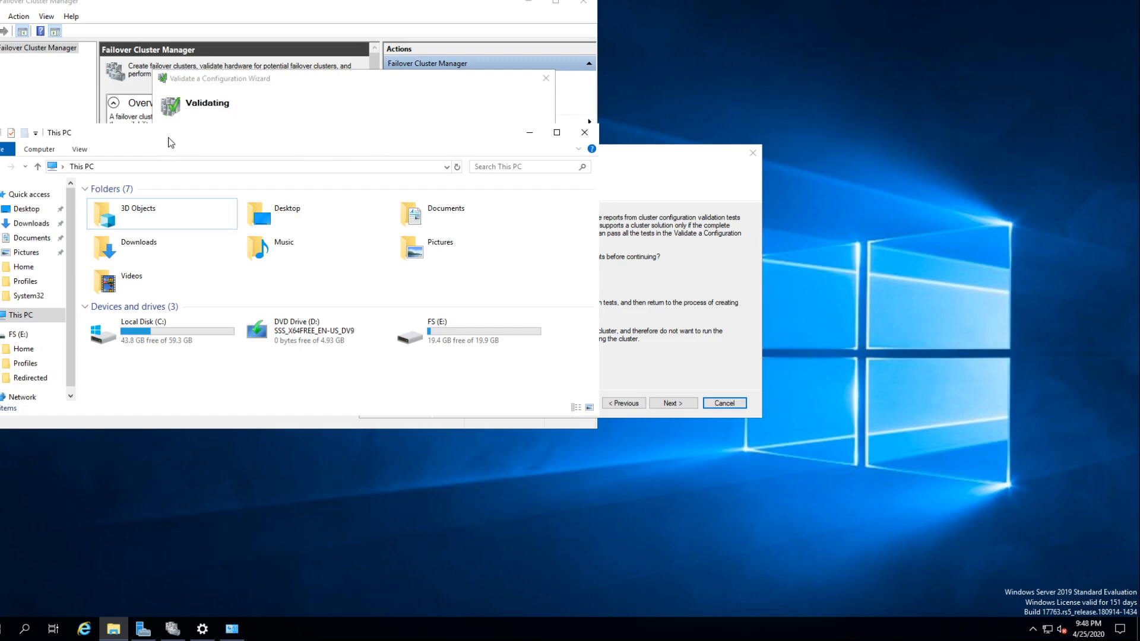
drag(165, 132, 697, 322)
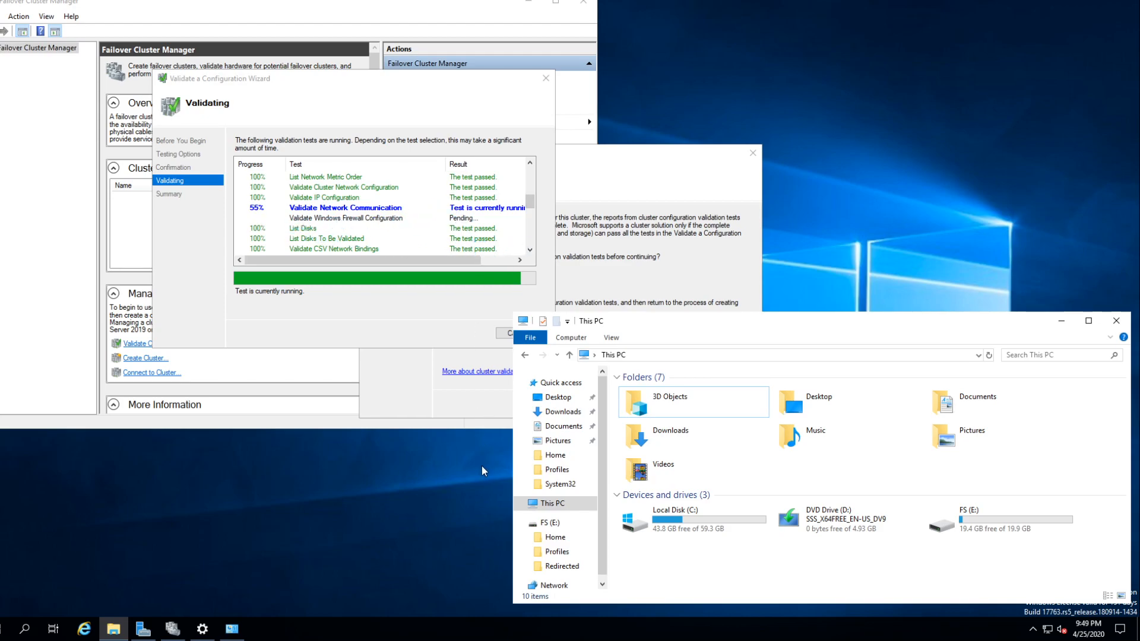
- Review the allowed apps in Windows Defender Firewall on File Server 1, cancel without changes and minimize the window
click(12, 628)
click(330, 356)
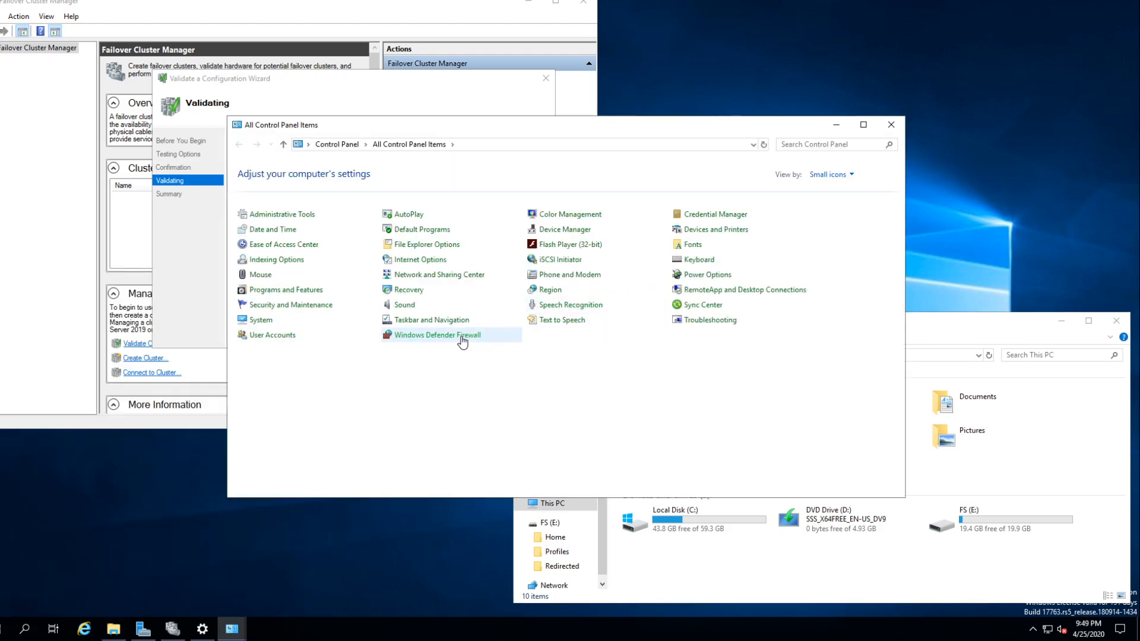
click(460, 335)
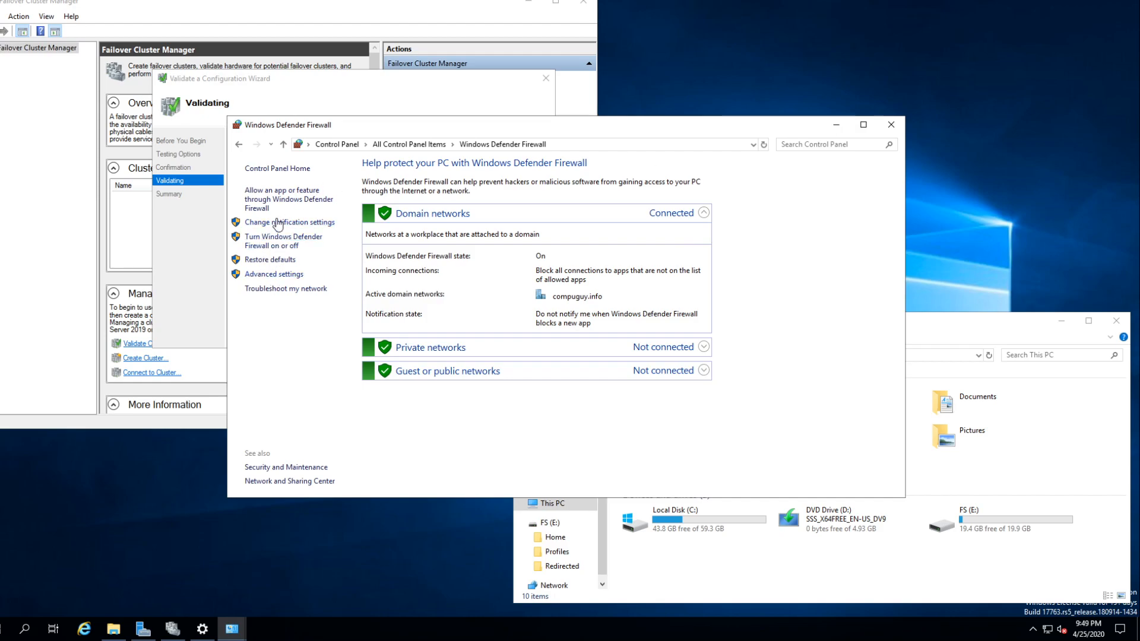
click(267, 196)
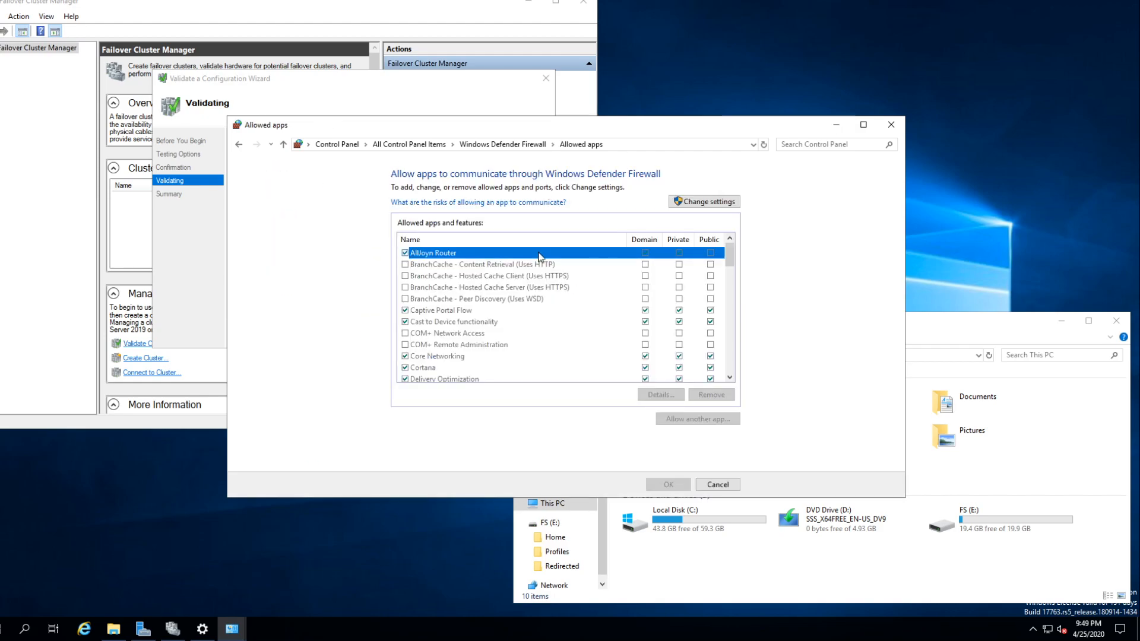
scroll(606, 338, down, 6)
scroll(611, 355, up, 2)
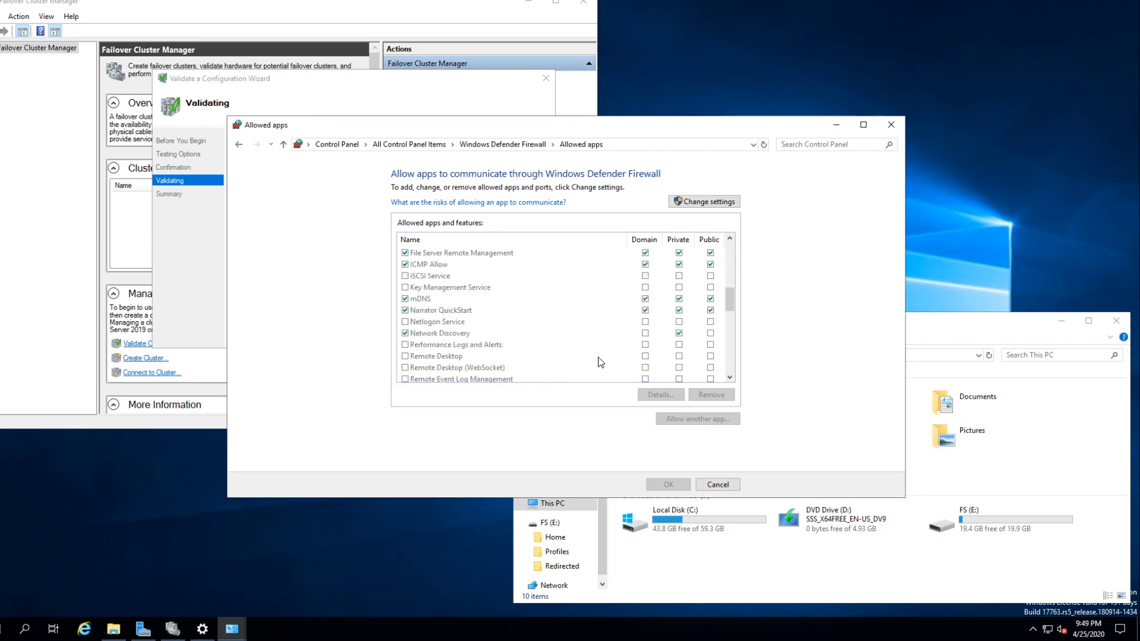
scroll(481, 279, up, 1)
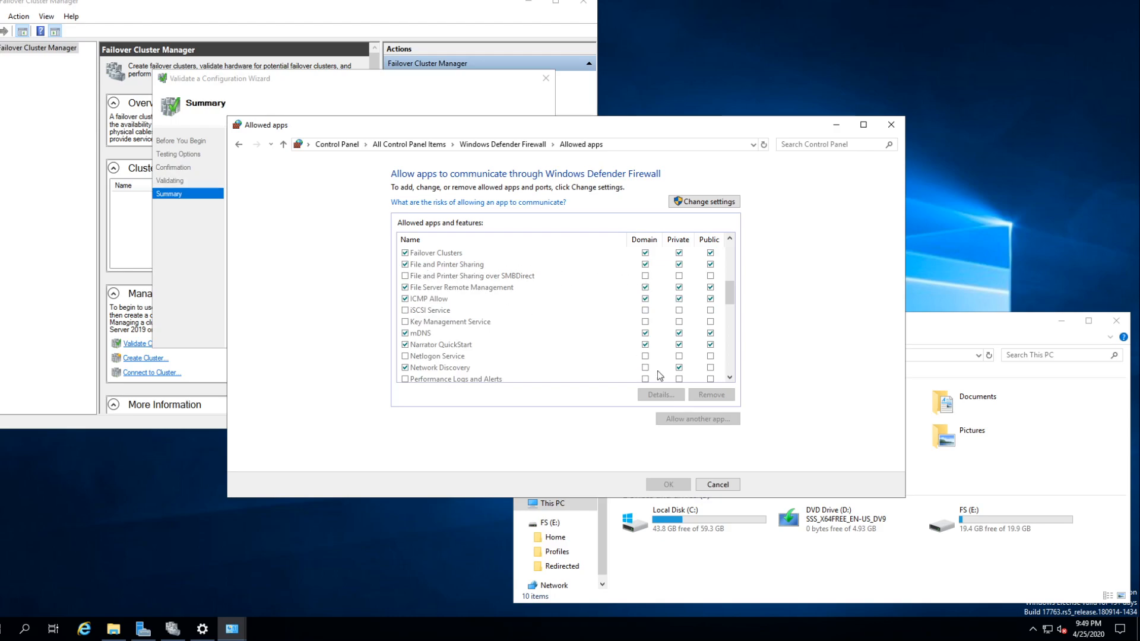
click(717, 484)
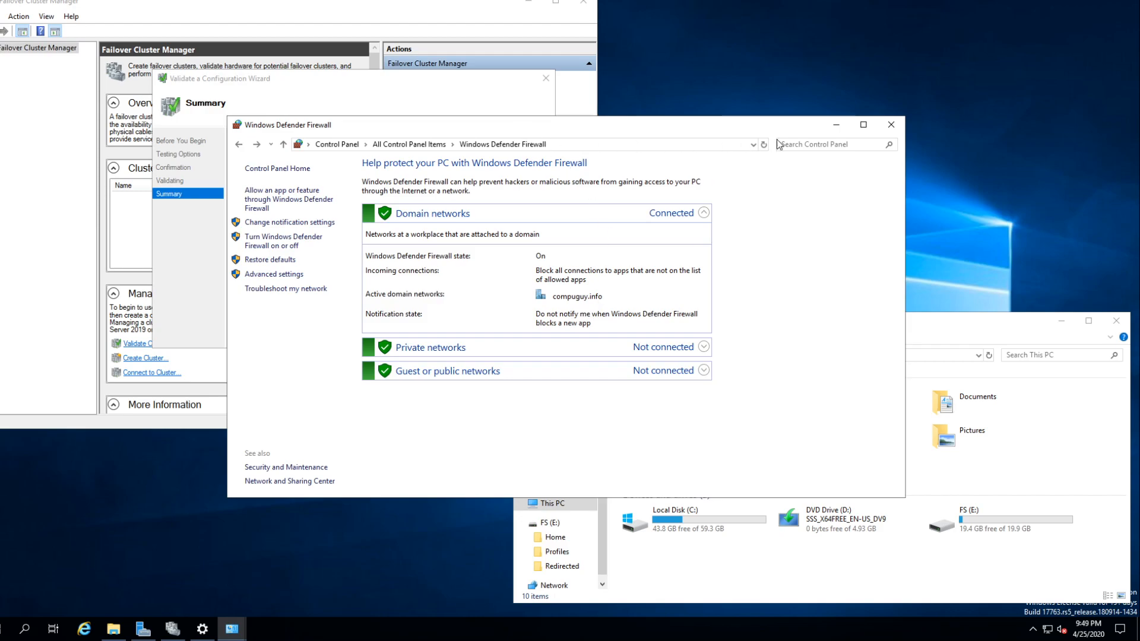
click(836, 125)
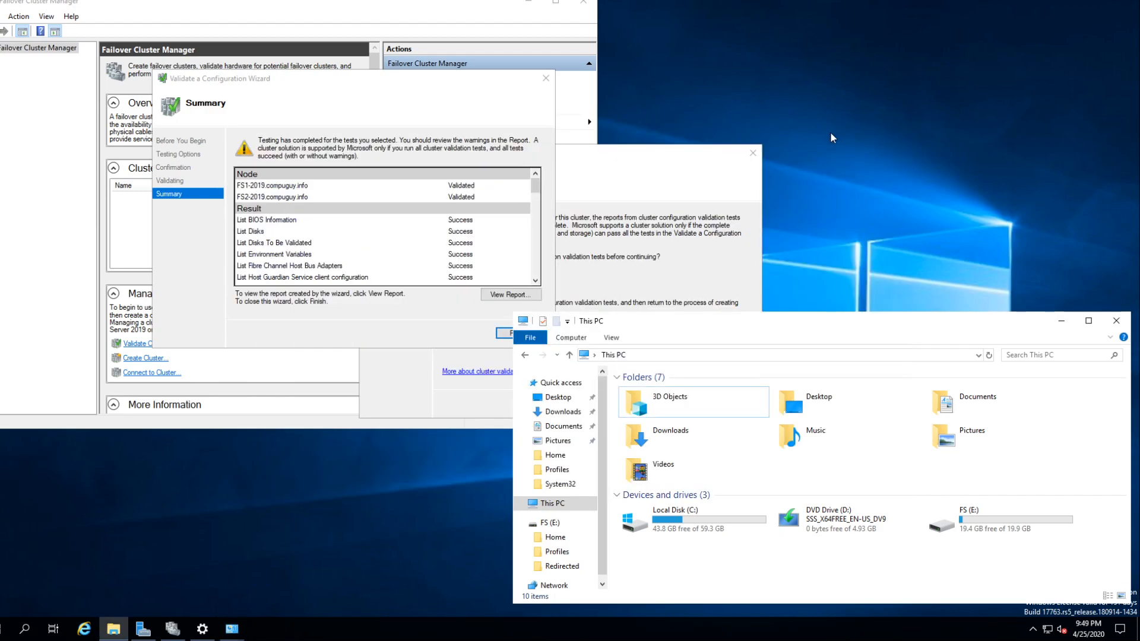
- Examine the individual test results and the Network and System Configuration categories in the validation summary
click(537, 189)
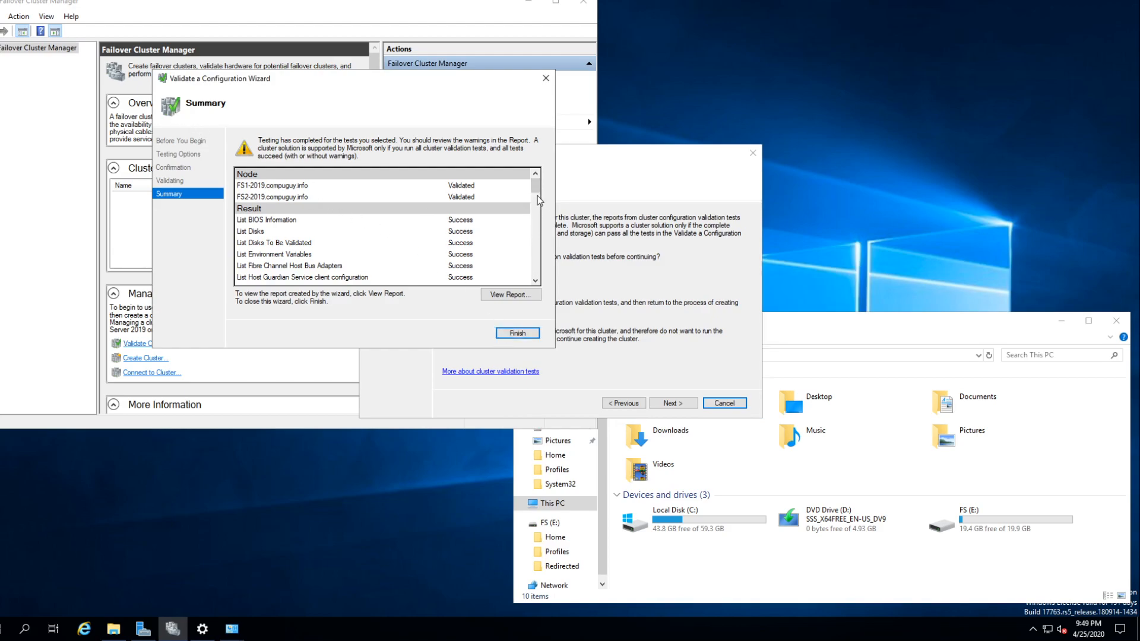
drag(536, 189, 531, 234)
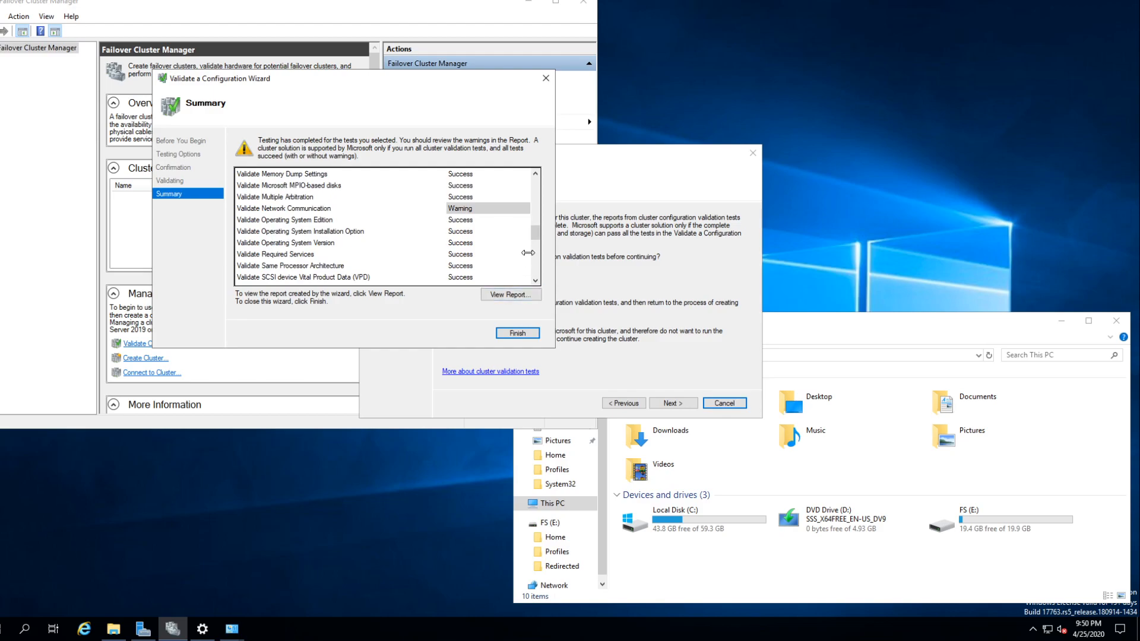
drag(536, 245, 536, 258)
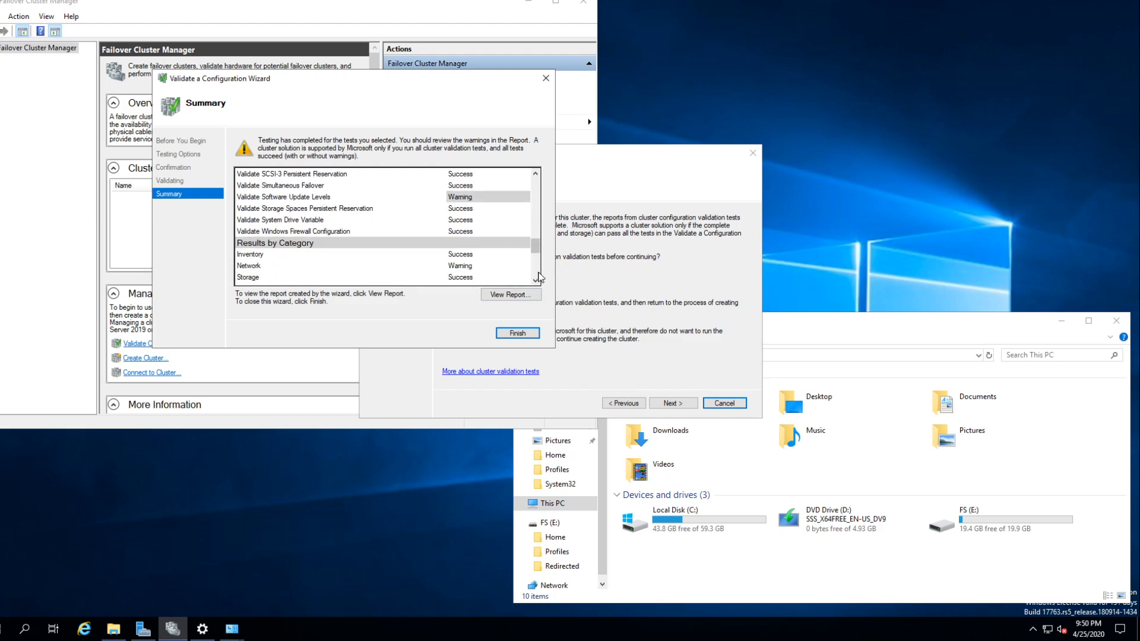
click(454, 269)
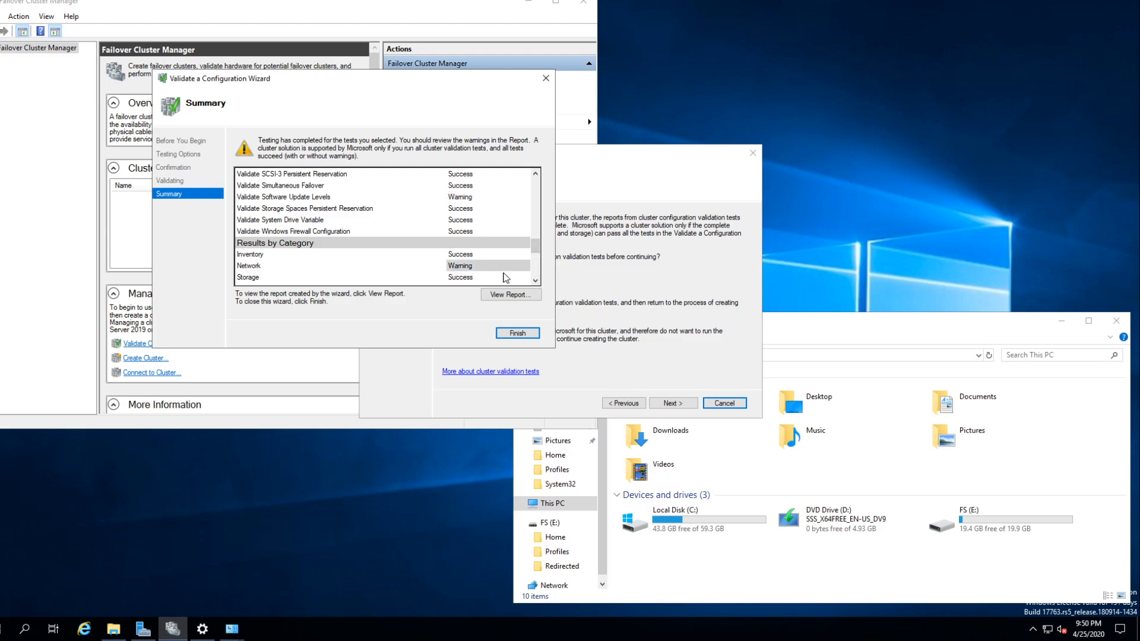
click(536, 281)
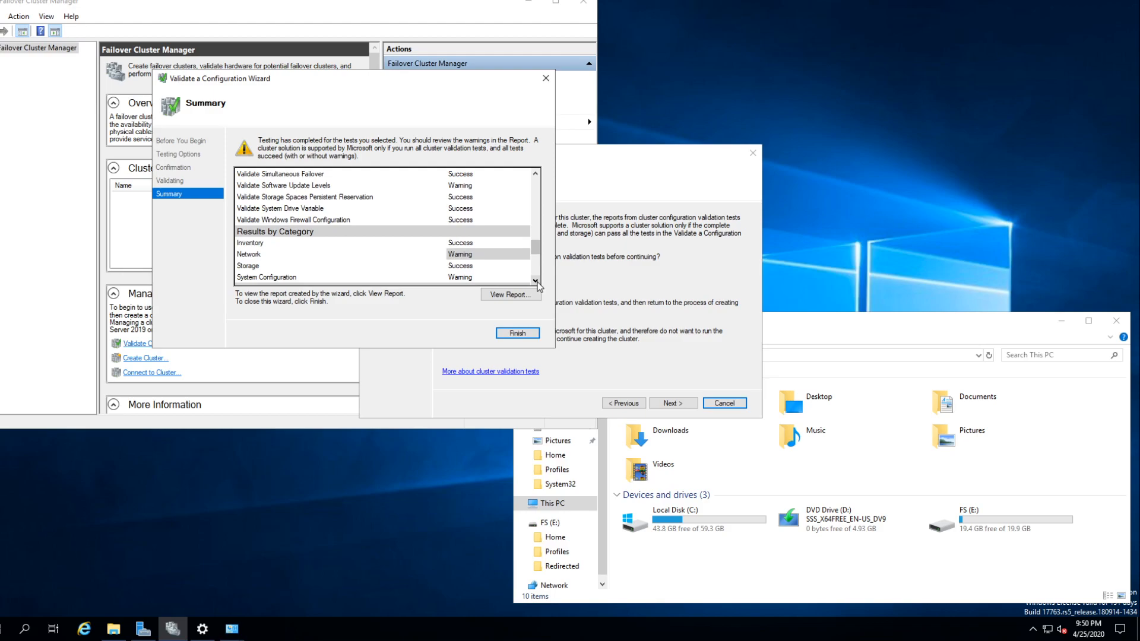
double_click(535, 280)
click(461, 255)
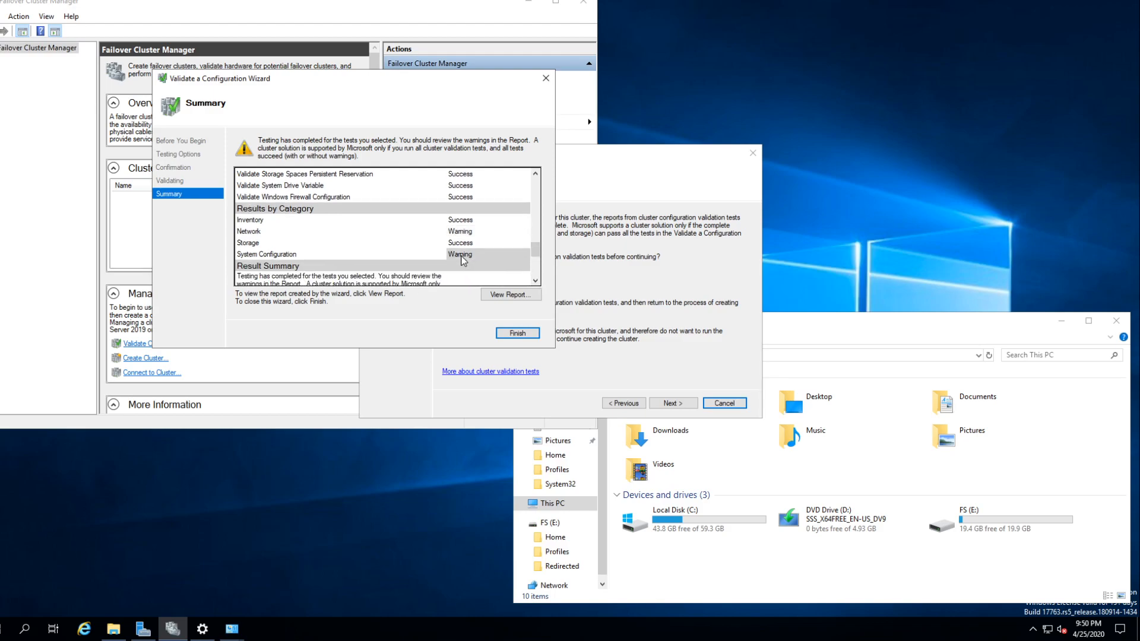
- Read the result summary and the full Warnings section at the end of the validation results
click(535, 281)
click(535, 281)
click(536, 281)
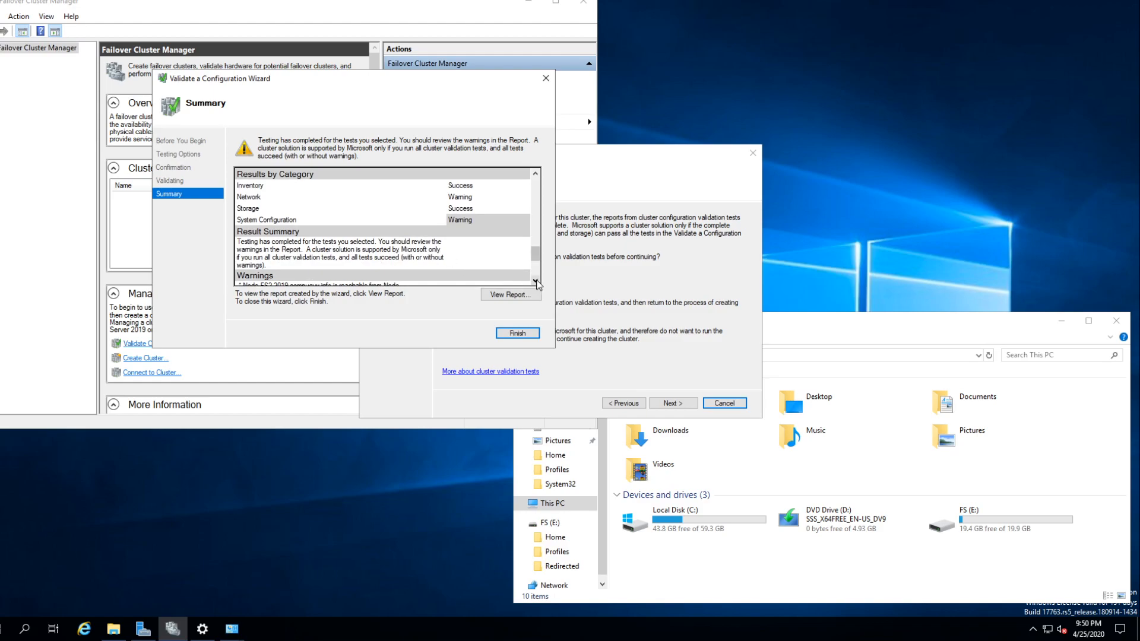
click(535, 281)
click(535, 282)
click(535, 281)
click(535, 282)
click(535, 281)
click(536, 282)
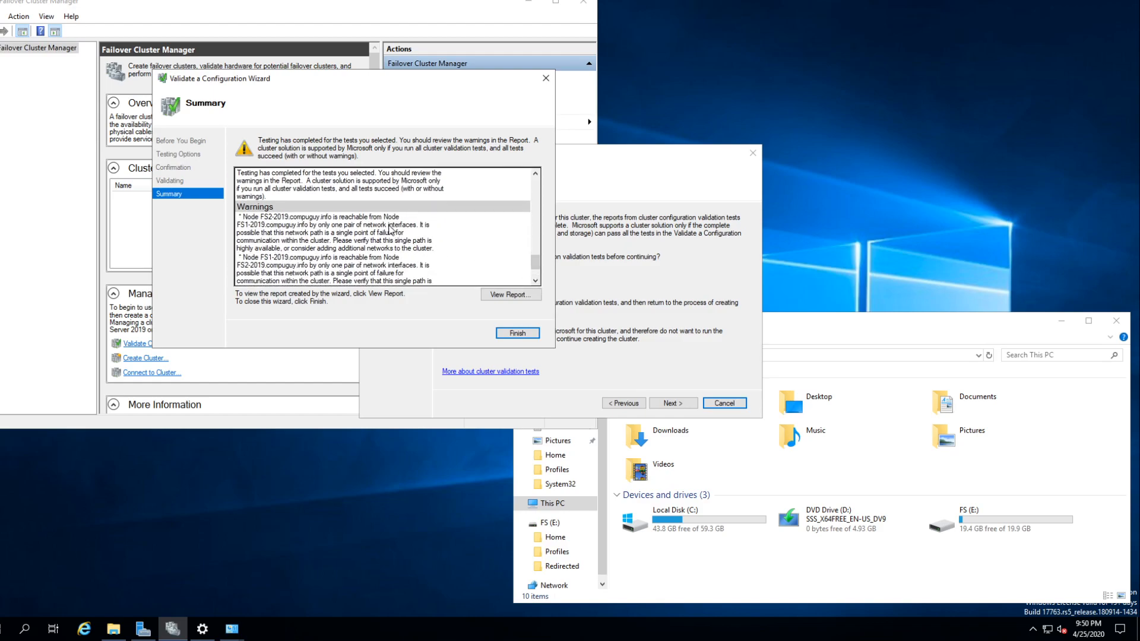
click(328, 220)
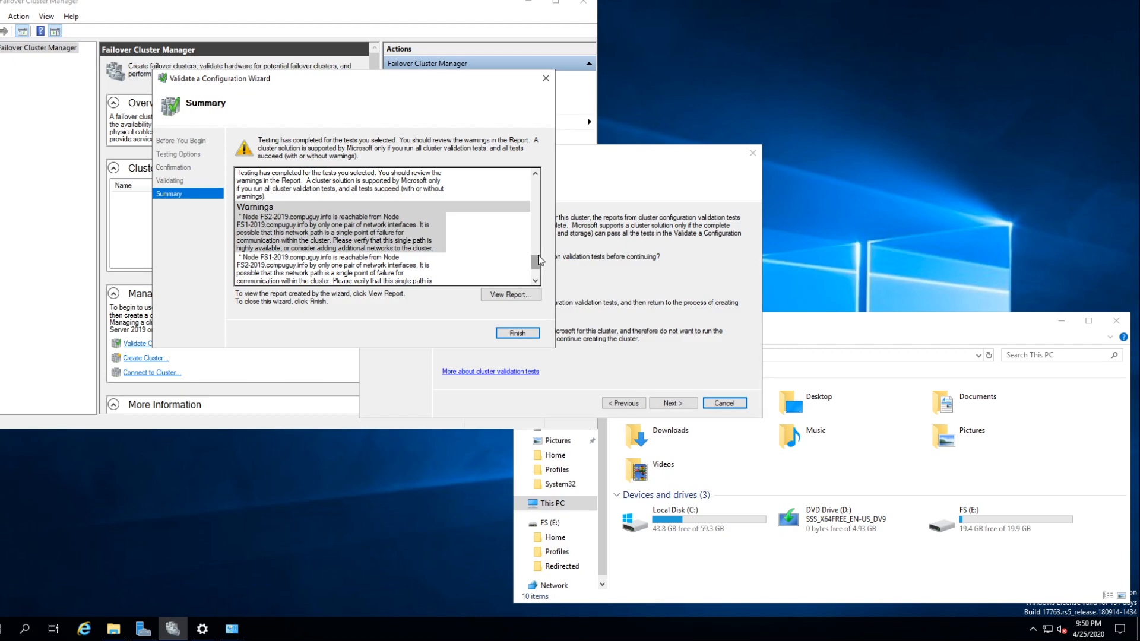
drag(539, 264, 539, 270)
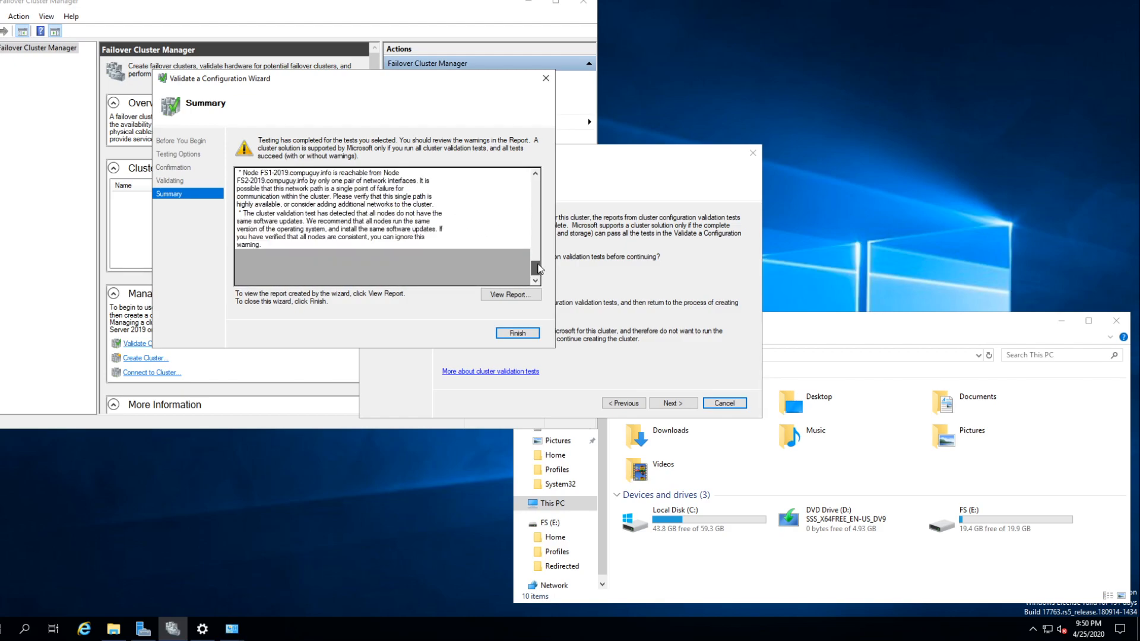
- Finish the validation wizard and name the new cluster 2020Cluster, opening its address on the 192.168.0.0/24 network for editing
click(517, 333)
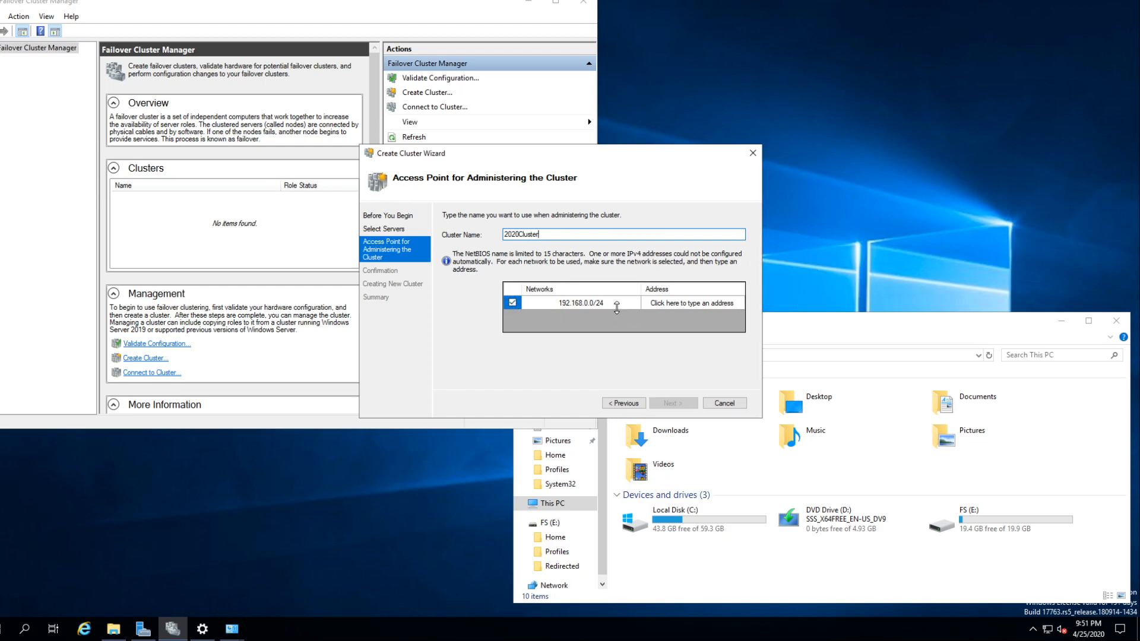
click(686, 306)
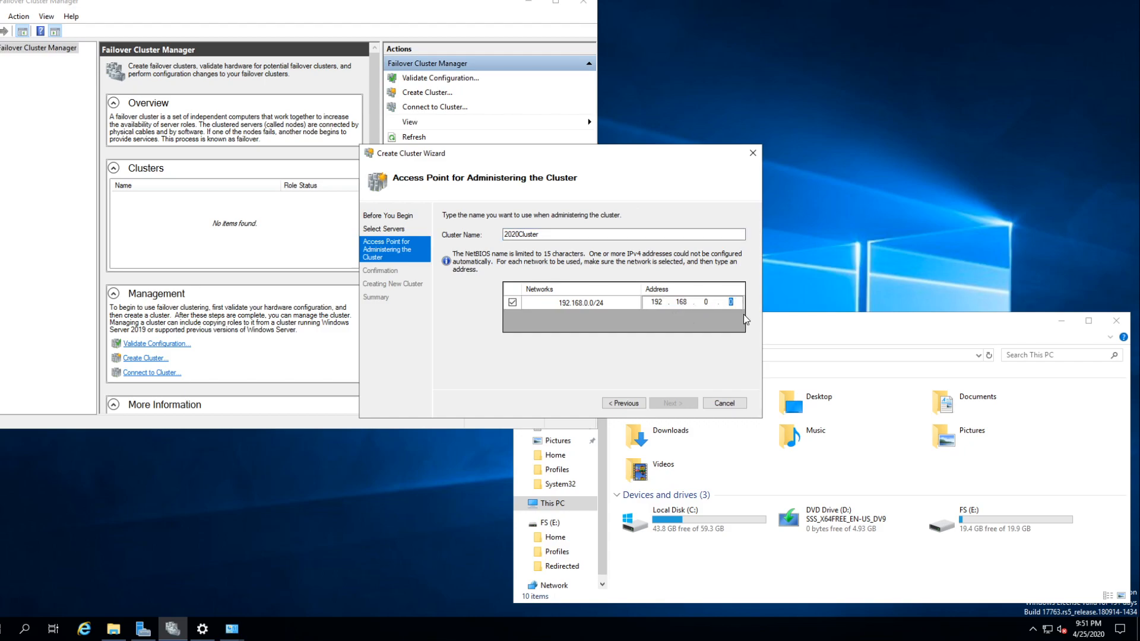
- Ping 192.168.0.32 from a Command Prompt to check whether the address is free, then return to the Create Cluster Wizard
click(4, 628)
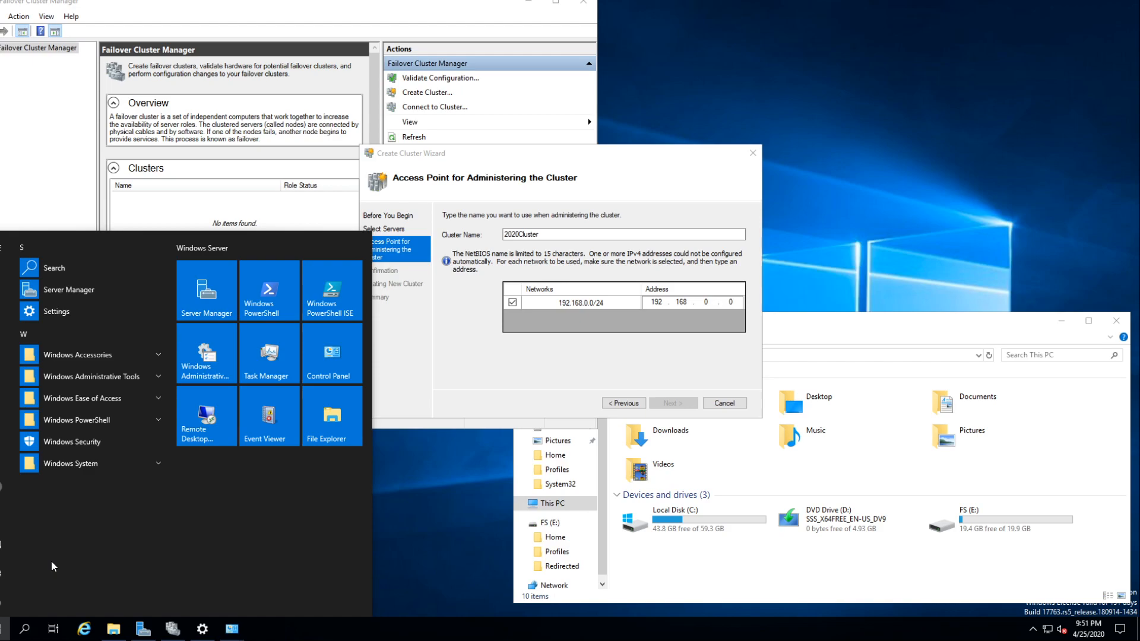
text(cmd)
key(Return)
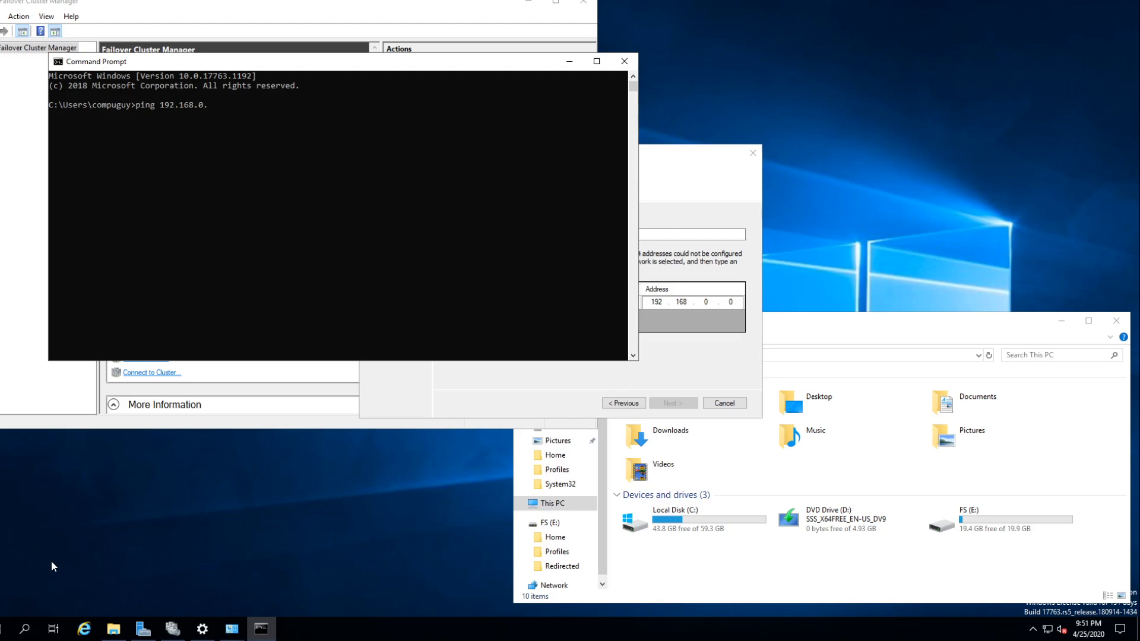
key(Return)
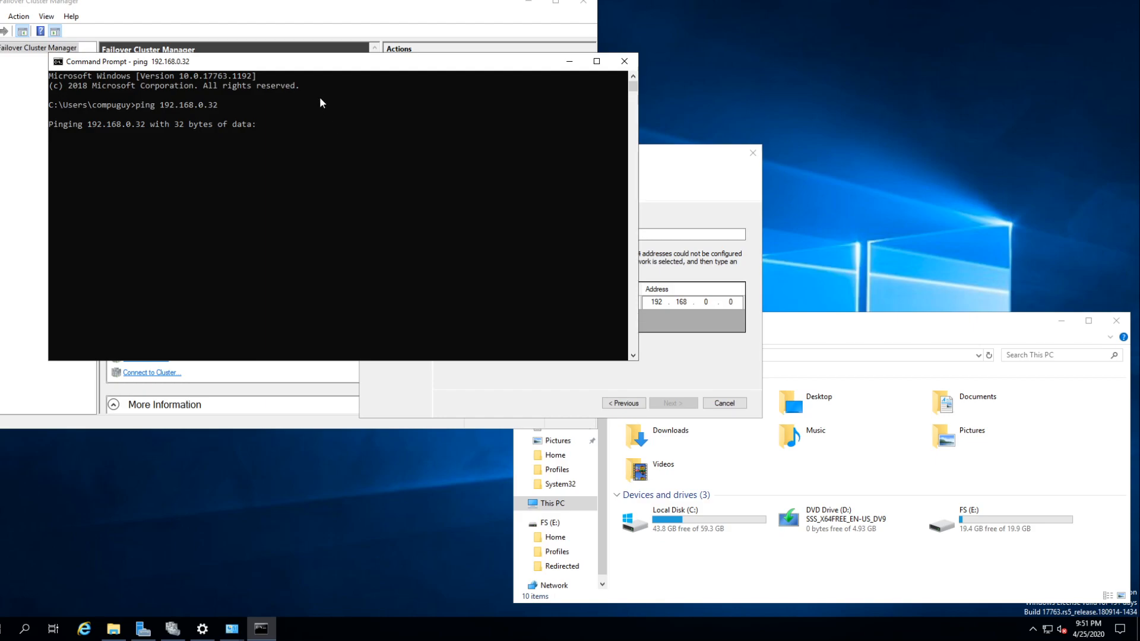
drag(344, 69, 346, 302)
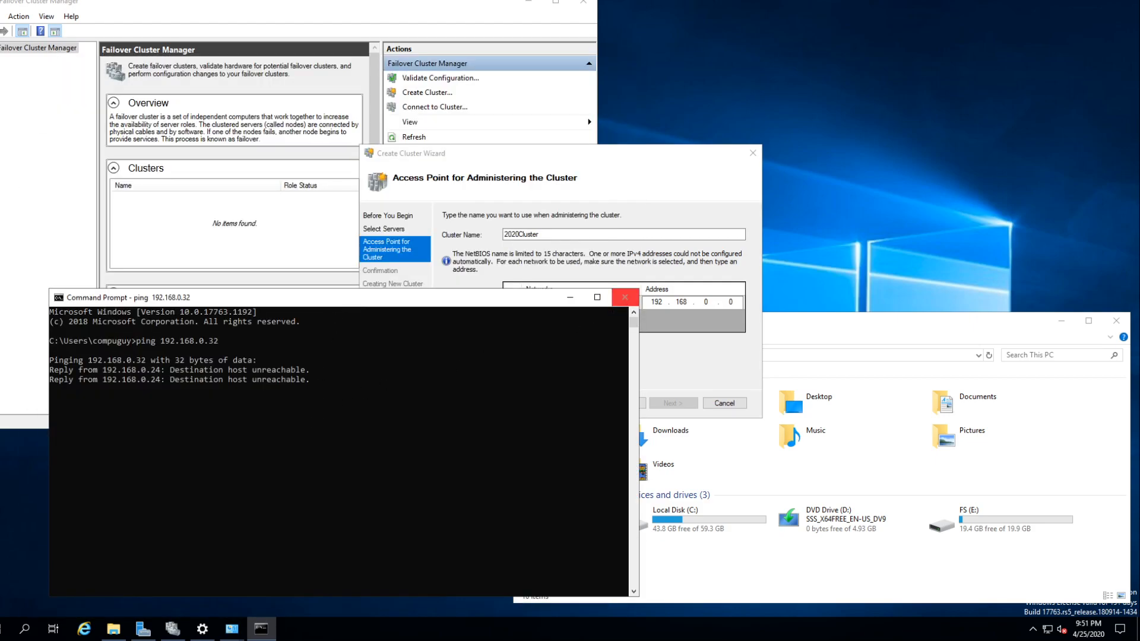
key(alt+Tab)
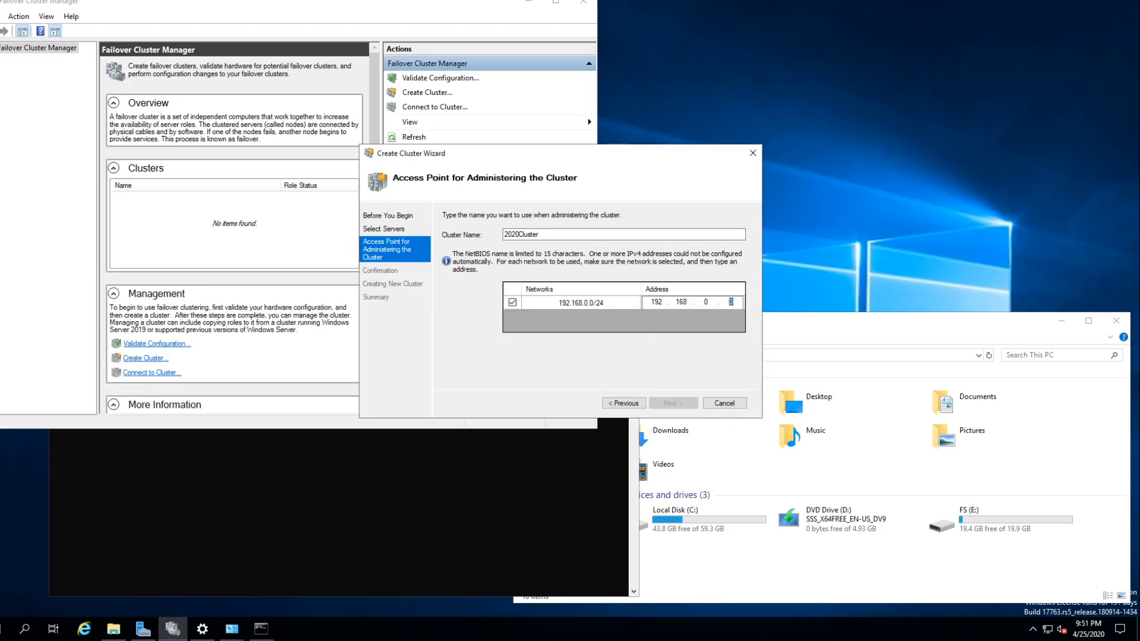
- Set the cluster's address to 192.168.0.32 and continue to the wizard's Confirmation page
text(32)
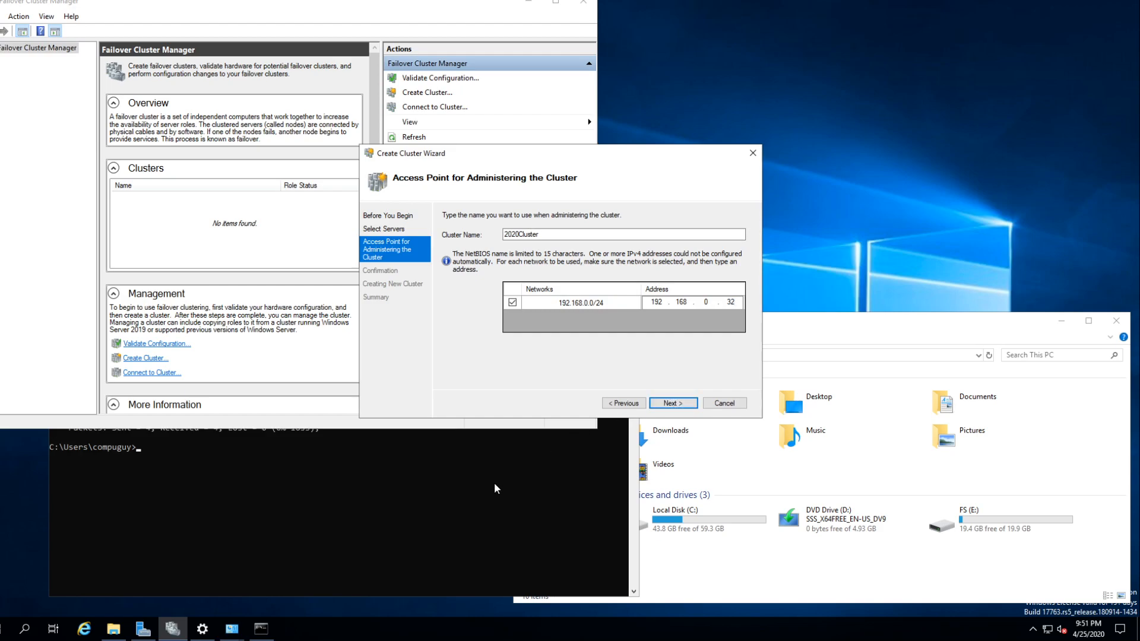
click(673, 406)
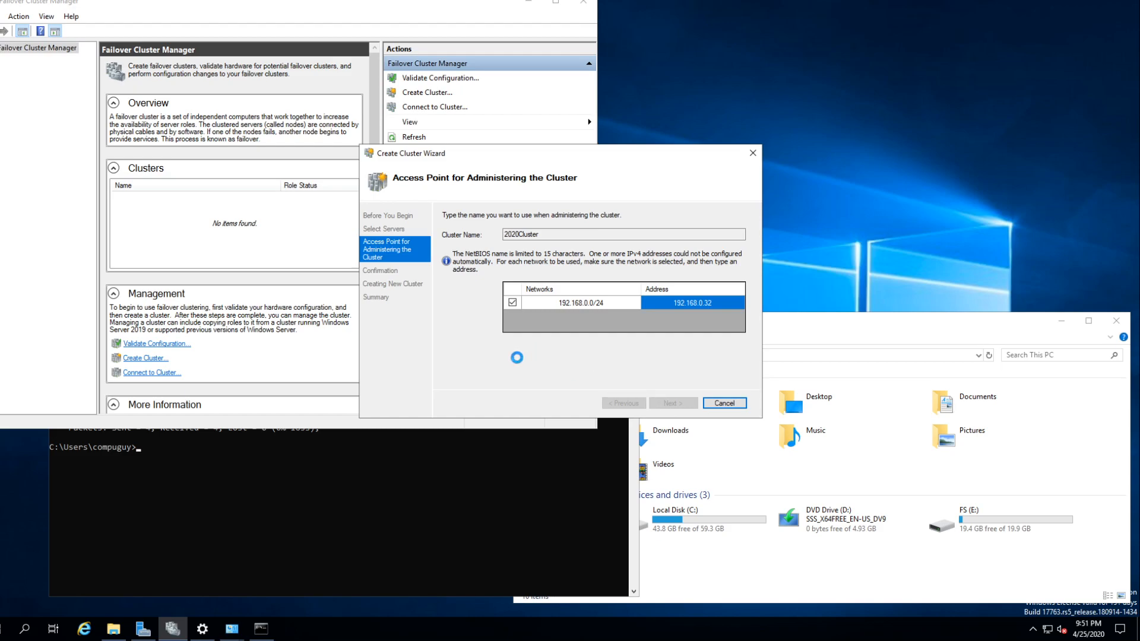
- Switch to the Windows Server 2019 DC - Lab 2020 machine and refresh the Computers container in Active Directory Users and Computers
mouse_move(240, 1)
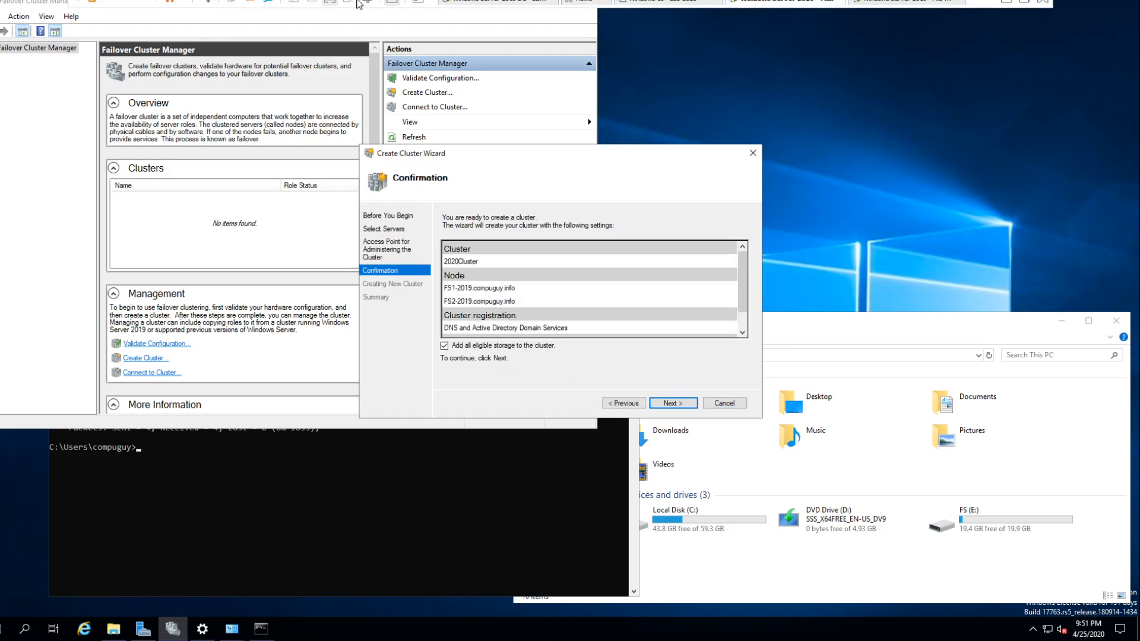
click(336, 3)
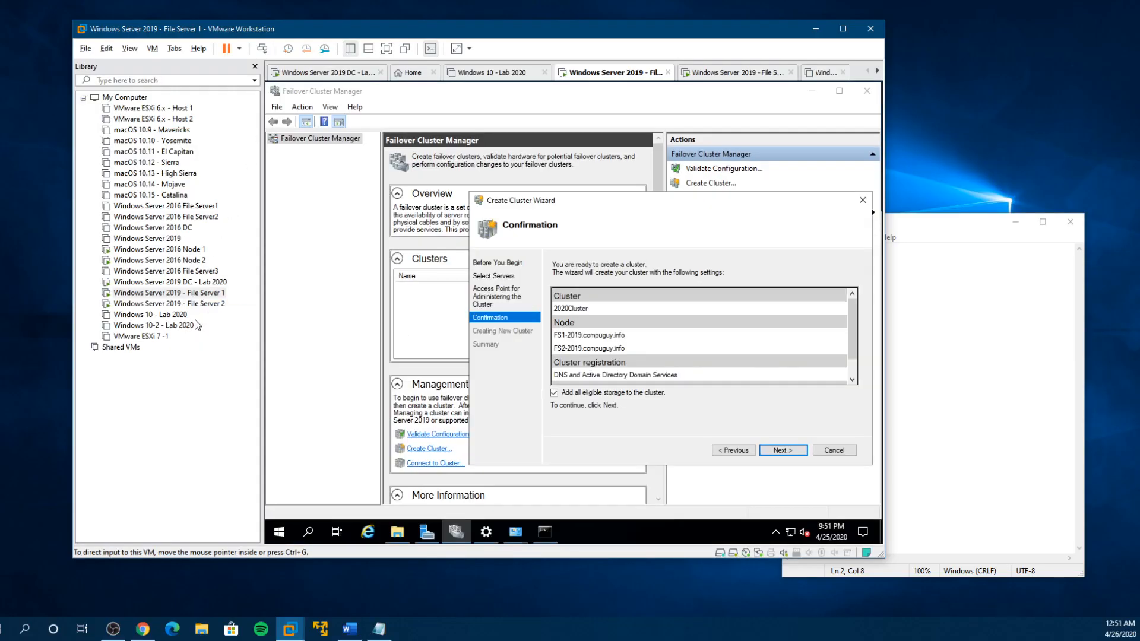
click(205, 282)
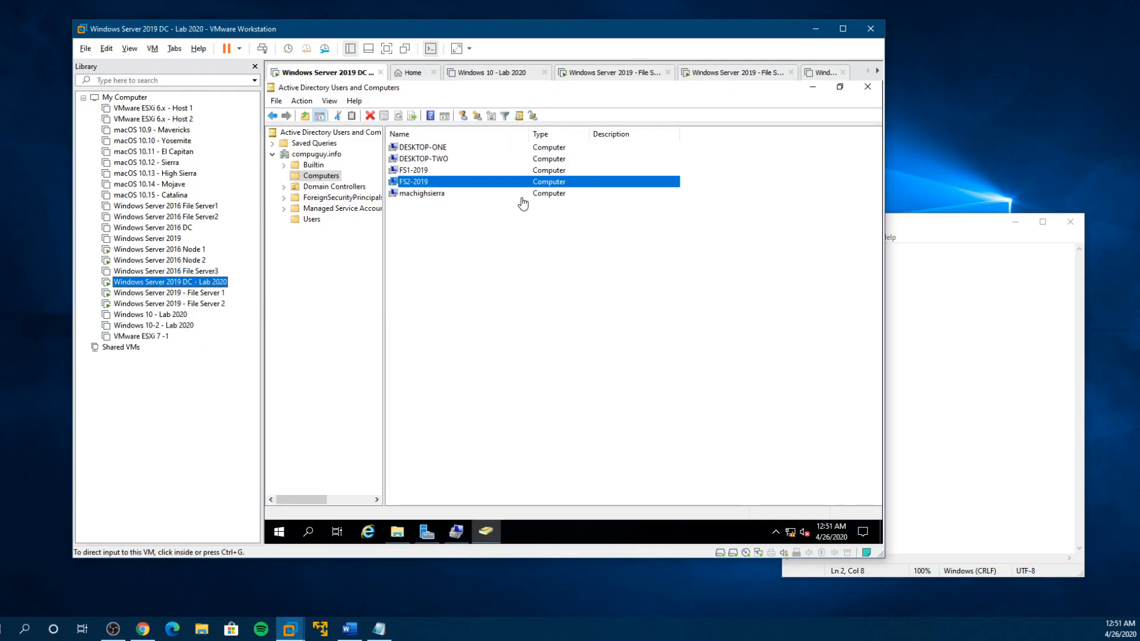
right_click(407, 243)
click(440, 313)
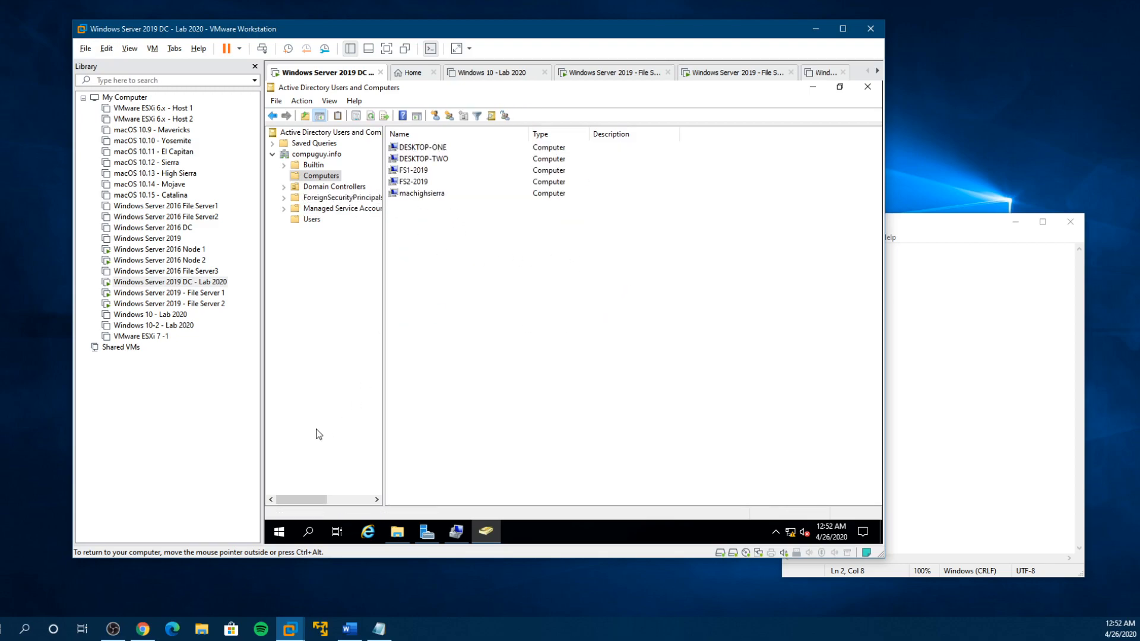
- Return to File Server 1 in full screen and review the cluster settings on the Confirmation page down to the IP address
click(189, 294)
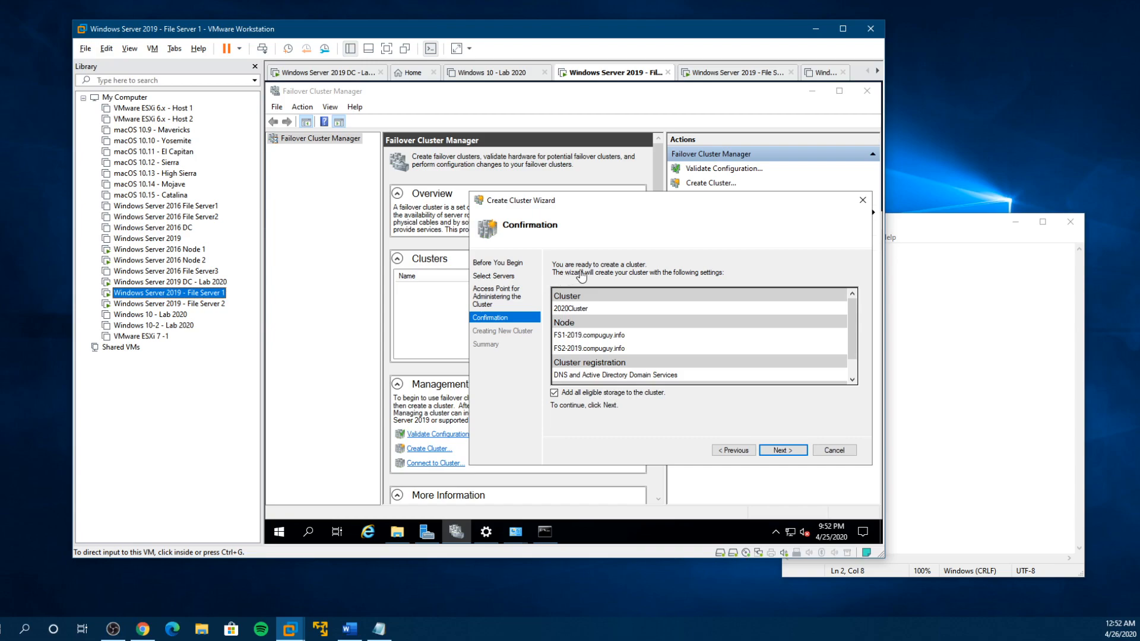
click(386, 48)
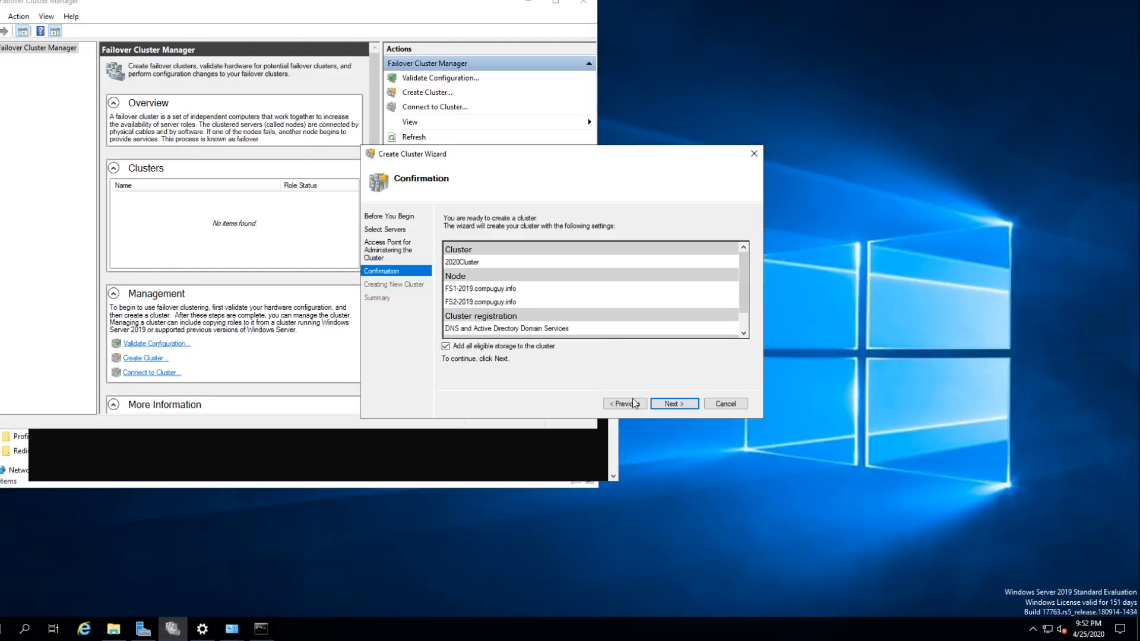
scroll(534, 274, down, 1)
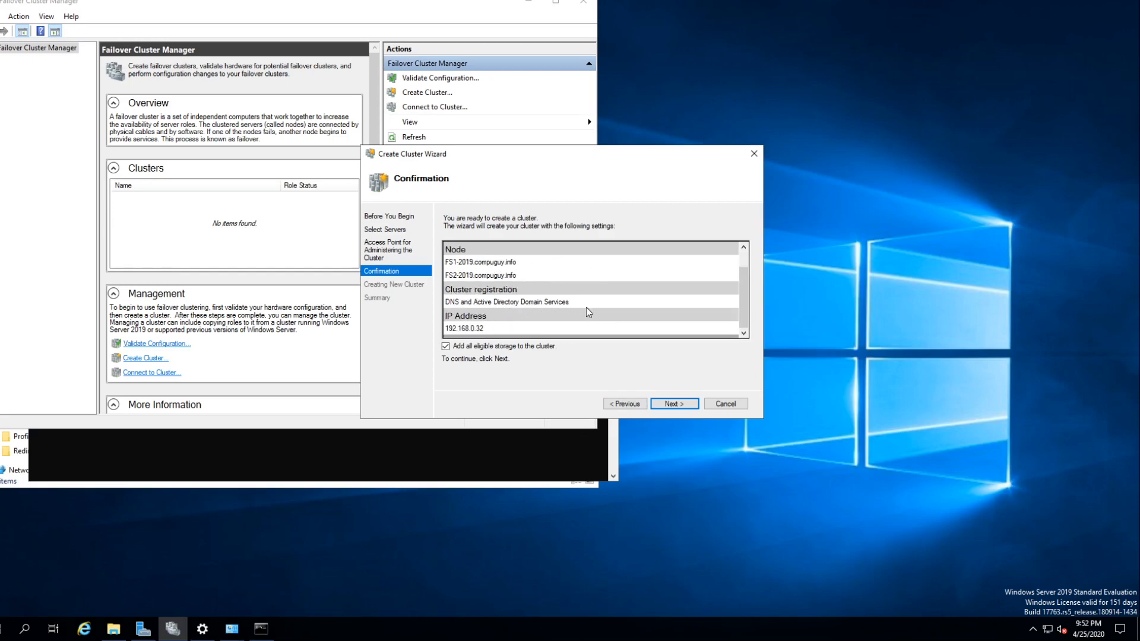
- Open DNS Manager on the Windows Server 2019 DC - Lab 2020 machine and show the records of the compuguy.info forward lookup zone
mouse_move(221, 3)
click(335, 3)
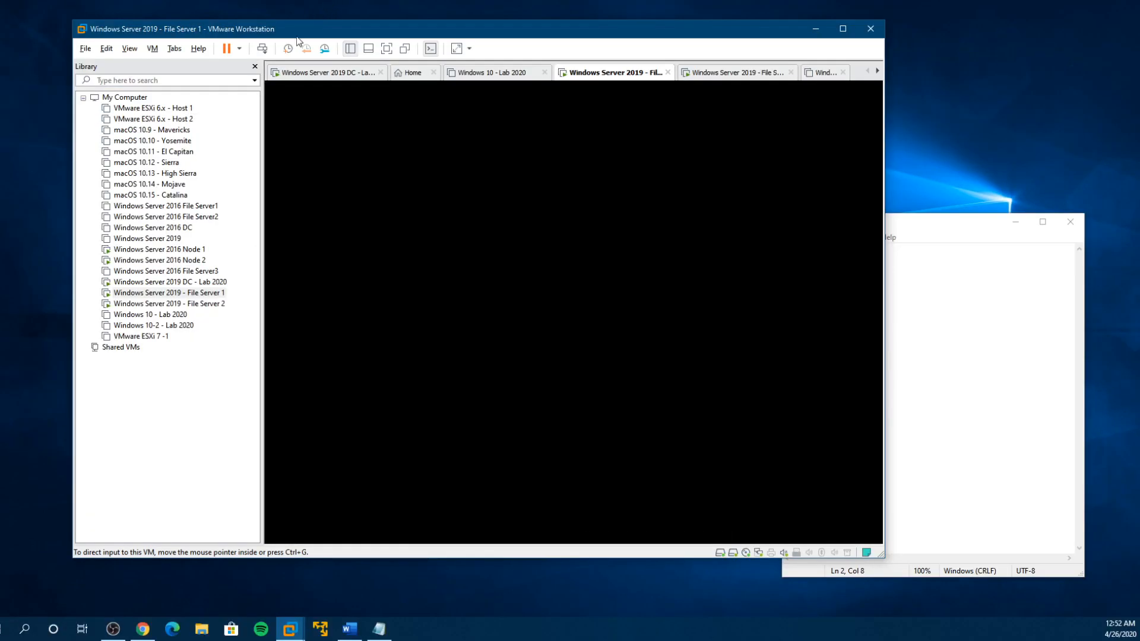
click(169, 282)
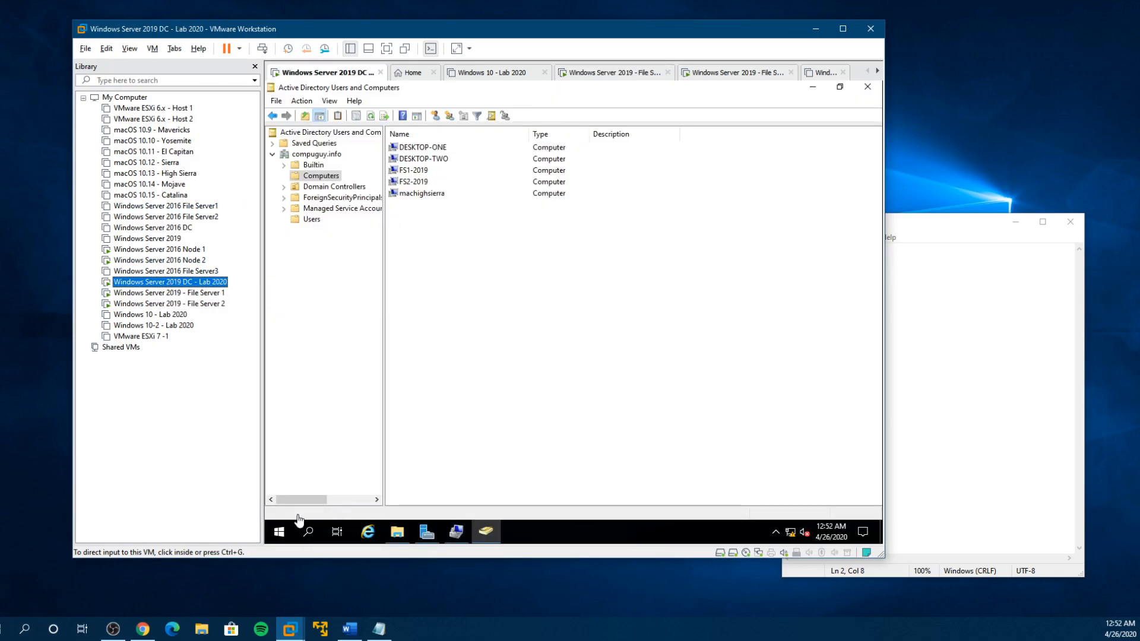
click(279, 532)
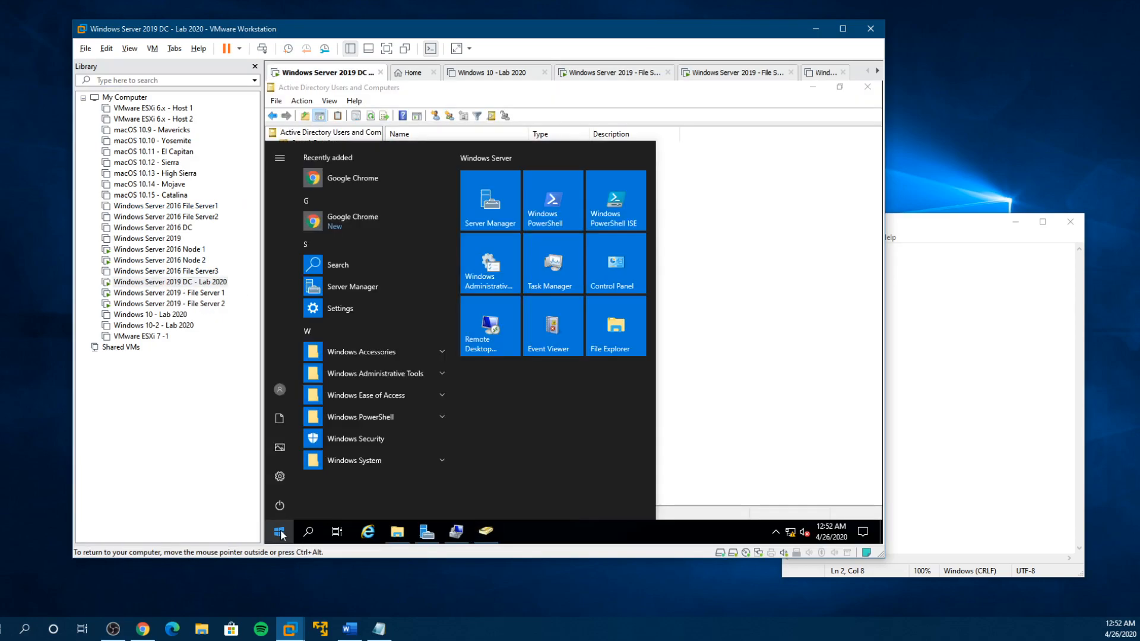
click(406, 372)
scroll(391, 471, down, 2)
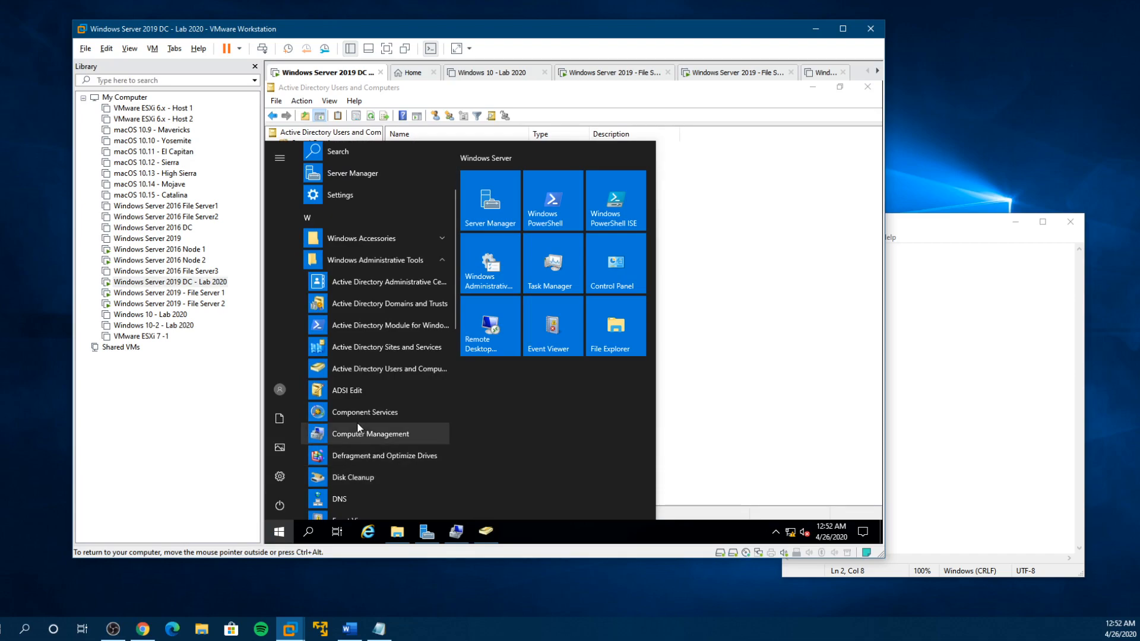
click(332, 500)
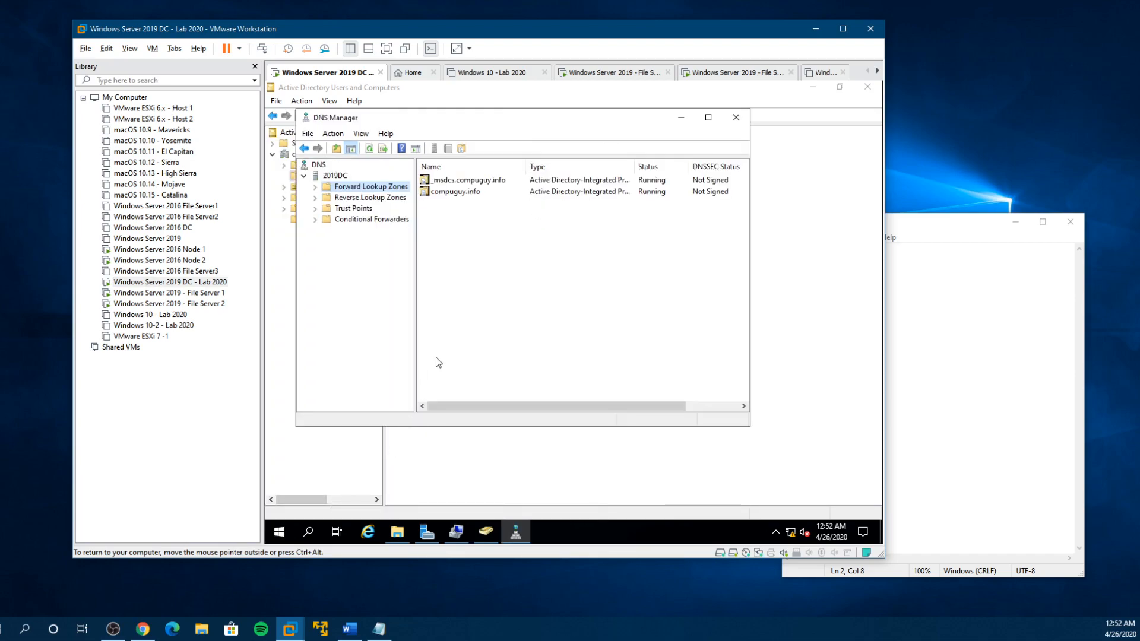
click(315, 186)
double_click(370, 209)
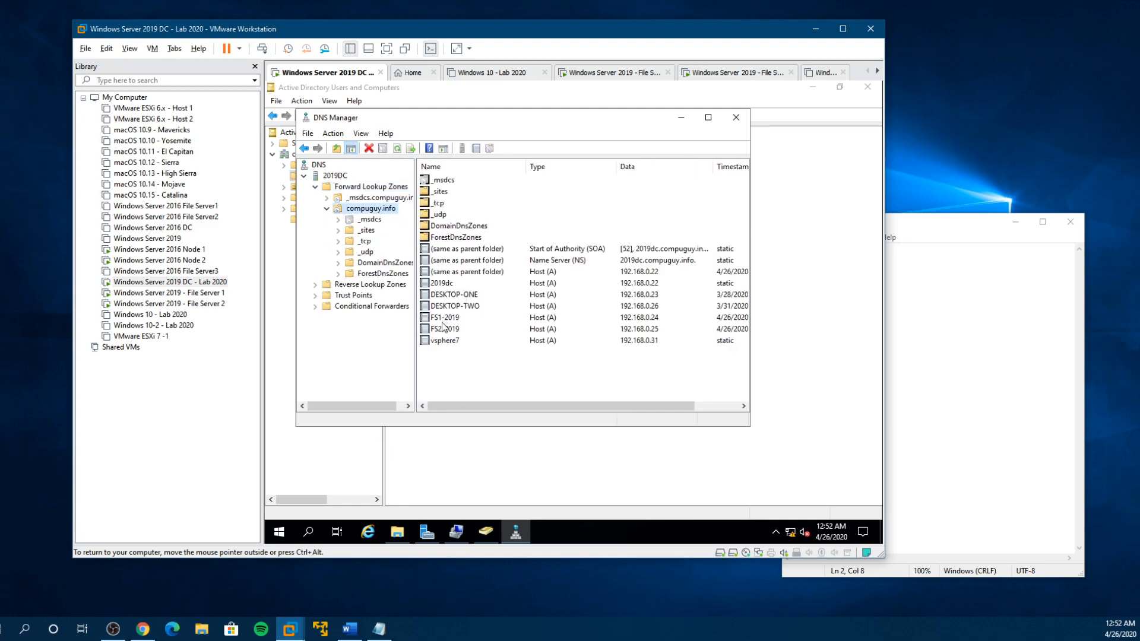
- Reposition the DNS Manager window over the Active Directory computer list and view both, ending with DNS Manager in front
drag(469, 126, 560, 160)
drag(486, 159, 528, 188)
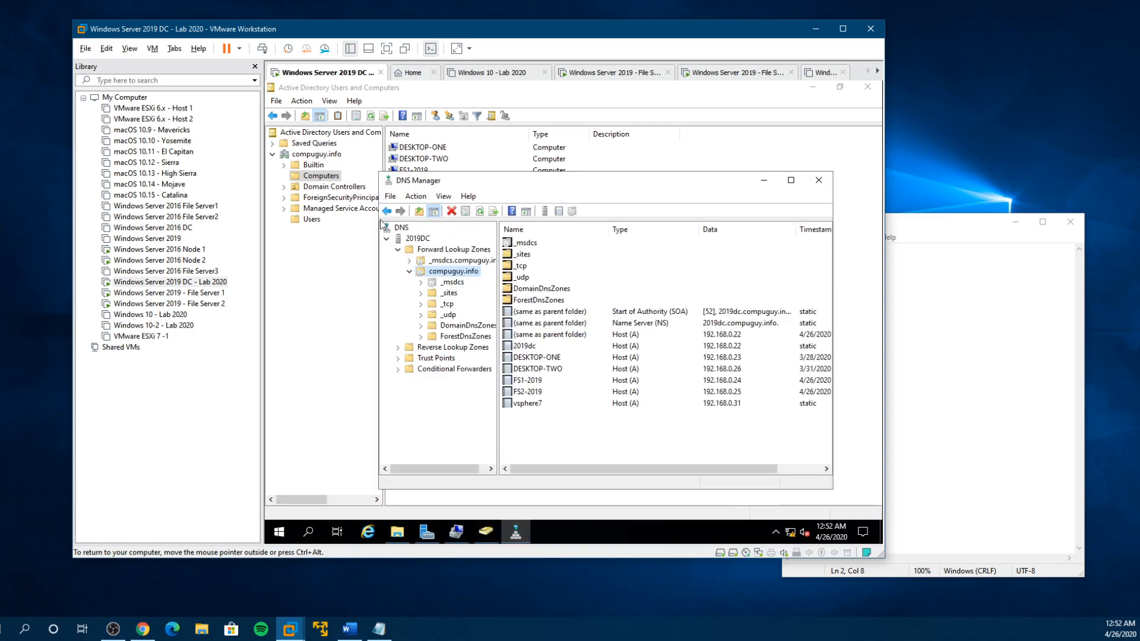
click(299, 176)
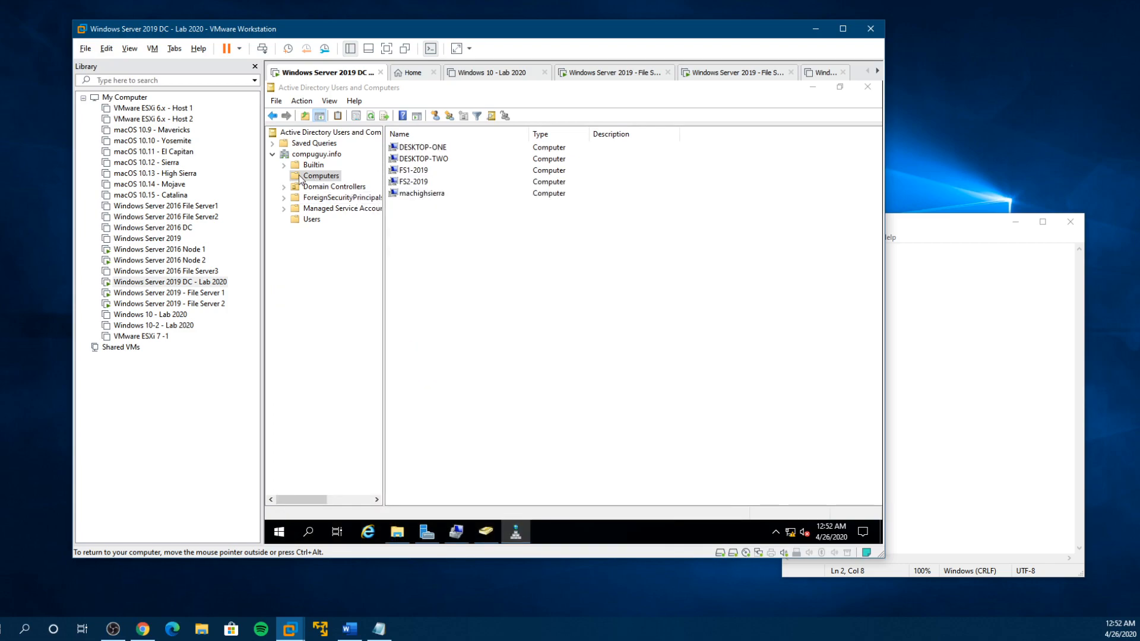
click(516, 532)
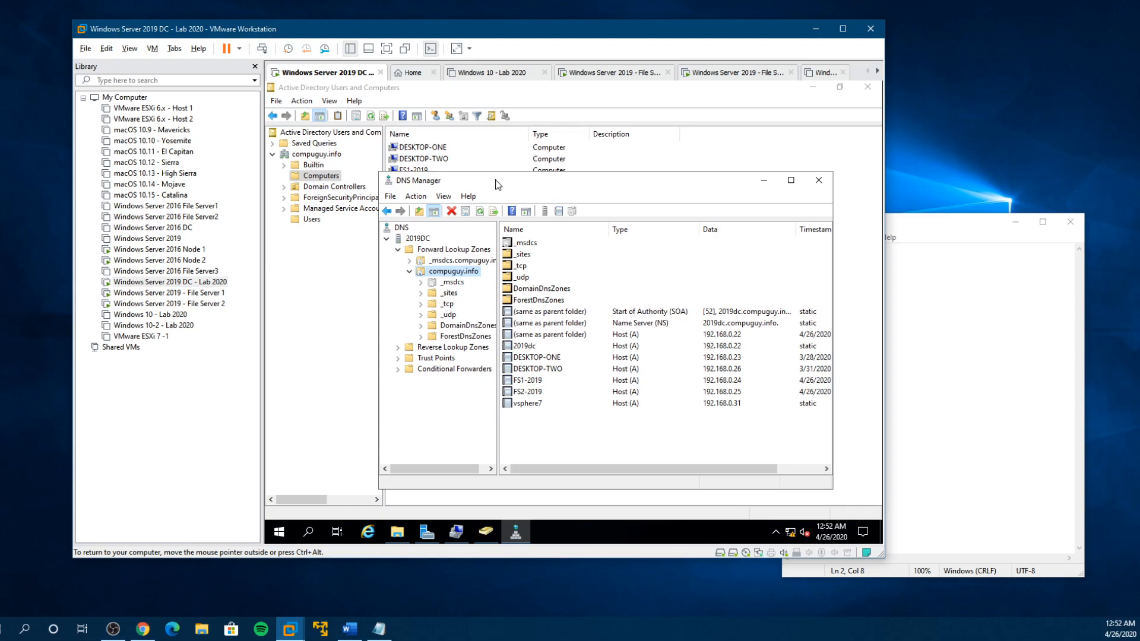
drag(497, 185, 499, 197)
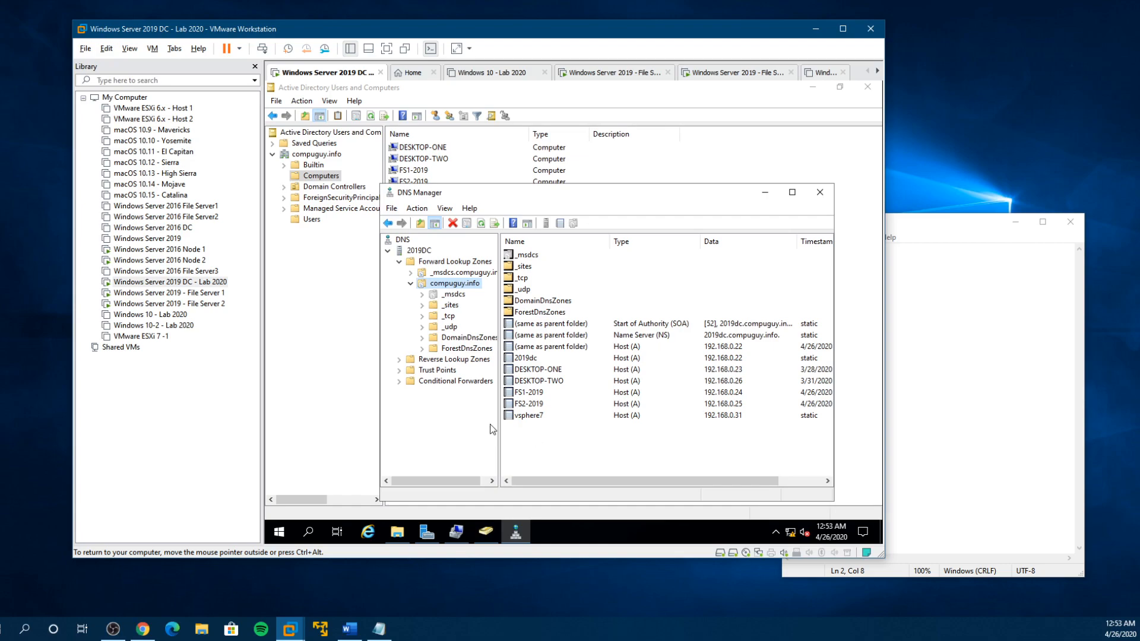
- Return to File Server 1, recheck the cluster settings on the Confirmation page and start creating 2020Cluster with all eligible storage added
click(192, 295)
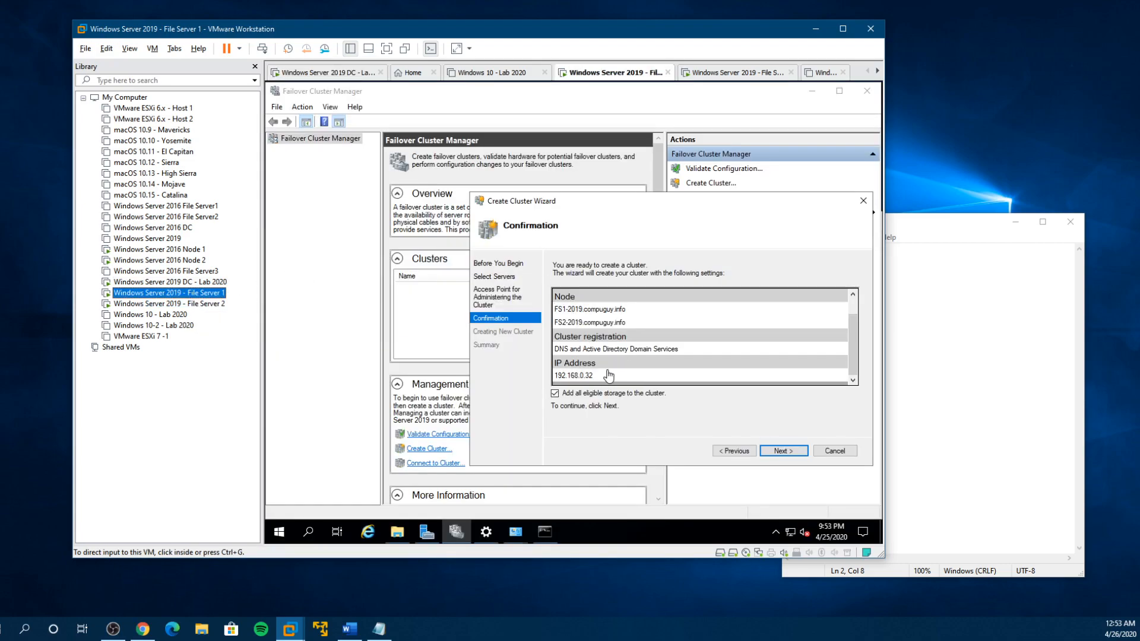
click(856, 349)
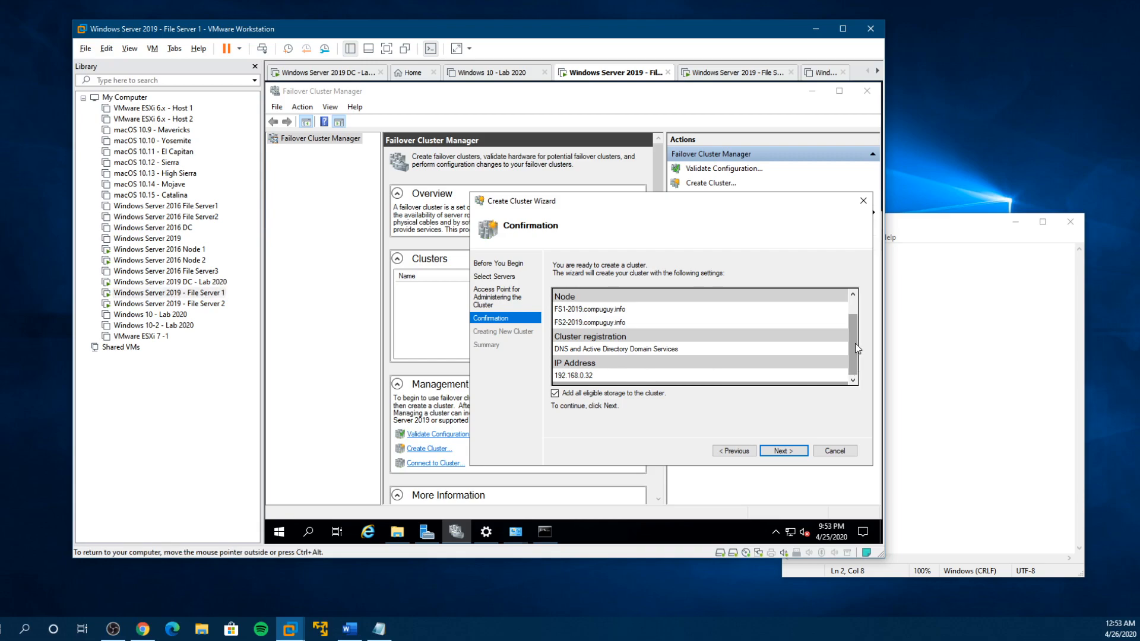
drag(855, 319, 859, 306)
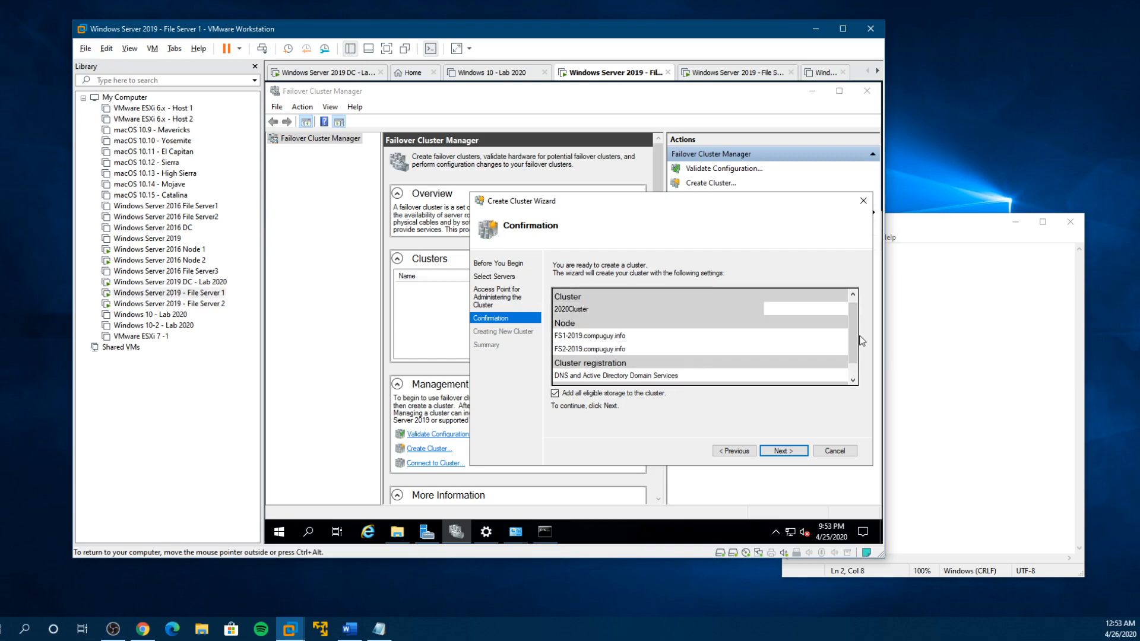
scroll(852, 340, down, 1)
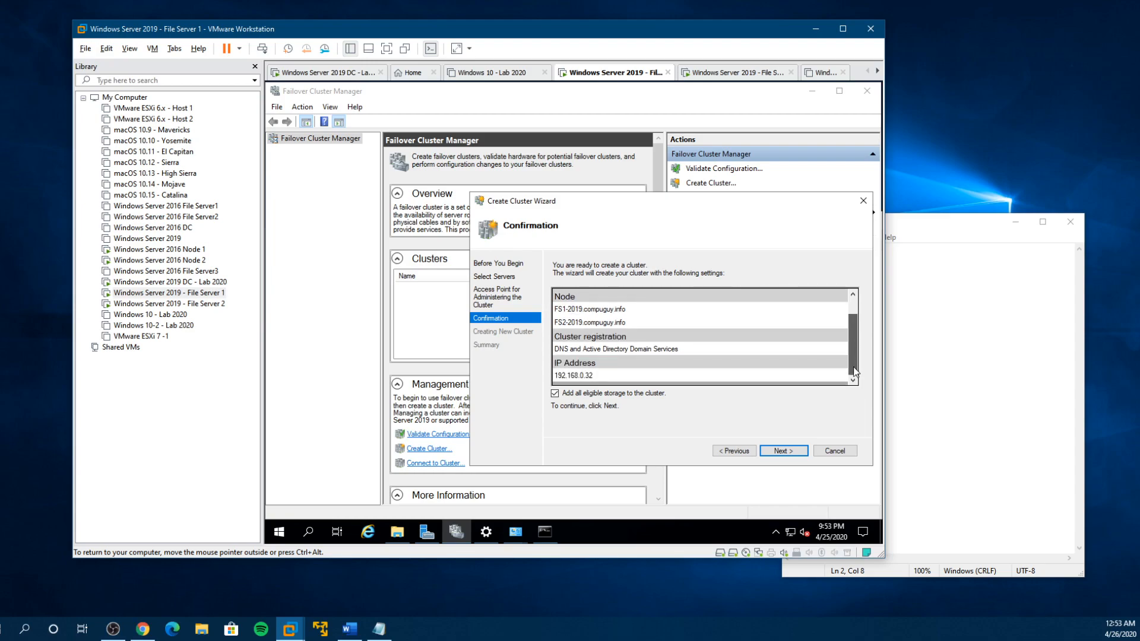
click(783, 451)
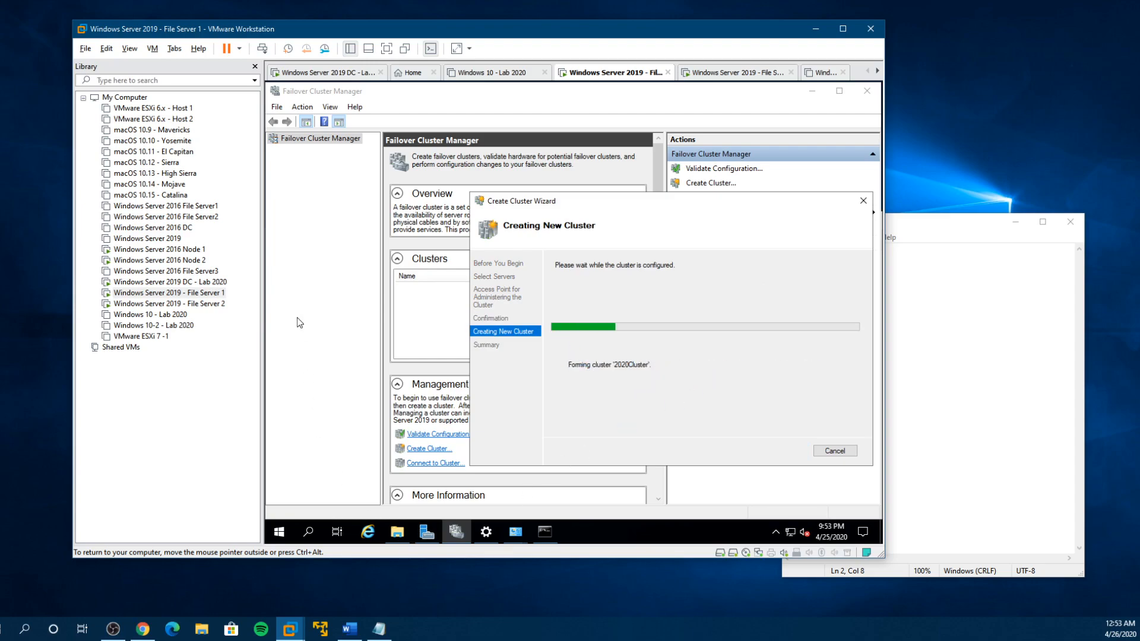
- Switch to the domain controller while the cluster is forming and refresh the compuguy.info zone records in DNS Manager
click(178, 284)
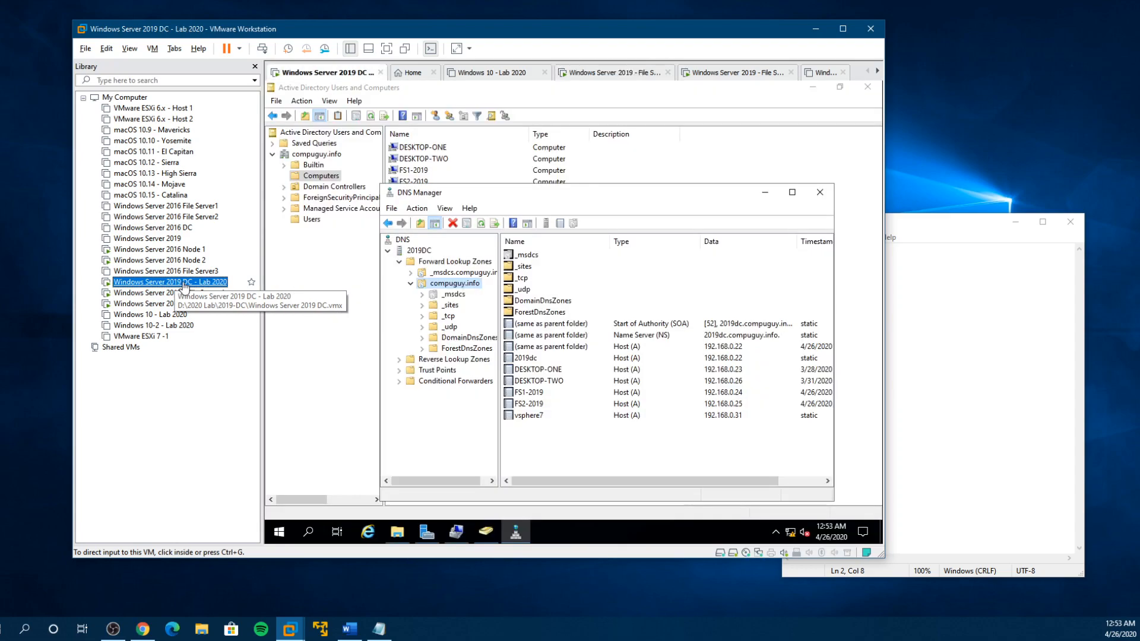
click(551, 441)
right_click(554, 442)
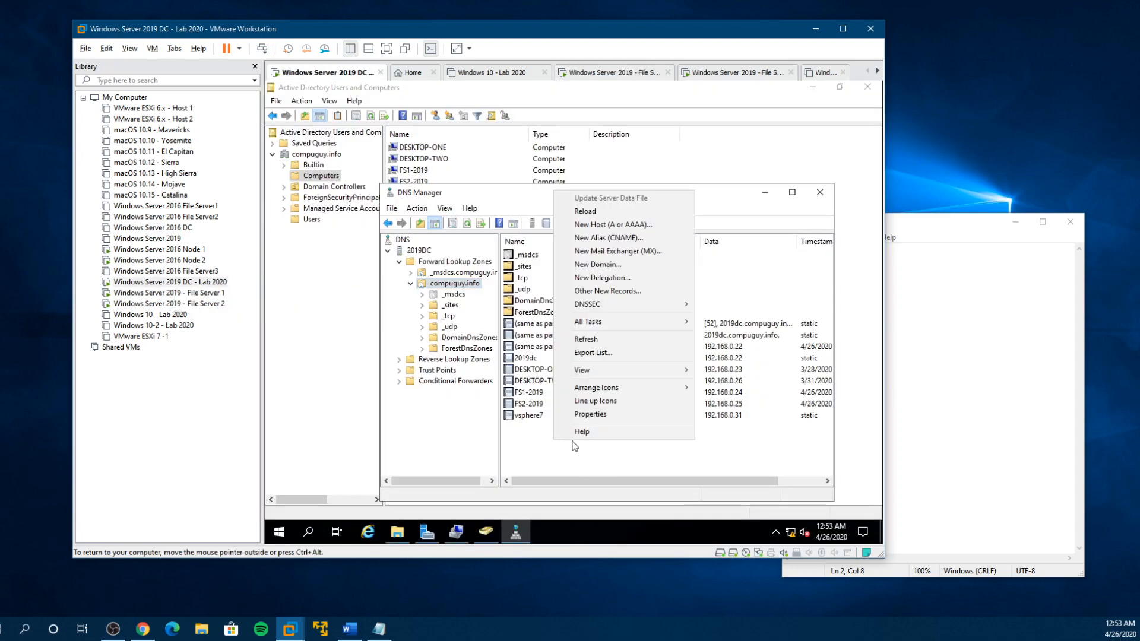
click(611, 340)
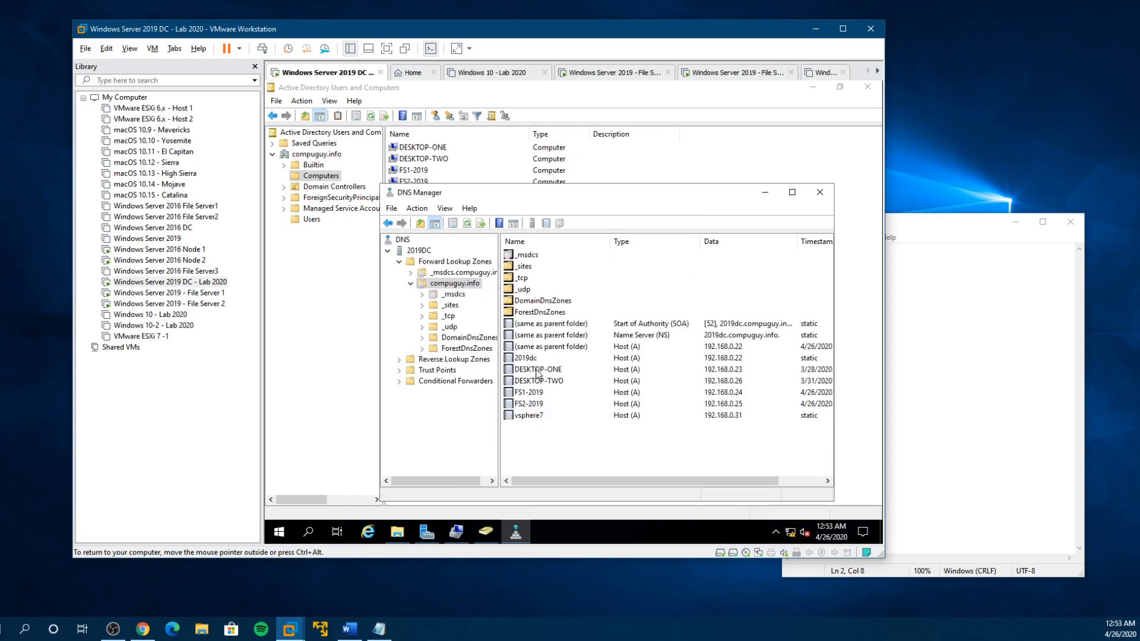
- Refresh the Computers container in Active Directory Users and Computers and select the 2020Cluster computer object
click(326, 267)
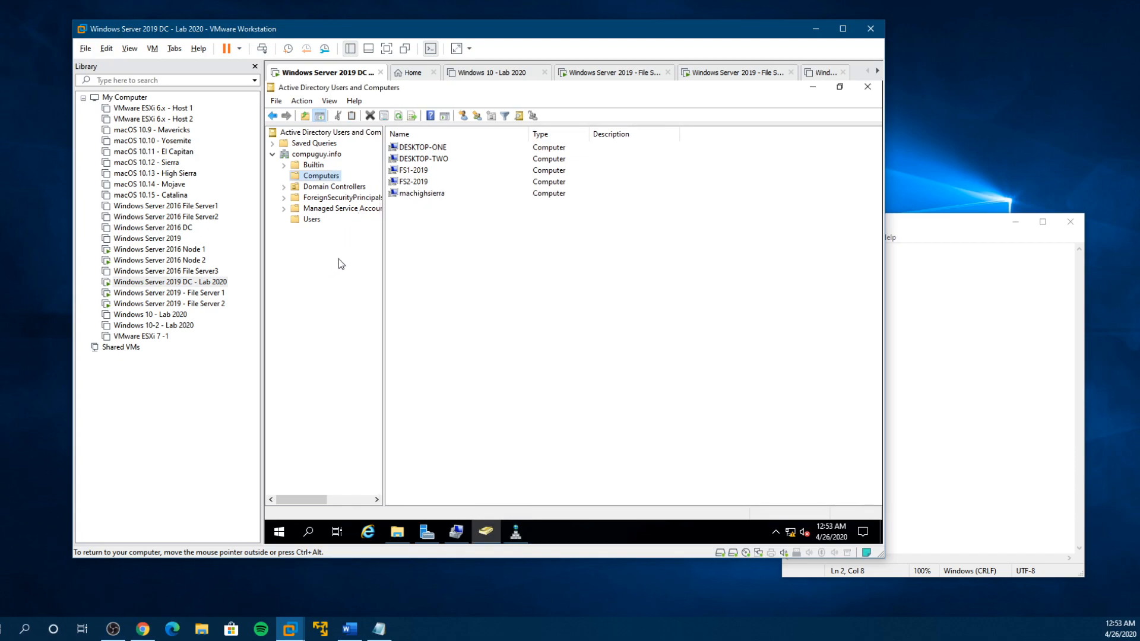
right_click(429, 243)
click(469, 303)
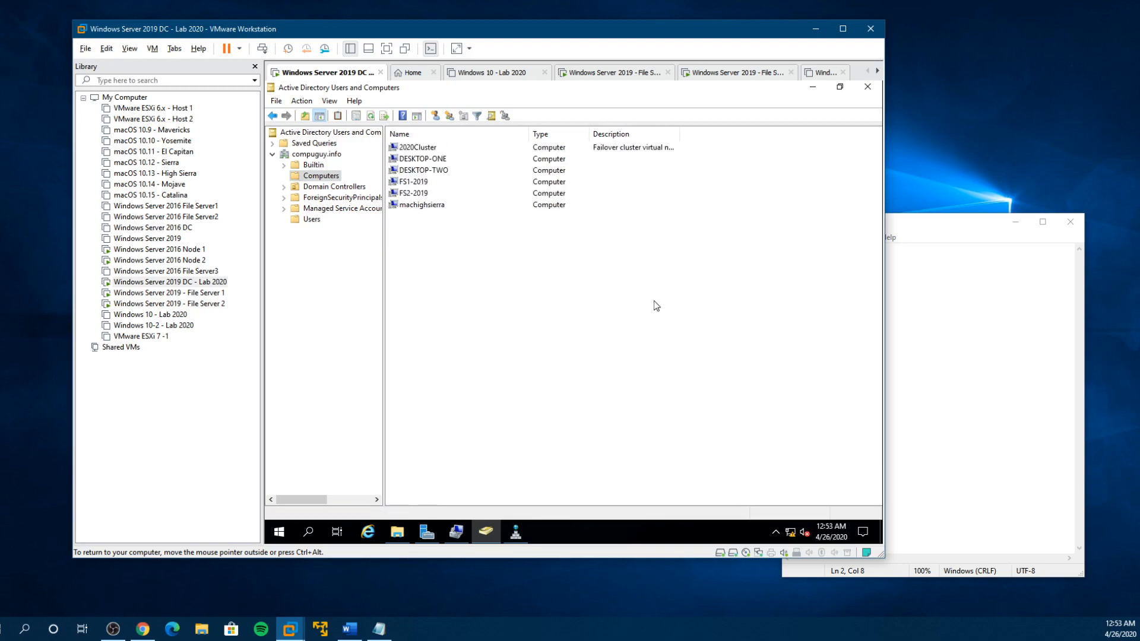
click(410, 148)
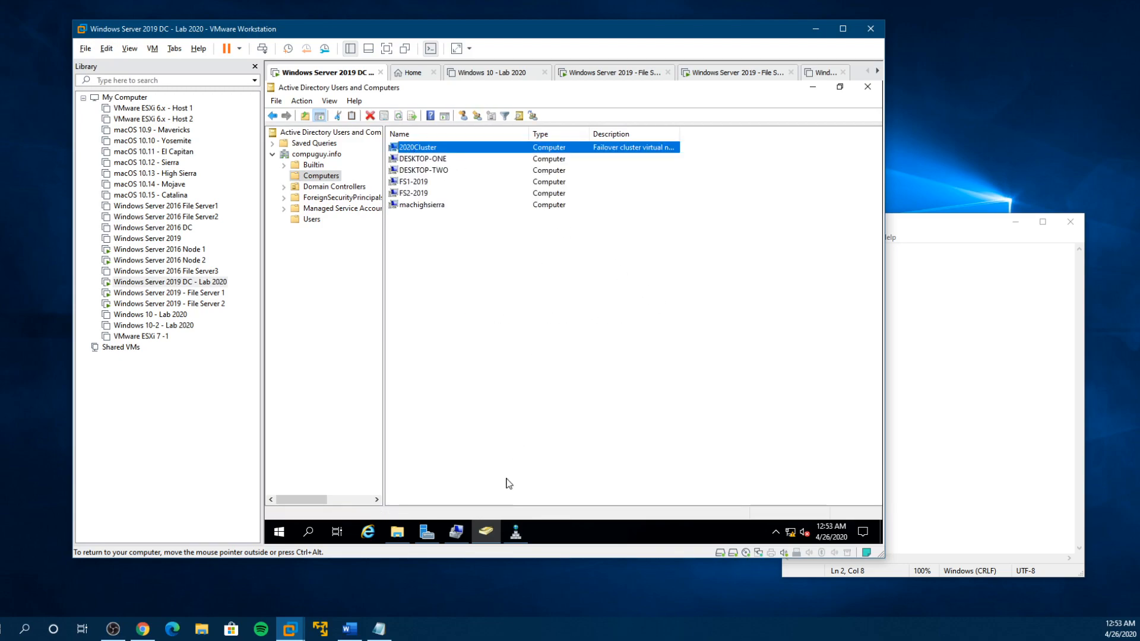
- Refresh the compuguy.info zone again, select the 2020Cluster host record, and reposition DNS Manager below the Active Directory computer entry
click(515, 532)
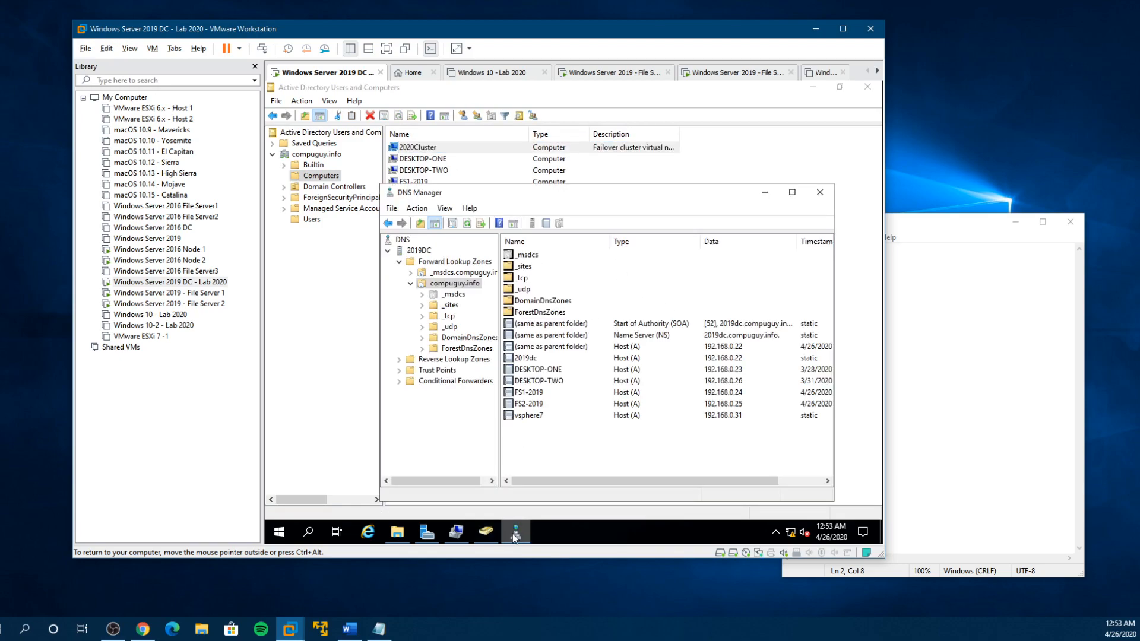
right_click(527, 446)
click(571, 349)
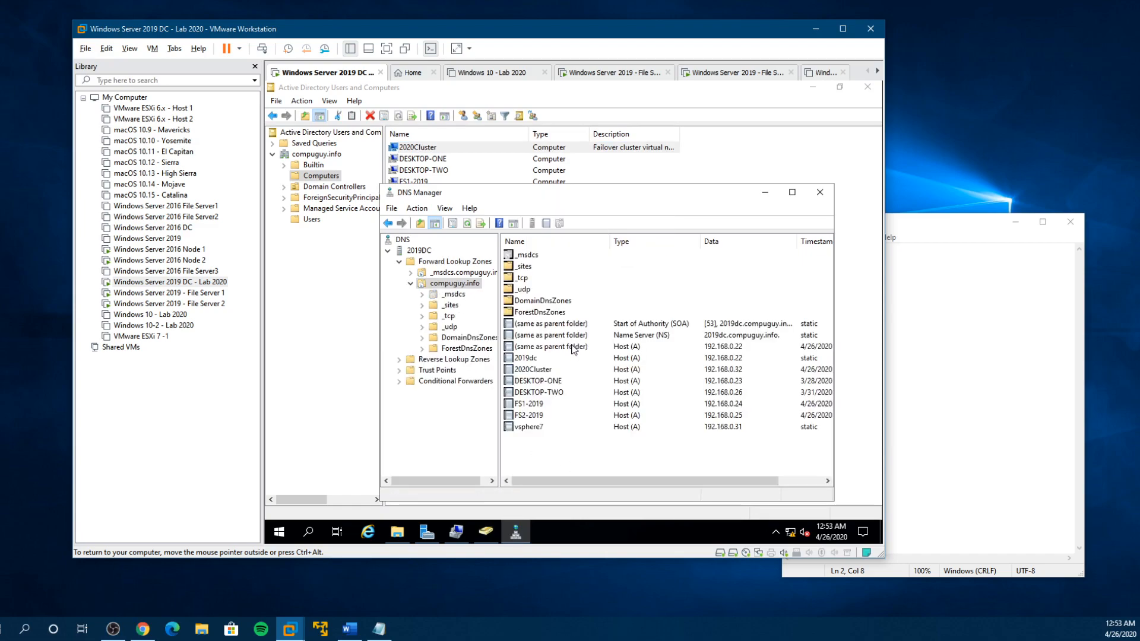
click(535, 370)
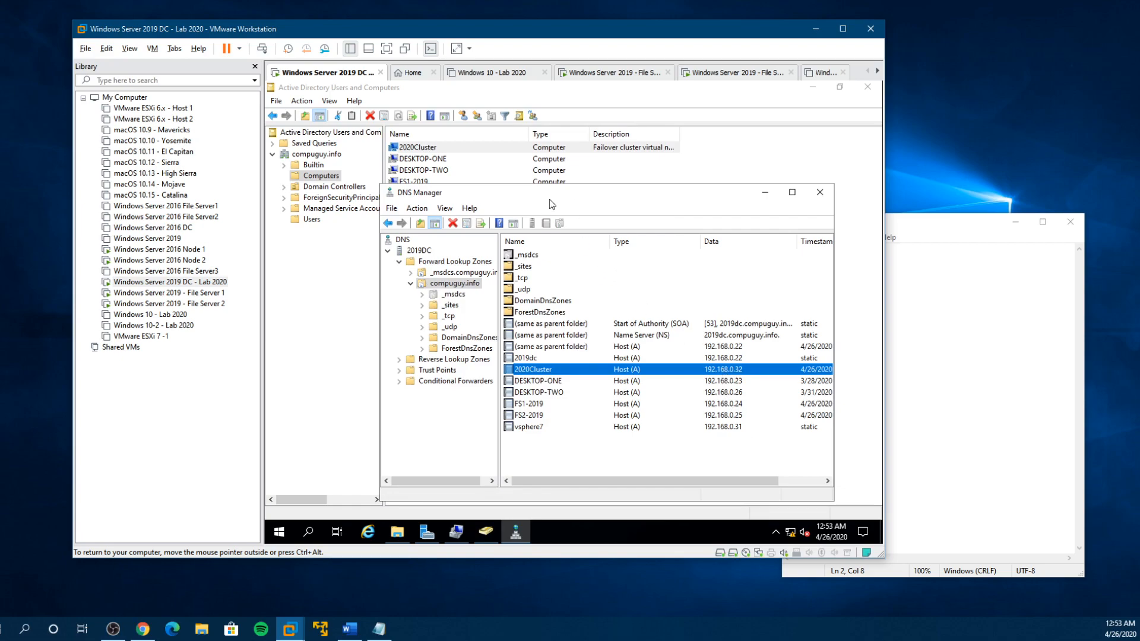
drag(542, 196, 521, 267)
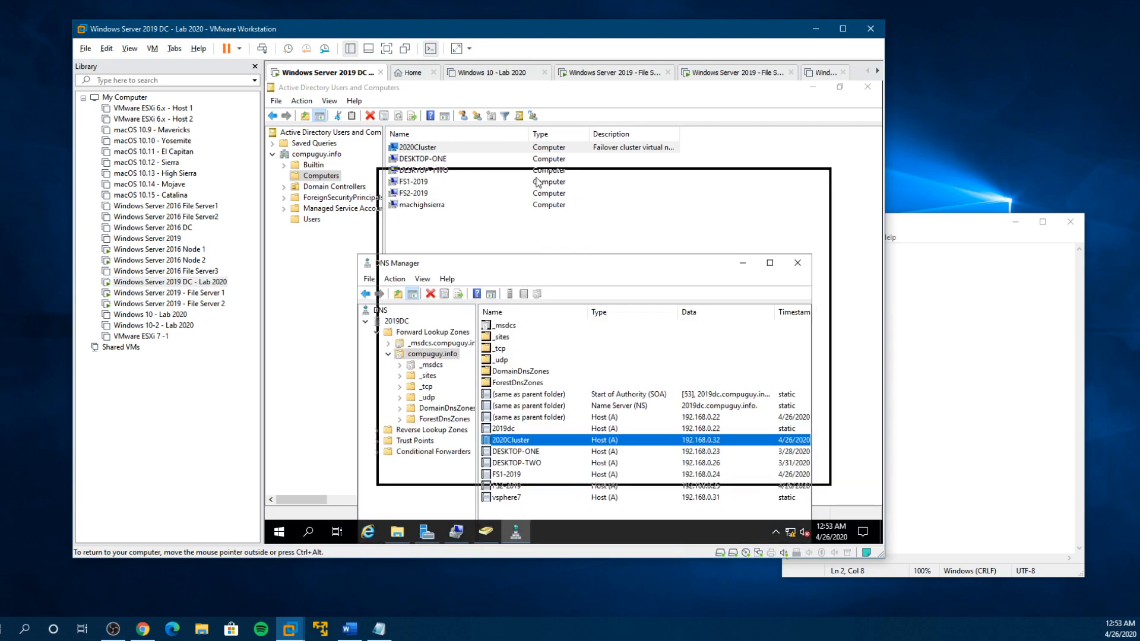
drag(433, 263, 452, 189)
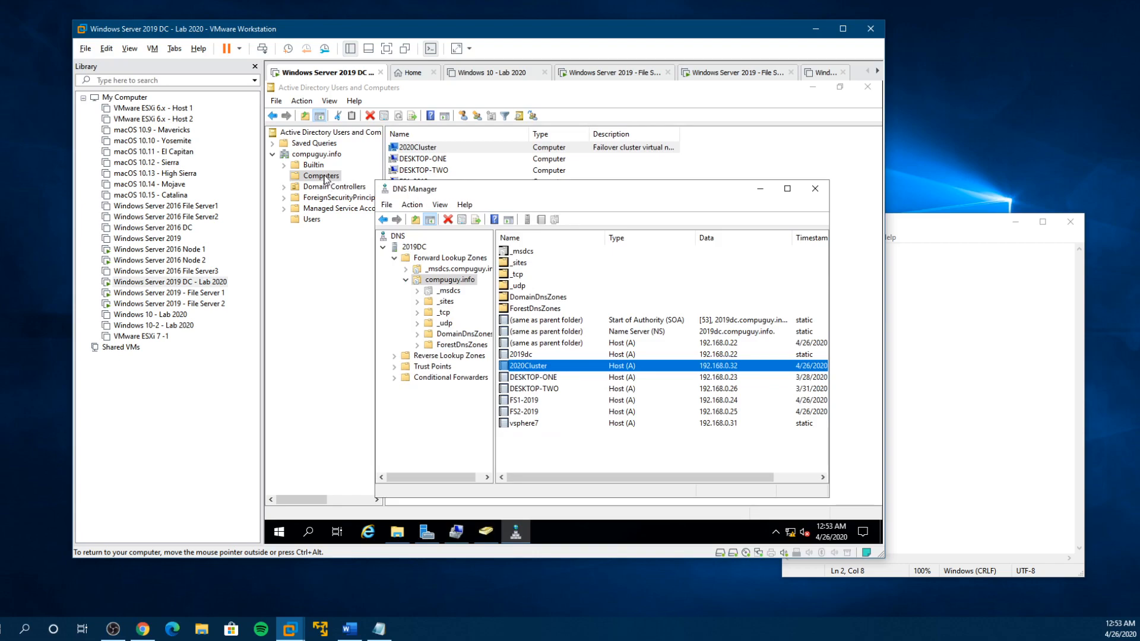
- Compare the 2020Cluster computer object and its full description in Active Directory with the 2020Cluster host record in DNS Manager
drag(503, 190, 469, 305)
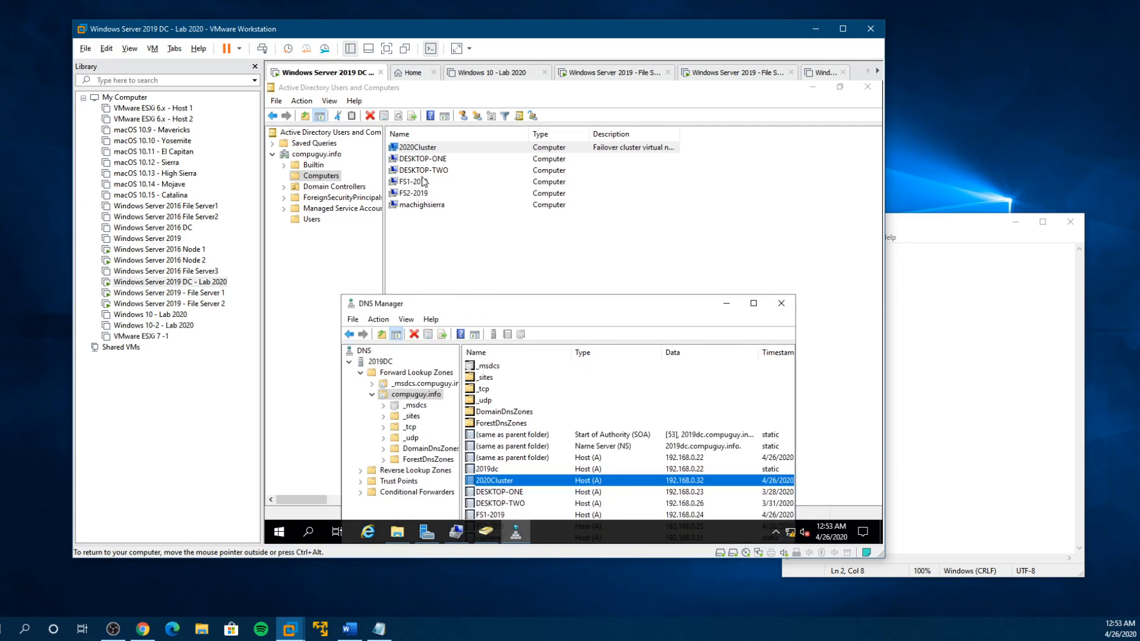
click(416, 151)
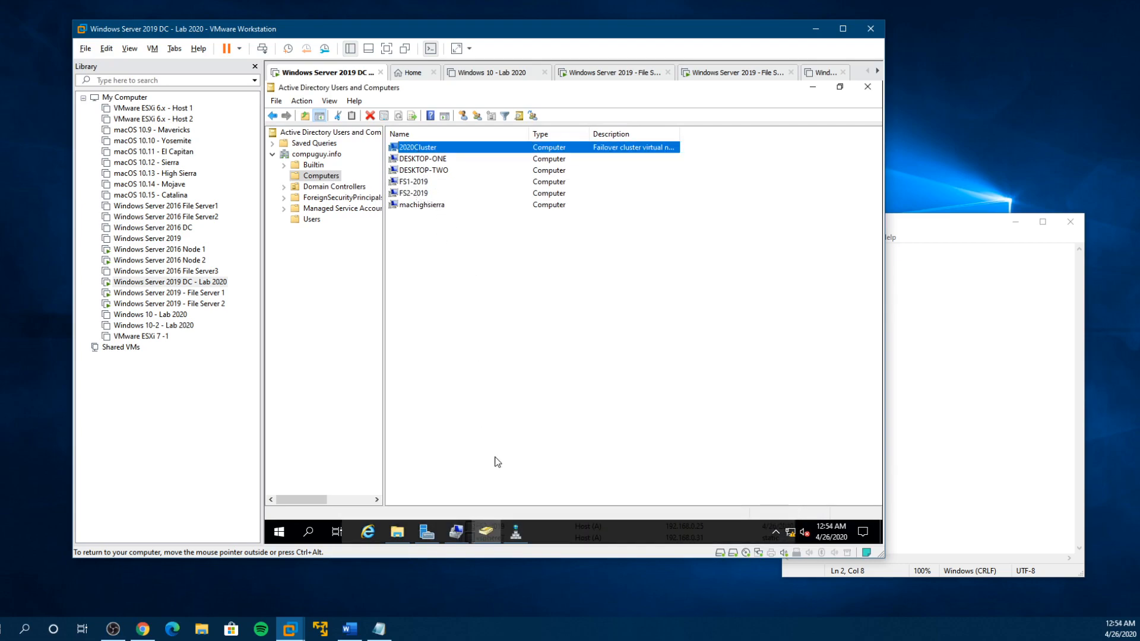
click(516, 534)
drag(529, 303, 541, 198)
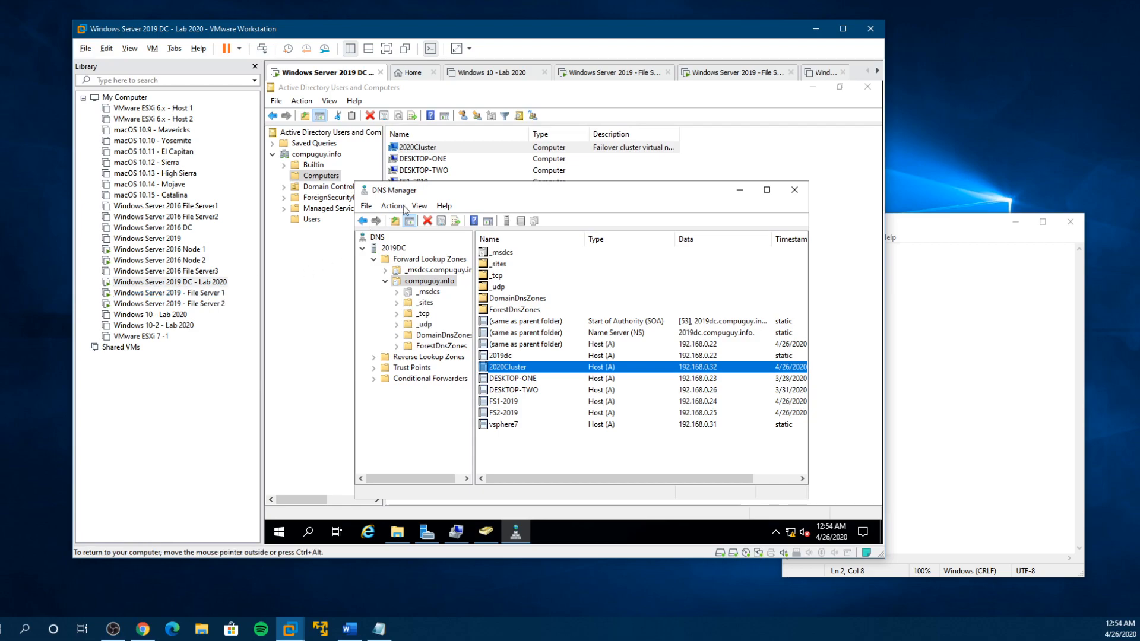
drag(482, 193, 475, 221)
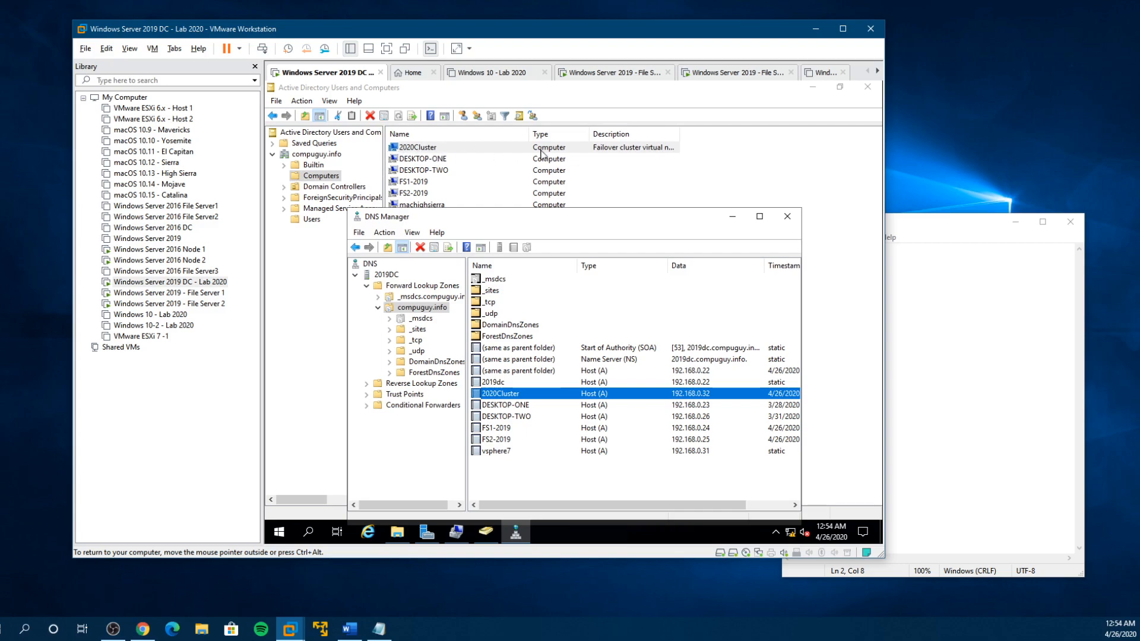
drag(678, 134, 749, 151)
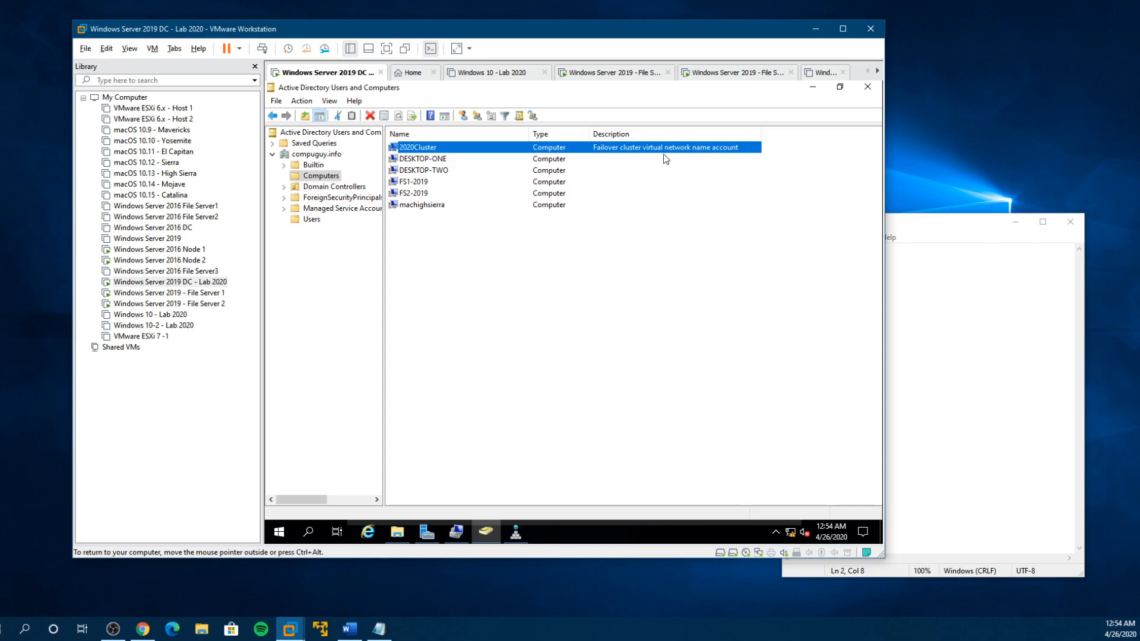
click(515, 532)
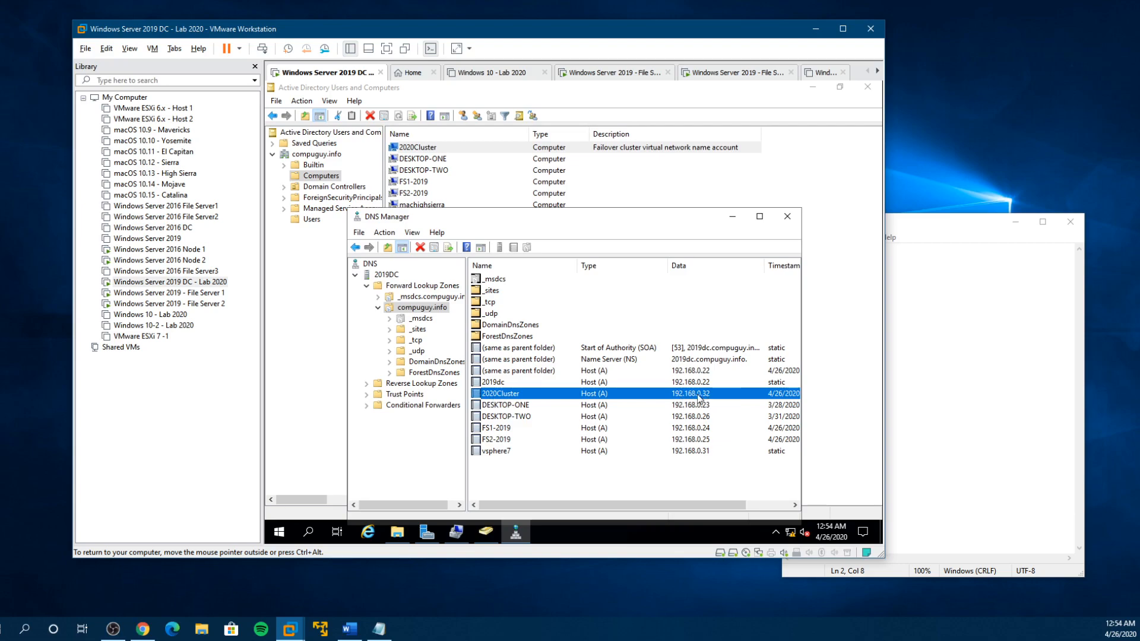
- Return to File Server 1 in full screen, finish the Create Cluster Wizard and bring the whole Failover Cluster Manager window into view
click(200, 295)
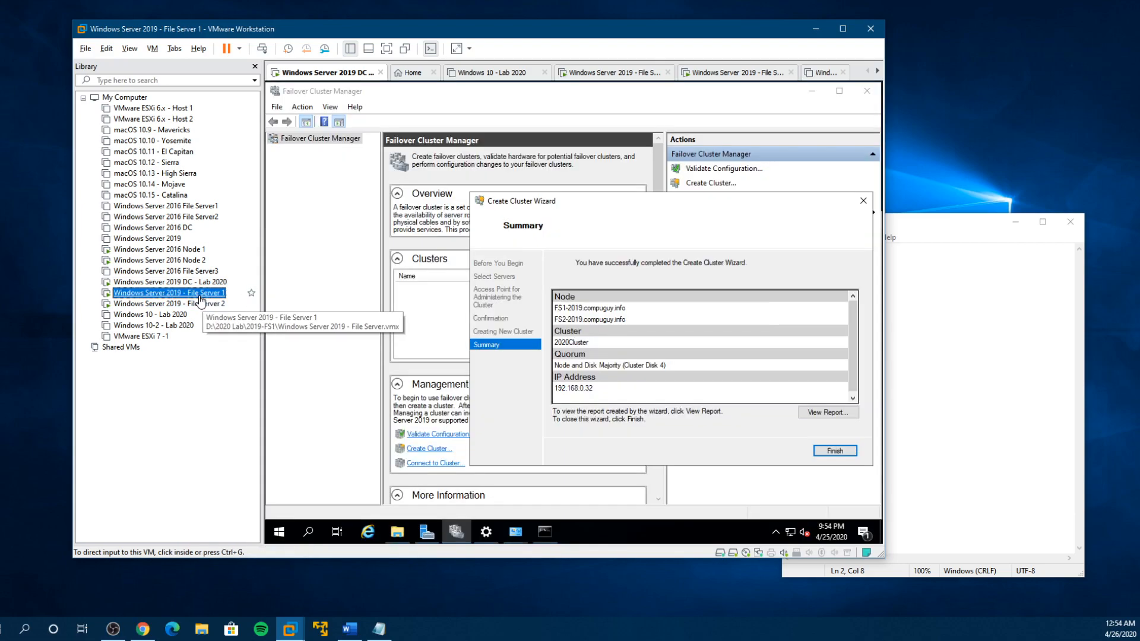
click(386, 50)
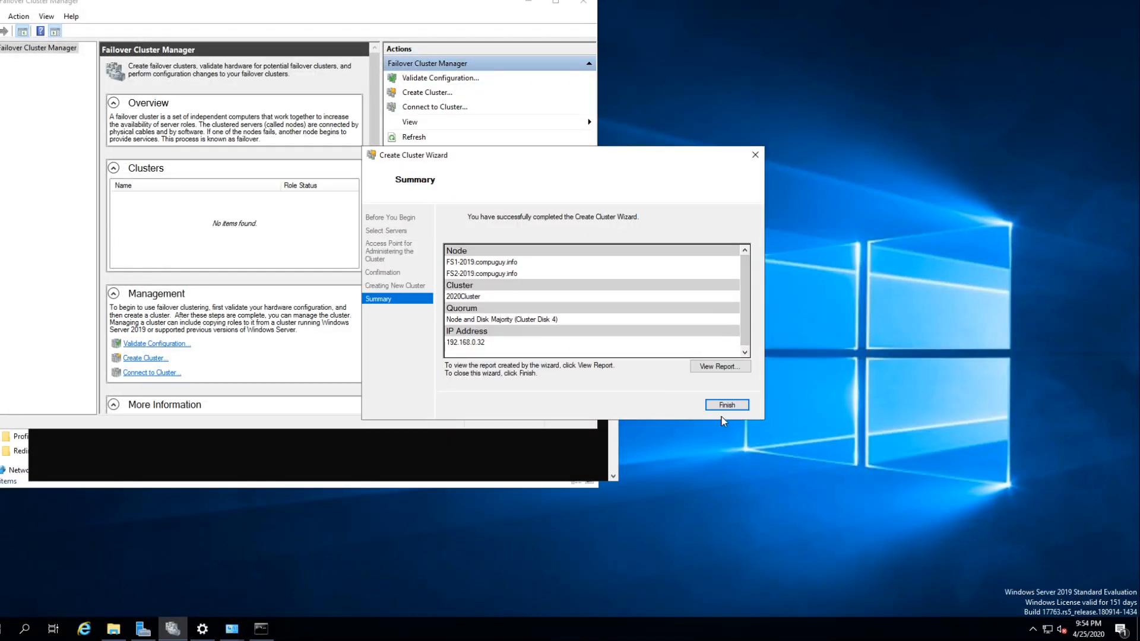
click(720, 406)
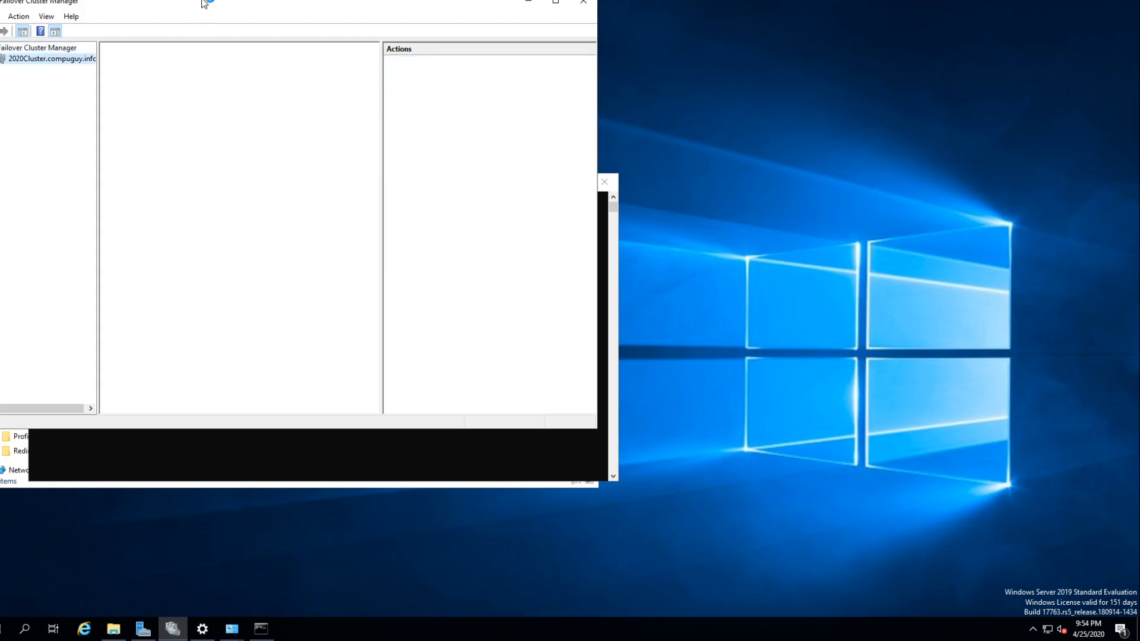
drag(204, 3, 552, 124)
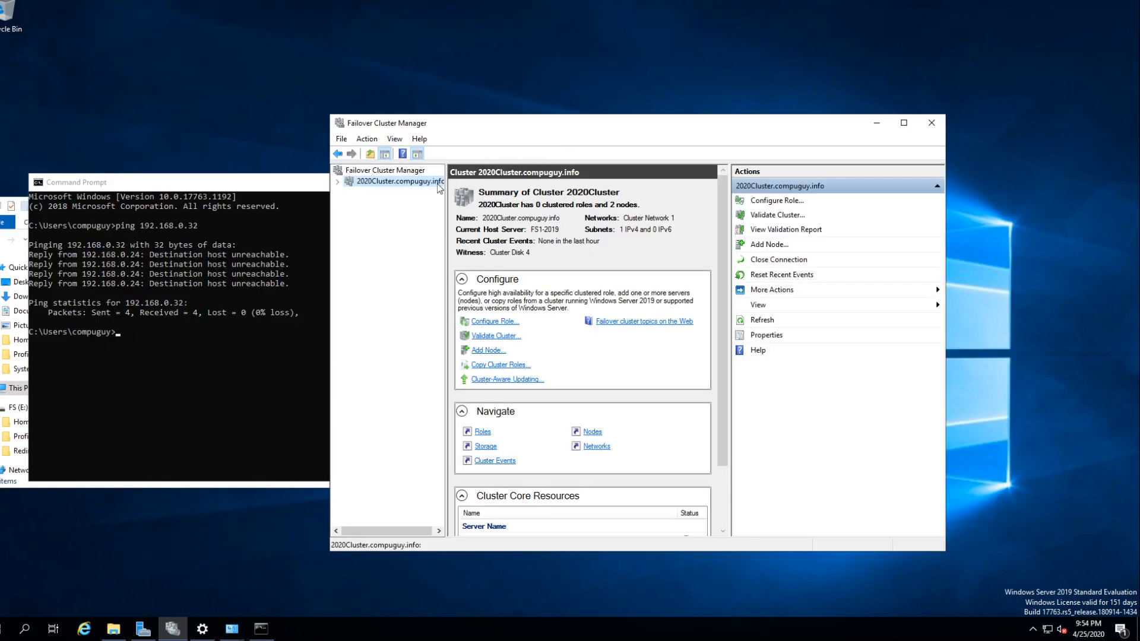
- Expand 2020Cluster.compuguy.info and review its roles, nodes and networks
click(337, 182)
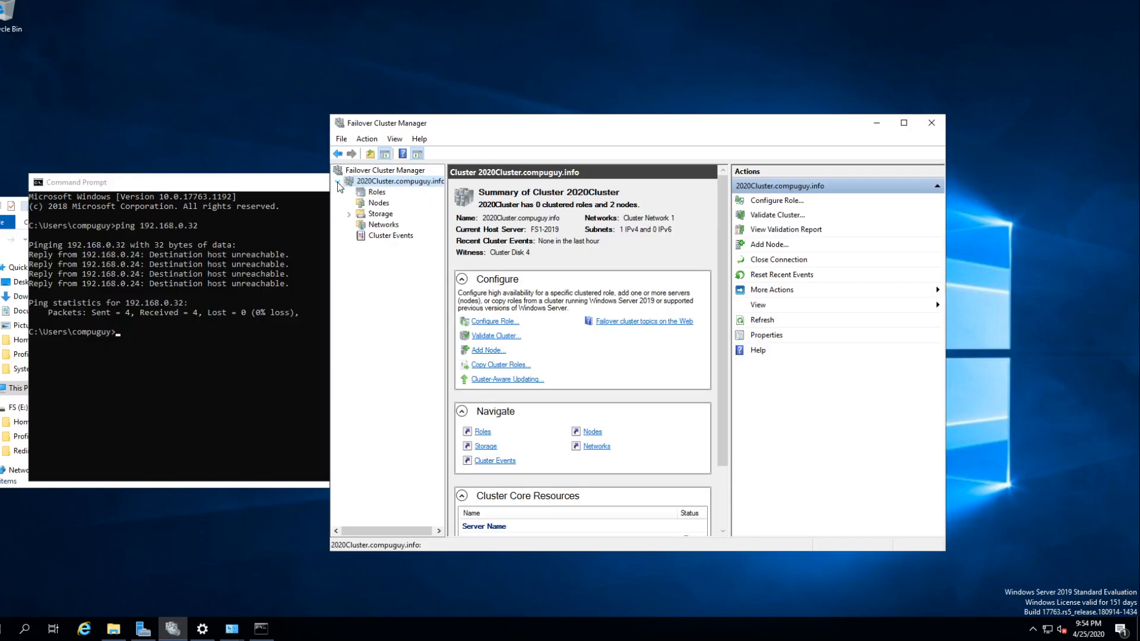
click(376, 194)
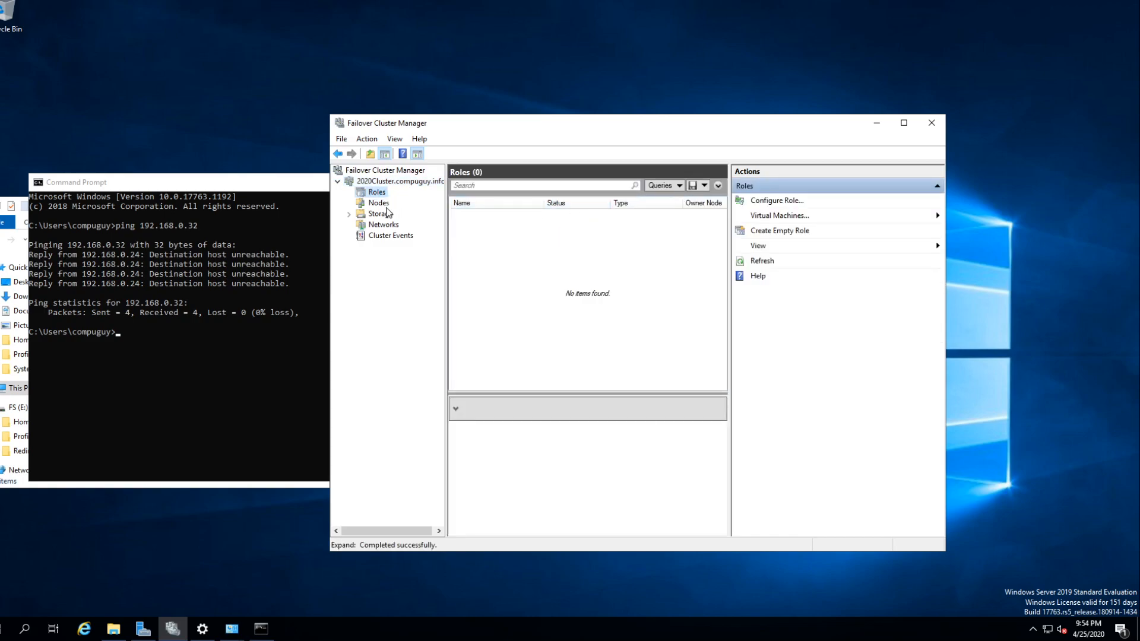
click(383, 204)
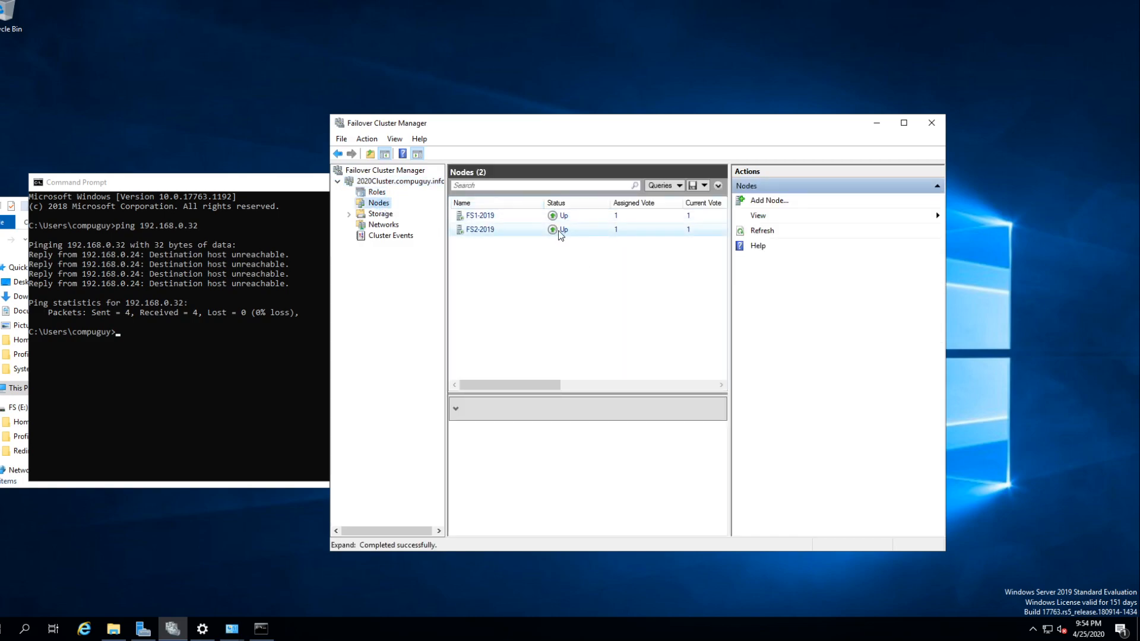
click(383, 224)
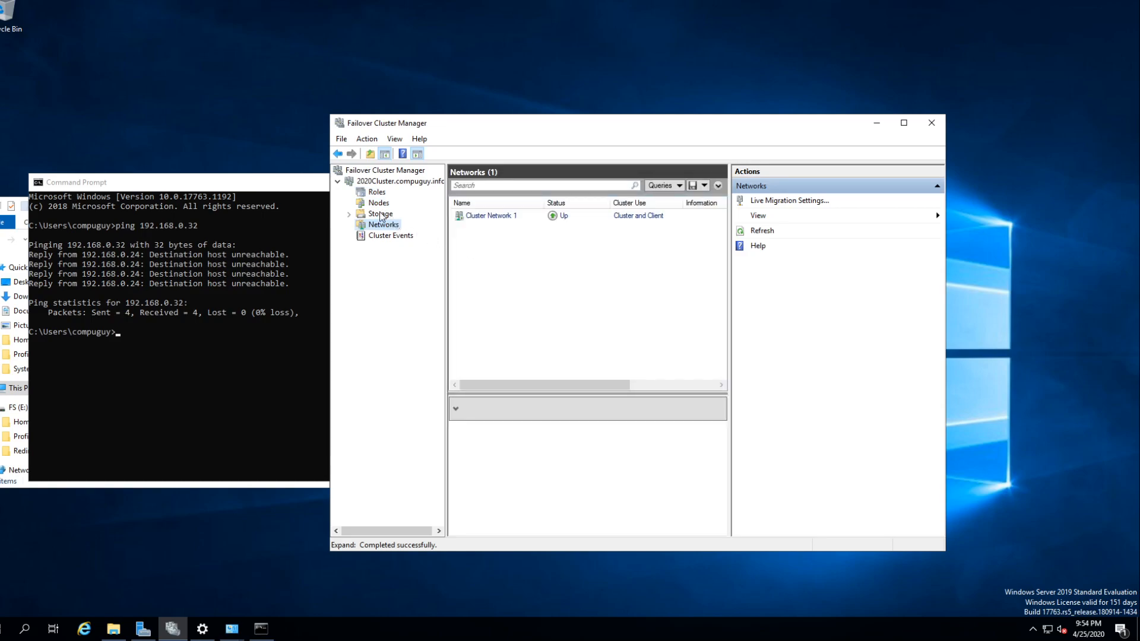
- Open the cluster's storage disks and widen the disk list to check each disk's status, assignment and owner node
click(380, 214)
click(484, 358)
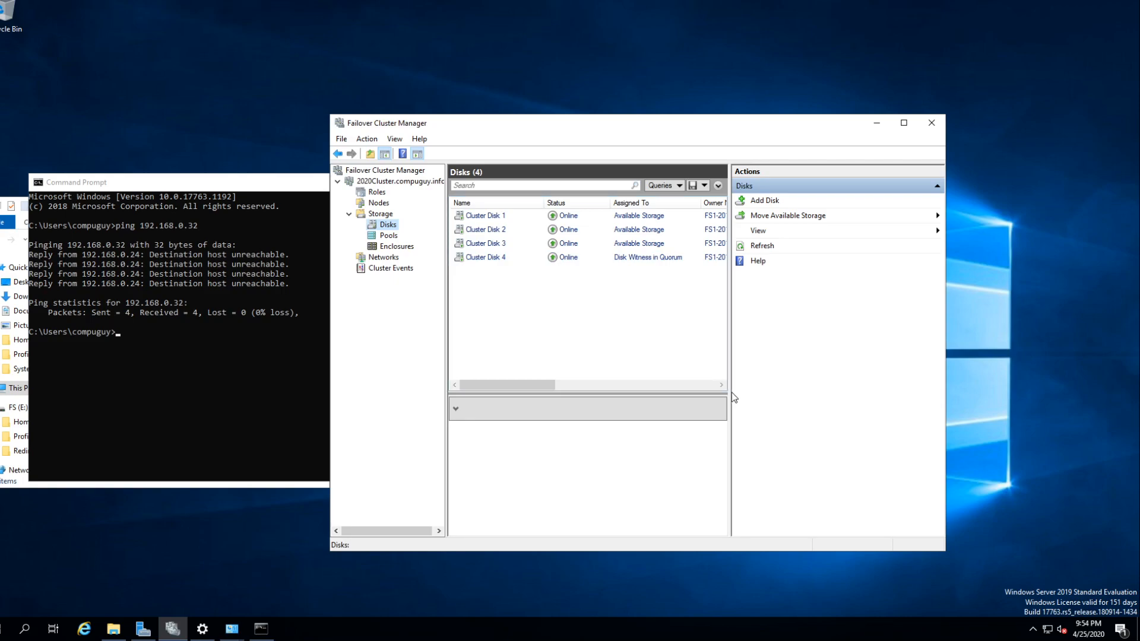
drag(729, 368, 805, 368)
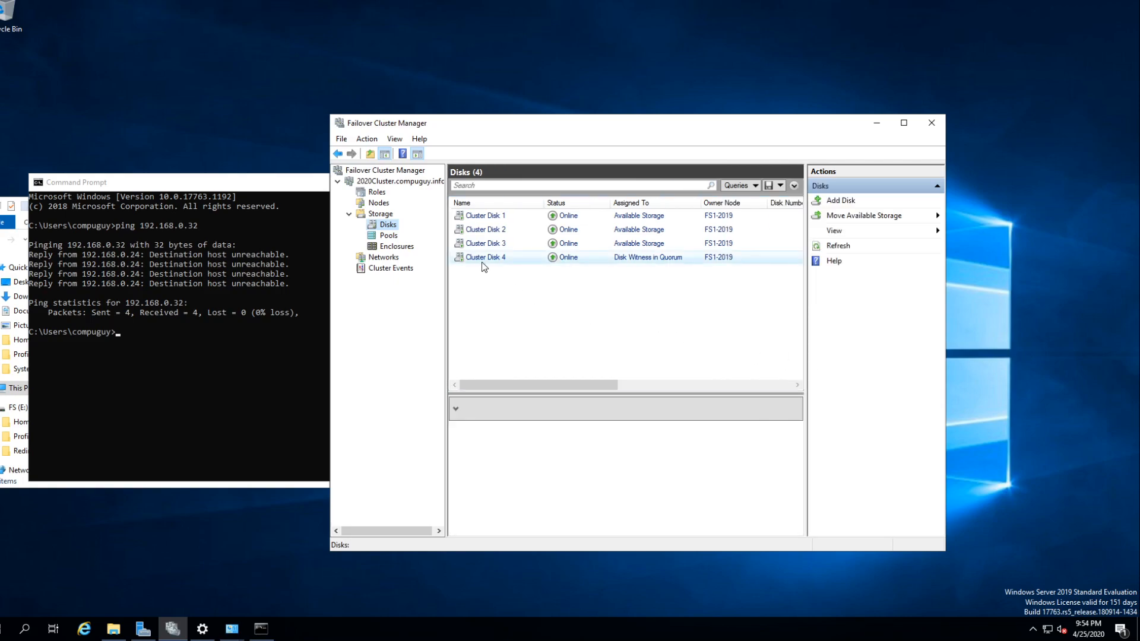
right_click(385, 227)
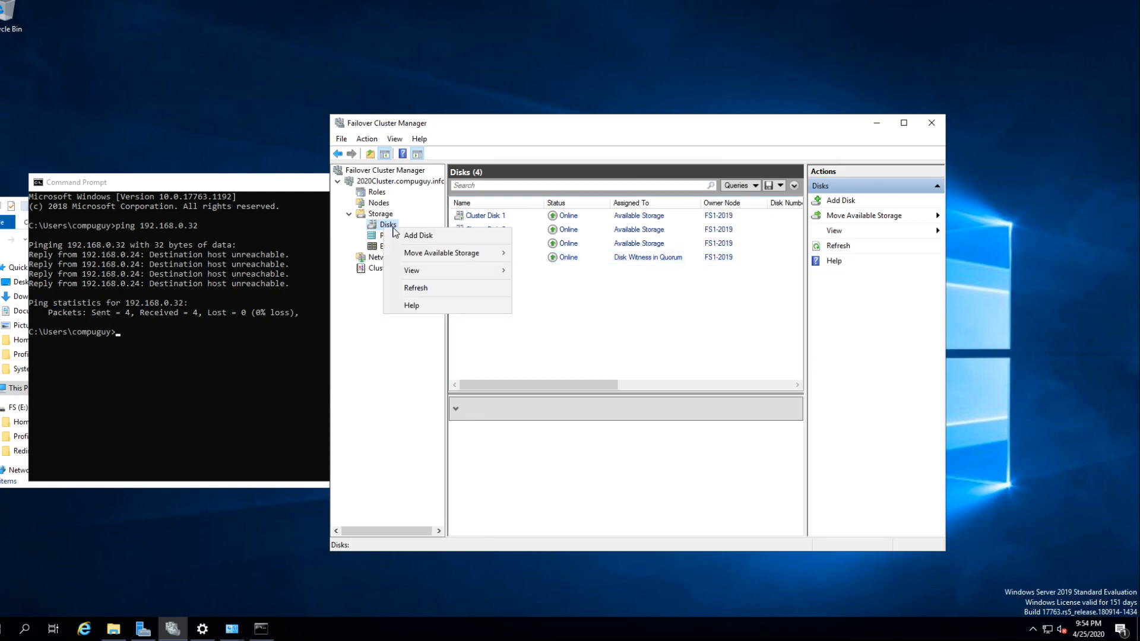
- Start configuring a high-availability role for 2020Cluster and proceed to the role selection page
right_click(389, 181)
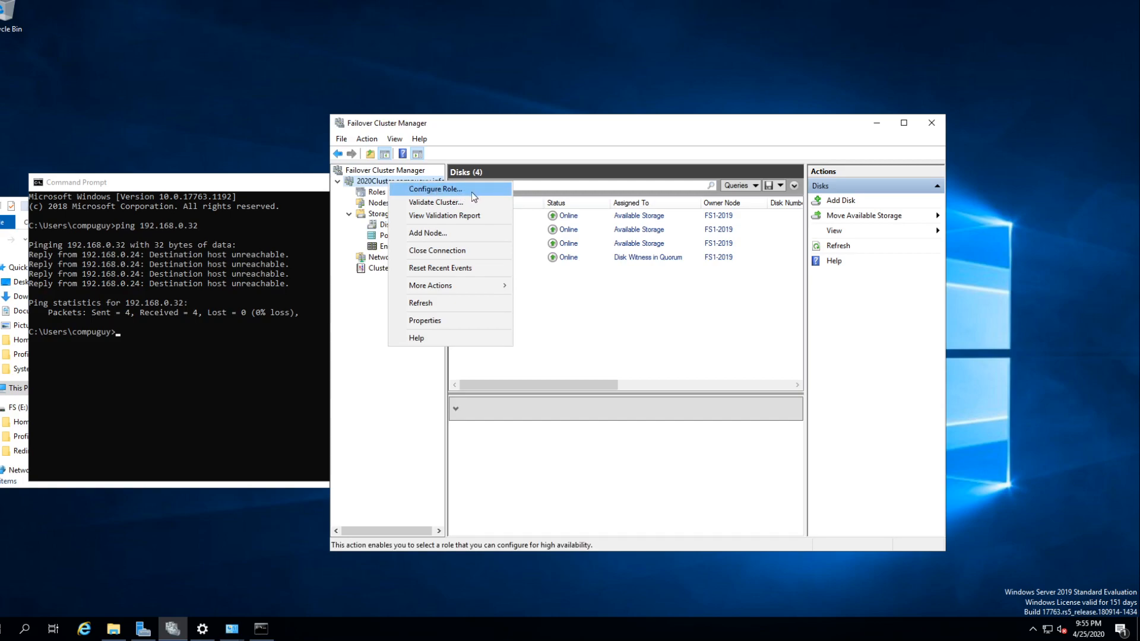
click(442, 191)
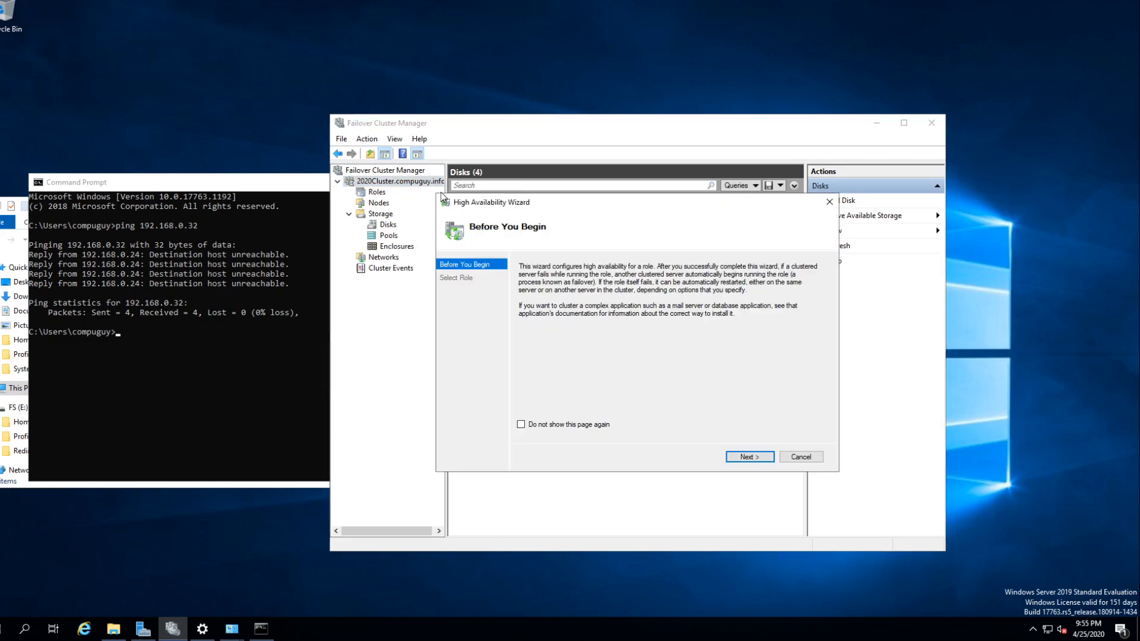
click(750, 457)
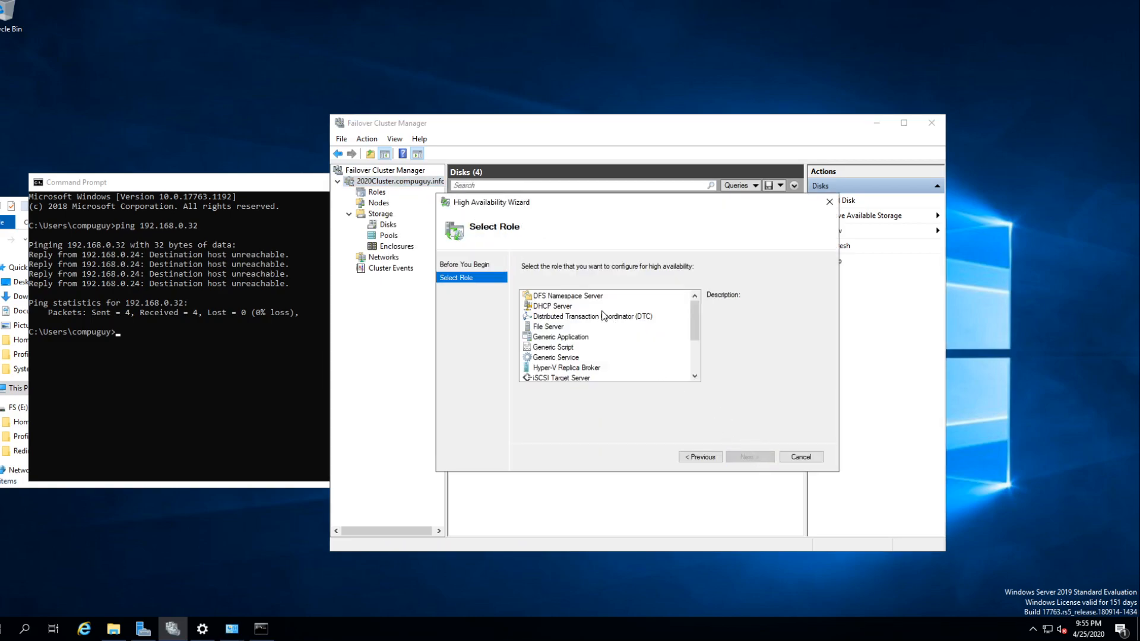
- Look through the available cluster roles and check whether Hyper-V Replica Broker and Virtual Machine can be configured
scroll(592, 334, down, 3)
scroll(593, 337, up, 3)
scroll(650, 353, down, 2)
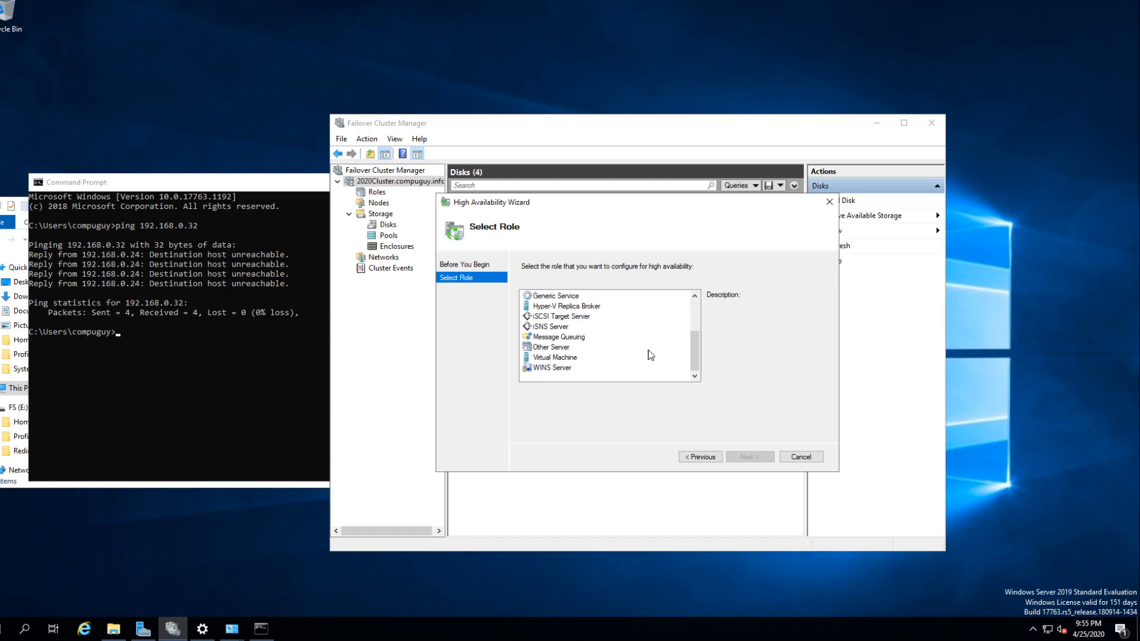
click(575, 308)
scroll(602, 372, up, 1)
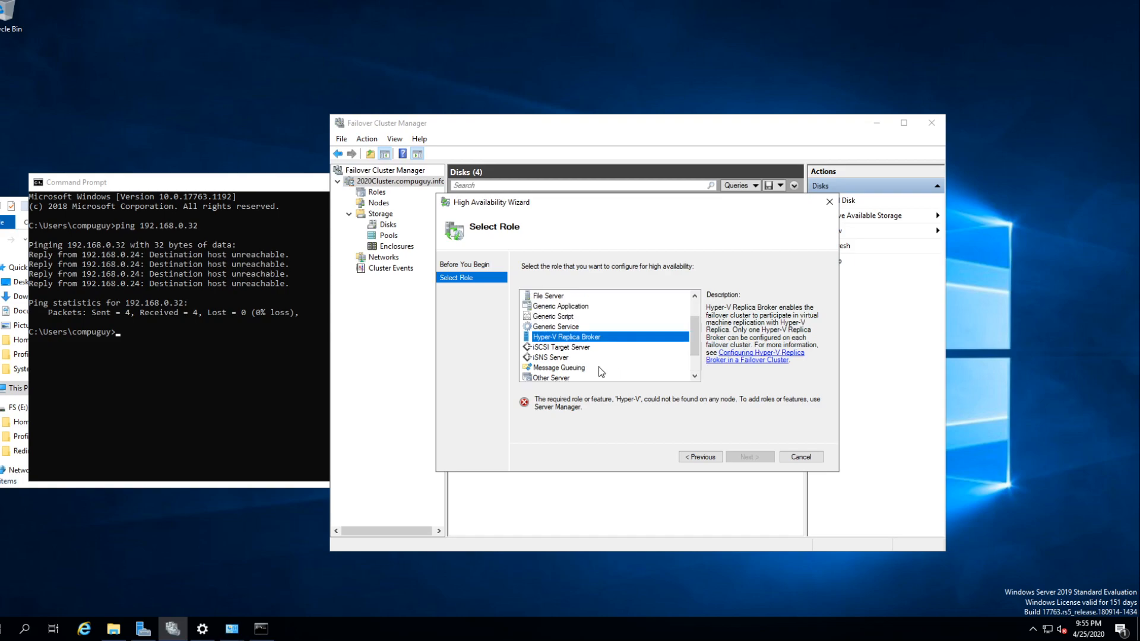
scroll(589, 371, down, 1)
click(561, 358)
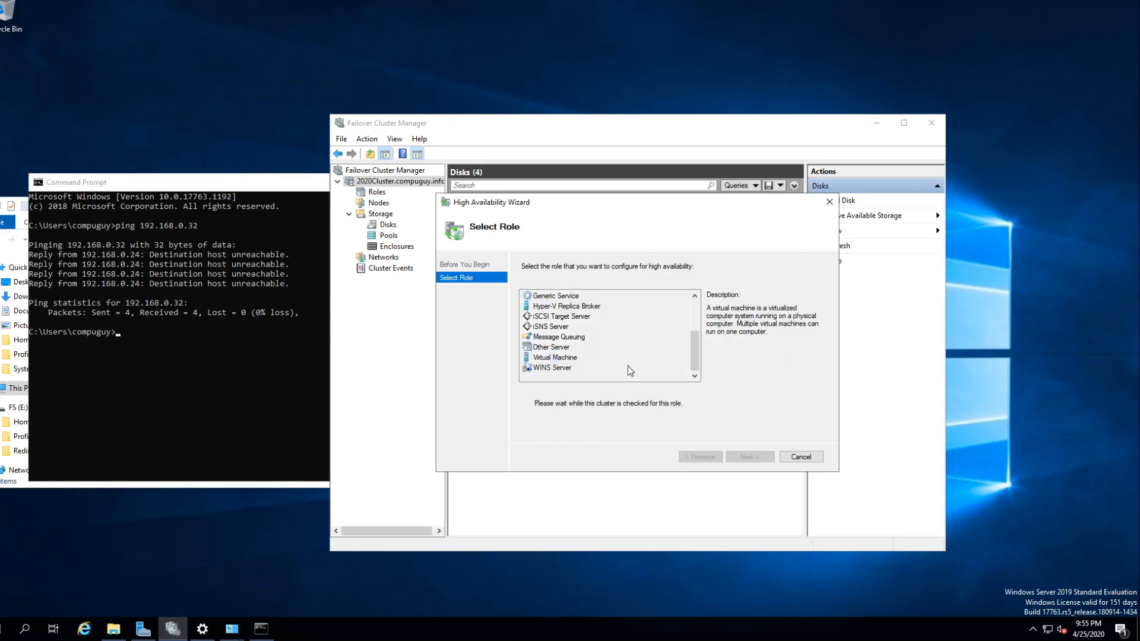
- Choose File Server as the role to configure for high availability
scroll(628, 366, up, 2)
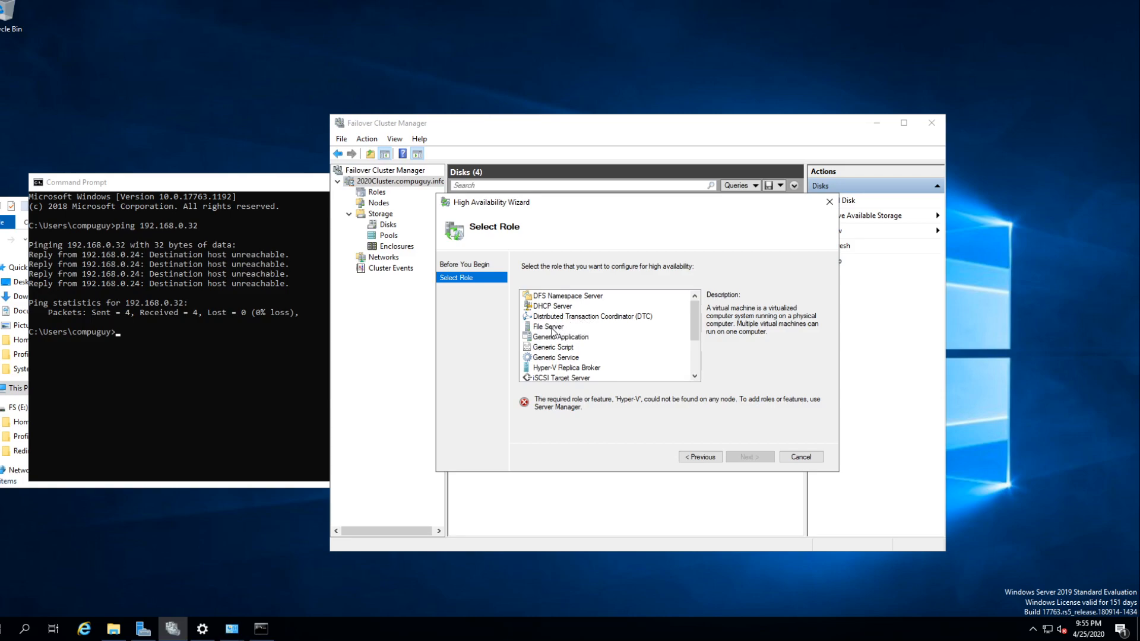
click(542, 328)
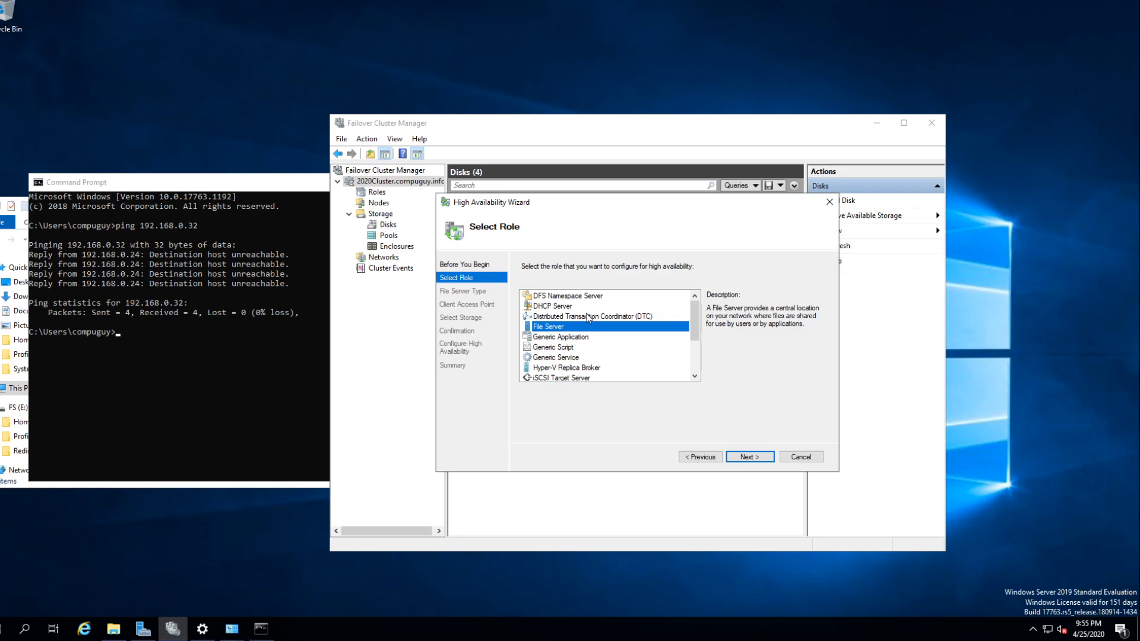
- Back out of the high-availability role wizard without configuring a role
scroll(586, 327, down, 2)
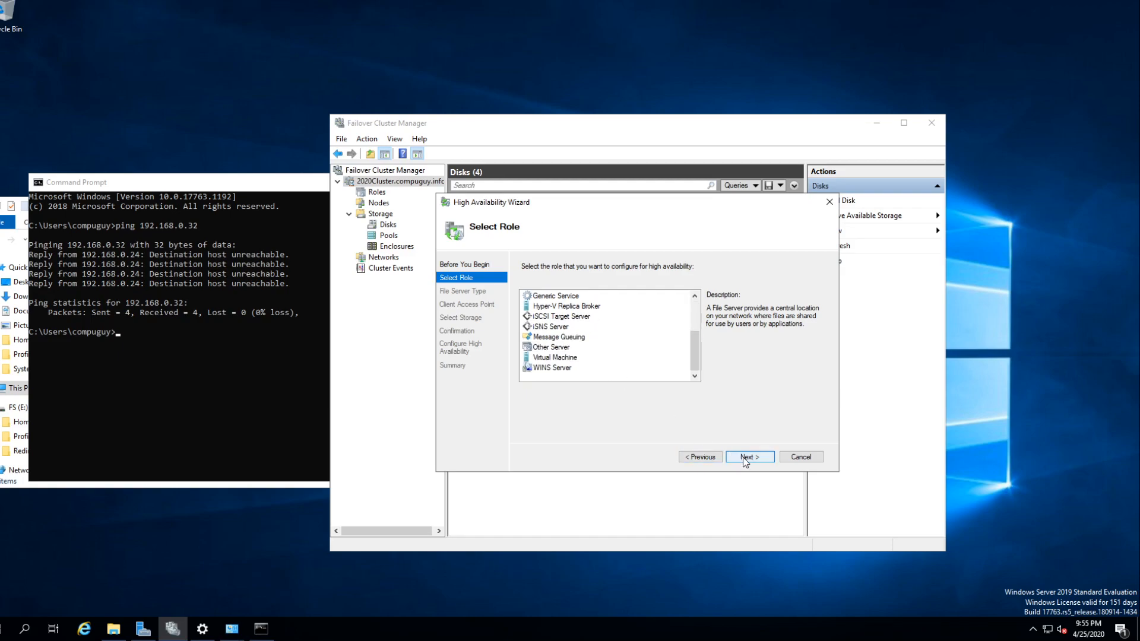
click(702, 457)
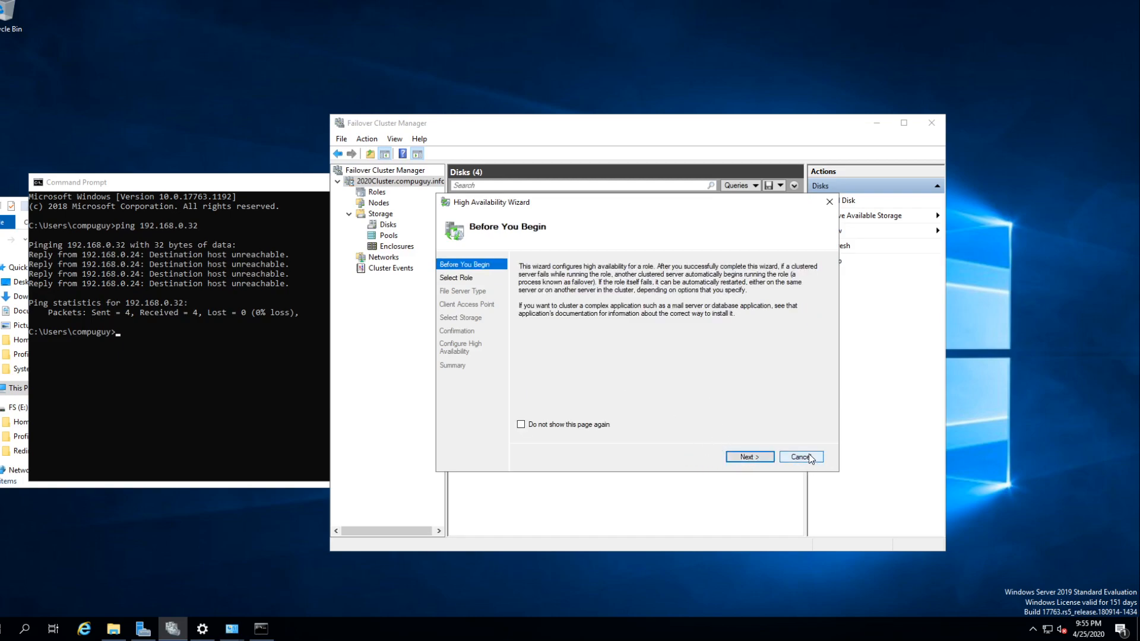
click(812, 458)
- Start configuring the quorum settings of 2020Cluster, choosing to select the quorum witness and to use a disk witness
right_click(400, 184)
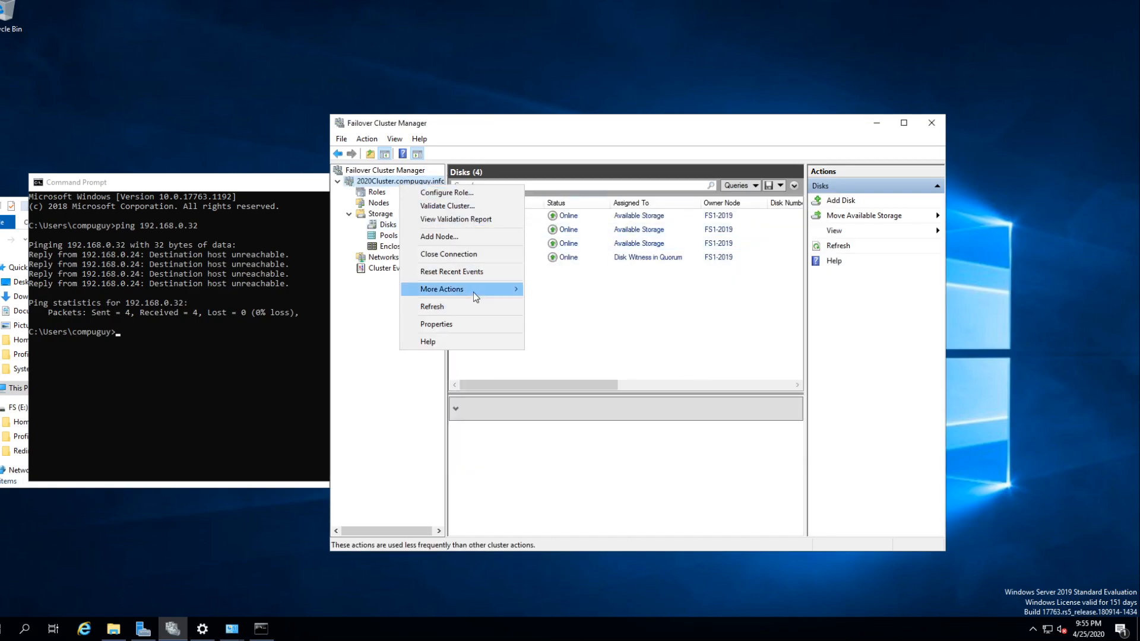
mouse_move(473, 292)
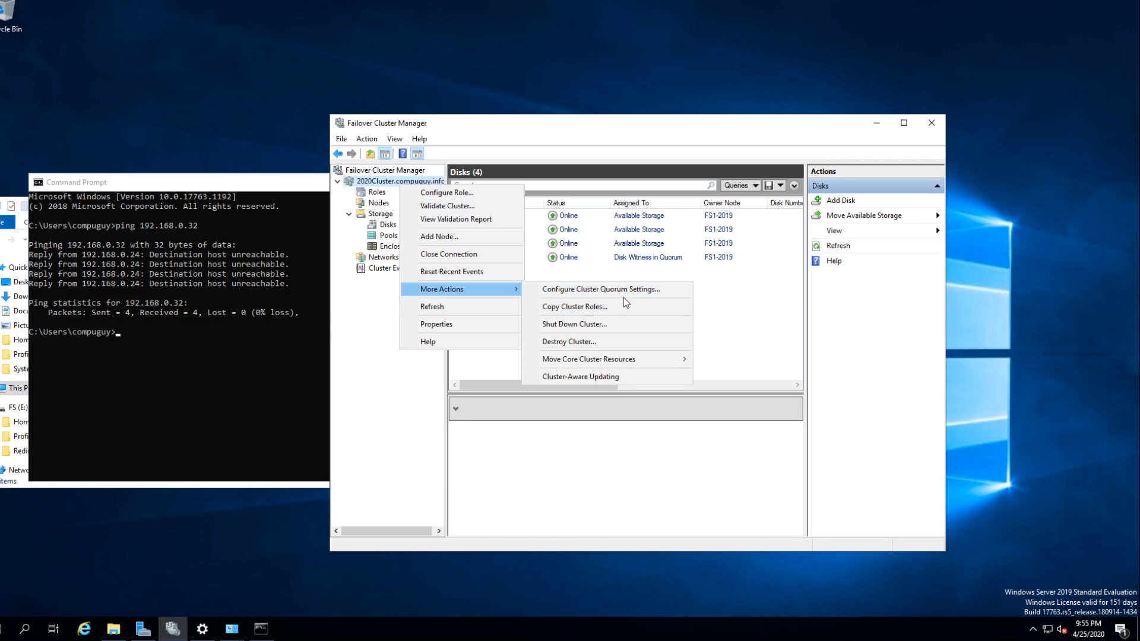
click(591, 290)
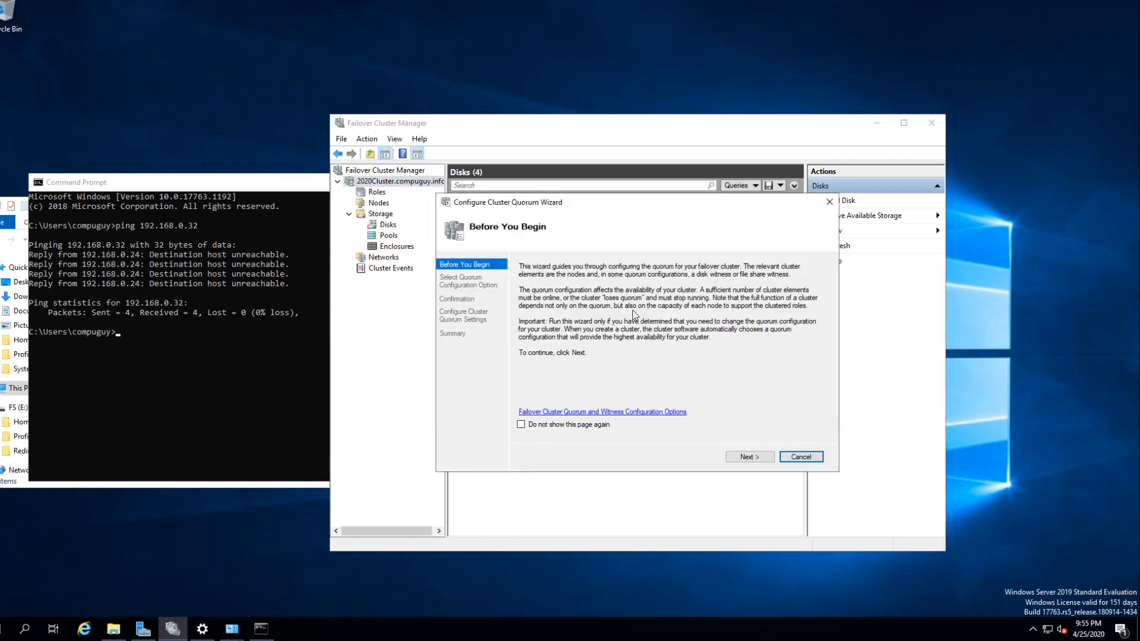
click(740, 457)
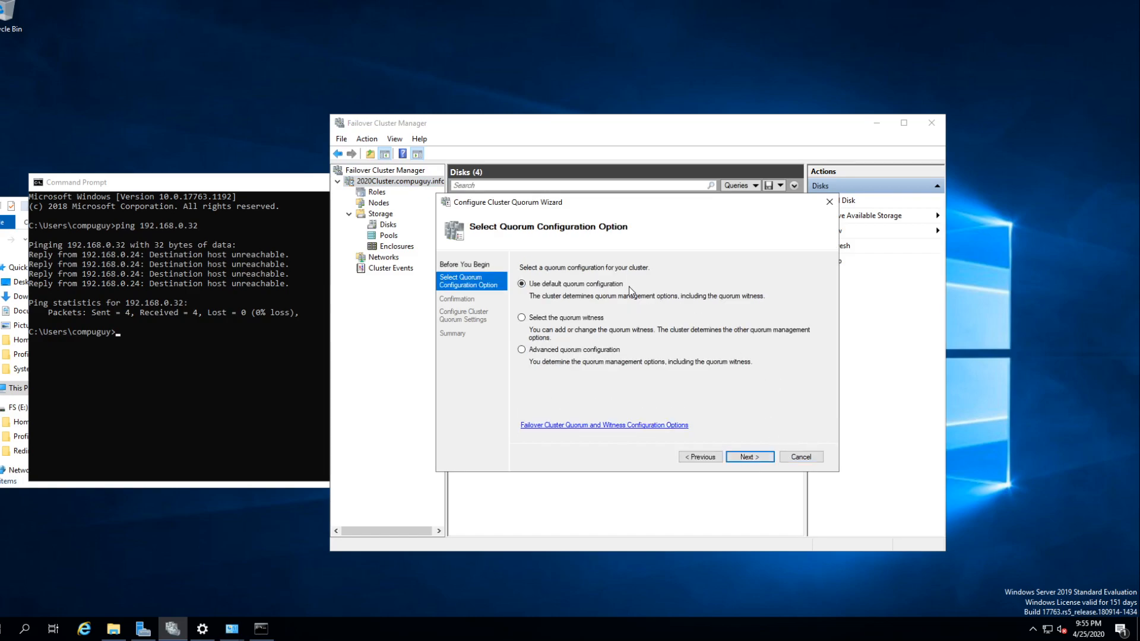
click(746, 458)
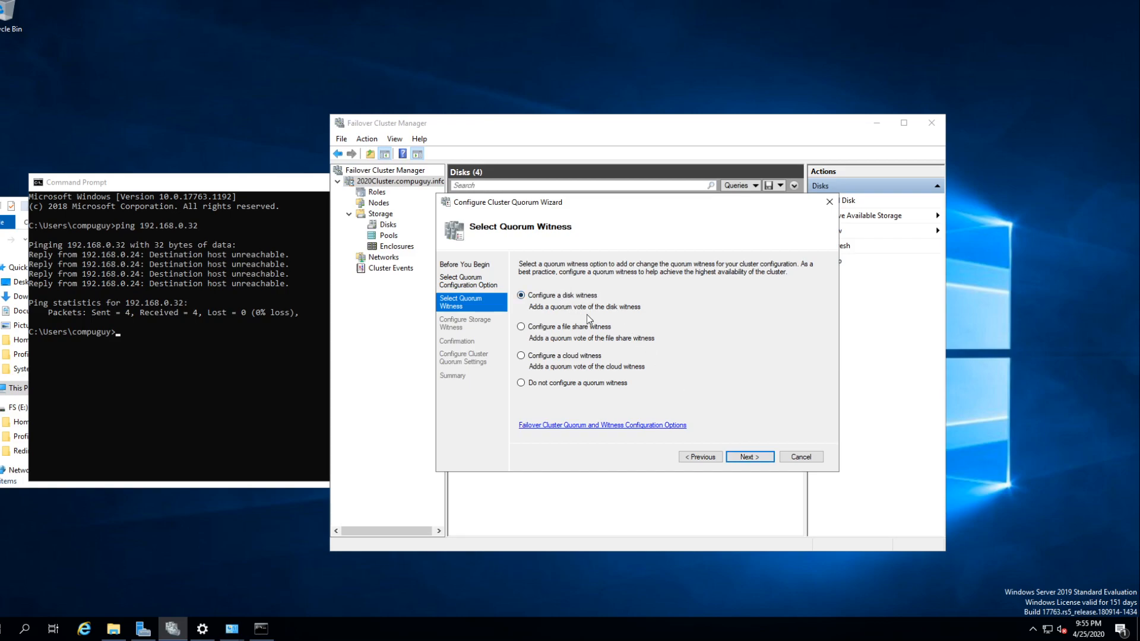
click(749, 457)
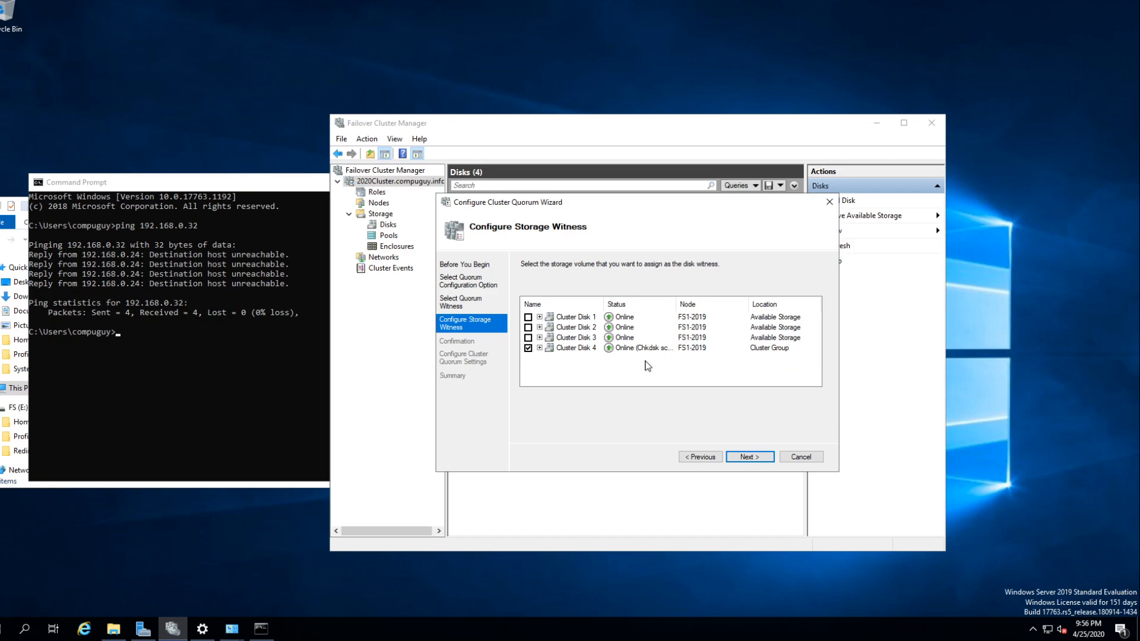
- Inspect the volumes on the cluster disks, keep Cluster Disk 4 as the disk witness and complete the quorum configuration
click(539, 317)
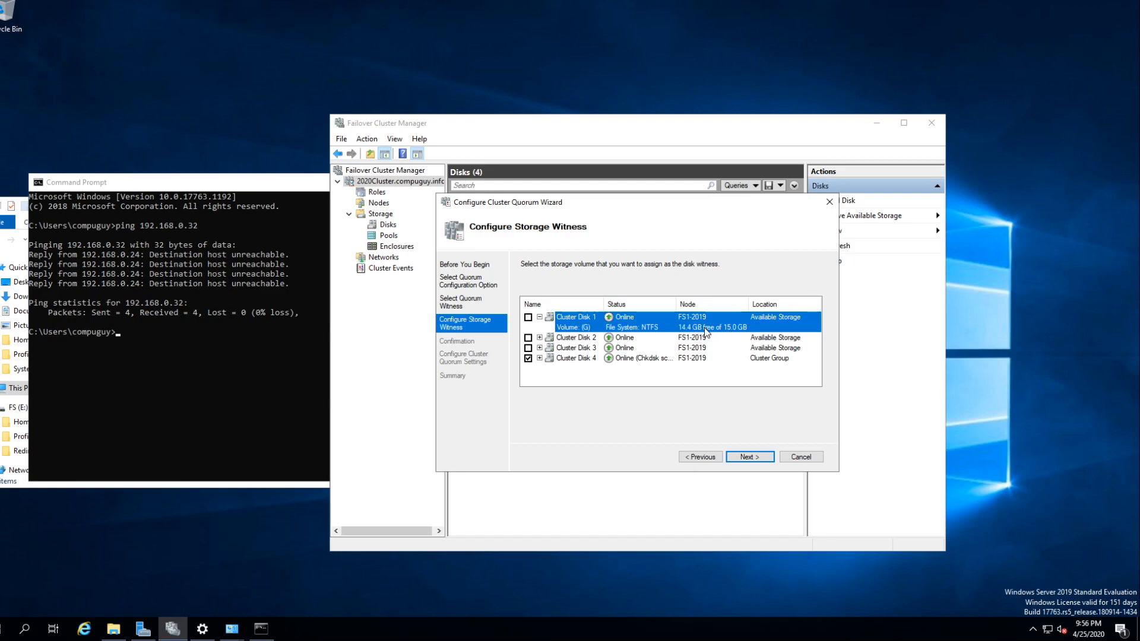
click(539, 338)
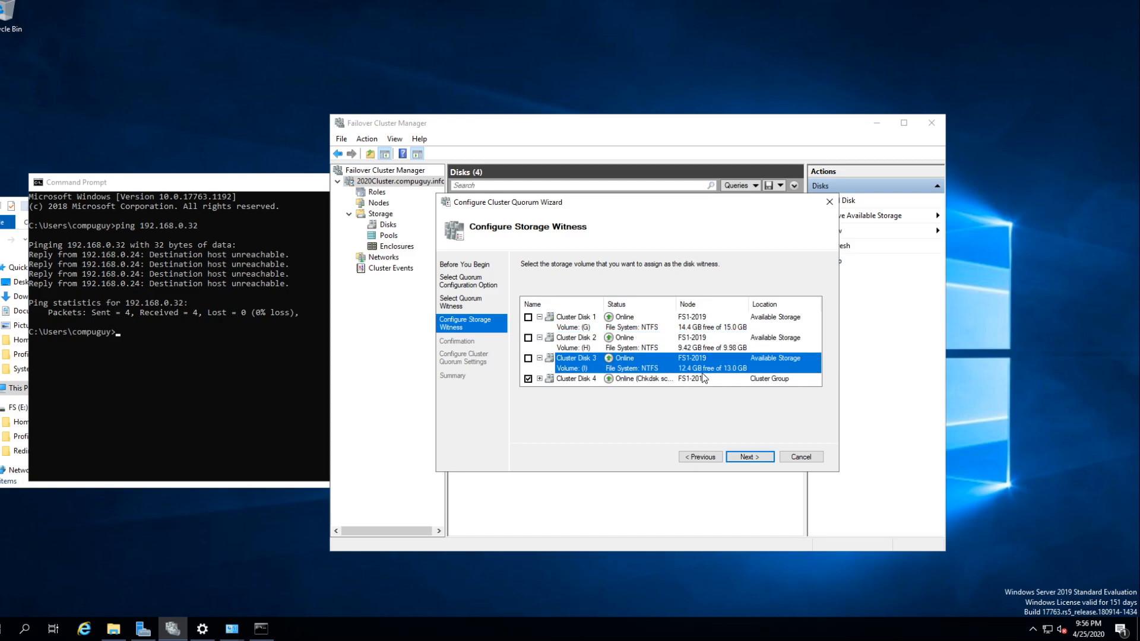
click(539, 380)
scroll(700, 378, down, 1)
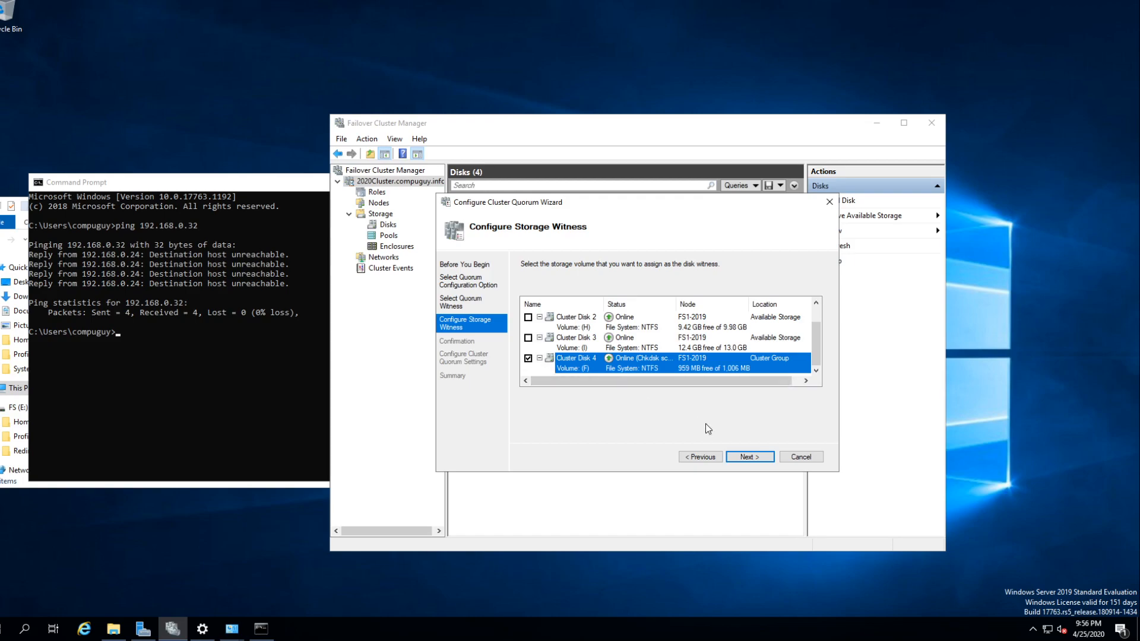
click(747, 457)
click(748, 458)
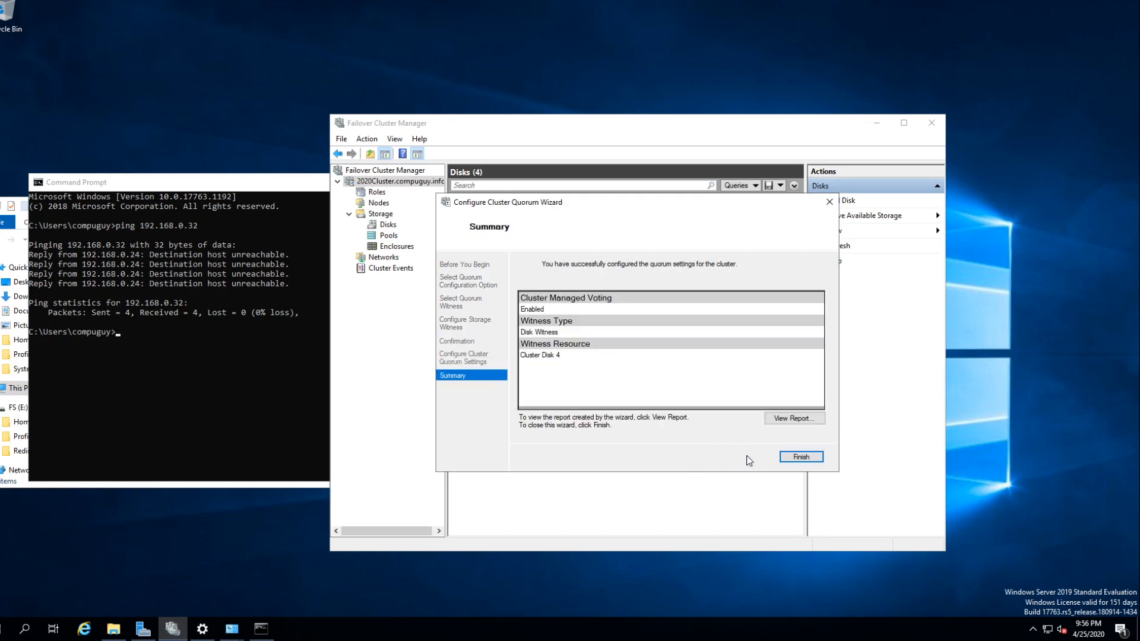
click(797, 457)
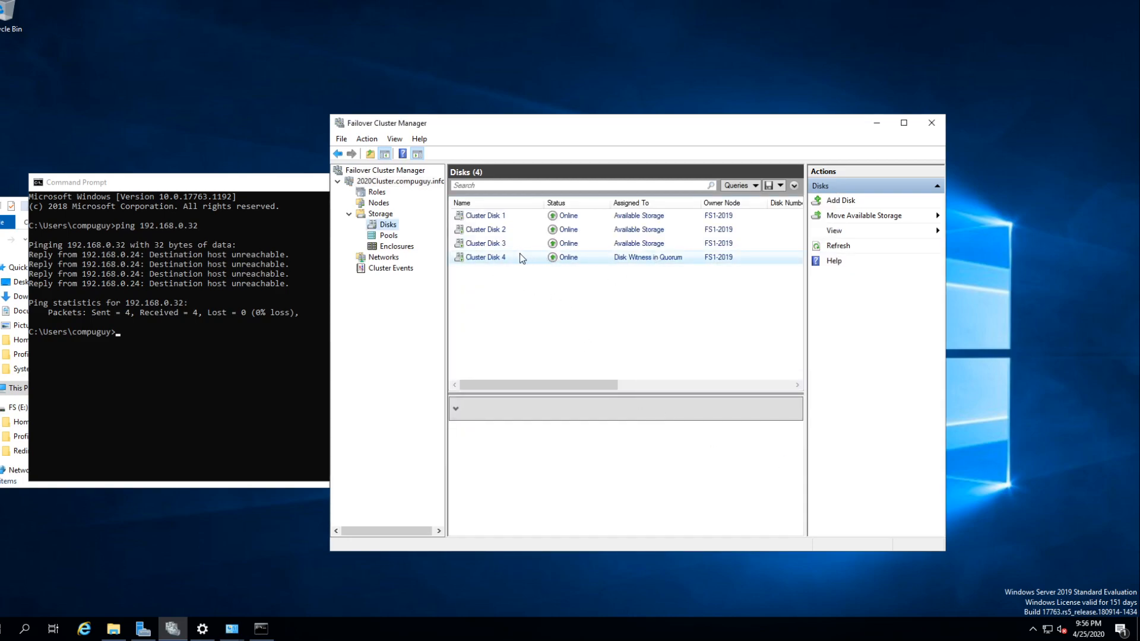
- Check which volumes are on Cluster Disk 1, 2 and 3 in the cluster's disk list
click(479, 245)
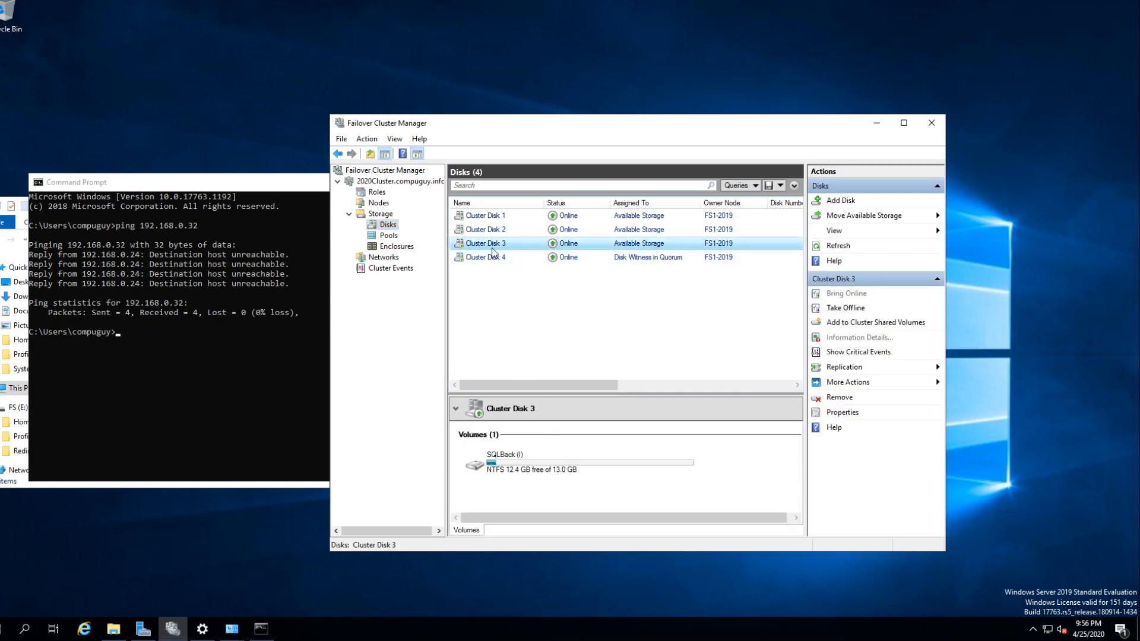
click(484, 230)
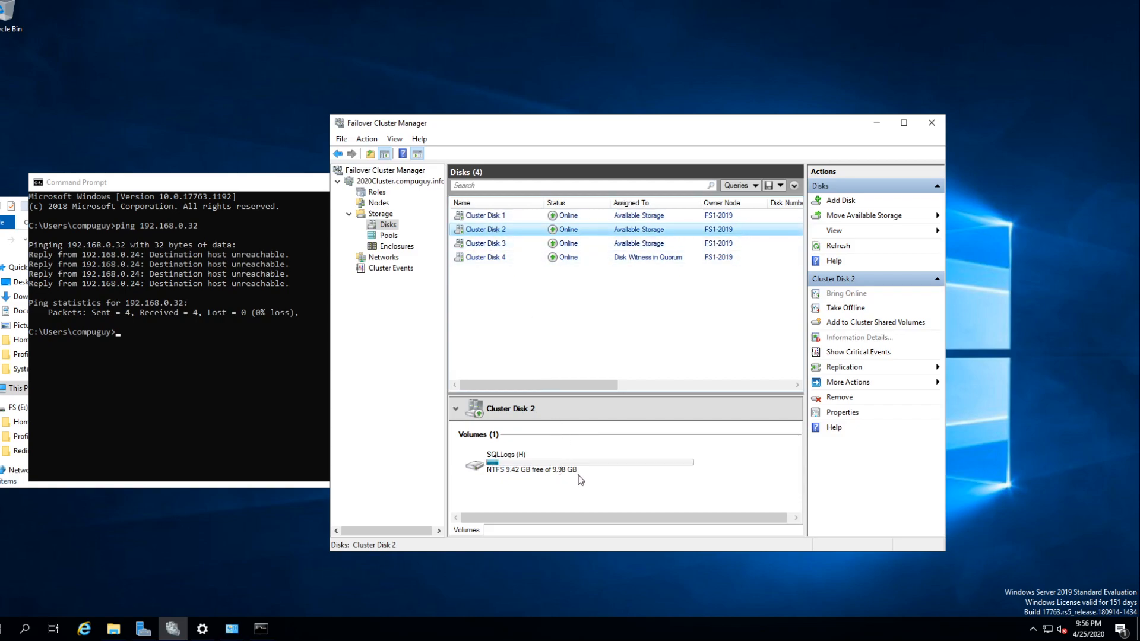
click(497, 216)
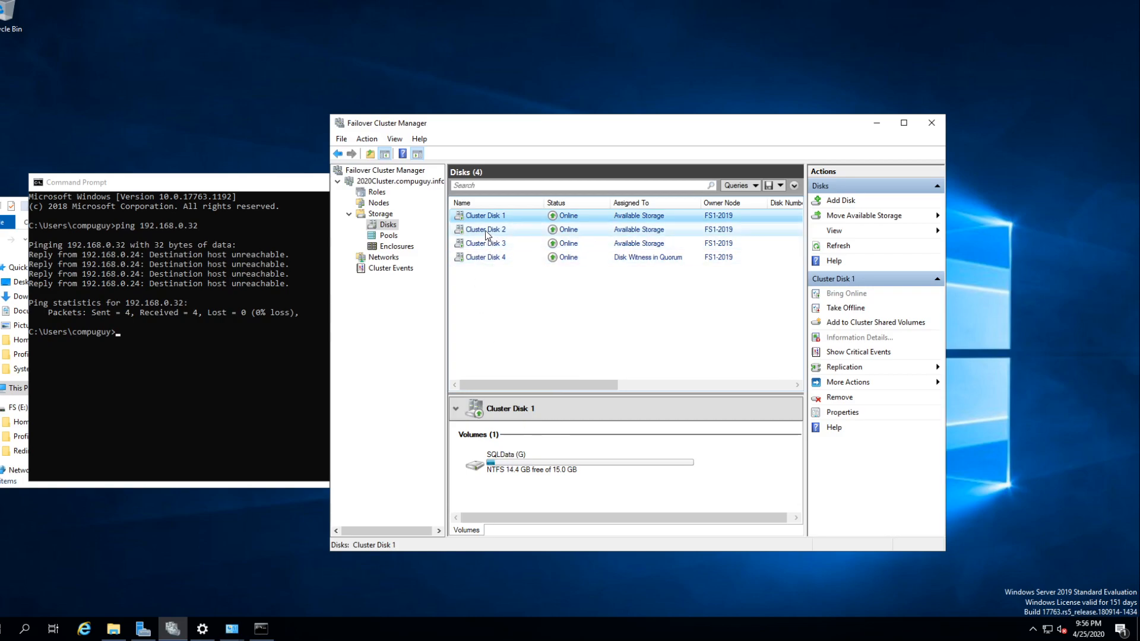
click(488, 231)
click(482, 248)
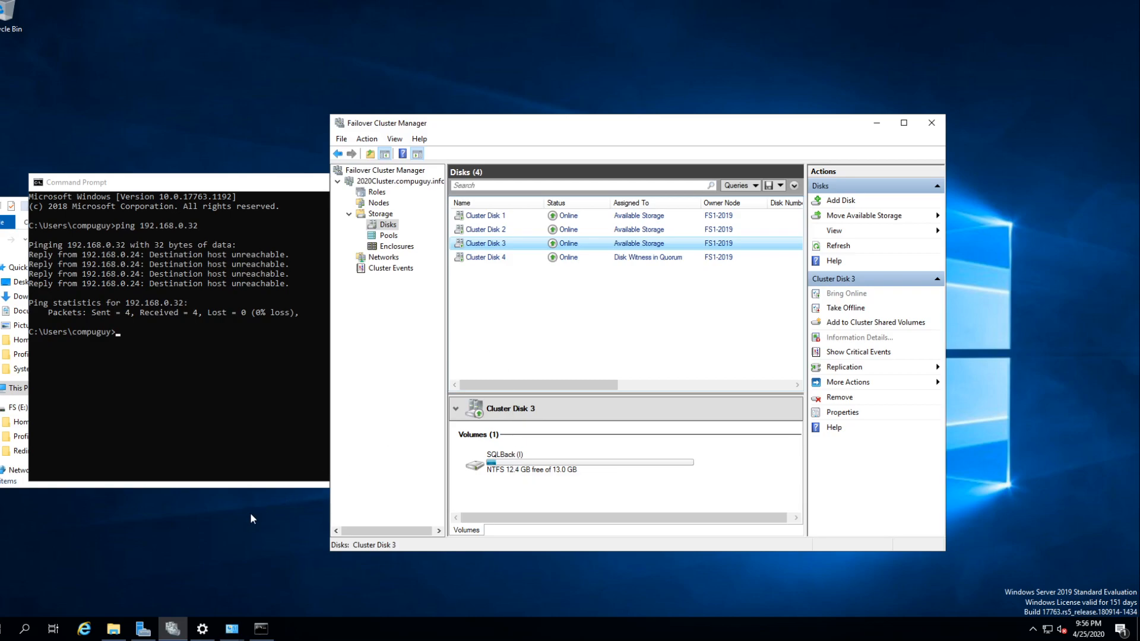
- Bring up This PC in File Explorer and arrange it beside the cluster's disk list to compare the drives
click(113, 629)
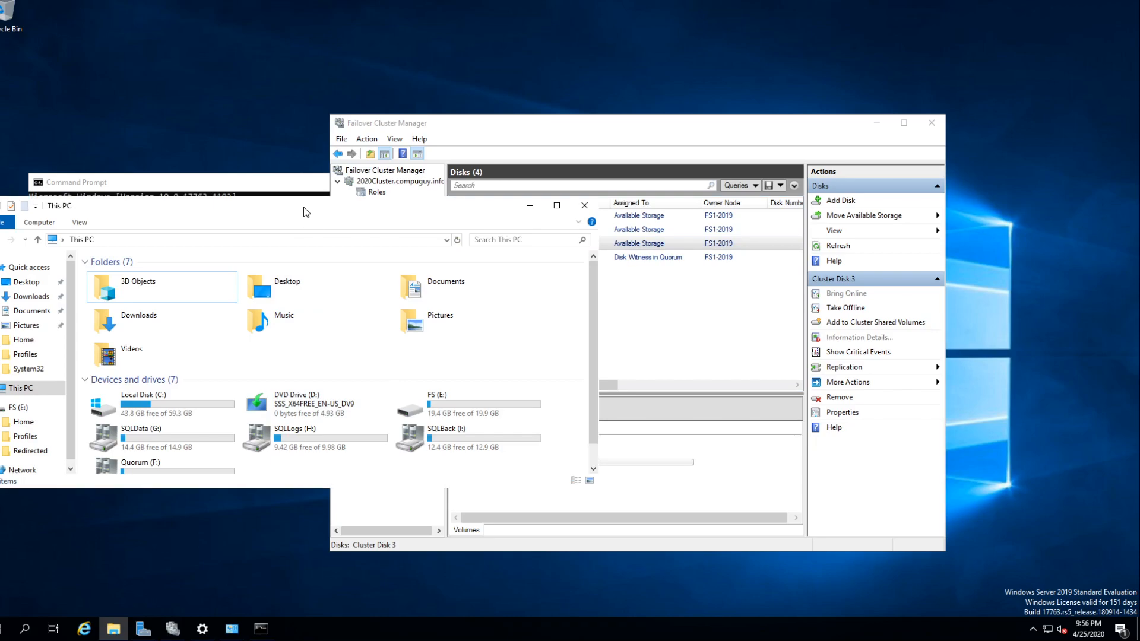
drag(302, 198, 290, 14)
drag(190, 25, 659, 111)
drag(461, 97, 696, 98)
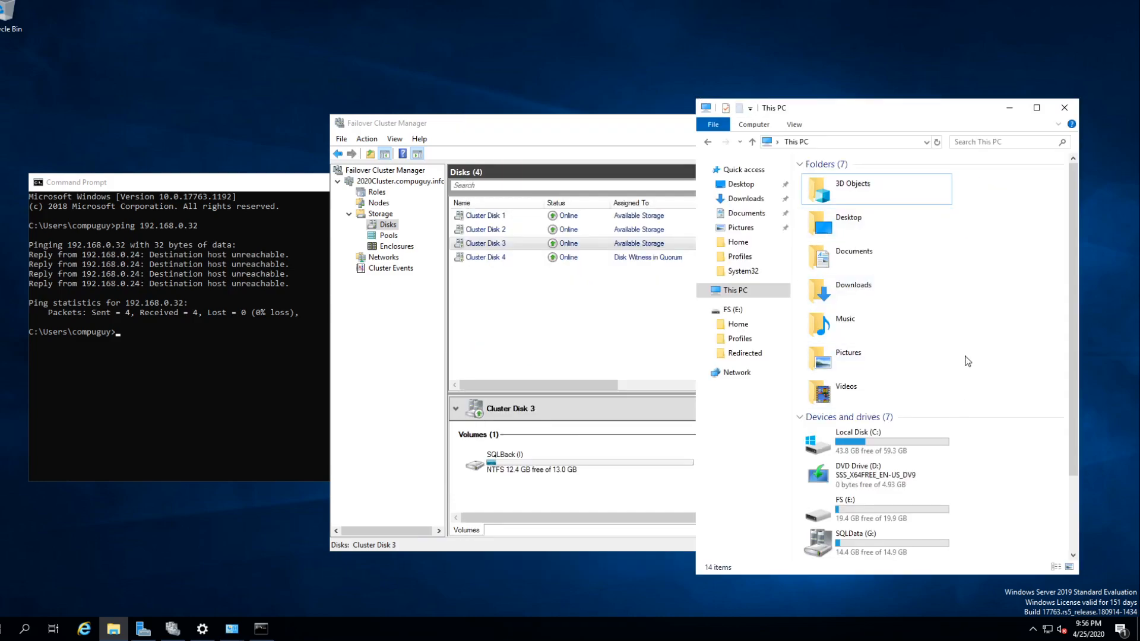
scroll(966, 367, down, 2)
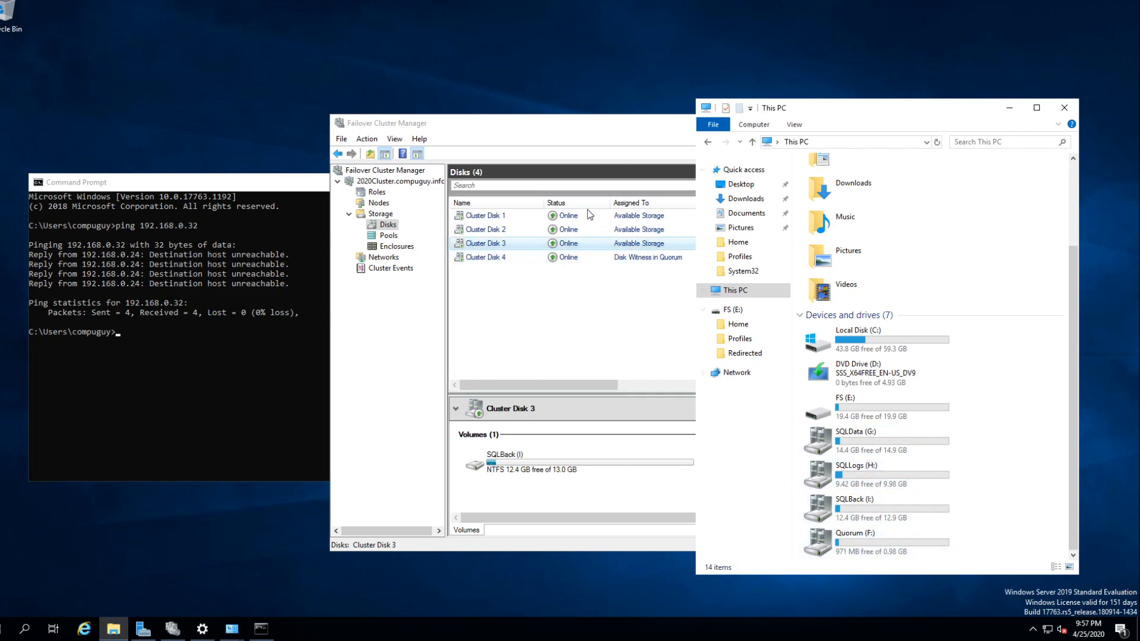
drag(561, 125, 294, 62)
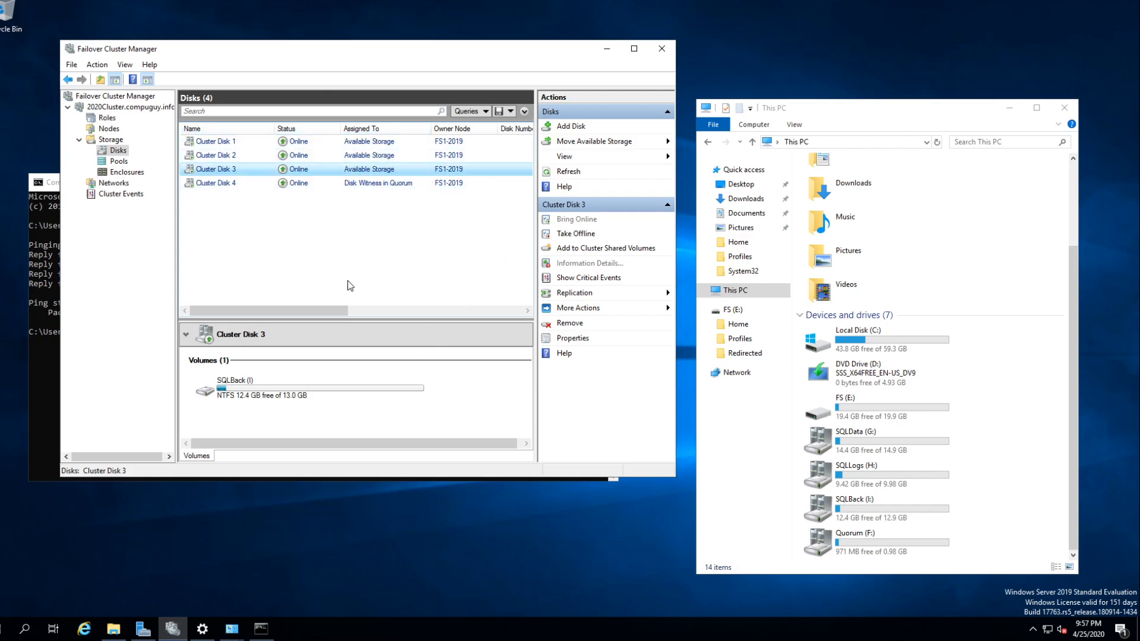
drag(309, 314, 251, 307)
- Check the cluster's nodes, return to its disks and move the available storage to node FS2-2019
click(109, 130)
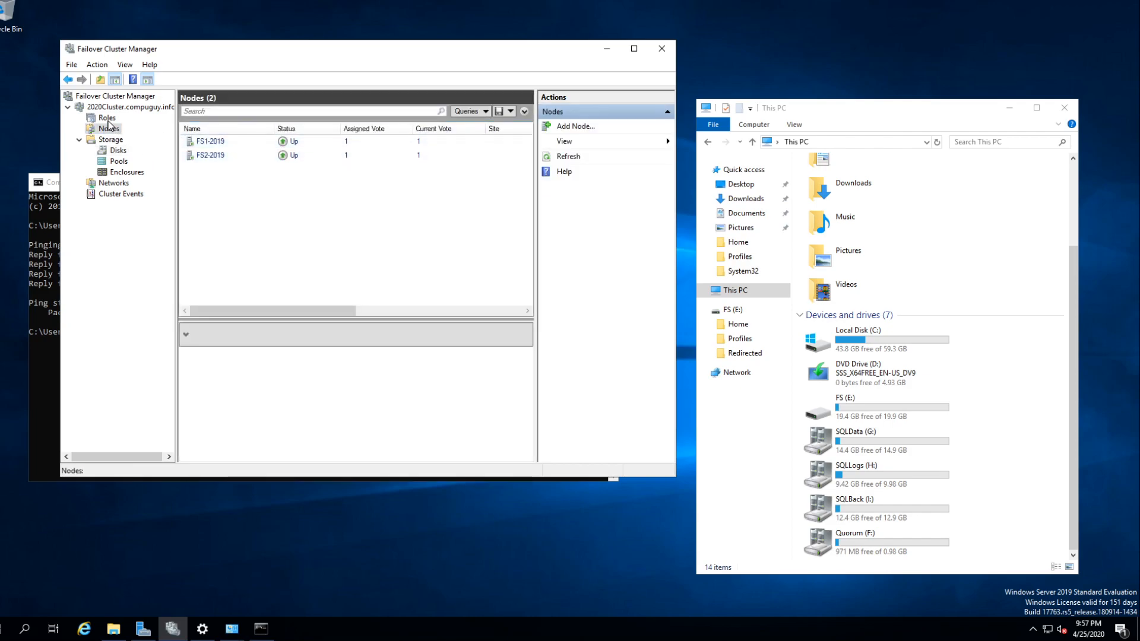
click(117, 150)
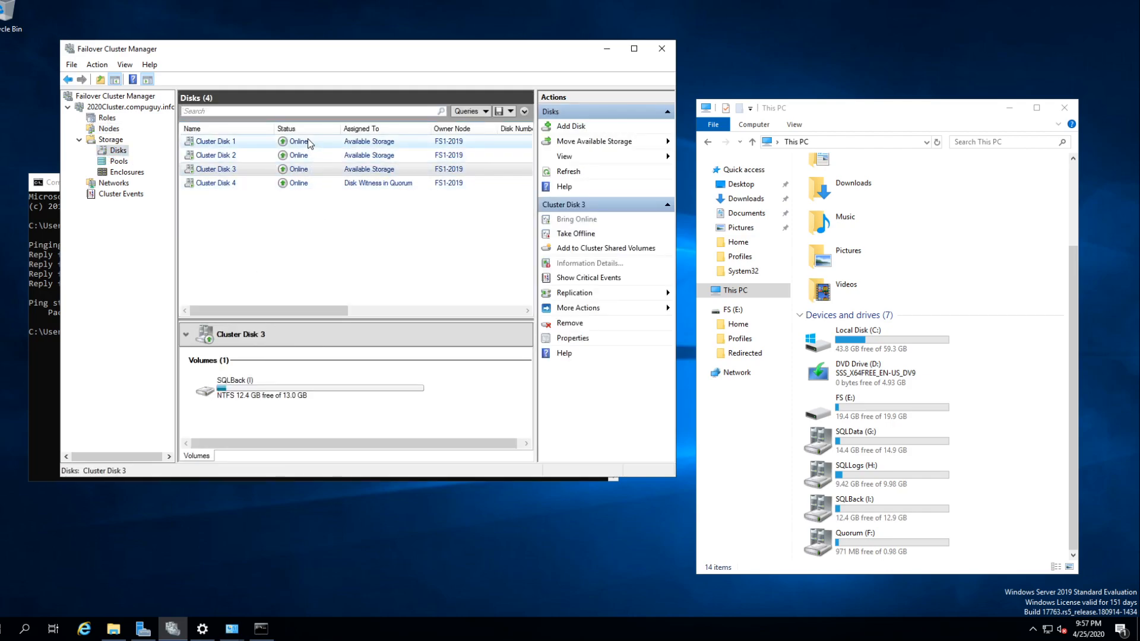
right_click(119, 151)
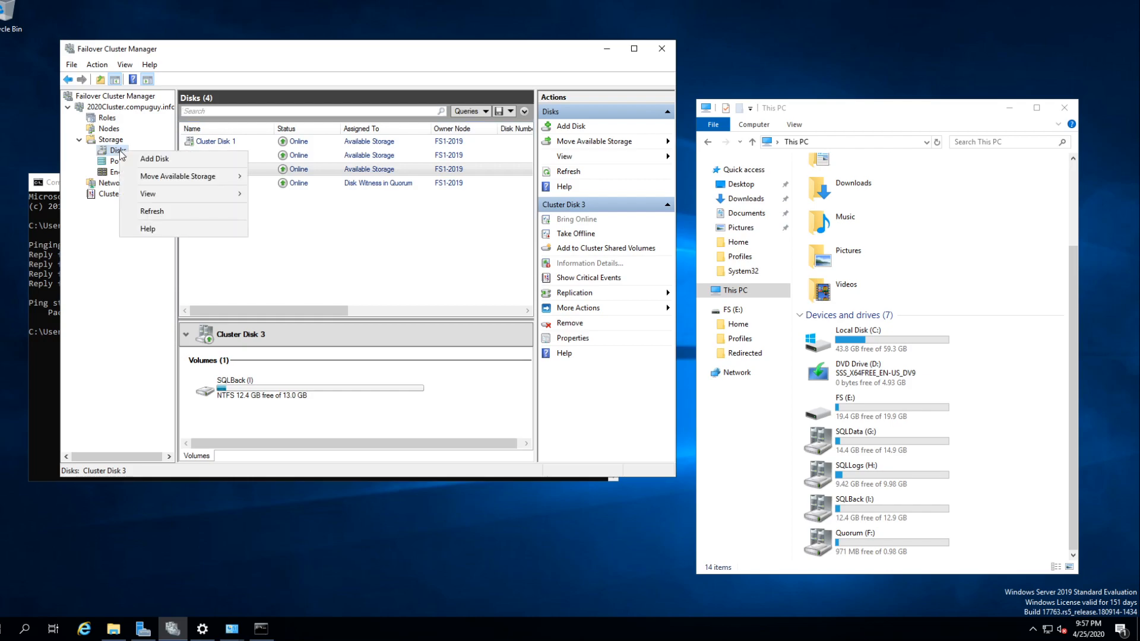
mouse_move(152, 182)
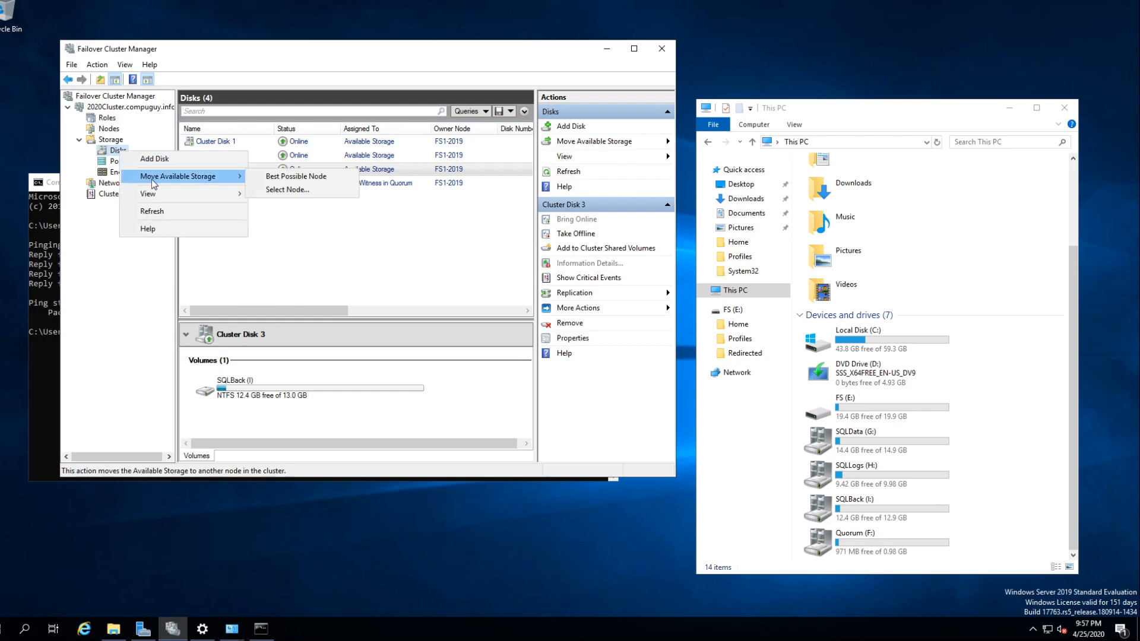
click(287, 190)
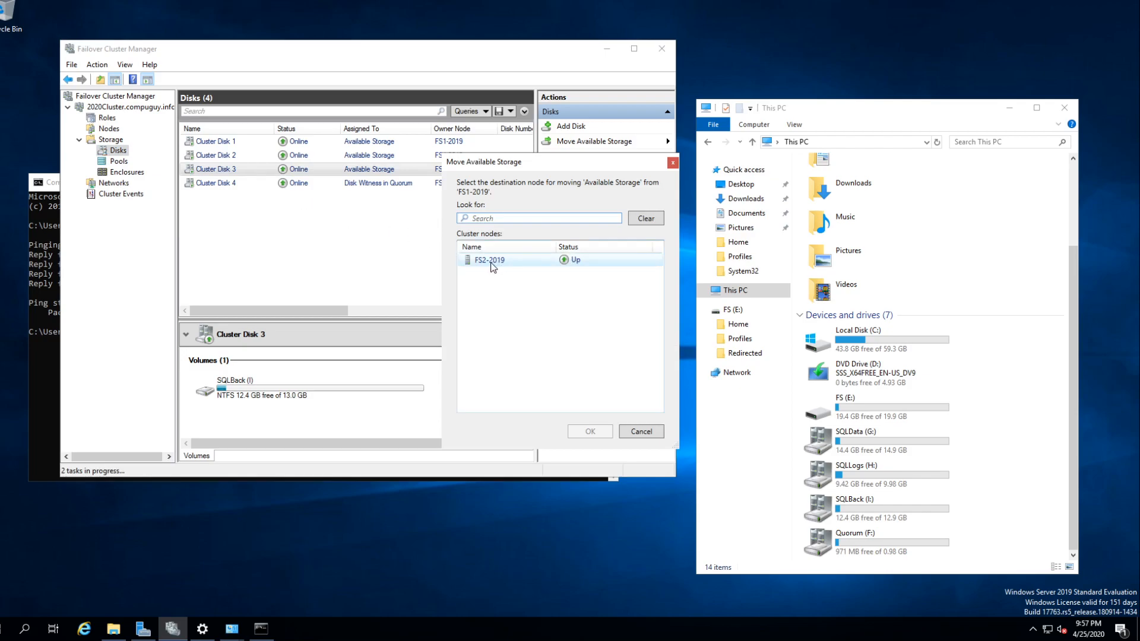
click(493, 265)
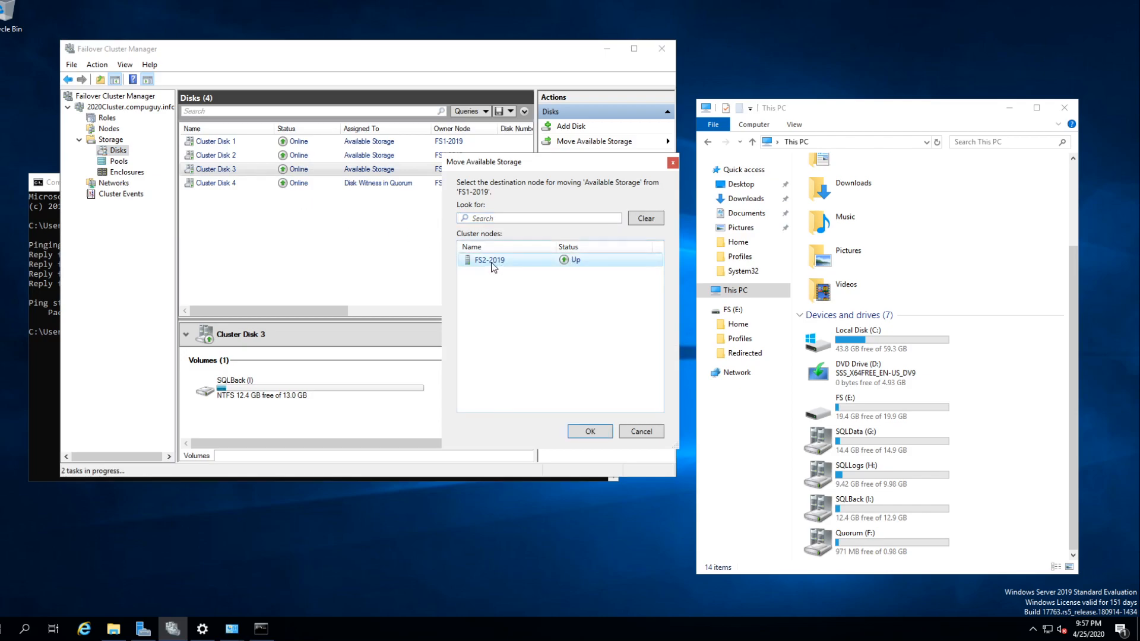
click(594, 432)
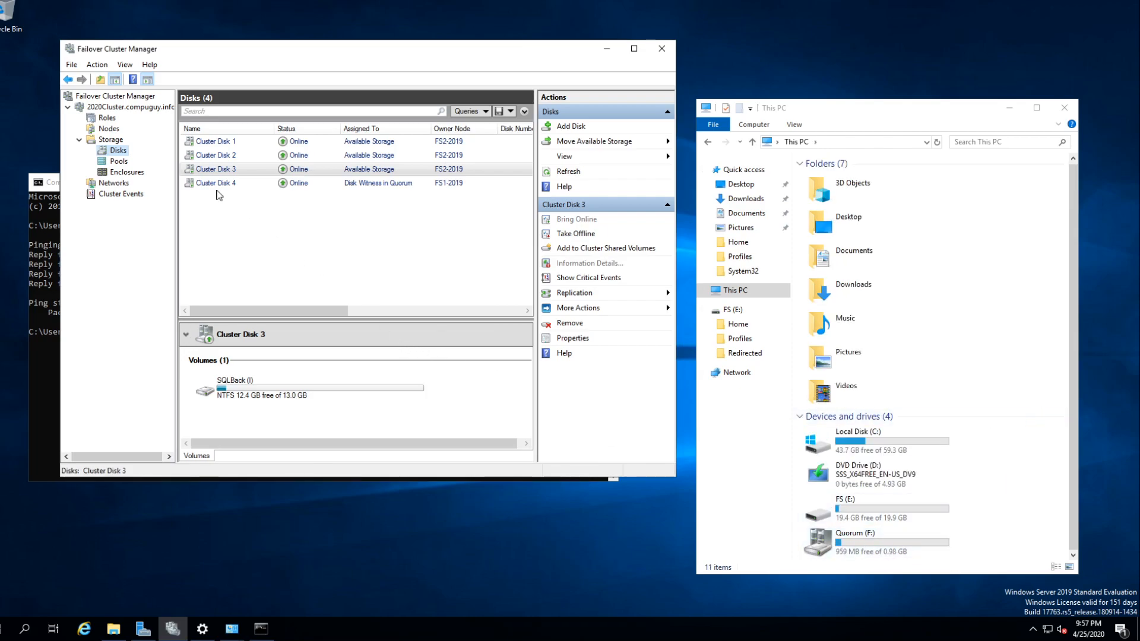
- Switch to the Windows Server 2019 - File Server 2 virtual machine and check the drives in This PC
mouse_move(214, 5)
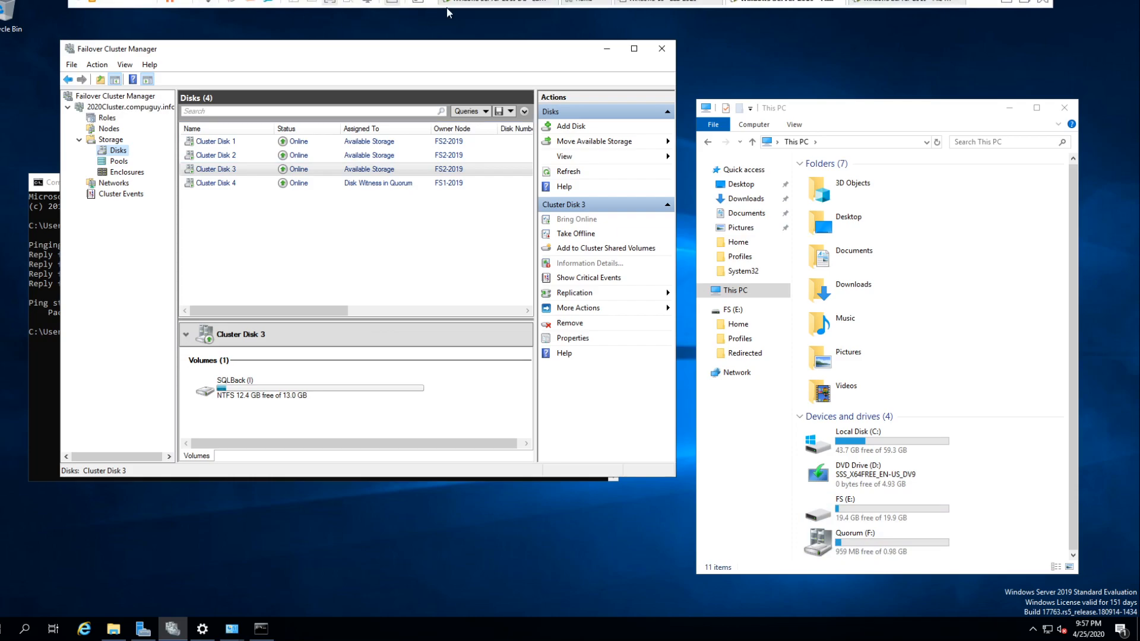
click(329, 3)
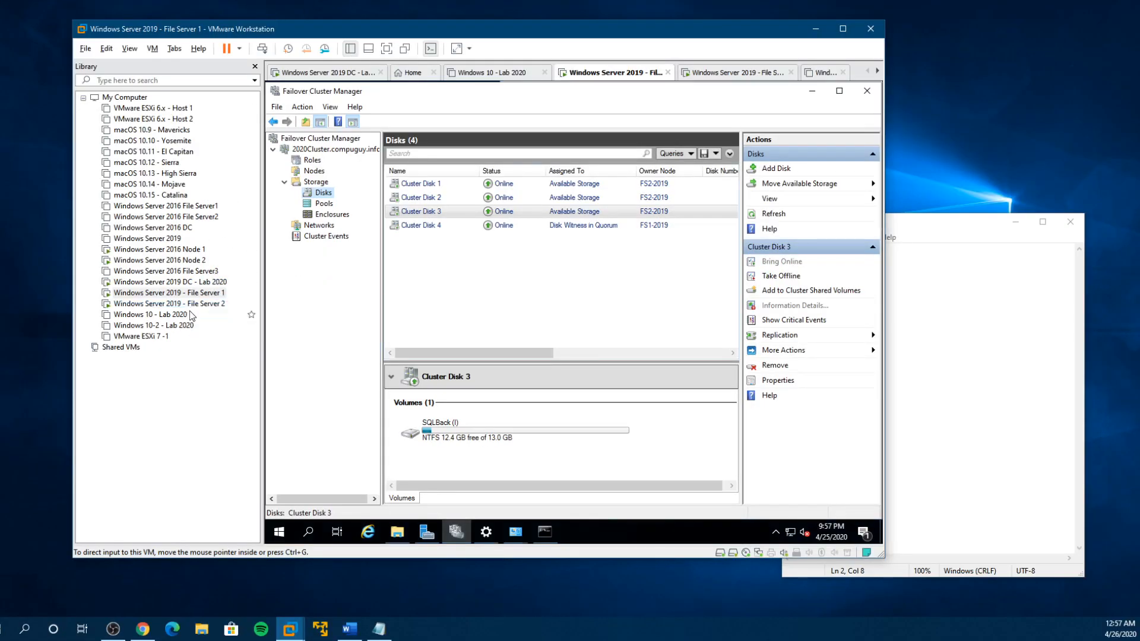
click(177, 304)
right_click(177, 305)
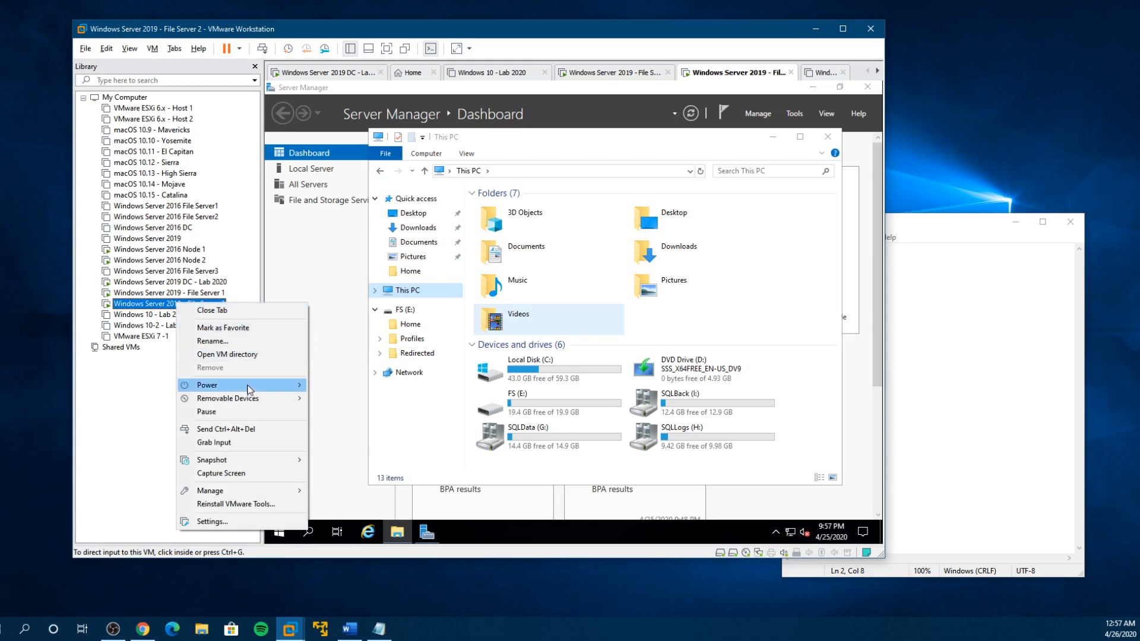
click(473, 406)
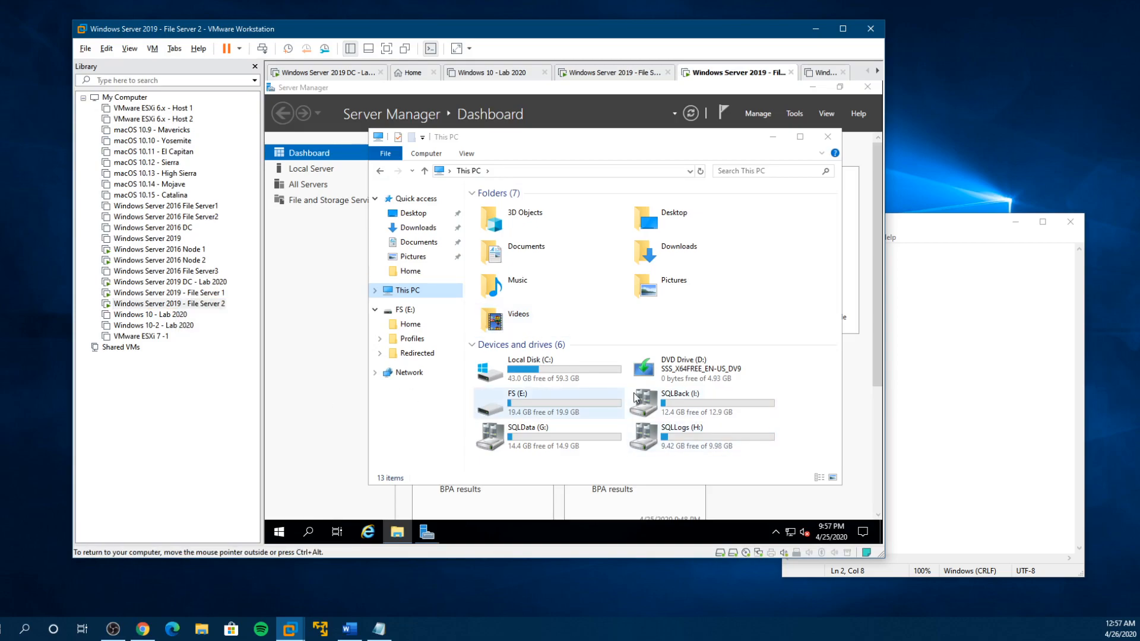
- Launch Failover Cluster Manager from the Windows Administrative Tools on File Server 2
click(280, 532)
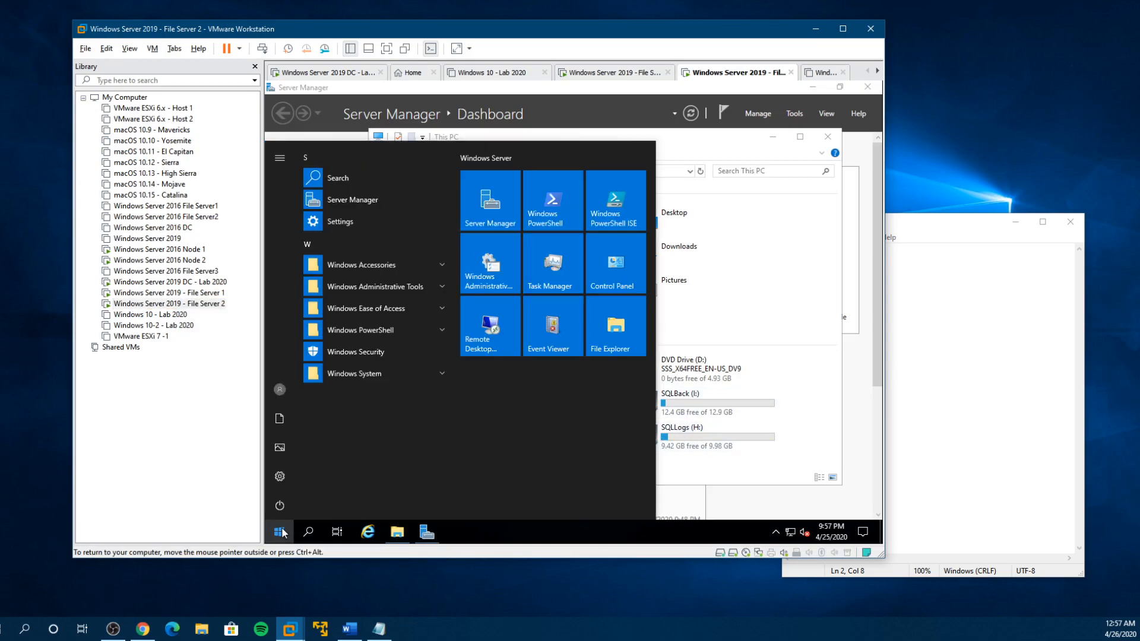
click(411, 289)
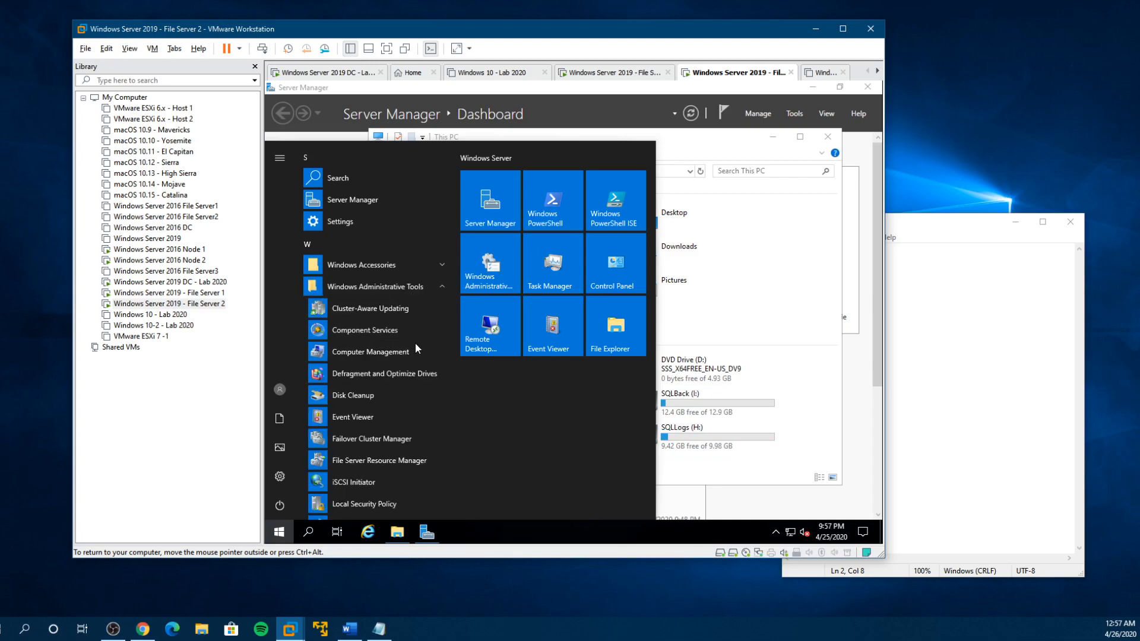
click(389, 446)
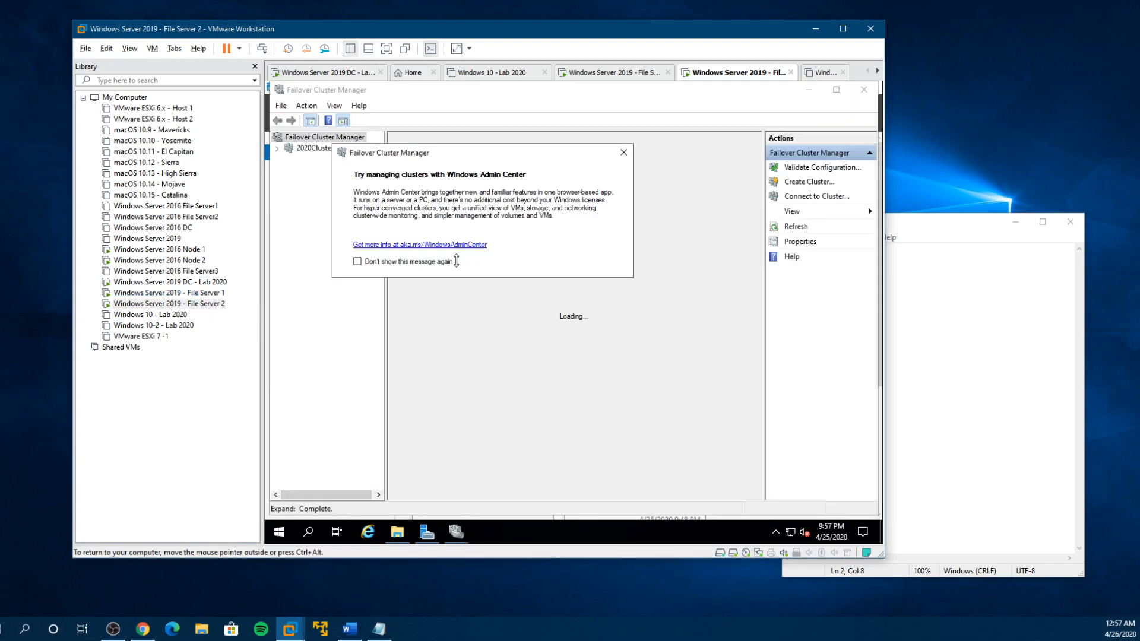
- Permanently dismiss the Windows Admin Center notice, then check the nodes and disks of 2020Cluster
click(357, 261)
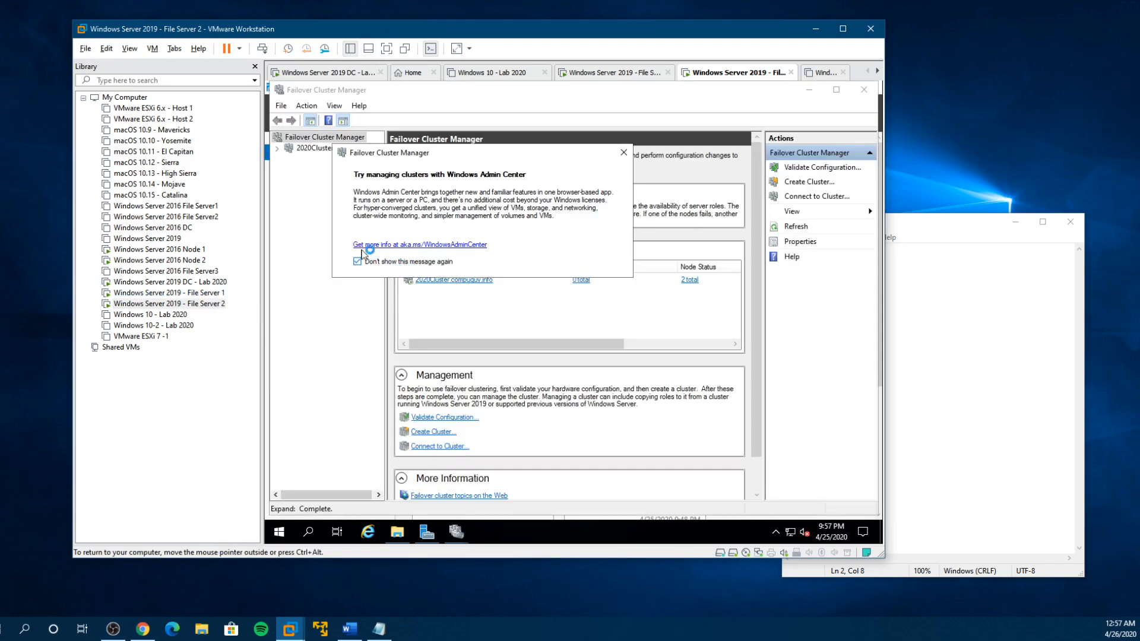
click(622, 155)
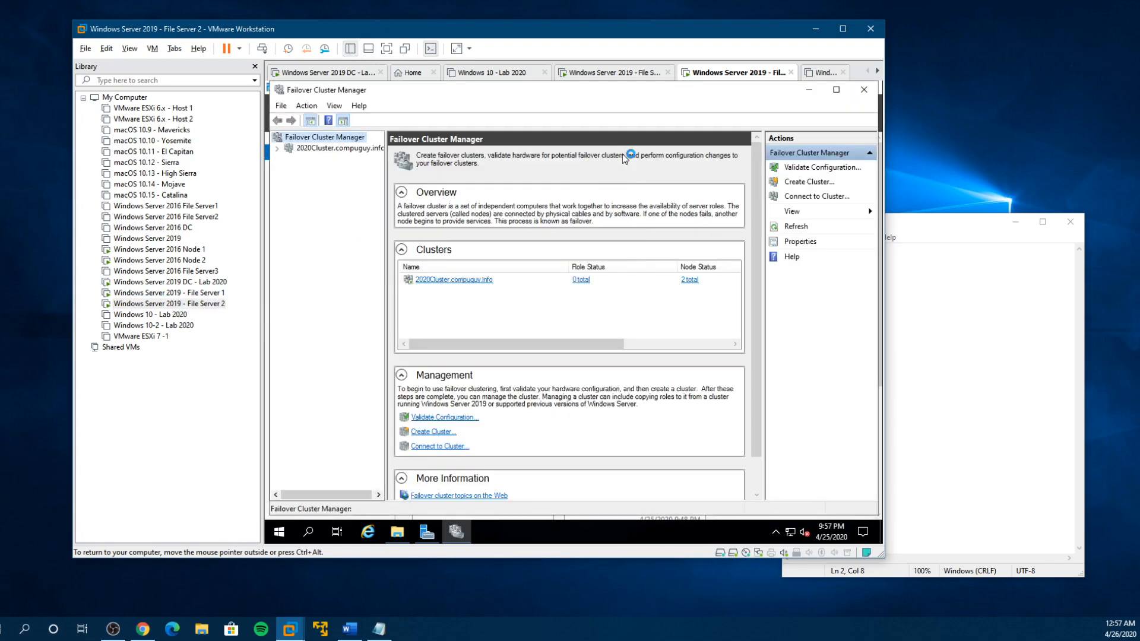
click(277, 148)
click(318, 170)
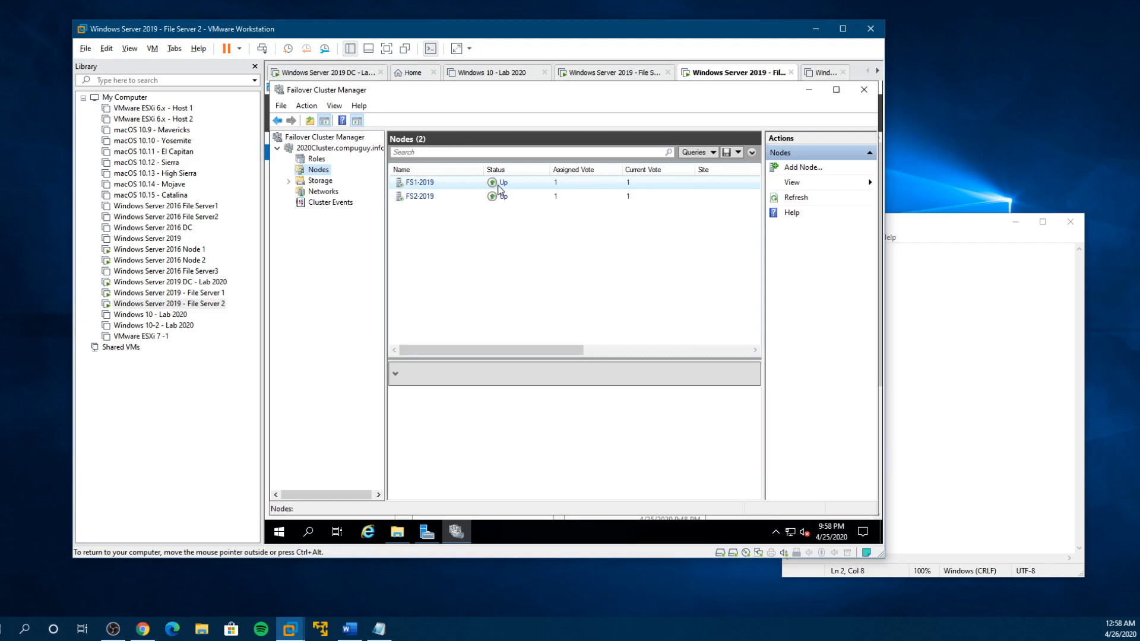
click(318, 181)
click(327, 192)
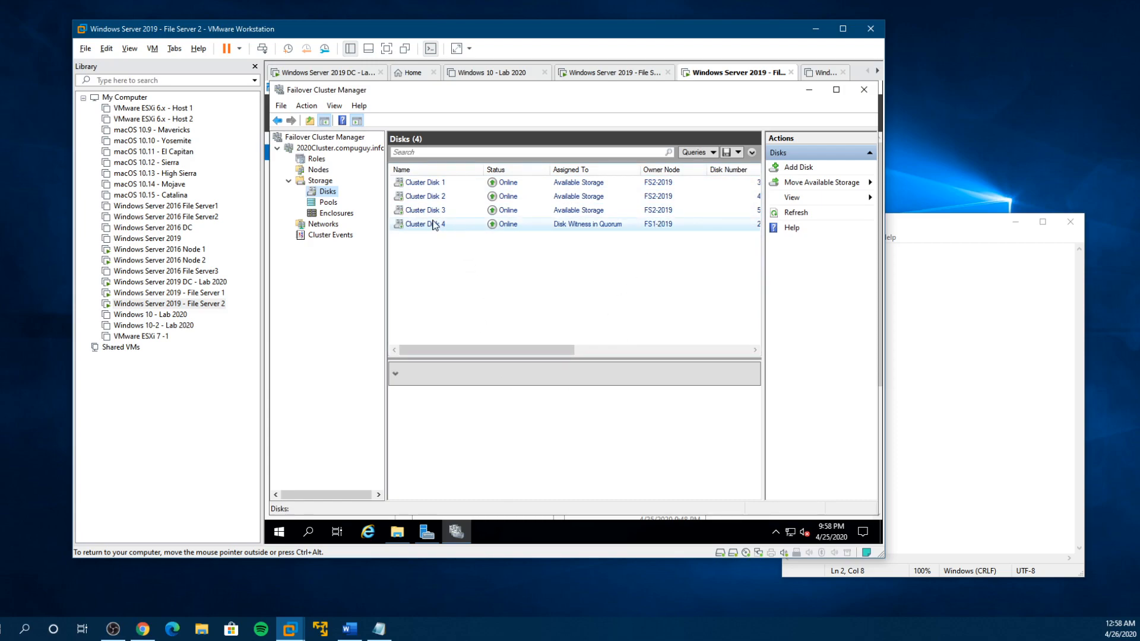
- Simulate a failure of Cluster Disk 4, the disk witness in quorum
right_click(605, 227)
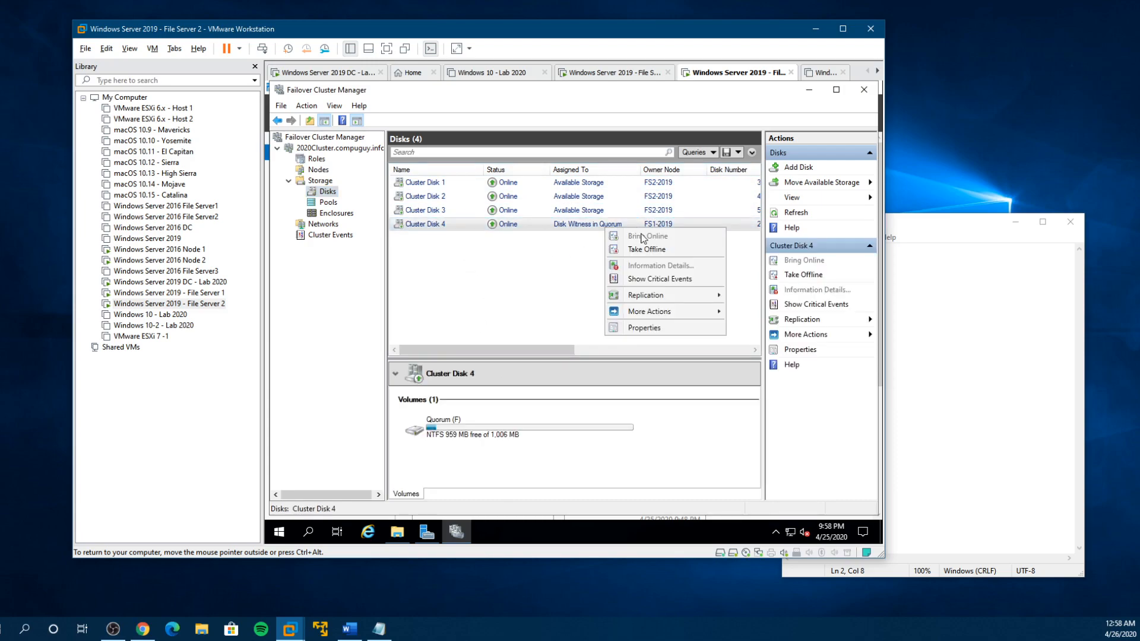
mouse_move(661, 313)
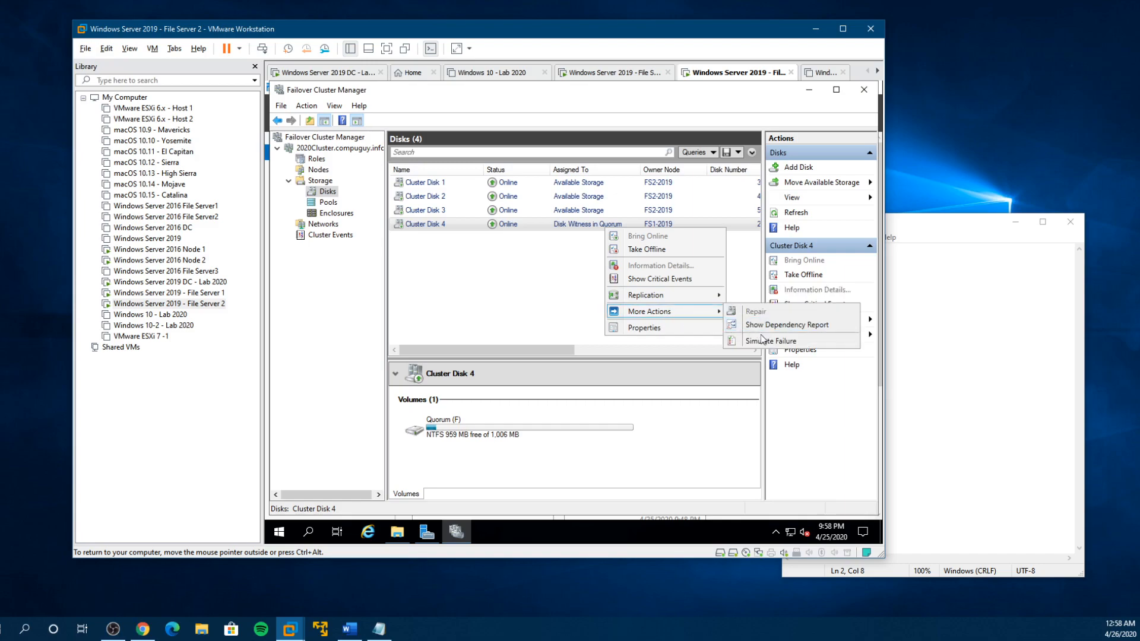
click(765, 342)
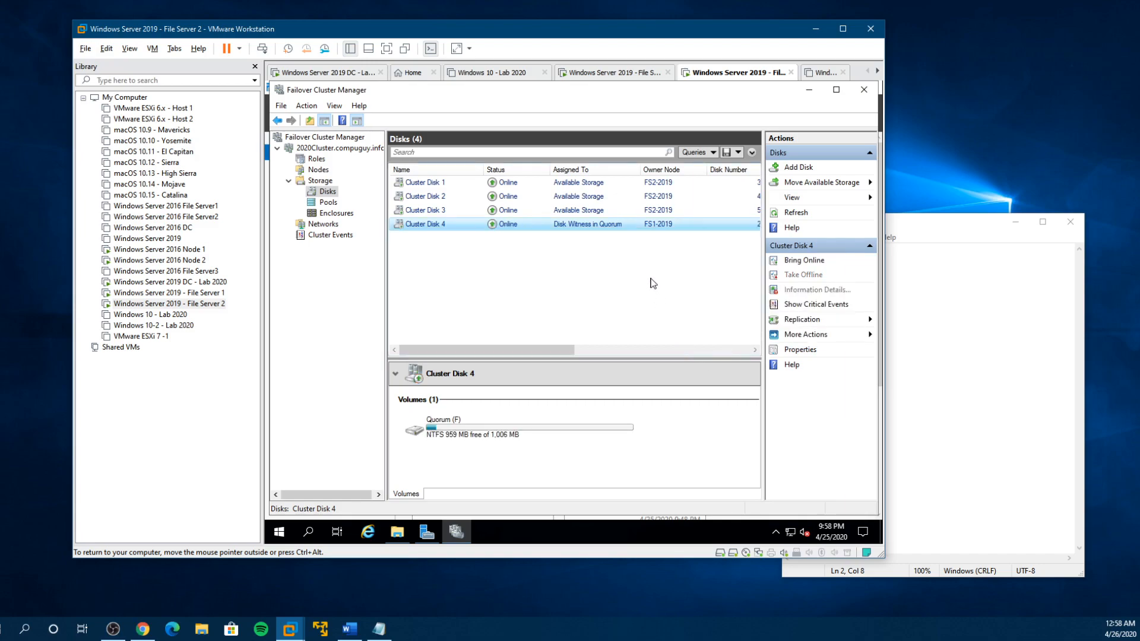
right_click(660, 225)
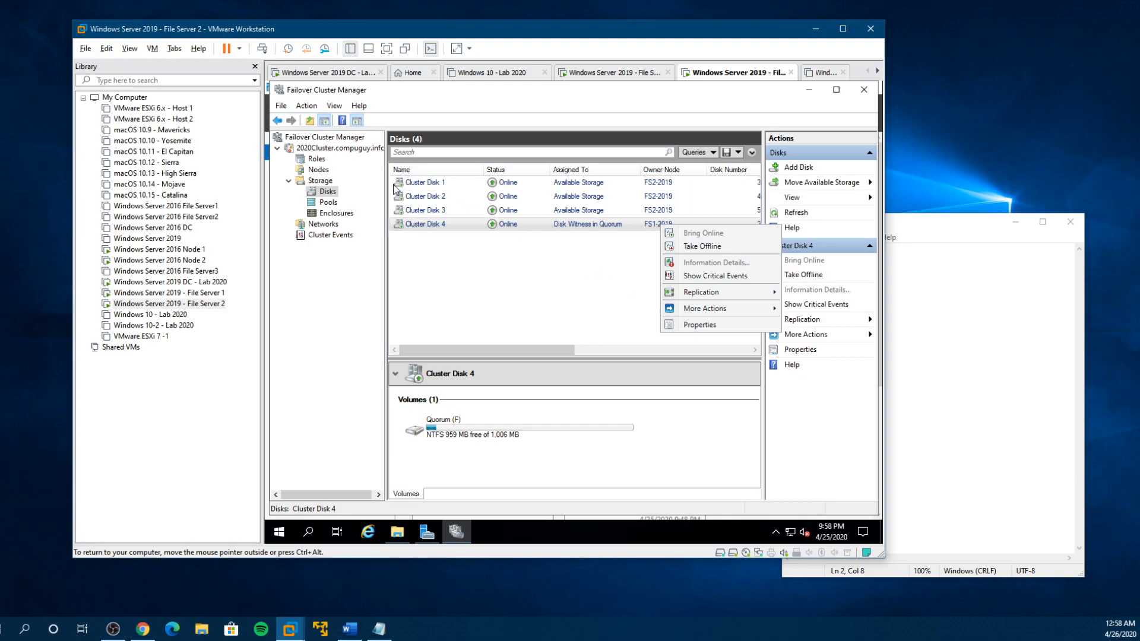
- Move the cluster's available storage to the best possible node
right_click(331, 191)
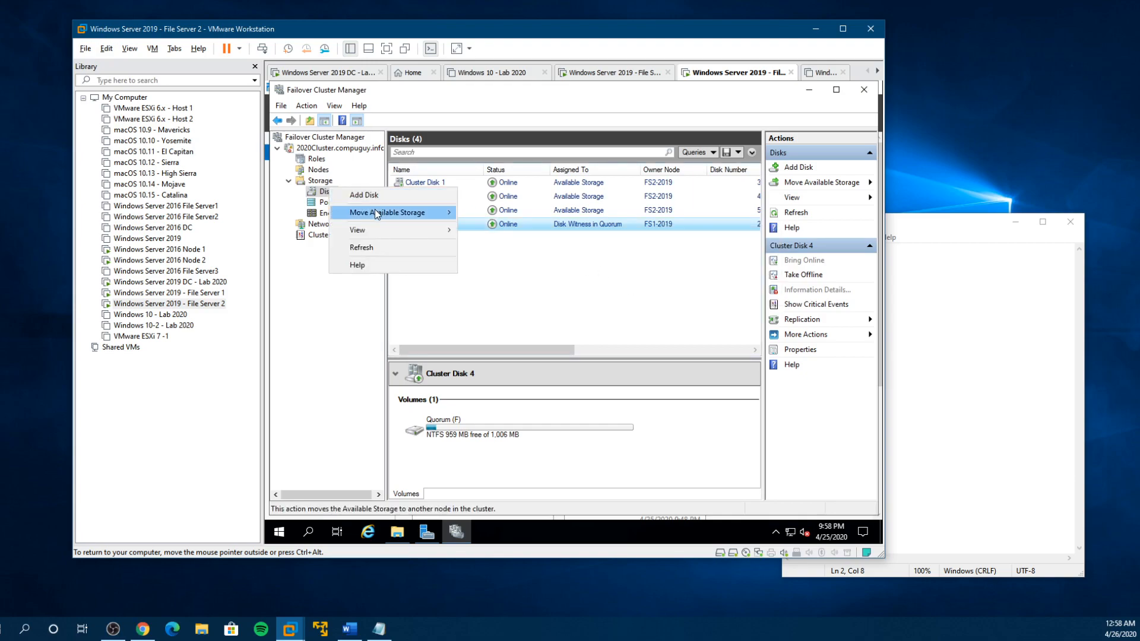
mouse_move(376, 211)
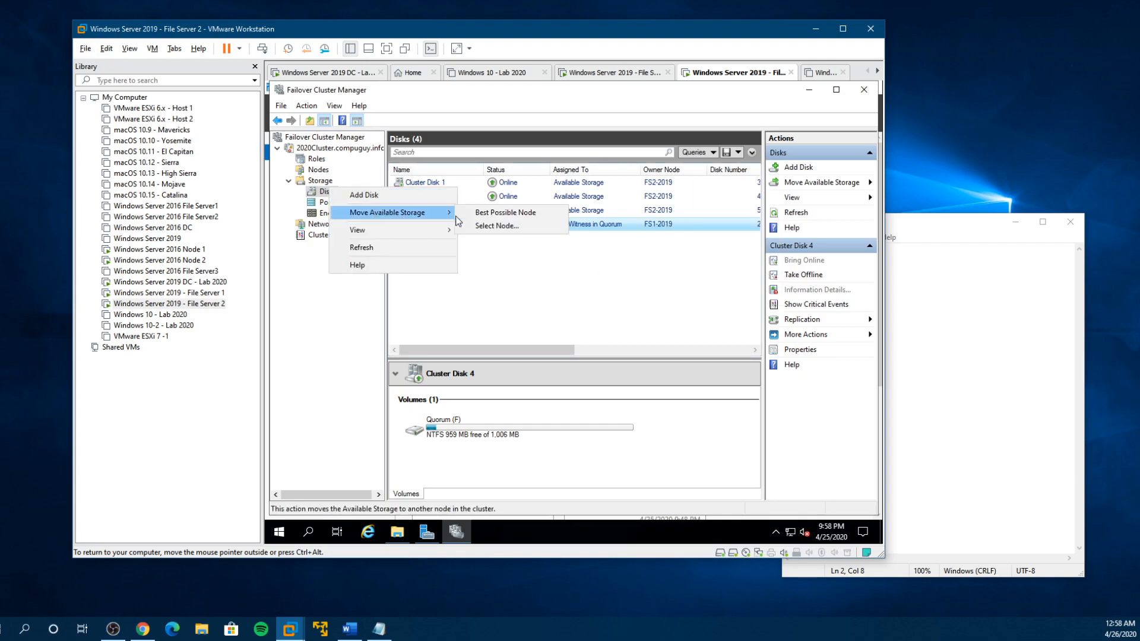
click(502, 214)
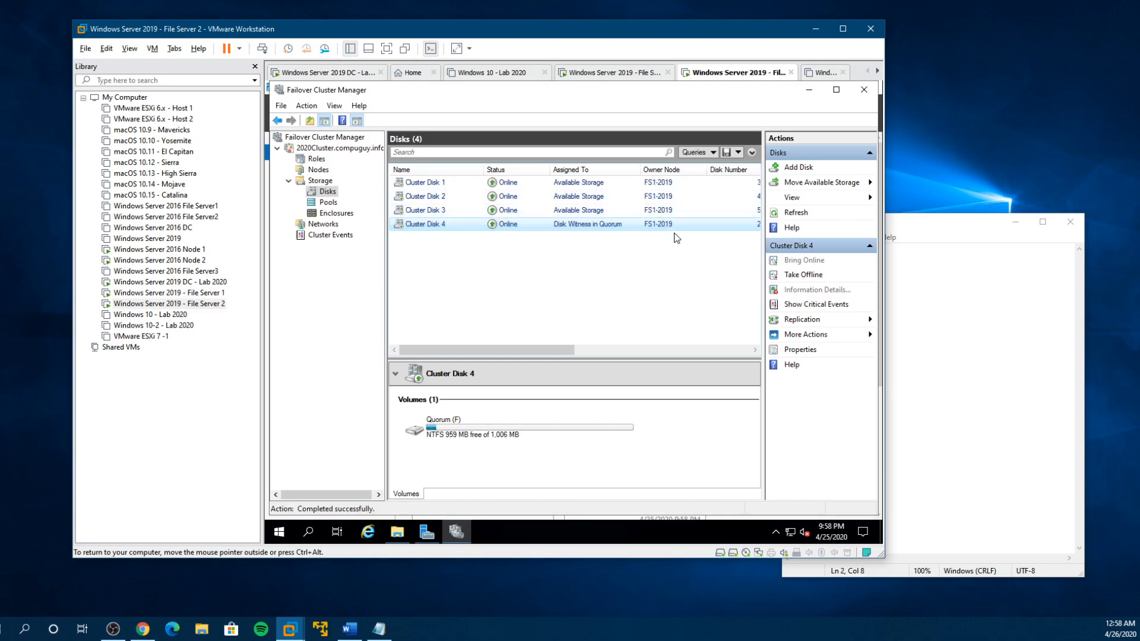
- Switch to the Windows Server 2019 - File Server 1 virtual machine and check its drives in This PC
click(178, 294)
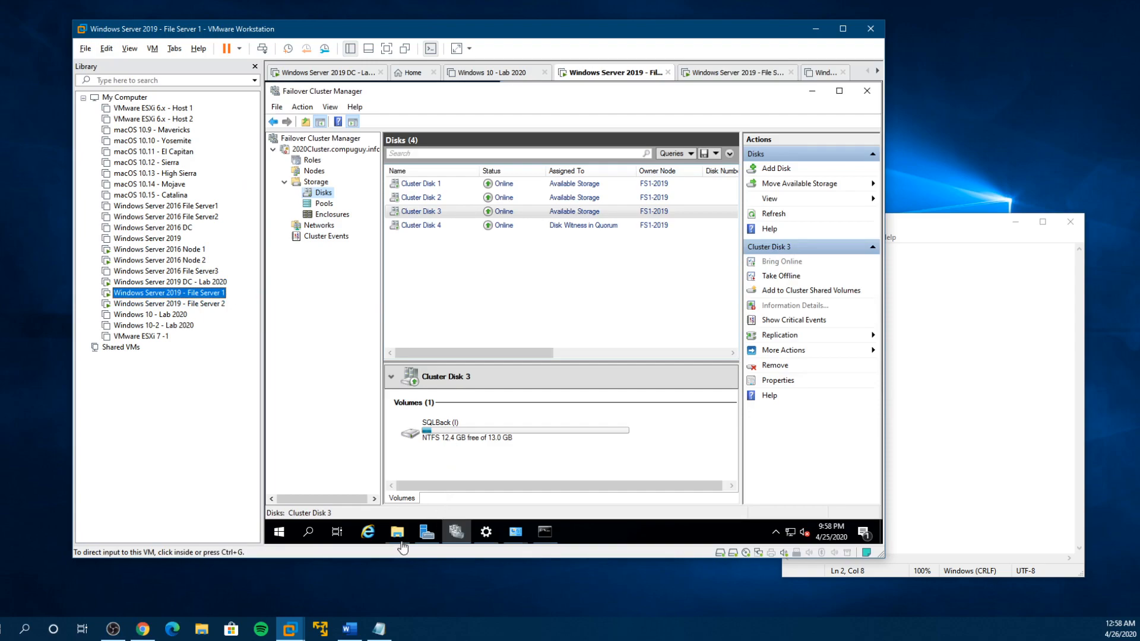
click(397, 531)
scroll(620, 437, down, 2)
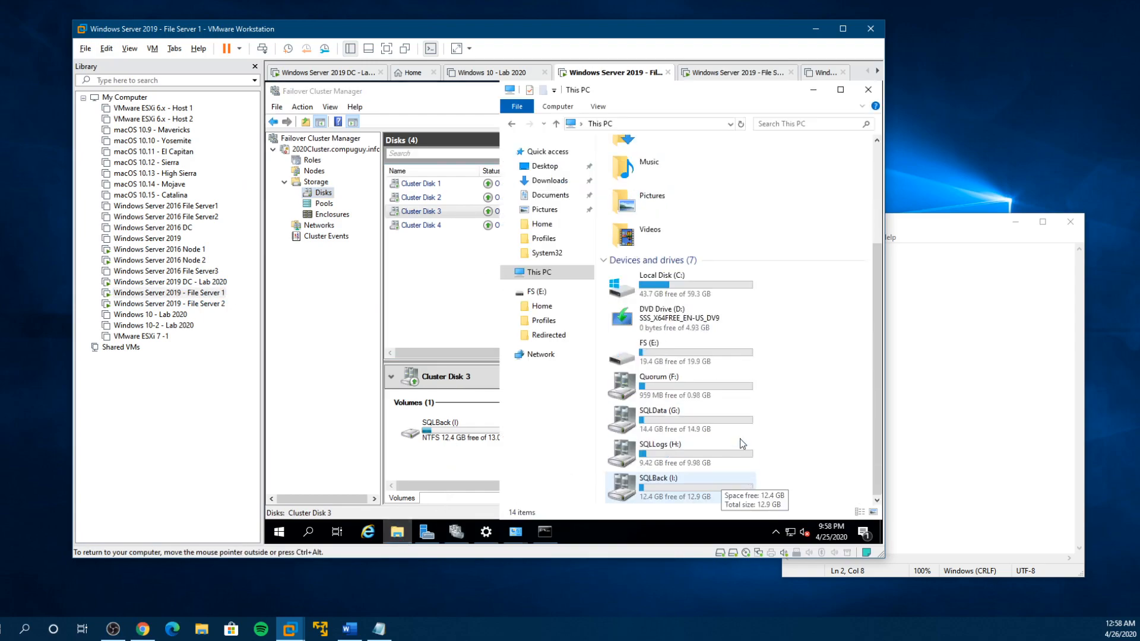
- Move the available storage to the selected node FS2-2019, then check the drives in This PC and close File Explorer
right_click(326, 196)
mouse_move(415, 219)
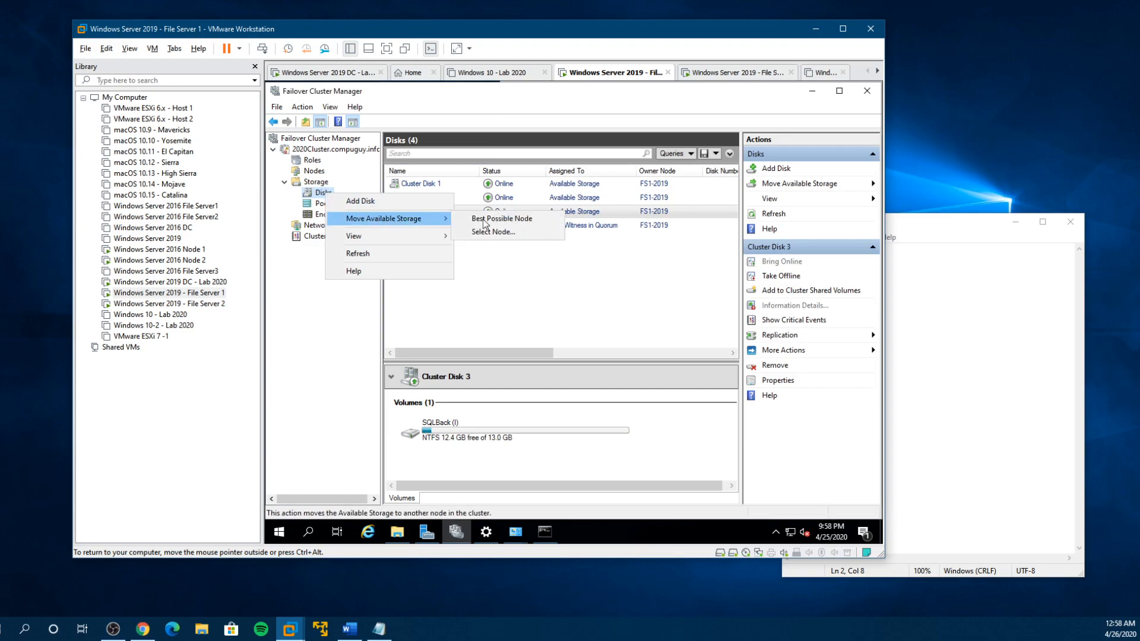
click(501, 232)
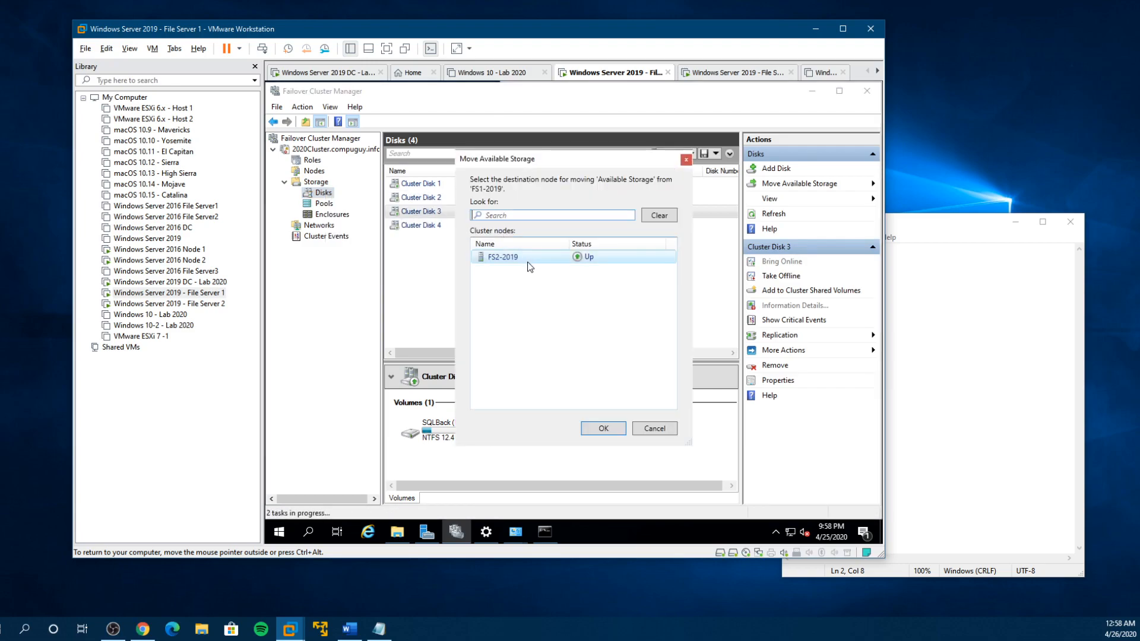
click(516, 263)
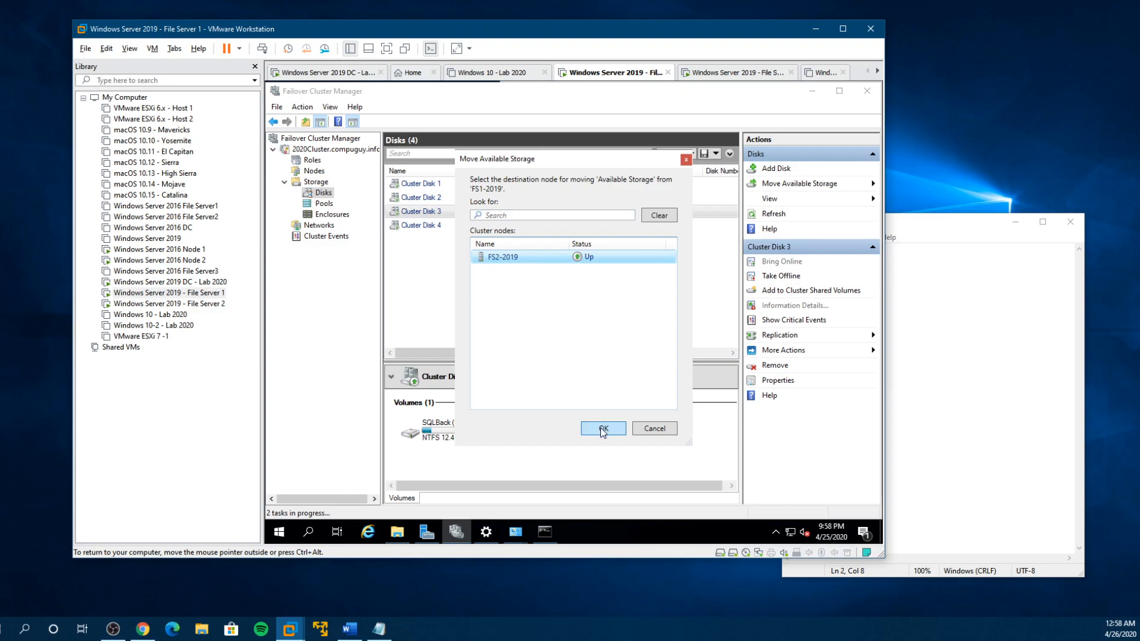
click(602, 429)
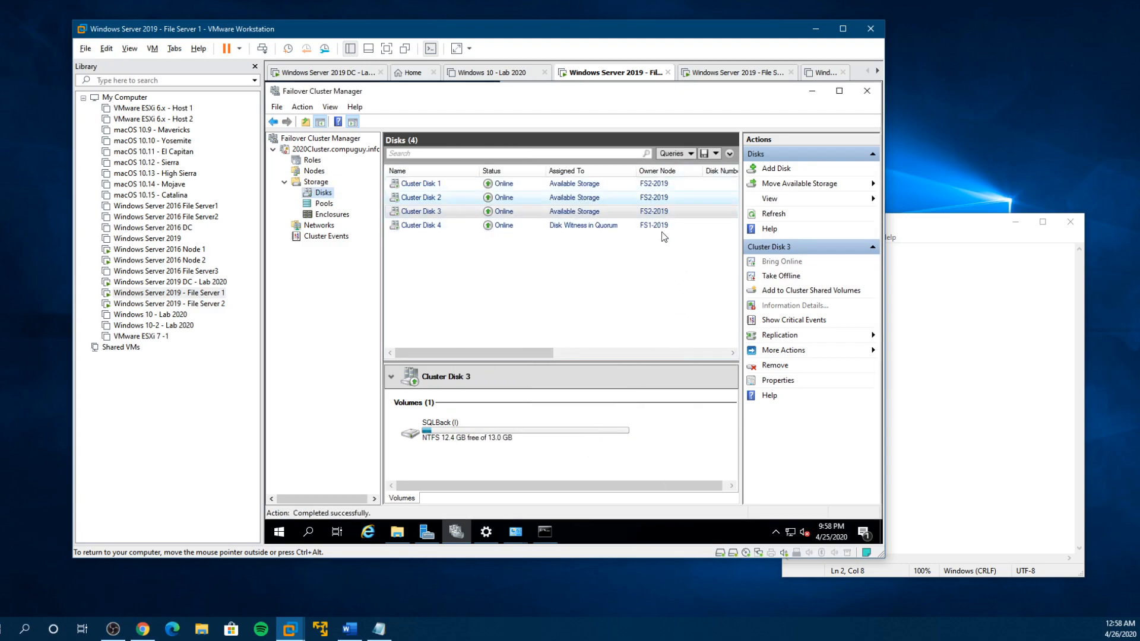
click(396, 534)
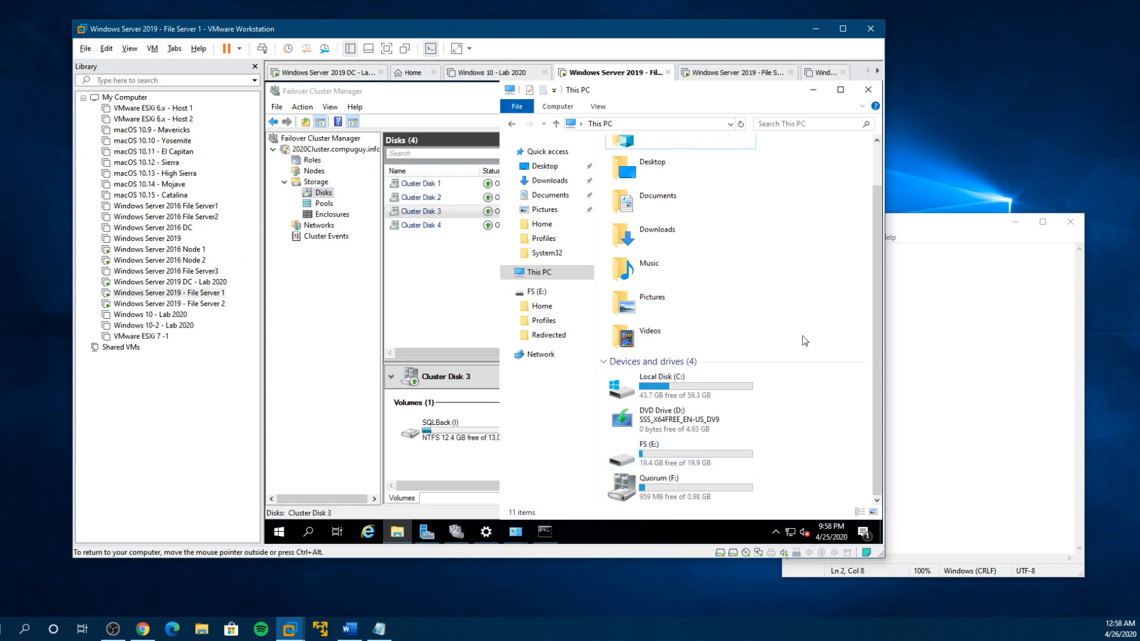
click(868, 89)
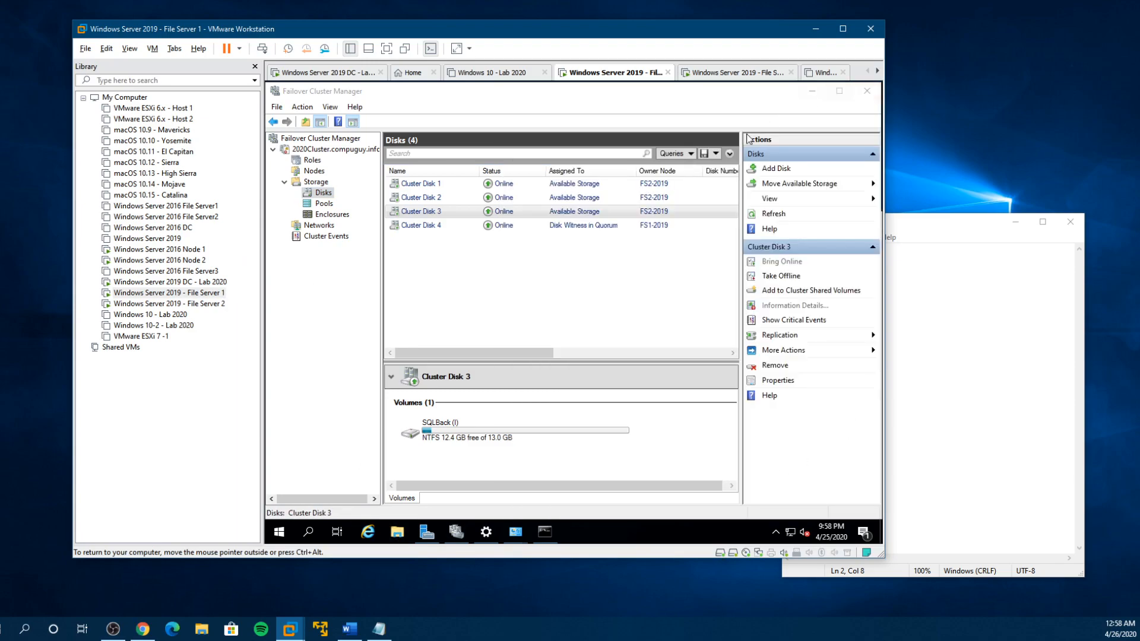
- Review the cluster's pools, enclosures and roles, and inspect the properties of Cluster Network 1
click(324, 203)
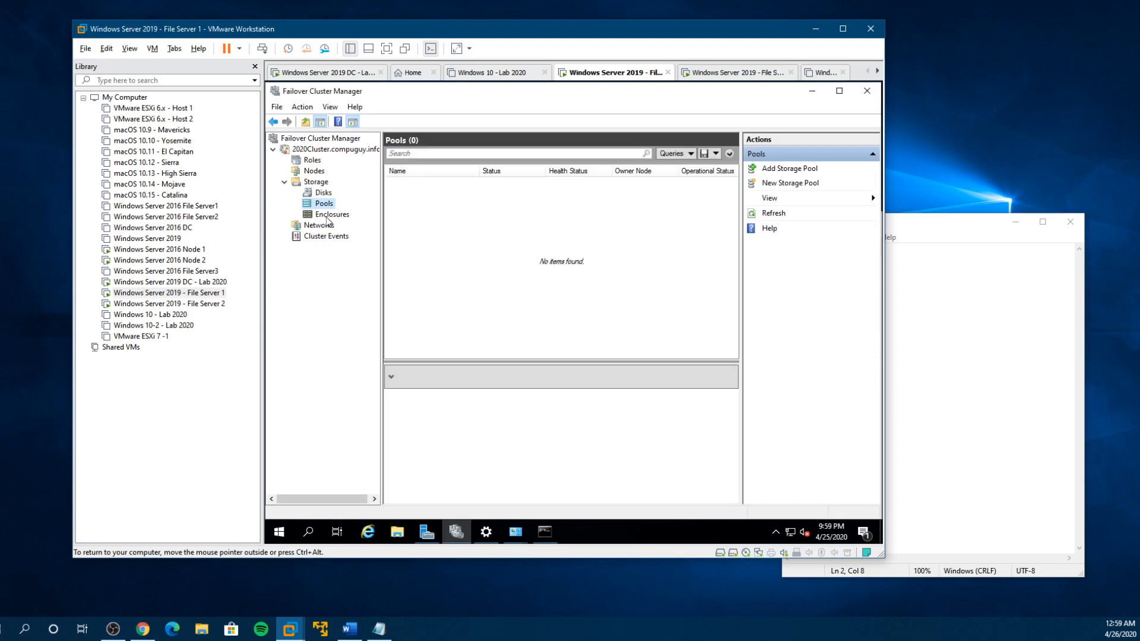
click(328, 215)
click(321, 226)
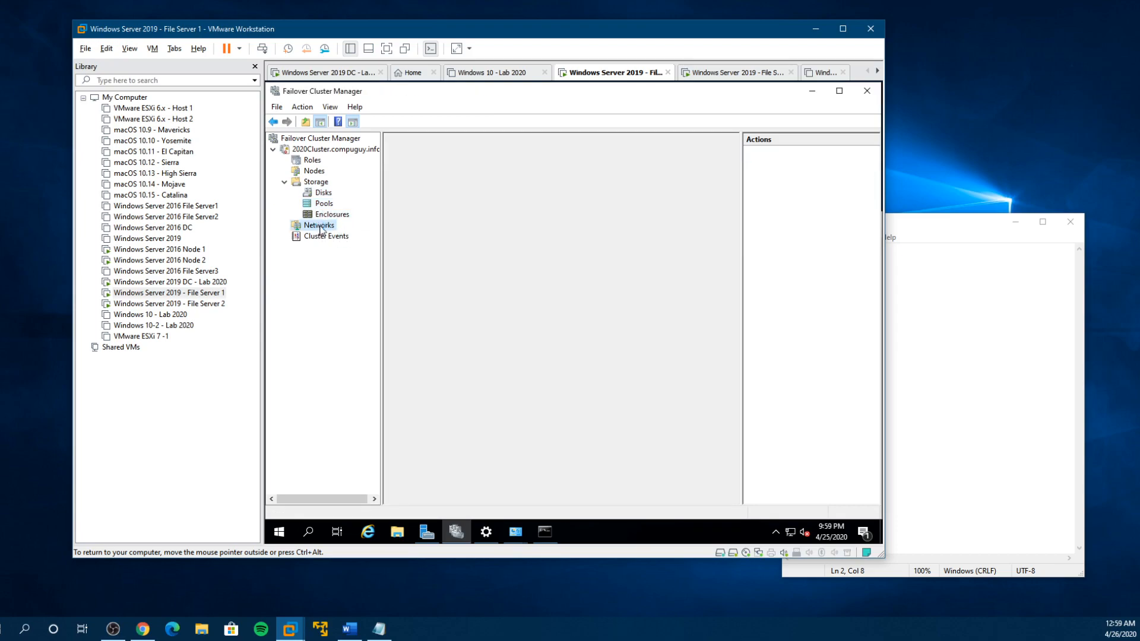
double_click(411, 183)
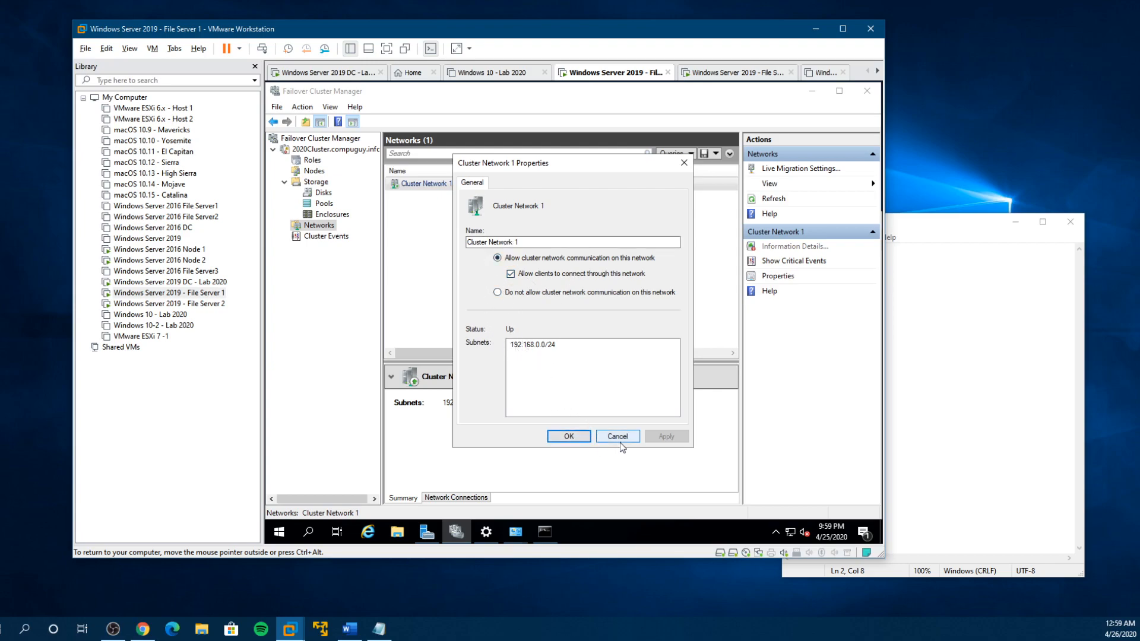
click(588, 442)
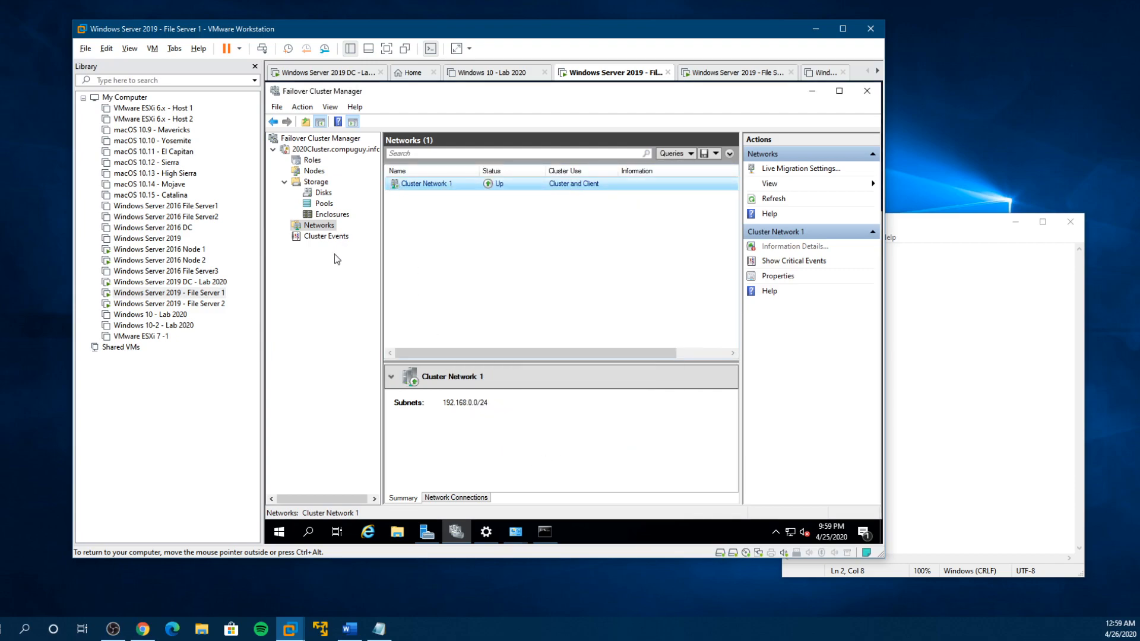
click(311, 160)
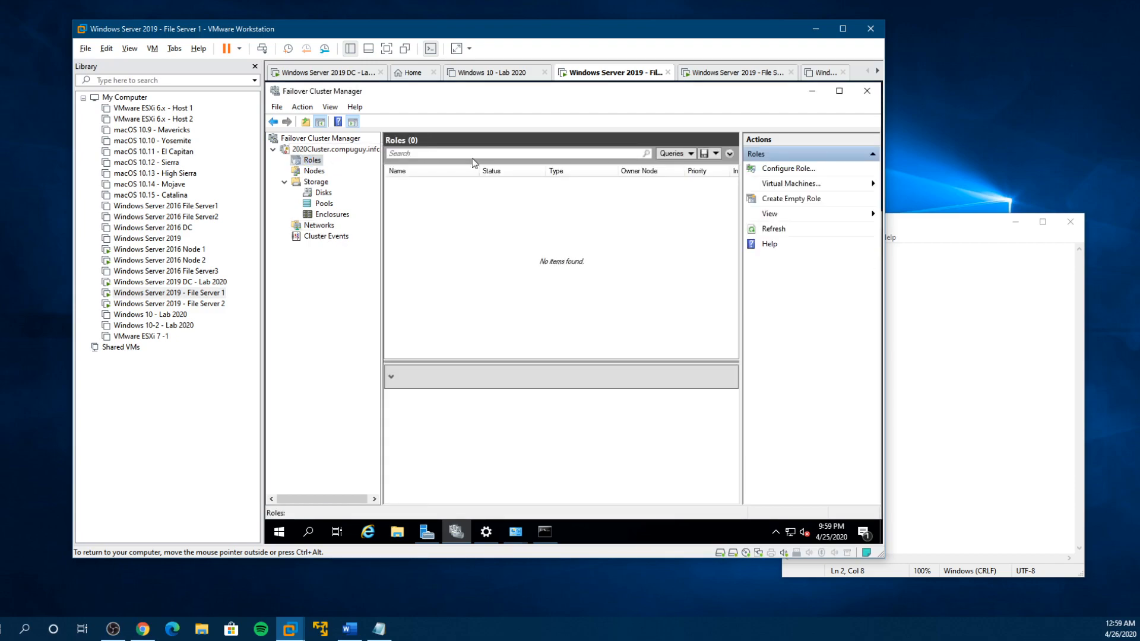
- Pause node FS1-2019 and drain its roles
click(316, 172)
click(418, 188)
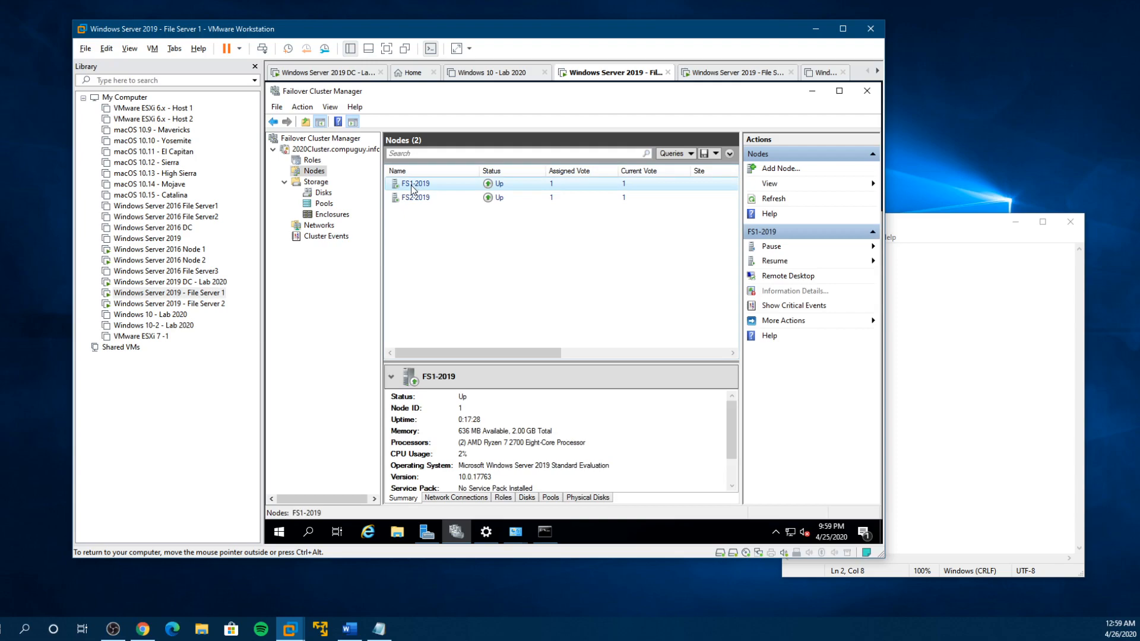
right_click(413, 188)
mouse_move(469, 195)
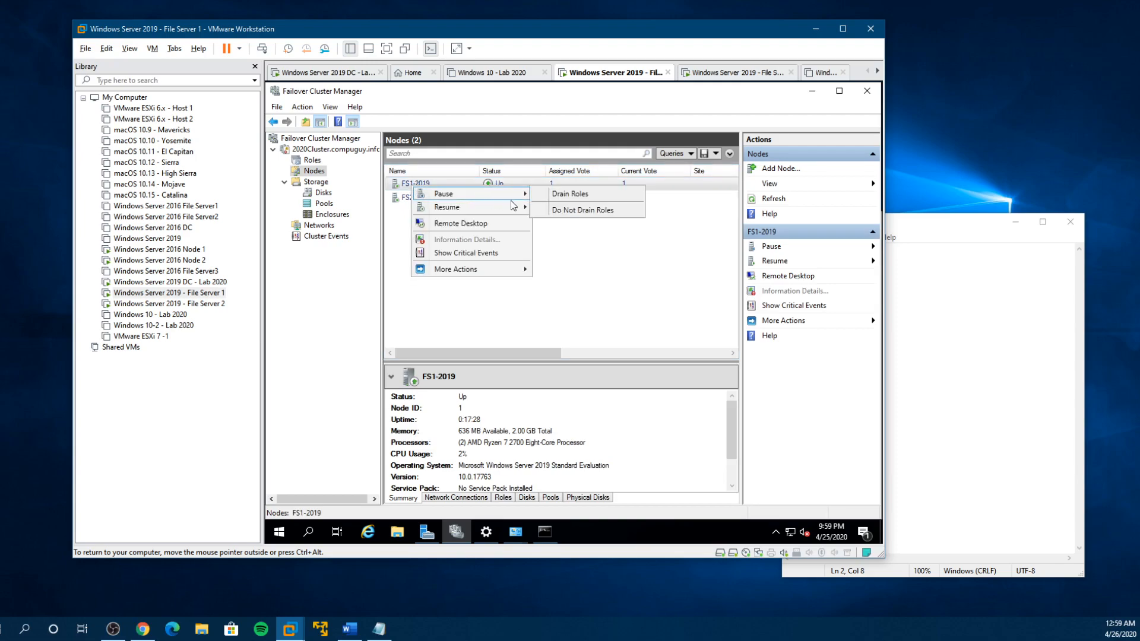
click(571, 196)
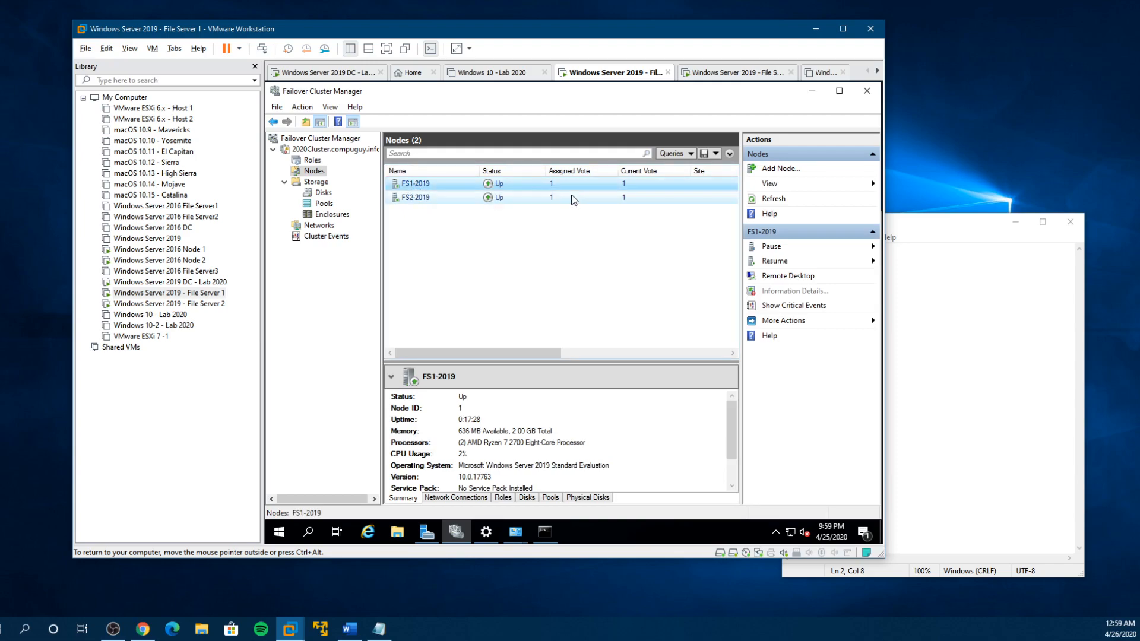
- Check the drives in This PC on File Server 1 and the status of node FS1-2019
click(397, 531)
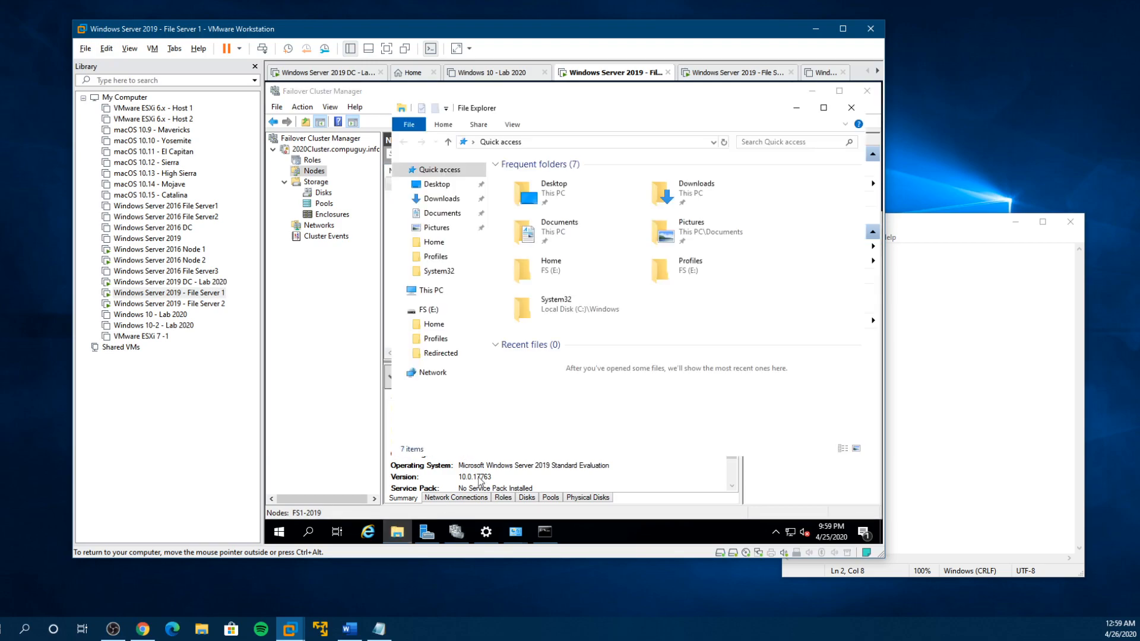
click(429, 290)
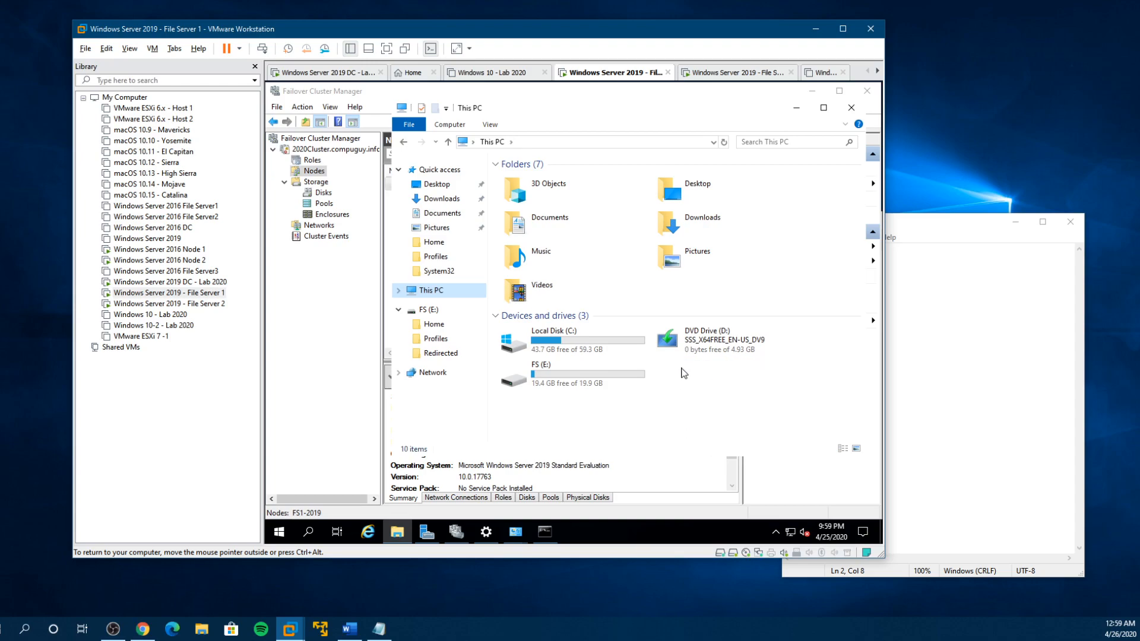
click(313, 172)
click(423, 186)
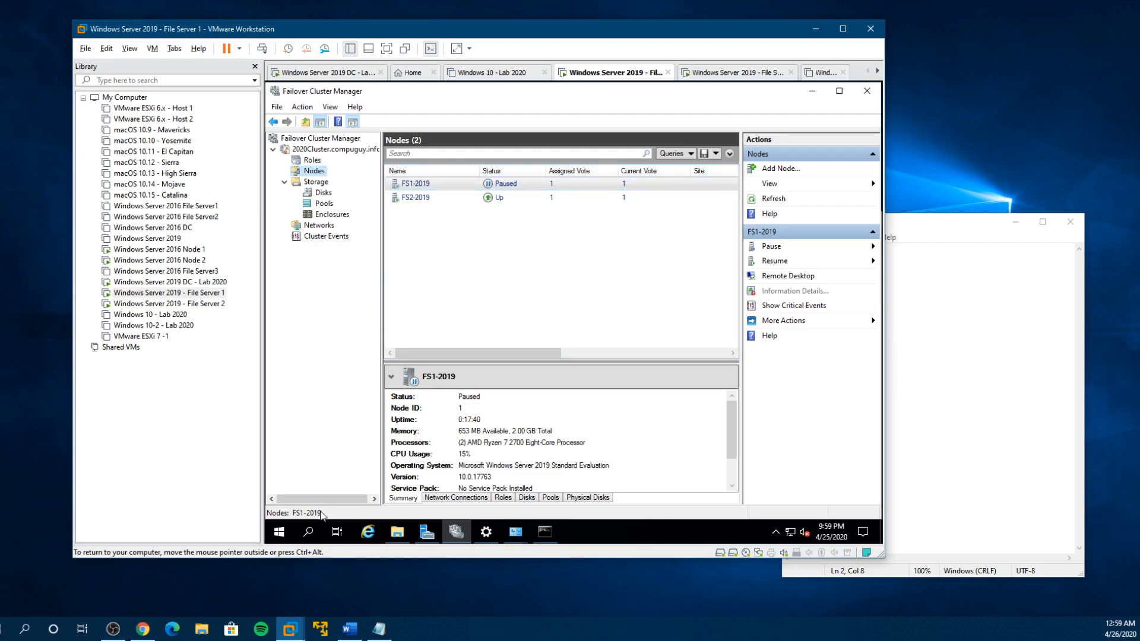
- Restart Windows on File Server 1 to take node FS1-2019 down
click(280, 530)
click(288, 506)
click(303, 482)
click(440, 471)
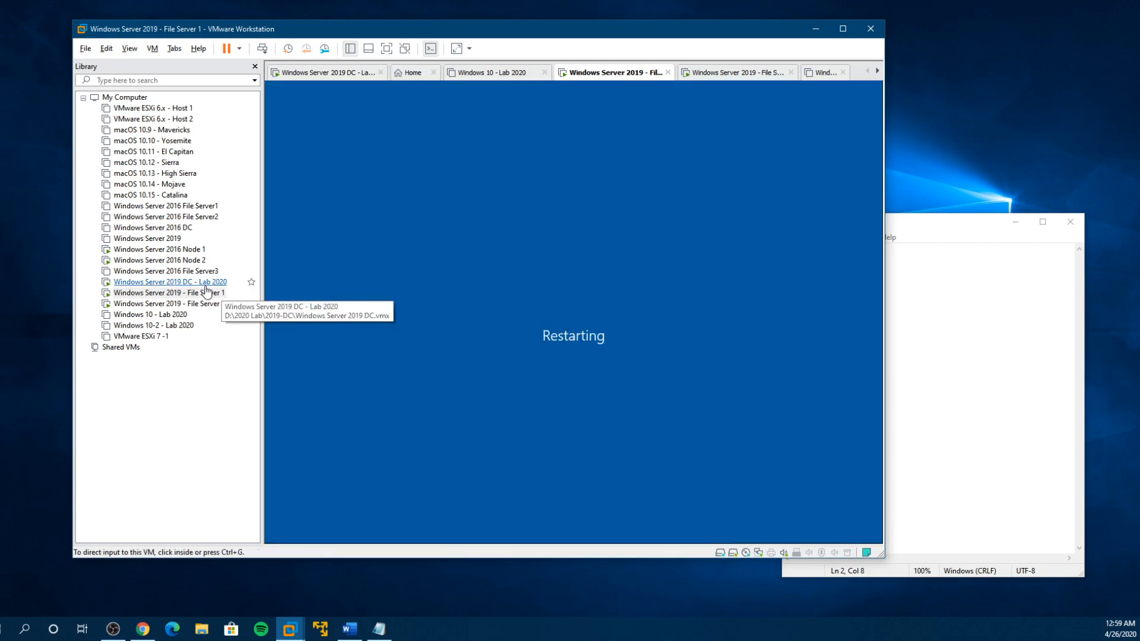
- Switch to the File Server 2 virtual machine and check the cluster's node status and the drives in This PC
click(195, 305)
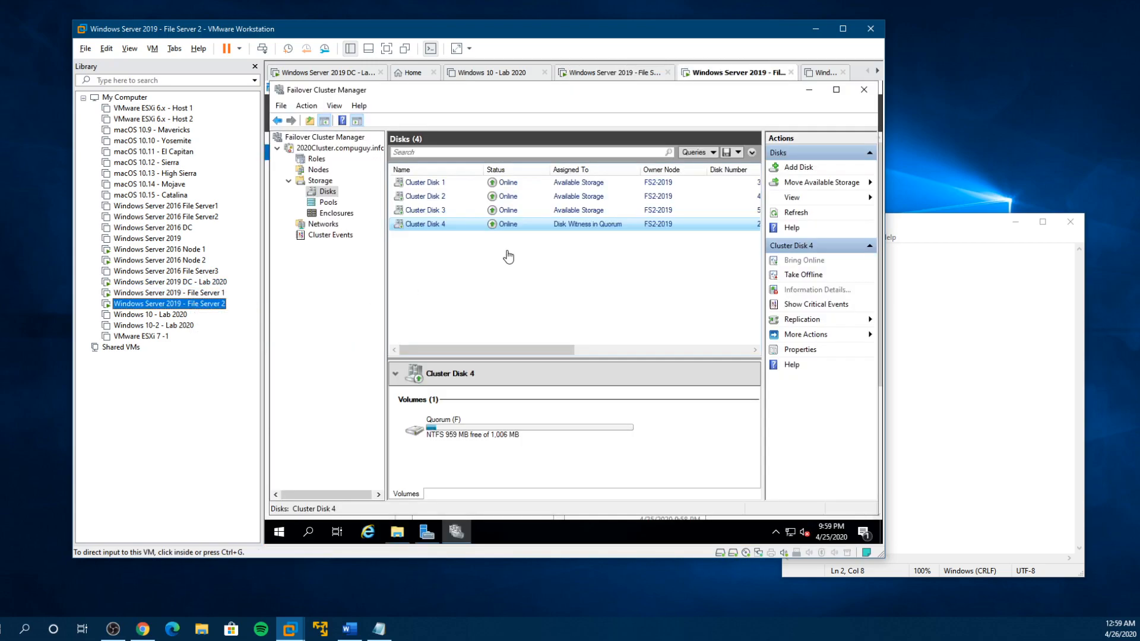
click(318, 170)
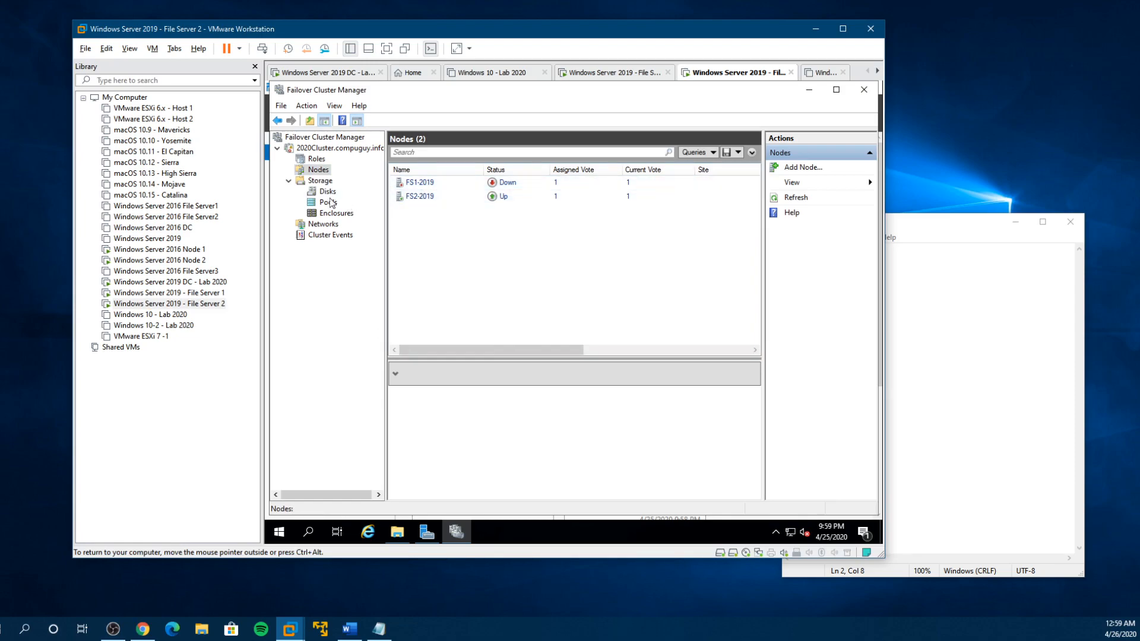
click(398, 532)
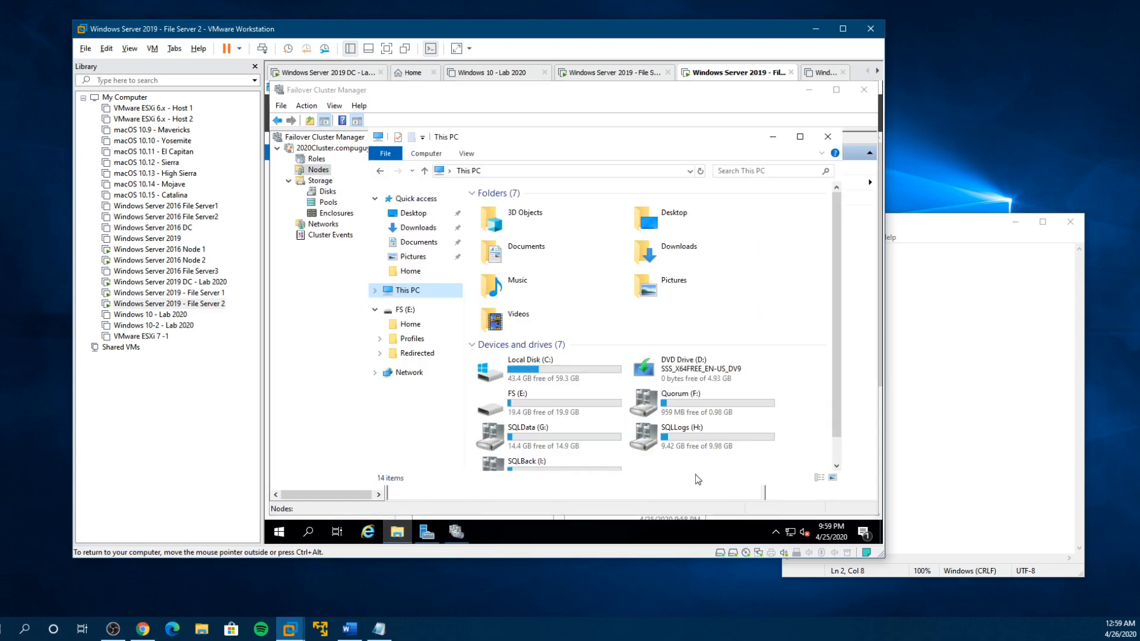
scroll(837, 421, down, 2)
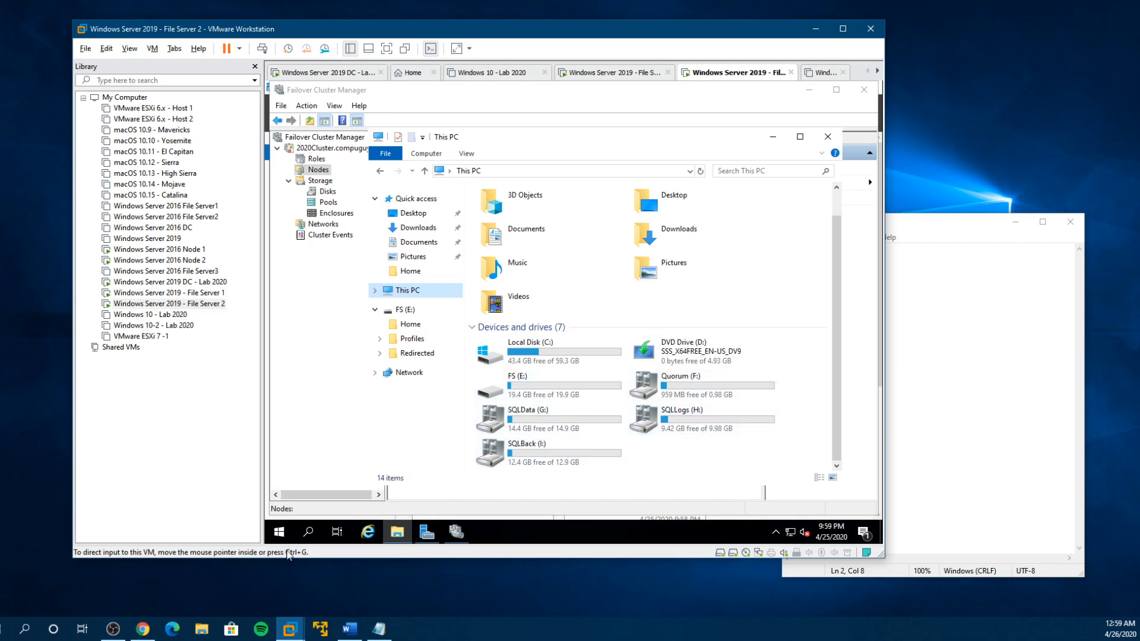
- Switch to the Windows Server 2019 DC virtual machine and browse to \\2020cluster in File Explorer
click(186, 282)
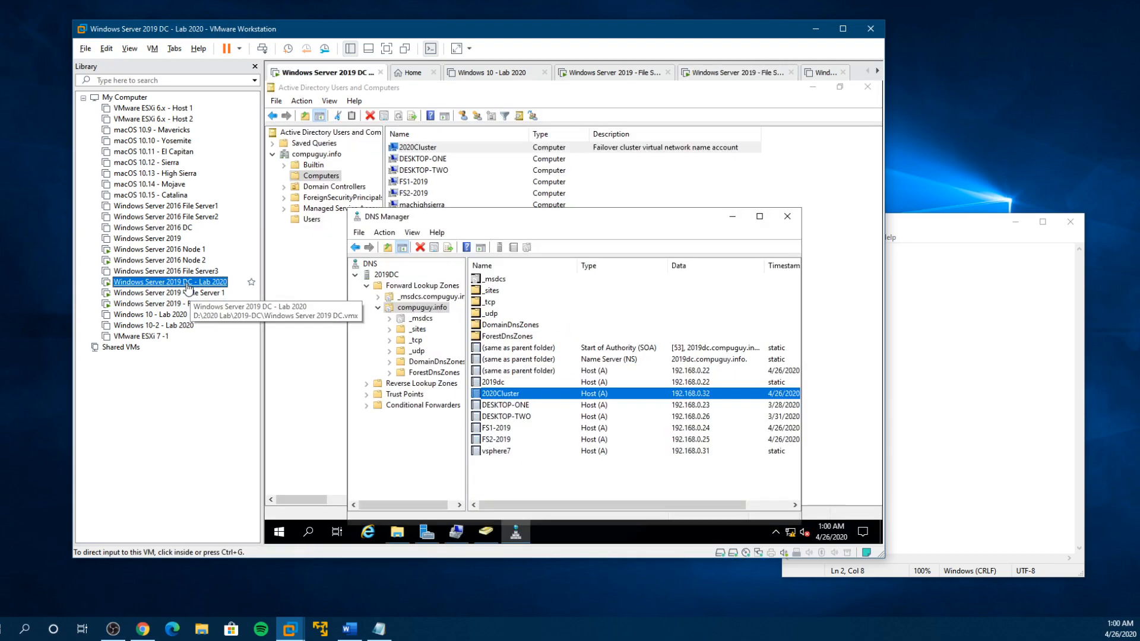
click(396, 536)
mouse_move(395, 536)
click(393, 509)
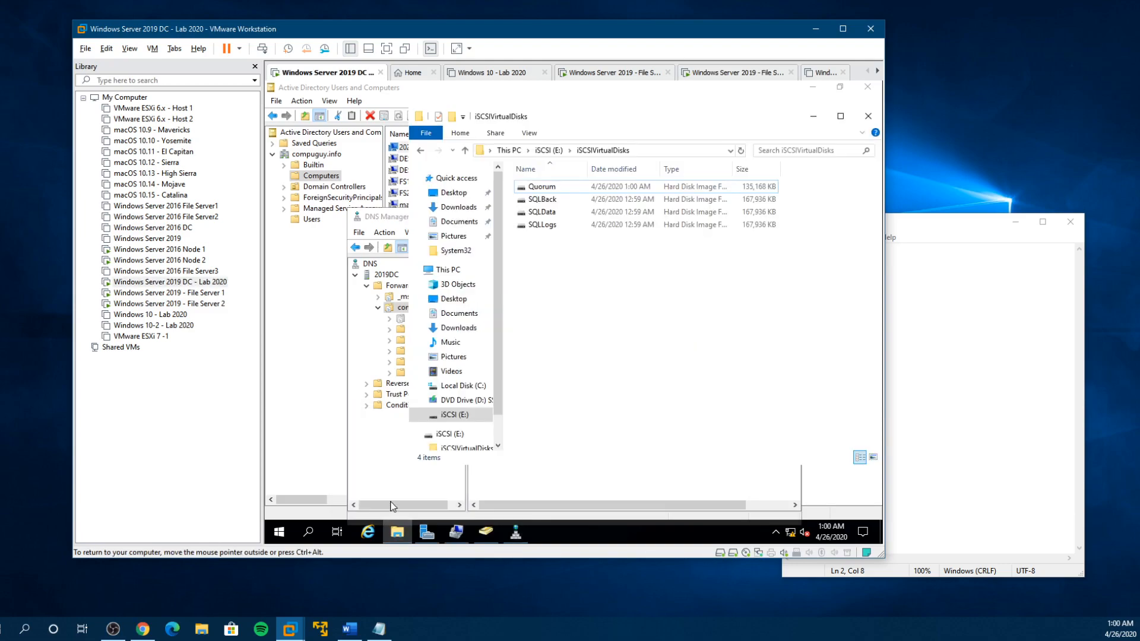
click(403, 532)
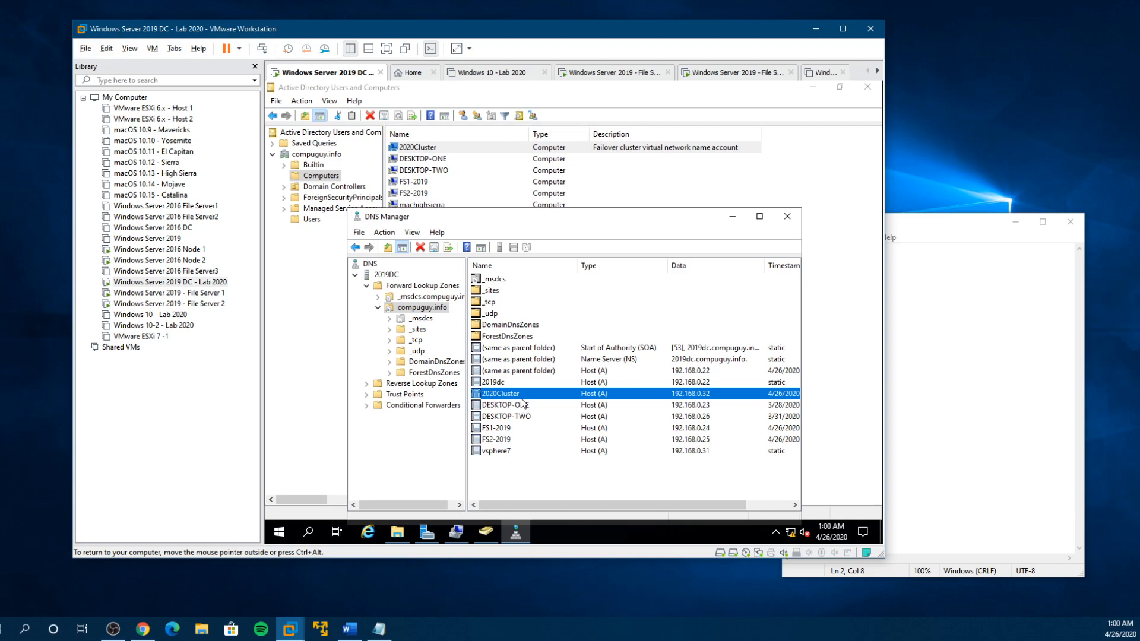
click(397, 532)
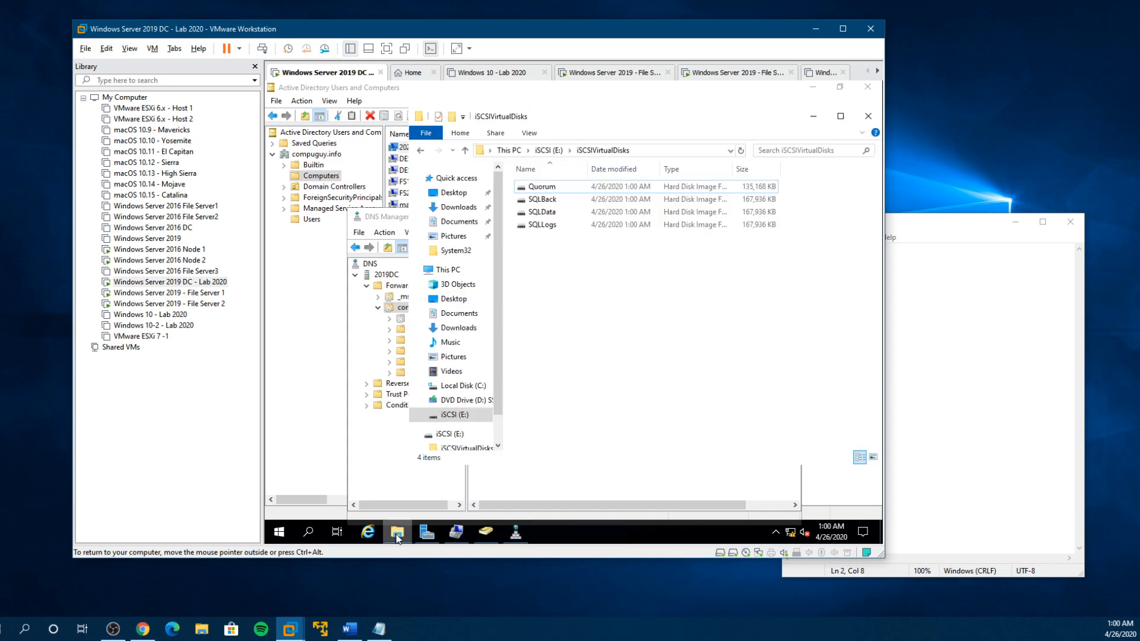
click(636, 152)
text(\\2)
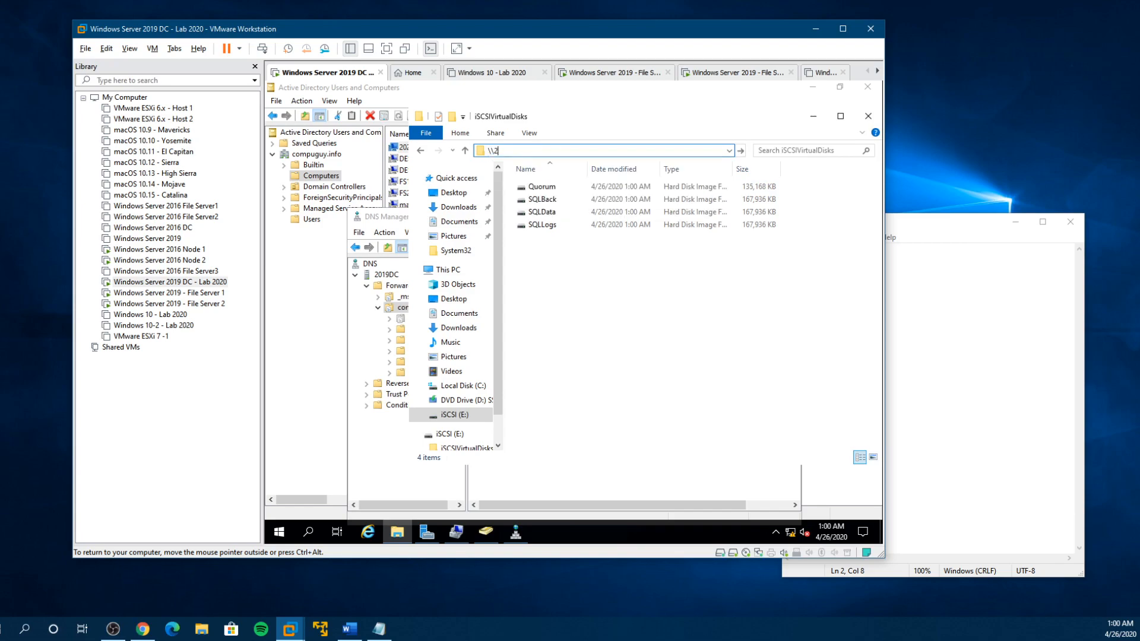
text(020cluster)
key(Return)
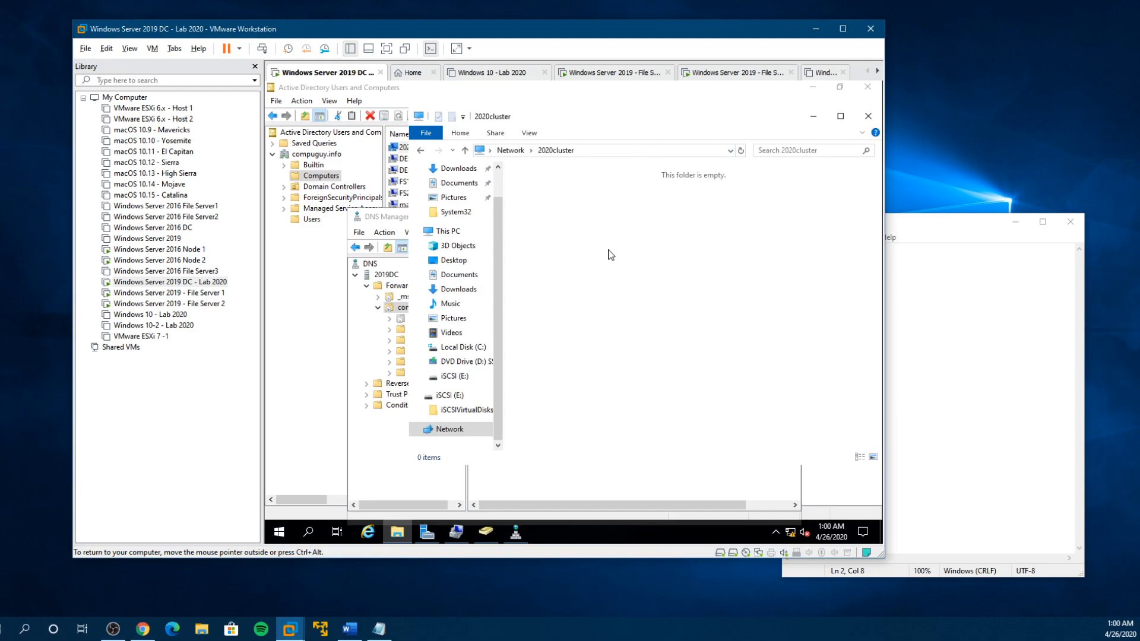
- On the File Server 2 virtual machine, create a folder named share1 on the SQLData (G:) drive
click(172, 303)
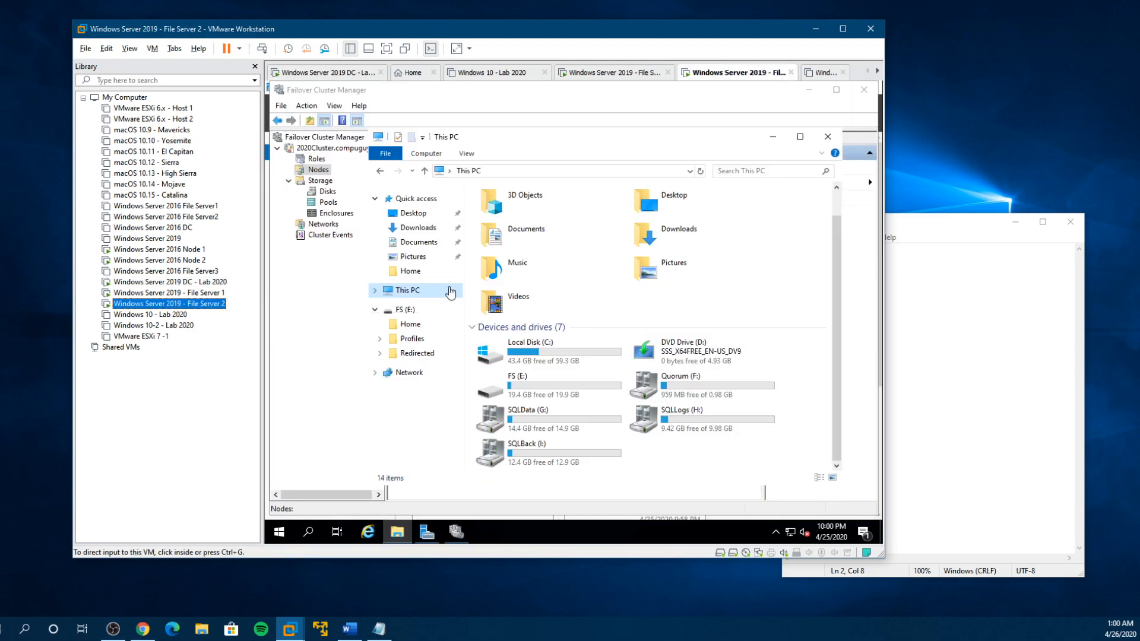
double_click(554, 422)
right_click(536, 289)
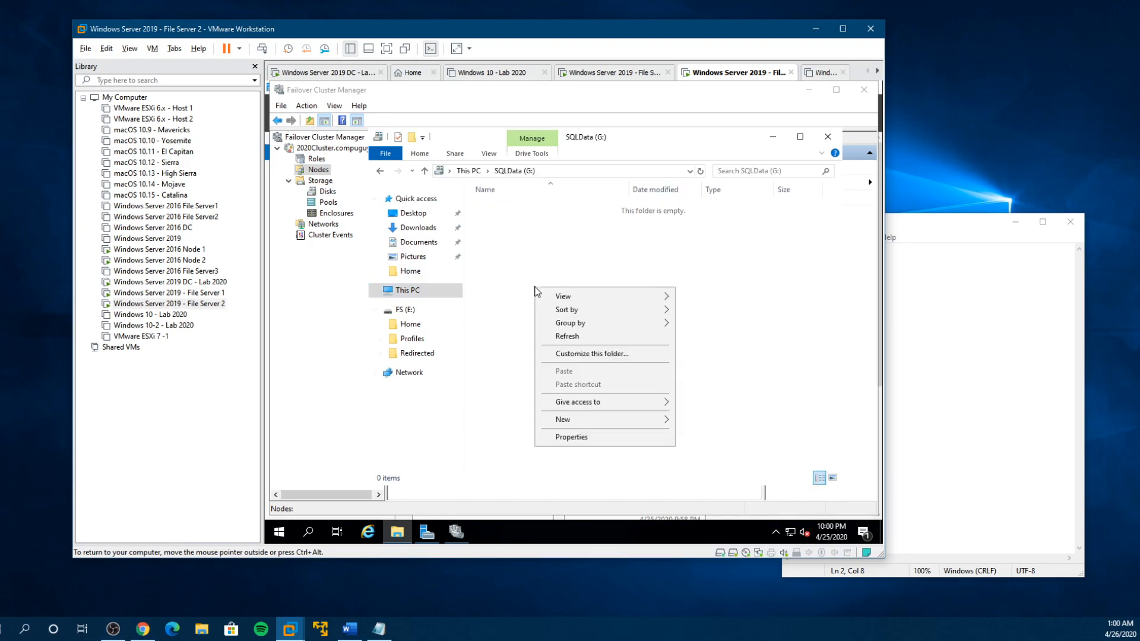
mouse_move(594, 419)
click(704, 424)
key(Return)
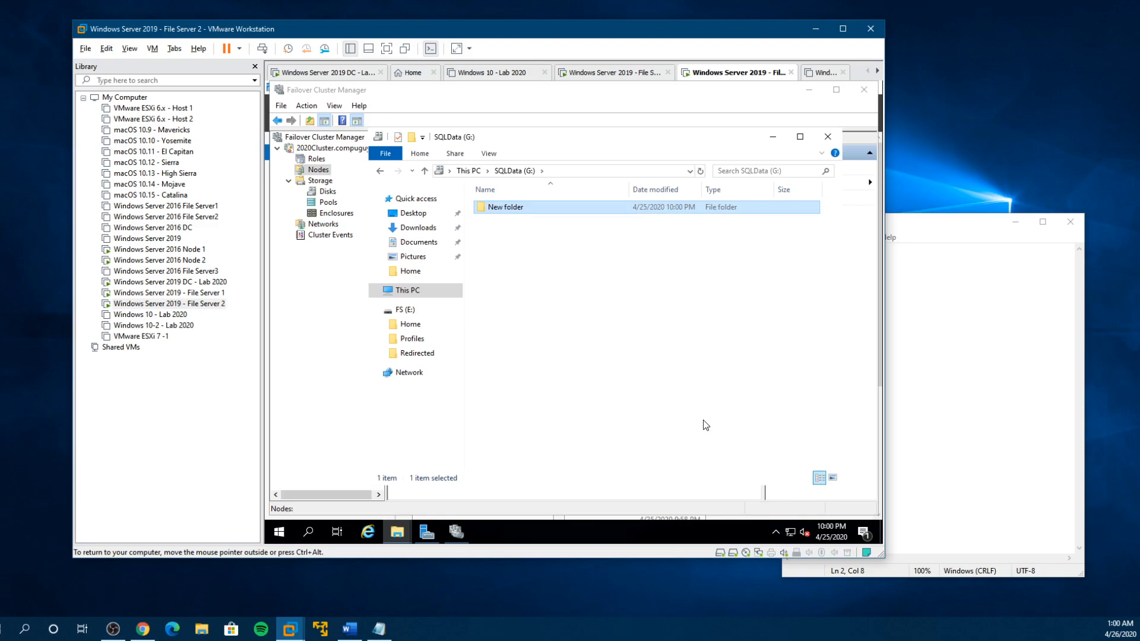
right_click(519, 210)
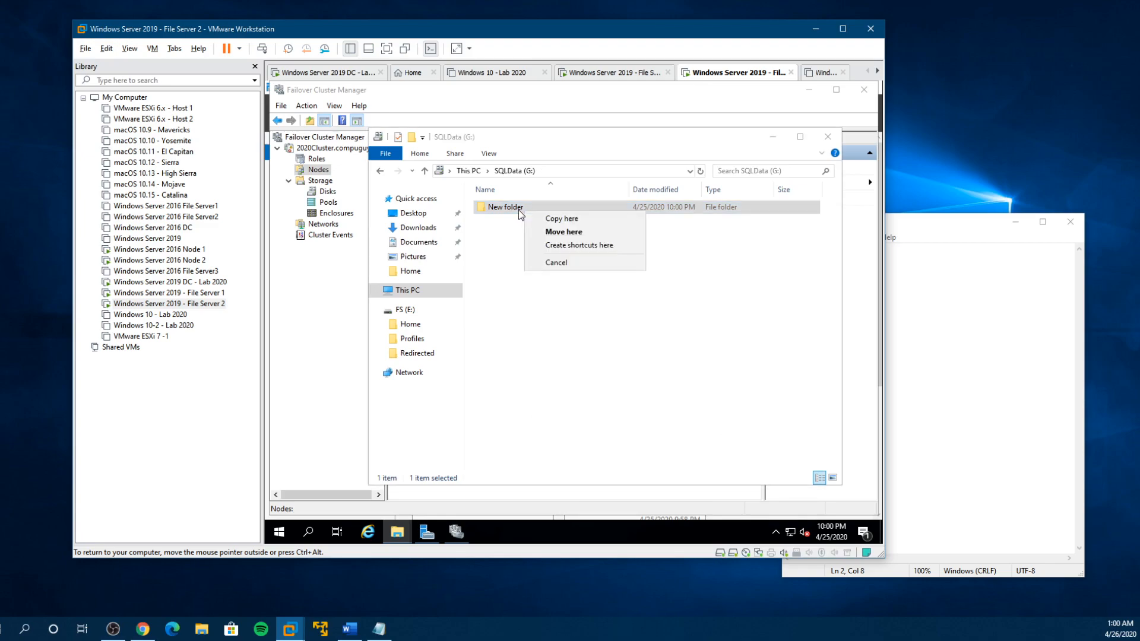
click(530, 282)
right_click(510, 205)
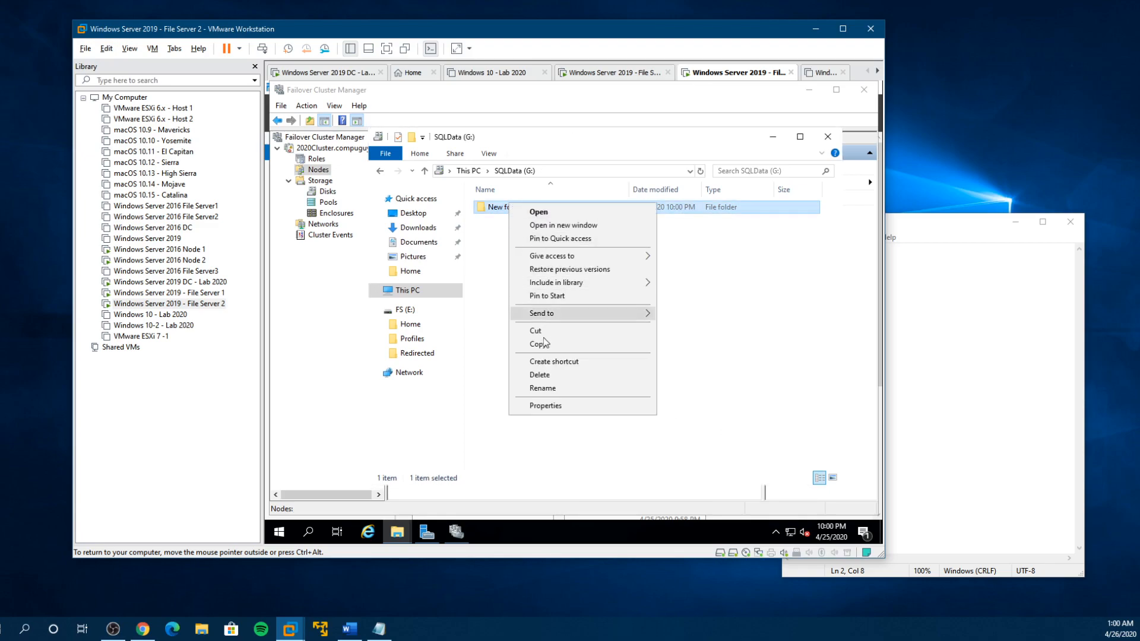
click(541, 393)
text(share)
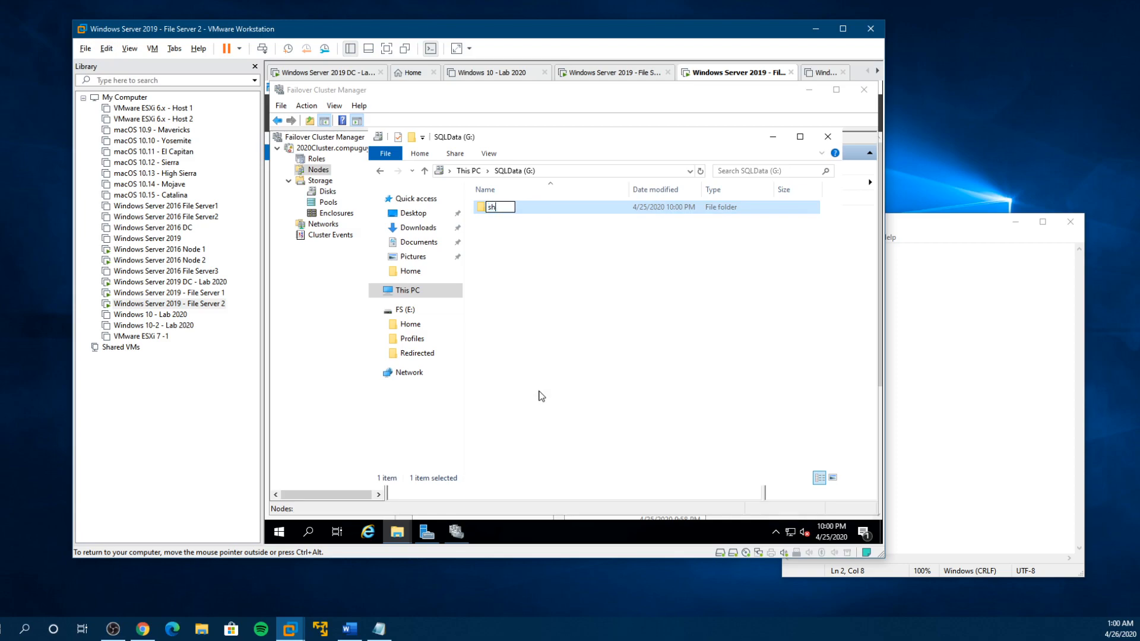
key(Return)
- Try to share the share1 folder on the network with the default permissions
right_click(497, 213)
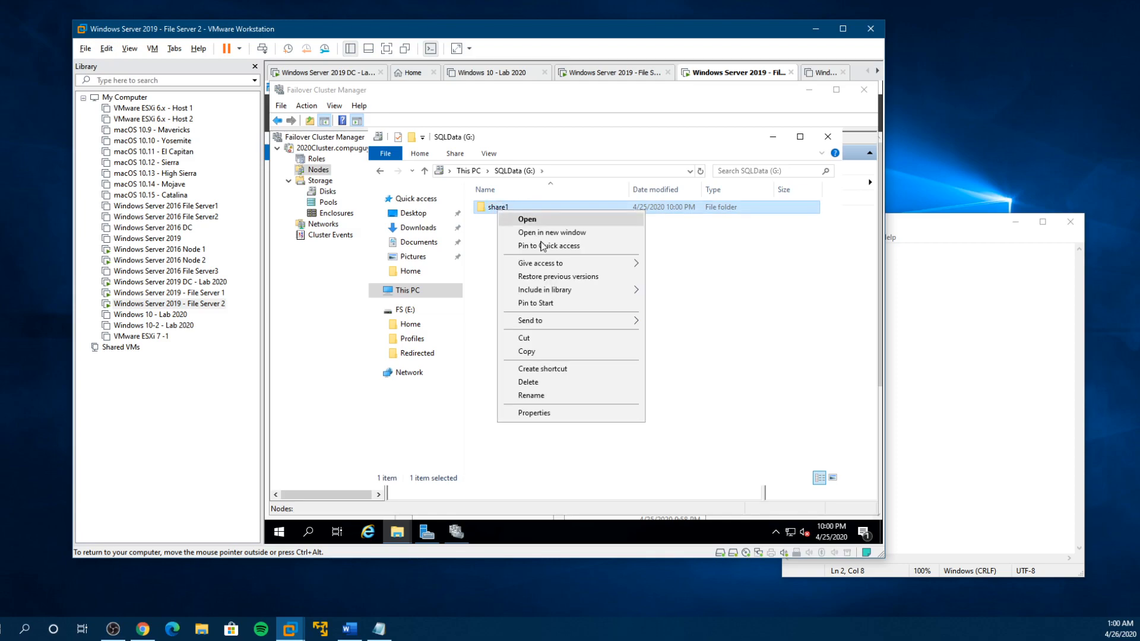
click(536, 418)
click(601, 230)
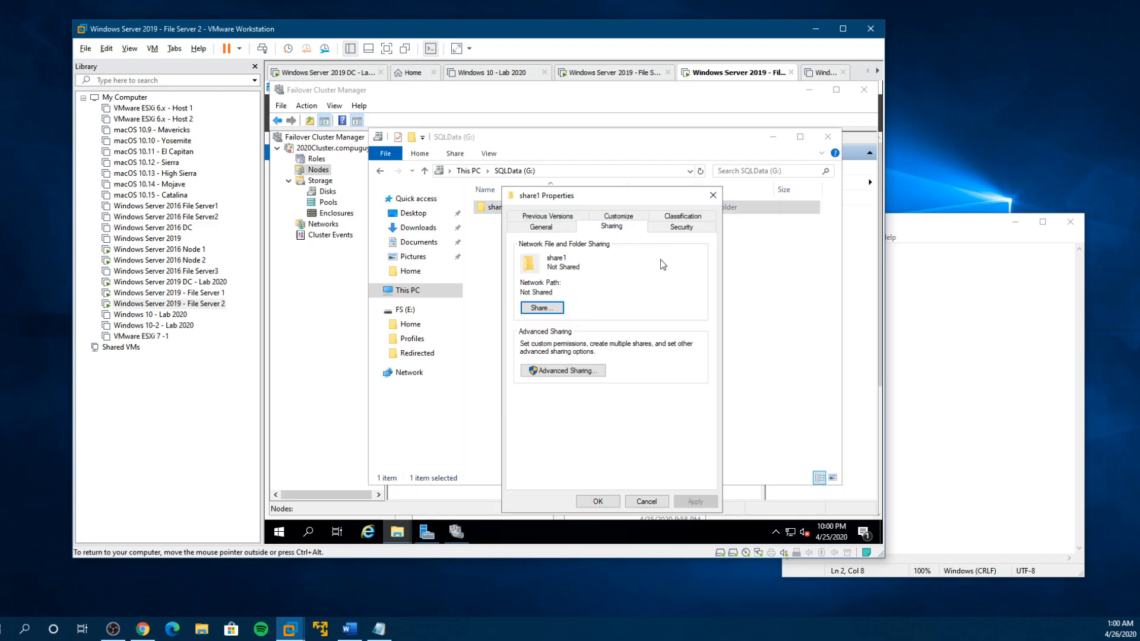
click(548, 315)
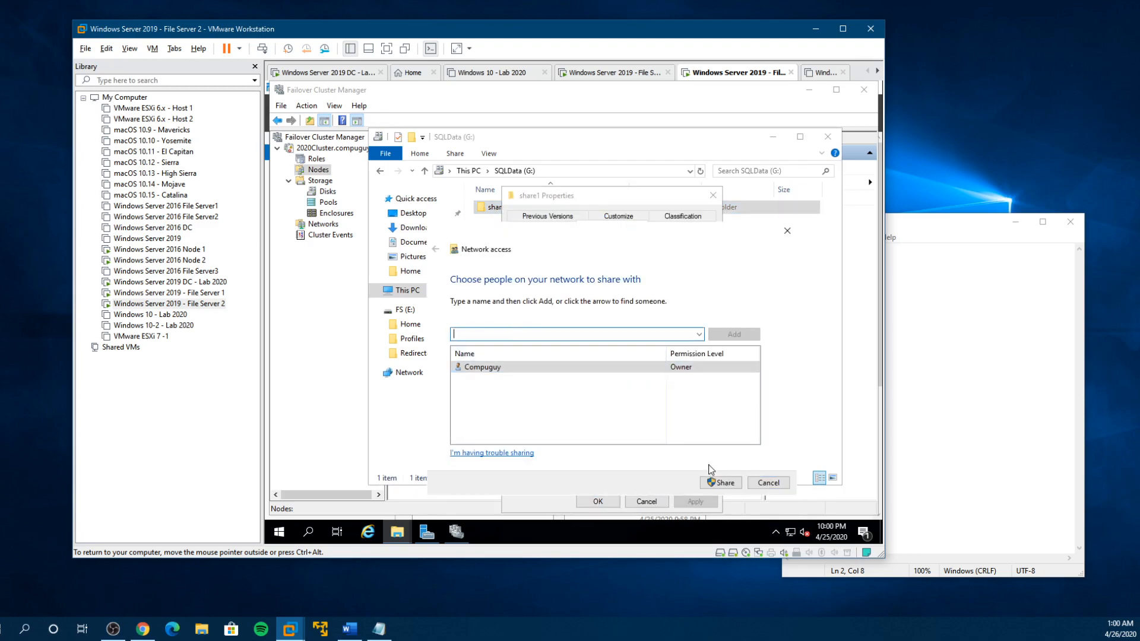
click(723, 483)
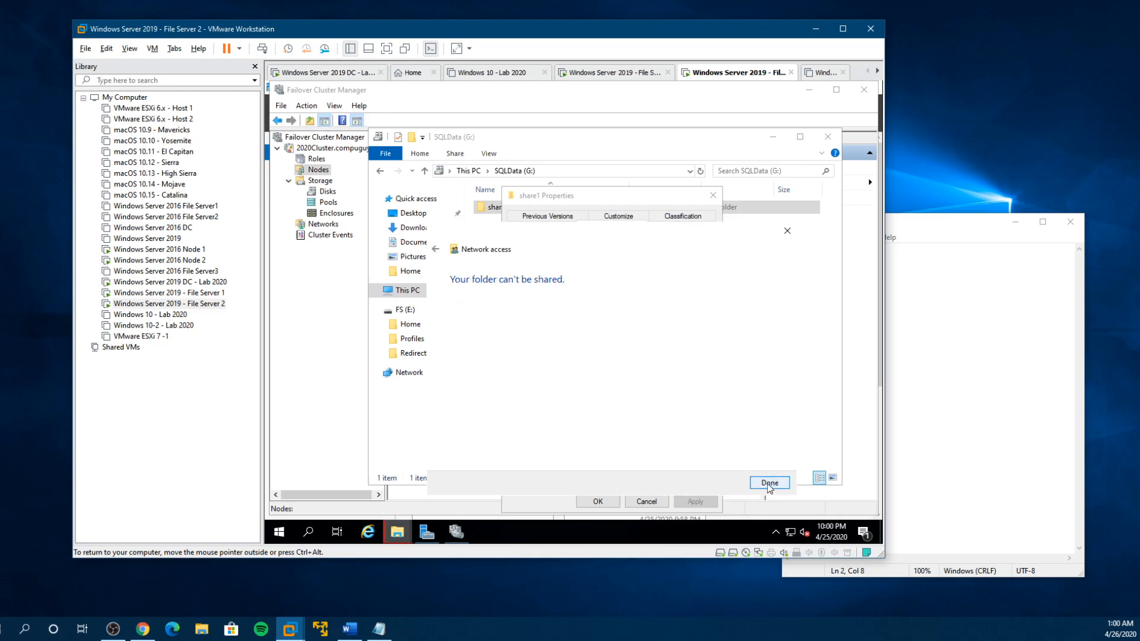
click(769, 483)
- Try to share share1 through Advanced Sharing with Full Control allowed for Everyone, then close its properties
click(561, 371)
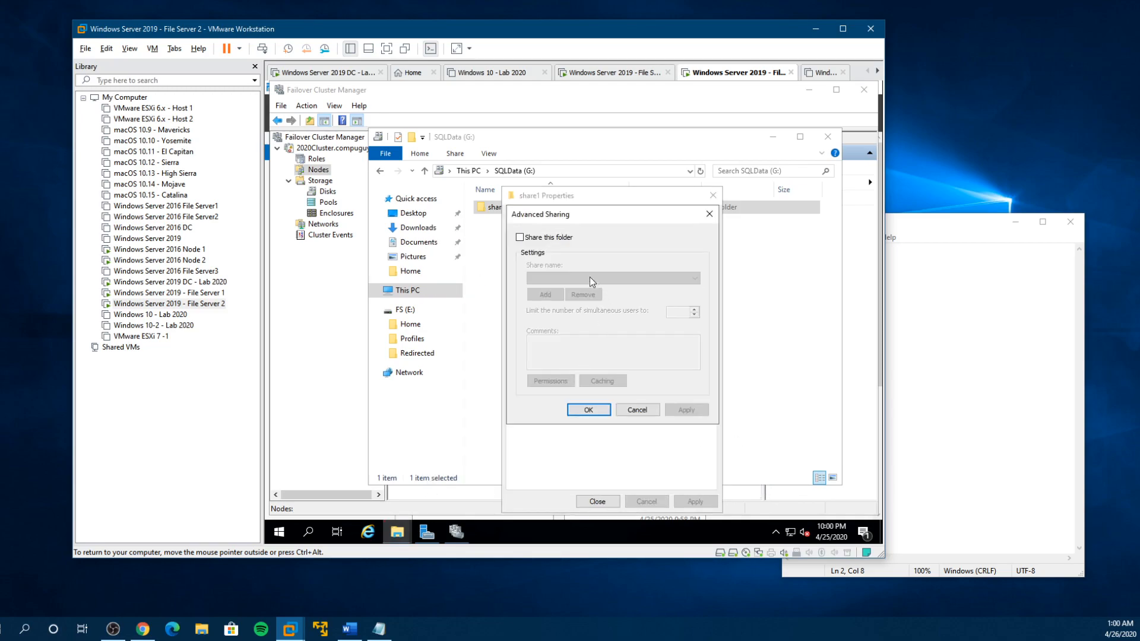
click(530, 238)
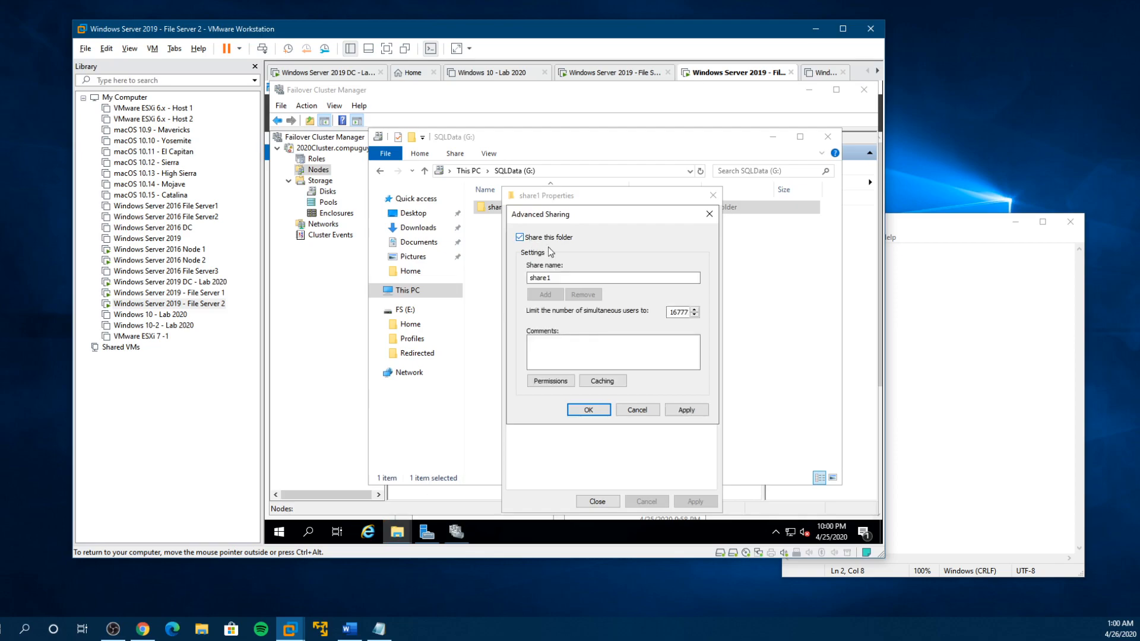
click(653, 412)
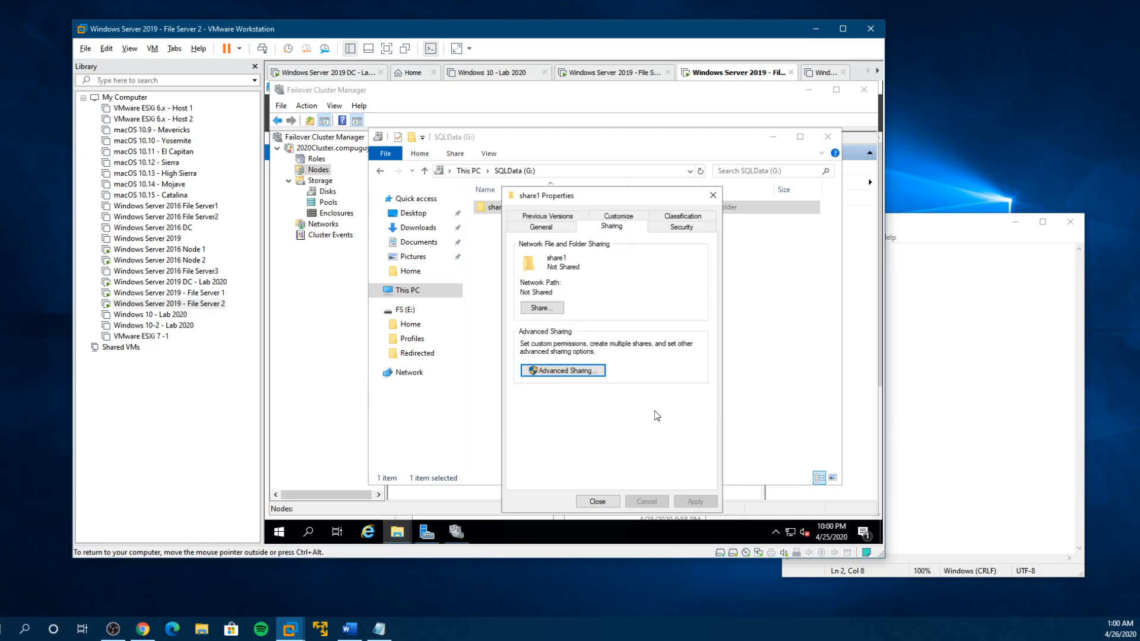
click(563, 371)
click(528, 239)
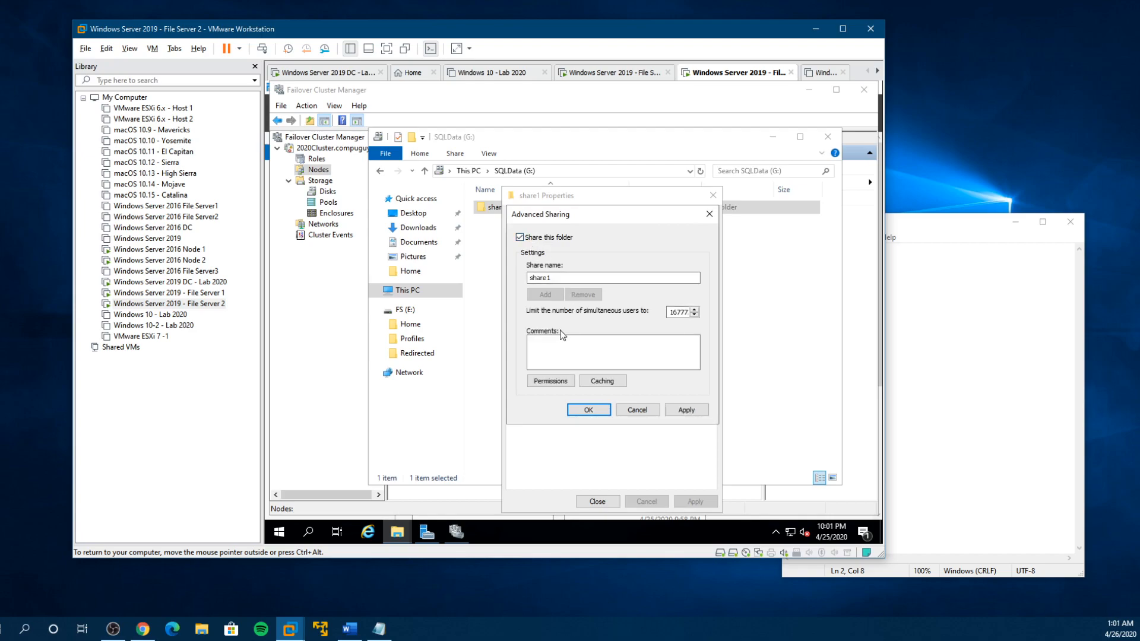
click(550, 381)
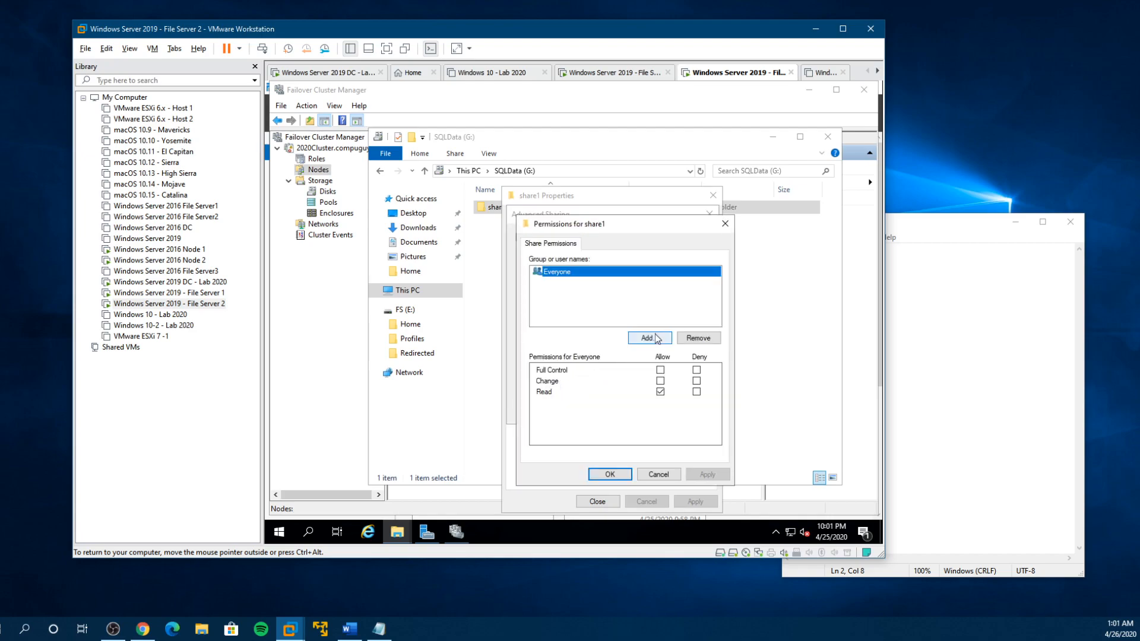
click(662, 372)
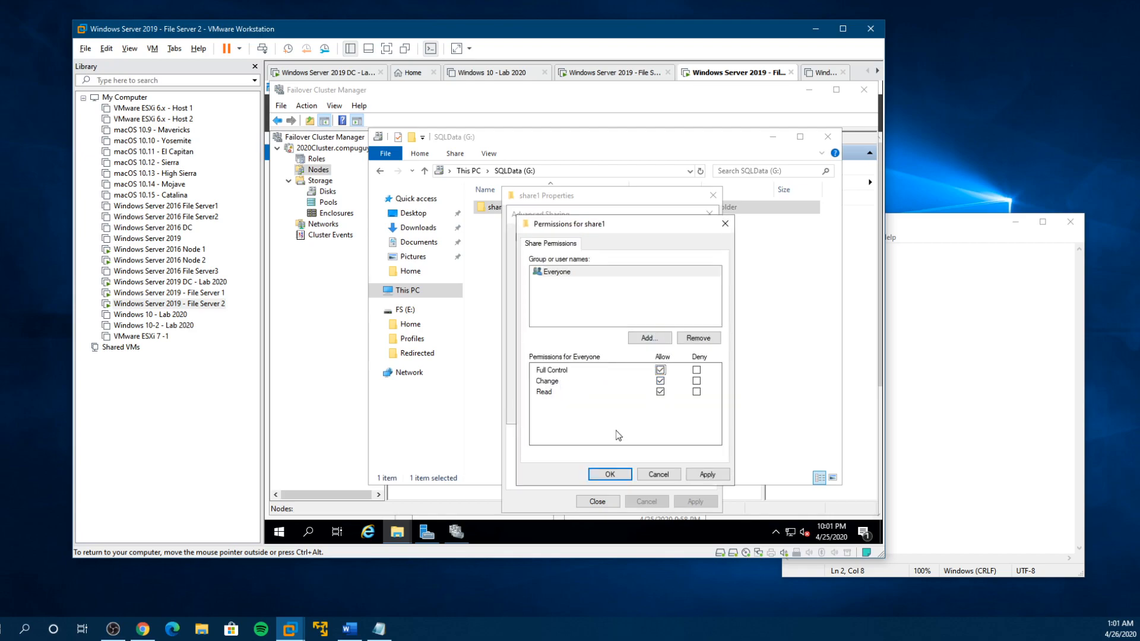
click(611, 474)
click(601, 412)
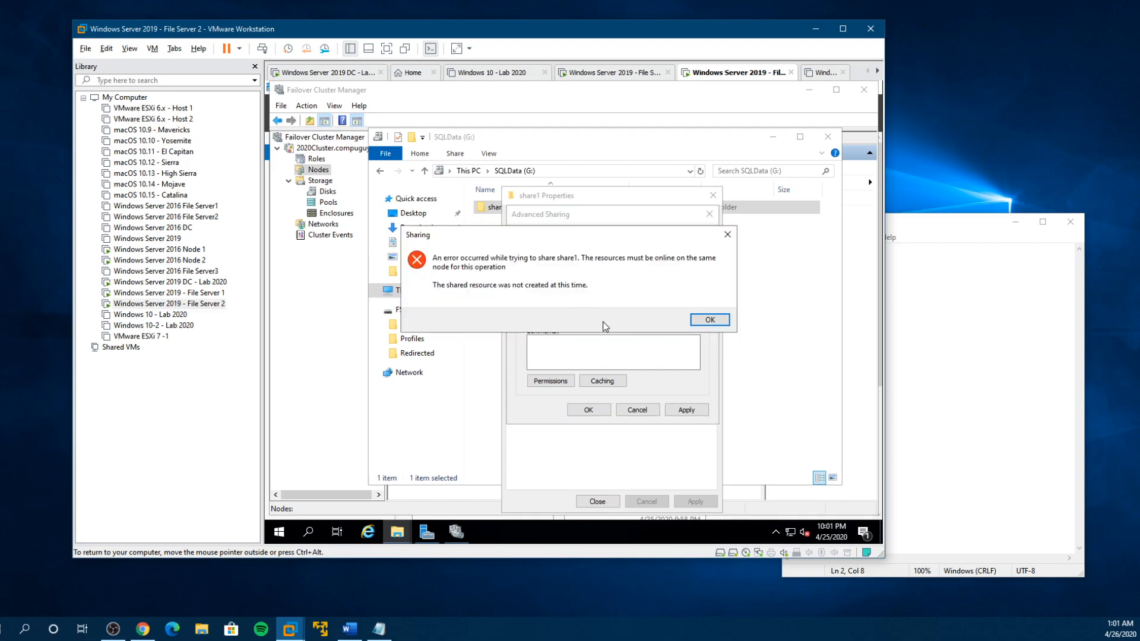
click(704, 322)
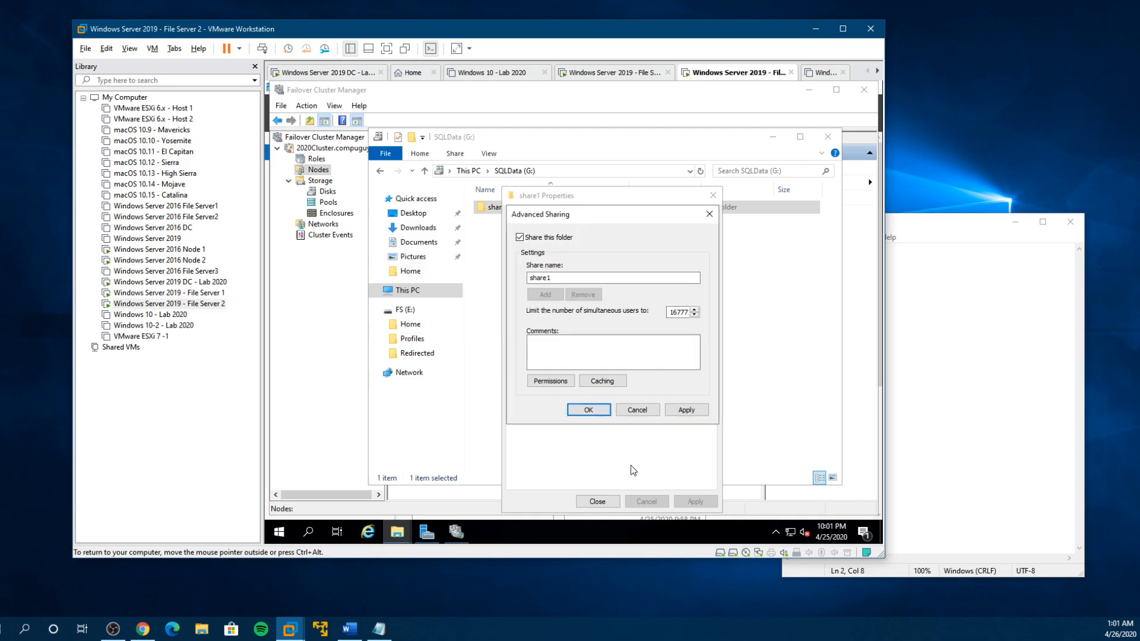
click(644, 412)
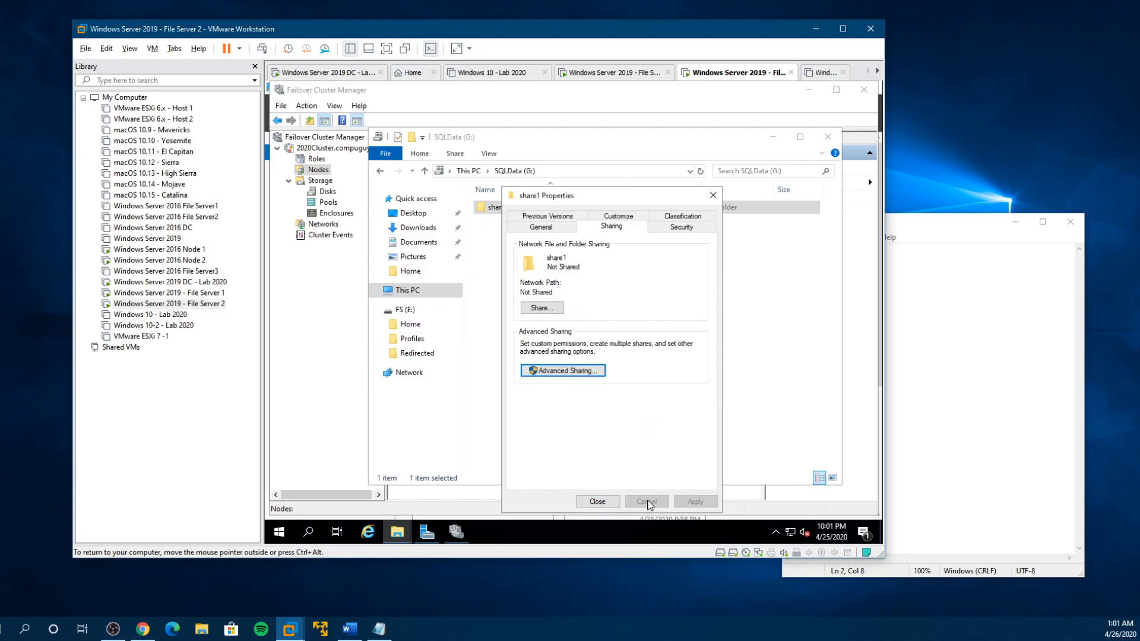
click(597, 502)
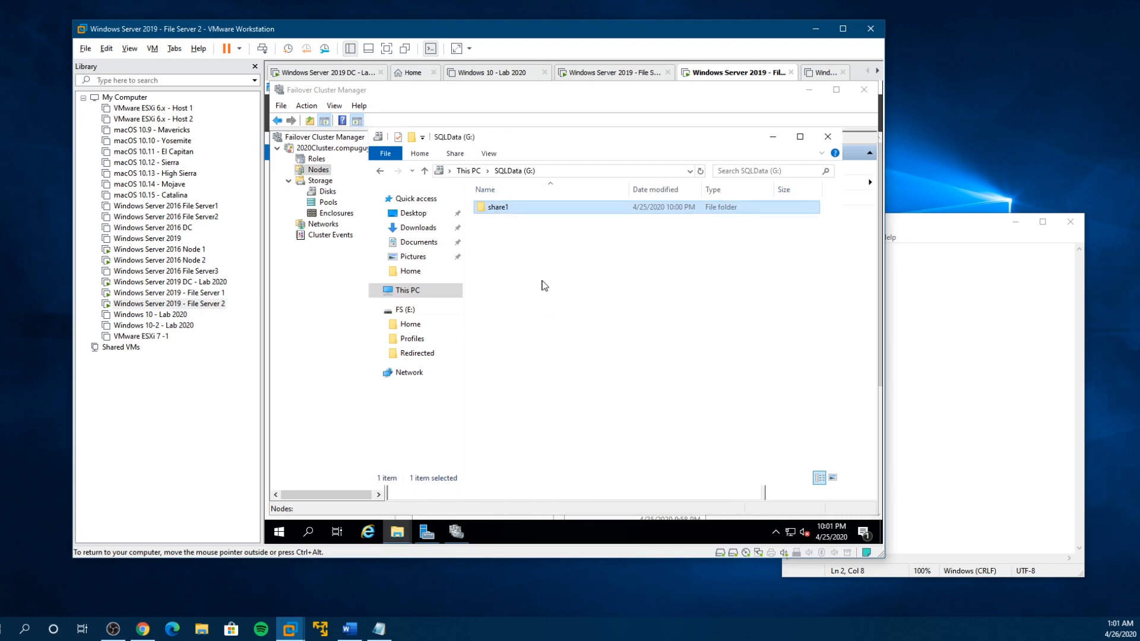
- Delete the share1 folder from the SQLData (G:) drive
right_click(497, 218)
click(544, 397)
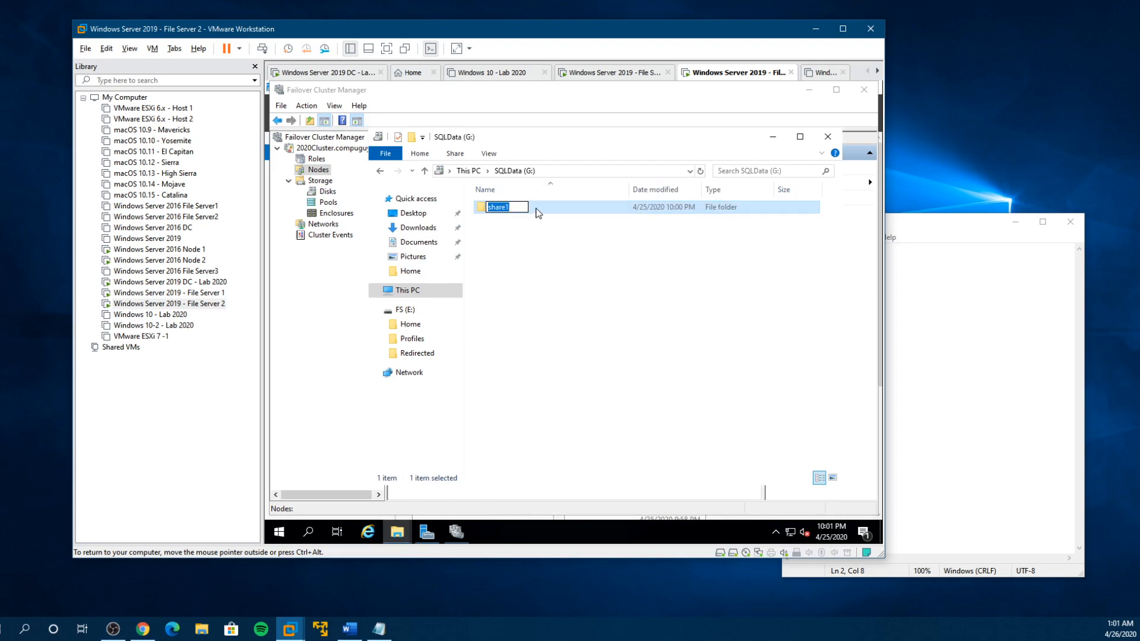
key(Escape)
right_click(504, 207)
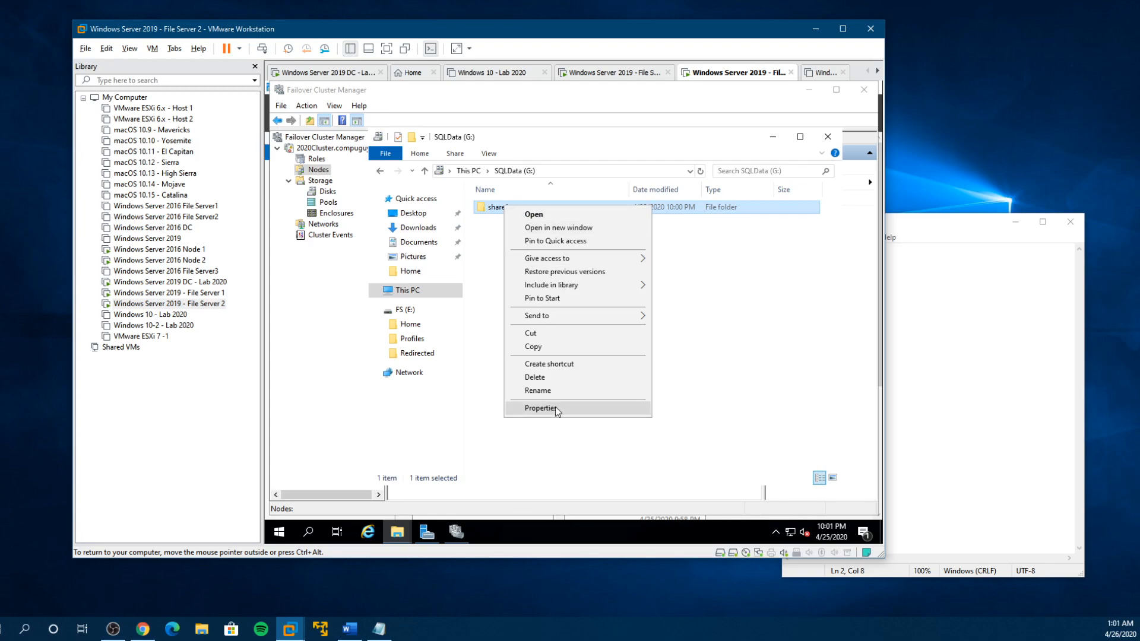
click(550, 377)
click(618, 362)
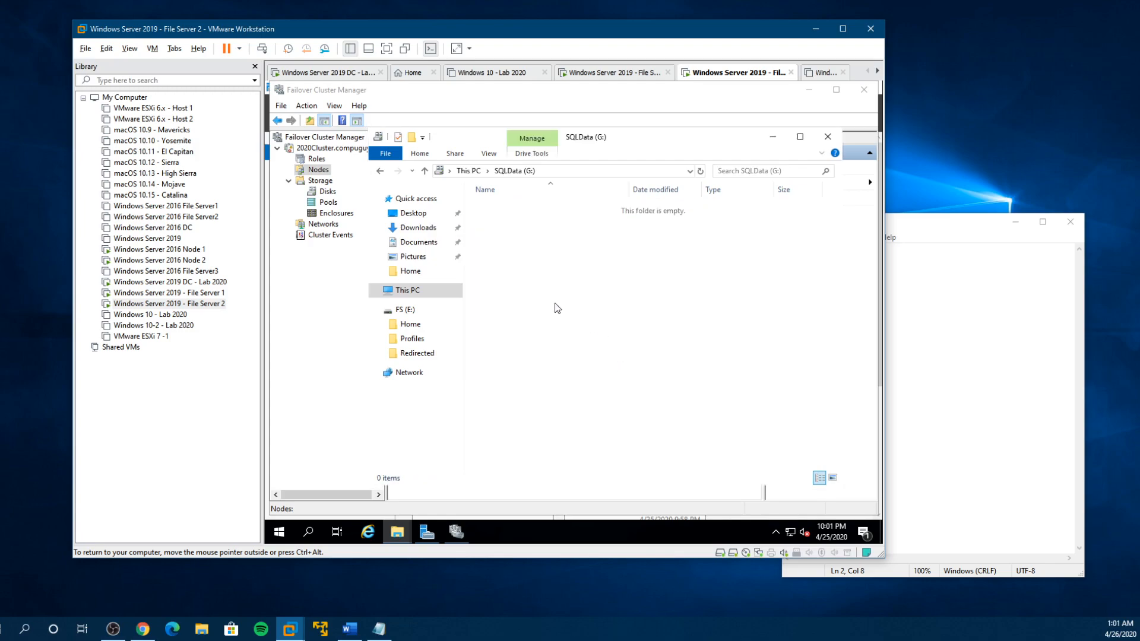
- Review the drives in This PC and check whether File Server 1 has restarted, returning to File Server 2
click(420, 292)
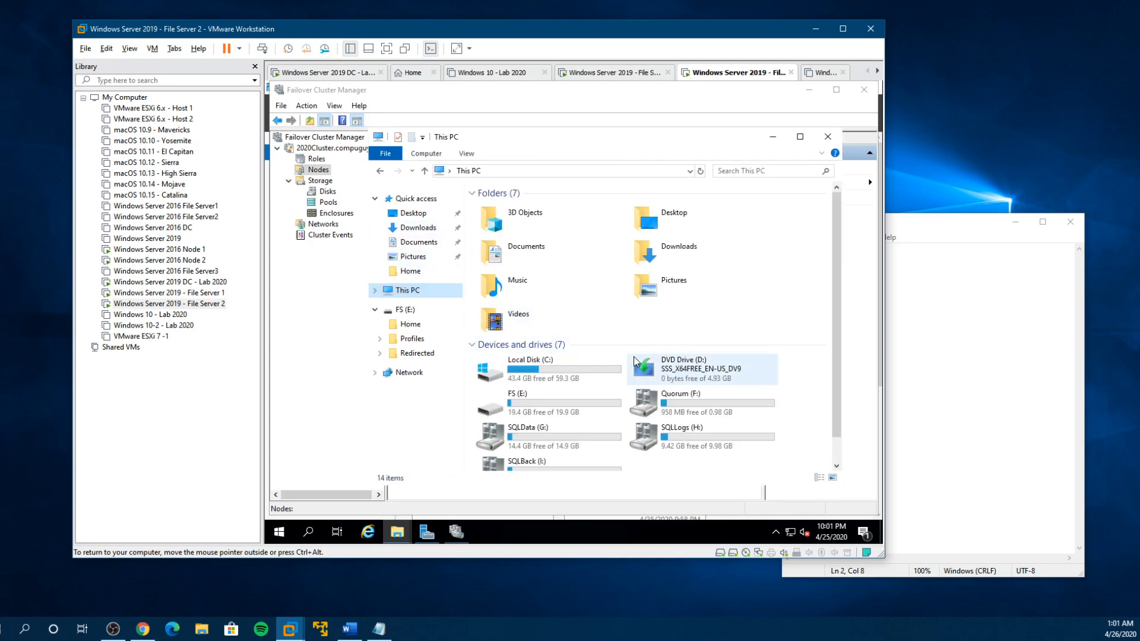
scroll(758, 380, down, 1)
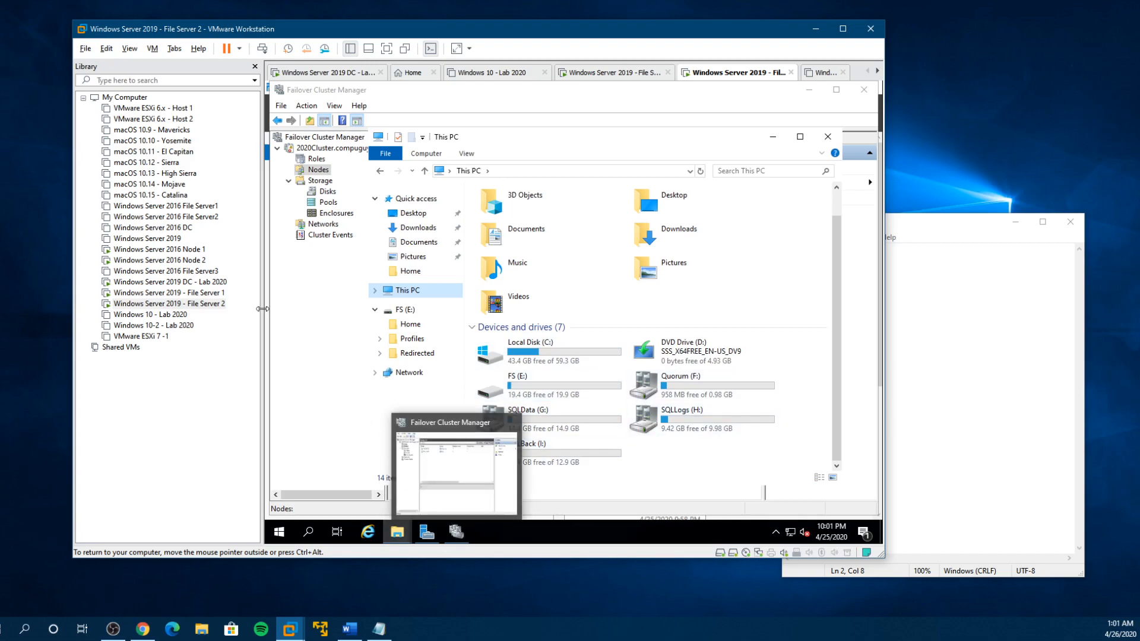
click(214, 293)
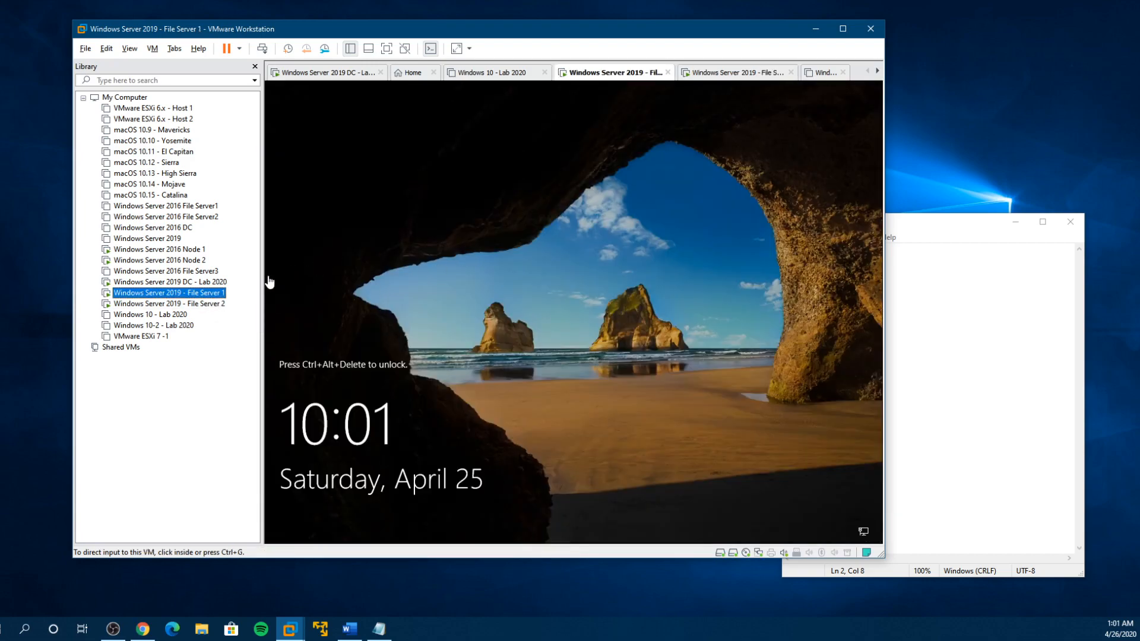
click(205, 303)
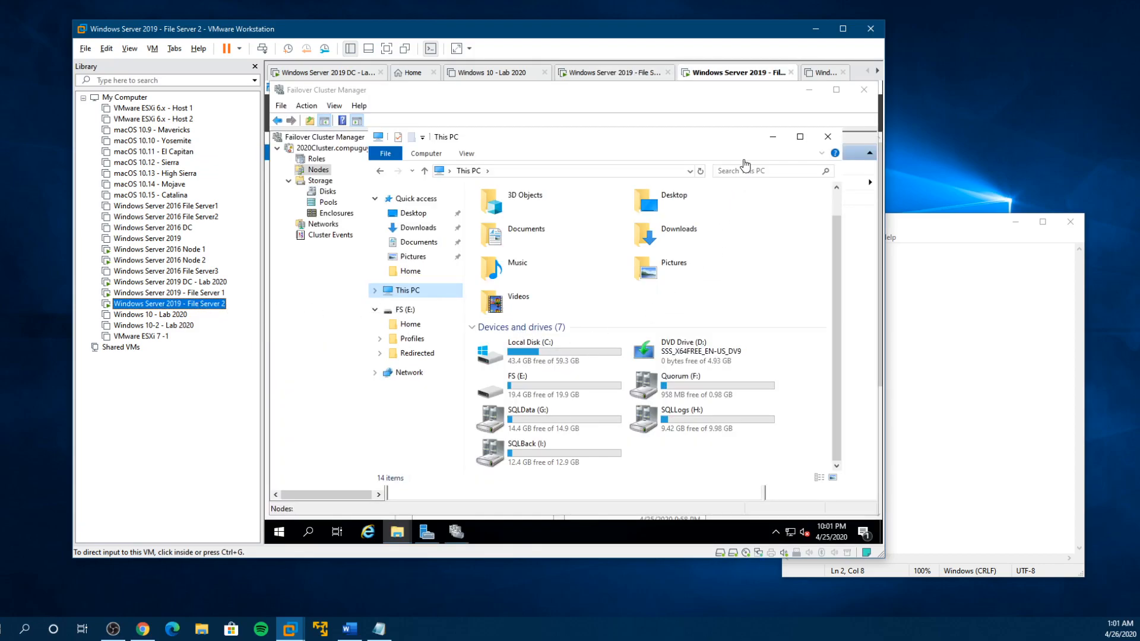
- Minimize the This PC window, show the File Server 2 machine full screen and decline emptying the G: drive's Recycle Bin
click(773, 138)
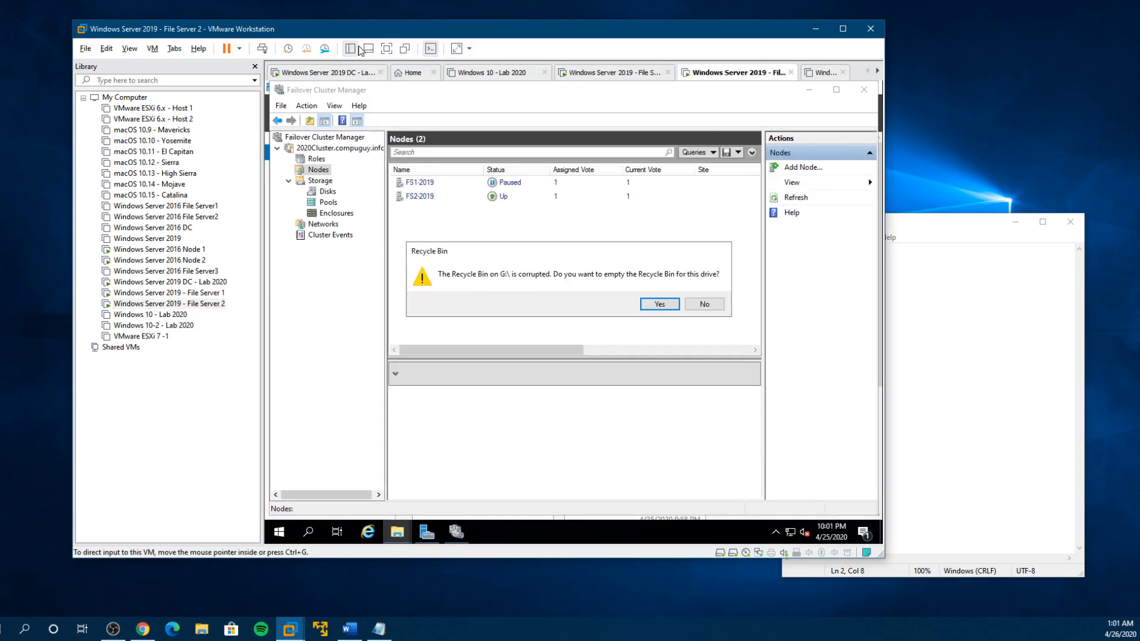
click(387, 48)
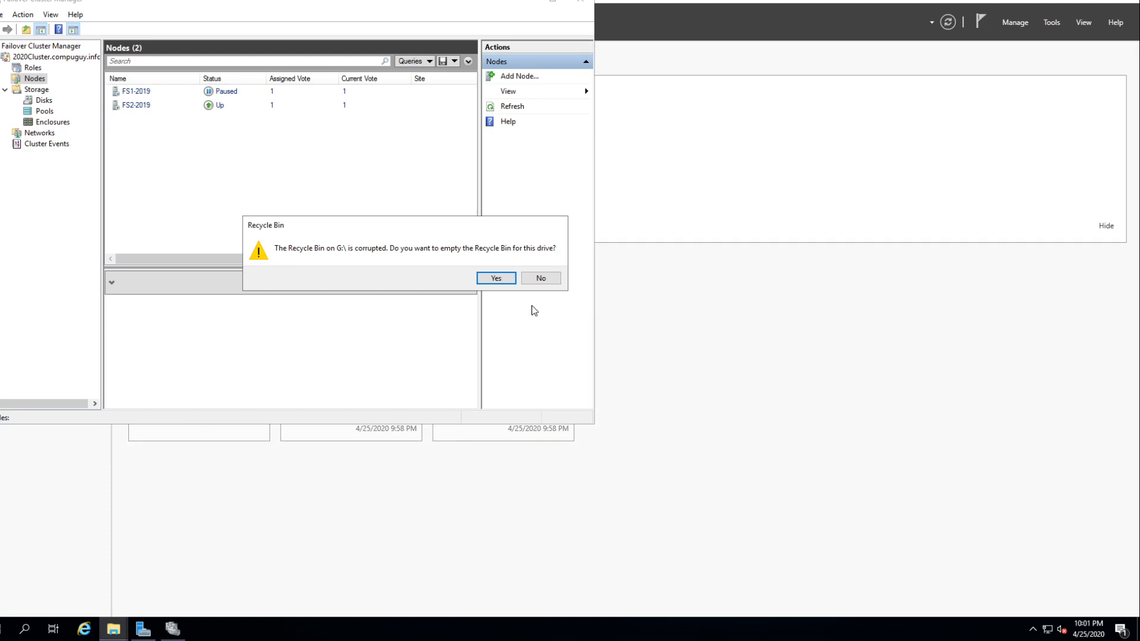
click(541, 278)
- Resume the paused cluster node FS1-2019 with the Do Not Fail Roles Back option
click(141, 92)
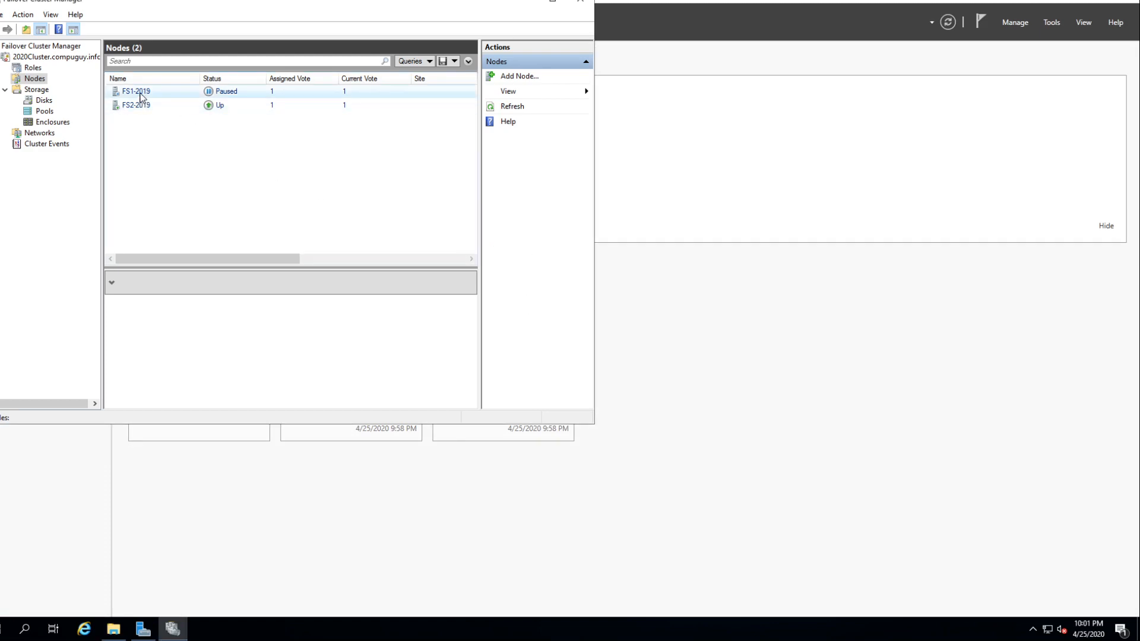
right_click(140, 94)
mouse_move(171, 102)
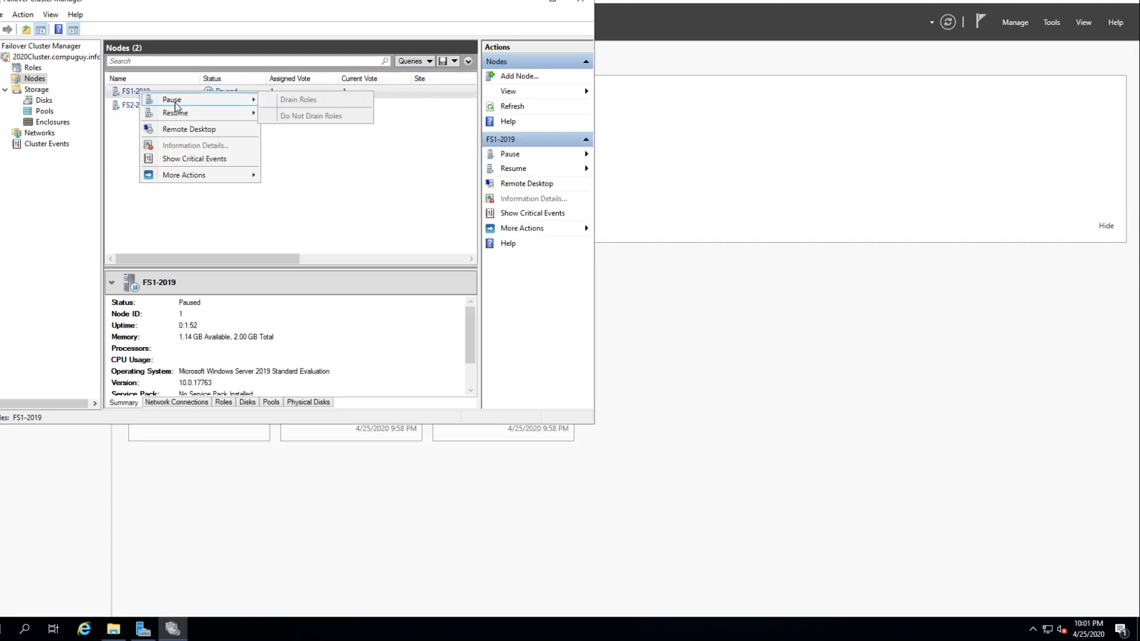
click(276, 116)
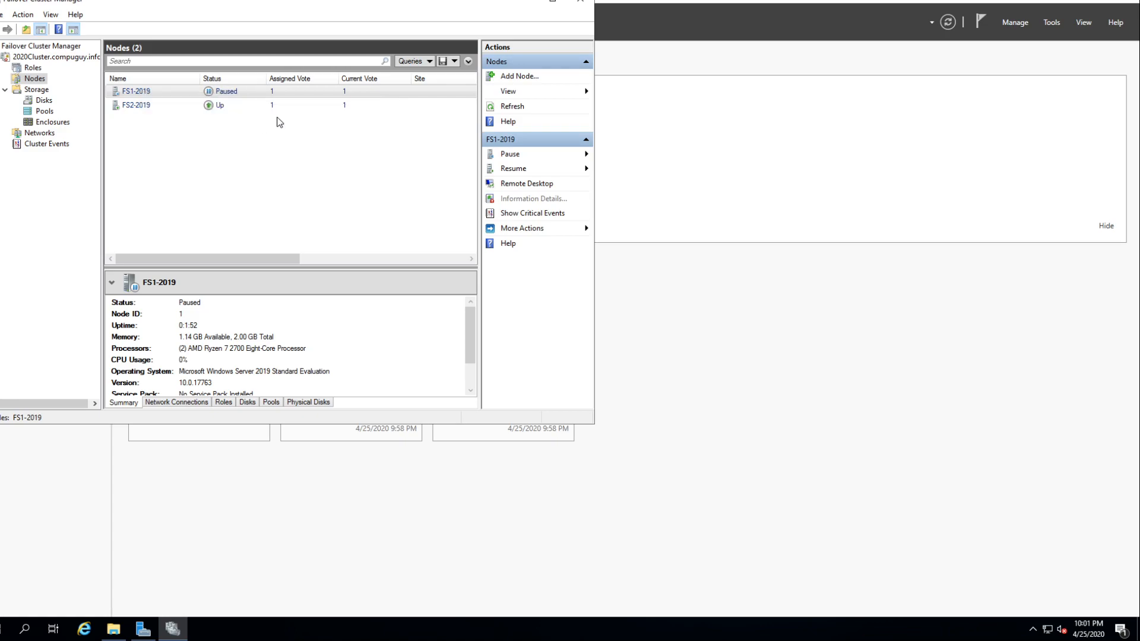
right_click(138, 93)
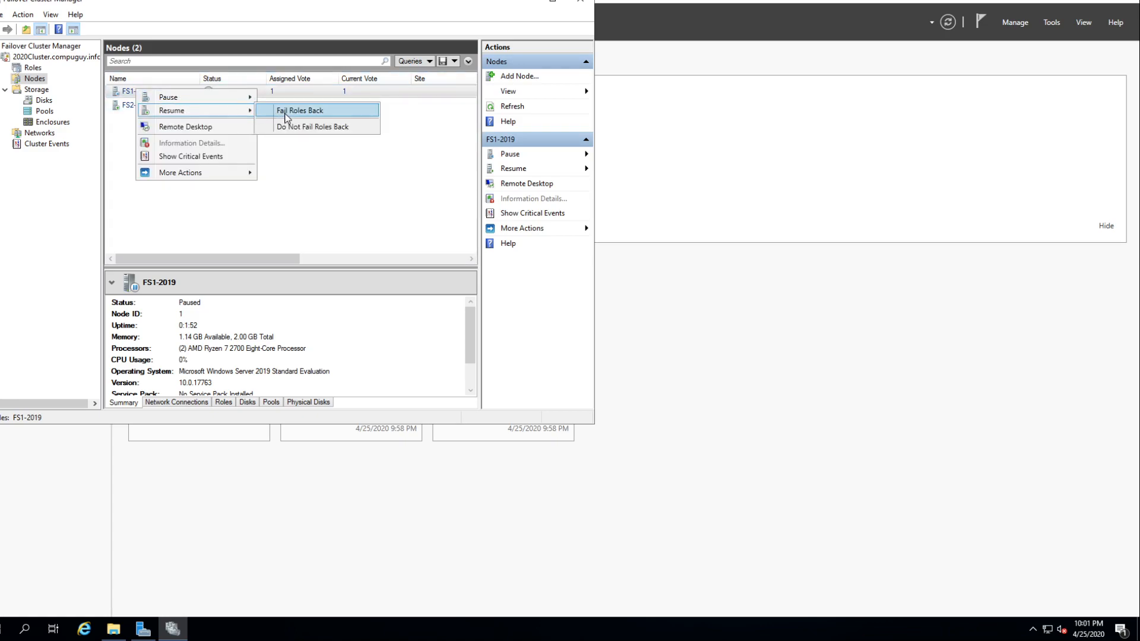
click(293, 127)
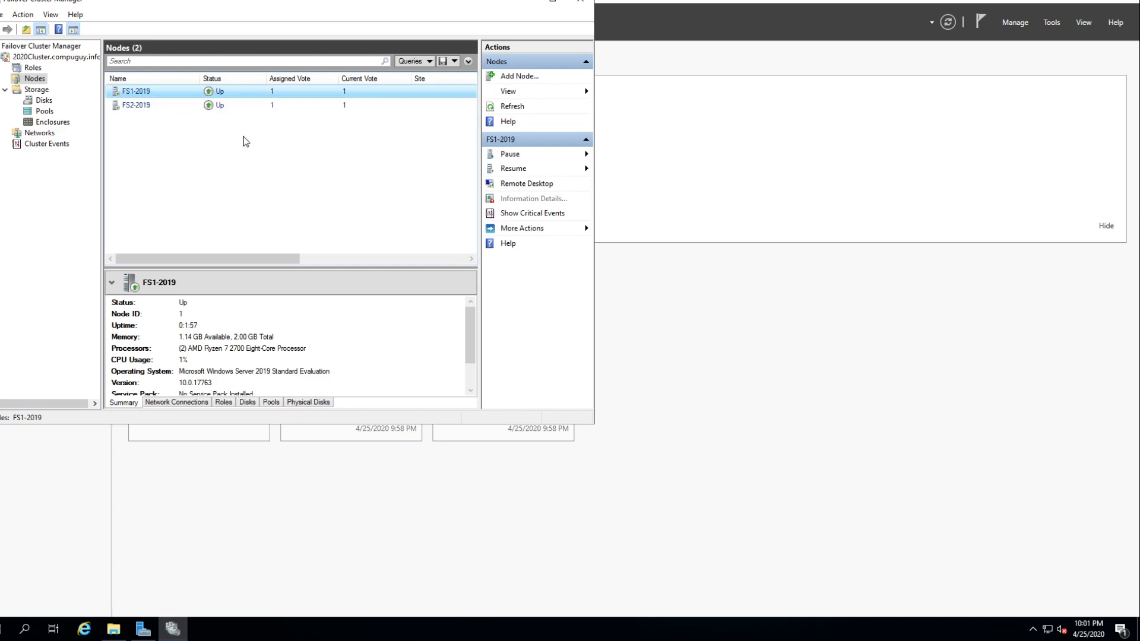
- Check the drives in This PC on File Server 2 and the resume options available for node FS1-2019
click(114, 629)
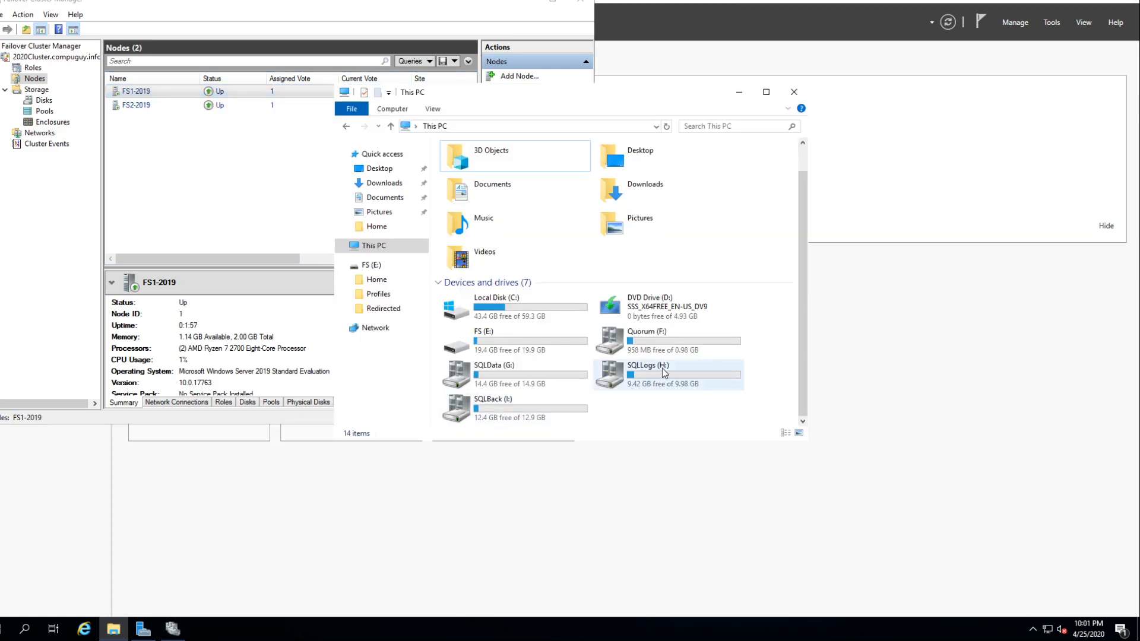
right_click(135, 92)
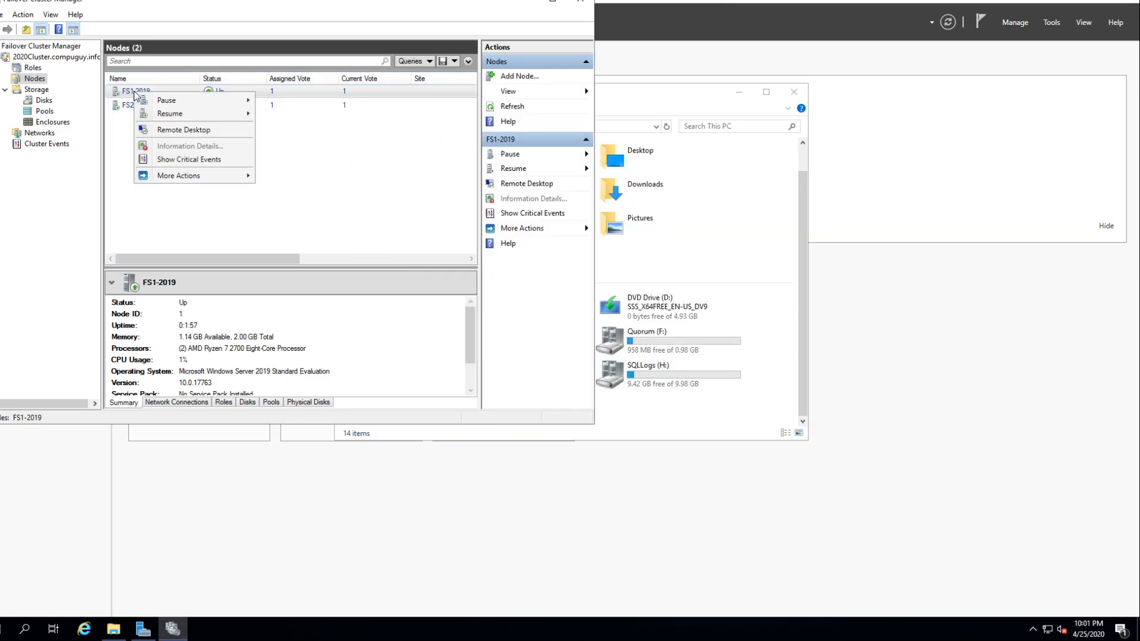
mouse_move(240, 116)
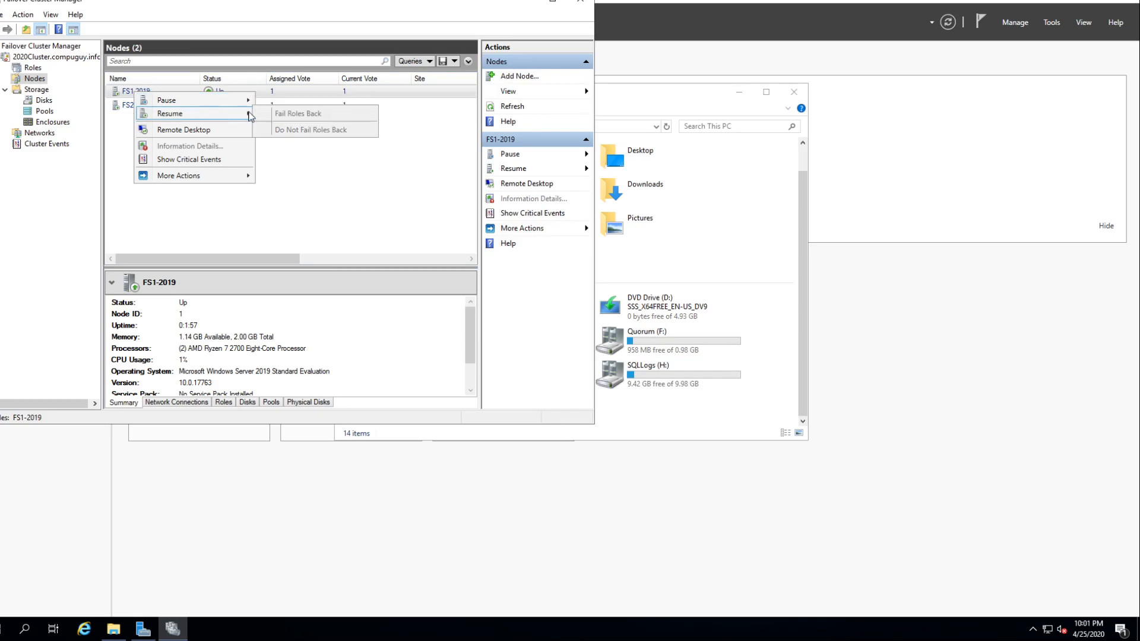
click(113, 141)
right_click(140, 96)
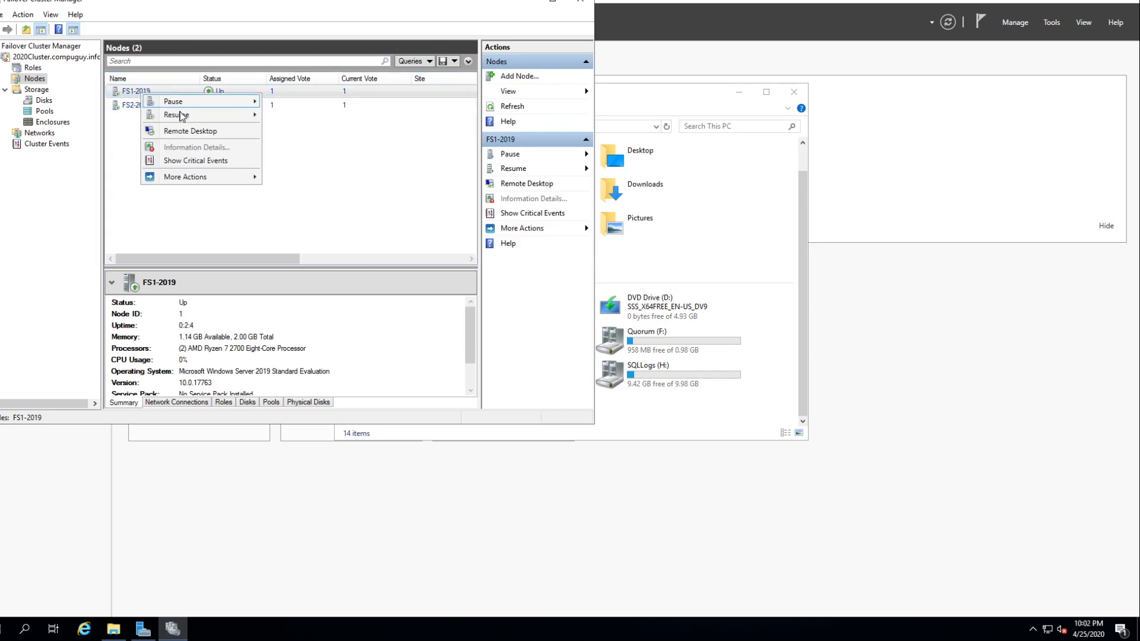
mouse_move(189, 117)
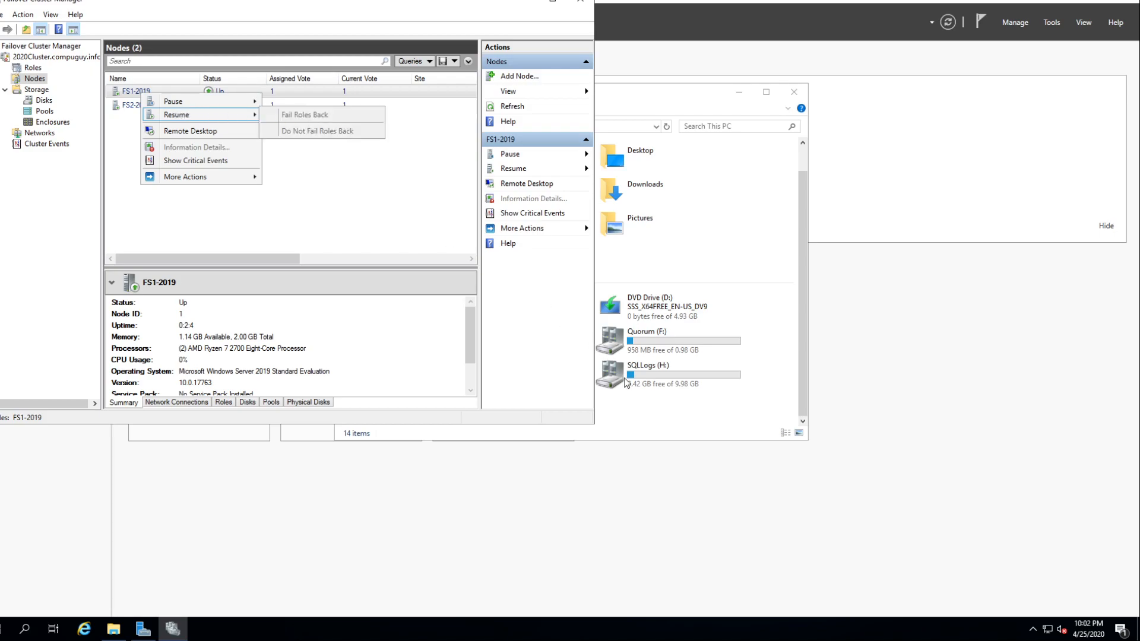
click(363, 204)
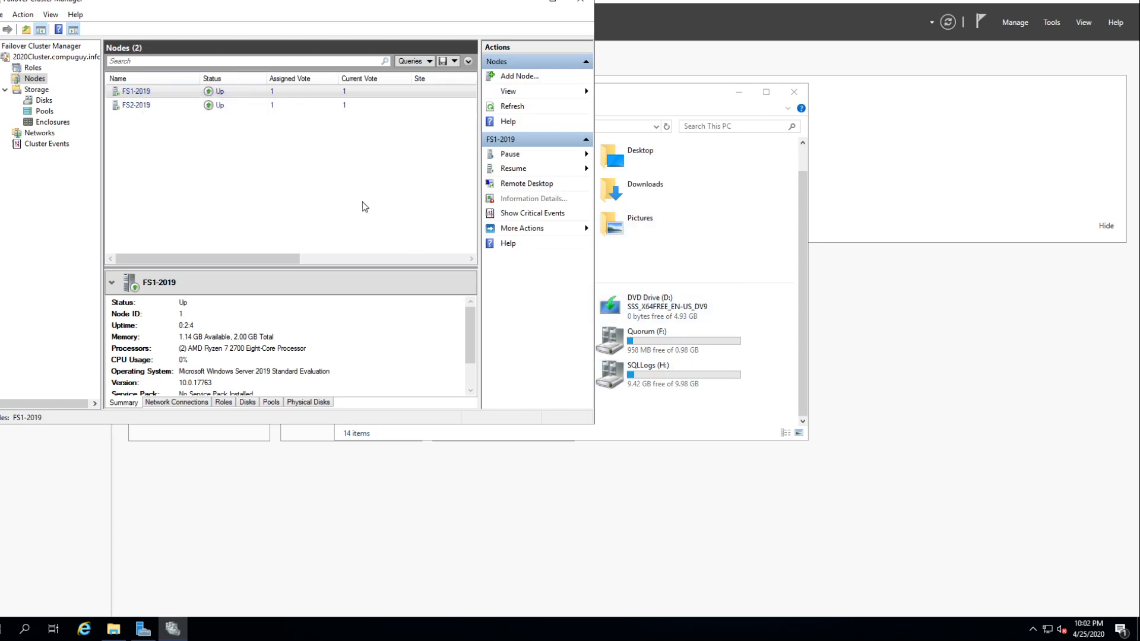
- Pause node FS2-2019 with Drain Roles, and check the This PC drives and the cluster disks' owner node
click(149, 104)
right_click(142, 110)
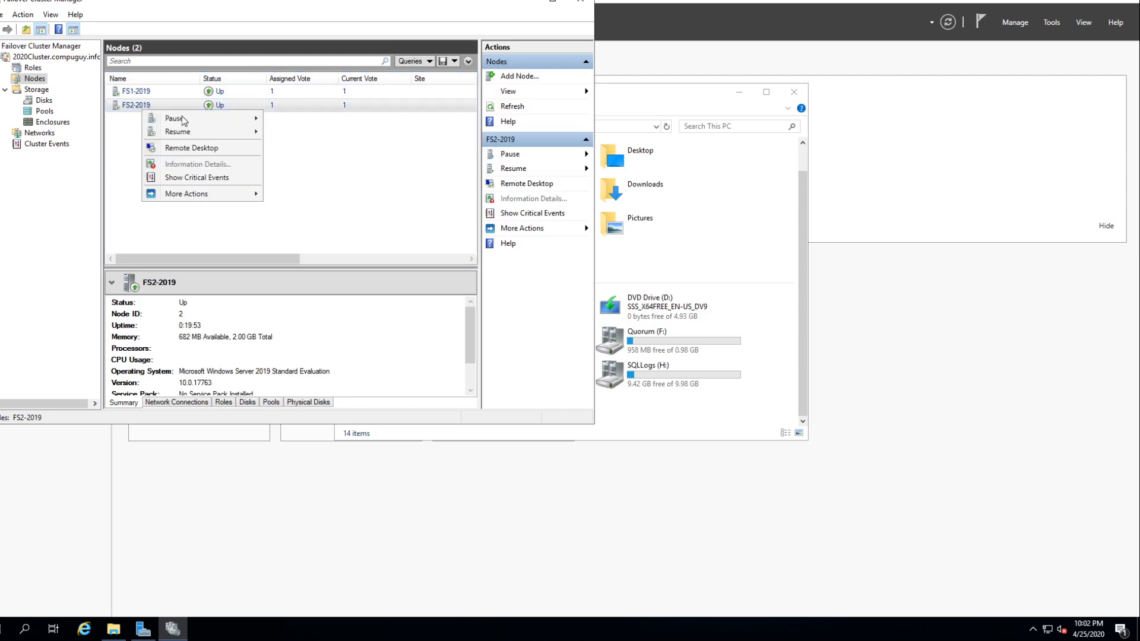
mouse_move(234, 121)
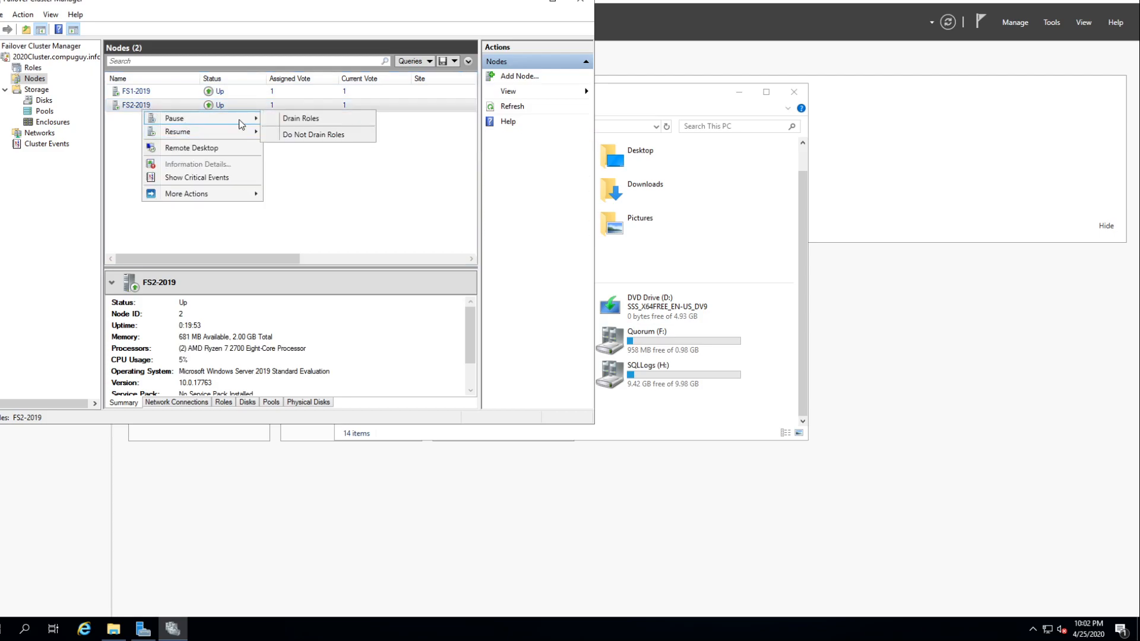
click(293, 120)
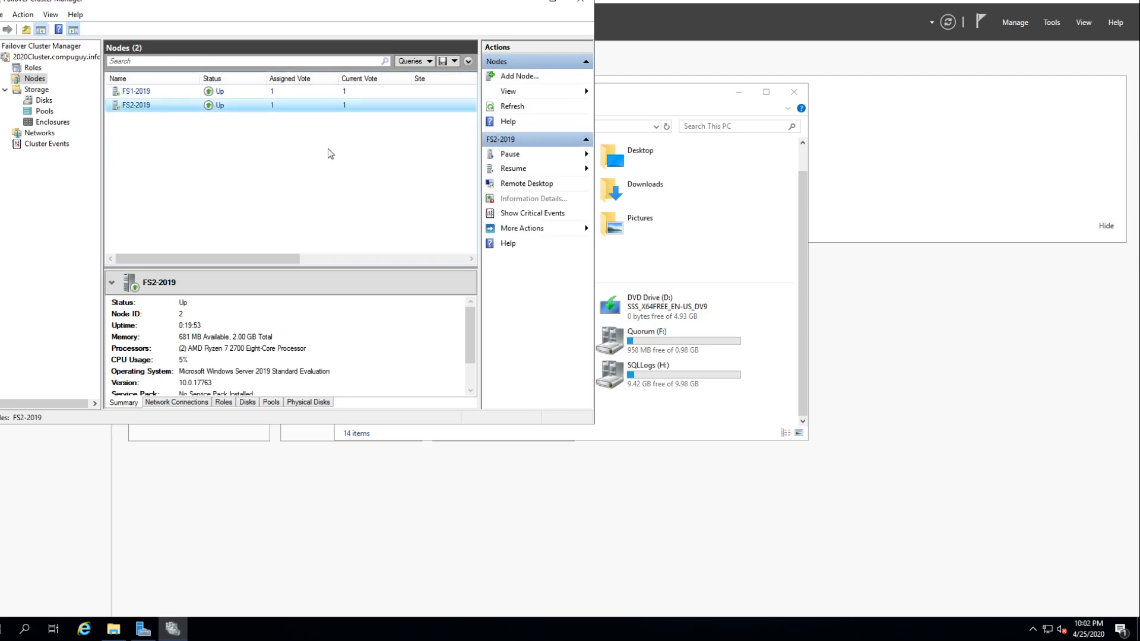
click(712, 383)
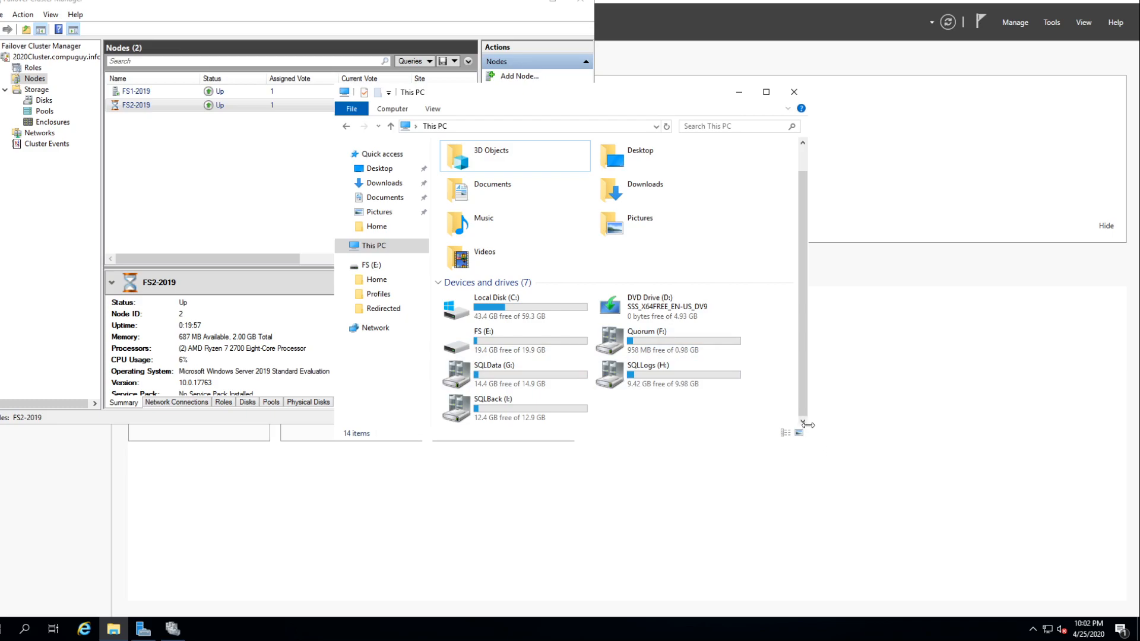
click(43, 100)
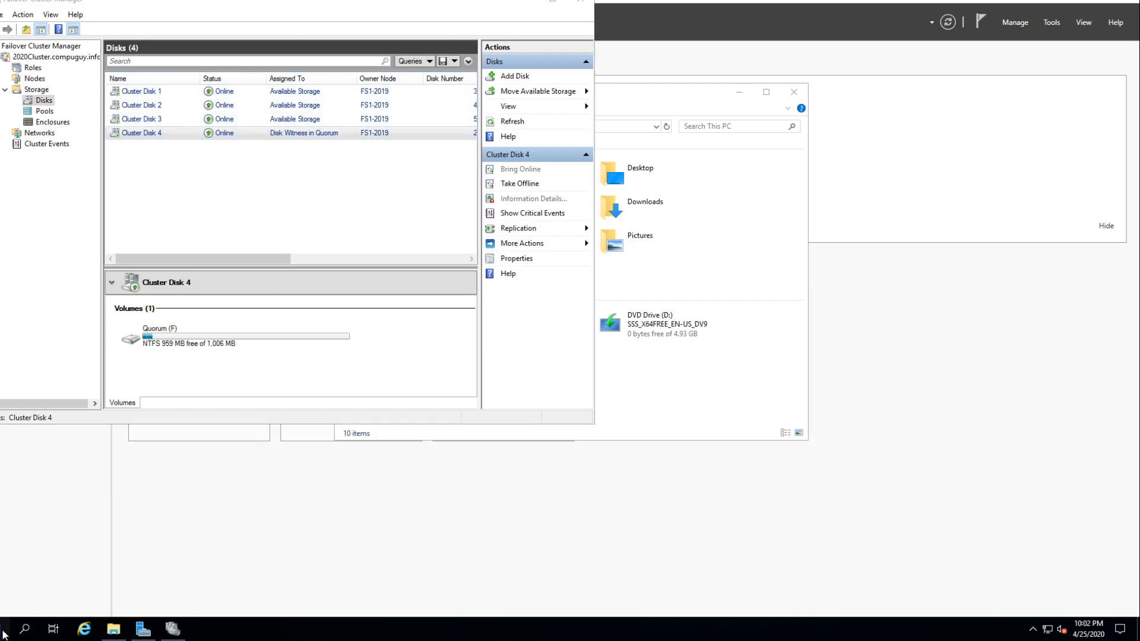
- Restart File Server 2, selecting a reason for the shutdown
click(5, 629)
click(5, 602)
click(33, 570)
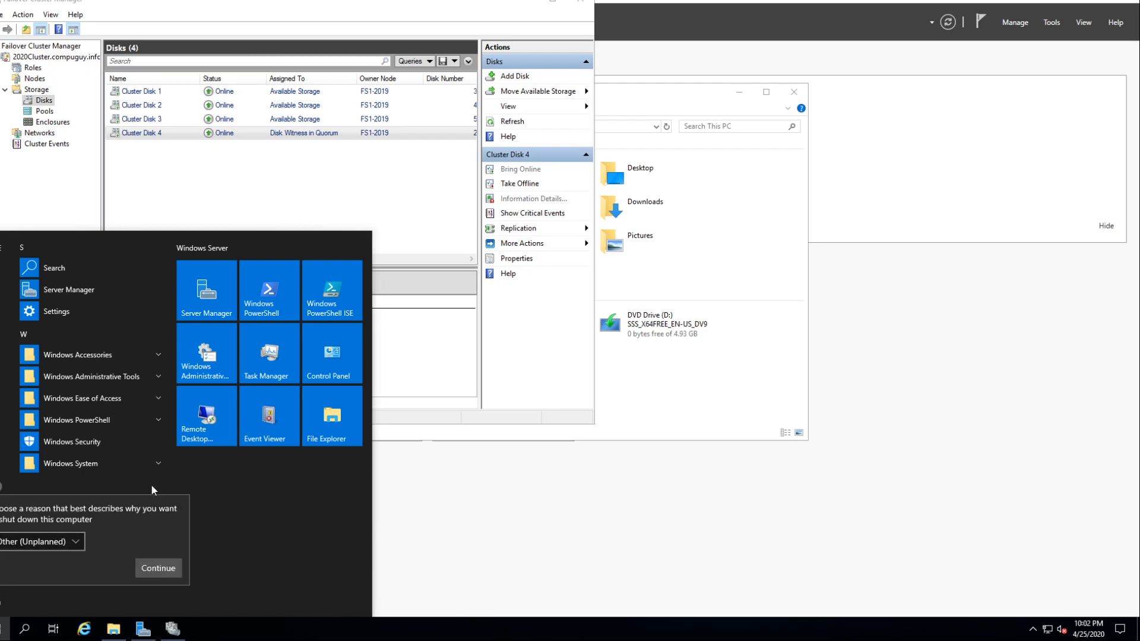
click(66, 542)
click(63, 558)
click(157, 568)
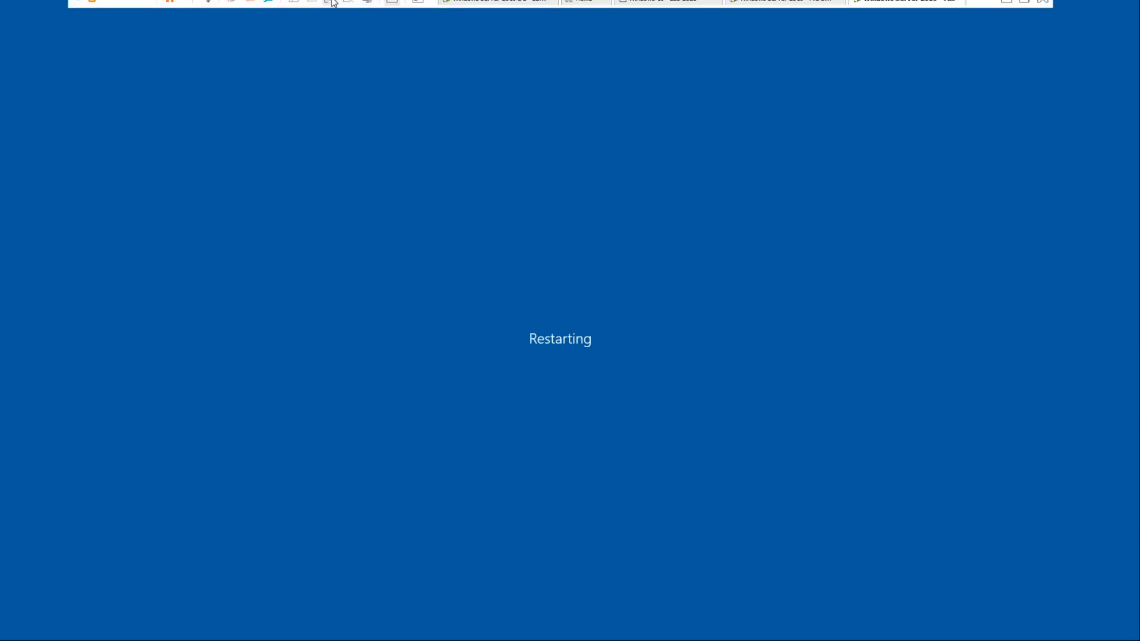
- Leave full screen, switch to the File Server 1 virtual machine and sign in with the account password
click(333, 3)
click(178, 293)
click(449, 315)
key(ctrl+alt+Insert)
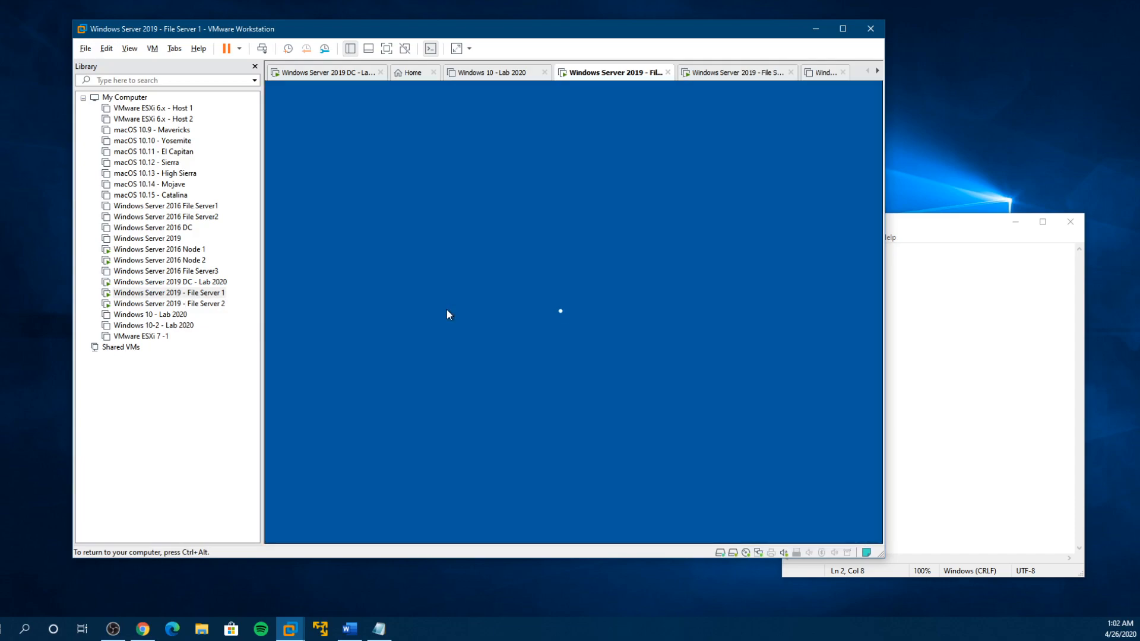
text(•••••••••••••)
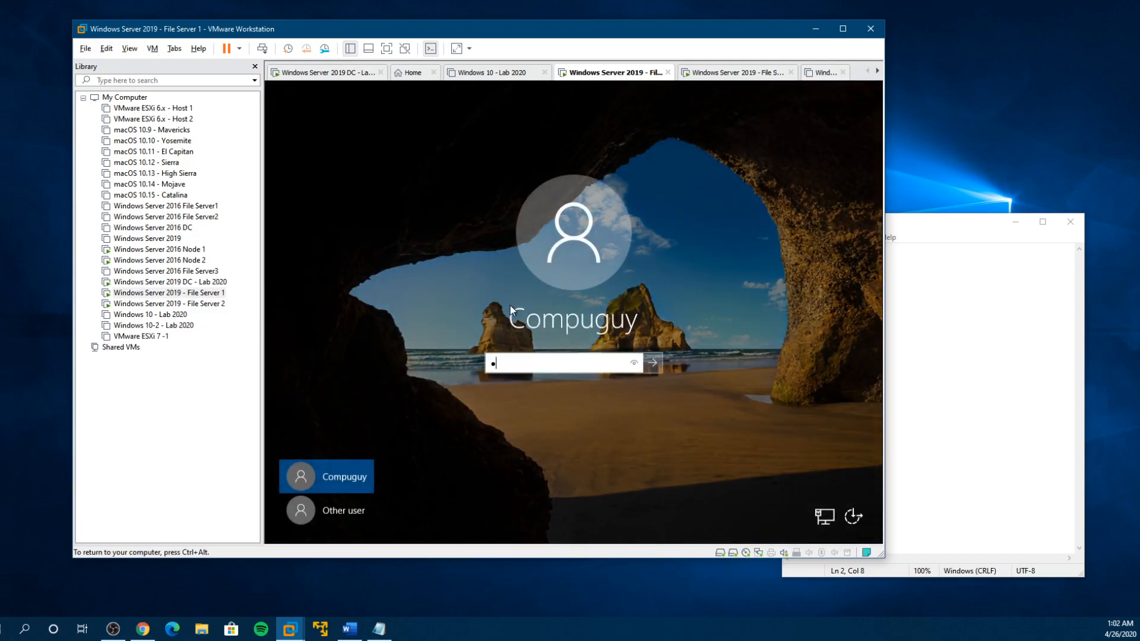
key(Return)
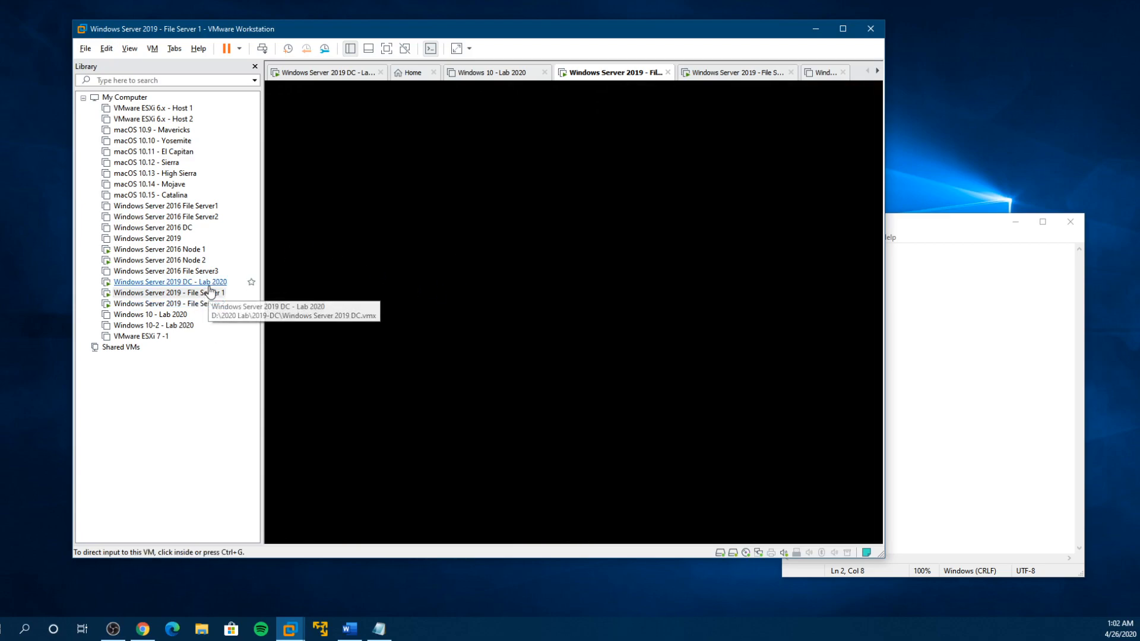
click(189, 295)
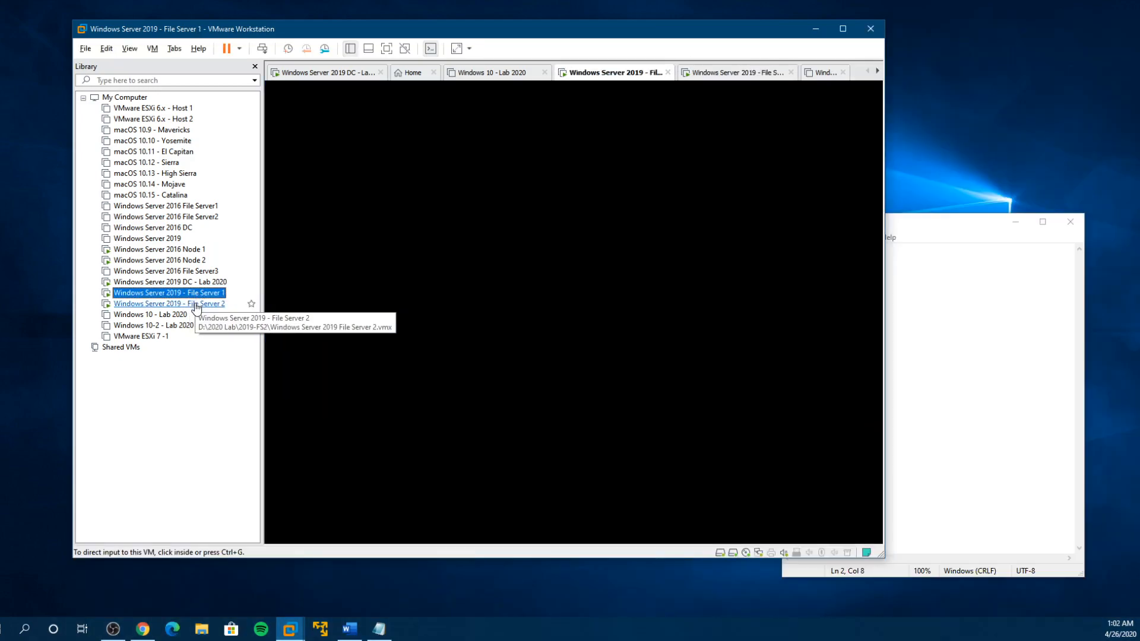
click(490, 297)
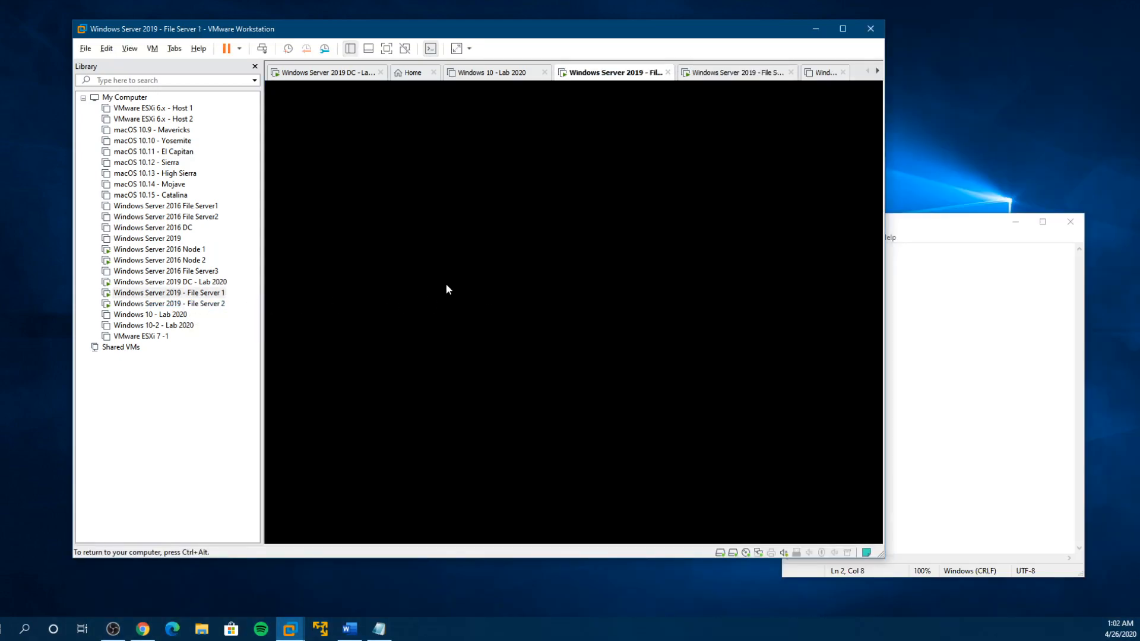
key(ctrl+alt)
- On the 2019 DC machine, close the 2020cluster network folder, DNS Manager, and Active Directory Users and Computers
click(214, 282)
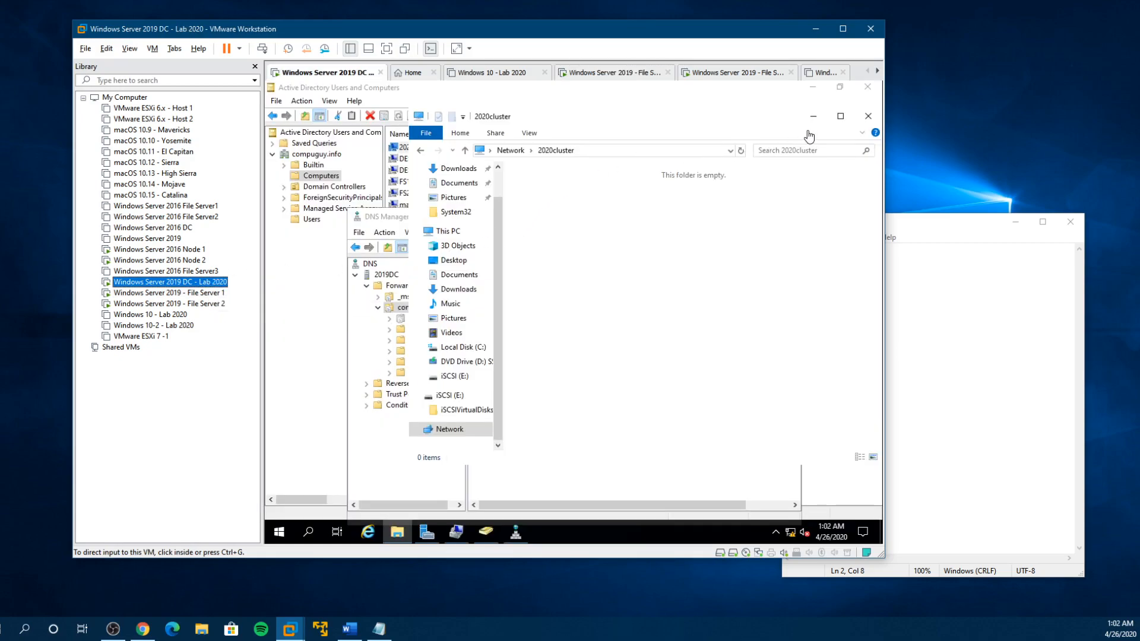
click(867, 116)
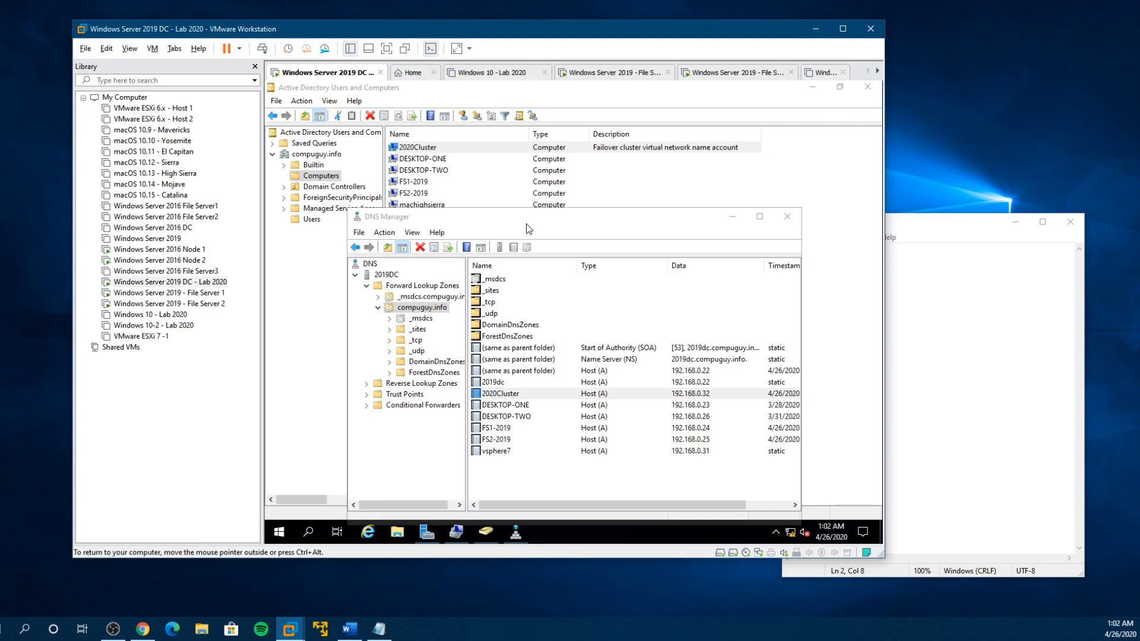
drag(525, 219, 497, 251)
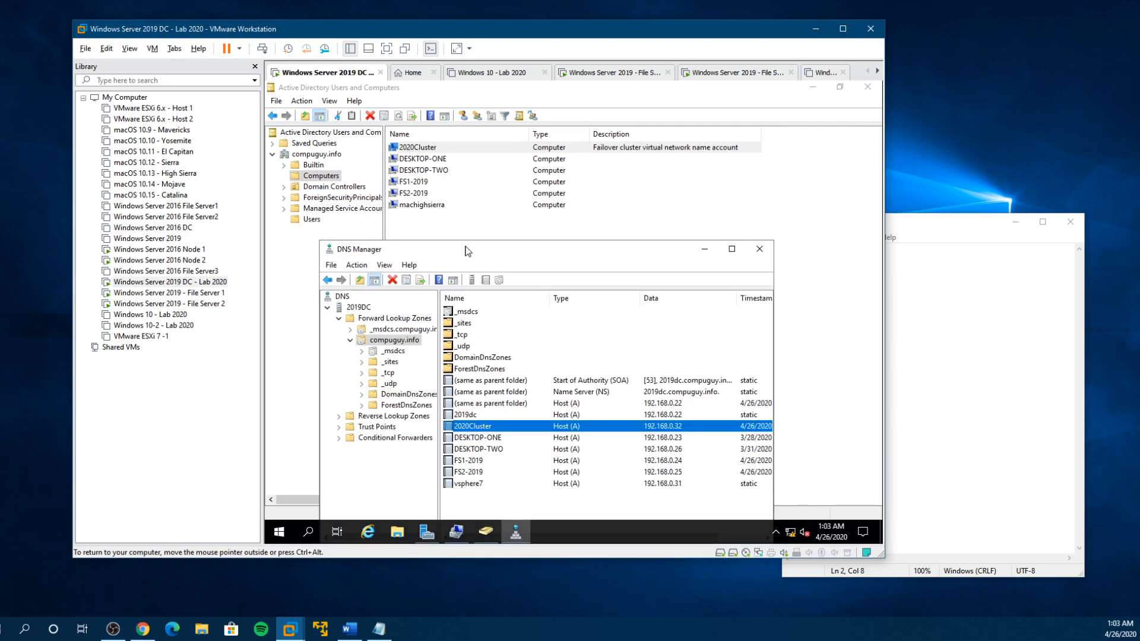
drag(470, 251, 472, 216)
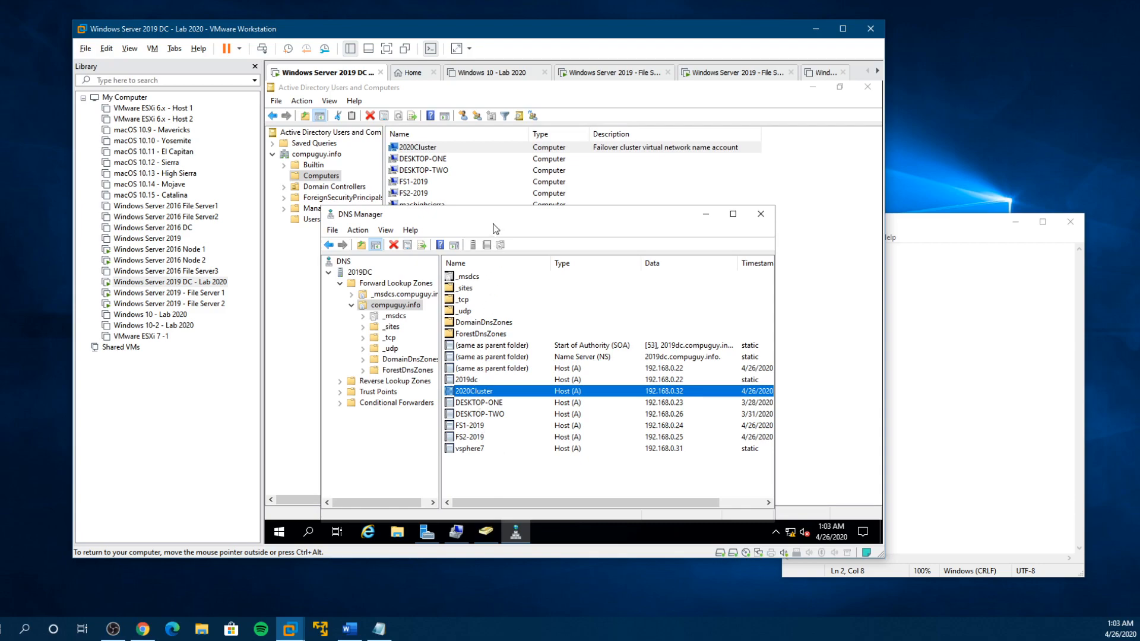
drag(495, 219, 497, 200)
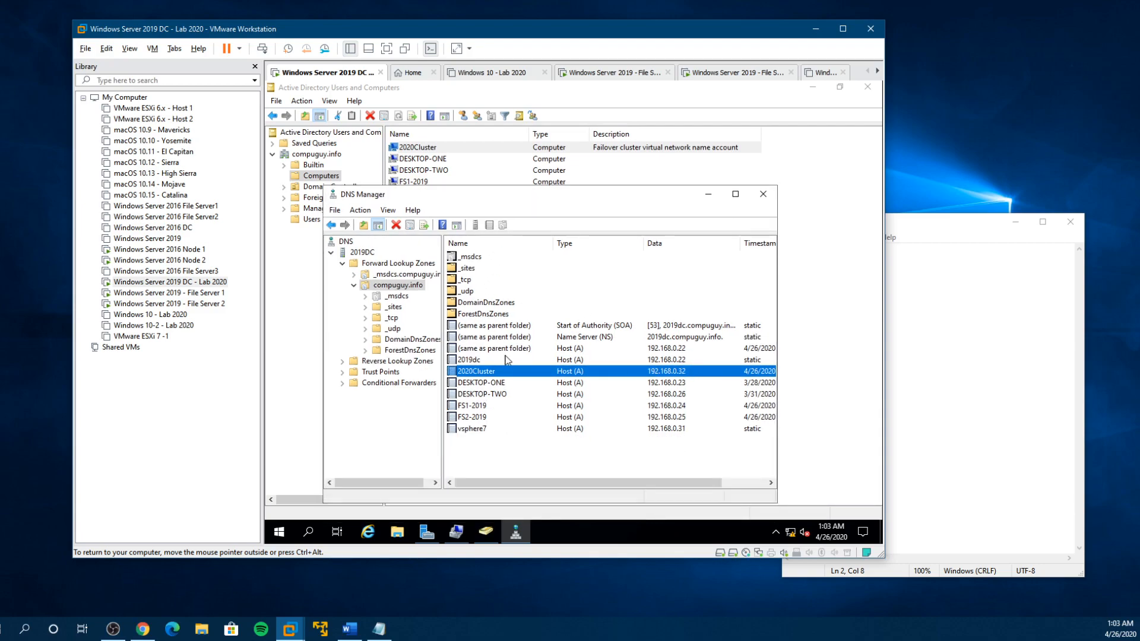
click(763, 195)
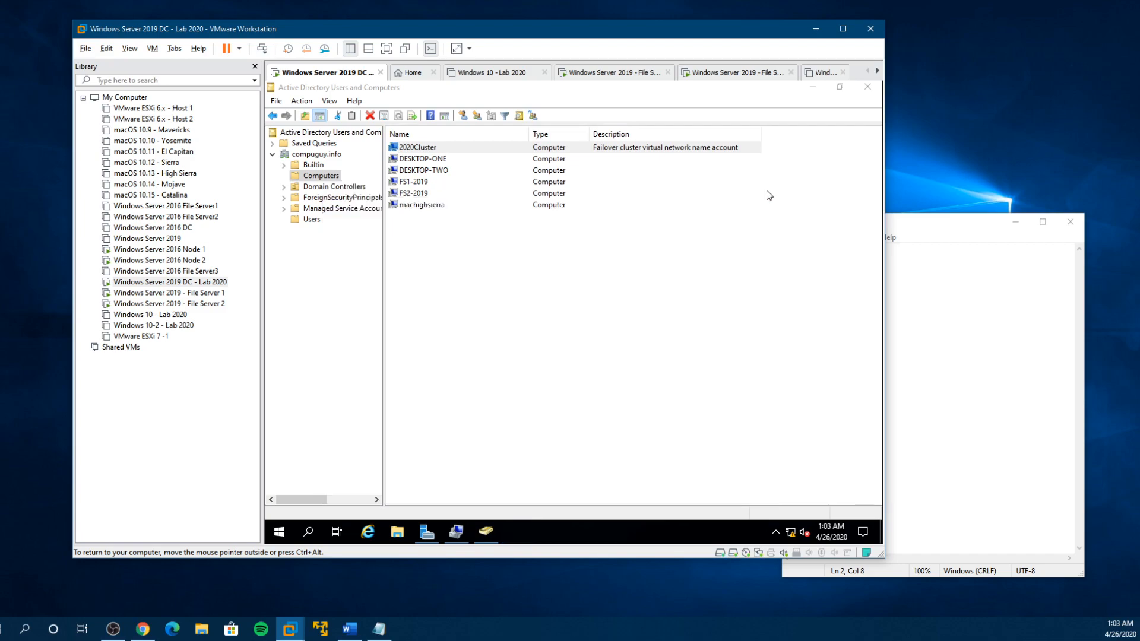
click(867, 87)
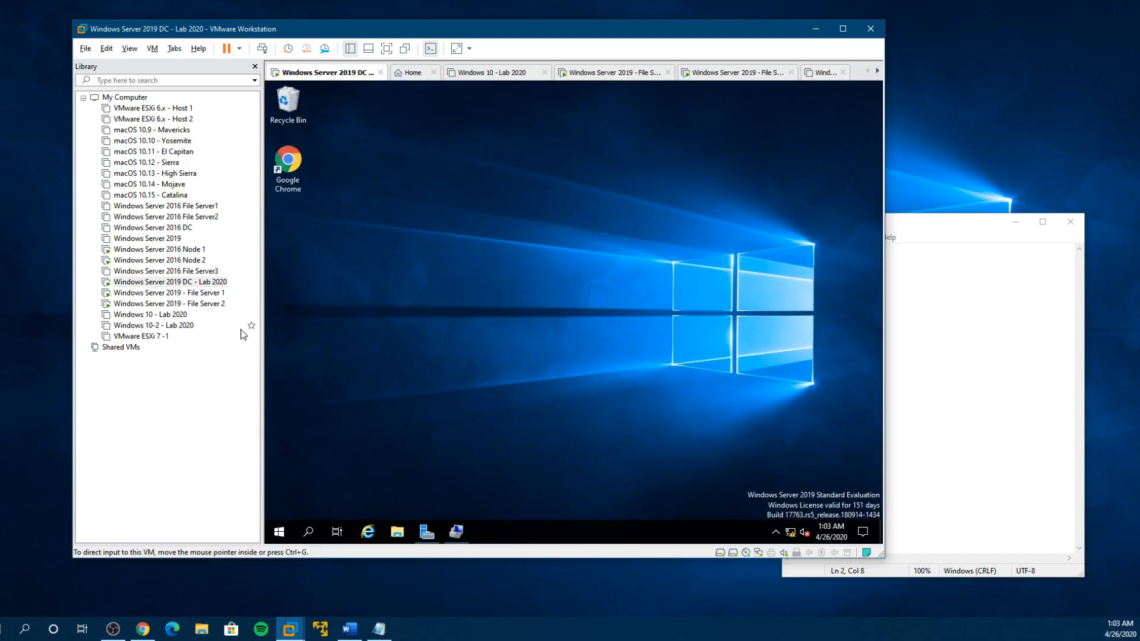
- On the File Server 1 virtual machine, pin Failover Cluster Manager to Start and to the taskbar
click(196, 293)
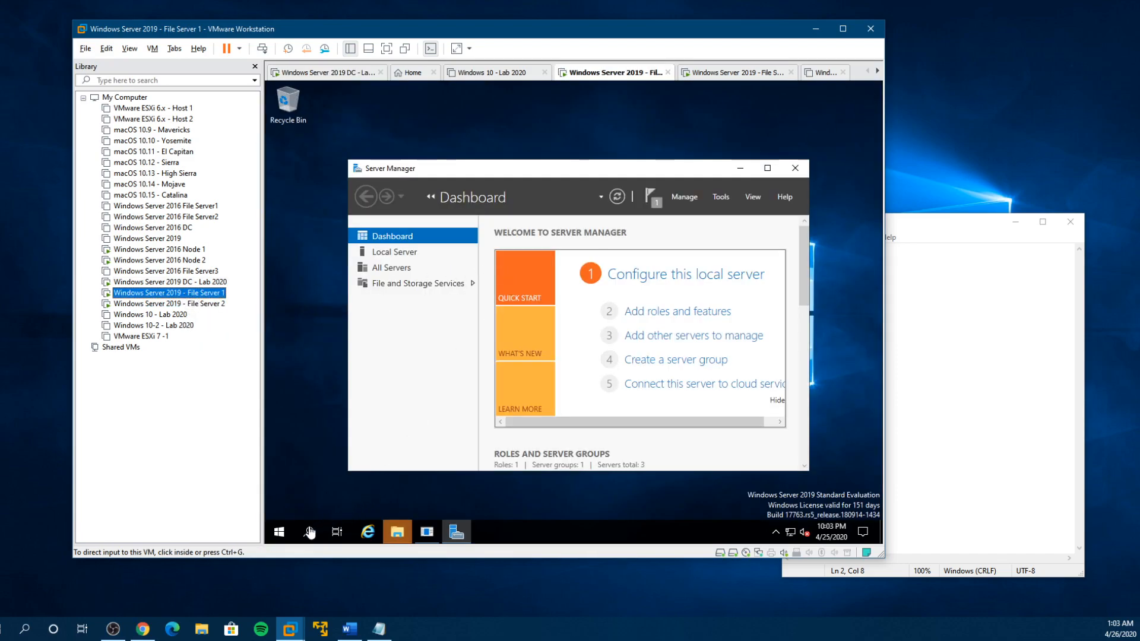
click(279, 532)
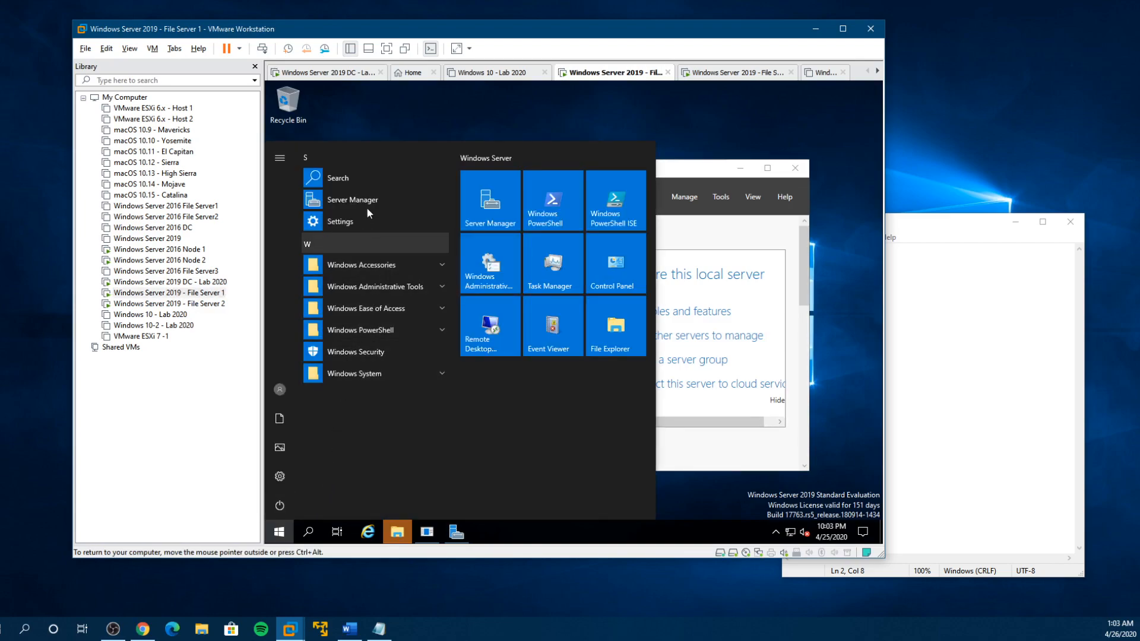
click(394, 287)
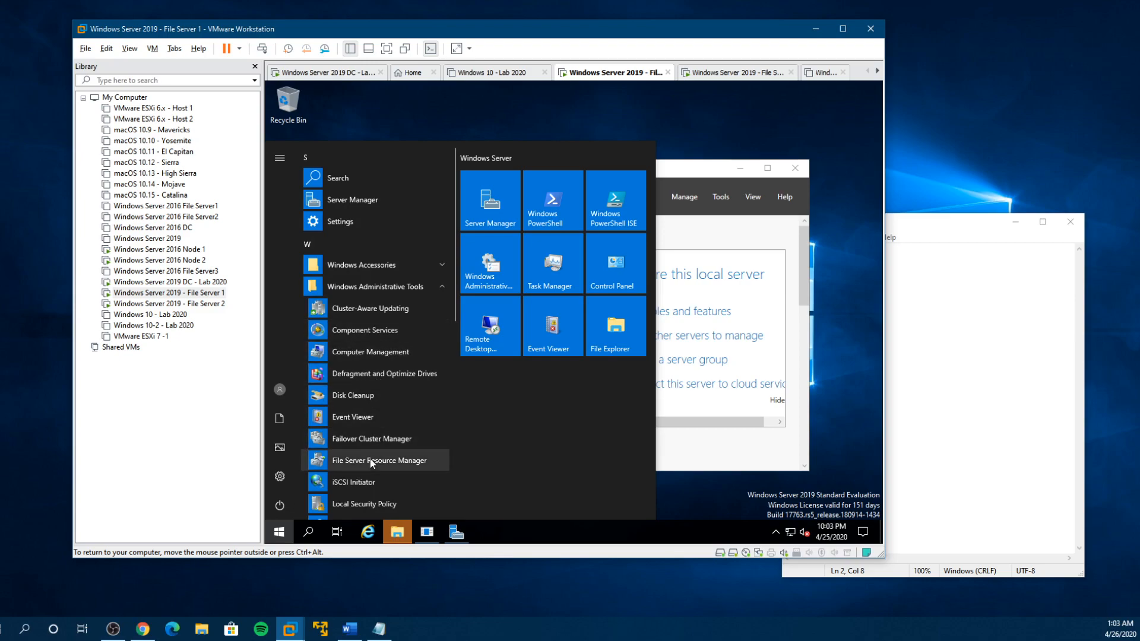
right_click(368, 439)
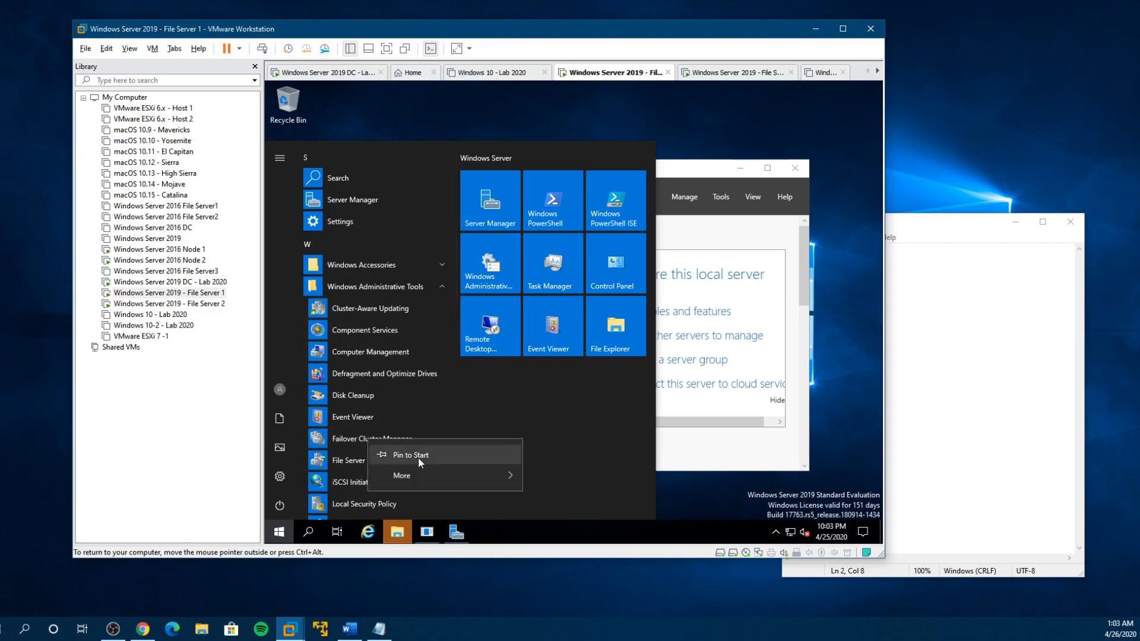
click(418, 456)
right_click(391, 443)
mouse_move(450, 478)
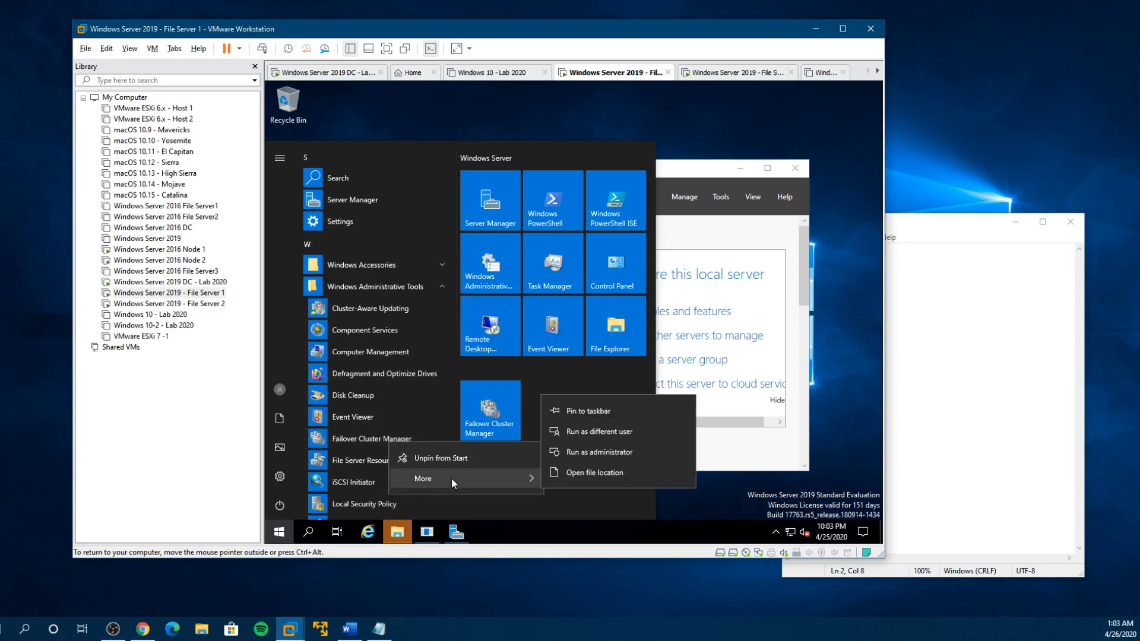
click(604, 411)
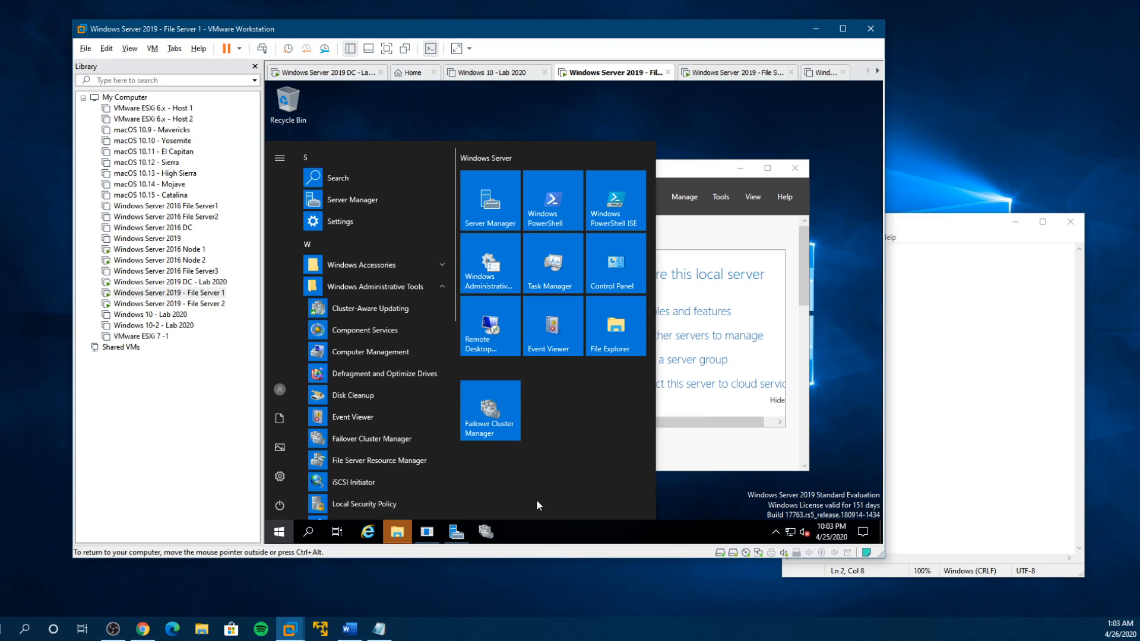
key(Escape)
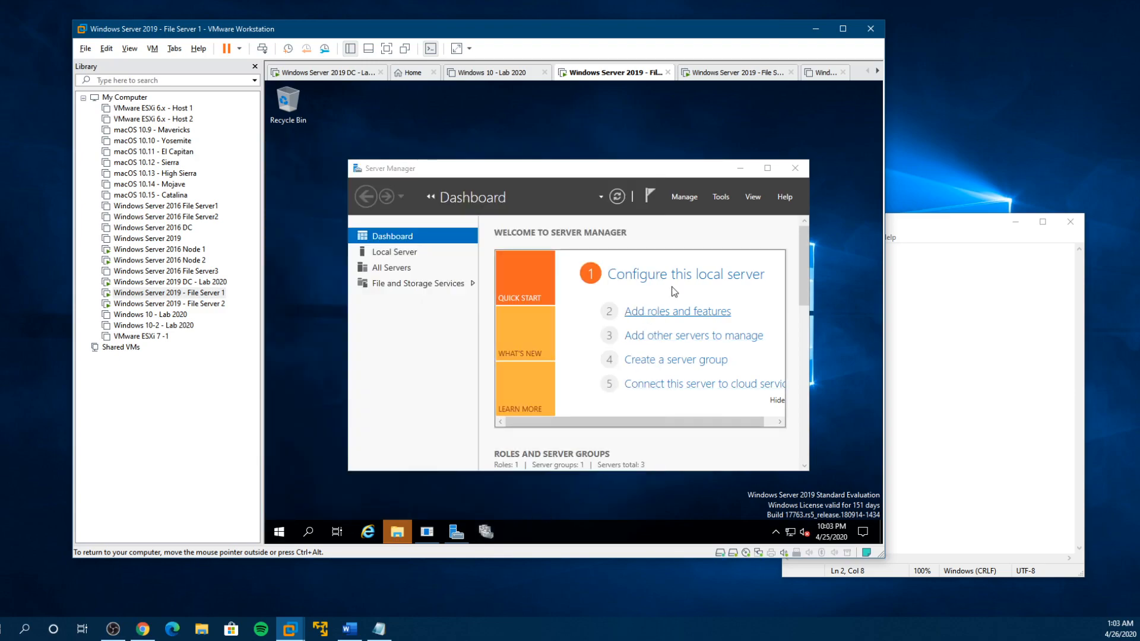
- Minimize Server Manager, open the 2020Cluster events in Failover Cluster Manager, and enlarge the event details to read the error description
click(741, 168)
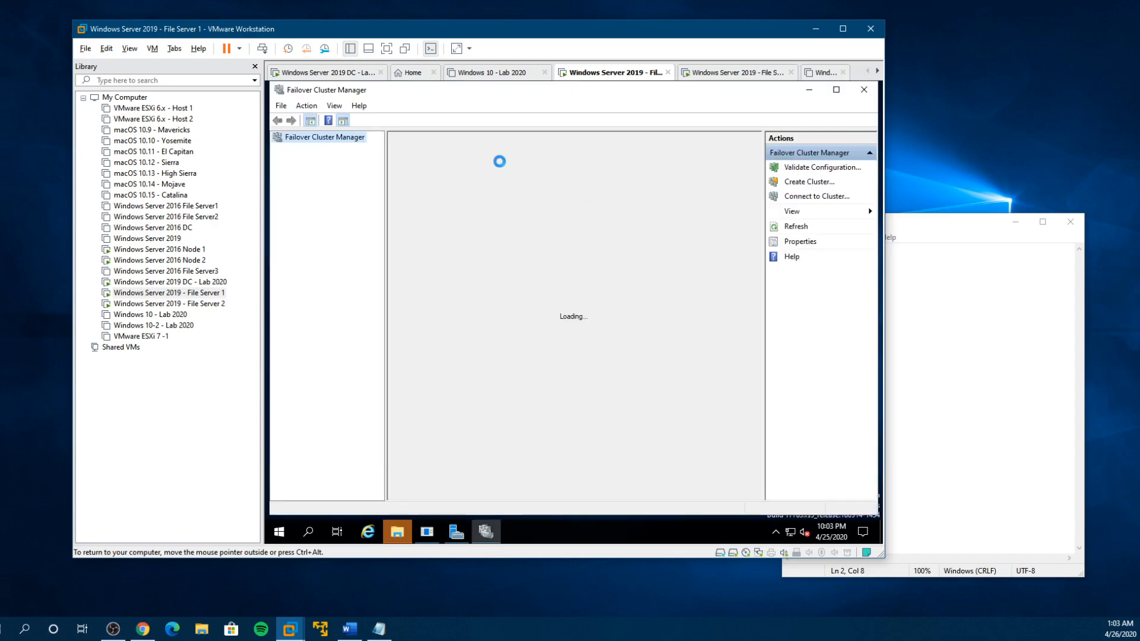
click(317, 149)
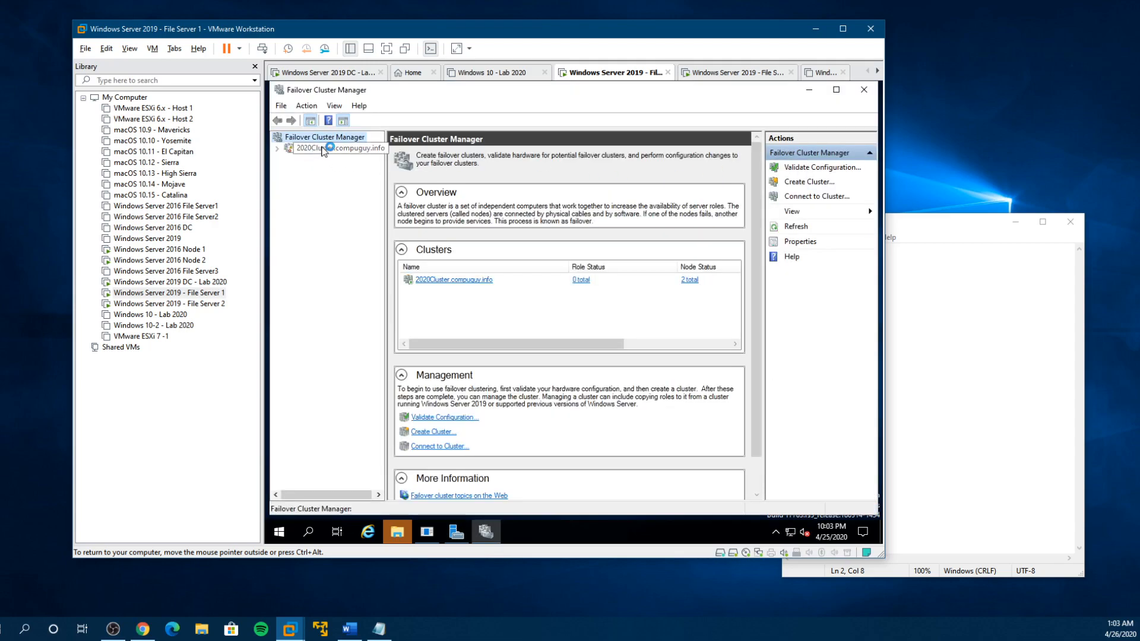
click(330, 203)
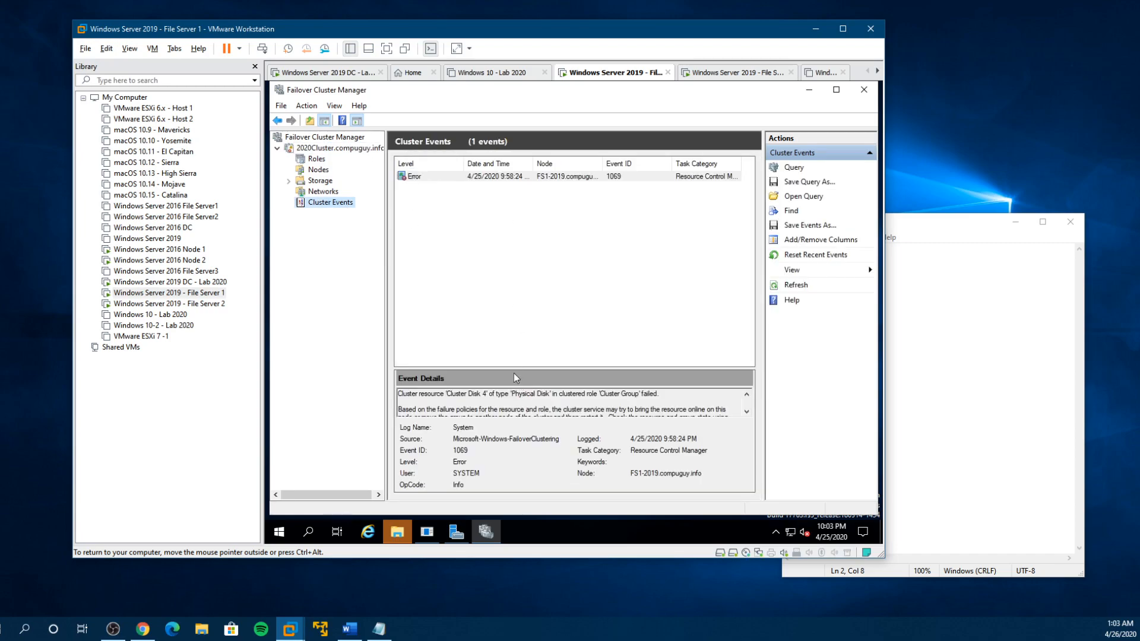
drag(518, 368, 526, 300)
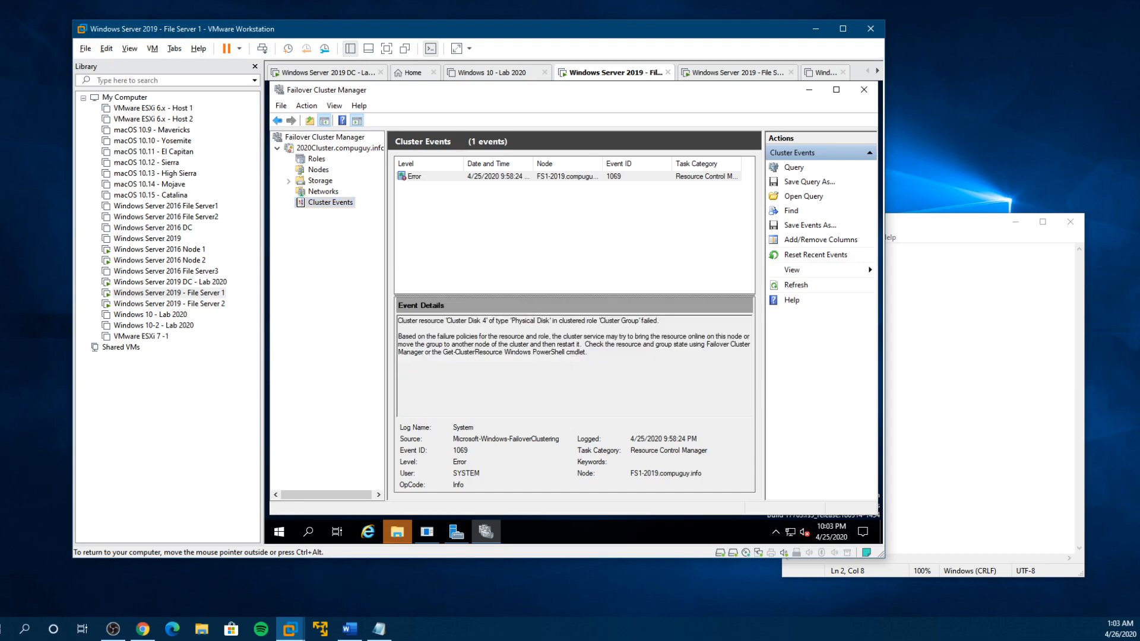
drag(446, 321, 553, 321)
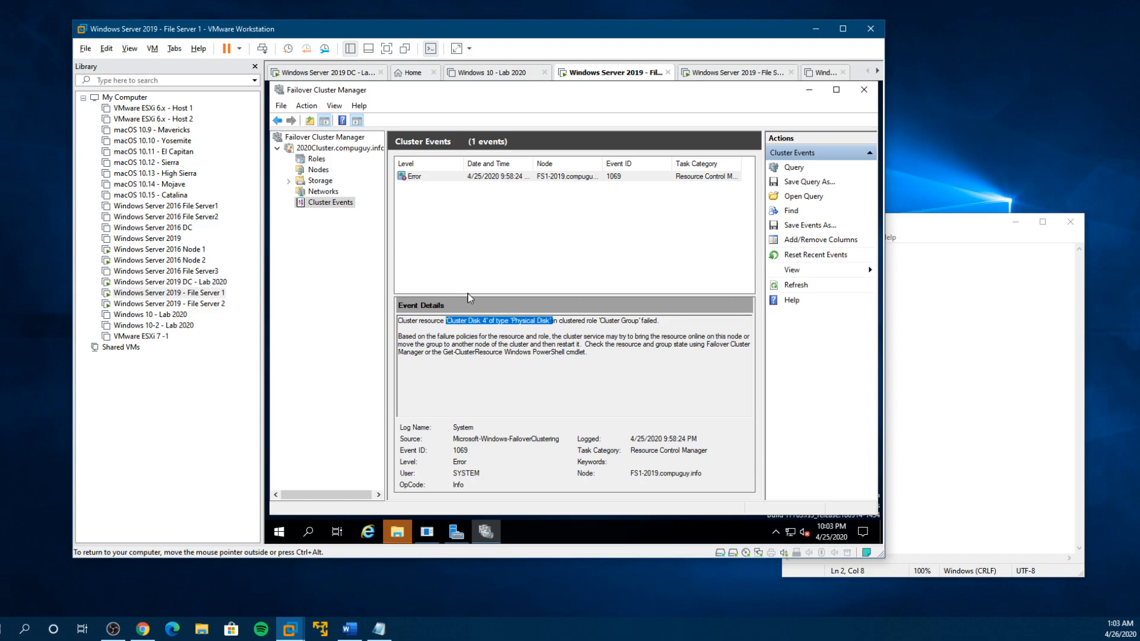
- View the cluster's networks, return to Cluster Events and reset the recent events
click(321, 192)
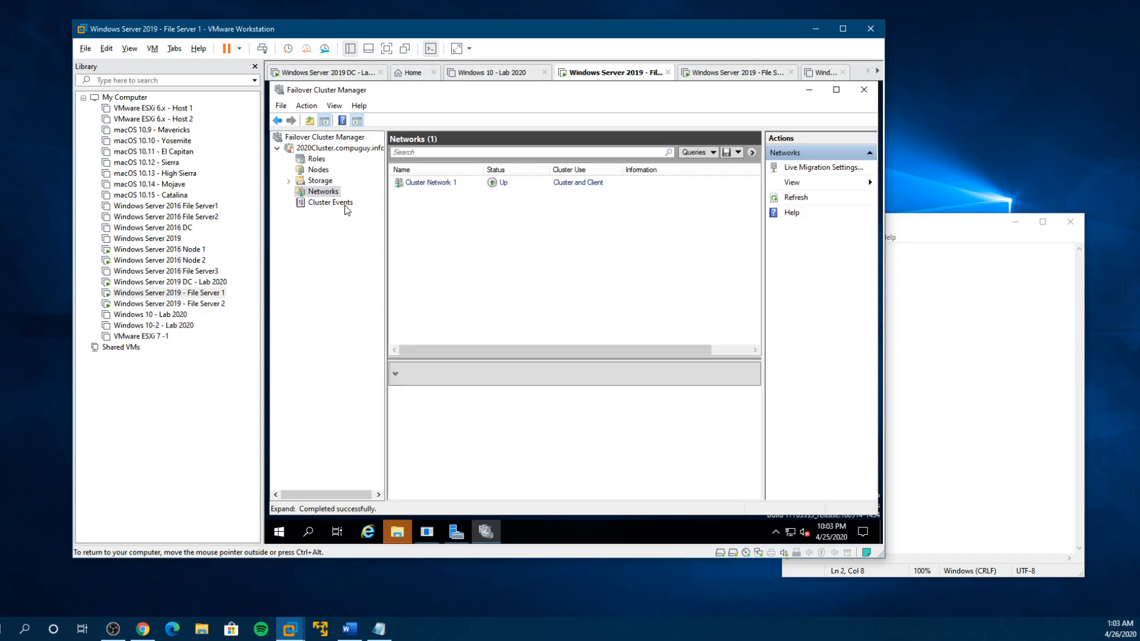
click(343, 203)
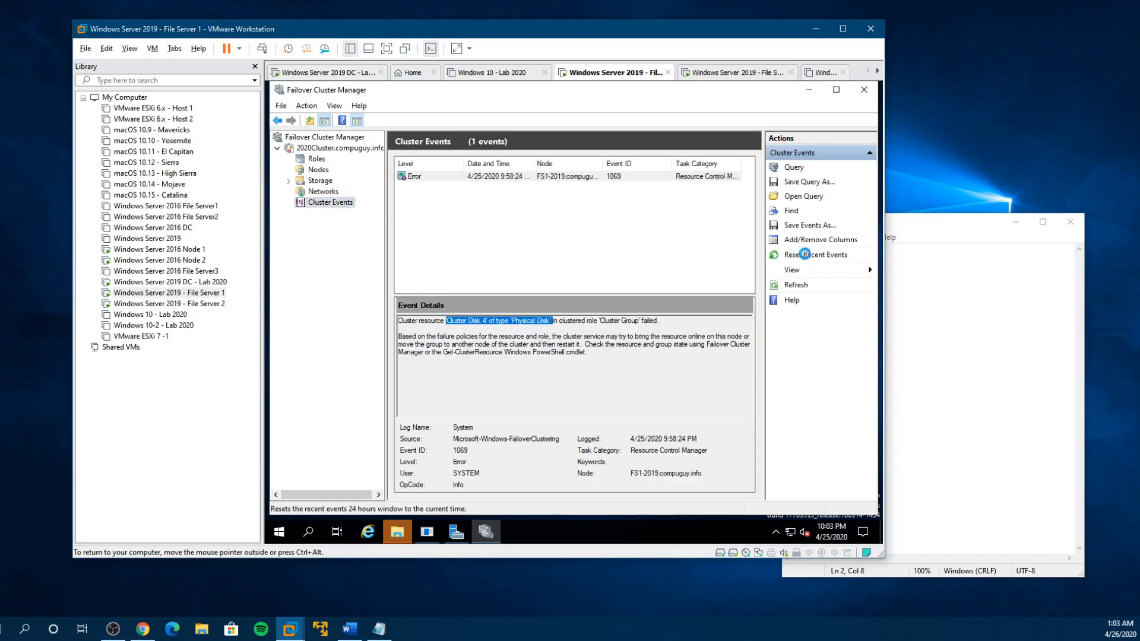
click(806, 255)
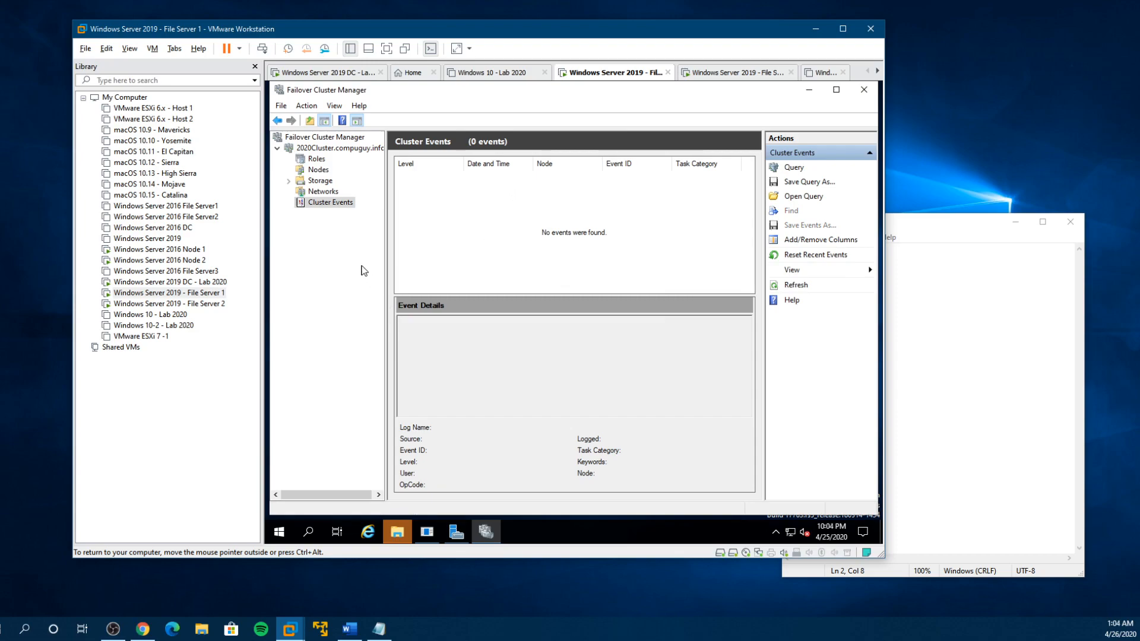
- Check the cluster's roles and the status of node FS2-2019, declining to empty the Recycle Bins on the cluster drives
click(313, 159)
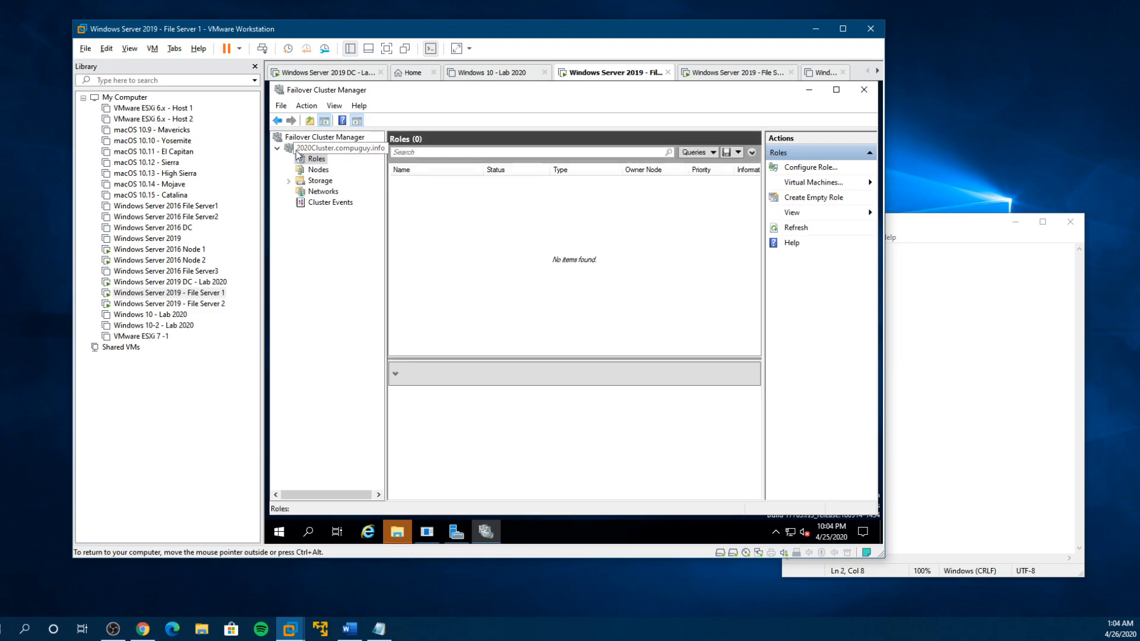
click(317, 170)
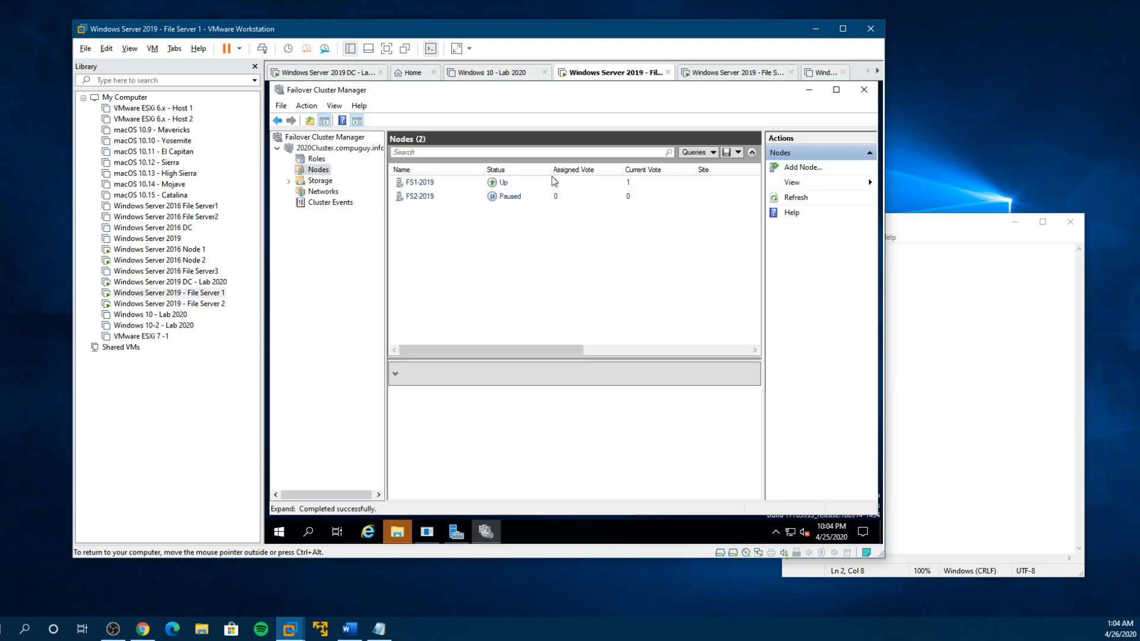
click(418, 197)
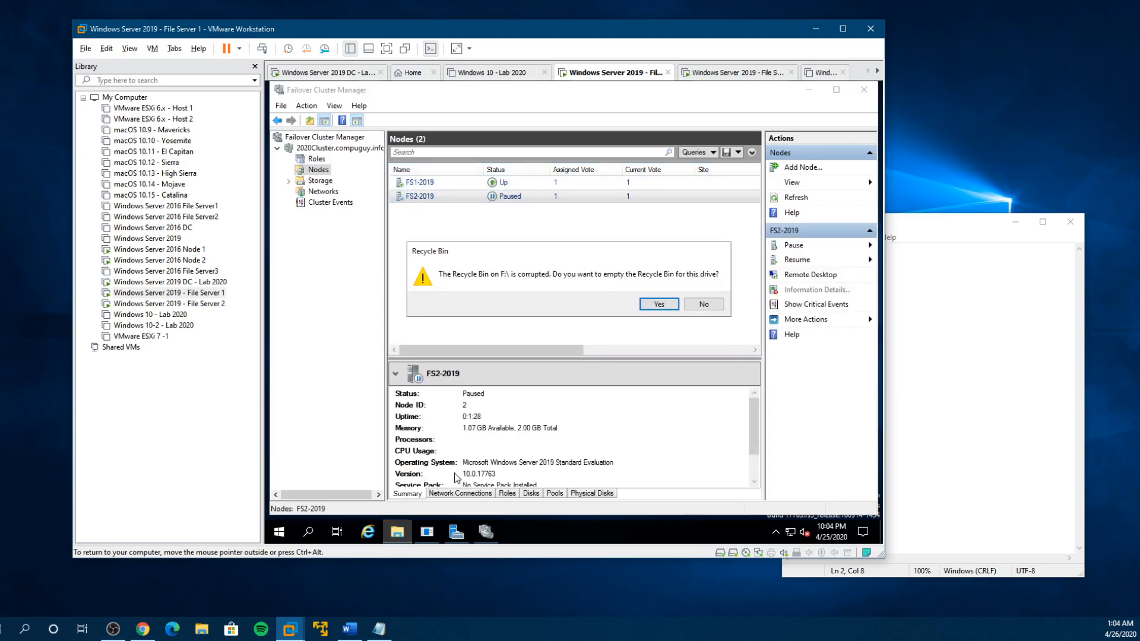
click(704, 304)
click(704, 305)
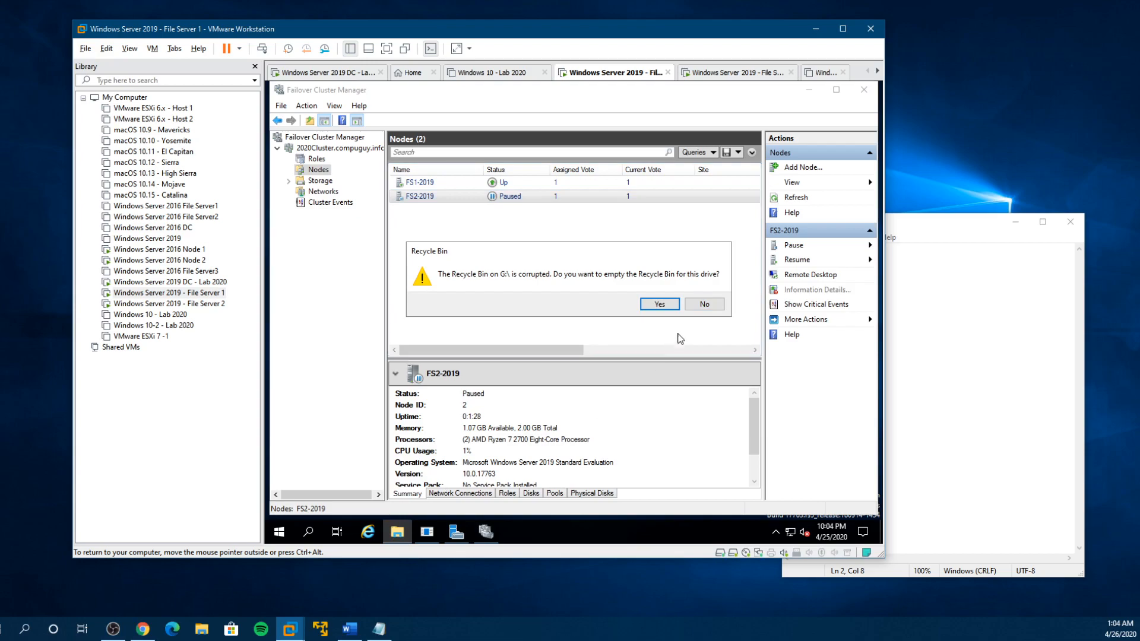
click(710, 304)
click(711, 305)
- Check File Server 1's drives under This PC in File Explorer
click(397, 531)
click(431, 290)
scroll(570, 350, down, 1)
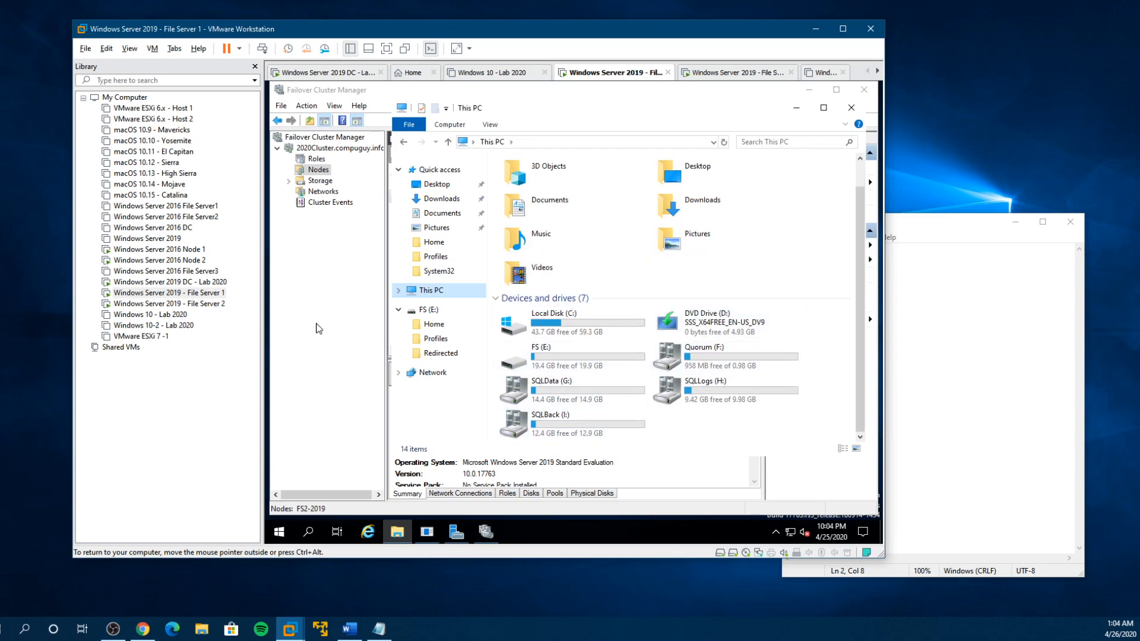
- Resume node FS2-2019 in Failover Cluster Manager with the Fail Roles Back option
click(319, 171)
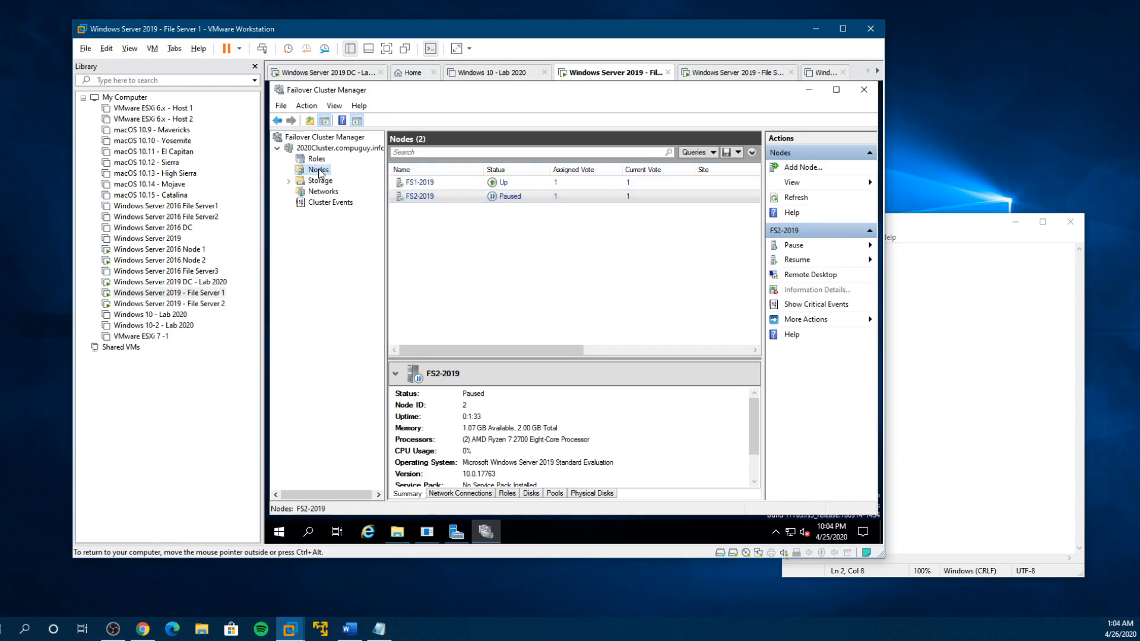
right_click(423, 201)
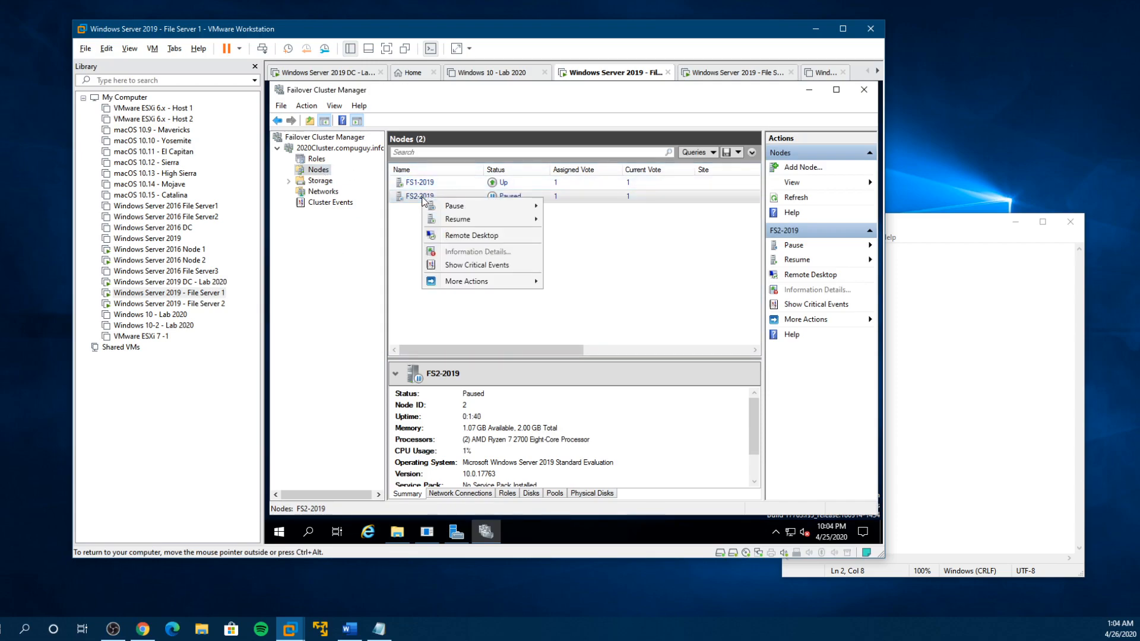
mouse_move(509, 225)
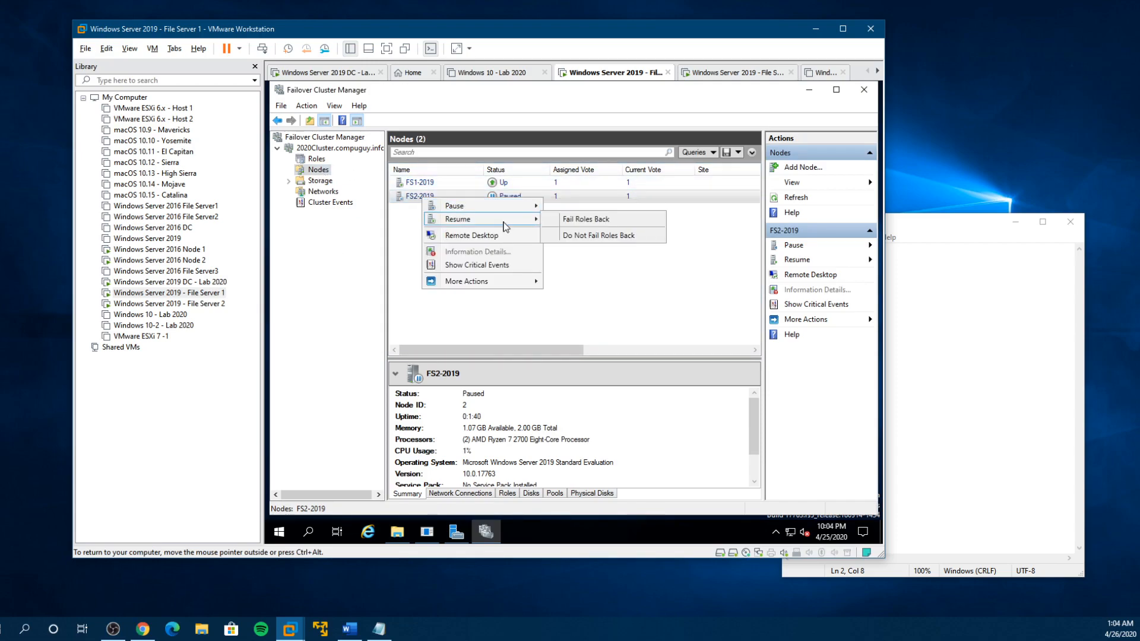
click(583, 219)
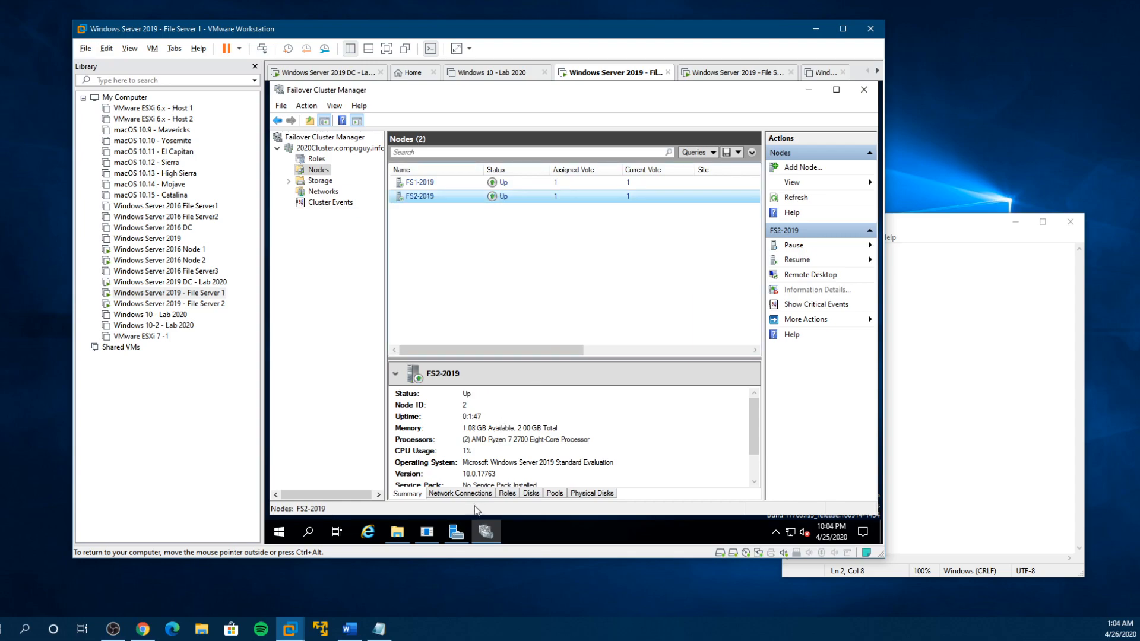
- Refresh This PC to check the drives, and review the owner node of the cluster disks in storage
click(399, 532)
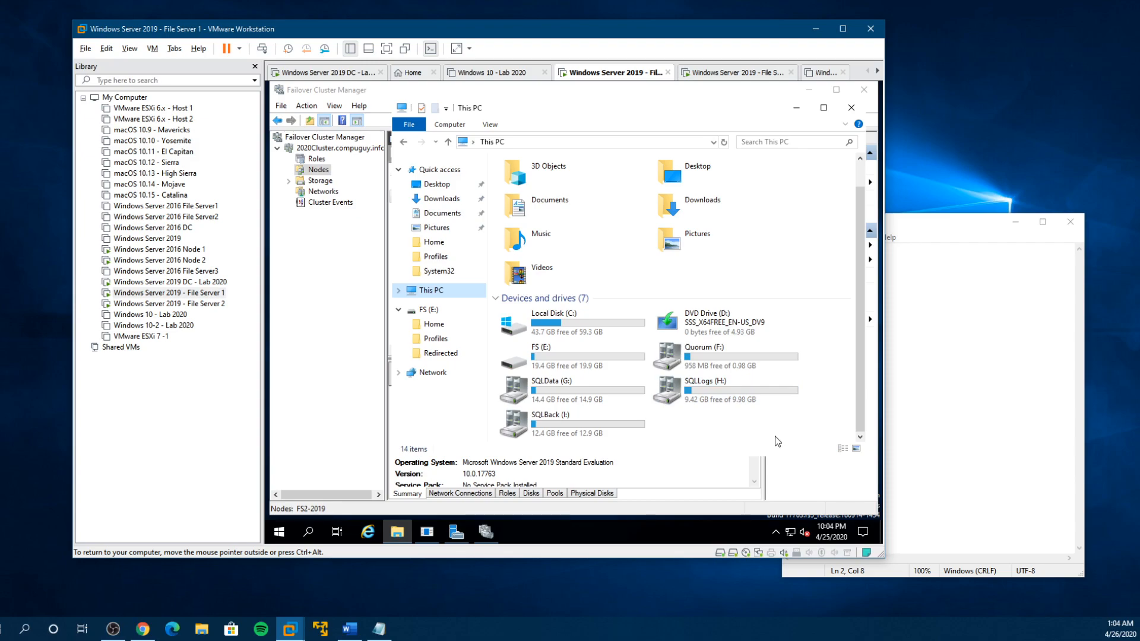
click(724, 145)
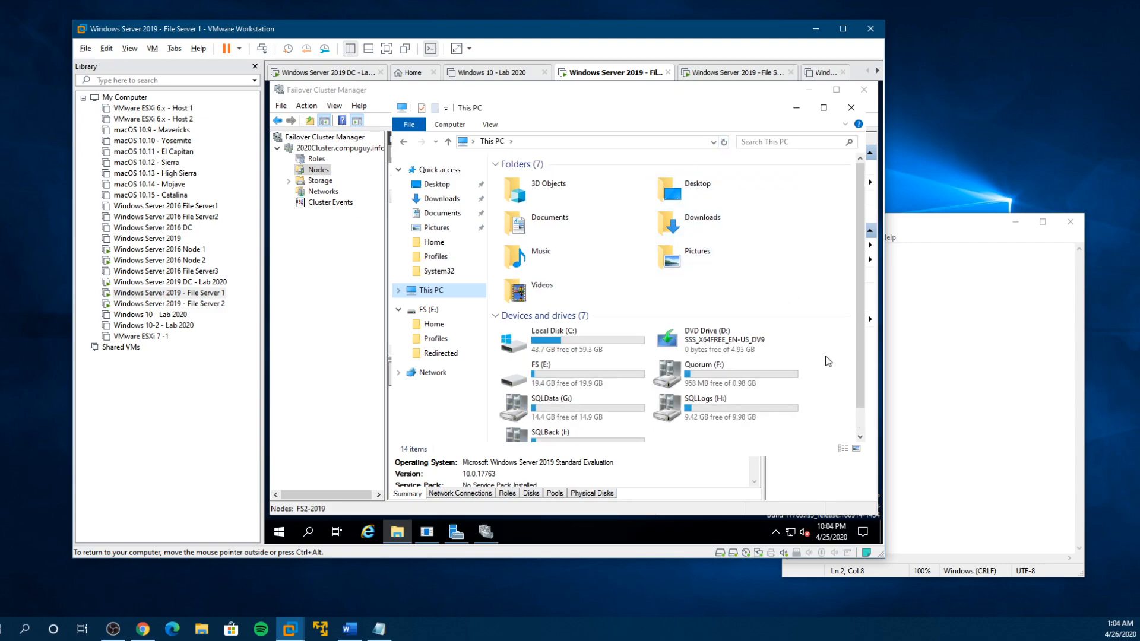
click(307, 172)
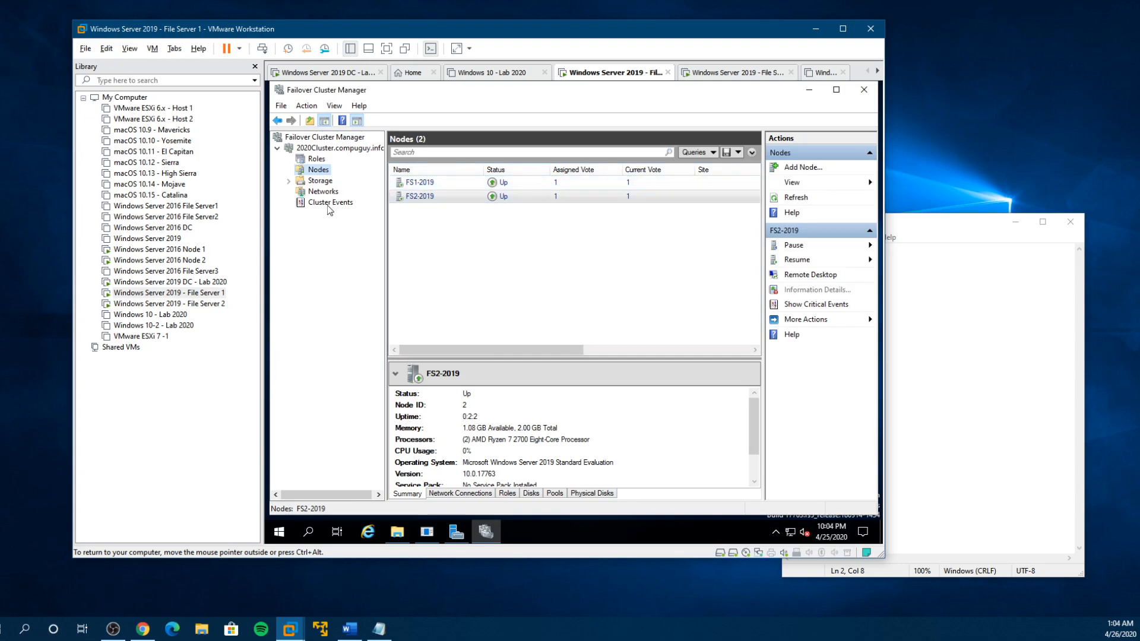
click(320, 181)
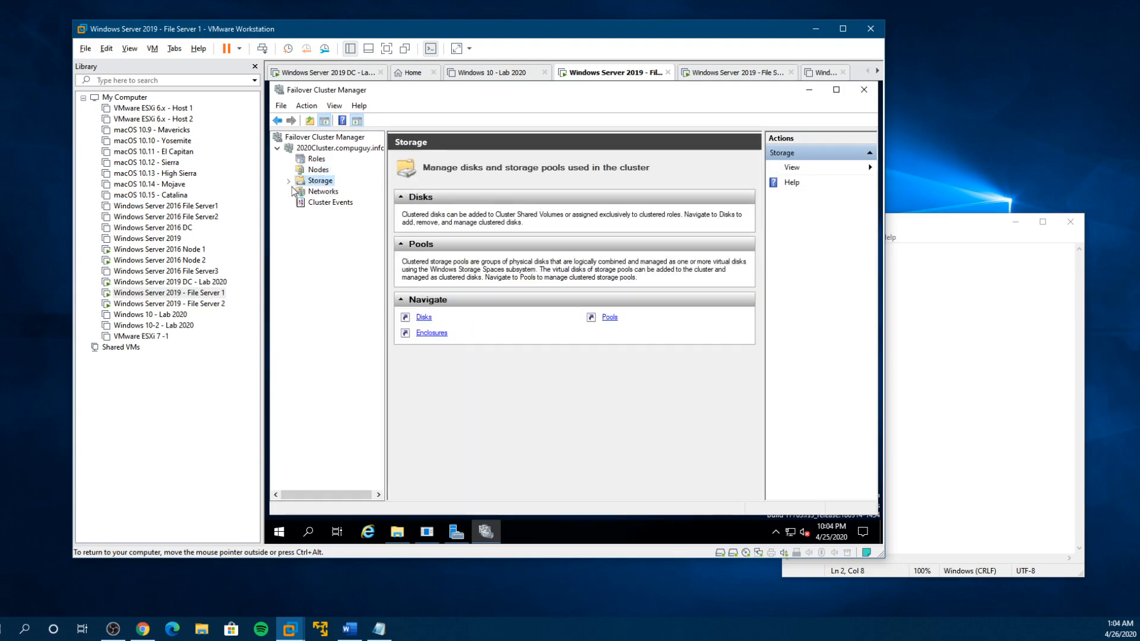
click(289, 180)
click(328, 191)
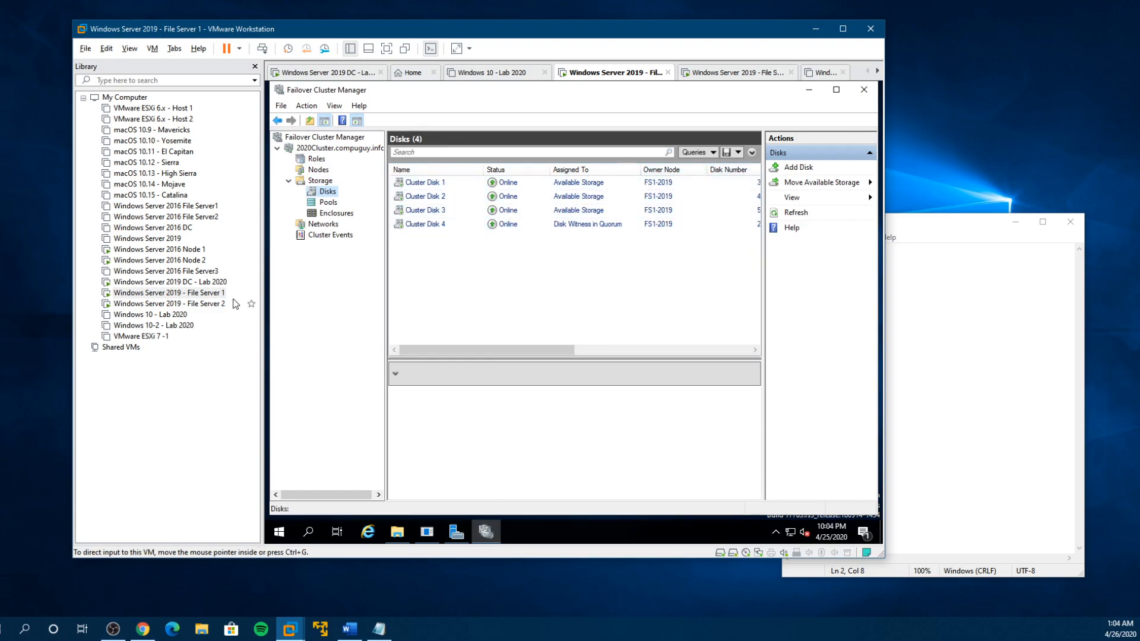
- Switch to the Windows Server 2019 - File Server 2 virtual machine and sign in with the account password
click(194, 305)
click(486, 278)
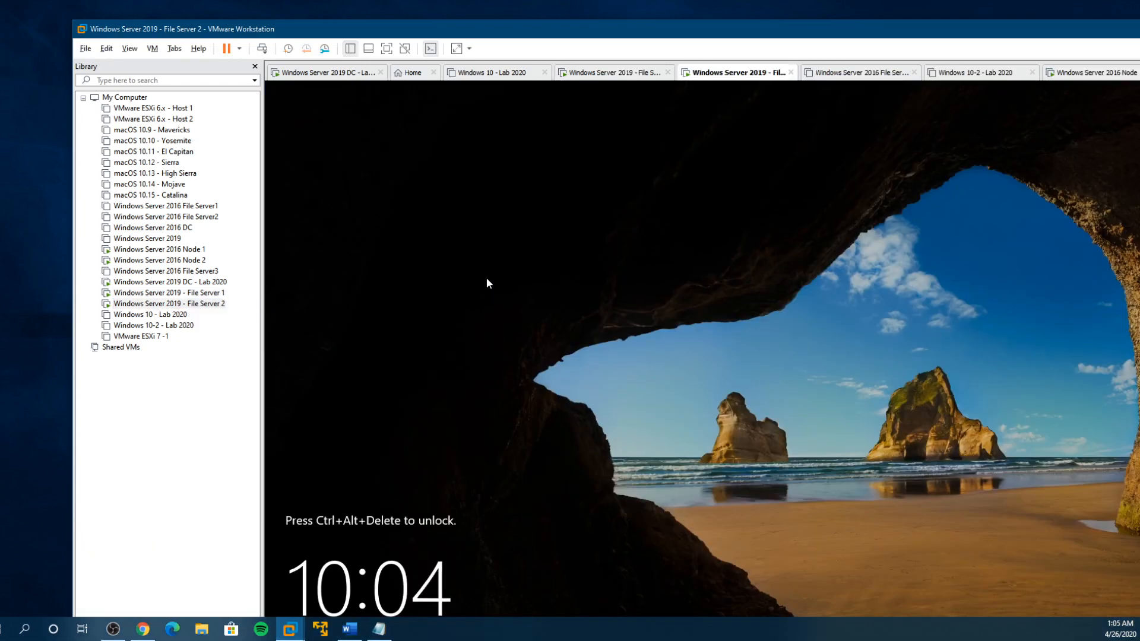
key(ctrl+alt+Insert)
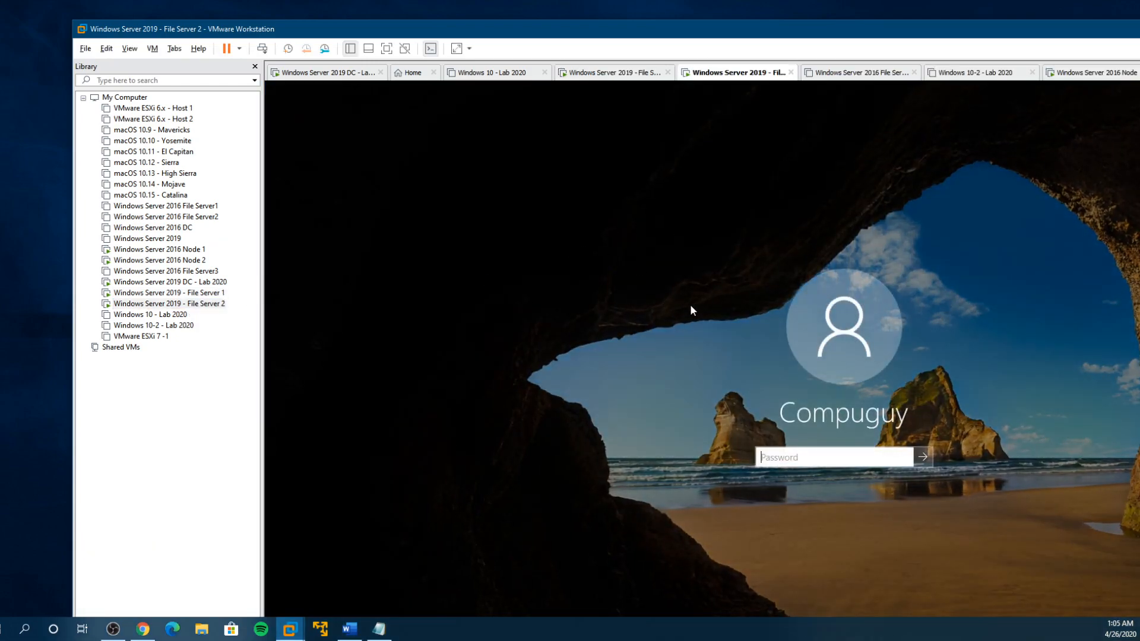
text(•••••••••)
key(Return)
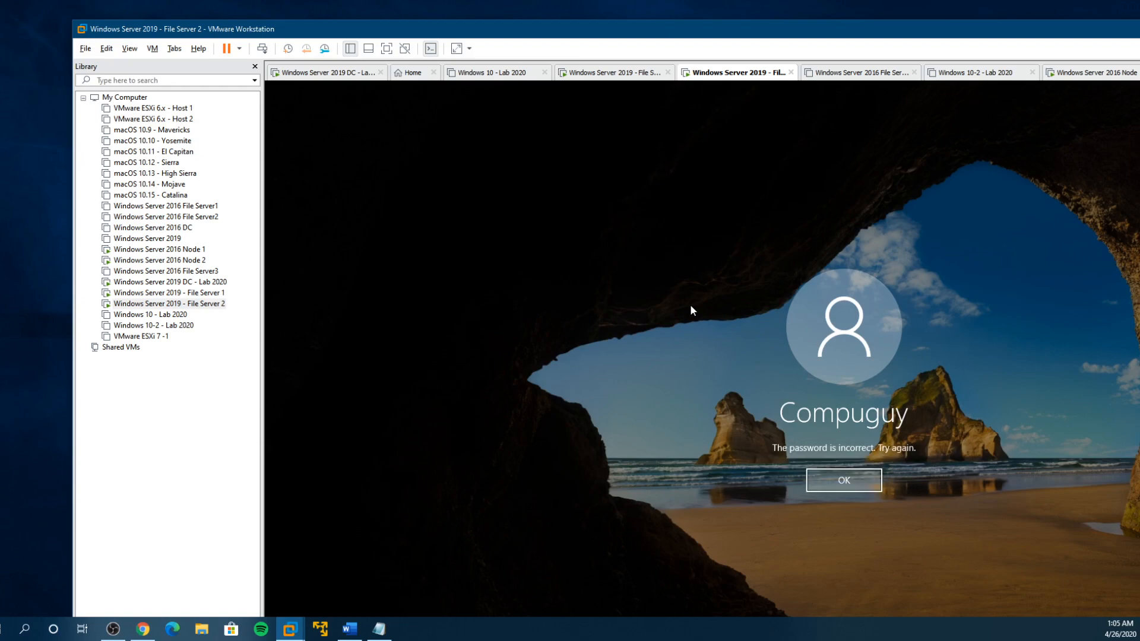
click(837, 486)
text(•••••••••)
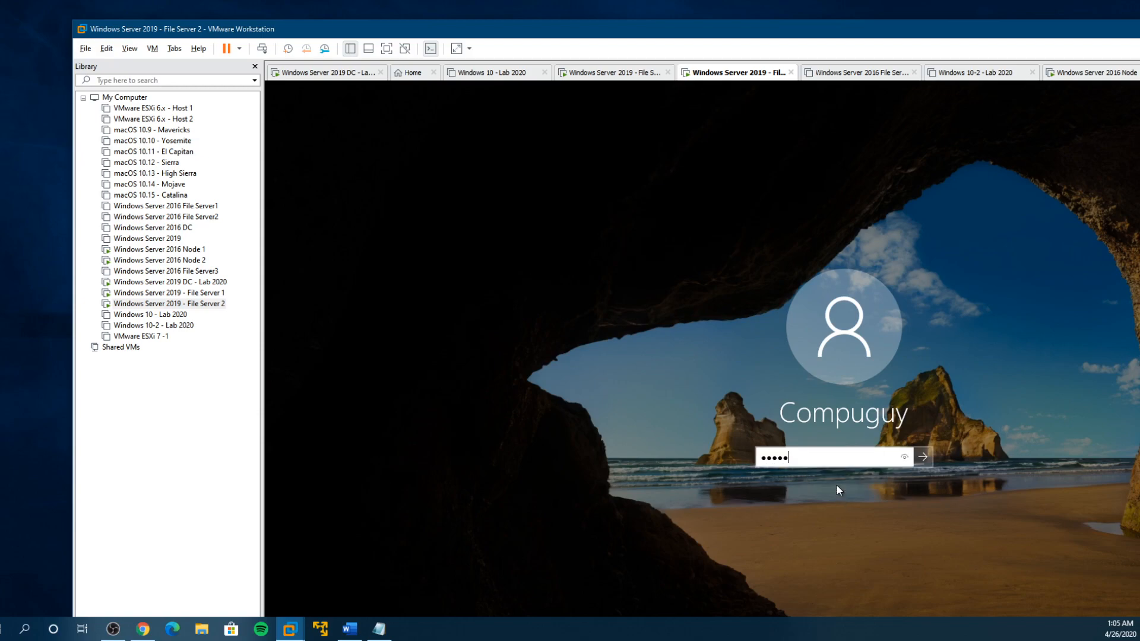
key(Return)
click(836, 486)
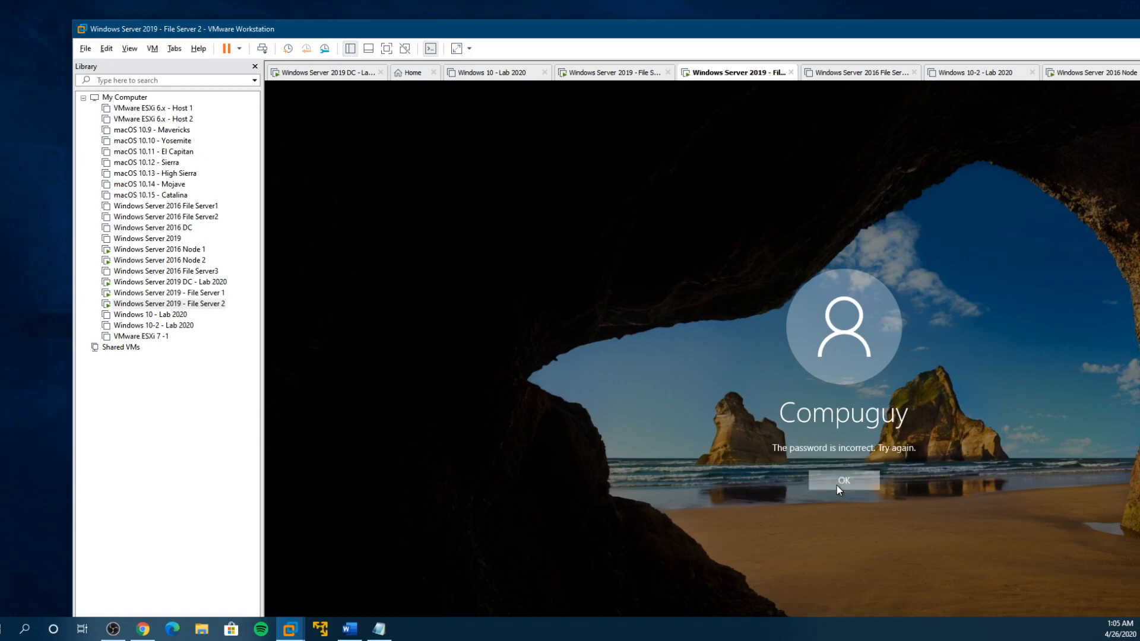
text(••••••••)
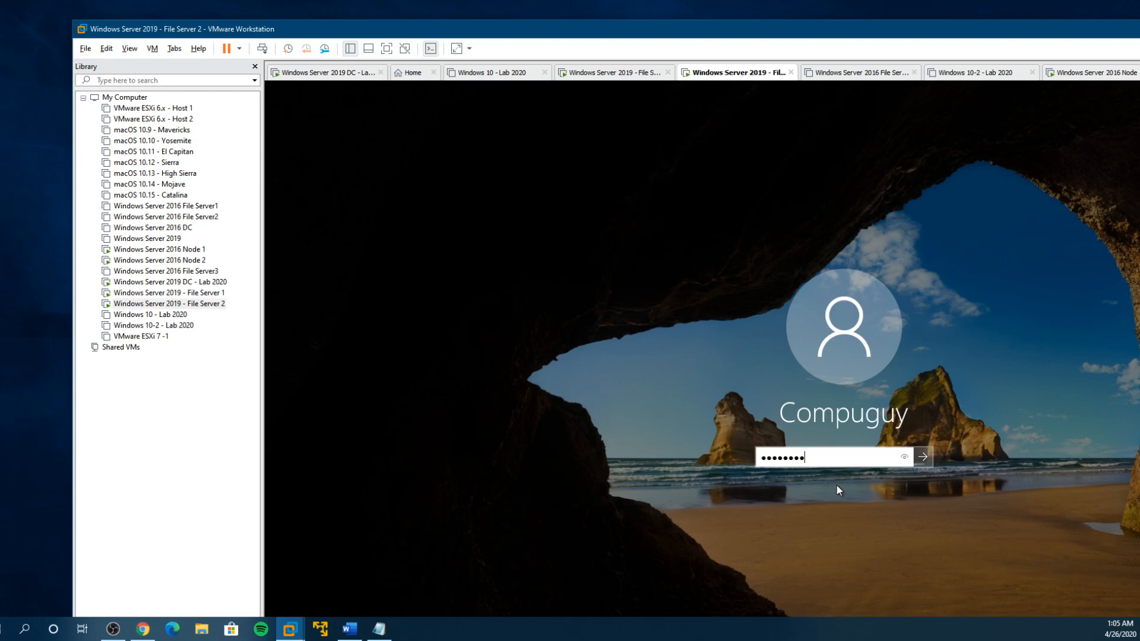
text(•••)
key(Return)
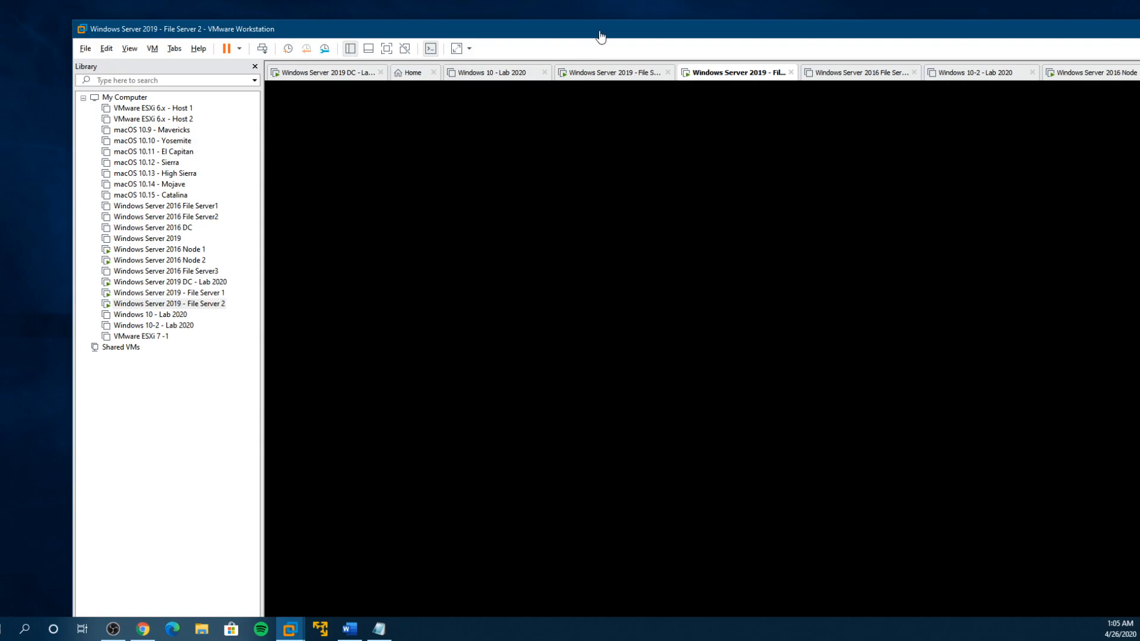
- Show File Server 2 in full screen, close its Server Manager and cancel the Shutdown Event Tracker
double_click(600, 32)
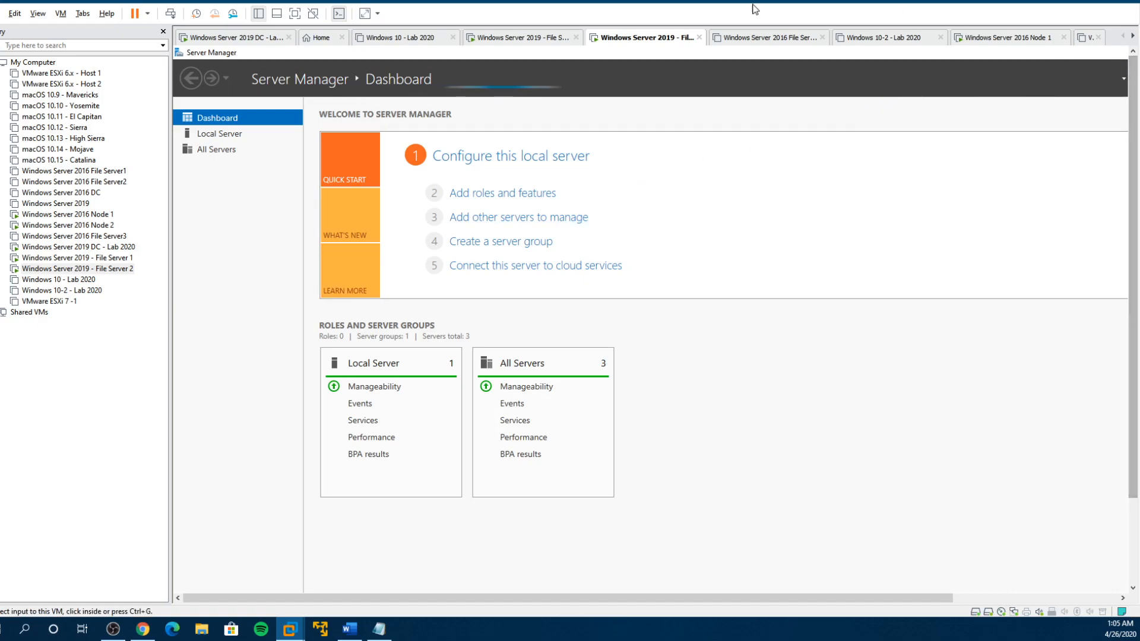
click(295, 14)
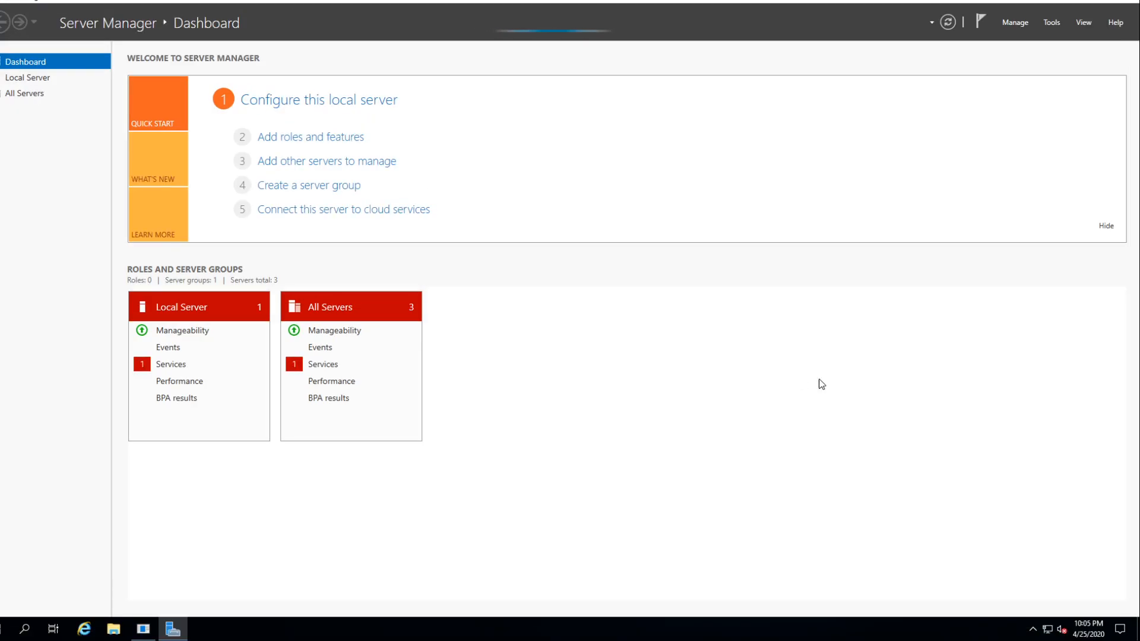
click(1129, 2)
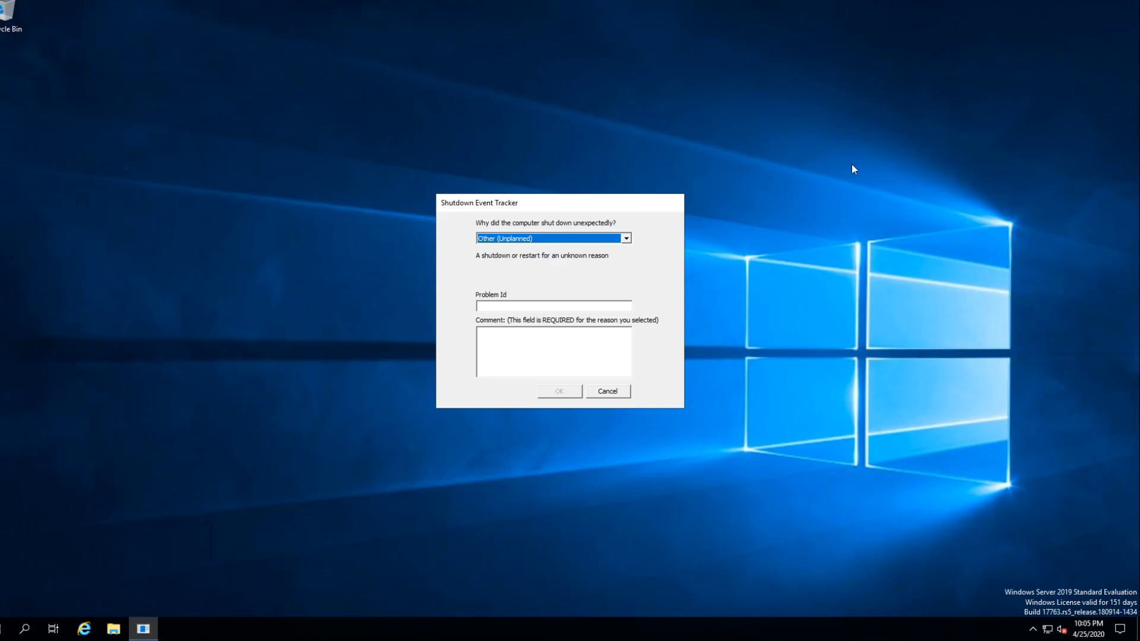
click(601, 394)
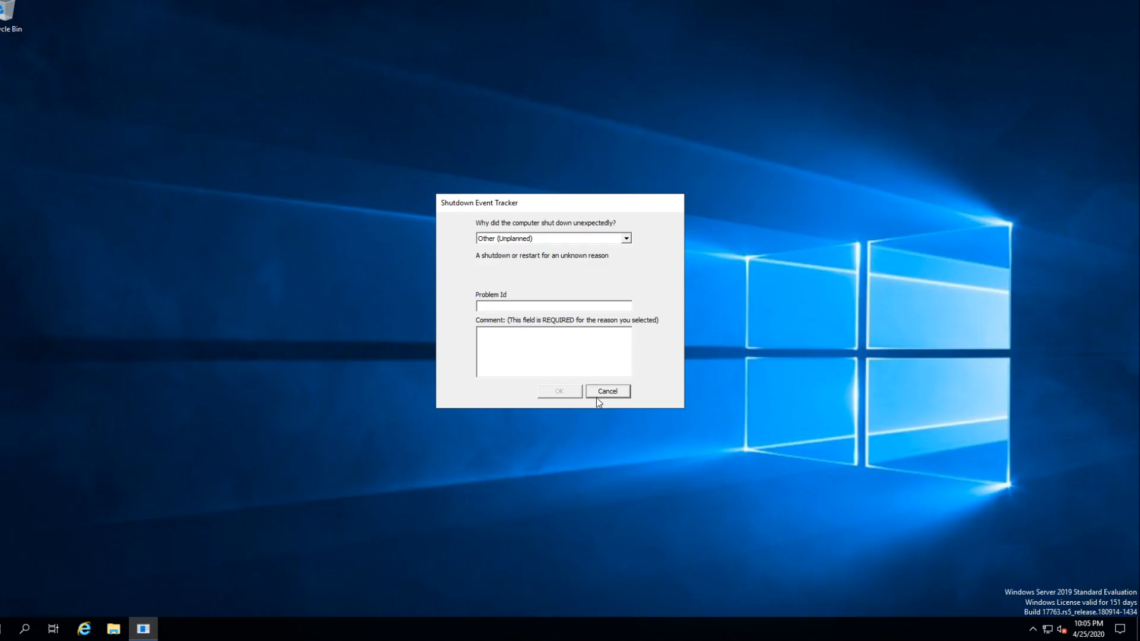
click(599, 393)
mouse_move(227, 5)
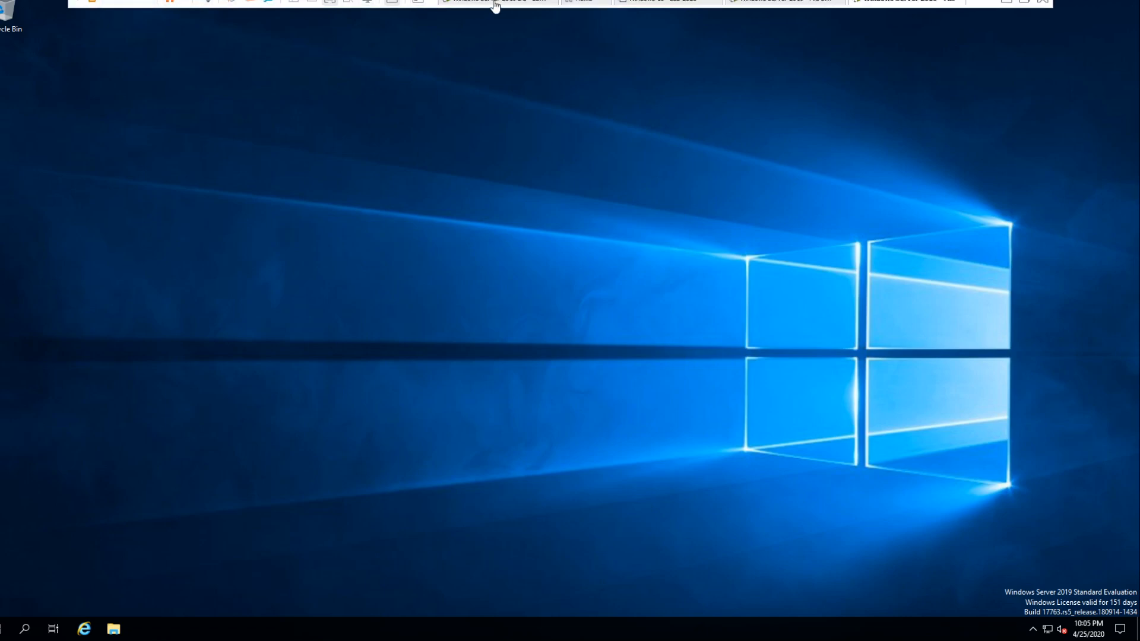
click(515, 3)
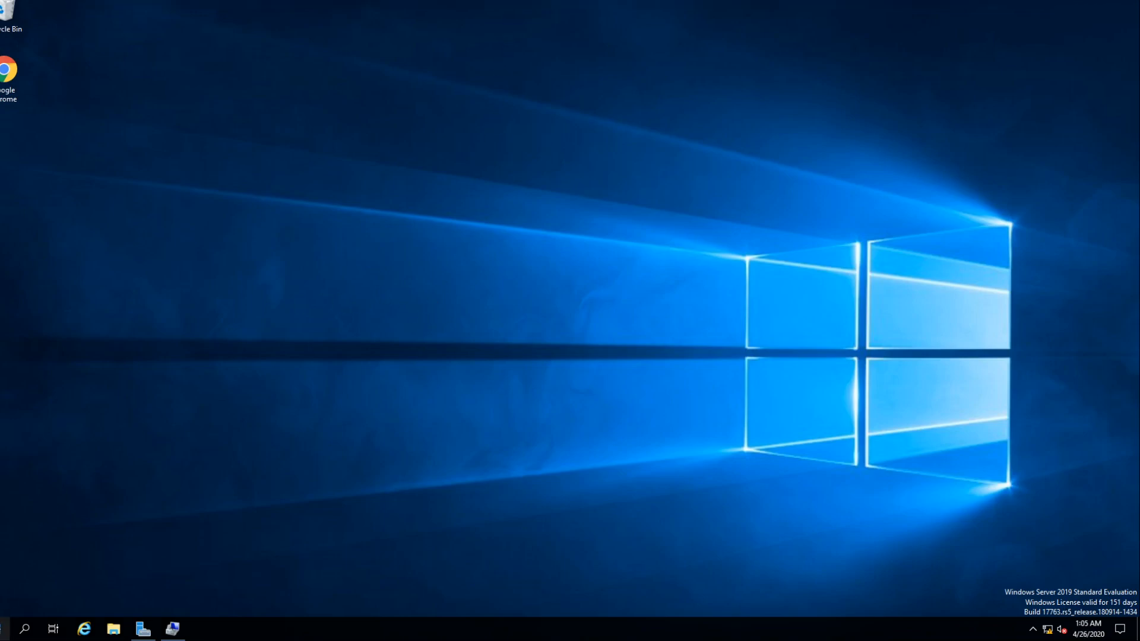
click(4, 629)
click(473, 189)
mouse_move(547, 0)
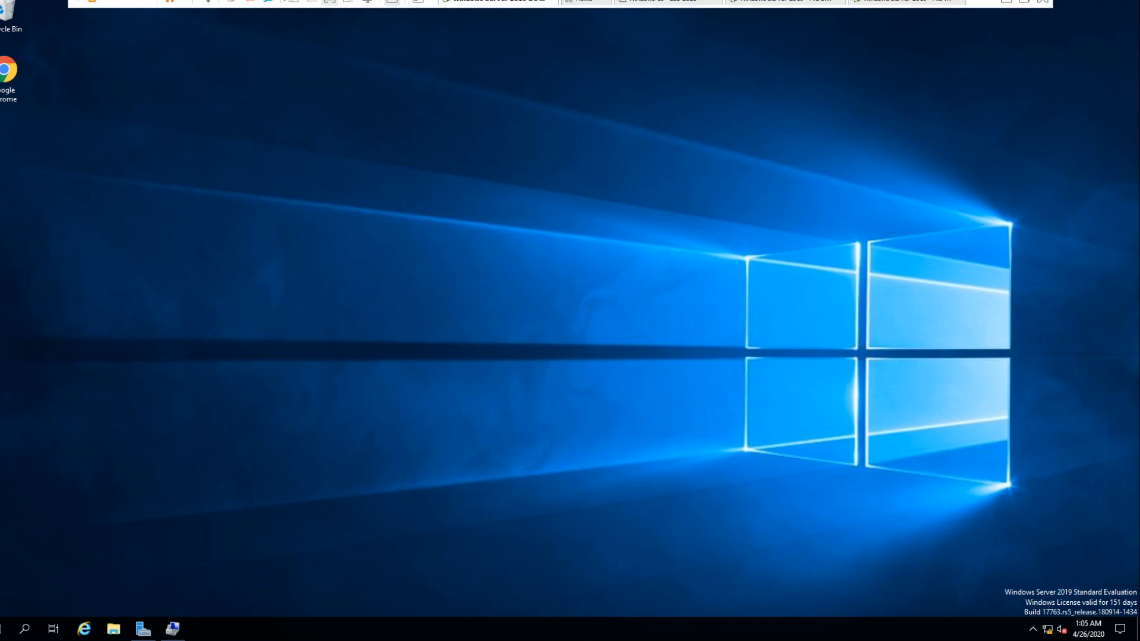
- Leave full screen, return to File Server 1, and pause cluster node FS1-2019 with the Drain Roles option
click(330, 3)
click(104, 259)
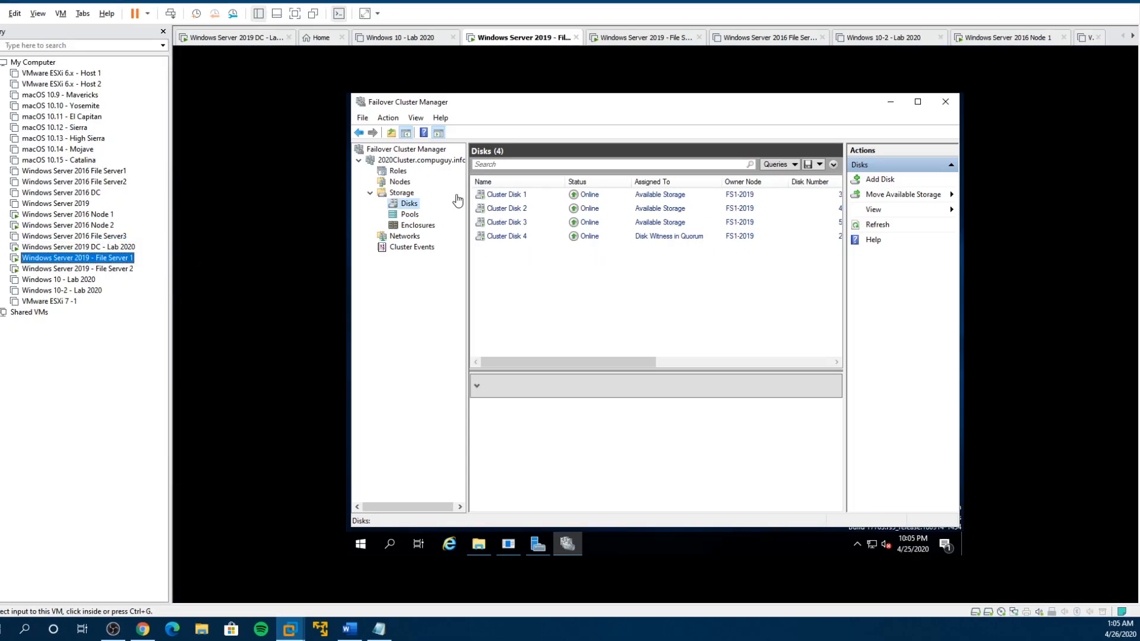
click(398, 181)
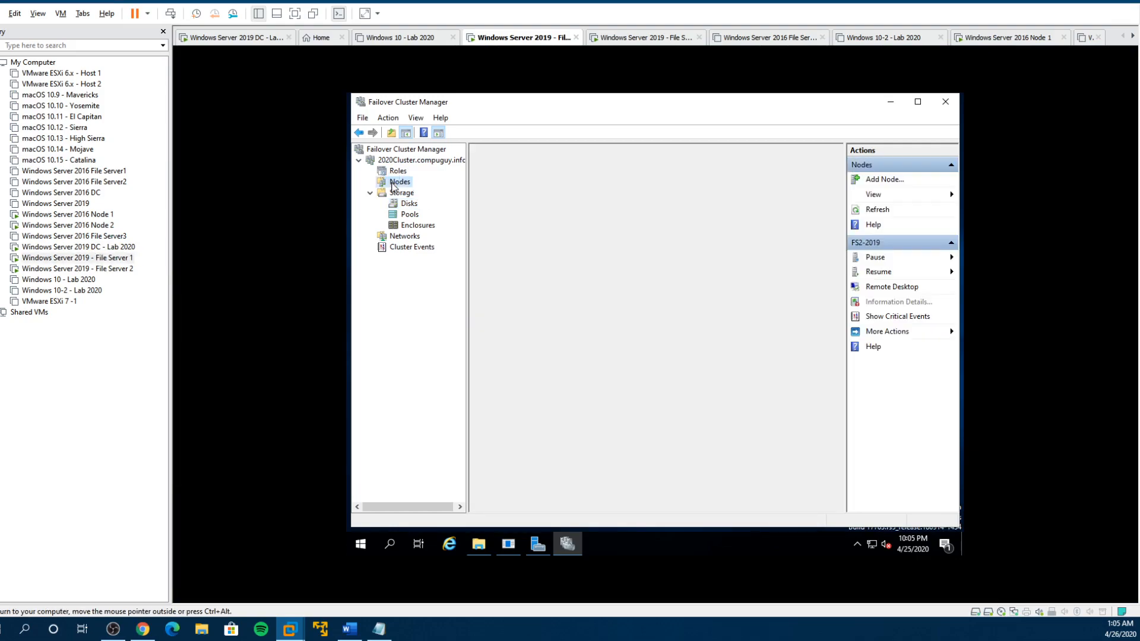
right_click(496, 196)
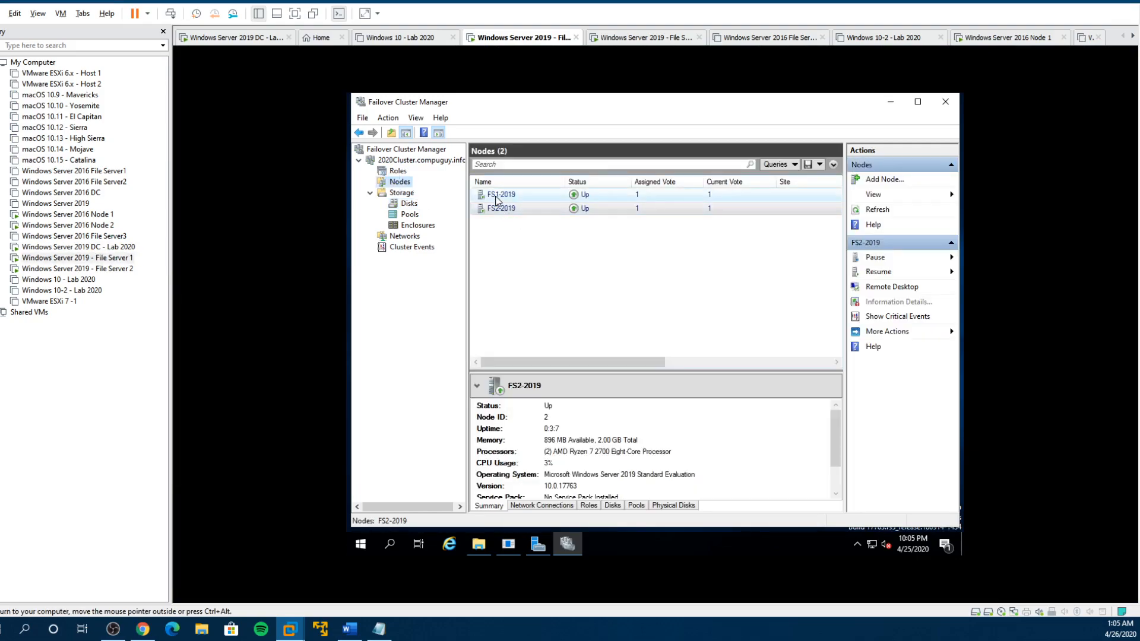
mouse_move(538, 207)
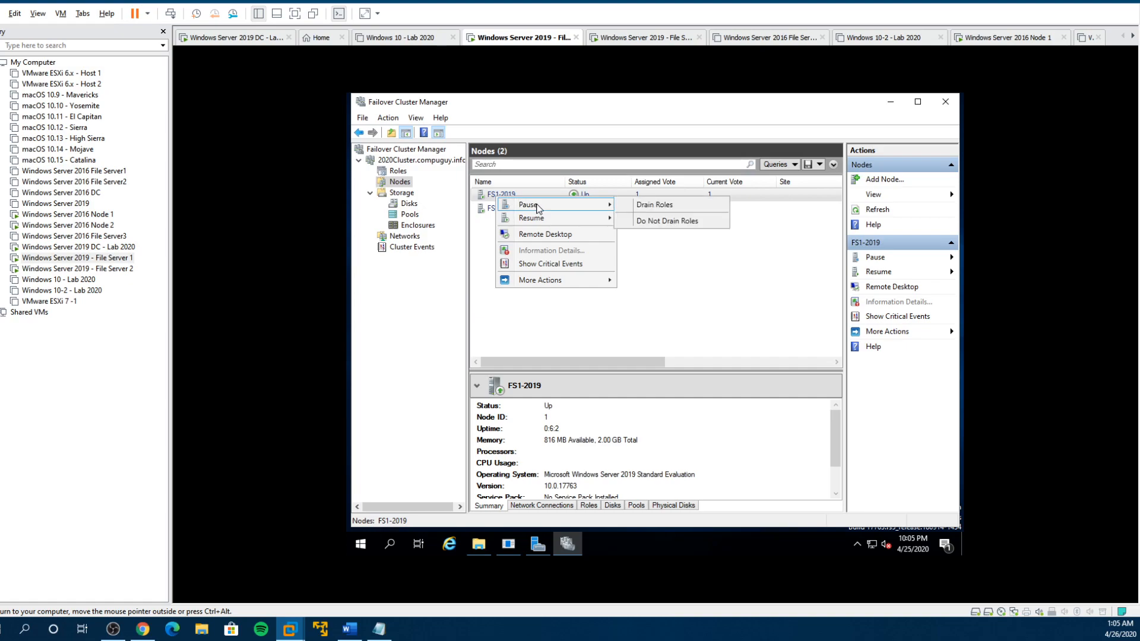
click(661, 208)
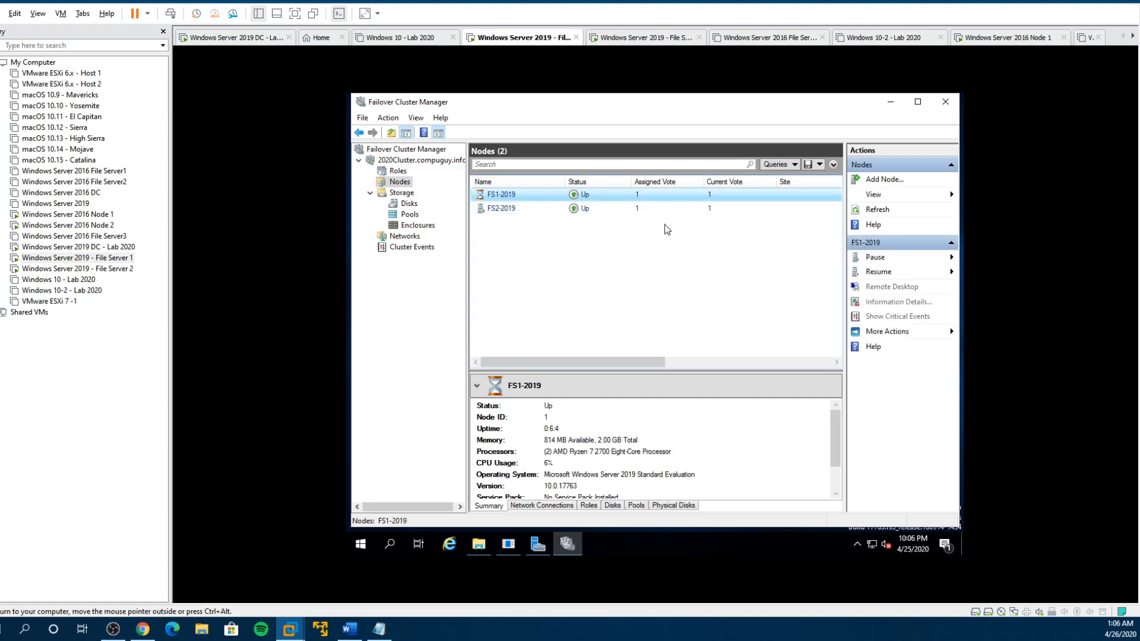
- Check File Server 1's drives in File Explorer, and resume node FS1-2019 with the Do Not Fail Roles Back option
click(478, 543)
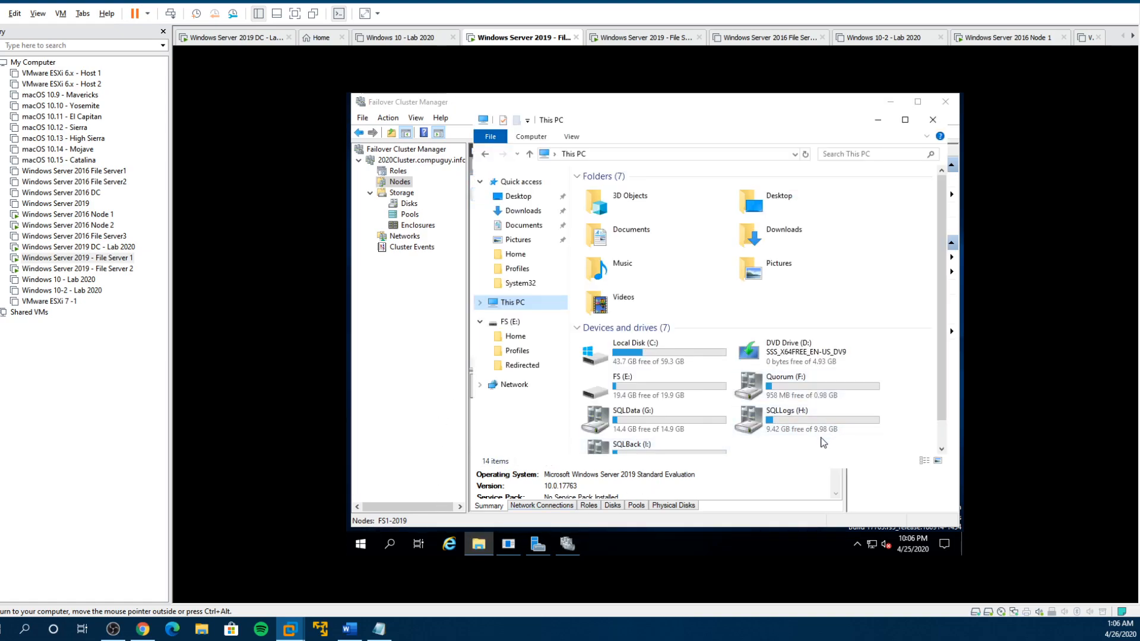
click(397, 182)
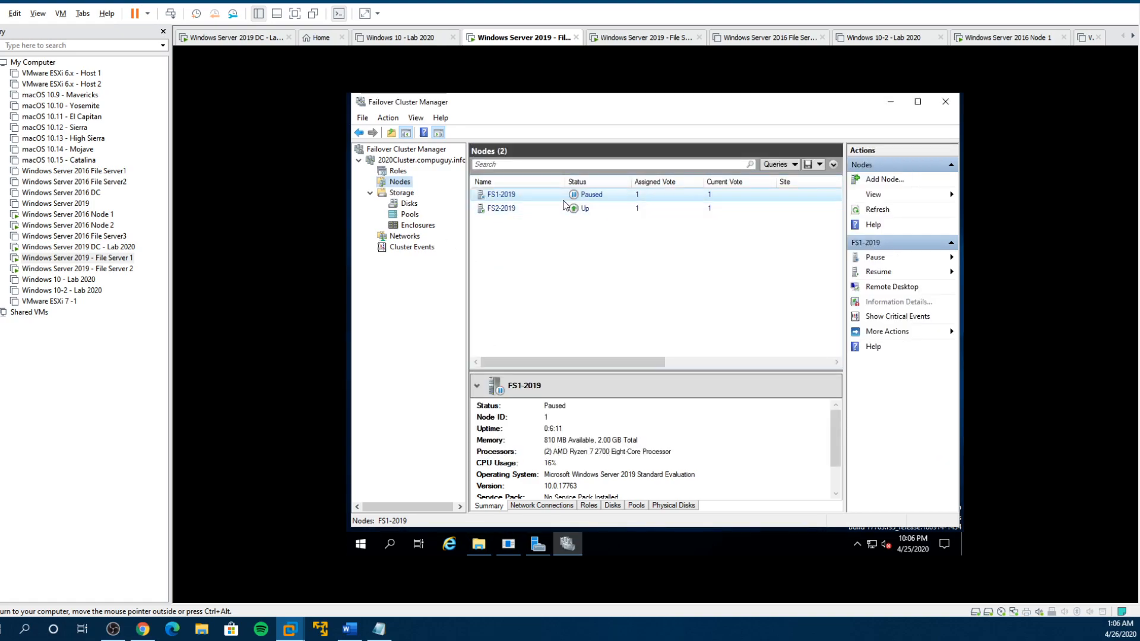
right_click(499, 198)
mouse_move(549, 216)
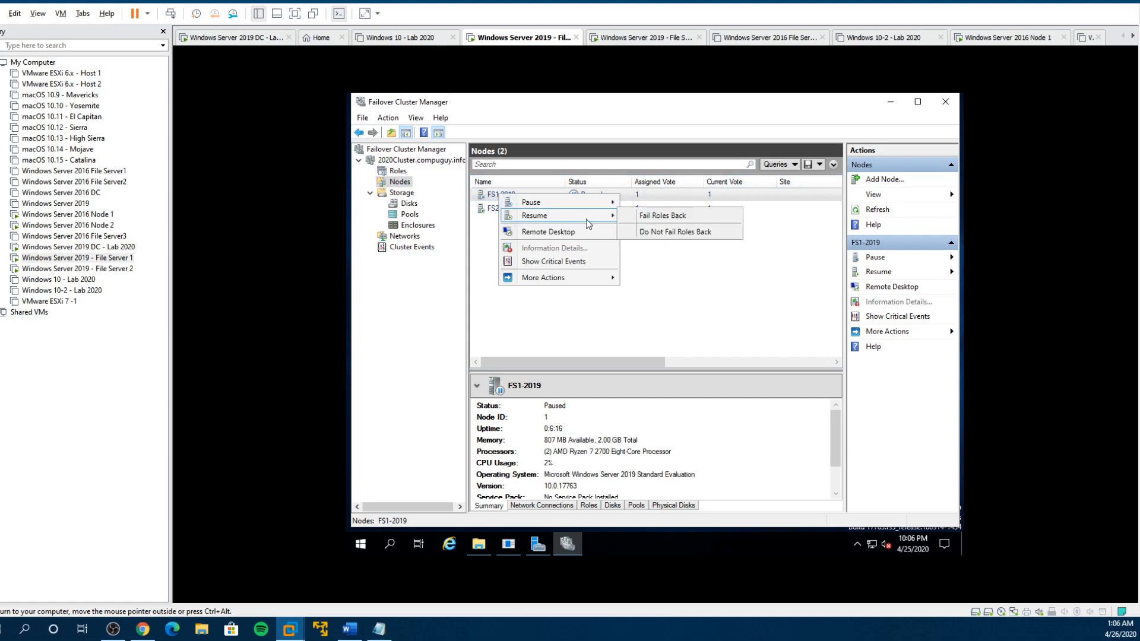
click(664, 237)
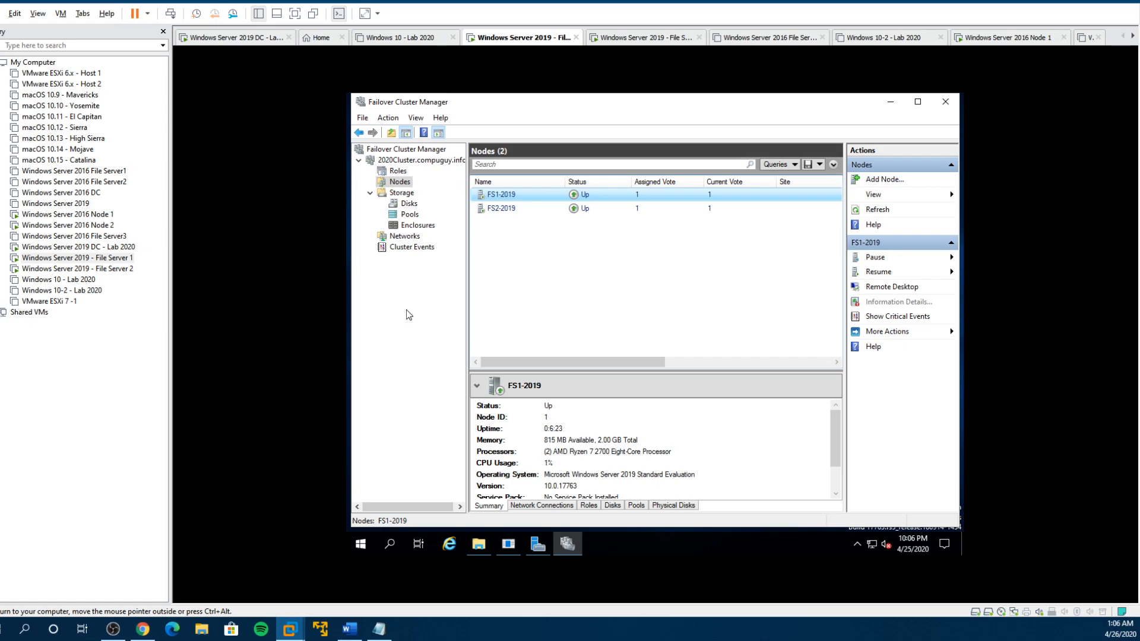
- Close File Explorer, Failover Cluster Manager and the Shutdown Event Tracker on File Server 1, and switch to the Windows Server 2019 DC - Lab 2020 virtual machine
click(479, 544)
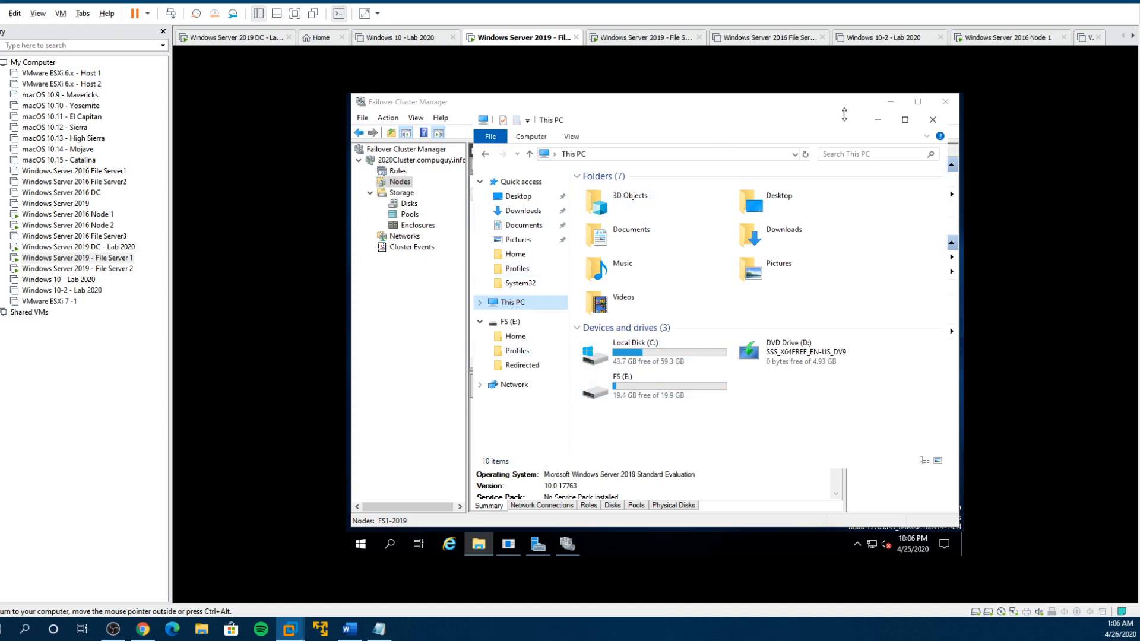
click(942, 110)
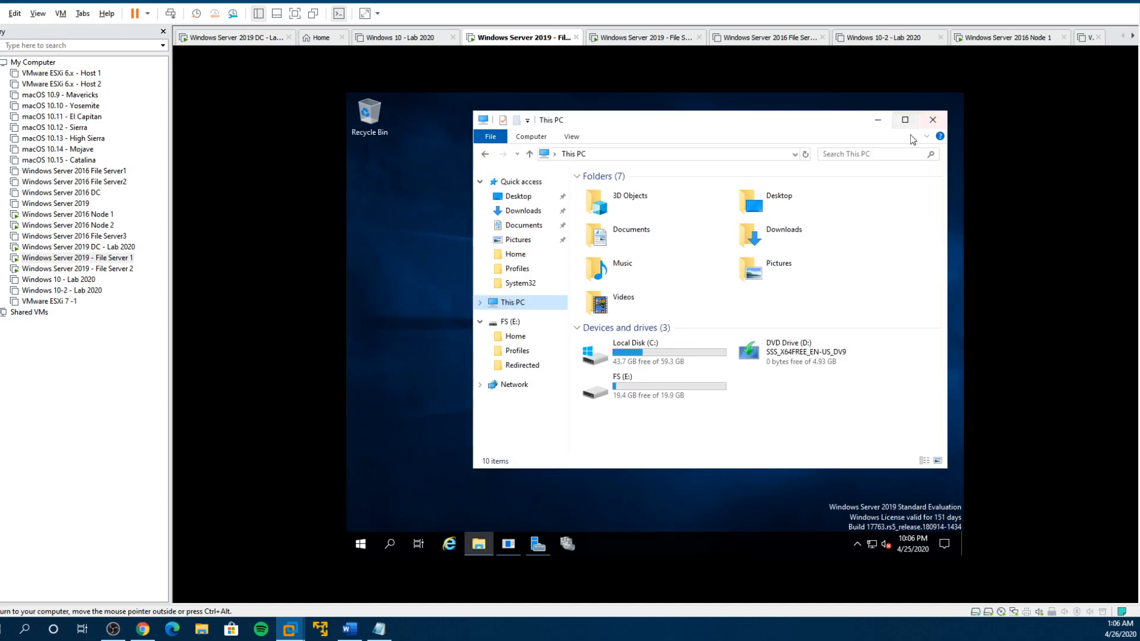
click(940, 127)
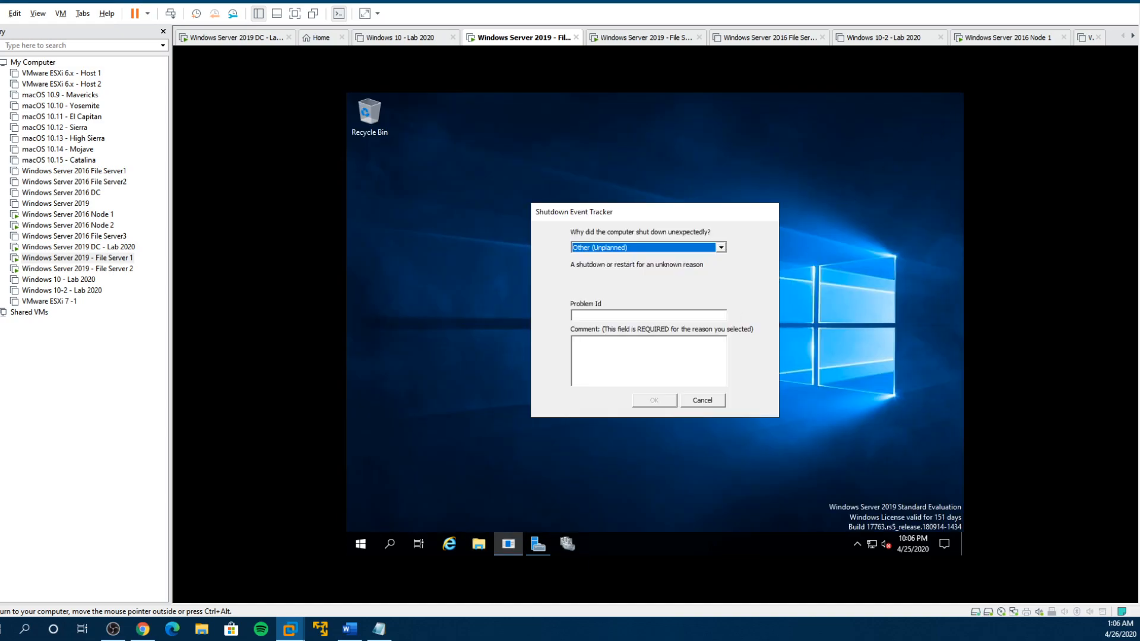
click(699, 401)
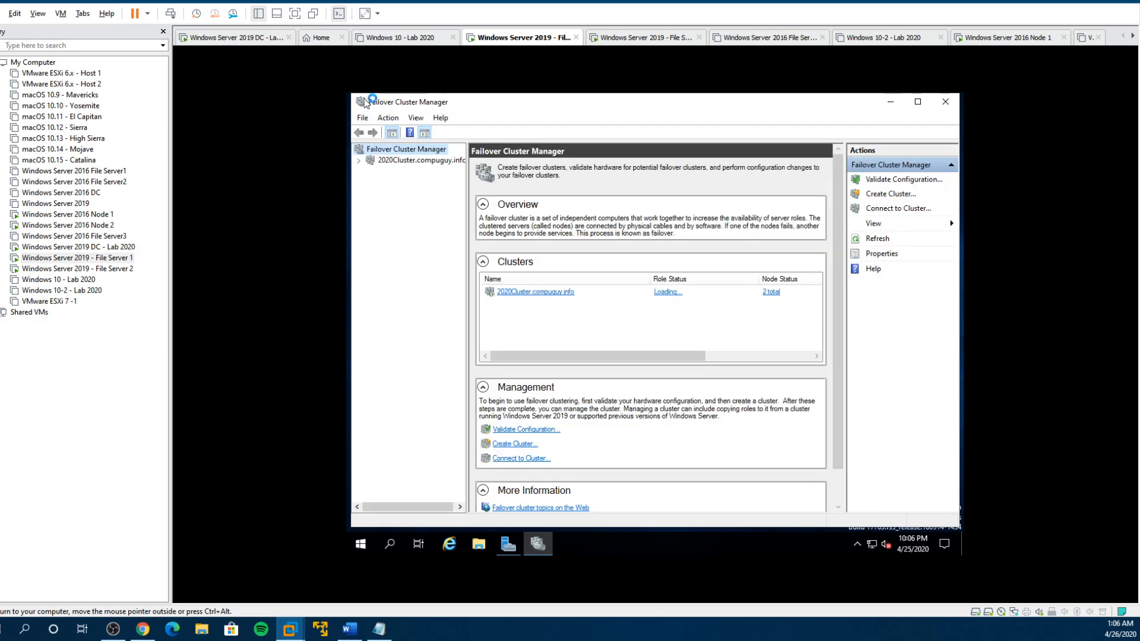
double_click(357, 99)
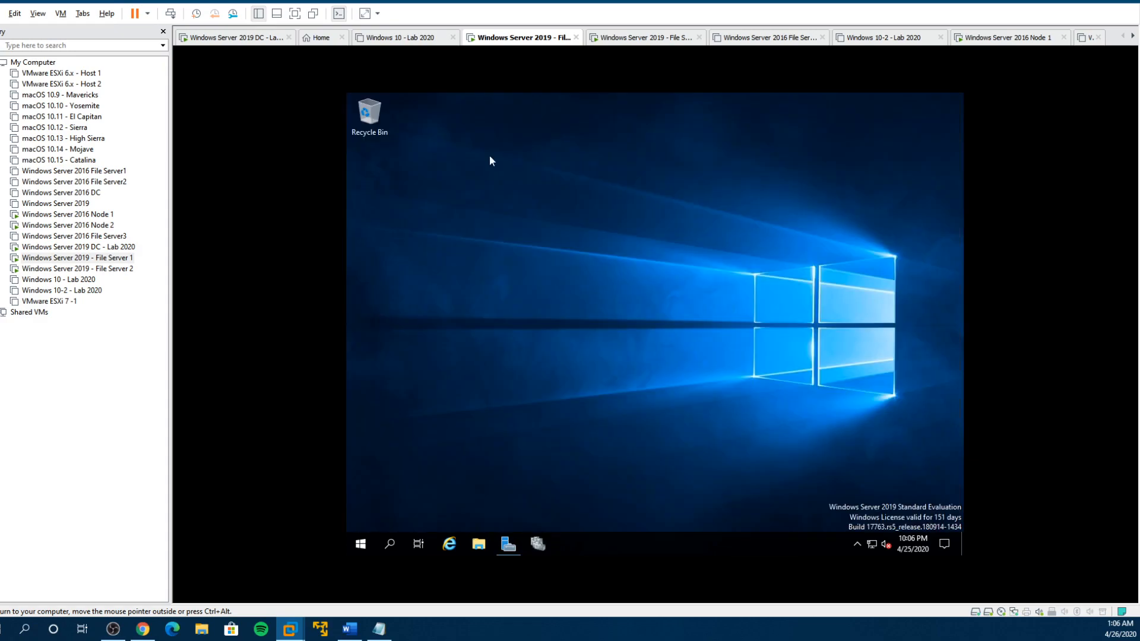
click(119, 247)
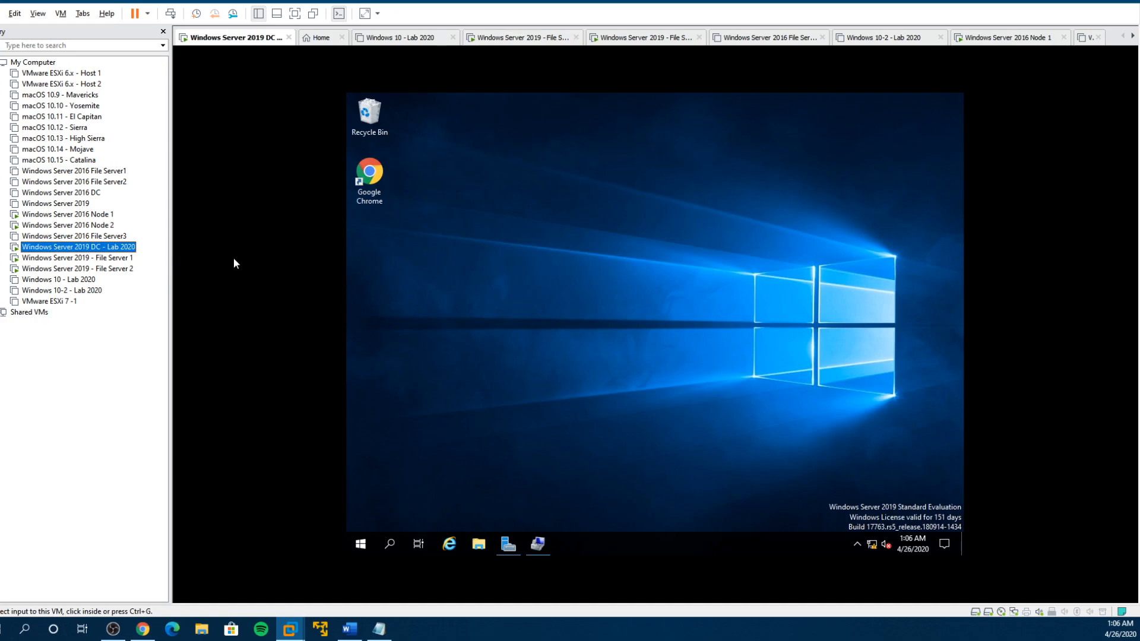